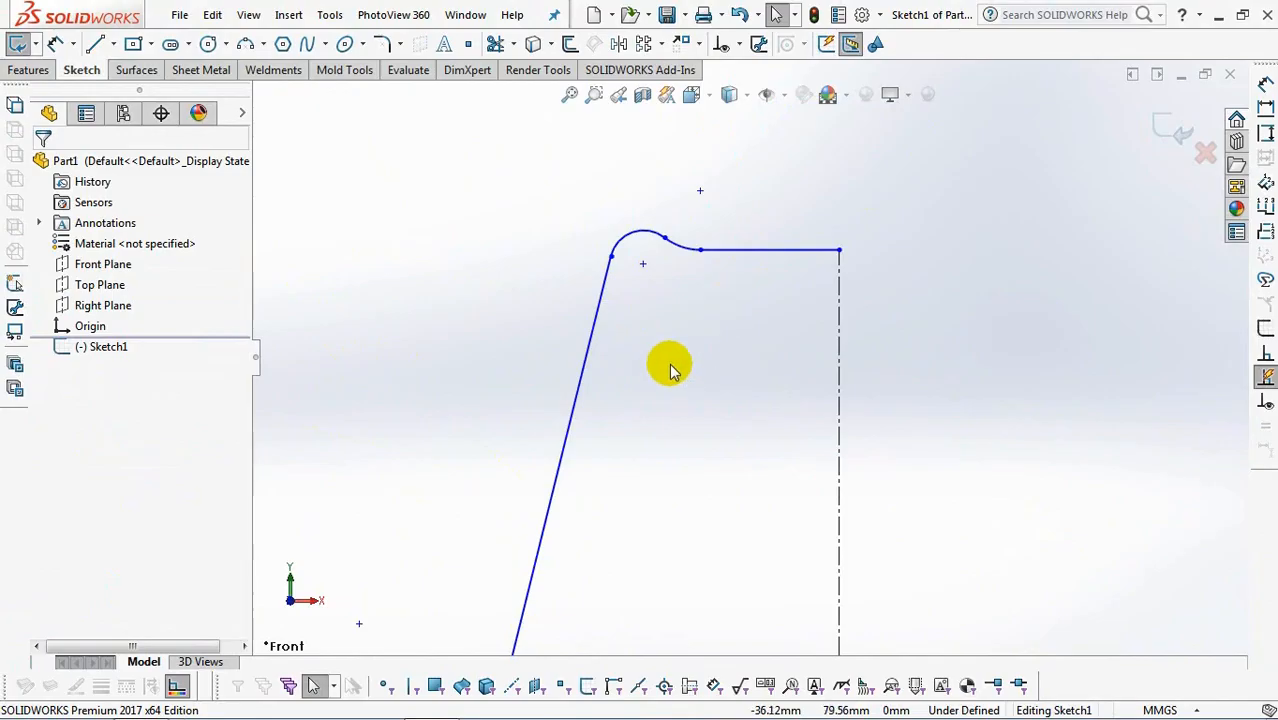
Dimension the profile's overall height from the horizontal centerline to the crest of the upper arc and set it to 103 mm.
{"action": "left_click", "coordinate": [650, 240]}
{"action": "scroll", "coordinate": [720, 390], "scroll_direction": "up", "scroll_amount": 3}
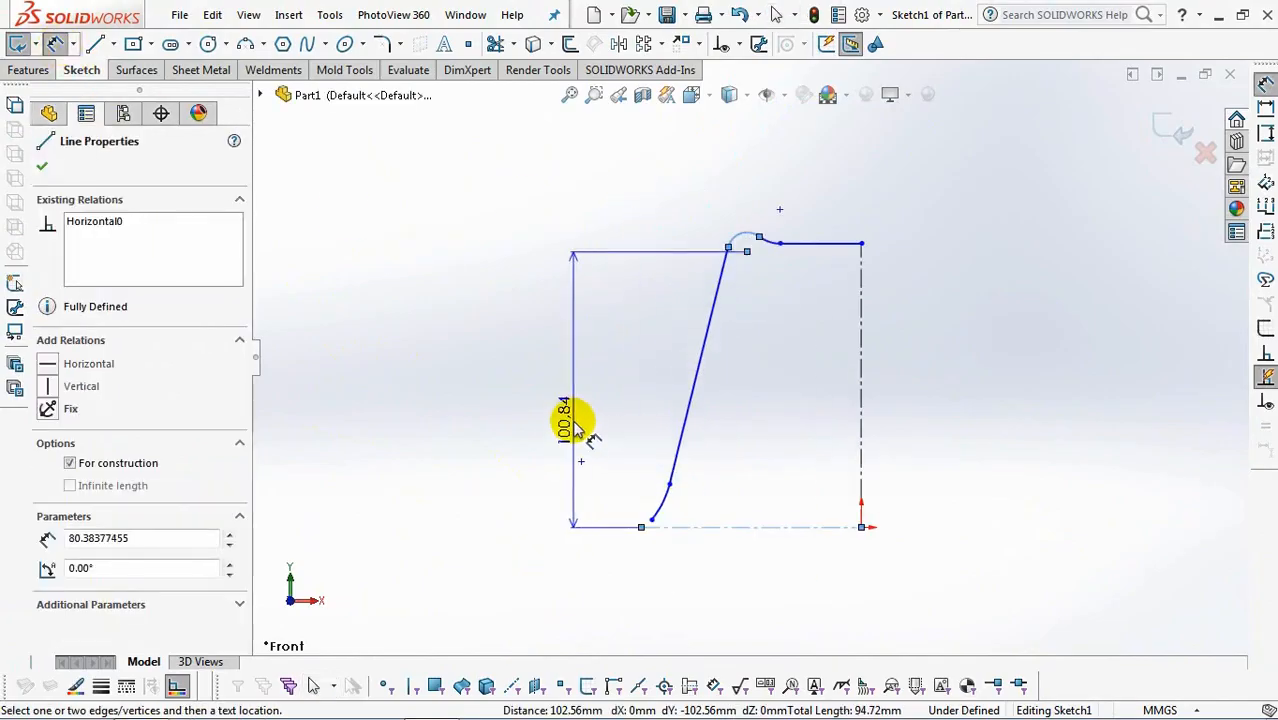
{"action": "left_click", "coordinate": [519, 440]}
{"action": "key", "text": "Return"}
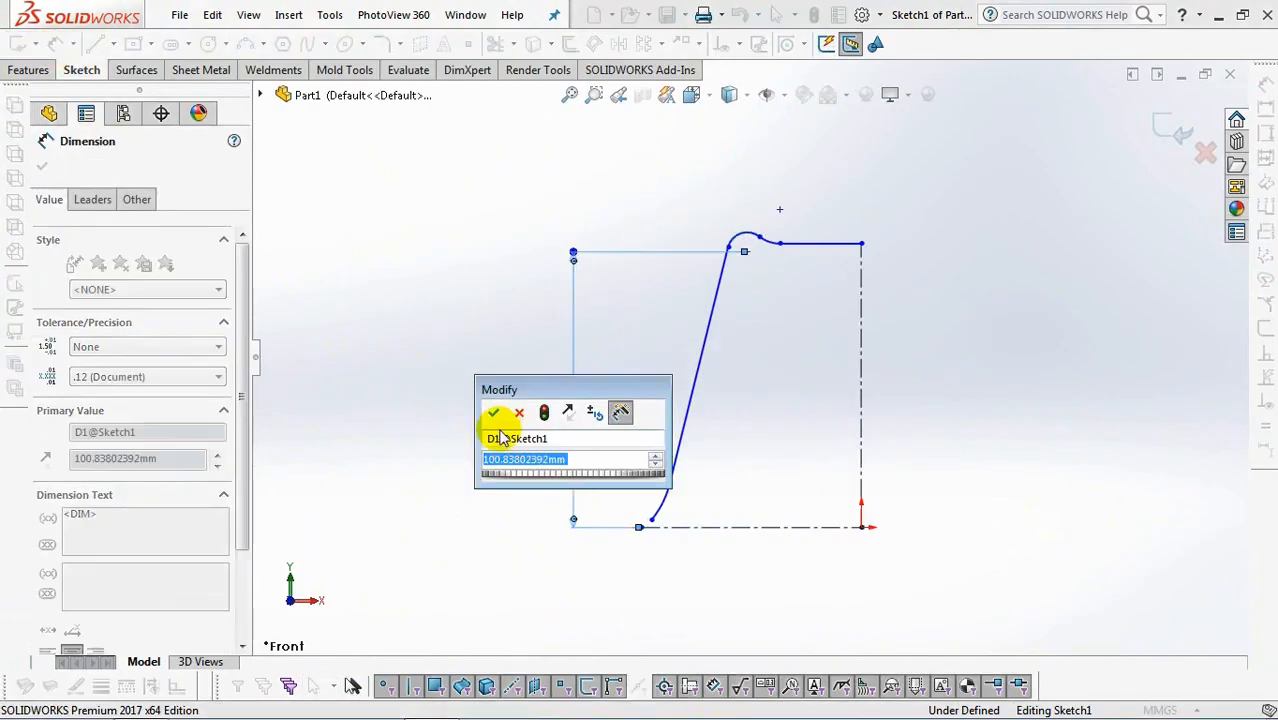
{"action": "scroll", "coordinate": [140, 335], "scroll_direction": "down", "scroll_amount": 5}
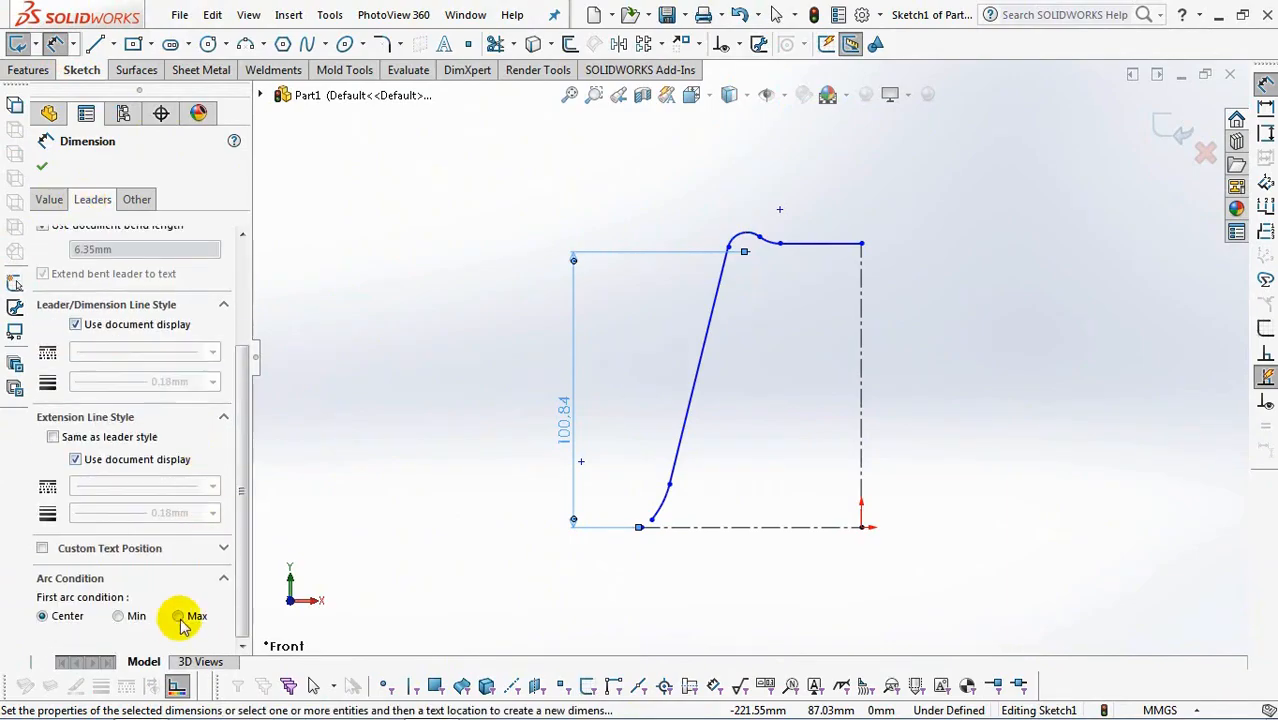
{"action": "double_click", "coordinate": [568, 424]}
{"action": "type", "text": "103"}
{"action": "key", "text": "Return"}
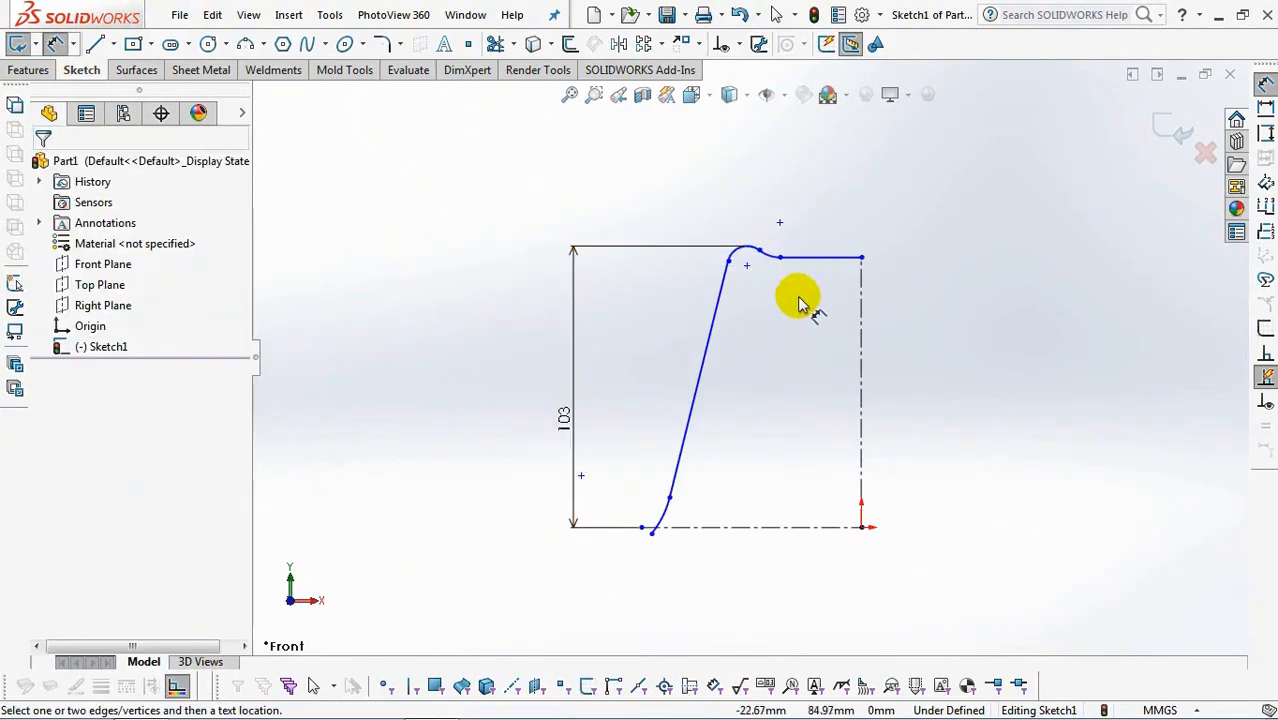
Dimension the angle between the long slanted line and the vertical centerline as 5°.
{"action": "left_click", "coordinate": [714, 360]}
{"action": "left_click", "coordinate": [793, 406]}
{"action": "type", "text": "5"}
{"action": "left_click", "coordinate": [702, 393]}
{"action": "left_click", "coordinate": [764, 441]}
Dimension the rounded arc at the upper end of the slanted line with a radius of 10 mm.
{"action": "scroll", "coordinate": [771, 258], "scroll_direction": "down", "scroll_amount": 6}
{"action": "left_click", "coordinate": [650, 284]}
{"action": "left_click", "coordinate": [552, 211]}
{"action": "type", "text": "10"}
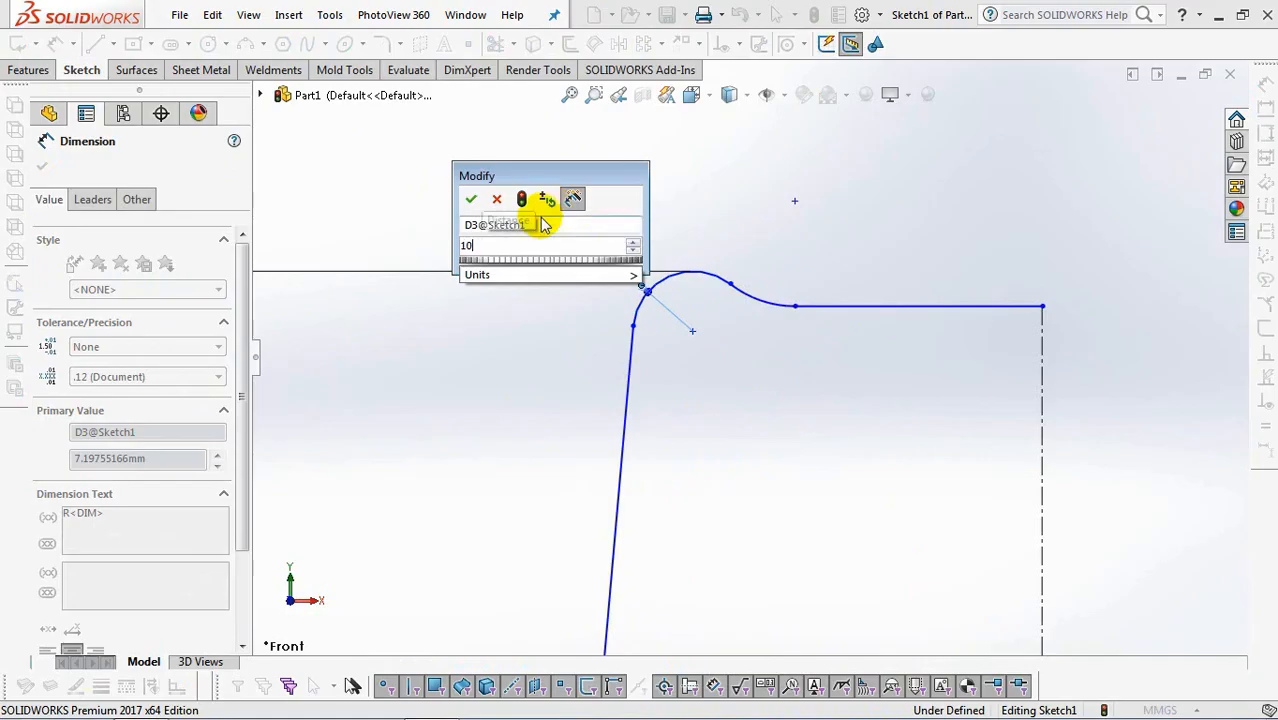
{"action": "left_click", "coordinate": [471, 199]}
Dimension the horizontal line at the upper end of the profile to 38 mm long.
{"action": "left_click", "coordinate": [936, 306]}
{"action": "left_click", "coordinate": [927, 376]}
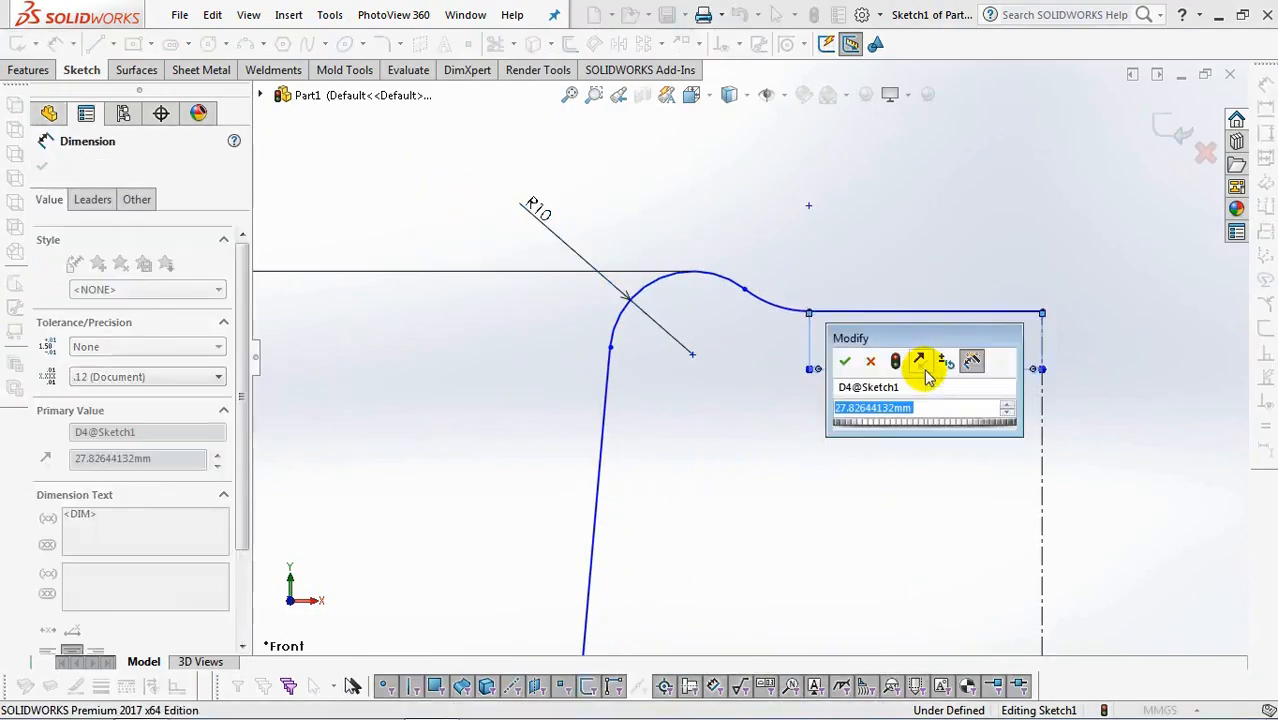
{"action": "type", "text": "38"}
{"action": "left_click", "coordinate": [844, 358]}
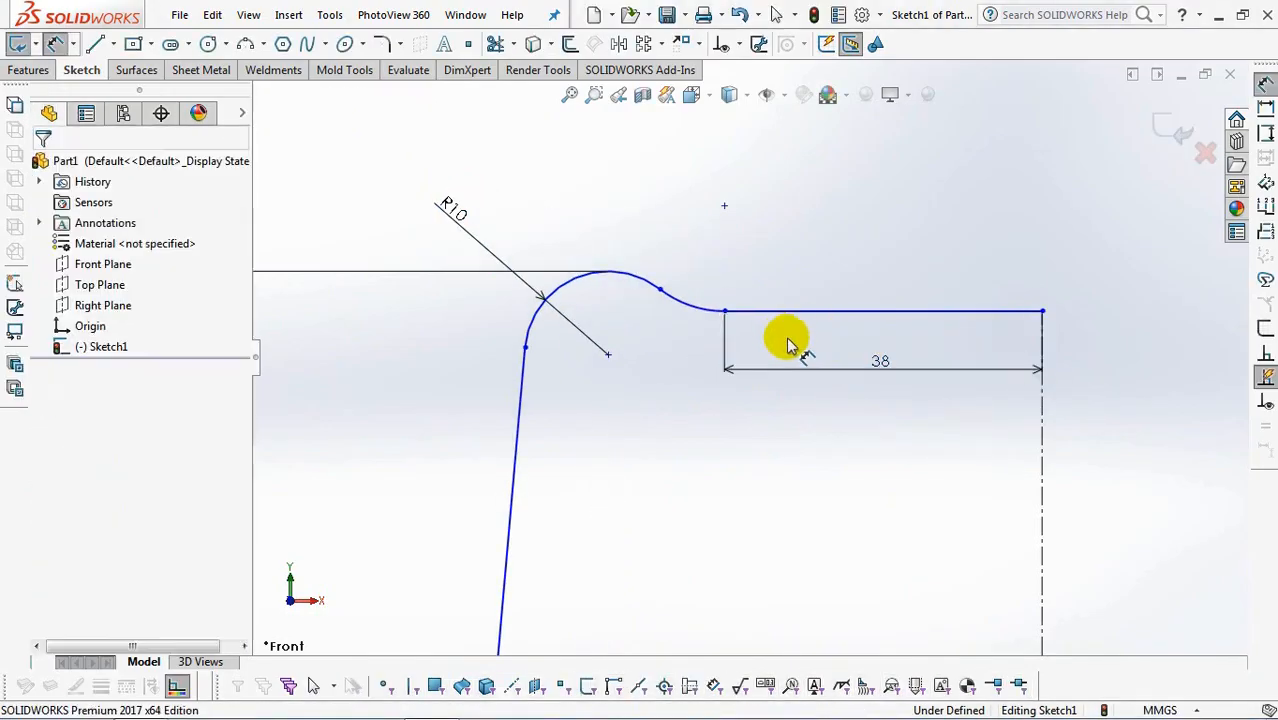
Dimension the horizontal distance from the junction of the two upper arcs to the vertical centerline as 46 mm.
{"action": "left_click", "coordinate": [659, 290]}
{"action": "left_click", "coordinate": [1042, 350]}
{"action": "left_click", "coordinate": [866, 218]}
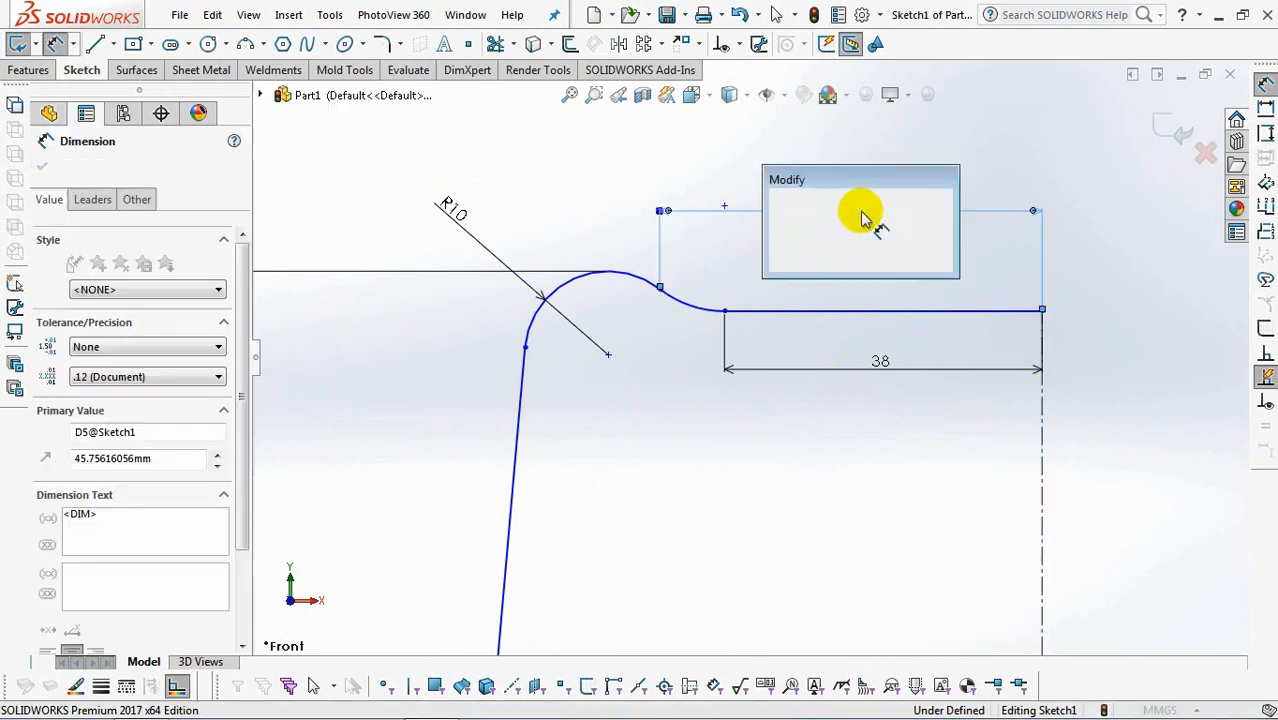
{"action": "type", "text": "46"}
{"action": "left_click", "coordinate": [779, 205]}
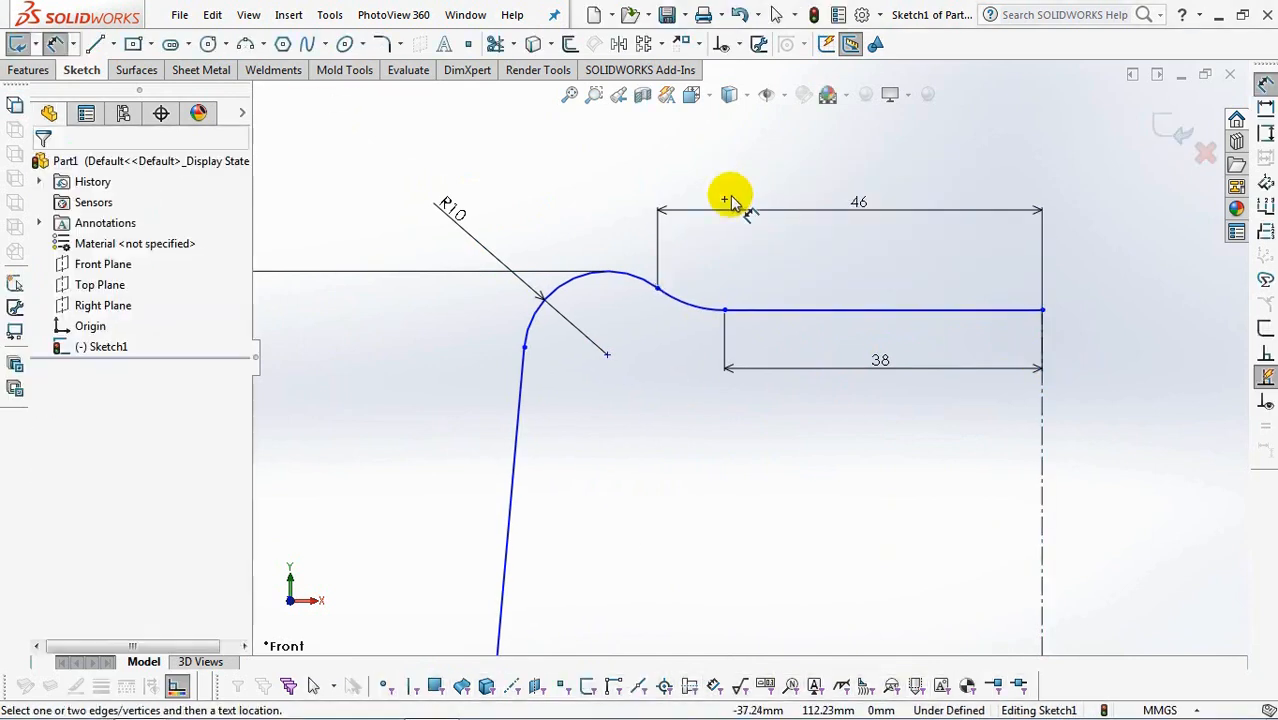
Dimension the vertical distance between the junction of the two upper arcs and the 38 mm line as 1 mm.
{"action": "left_click", "coordinate": [659, 290]}
{"action": "left_click", "coordinate": [739, 309]}
{"action": "left_click", "coordinate": [785, 257]}
{"action": "type", "text": "1"}
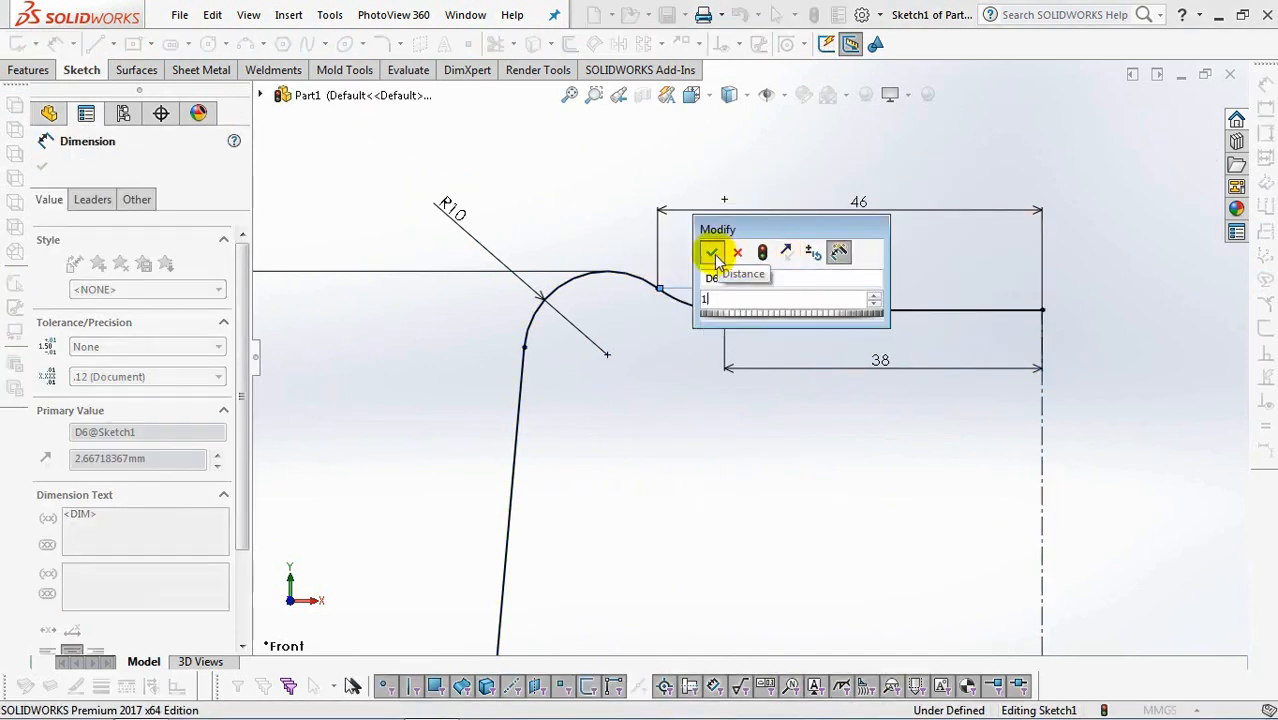
{"action": "left_click", "coordinate": [716, 259]}
Move the free end of the lower arc so that it sits just above the horizontal centerline.
{"action": "scroll", "coordinate": [707, 170], "scroll_direction": "up", "scroll_amount": 5}
{"action": "scroll", "coordinate": [727, 467], "scroll_direction": "down", "scroll_amount": 2}
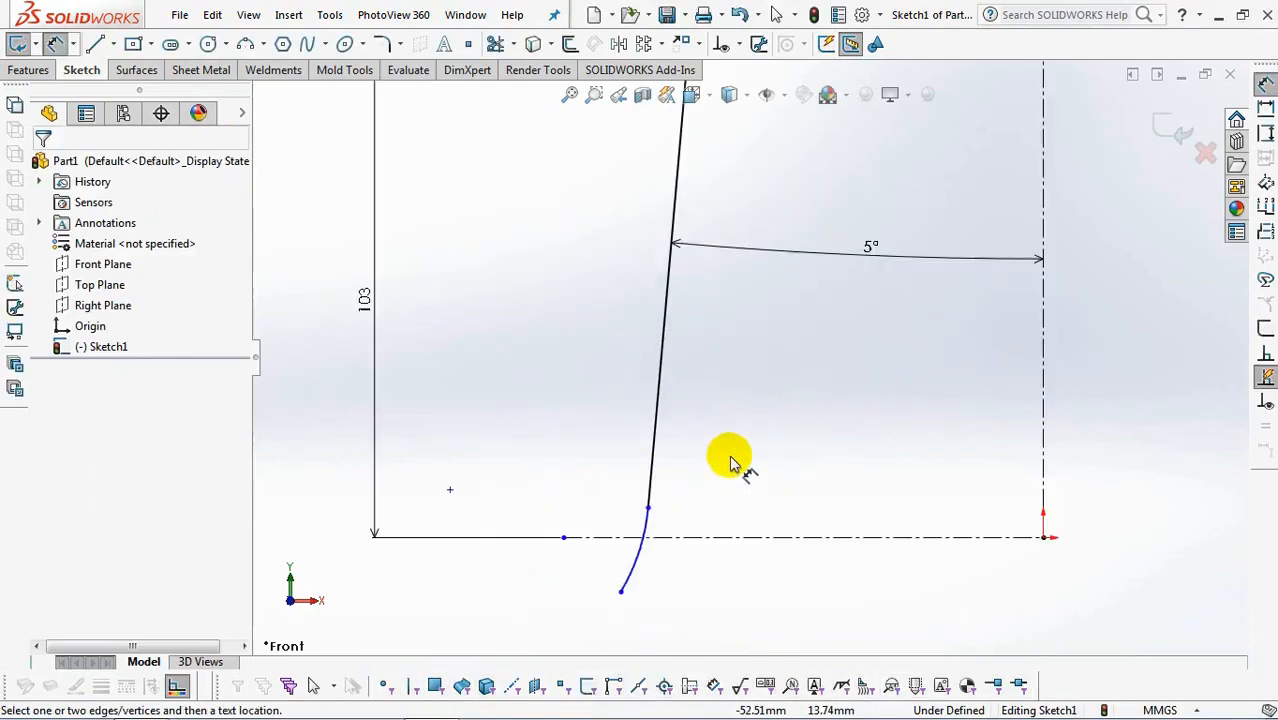
{"action": "scroll", "coordinate": [727, 467], "scroll_direction": "down", "scroll_amount": 4}
{"action": "right_click", "coordinate": [730, 458]}
{"action": "left_click", "coordinate": [748, 516]}
{"action": "mouse_move", "coordinate": [641, 517]}
{"action": "left_mouse_down"}
{"action": "mouse_move", "coordinate": [642, 451]}
{"action": "mouse_move", "coordinate": [633, 508]}
{"action": "mouse_move", "coordinate": [604, 549]}
{"action": "left_mouse_up"}
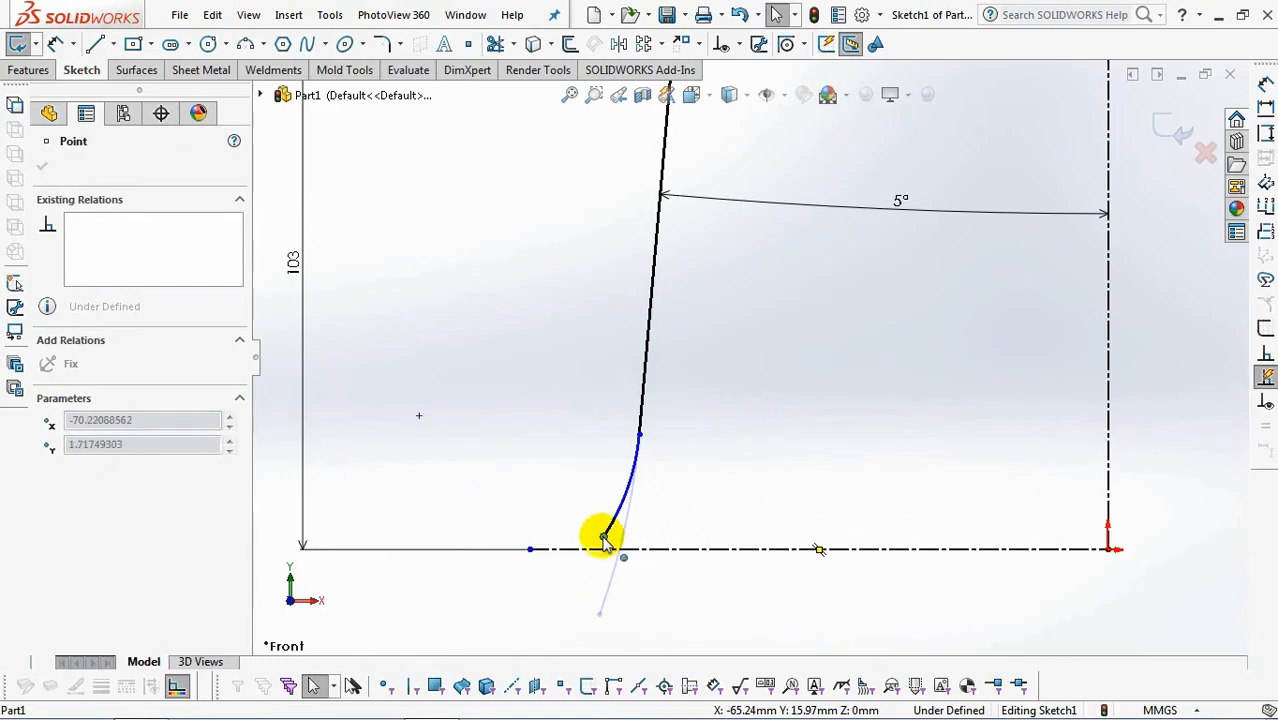
{"action": "left_click", "coordinate": [528, 193]}
Offset the connected profile chain 0.85 mm inward, towards the vertical centerline.
{"action": "left_click", "coordinate": [571, 44]}
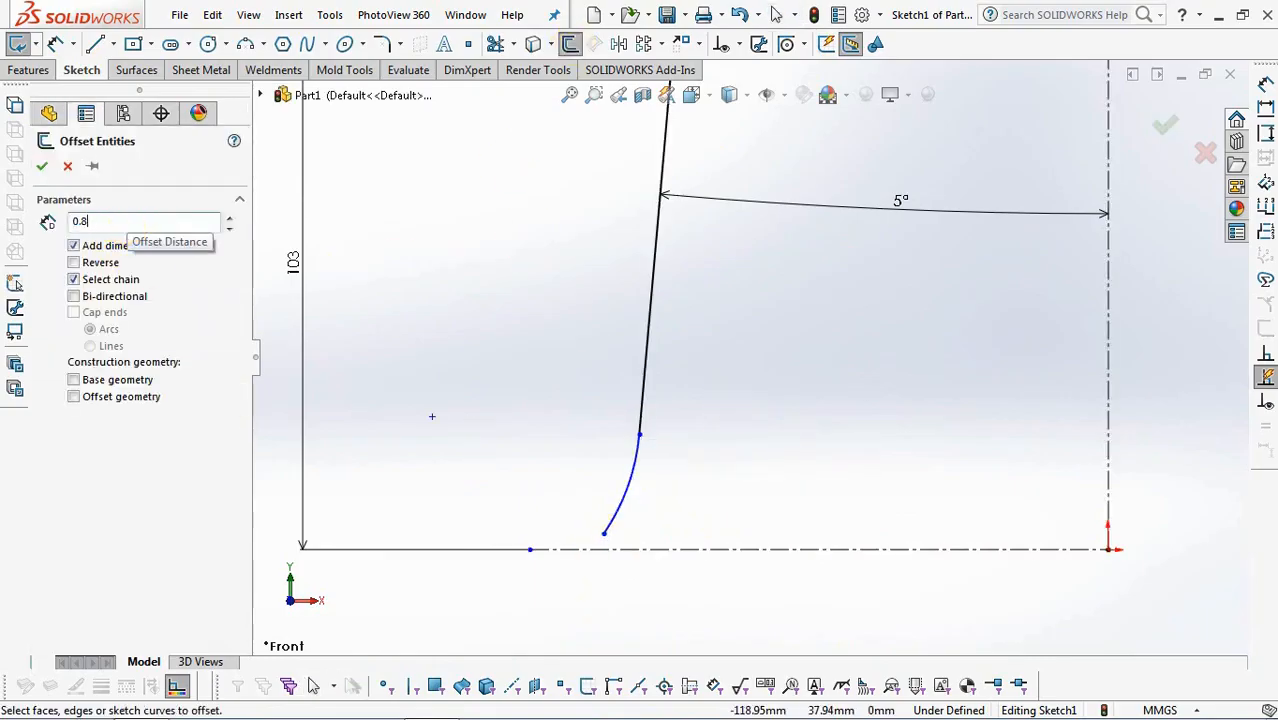
{"action": "left_click", "coordinate": [645, 335]}
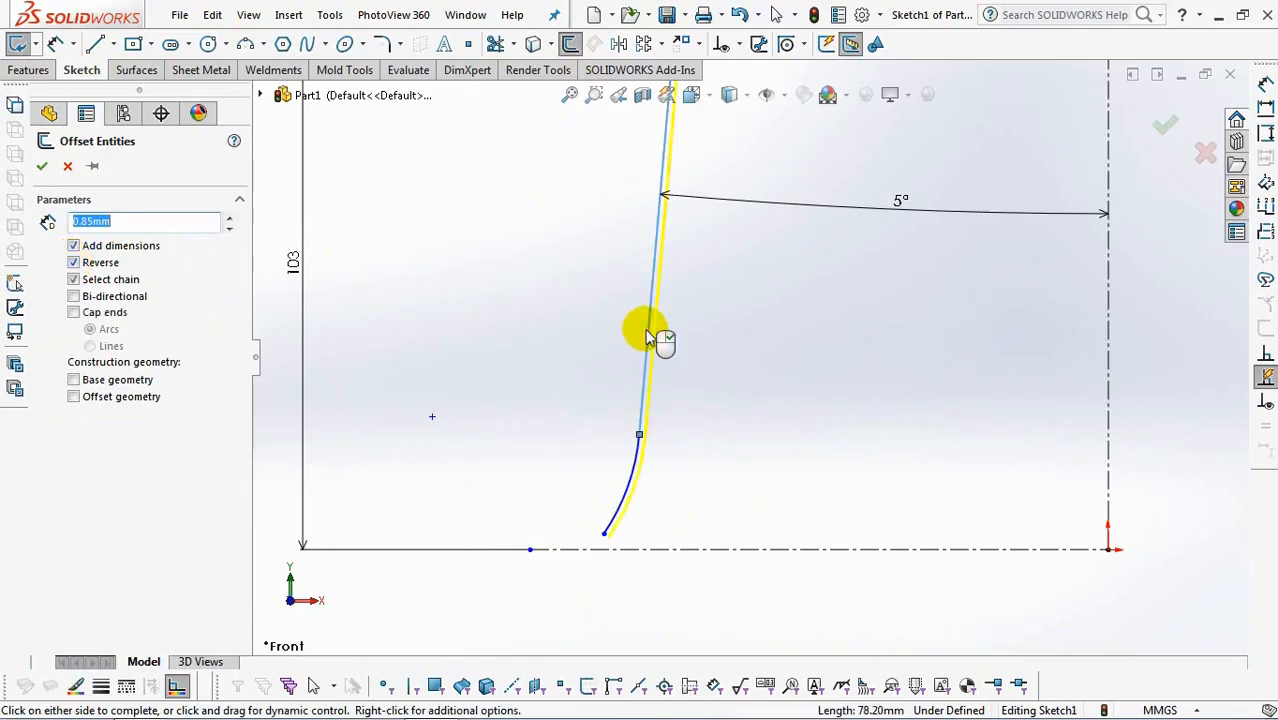
{"action": "left_click", "coordinate": [645, 335]}
Dimension the height from the horizontal centerline to the upper end of the inner lower arc as 10 mm.
{"action": "left_click", "coordinate": [55, 43]}
{"action": "scroll", "coordinate": [715, 490], "scroll_direction": "down", "scroll_amount": 1}
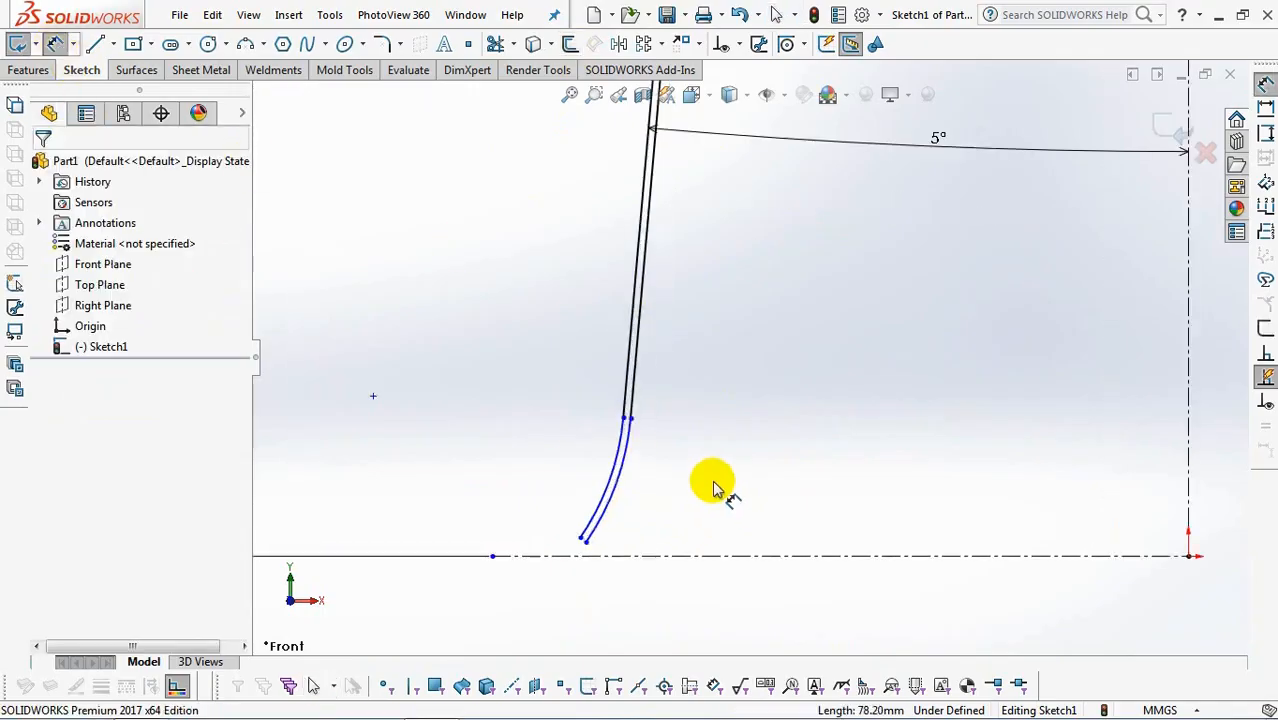
{"action": "left_click", "coordinate": [632, 422]}
{"action": "left_click", "coordinate": [662, 556]}
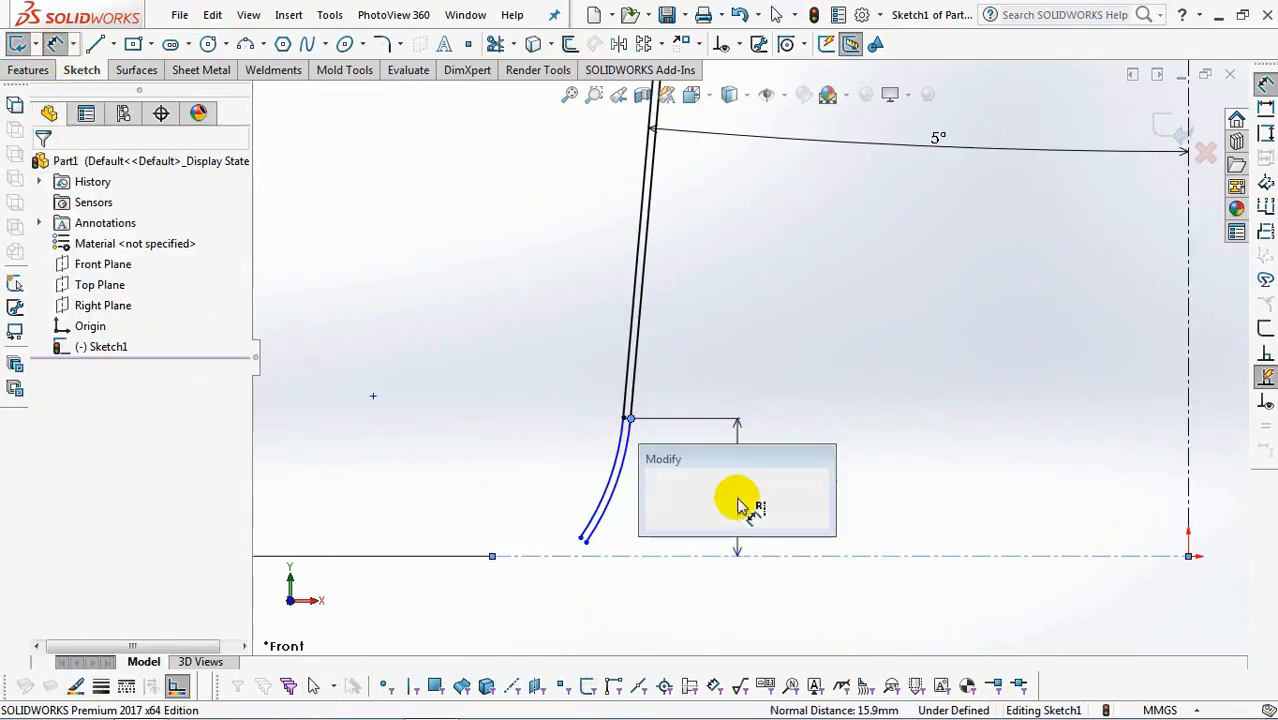
{"action": "left_click", "coordinate": [736, 497]}
{"action": "type", "text": "10"}
{"action": "left_click", "coordinate": [657, 492]}
Dimension the inner lower arc with a radius of 15 mm.
{"action": "left_click", "coordinate": [613, 522]}
{"action": "left_click", "coordinate": [679, 536]}
{"action": "type", "text": "15"}
{"action": "left_click", "coordinate": [599, 528]}
Dimension the height of the outer lower arc's free end above the horizontal centerline as 1.6 mm.
{"action": "left_click", "coordinate": [695, 461]}
{"action": "left_click", "coordinate": [674, 533]}
{"action": "left_click", "coordinate": [513, 499]}
{"action": "type", "text": "1.6"}
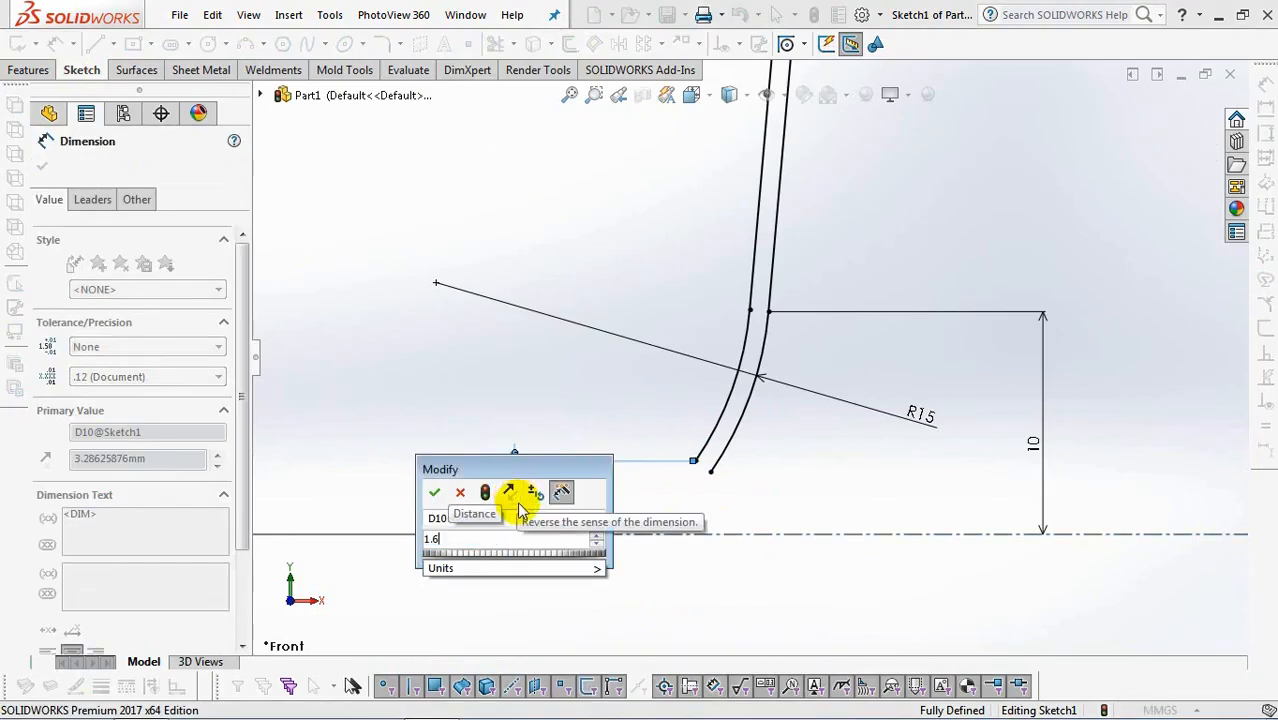
{"action": "left_click", "coordinate": [434, 492]}
Draw the rim lines from the outer arc's end: about 2 mm horizontal, a slanted rise, a short horizontal top and a vertical drop.
{"action": "key", "text": "l"}
{"action": "scroll", "coordinate": [640, 515], "scroll_direction": "down", "scroll_amount": 2}
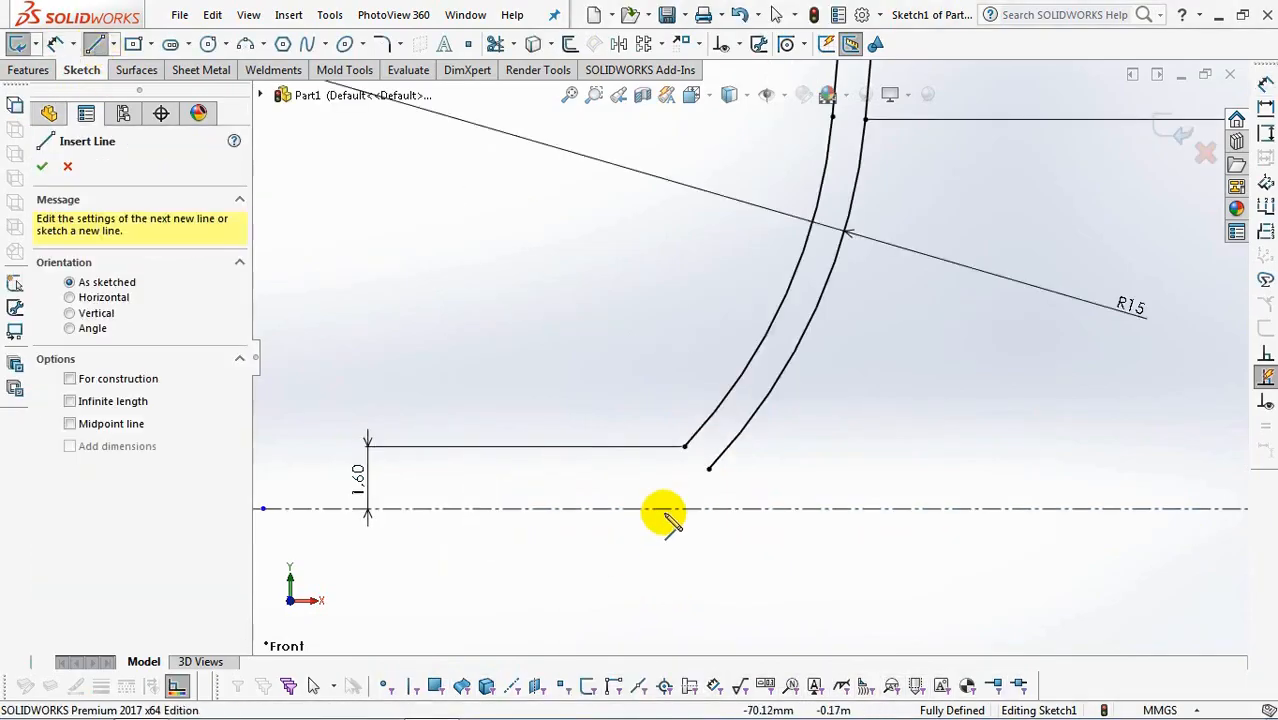
{"action": "left_click", "coordinate": [684, 449]}
{"action": "left_click", "coordinate": [604, 446]}
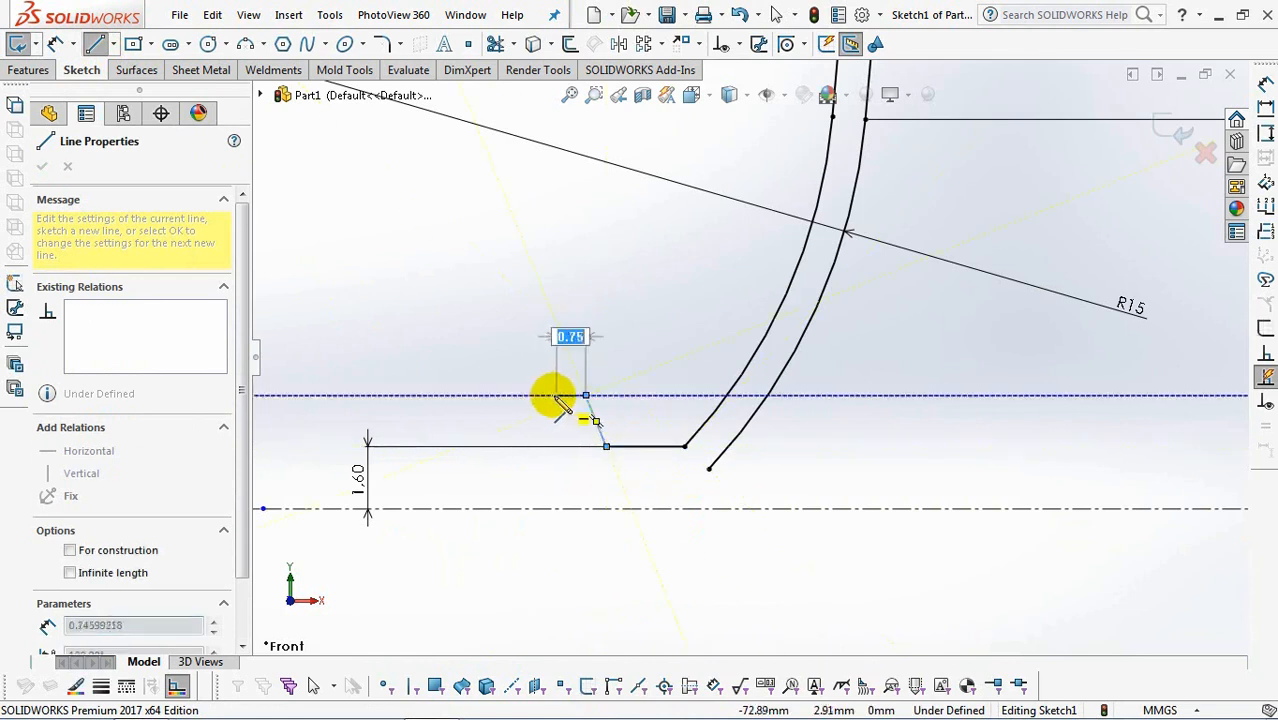
{"action": "left_click", "coordinate": [552, 446]}
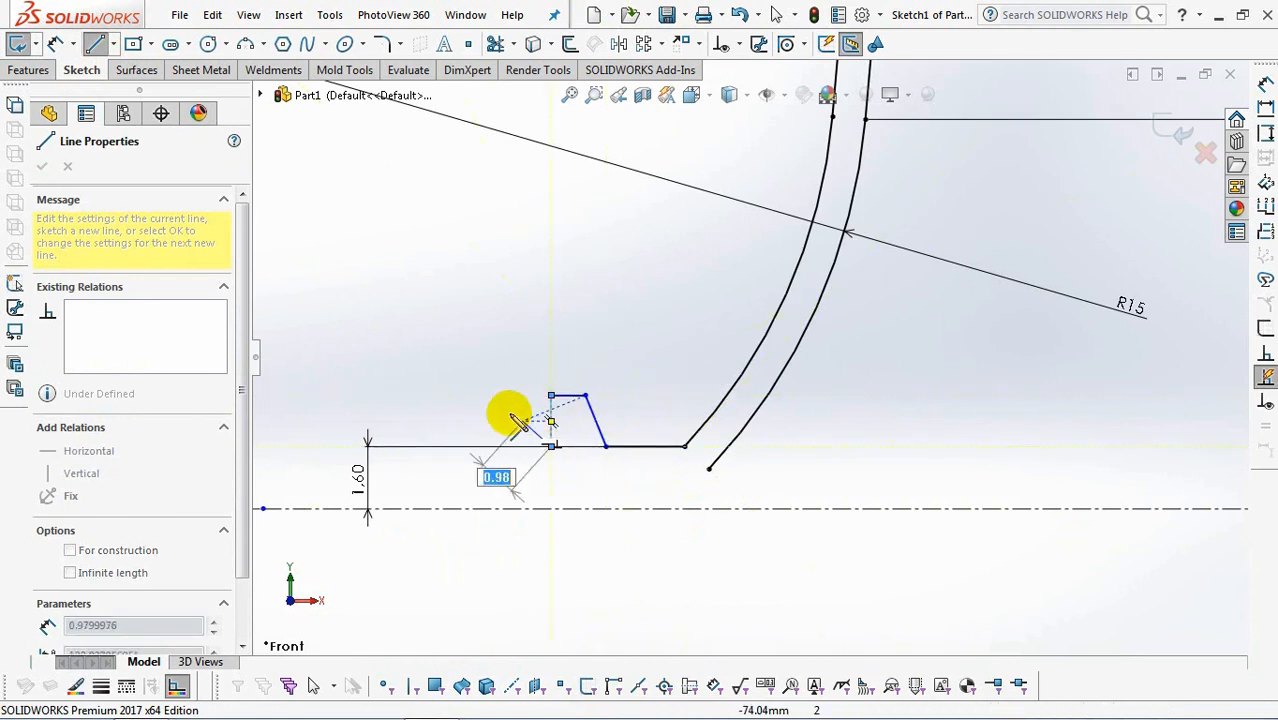
Draw two three-point arcs from the rim's lower corner down to the horizontal centerline and up to the inner arc's free end.
{"action": "left_click", "coordinate": [244, 43]}
{"action": "left_click", "coordinate": [551, 446]}
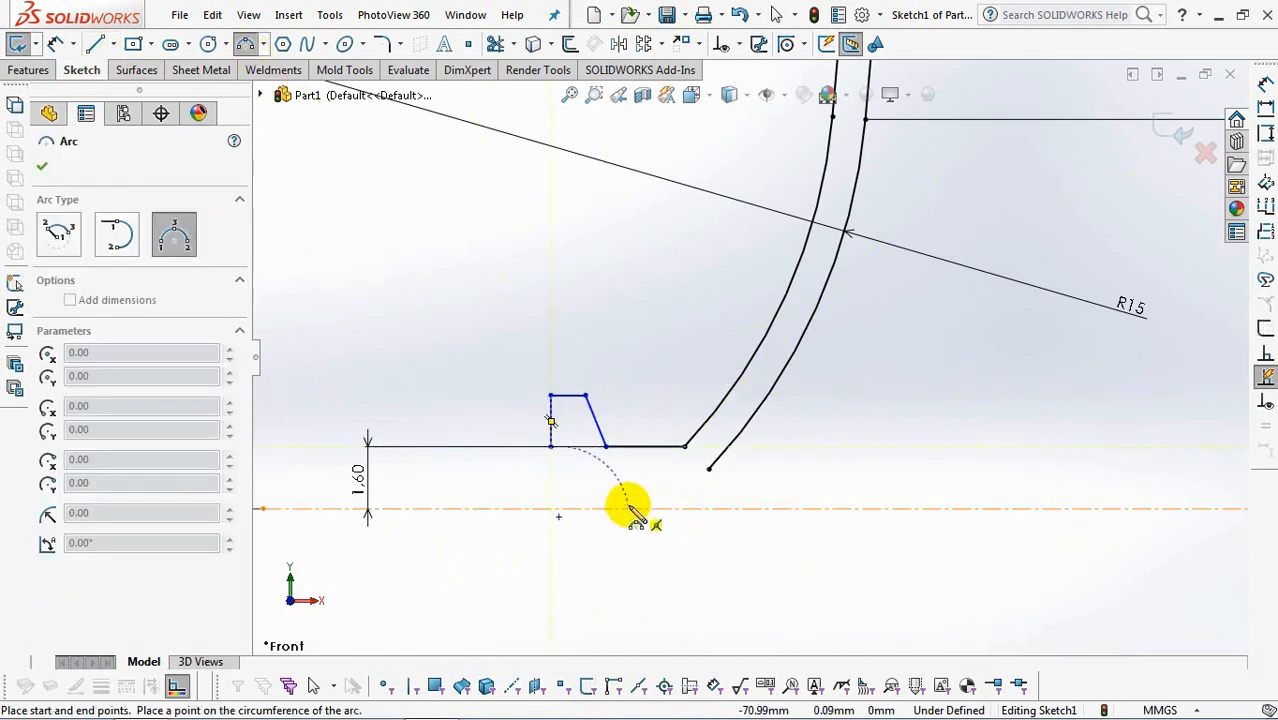
{"action": "left_click", "coordinate": [626, 509]}
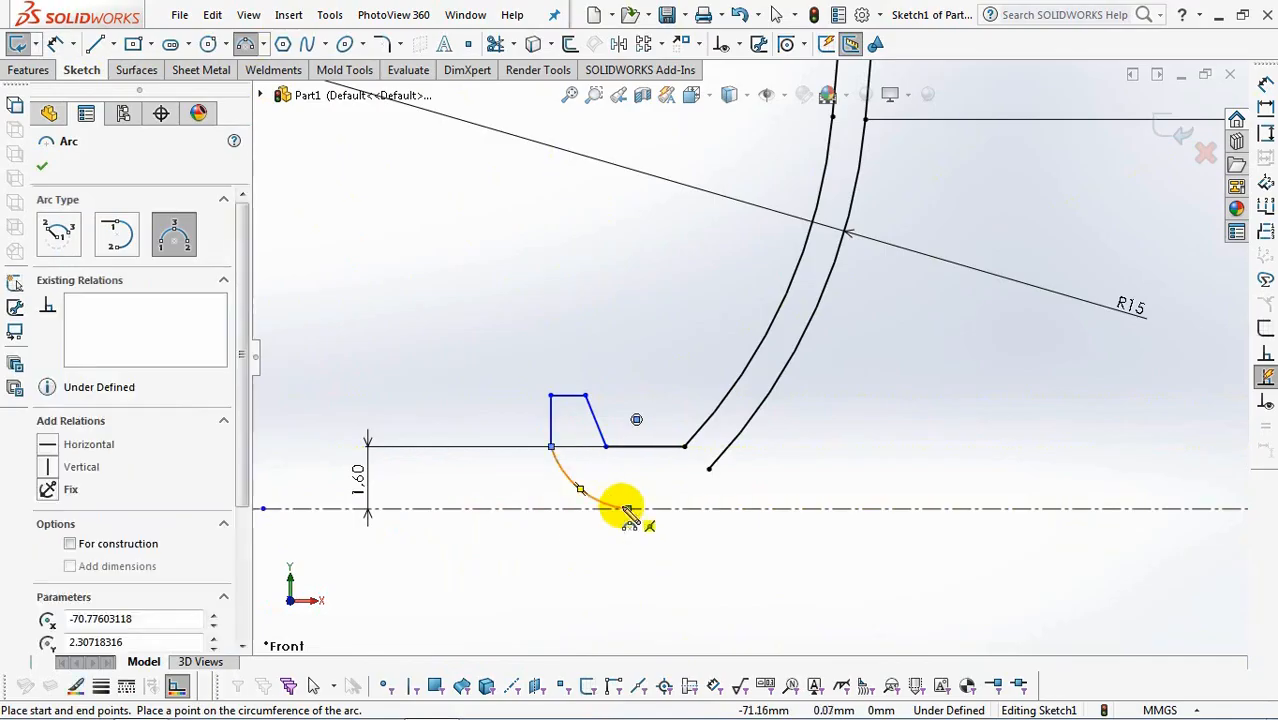
{"action": "left_click", "coordinate": [708, 472]}
{"action": "right_click", "coordinate": [700, 485]}
{"action": "left_click", "coordinate": [745, 497]}
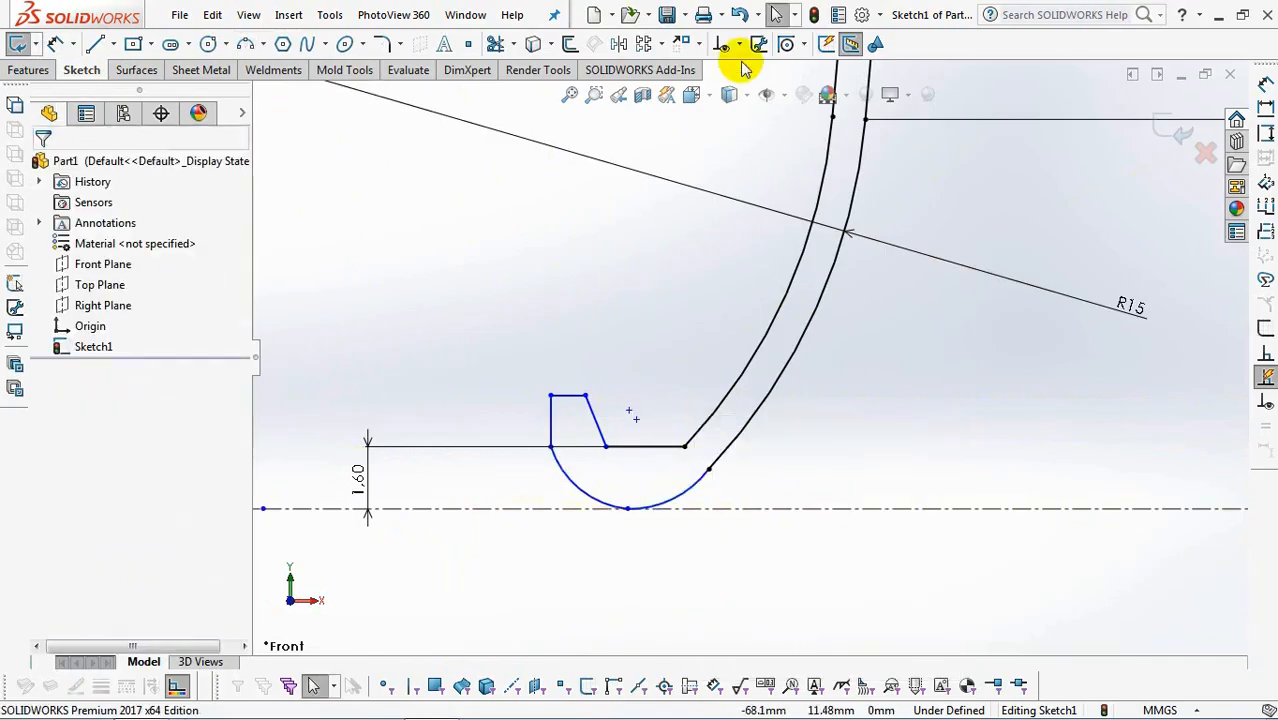
Make the rim arc nearest the wall tangent to the inner R15 arc and to the horizontal centerline.
{"action": "left_click", "coordinate": [735, 43]}
{"action": "left_click", "coordinate": [775, 88]}
{"action": "left_click", "coordinate": [733, 476]}
{"action": "left_click", "coordinate": [727, 457]}
{"action": "left_click", "coordinate": [47, 491]}
{"action": "left_click", "coordinate": [745, 509]}
{"action": "left_click", "coordinate": [688, 488]}
{"action": "left_click", "coordinate": [47, 470]}
Make the outermost rim arc tangent to the horizontal centerline and to the neighbouring rim arc.
{"action": "left_click", "coordinate": [568, 487]}
{"action": "left_click", "coordinate": [681, 510]}
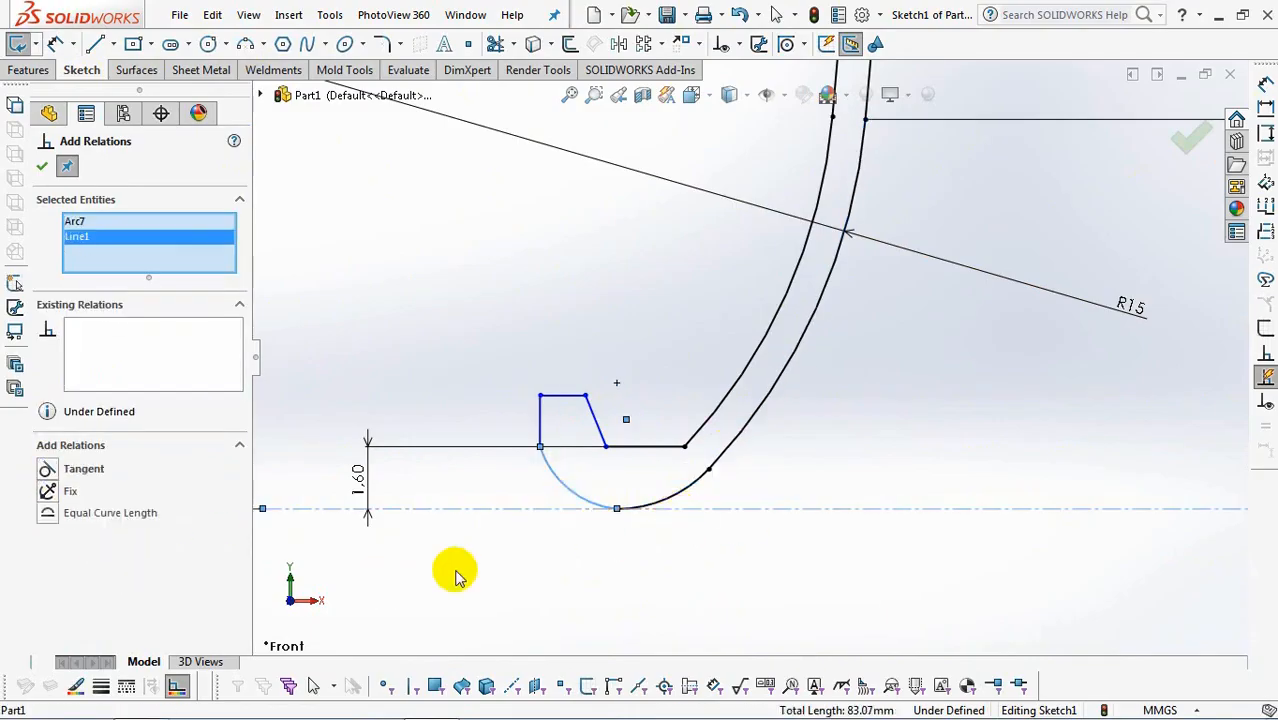
{"action": "left_click", "coordinate": [667, 499]}
{"action": "left_click", "coordinate": [576, 500]}
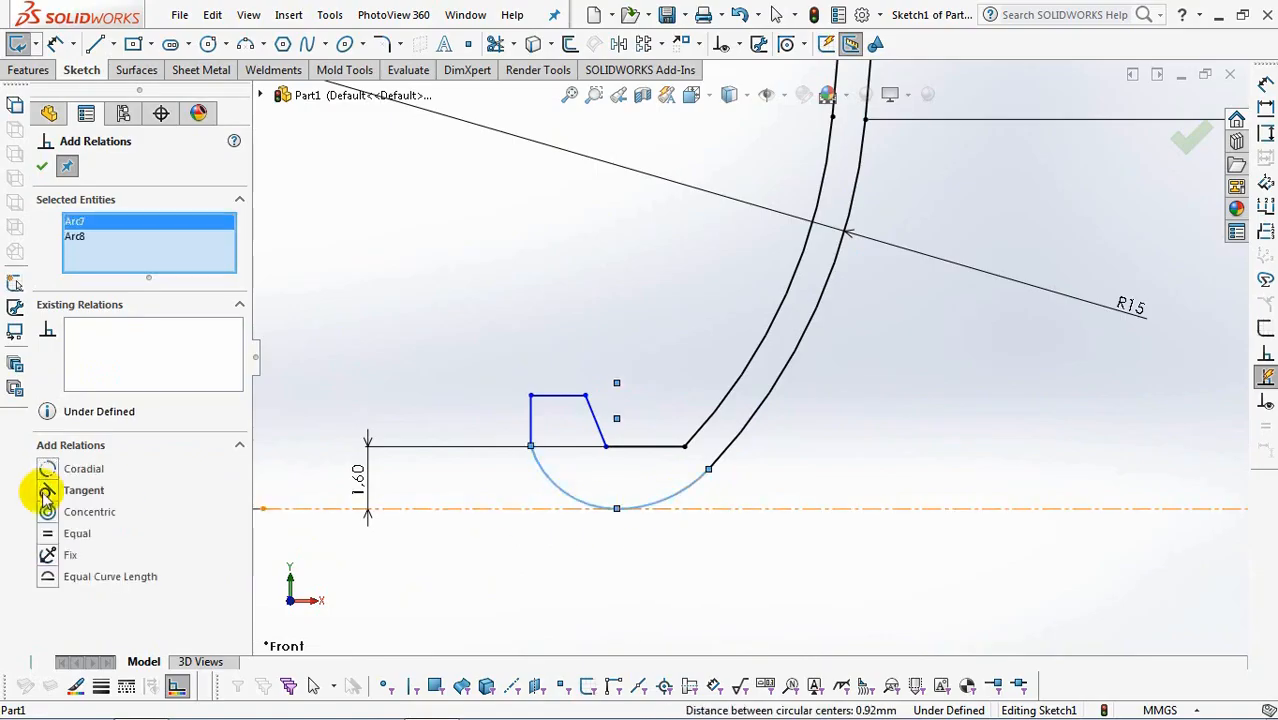
Make the lower end of the rim's vertical line coincident with the rim's longer horizontal line and finish adding relations.
{"action": "left_click", "coordinate": [624, 446]}
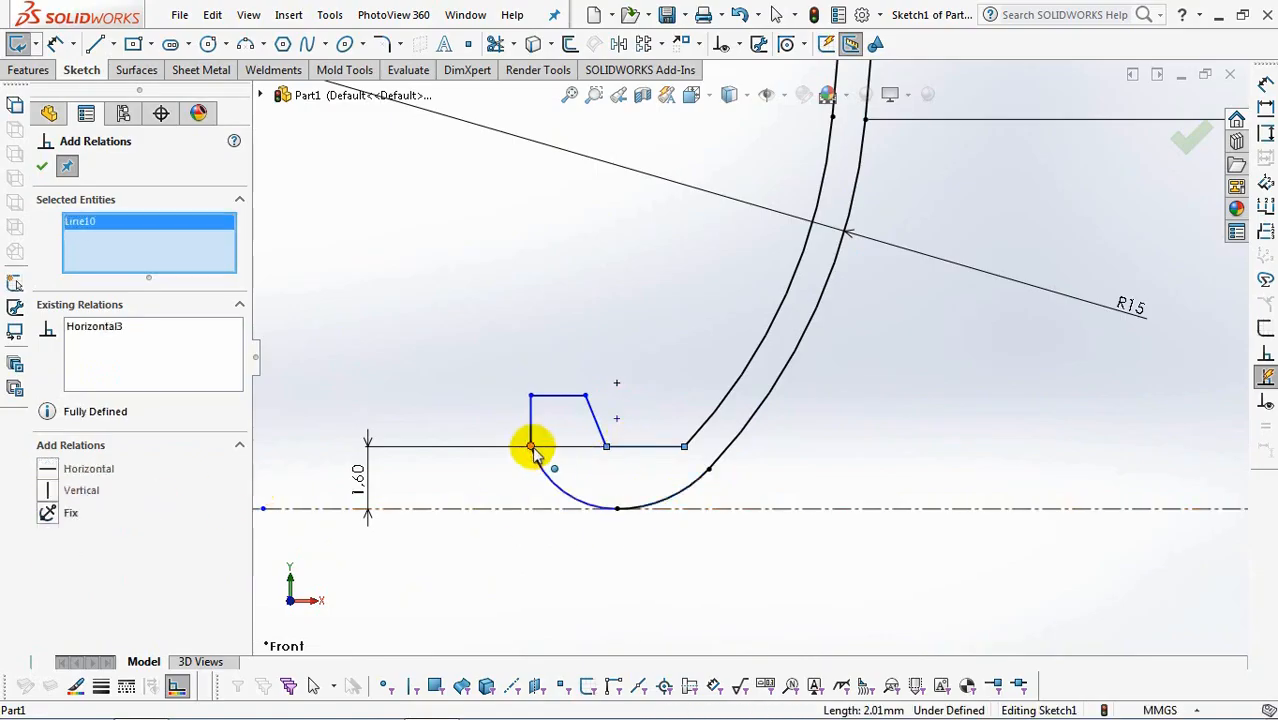
{"action": "left_click", "coordinate": [531, 446]}
{"action": "left_click", "coordinate": [42, 168]}
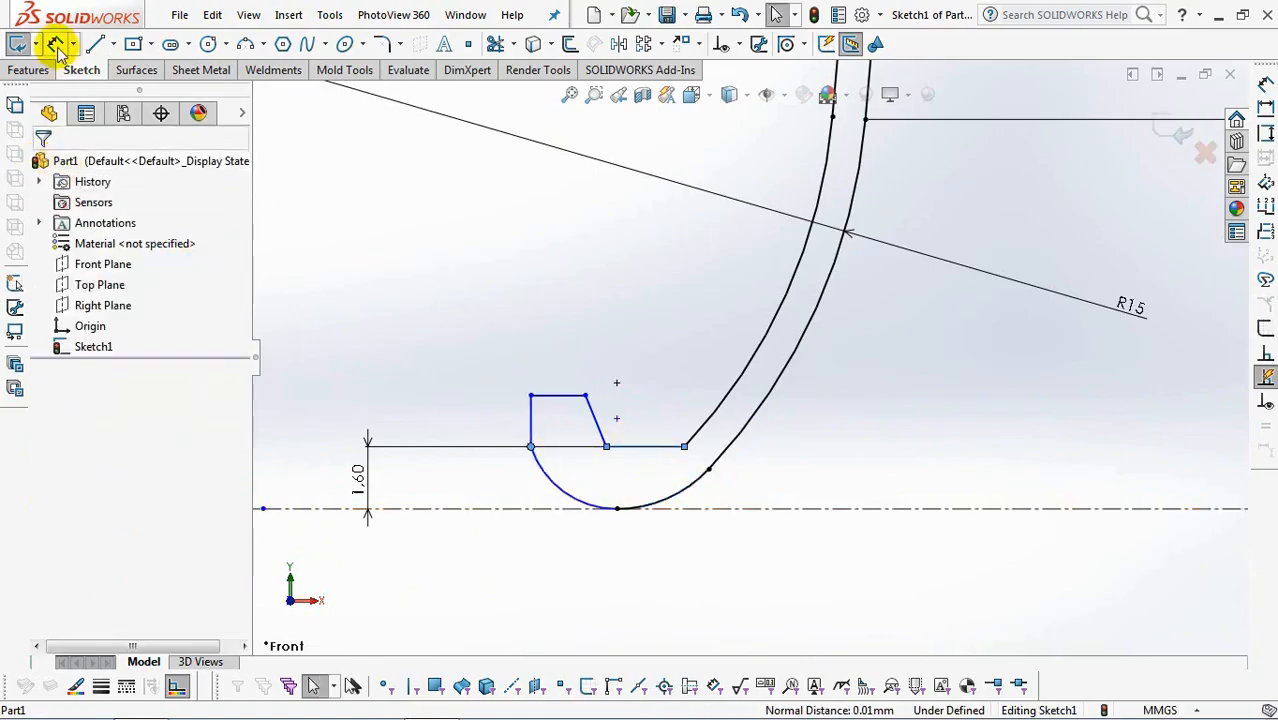
Dimension the height of the rim's short top line above the horizontal centerline as 3 mm.
{"action": "left_click", "coordinate": [560, 400]}
{"action": "left_click", "coordinate": [436, 506]}
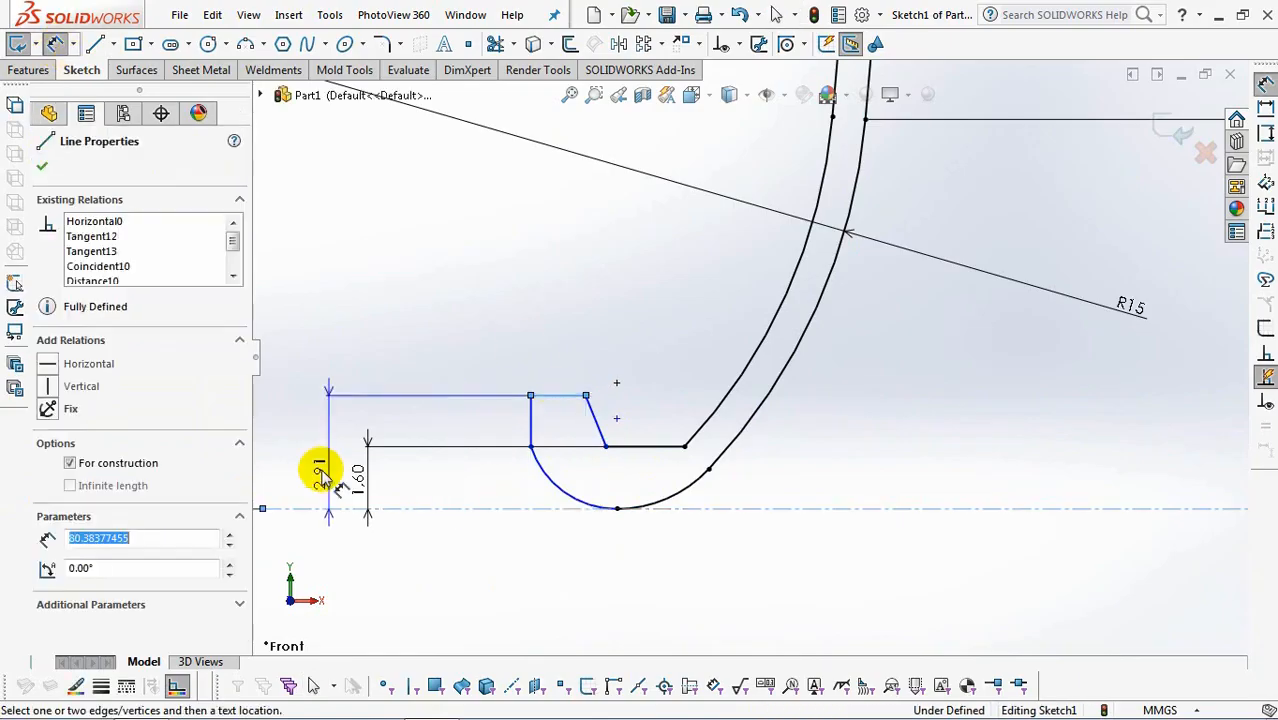
{"action": "left_click", "coordinate": [308, 453]}
{"action": "type", "text": "3"}
{"action": "key", "text": "Return"}
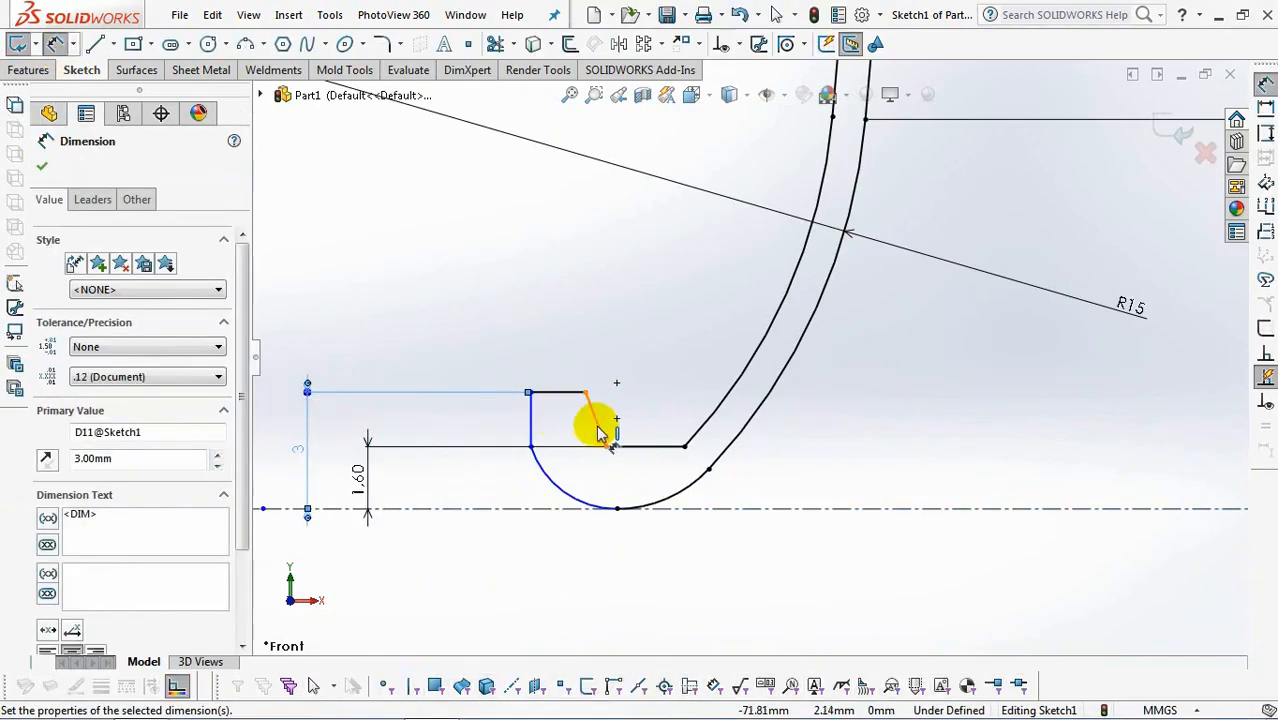
Dimension the distance between the rim's outer upper corner and its slanted line as 0.9 mm.
{"action": "left_click", "coordinate": [531, 392]}
{"action": "left_click", "coordinate": [529, 362]}
{"action": "type", "text": "0.9"}
{"action": "left_click", "coordinate": [443, 327]}
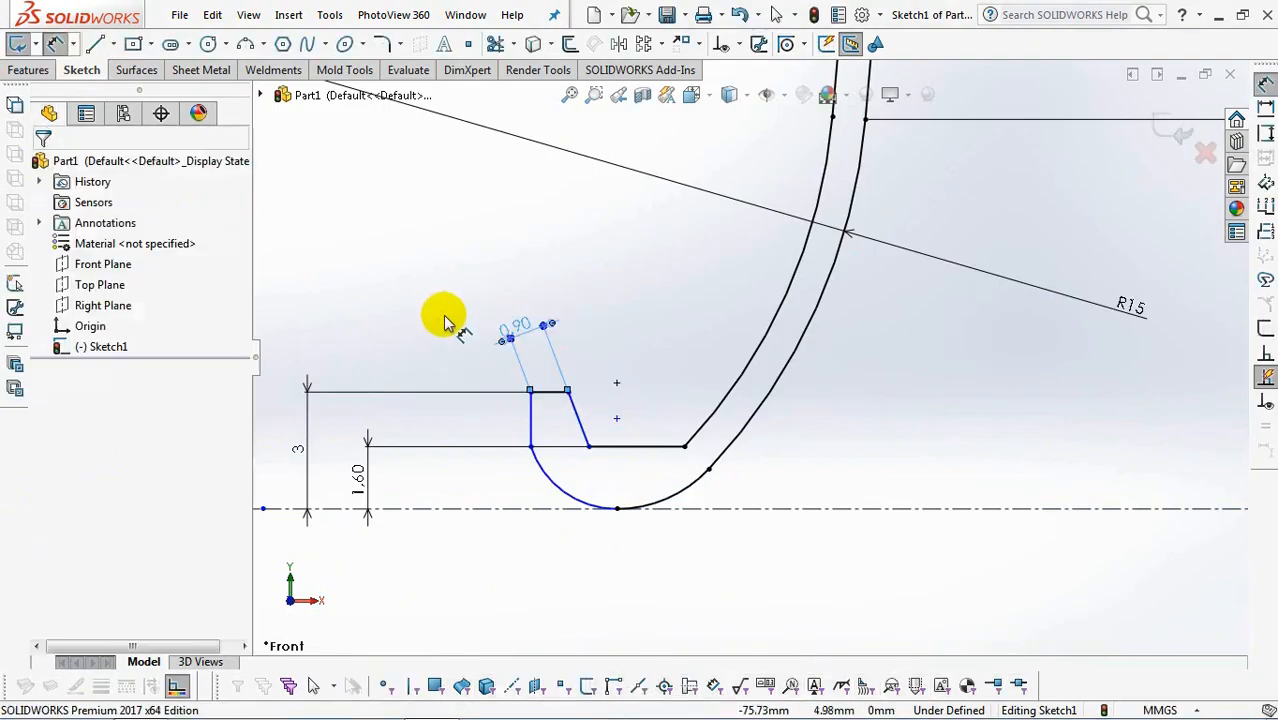
Dimension the angle between the rim's slanted line and its lower horizontal line as 100°.
{"action": "left_click", "coordinate": [572, 416]}
{"action": "left_click", "coordinate": [640, 446]}
{"action": "left_click", "coordinate": [688, 342]}
{"action": "type", "text": "100"}
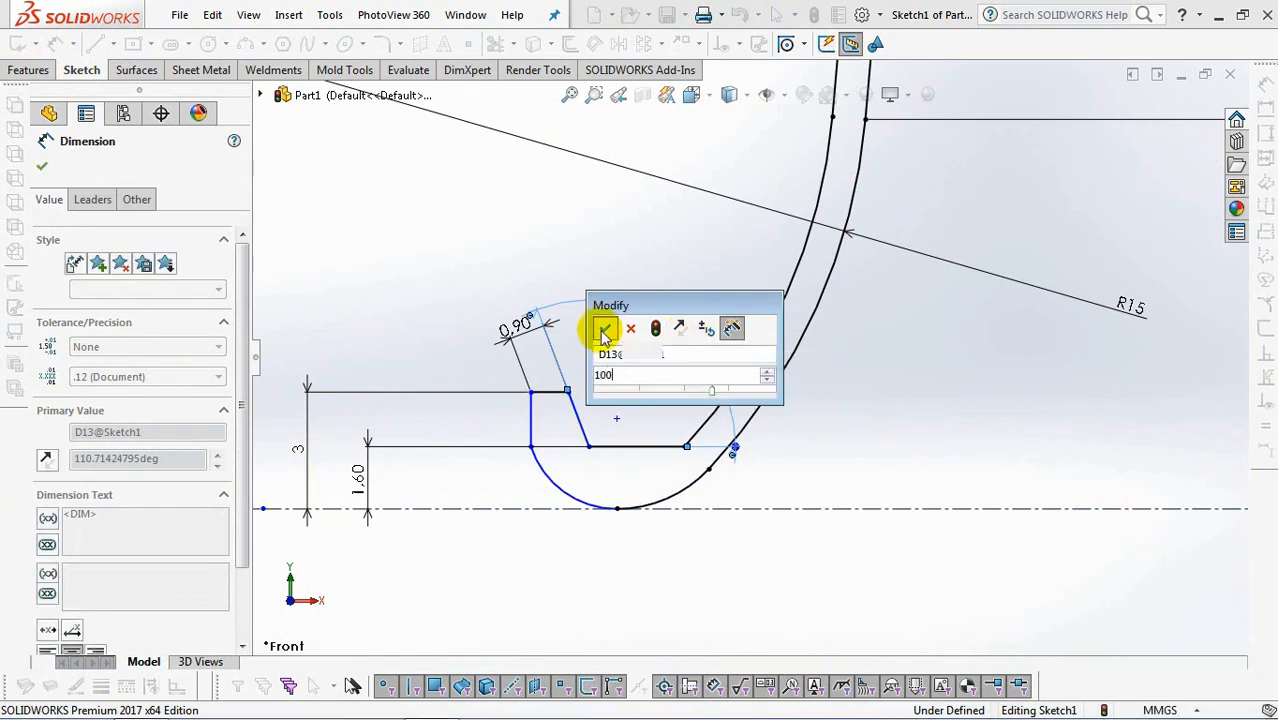
{"action": "left_click", "coordinate": [604, 331]}
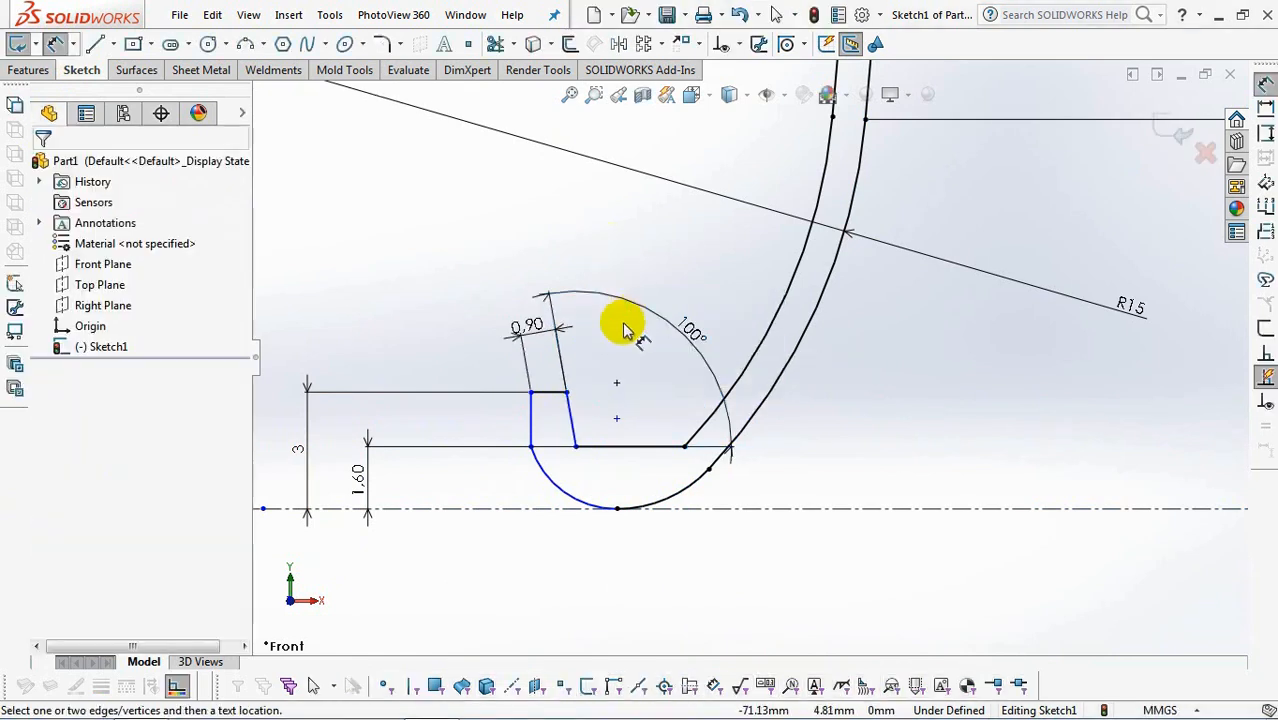
Dimension the horizontal distance from the rim's outer vertical line to the origin as 73.5 mm.
{"action": "left_click", "coordinate": [535, 425]}
{"action": "scroll", "coordinate": [527, 419], "scroll_direction": "up", "scroll_amount": 5}
{"action": "scroll", "coordinate": [584, 428], "scroll_direction": "down", "scroll_amount": 4}
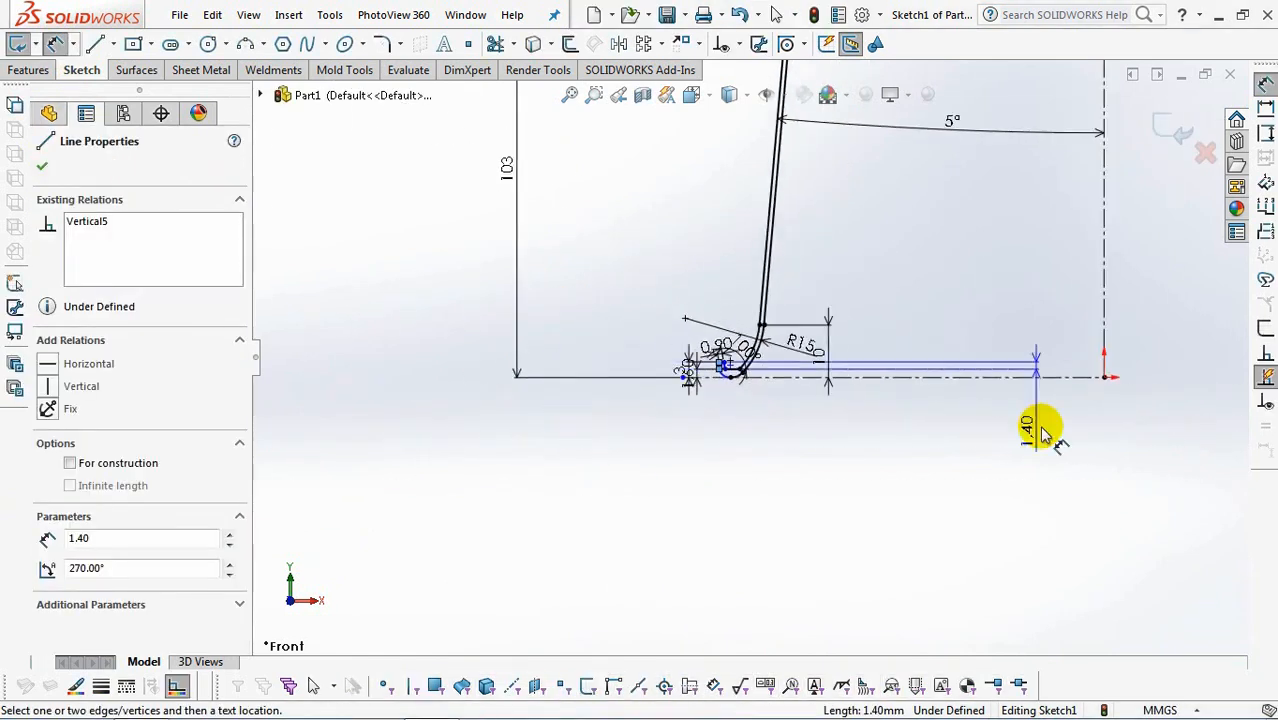
{"action": "left_click", "coordinate": [1103, 378]}
{"action": "scroll", "coordinate": [890, 408], "scroll_direction": "down", "scroll_amount": 3}
{"action": "left_click", "coordinate": [880, 404]}
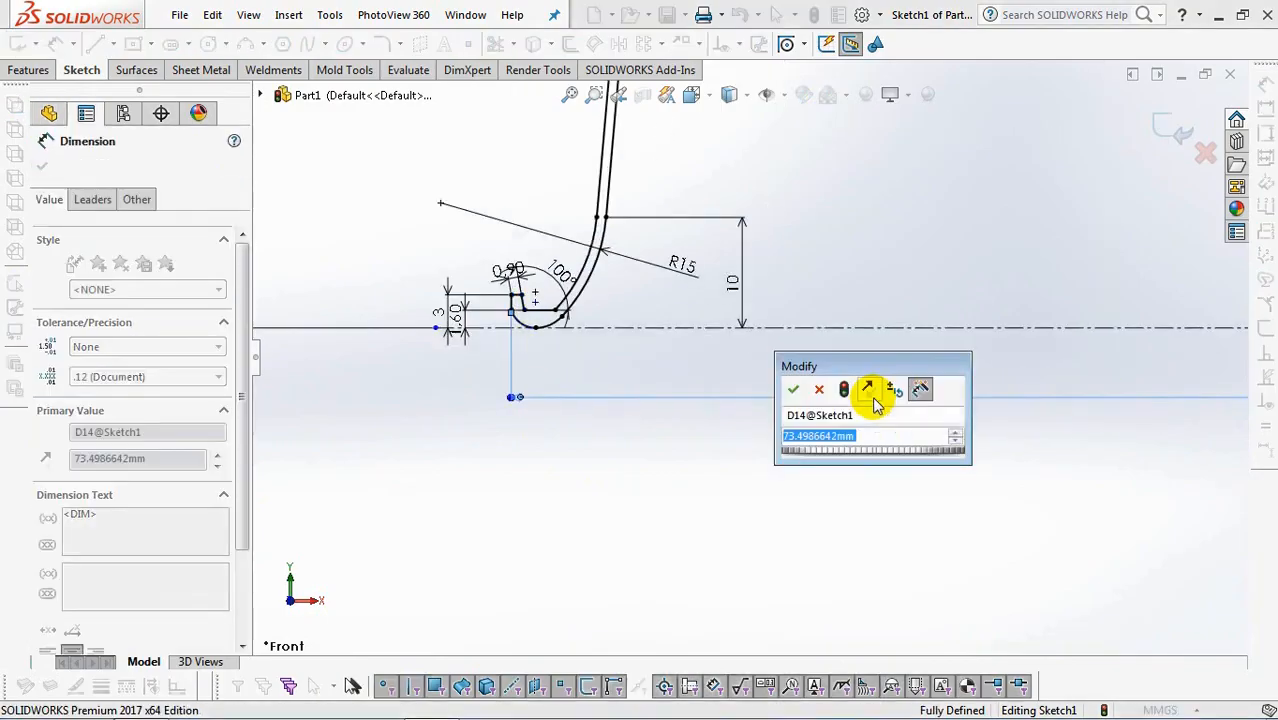
{"action": "type", "text": "73.5"}
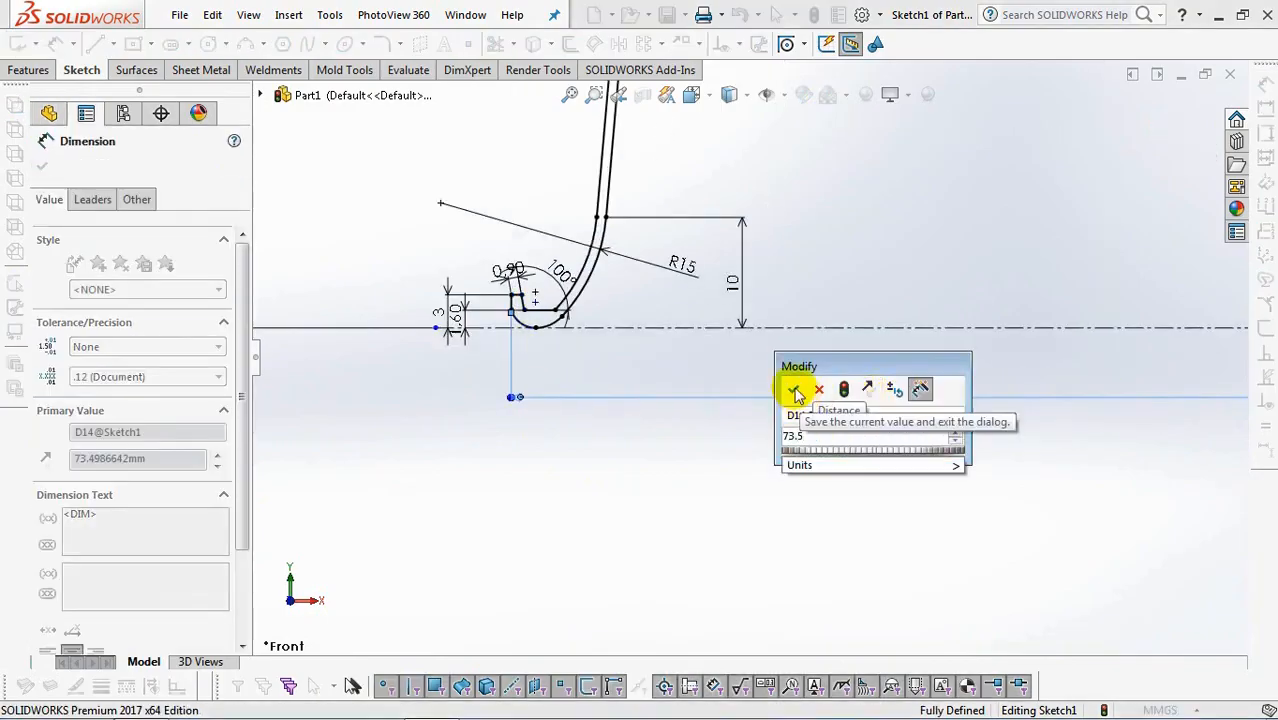
{"action": "left_click", "coordinate": [793, 389]}
{"action": "left_click", "coordinate": [630, 383]}
{"action": "scroll", "coordinate": [727, 385], "scroll_direction": "up", "scroll_amount": 8}
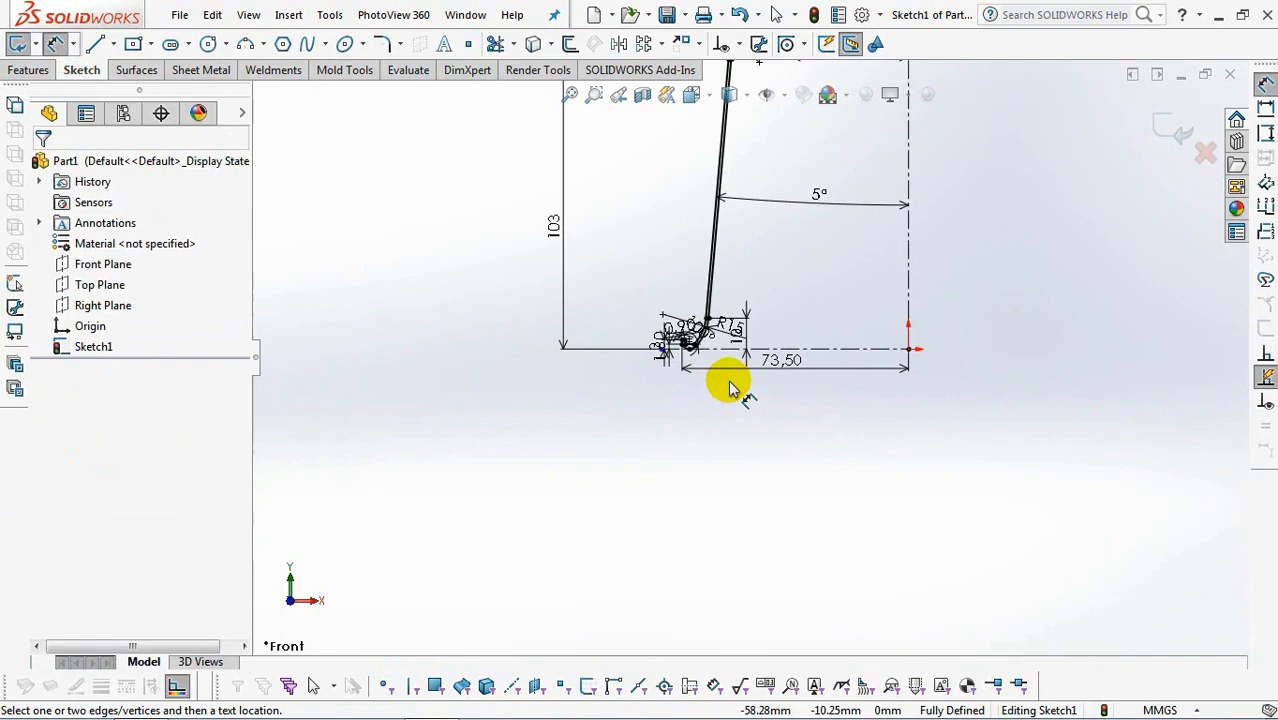
Revolve the closed cup profile 360° about the vertical centerline, letting the open sketch be closed automatically.
{"action": "scroll", "coordinate": [860, 222], "scroll_direction": "down", "scroll_amount": 5}
{"action": "left_click", "coordinate": [1180, 137]}
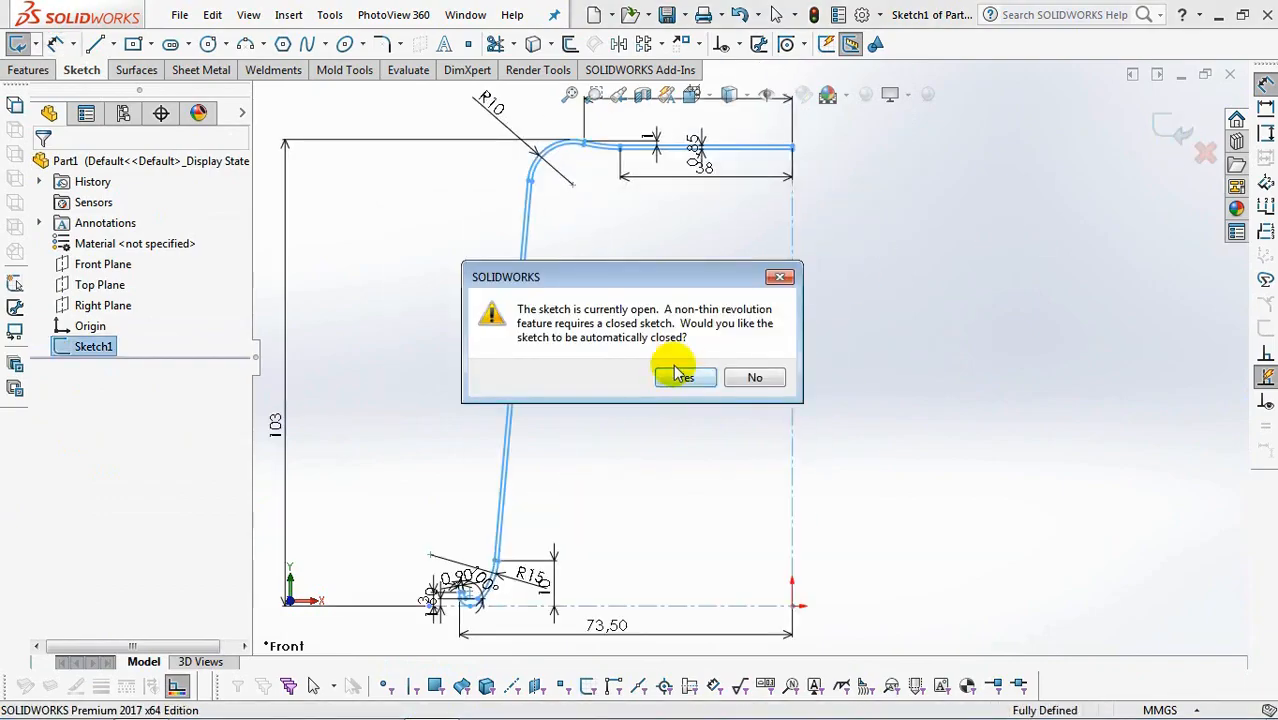
{"action": "left_click", "coordinate": [699, 384]}
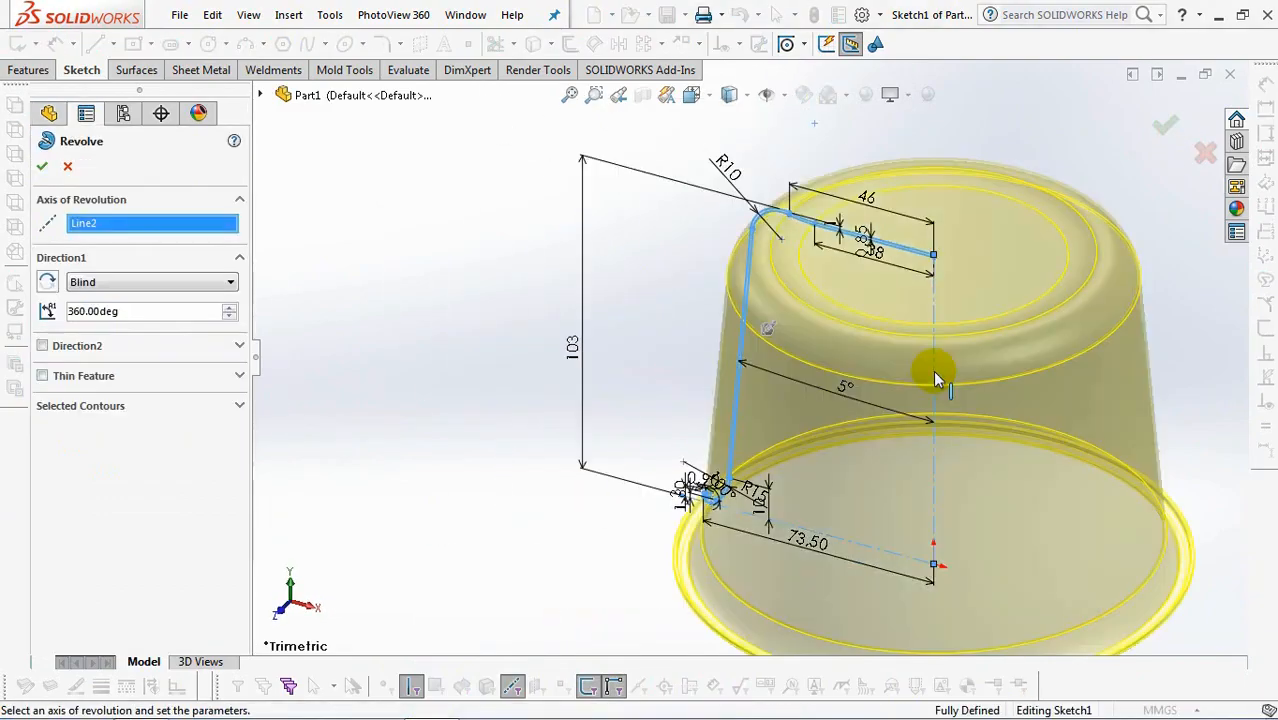
{"action": "left_click", "coordinate": [1165, 124]}
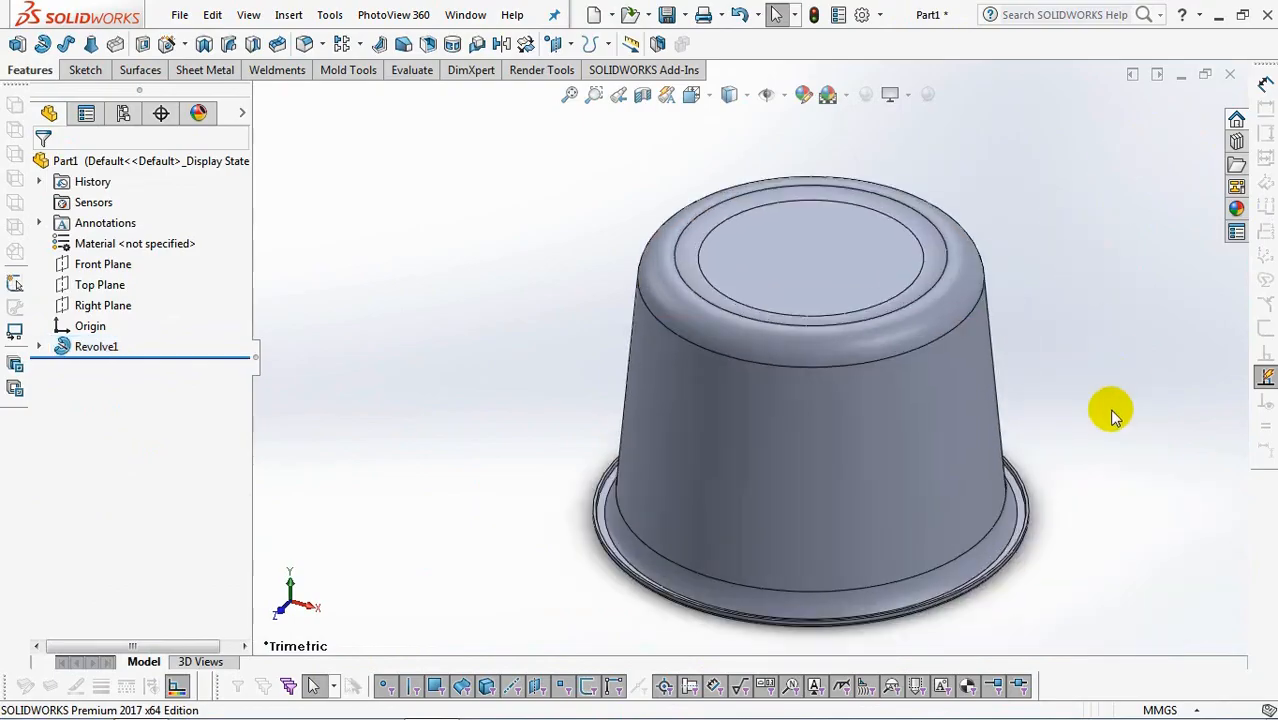
Start a new sketch on the Top Plane and orient the view to look at the cup from underneath.
{"action": "scroll", "coordinate": [1112, 415], "scroll_direction": "down", "scroll_amount": 1}
{"action": "scroll", "coordinate": [1105, 413], "scroll_direction": "up", "scroll_amount": 1}
{"action": "scroll", "coordinate": [1062, 443], "scroll_direction": "down", "scroll_amount": 1}
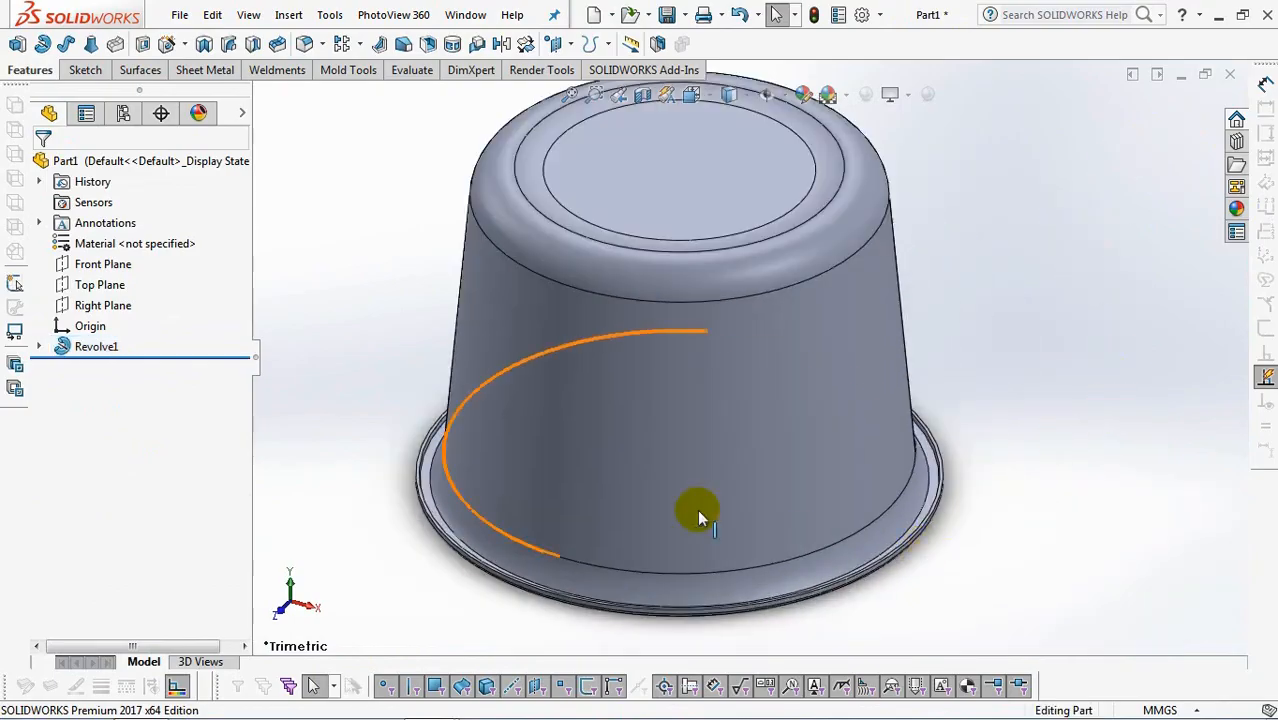
{"action": "left_click", "coordinate": [97, 285]}
{"action": "left_click", "coordinate": [108, 262]}
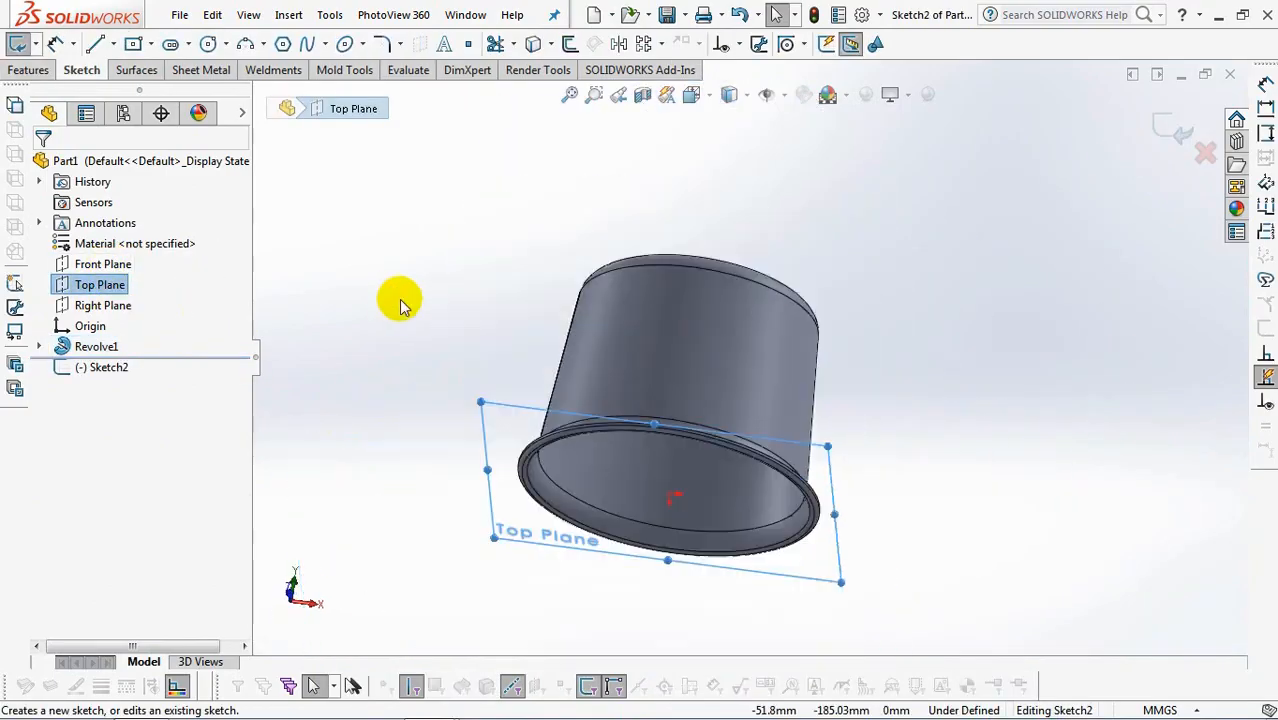
{"action": "left_click", "coordinate": [693, 100]}
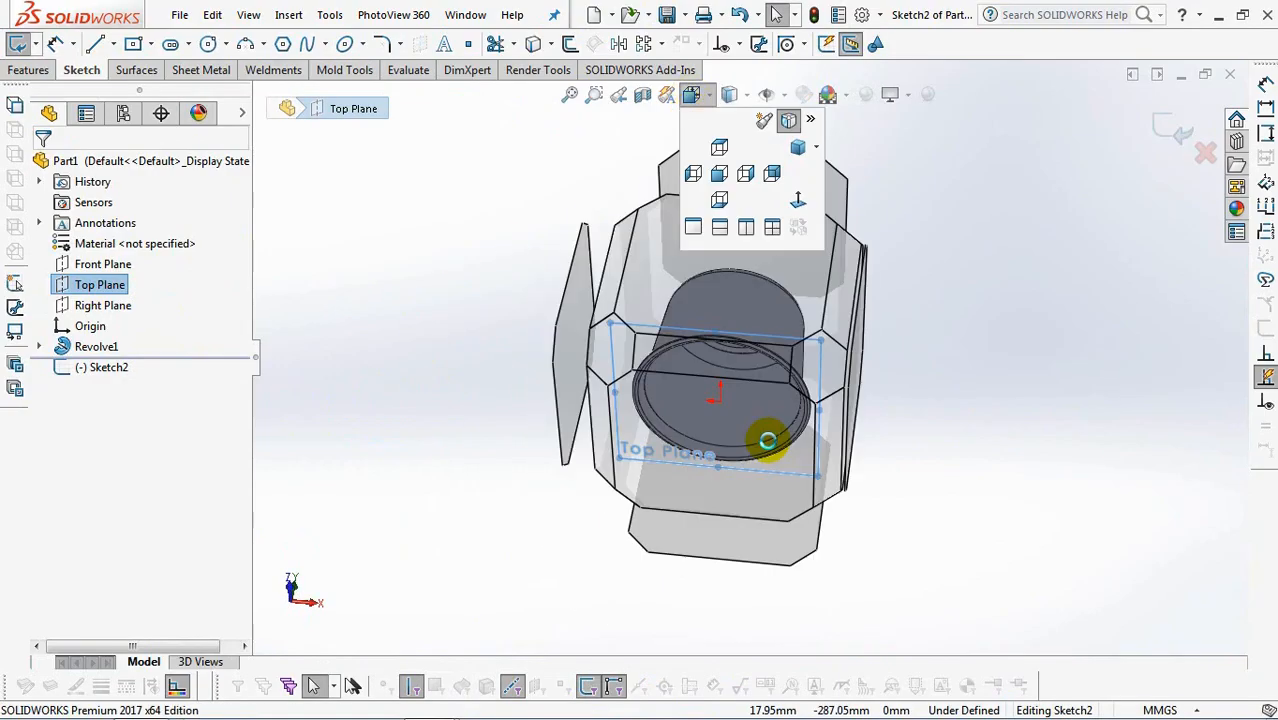
{"action": "left_click", "coordinate": [760, 432]}
Draw a vertical centerline about 129 mm long from the origin out past the cup's rim.
{"action": "left_click", "coordinate": [114, 44]}
{"action": "left_click", "coordinate": [139, 90]}
{"action": "scroll", "coordinate": [688, 474], "scroll_direction": "down", "scroll_amount": 3}
{"action": "left_click", "coordinate": [796, 265]}
{"action": "scroll", "coordinate": [808, 480], "scroll_direction": "up", "scroll_amount": 2}
{"action": "left_click", "coordinate": [786, 501]}
{"action": "right_click", "coordinate": [783, 501]}
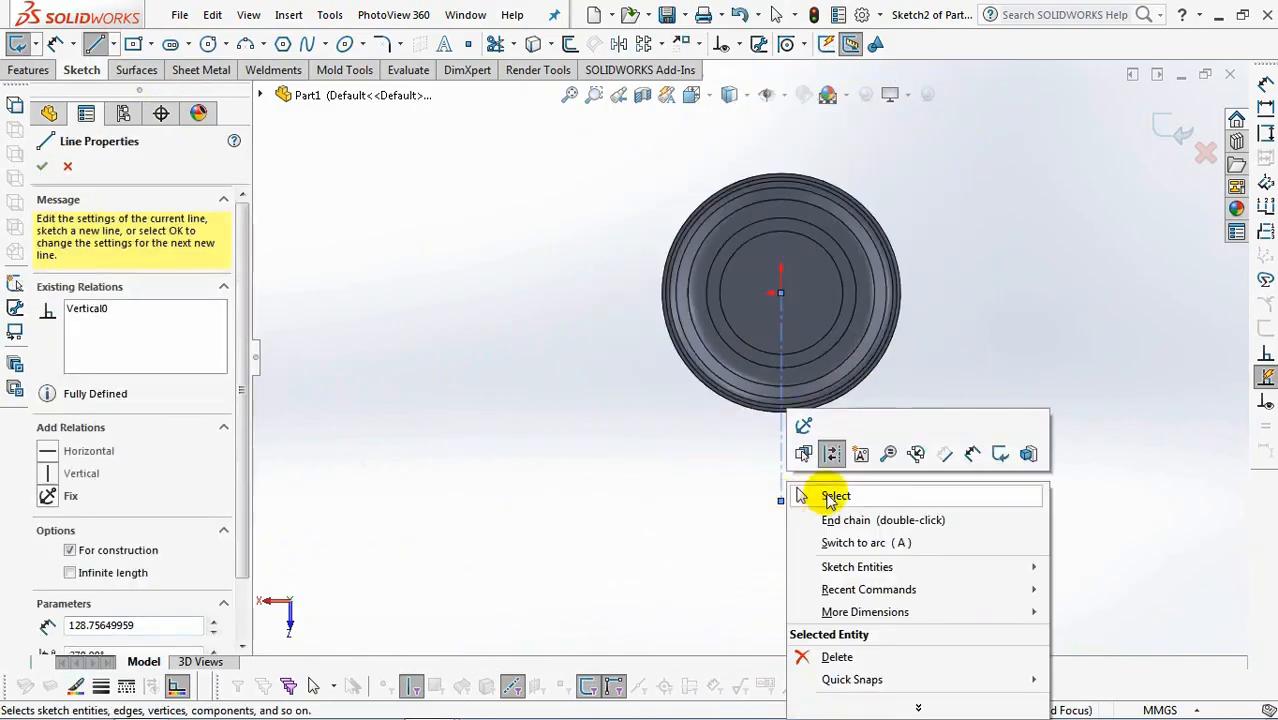
{"action": "left_click", "coordinate": [828, 491]}
Convert two outer circular edges of the rim into sketch entities.
{"action": "scroll", "coordinate": [810, 425], "scroll_direction": "down", "scroll_amount": 3}
{"action": "left_click", "coordinate": [537, 43]}
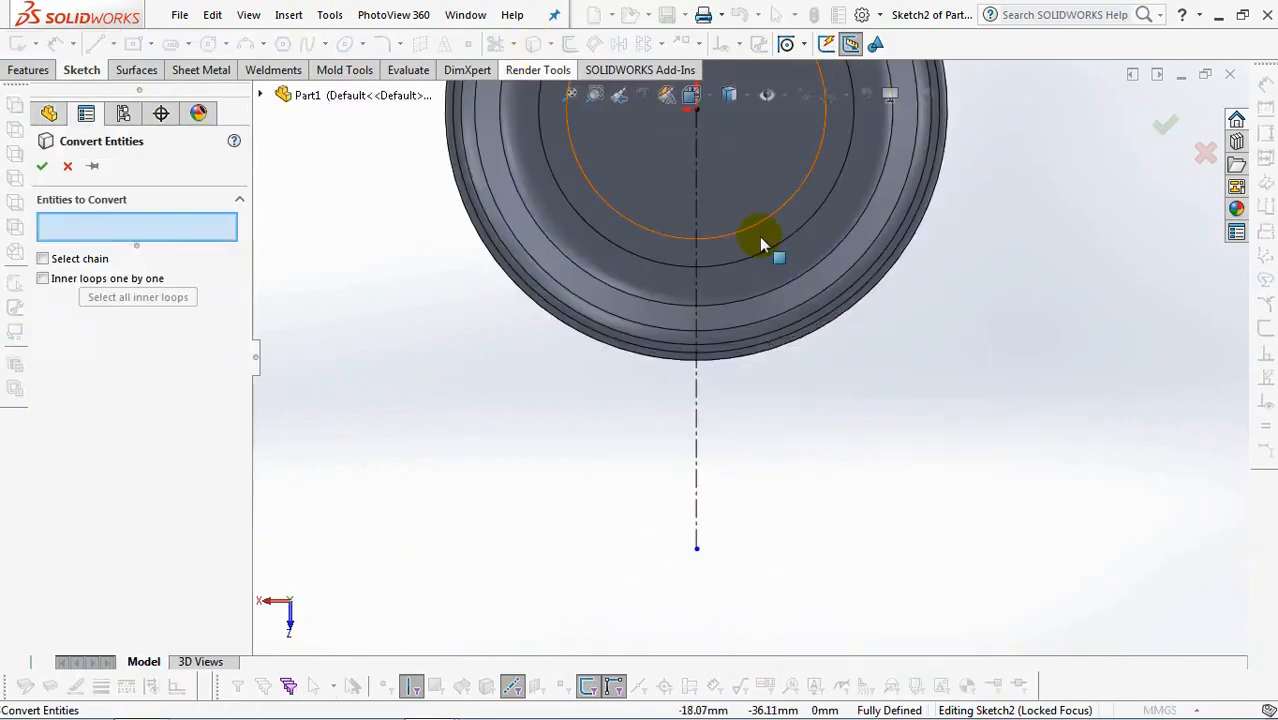
{"action": "left_click", "coordinate": [724, 366]}
{"action": "left_click", "coordinate": [724, 366]}
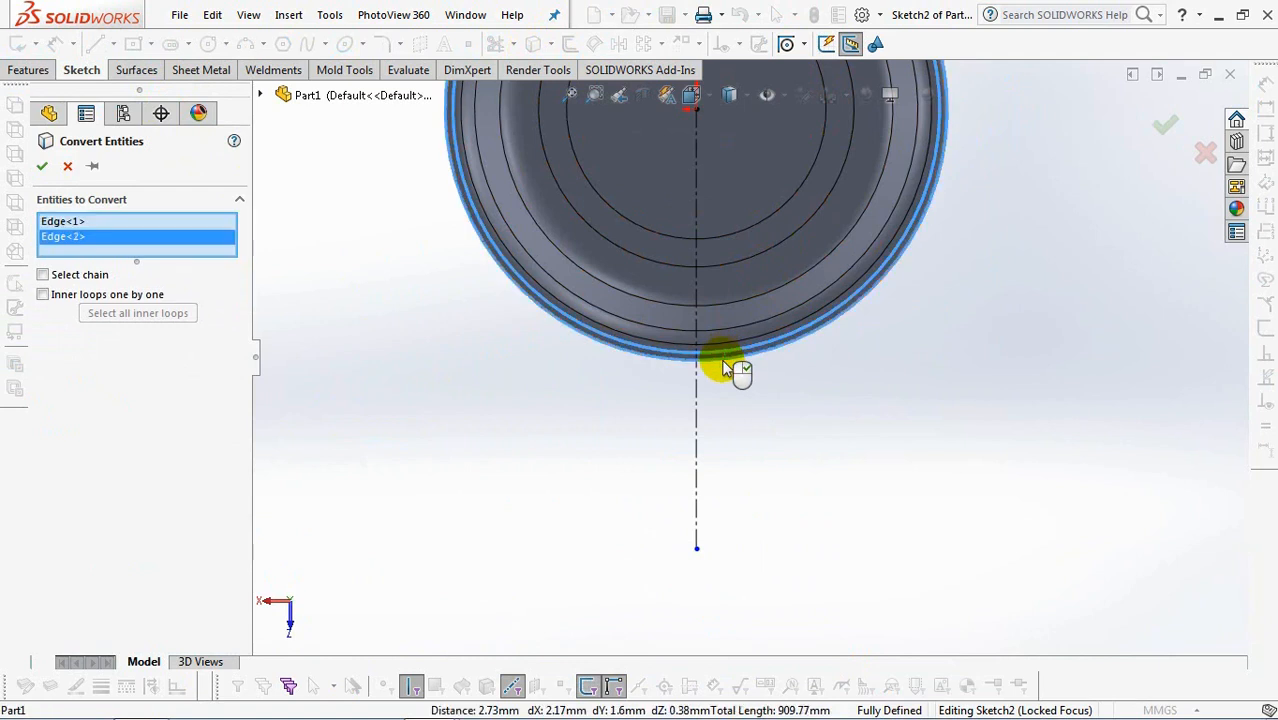
{"action": "left_click", "coordinate": [42, 170]}
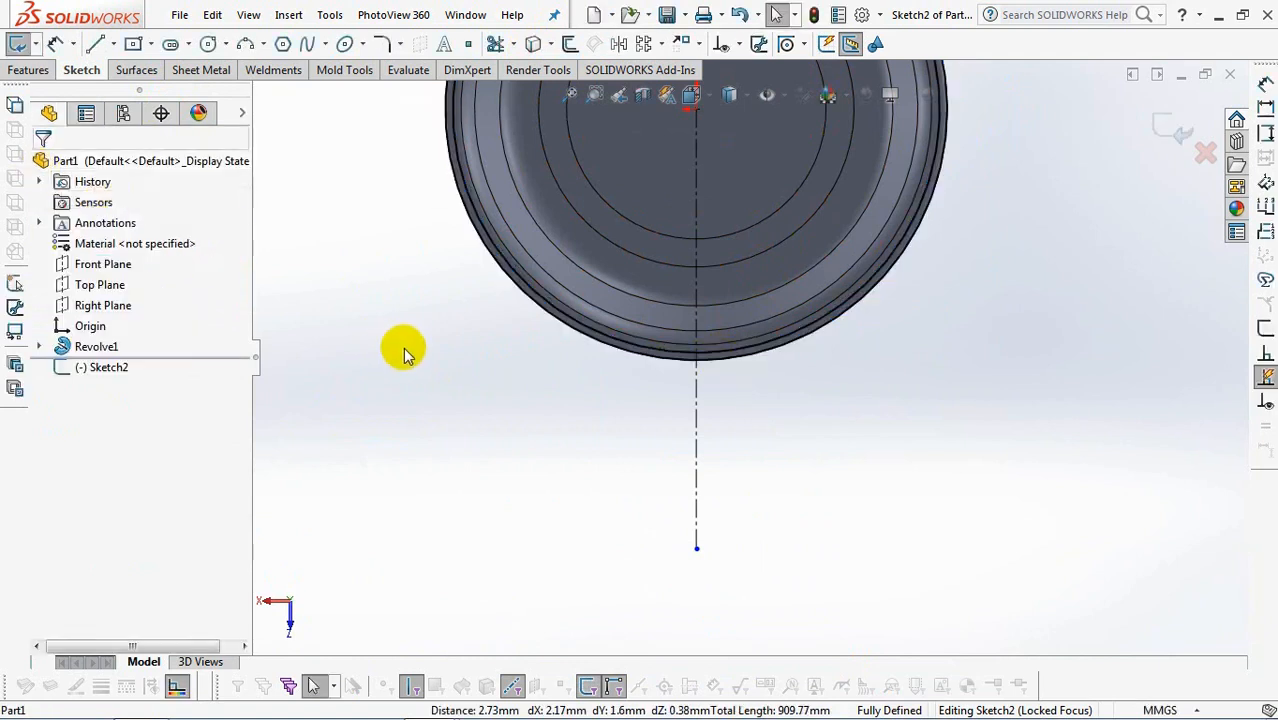
Sketch a three-point arc curving from the rim circle outward beside the centerline as the handle's flared side.
{"action": "left_click", "coordinate": [246, 44]}
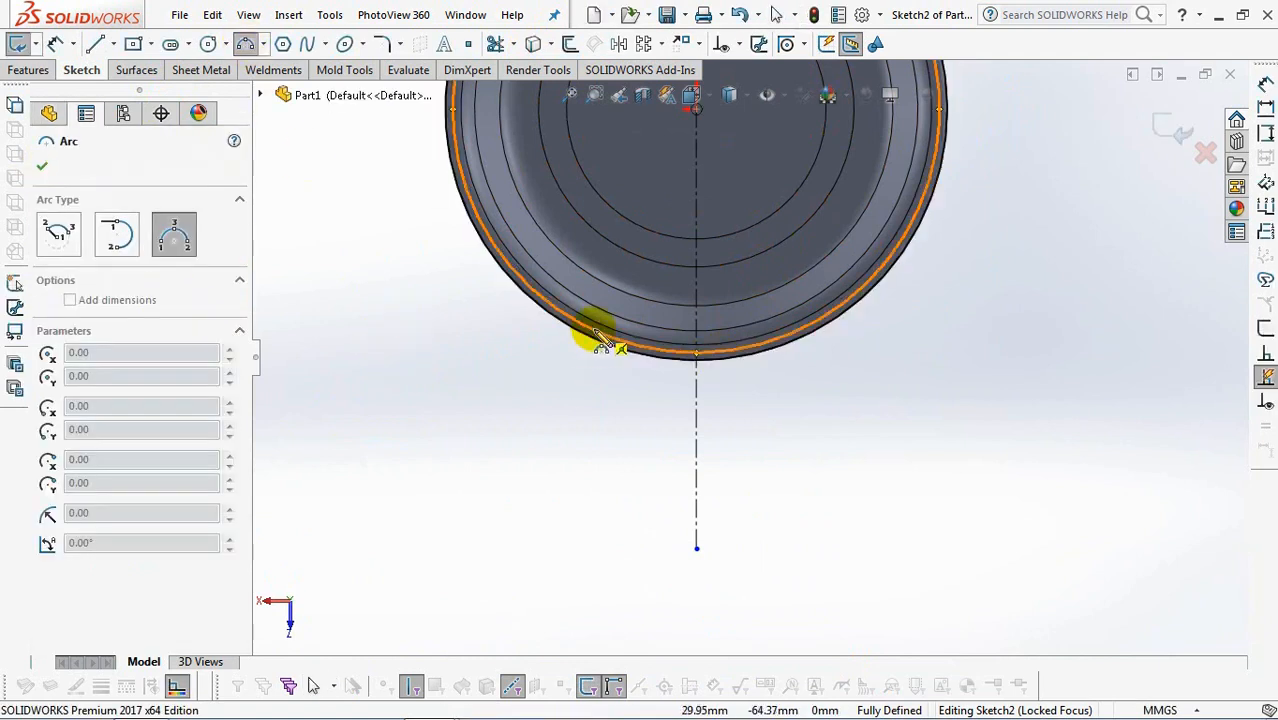
{"action": "left_click", "coordinate": [597, 334]}
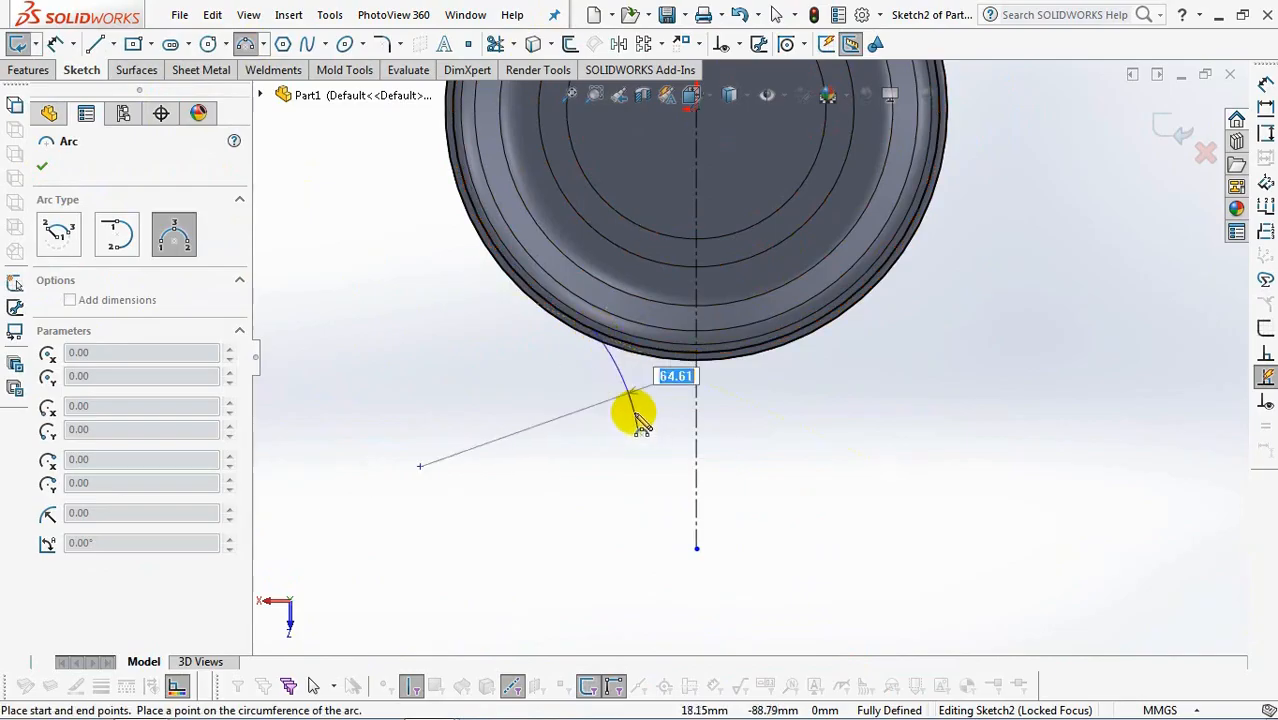
{"action": "left_click", "coordinate": [634, 414]}
Draw a vertical line from the arc's outer end and a horizontal line closing to the centerline's endpoint.
{"action": "left_click", "coordinate": [95, 45]}
{"action": "left_click", "coordinate": [638, 430]}
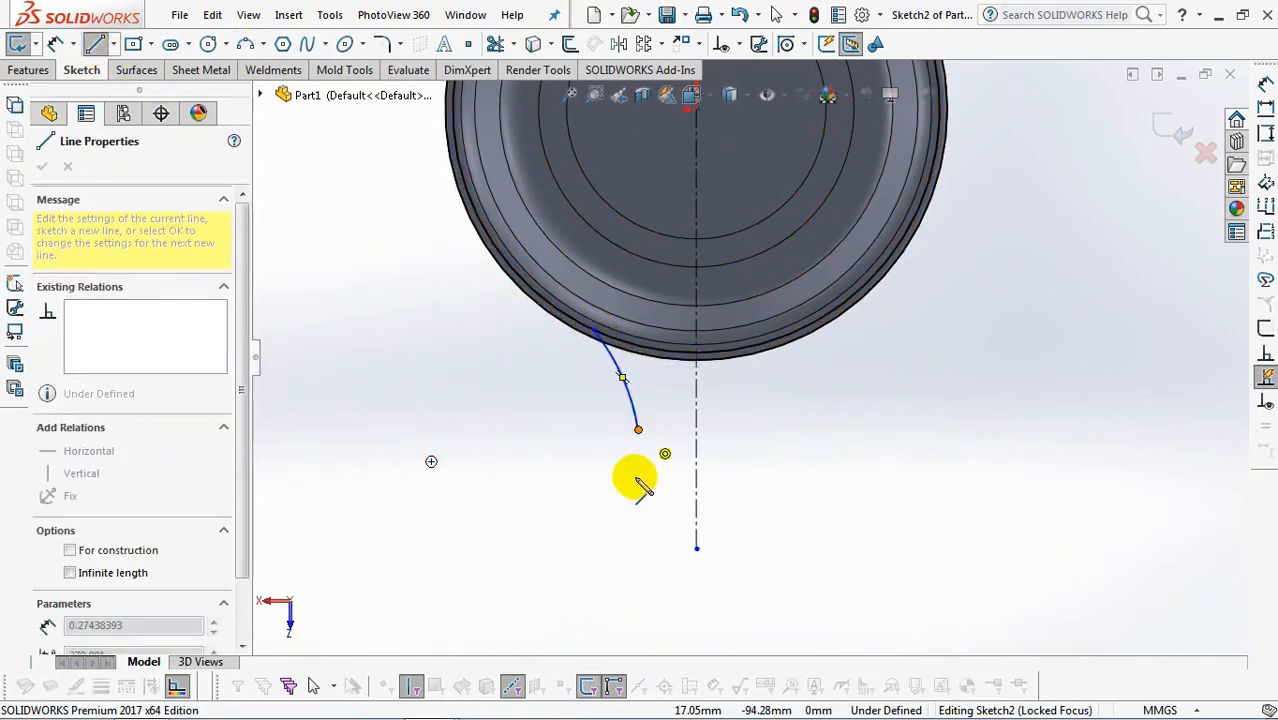
{"action": "left_click", "coordinate": [638, 548]}
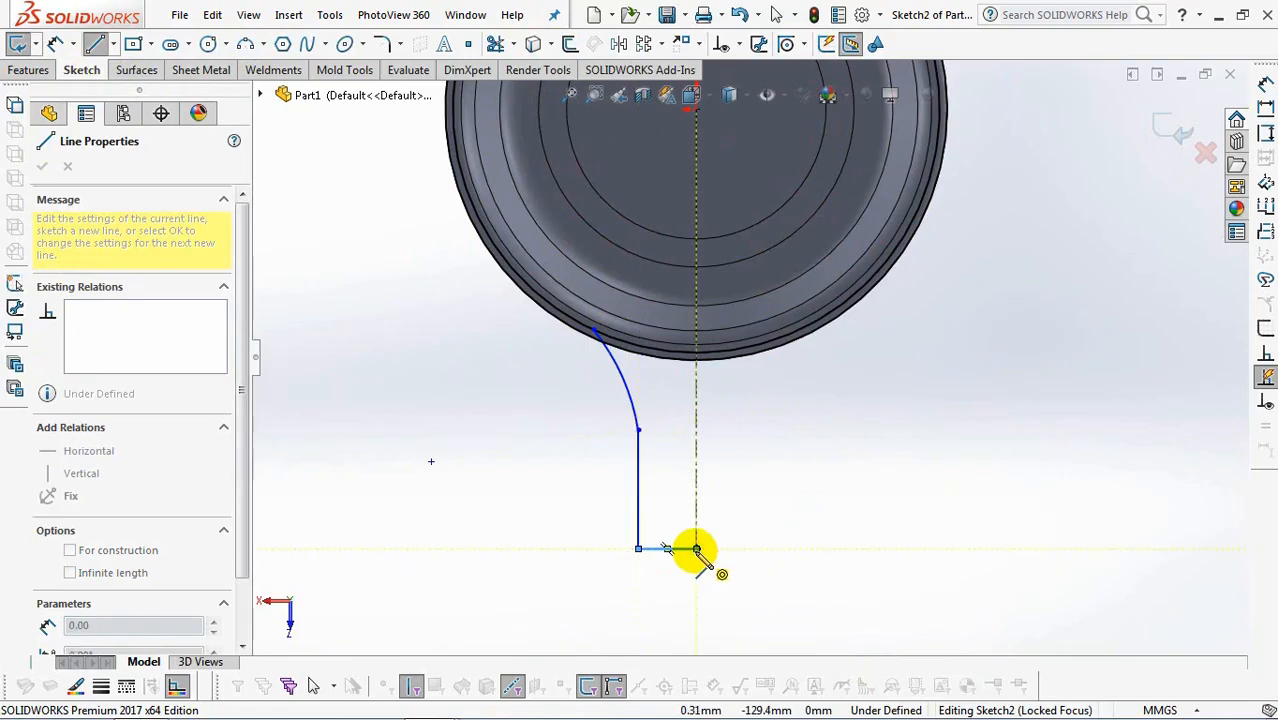
{"action": "left_click", "coordinate": [697, 549]}
{"action": "right_click", "coordinate": [697, 549]}
{"action": "left_click", "coordinate": [736, 494]}
Add a tangent relation between the handle's arc and its vertical line.
{"action": "left_click", "coordinate": [737, 45]}
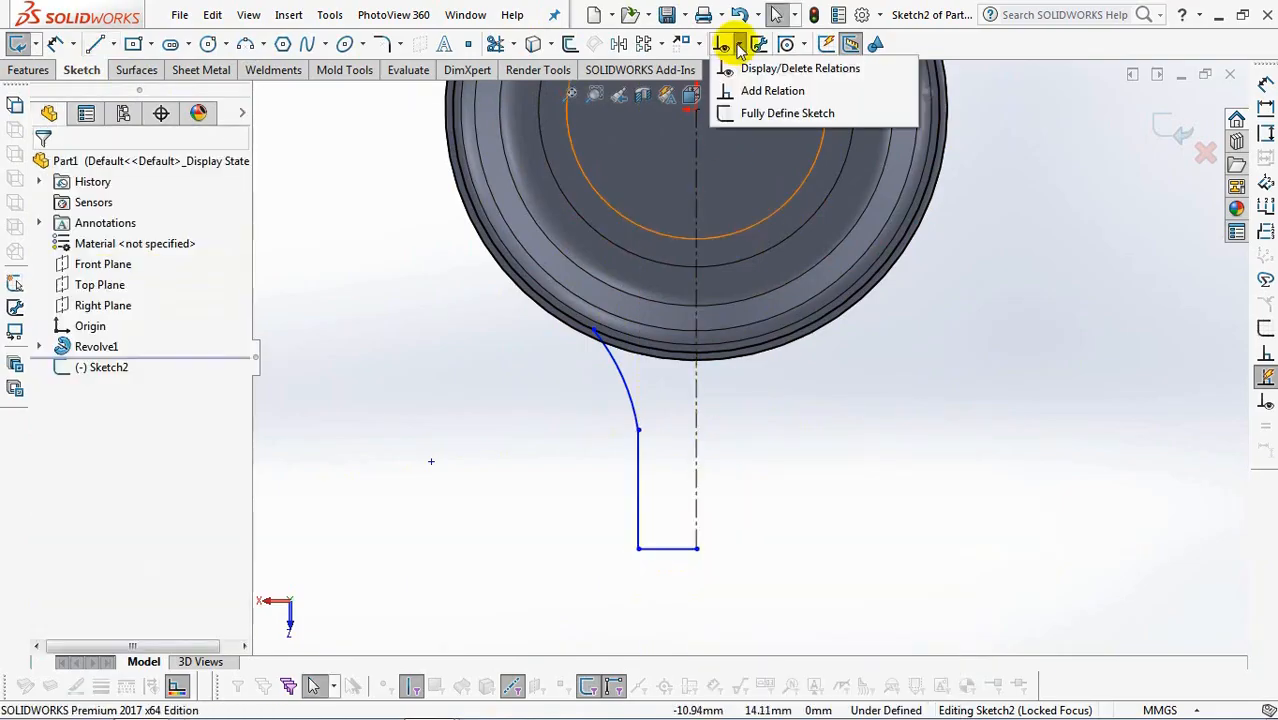
{"action": "left_click", "coordinate": [757, 93]}
{"action": "left_click", "coordinate": [638, 456]}
{"action": "left_click", "coordinate": [636, 413]}
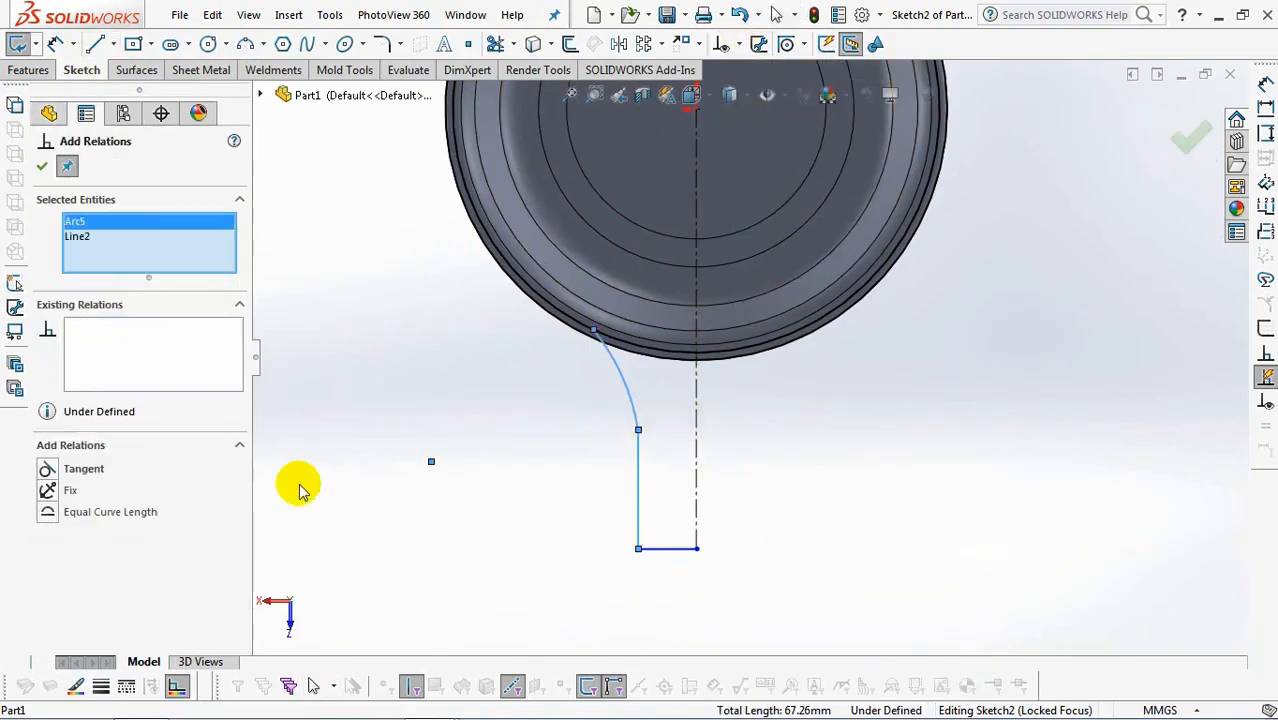
{"action": "left_click", "coordinate": [41, 167]}
Mirror the arc, the vertical line and the horizontal end line about the centerline.
{"action": "left_click", "coordinate": [618, 44]}
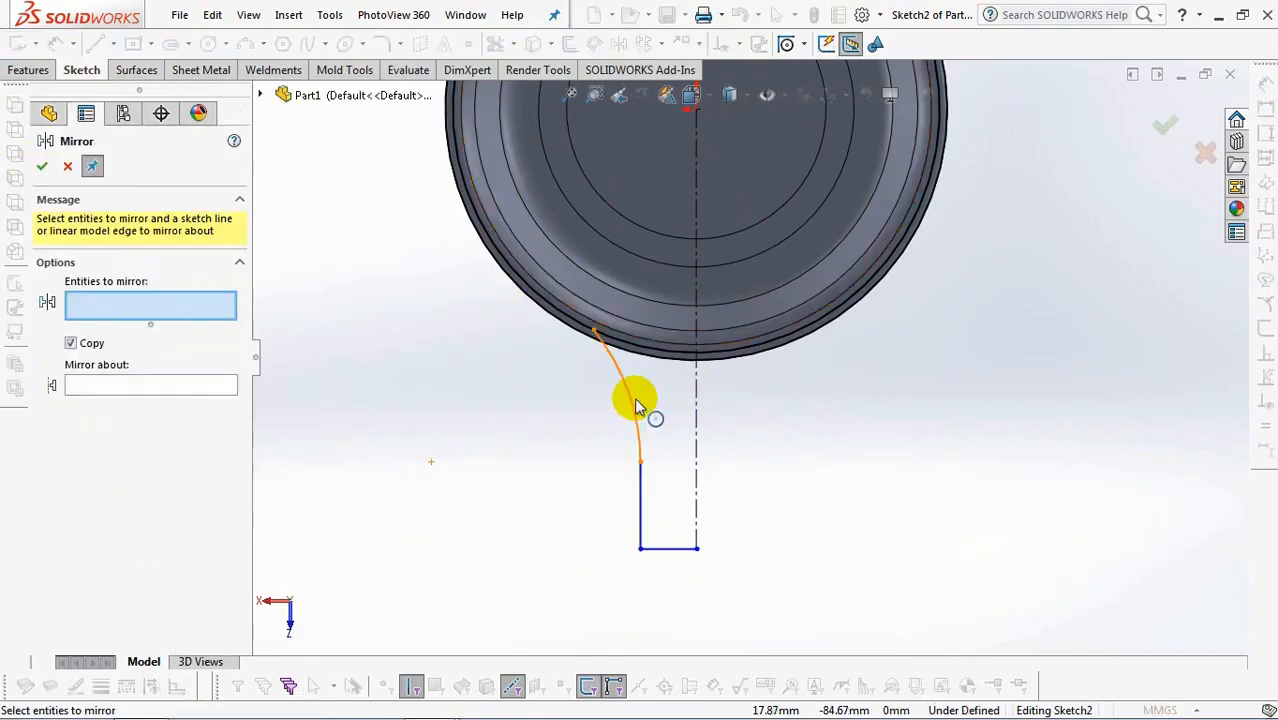
{"action": "left_click", "coordinate": [634, 410]}
{"action": "left_click", "coordinate": [640, 500]}
{"action": "left_click", "coordinate": [667, 549]}
{"action": "left_click", "coordinate": [697, 518]}
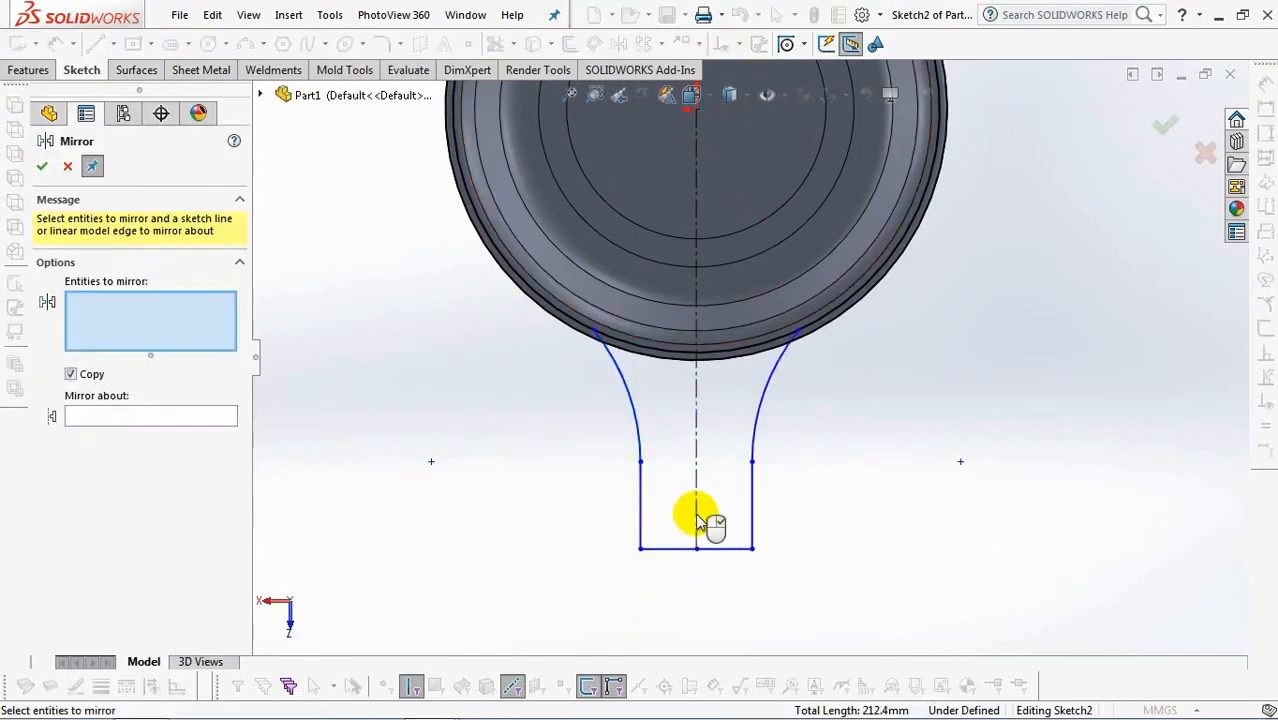
{"action": "left_click", "coordinate": [42, 168]}
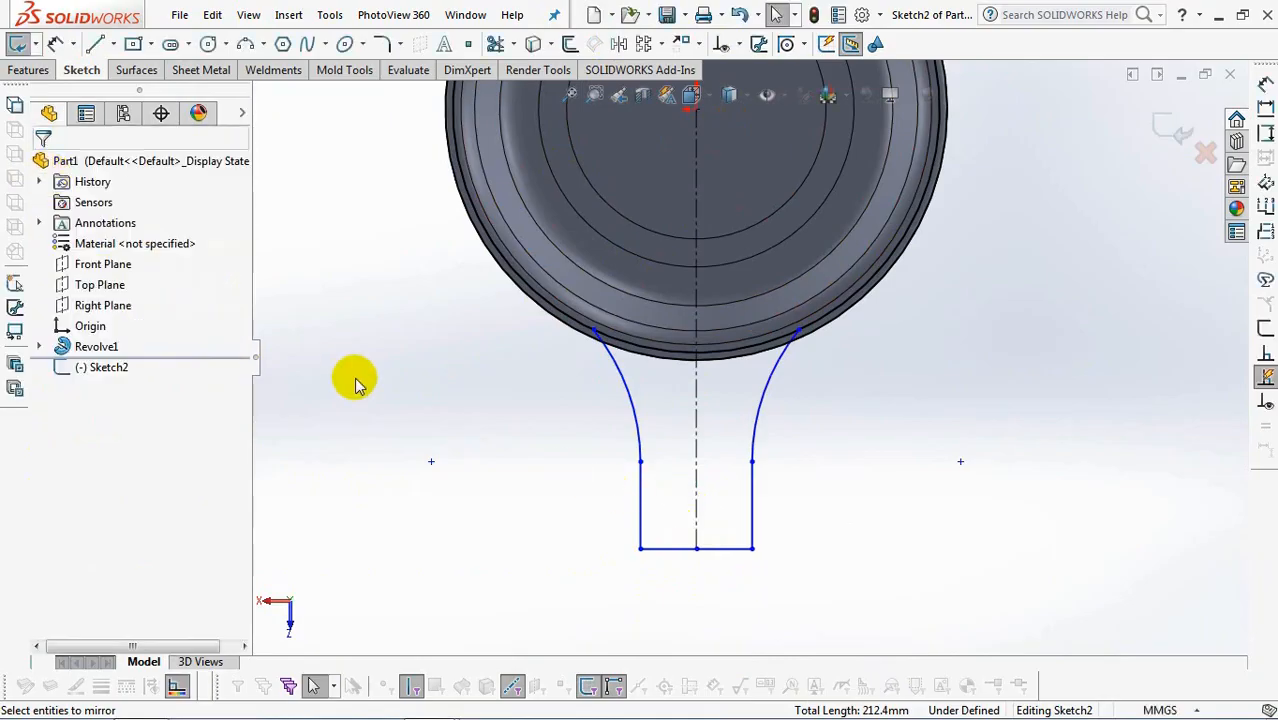
Trim the converted rim circles to the handle profile and delete the unneeded rim segment.
{"action": "left_click", "coordinate": [495, 43]}
{"action": "scroll", "coordinate": [528, 351], "scroll_direction": "down", "scroll_amount": 3}
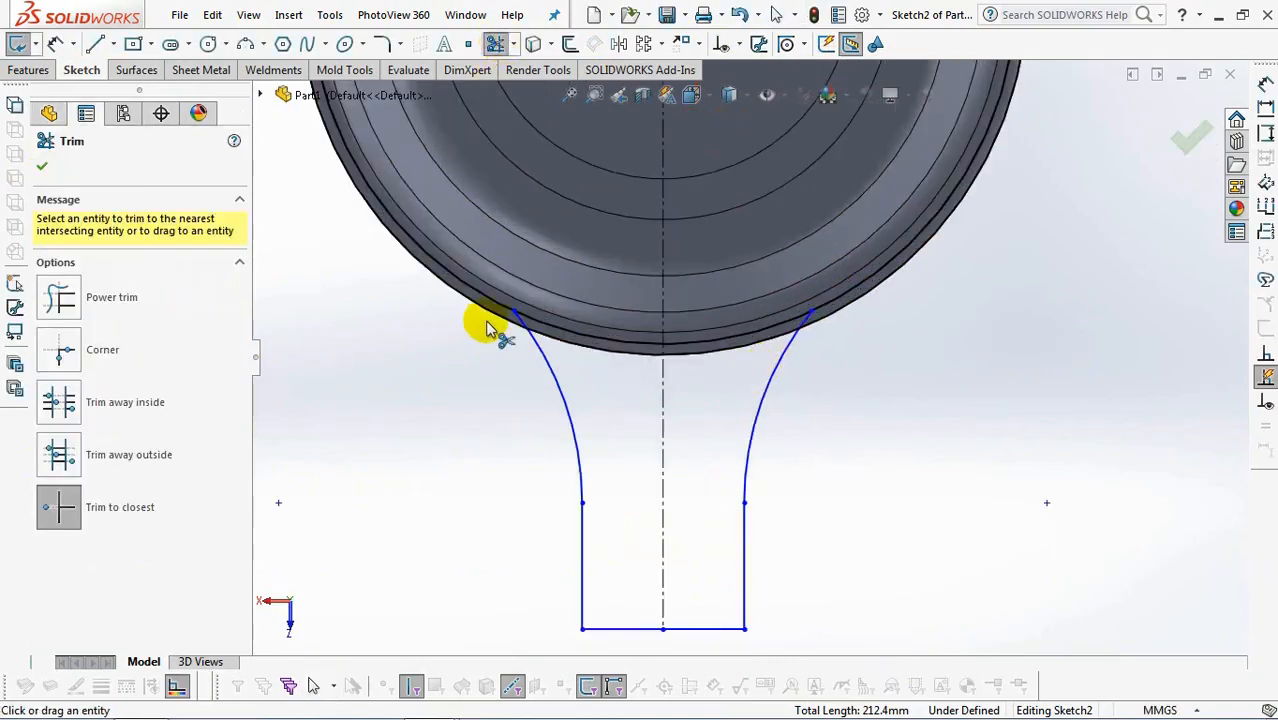
{"action": "left_click", "coordinate": [42, 168]}
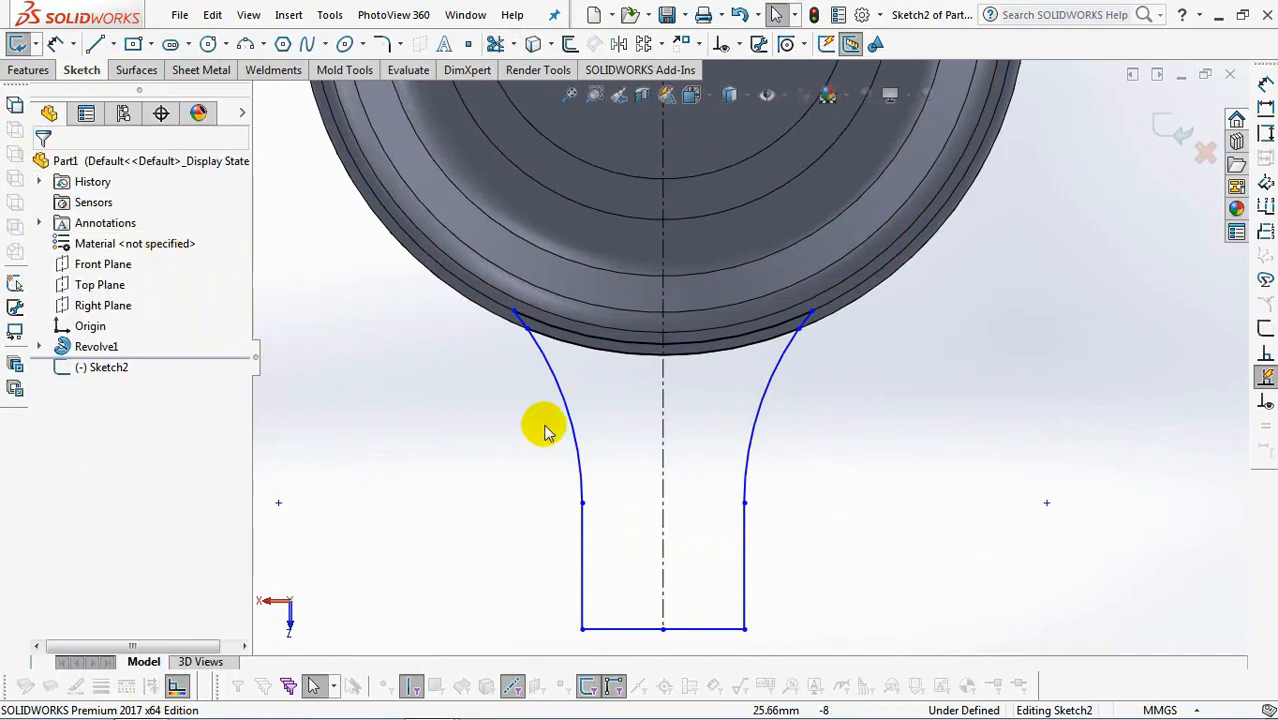
{"action": "left_click", "coordinate": [606, 355]}
{"action": "key", "text": "Delete"}
{"action": "scroll", "coordinate": [685, 308], "scroll_direction": "up", "scroll_amount": 2}
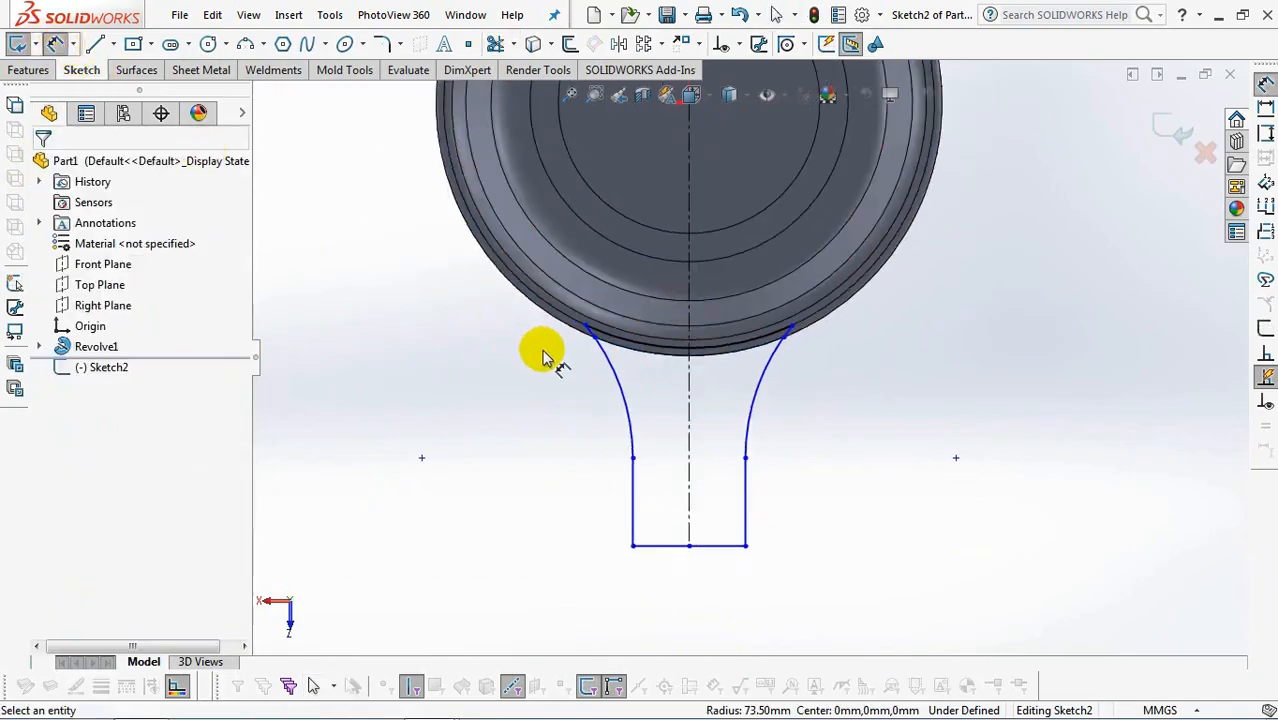
Dimension the vertical distance from the handle's rim intersection point to its end line as 100 mm.
{"action": "left_click", "coordinate": [593, 338]}
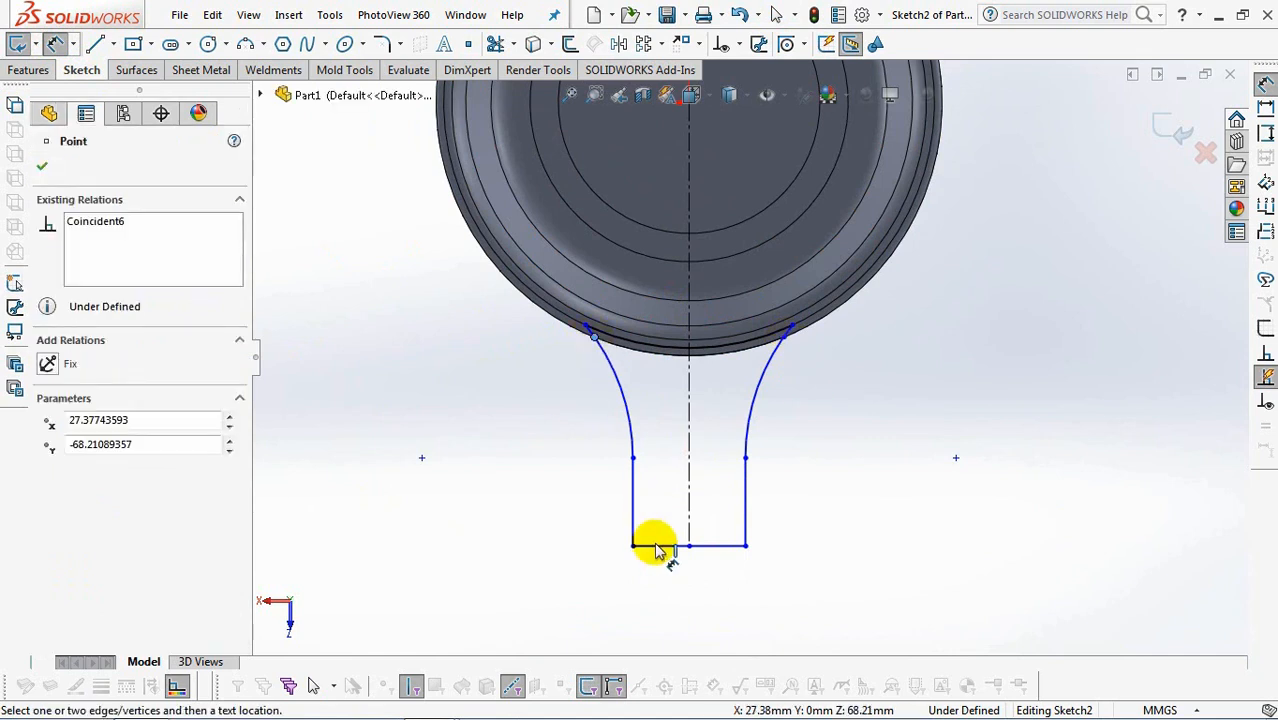
{"action": "left_click", "coordinate": [656, 546]}
{"action": "left_click", "coordinate": [510, 468]}
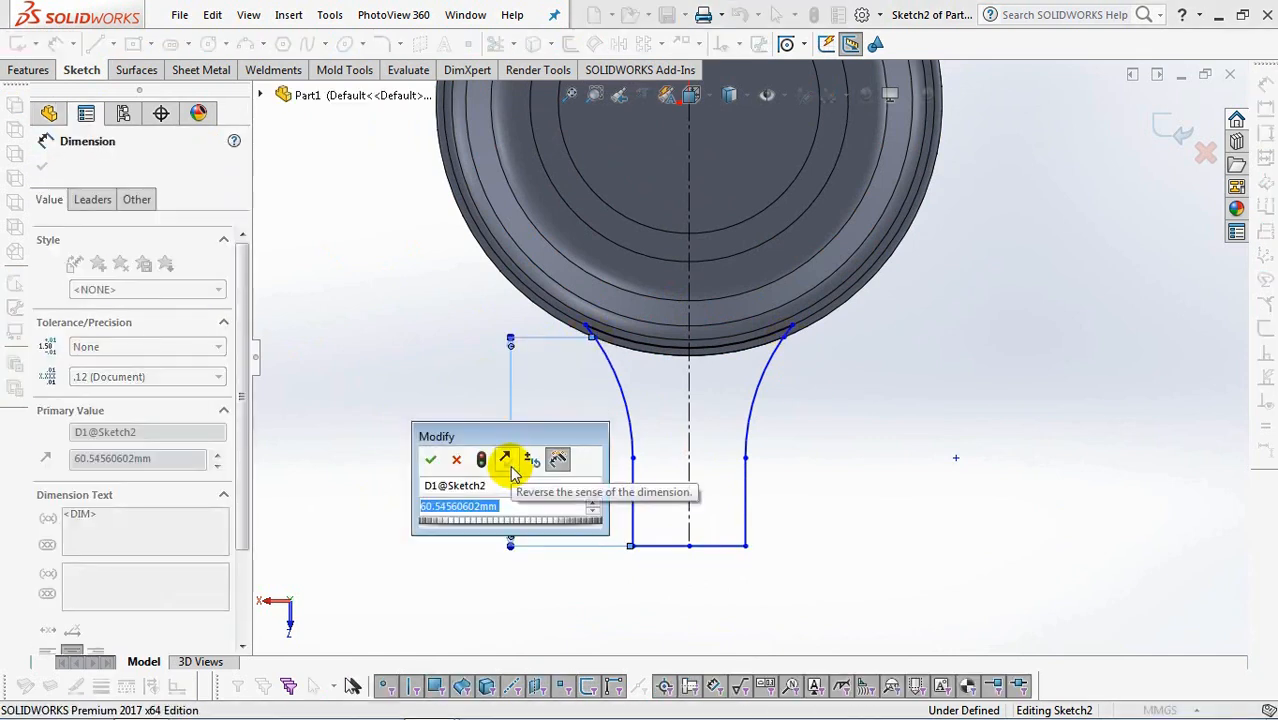
{"action": "type", "text": "100"}
{"action": "left_click", "coordinate": [430, 459]}
Dimension the vertical distance from the rim intersection point to the arc's tangent point as 45 mm.
{"action": "scroll", "coordinate": [676, 428], "scroll_direction": "up", "scroll_amount": 2}
{"action": "left_click", "coordinate": [693, 404]}
{"action": "scroll", "coordinate": [693, 400], "scroll_direction": "down", "scroll_amount": 3}
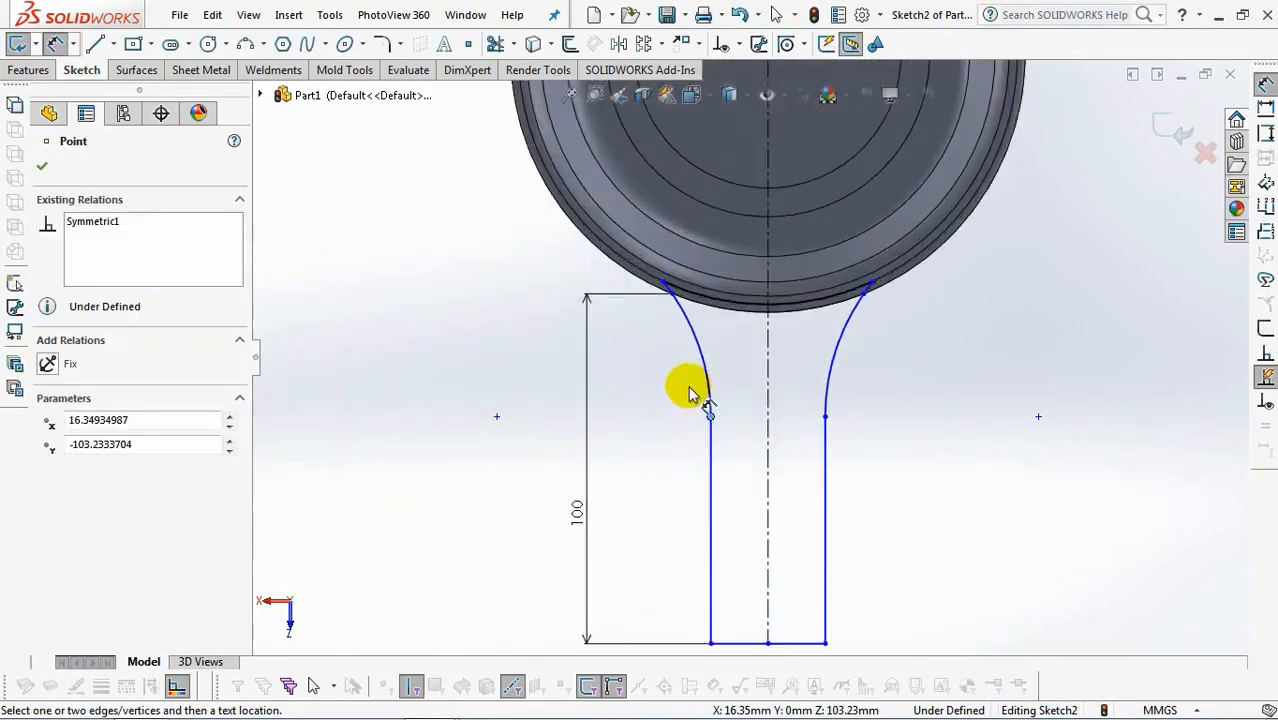
{"action": "left_click", "coordinate": [664, 281]}
{"action": "left_click", "coordinate": [610, 338]}
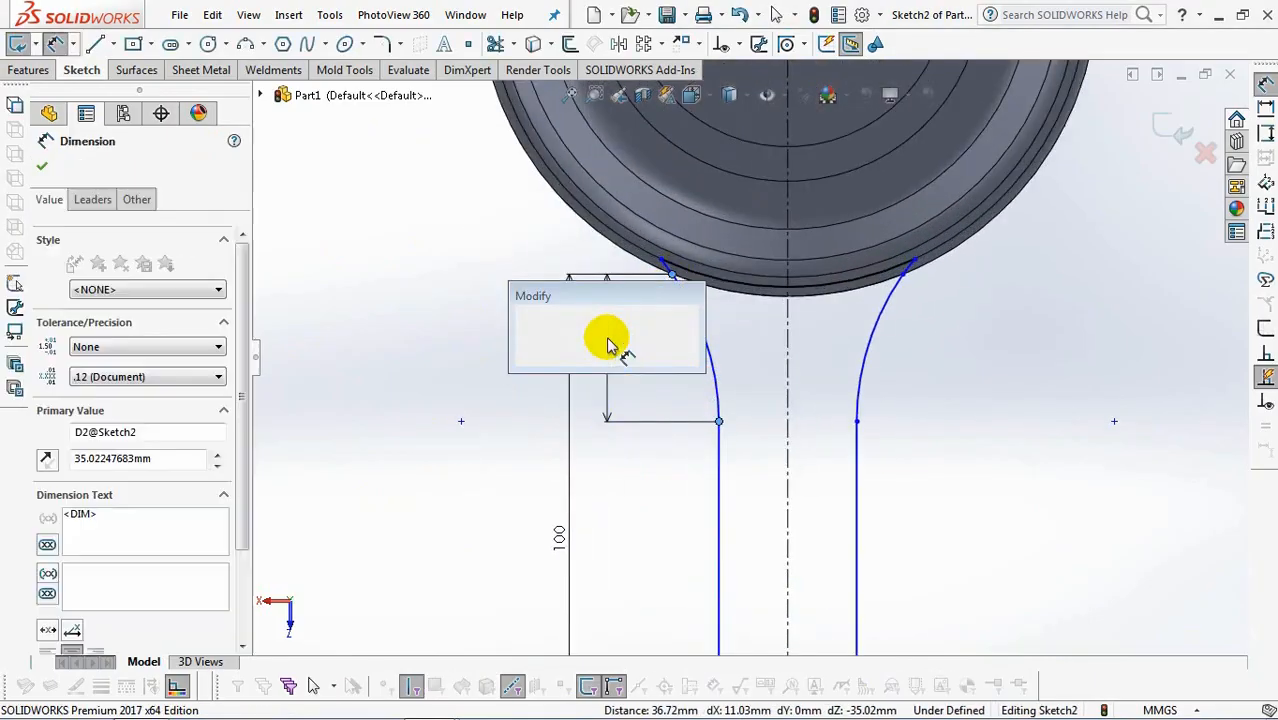
{"action": "type", "text": "45"}
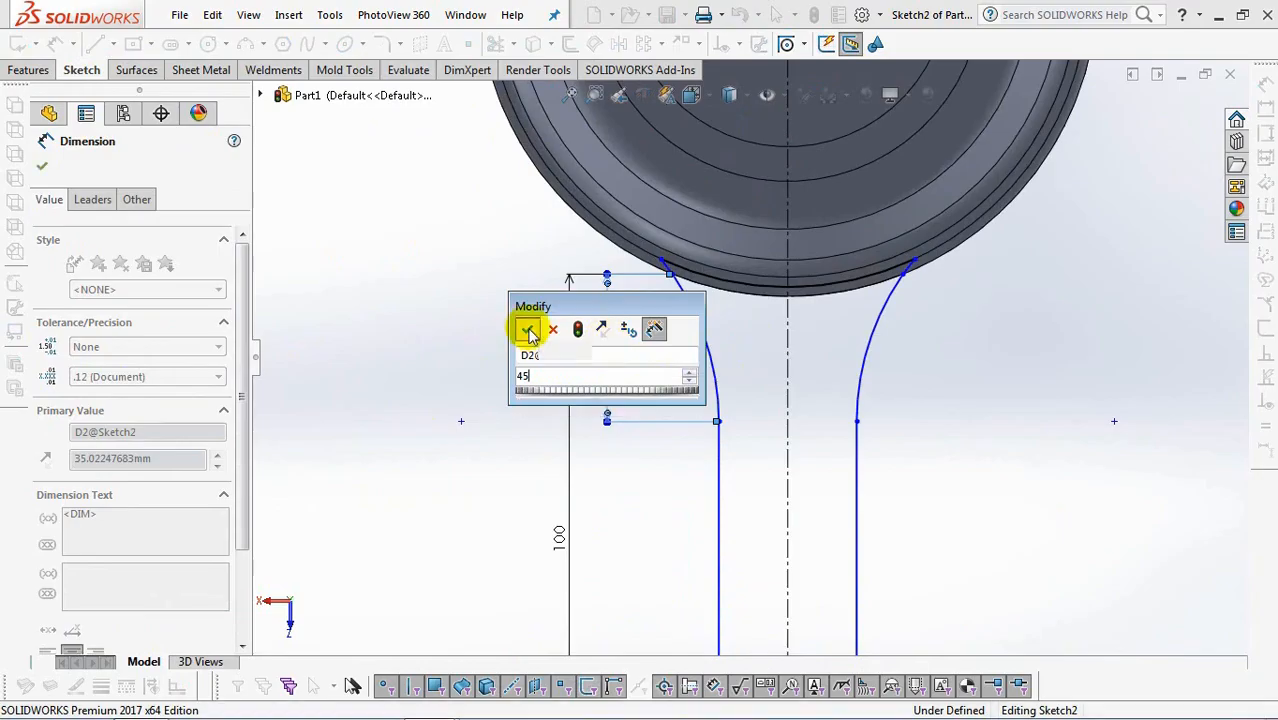
{"action": "left_click", "coordinate": [527, 330]}
Dimension the horizontal distance between the handle's two rim intersection points as 49 mm.
{"action": "left_click", "coordinate": [910, 281]}
{"action": "left_click", "coordinate": [671, 279]}
{"action": "left_click", "coordinate": [822, 340]}
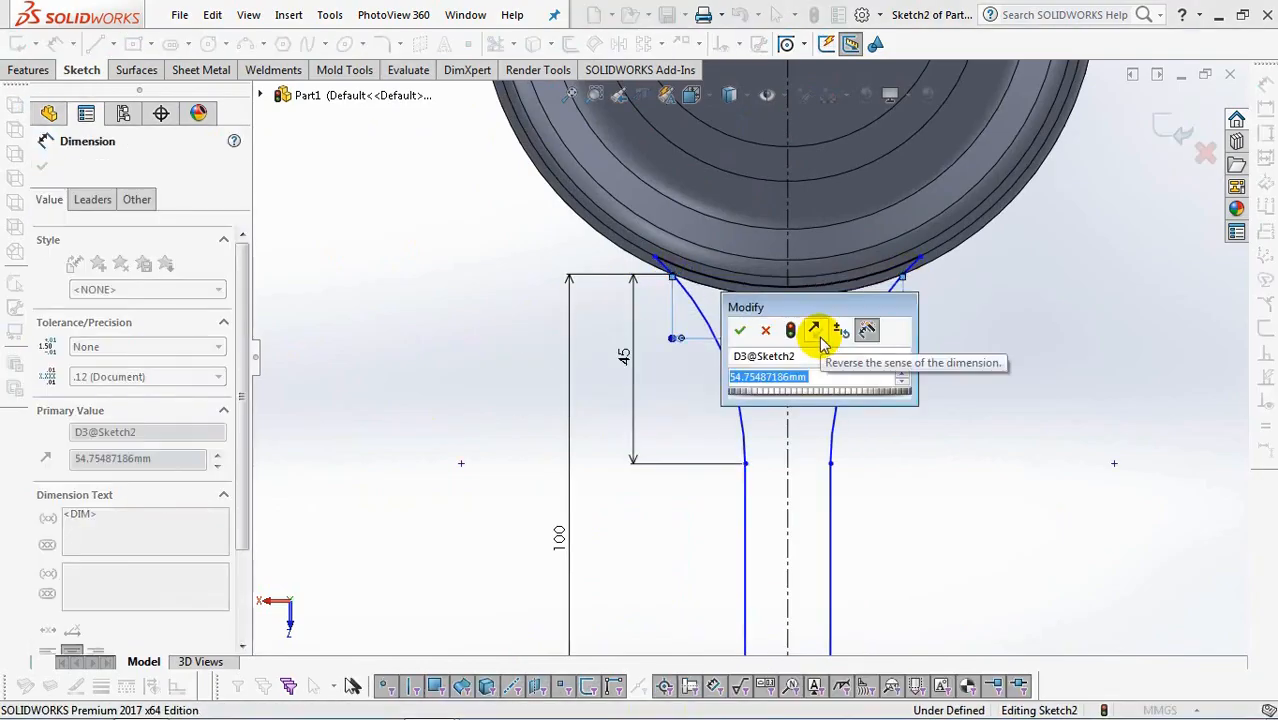
{"action": "type", "text": "49"}
{"action": "left_click", "coordinate": [739, 330]}
Dimension the width across the handle's end as 24 mm and exit the sketch.
{"action": "scroll", "coordinate": [740, 320], "scroll_direction": "up", "scroll_amount": 5}
{"action": "scroll", "coordinate": [800, 512], "scroll_direction": "down", "scroll_amount": 3}
{"action": "left_click", "coordinate": [713, 446]}
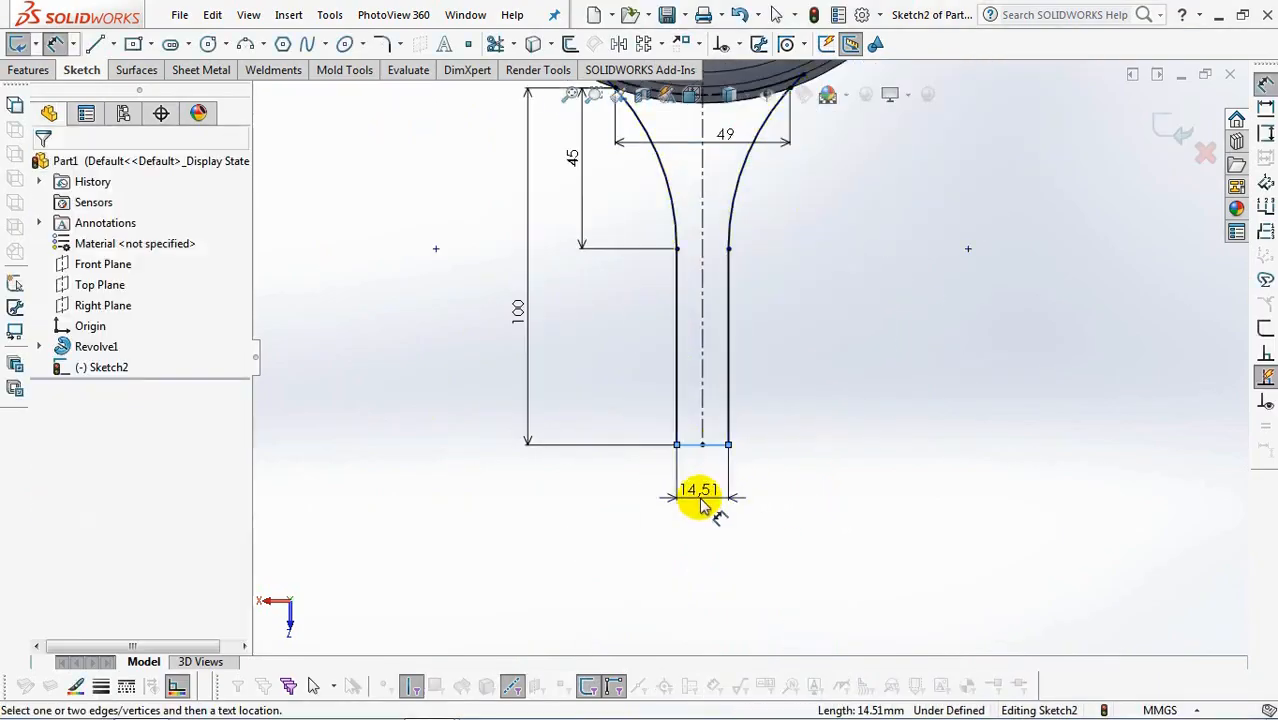
{"action": "left_click", "coordinate": [703, 510]}
{"action": "type", "text": "24"}
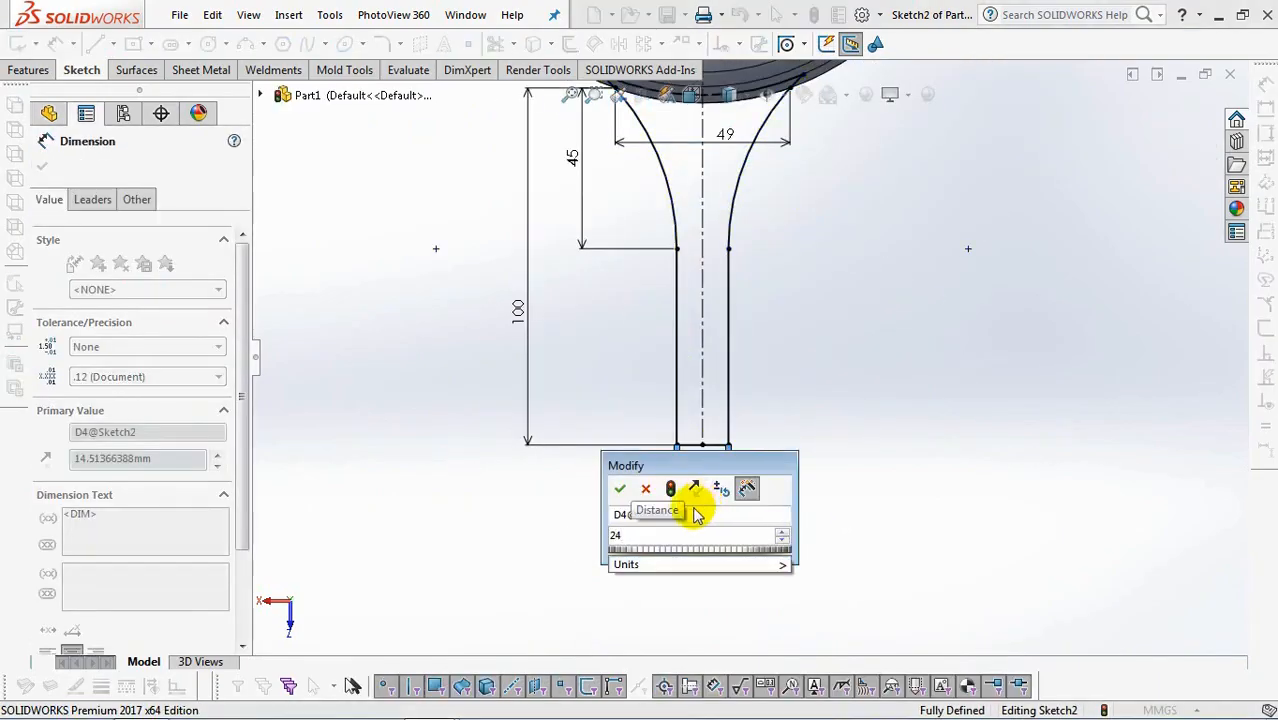
{"action": "left_click", "coordinate": [619, 489]}
{"action": "scroll", "coordinate": [622, 494], "scroll_direction": "up", "scroll_amount": 2}
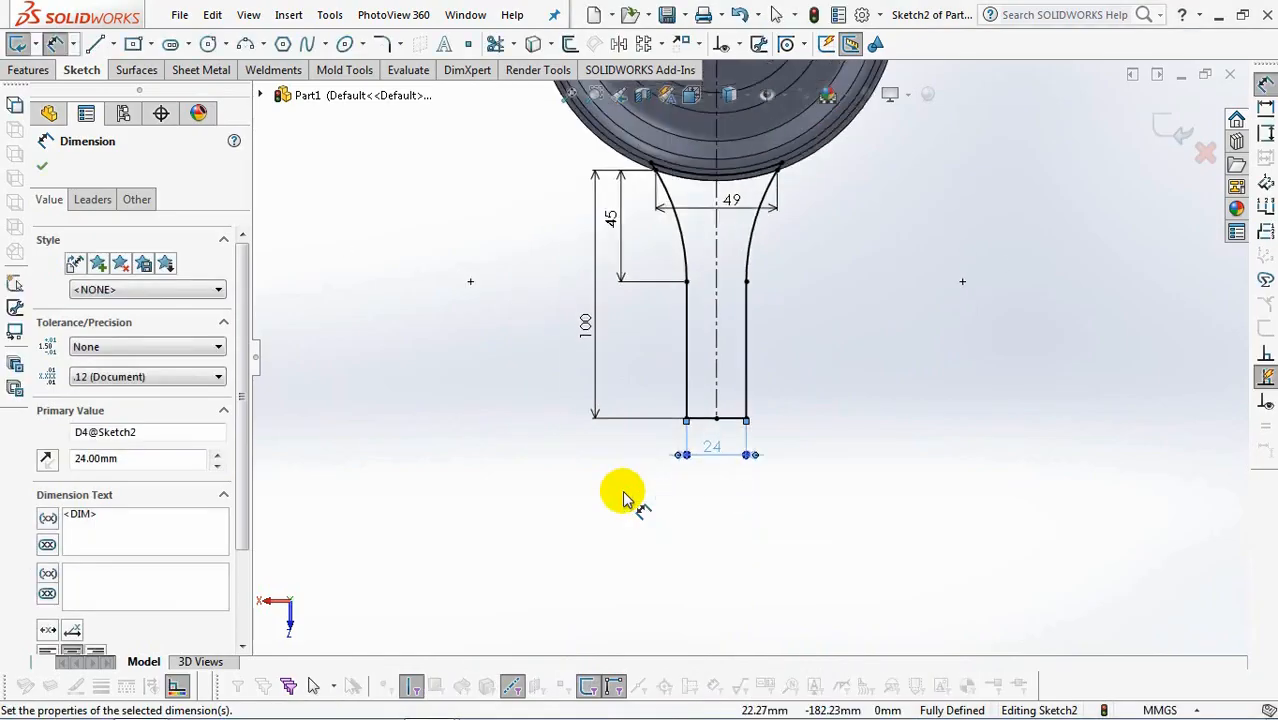
{"action": "left_click", "coordinate": [1183, 130]}
Create a planar surface from the handle sketch.
{"action": "mouse_move", "coordinate": [938, 283]}
{"action": "middle_mouse_down"}
{"action": "mouse_move", "coordinate": [730, 476]}
{"action": "mouse_move", "coordinate": [864, 197]}
{"action": "mouse_move", "coordinate": [864, 228]}
{"action": "middle_mouse_up"}
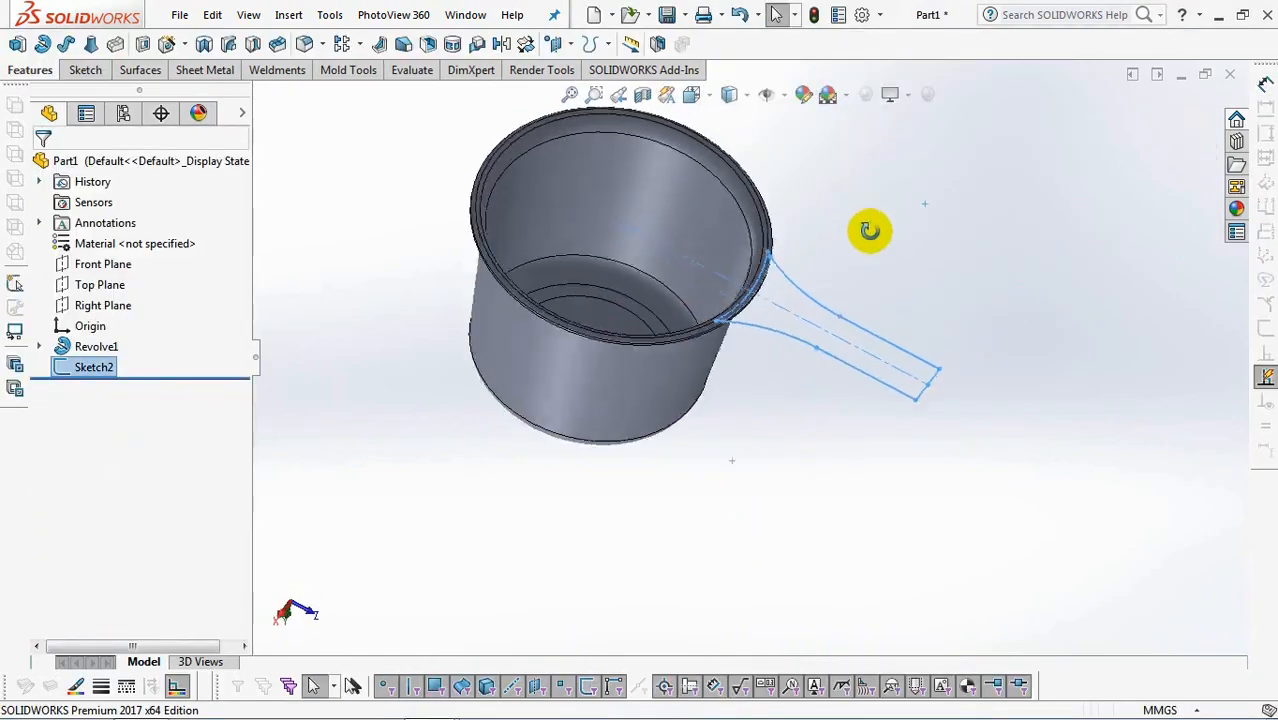
{"action": "left_click", "coordinate": [140, 70]}
{"action": "left_click", "coordinate": [191, 45]}
{"action": "left_click", "coordinate": [37, 164]}
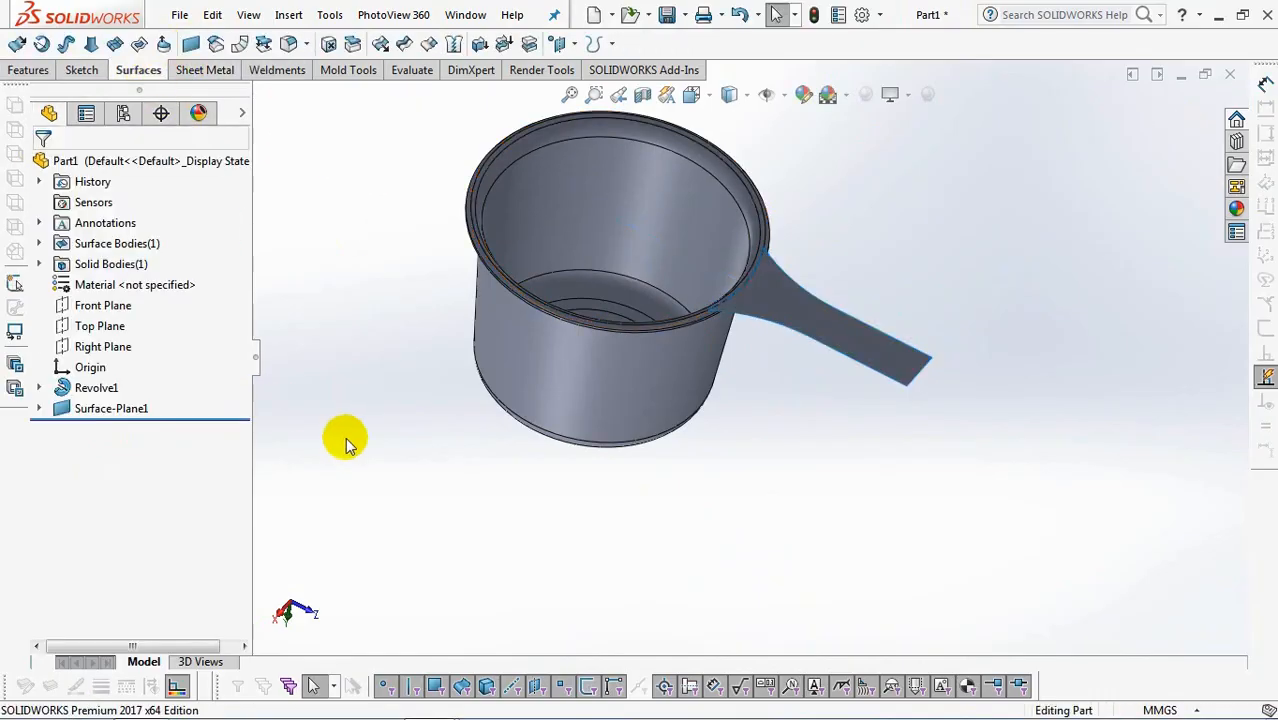
Start an extruded-surface sketch on the handle surface and draw a center rectangle about 68 by 14 mm, ending on the handle's outer edge.
{"action": "left_click", "coordinate": [16, 44]}
{"action": "left_click", "coordinate": [859, 337]}
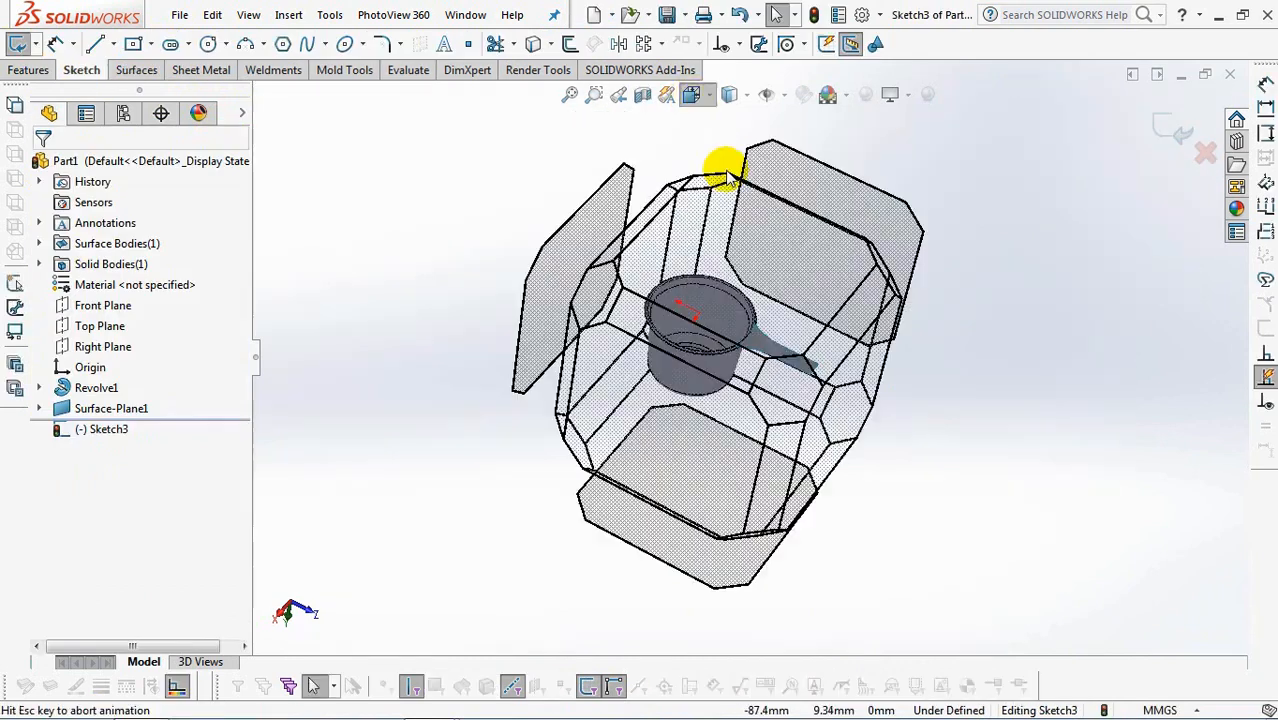
{"action": "left_click", "coordinate": [151, 44]}
{"action": "left_click", "coordinate": [210, 88]}
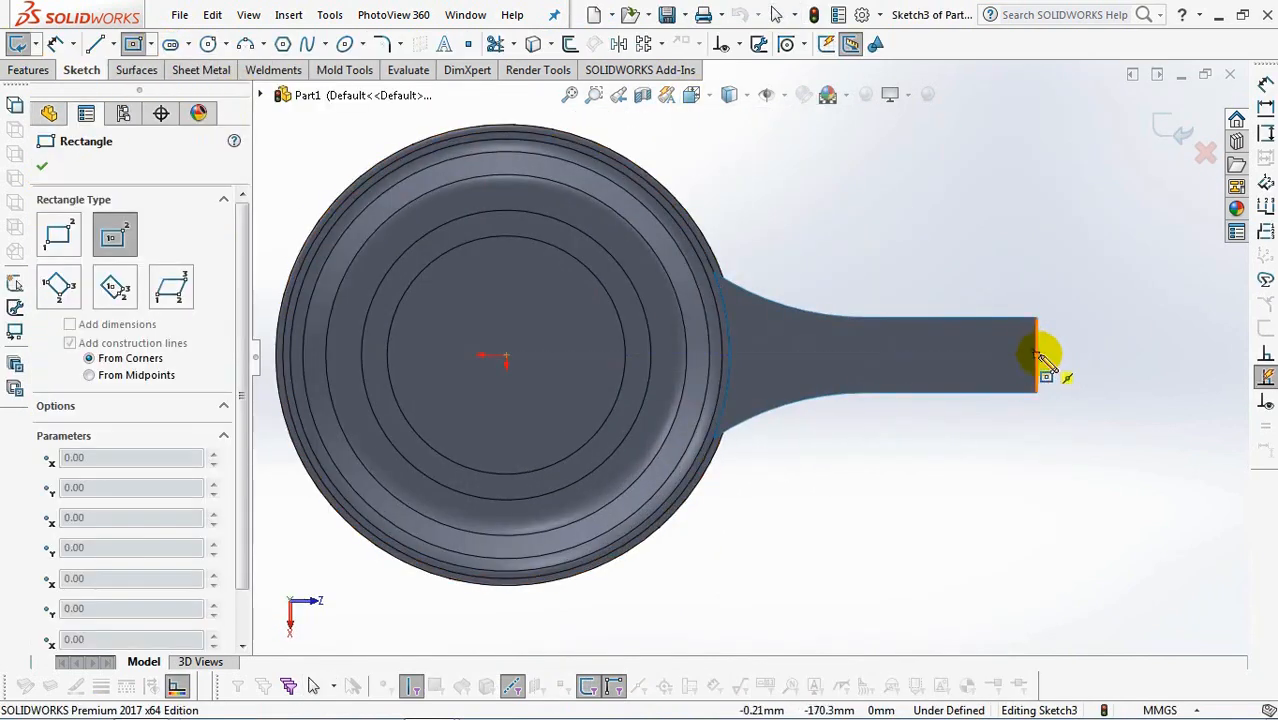
{"action": "left_click", "coordinate": [930, 355]}
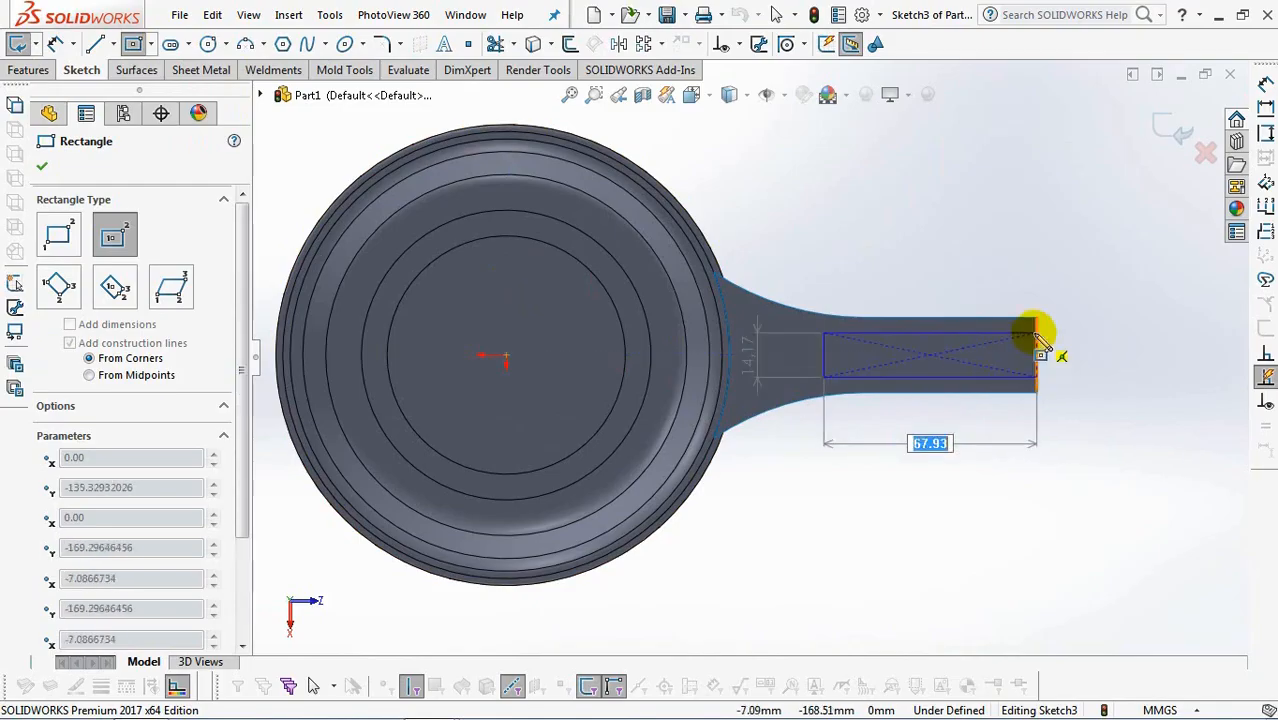
{"action": "left_click", "coordinate": [1037, 333]}
Draw a three-point arc across the rectangle's end nearest the cup, bulging toward the cup.
{"action": "left_click", "coordinate": [246, 44]}
{"action": "scroll", "coordinate": [850, 360], "scroll_direction": "down", "scroll_amount": 3}
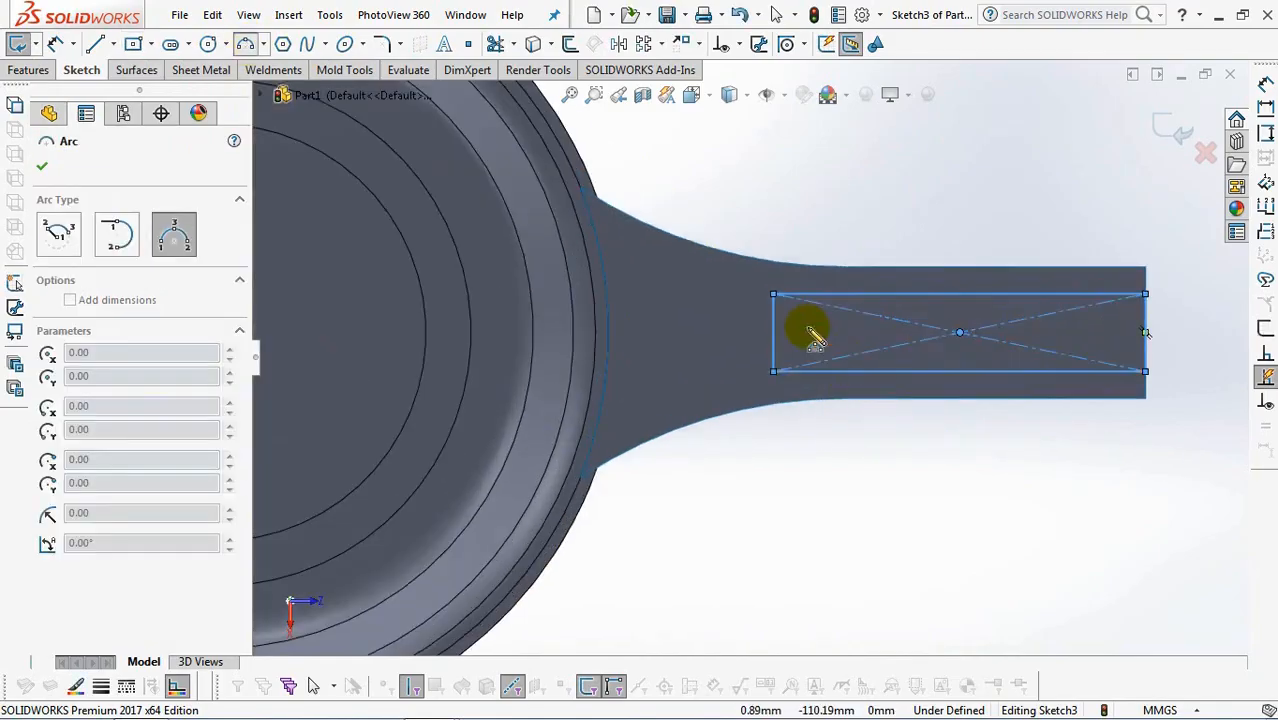
{"action": "left_click", "coordinate": [774, 294]}
{"action": "left_click", "coordinate": [774, 372]}
{"action": "left_click", "coordinate": [737, 352]}
{"action": "right_click", "coordinate": [740, 354]}
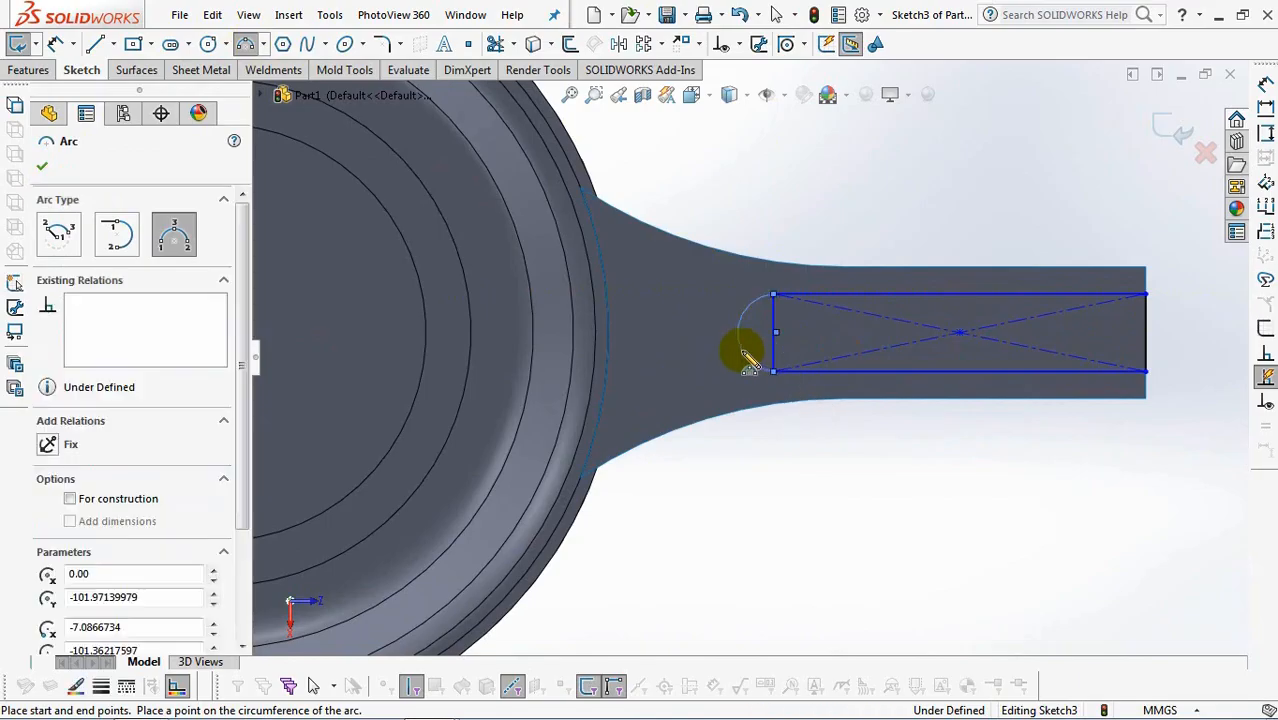
{"action": "left_click", "coordinate": [785, 362]}
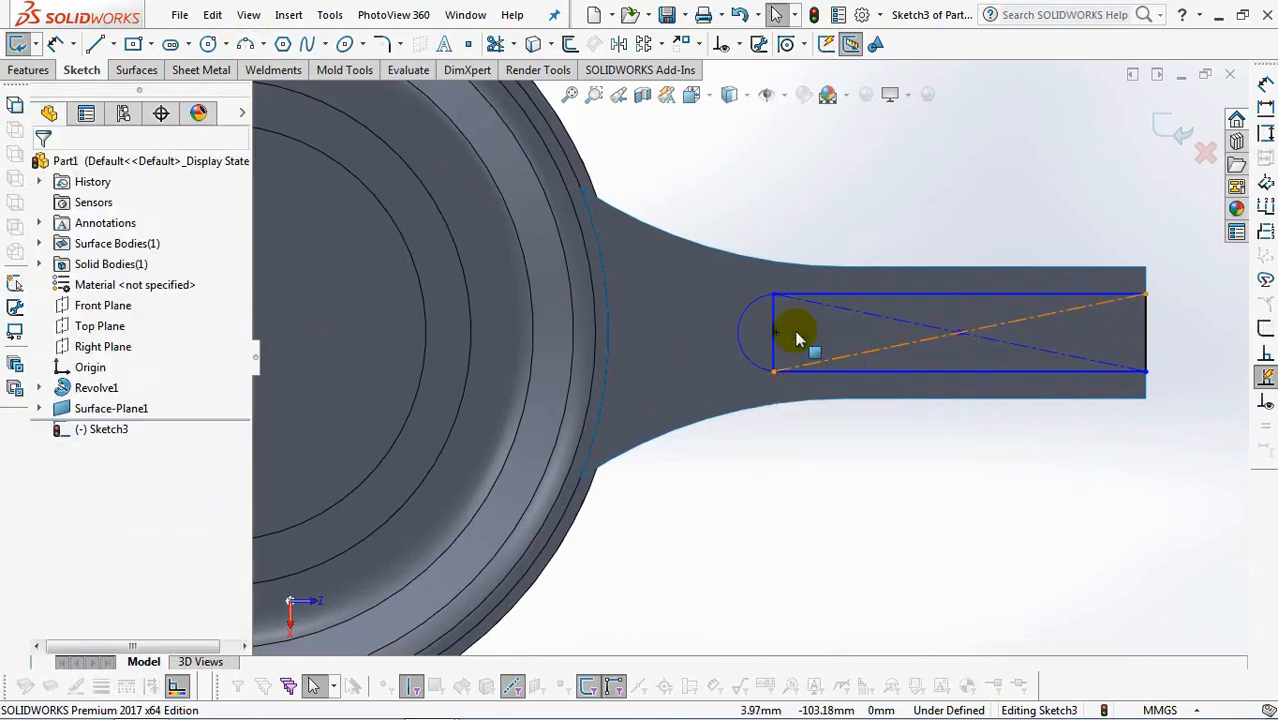
Constrain the arc's center to the rectangle's end line nearest the cup and convert that line to construction geometry.
{"action": "left_click", "coordinate": [740, 47]}
{"action": "left_click", "coordinate": [958, 331]}
{"action": "scroll", "coordinate": [747, 350], "scroll_direction": "up", "scroll_amount": 2}
{"action": "left_click", "coordinate": [381, 342]}
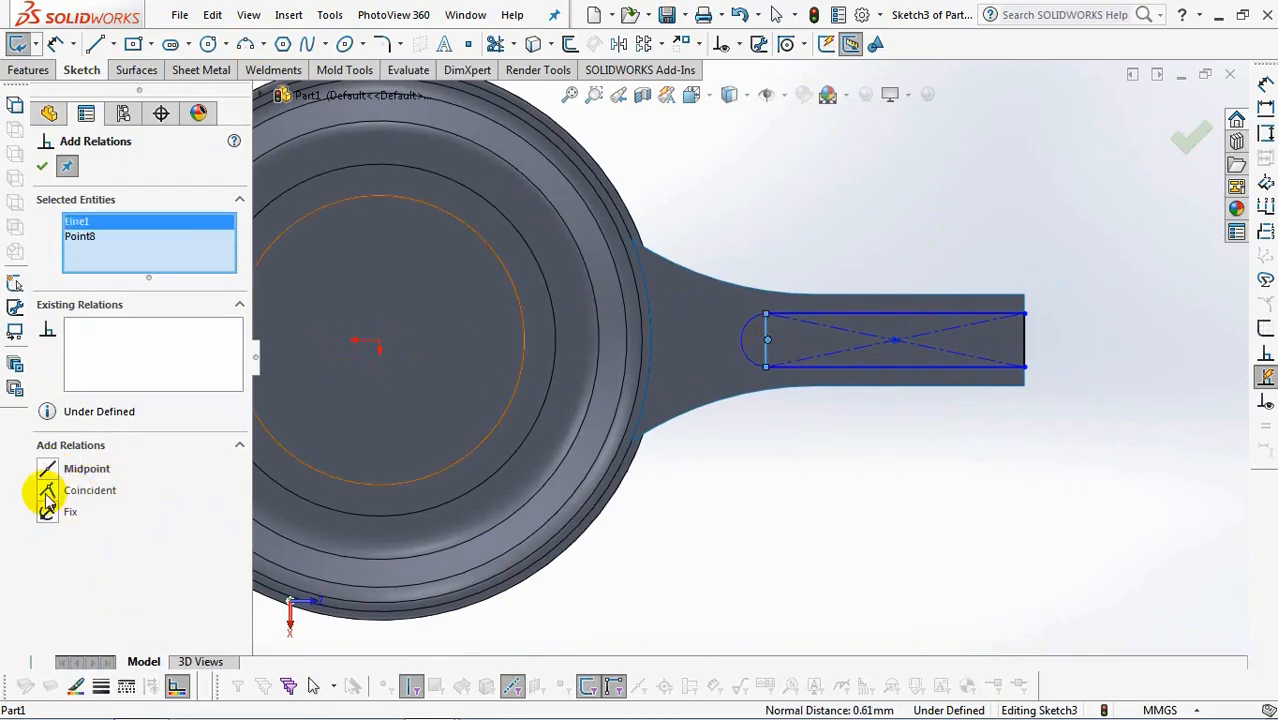
{"action": "left_click", "coordinate": [42, 167]}
{"action": "left_click", "coordinate": [813, 369]}
{"action": "left_click", "coordinate": [840, 293]}
Dimension the length of the rectangle's long side as 64 mm.
{"action": "left_click", "coordinate": [55, 43]}
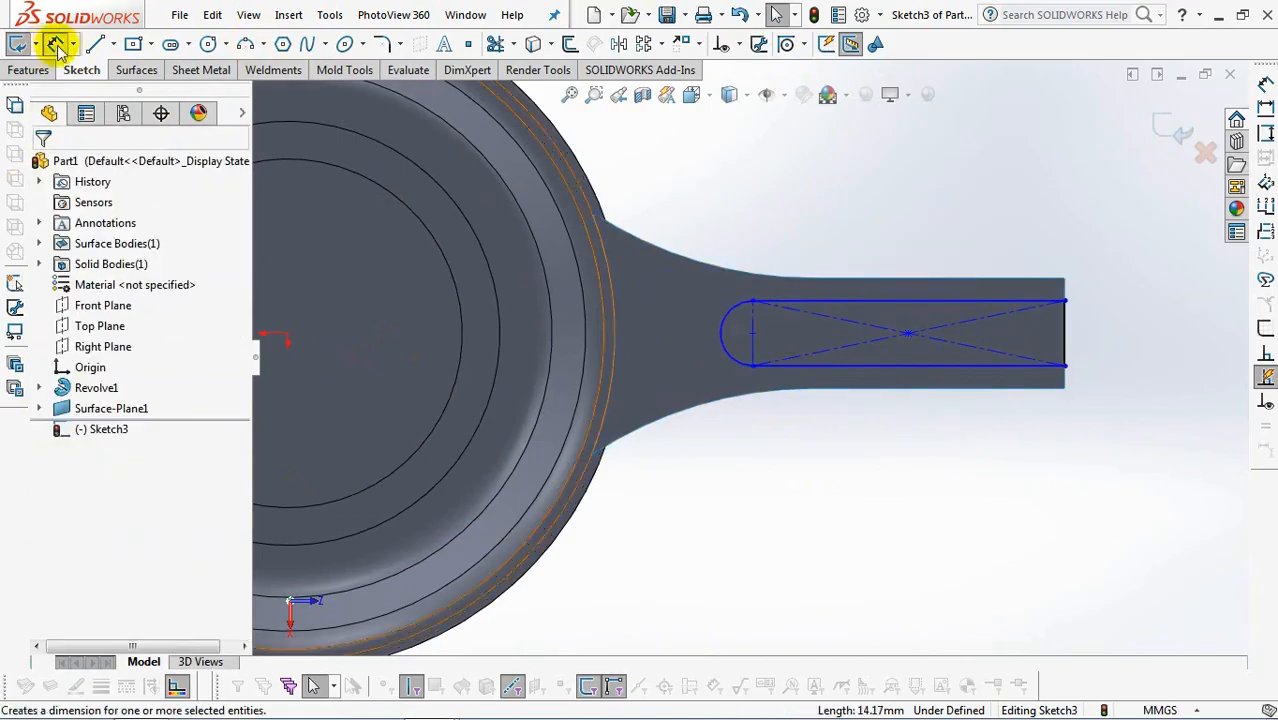
{"action": "left_click", "coordinate": [975, 307]}
{"action": "left_click", "coordinate": [919, 232]}
{"action": "type", "text": "6"}
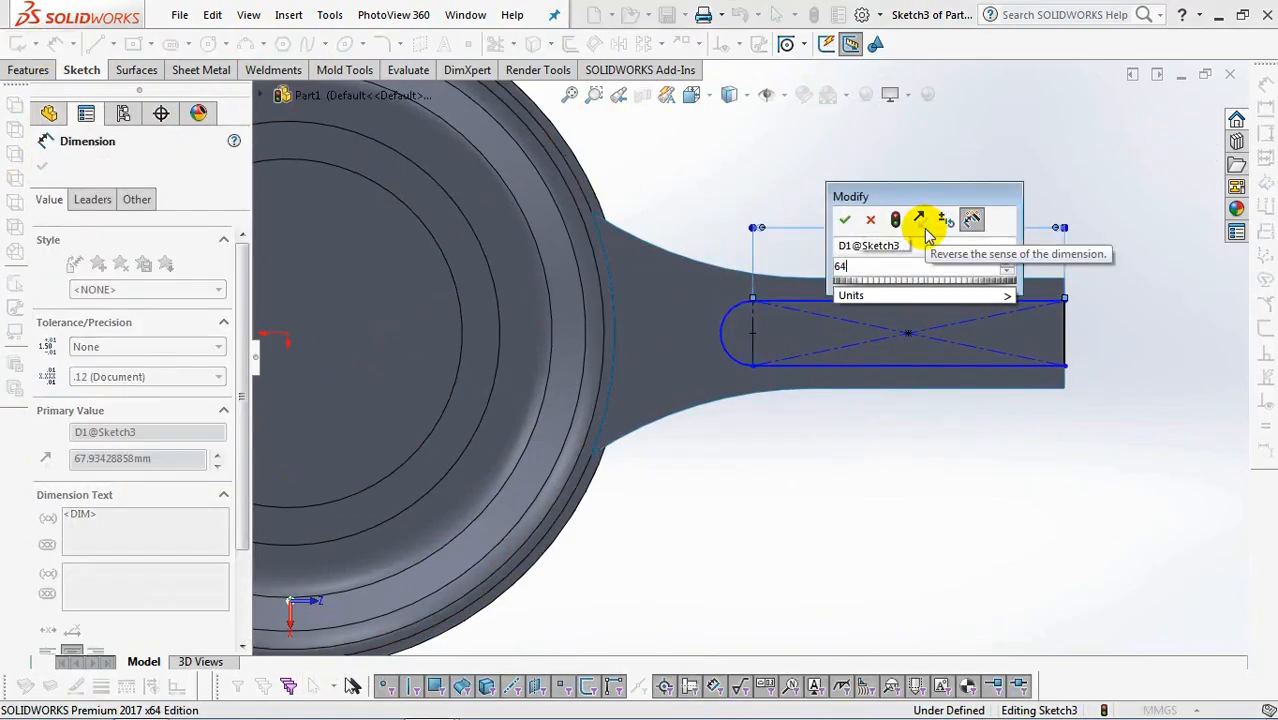
{"action": "type", "text": "4"}
{"action": "left_click", "coordinate": [843, 220]}
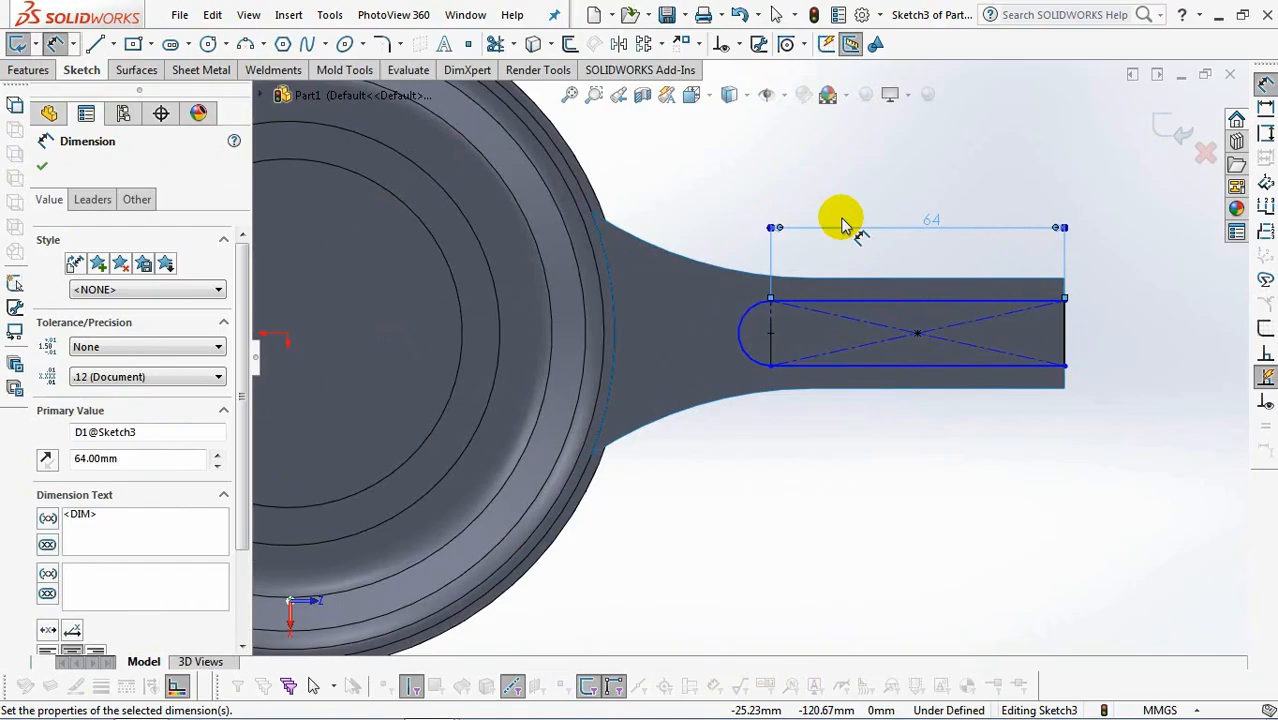
Dimension the rectangle's width at the handle's end as 16 mm and exit the sketch.
{"action": "left_click", "coordinate": [1068, 335]}
{"action": "left_click", "coordinate": [1125, 337]}
{"action": "type", "text": "1"}
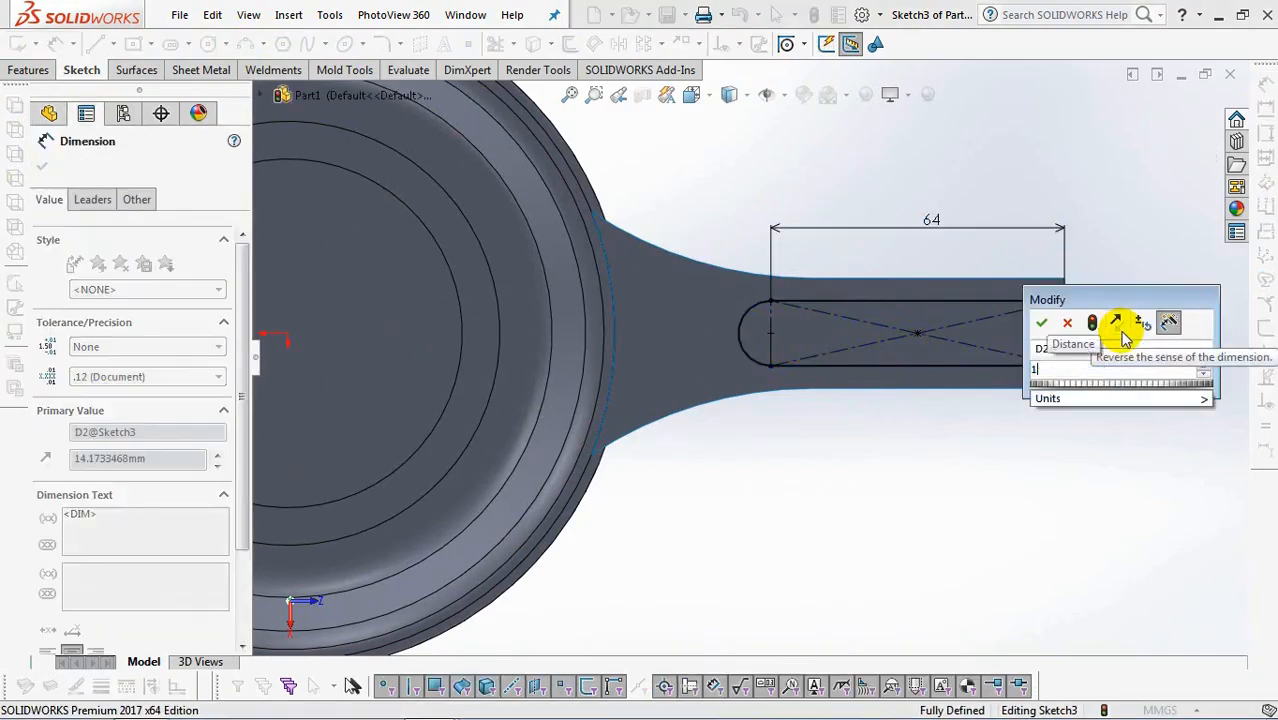
{"action": "type", "text": "6"}
{"action": "left_click", "coordinate": [1041, 322]}
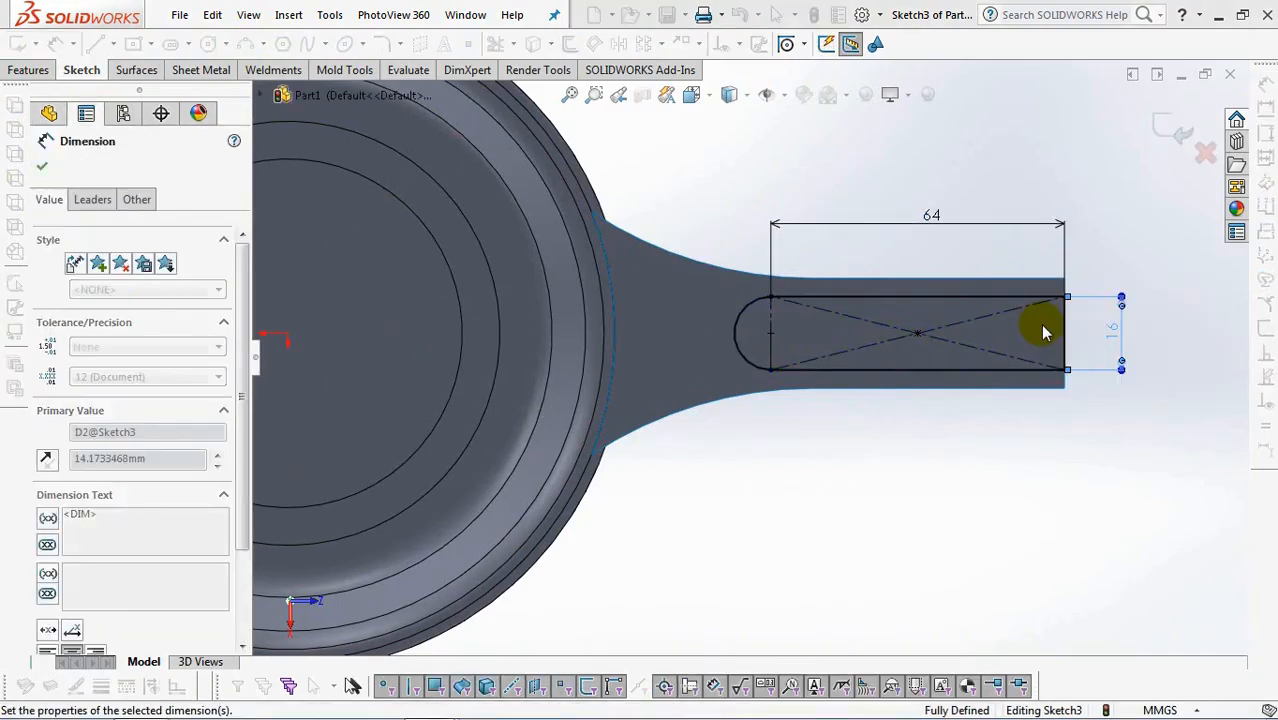
{"action": "left_click", "coordinate": [1172, 130]}
Extrude the rounded profile downward as a surface, 13 mm deep with 3° draft and a capped end.
{"action": "mouse_move", "coordinate": [830, 504]}
{"action": "middle_mouse_down"}
{"action": "mouse_move", "coordinate": [836, 418]}
{"action": "mouse_move", "coordinate": [772, 275]}
{"action": "middle_mouse_up"}
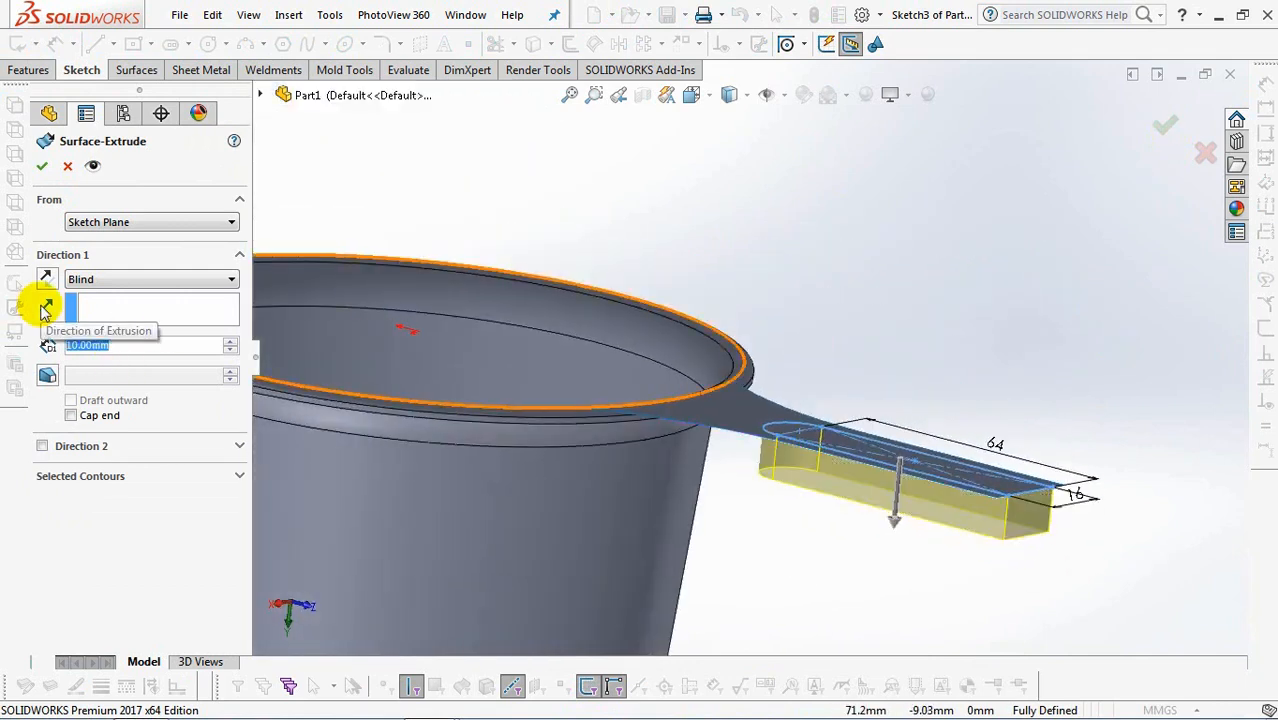
{"action": "type", "text": "13"}
{"action": "key", "text": "Return"}
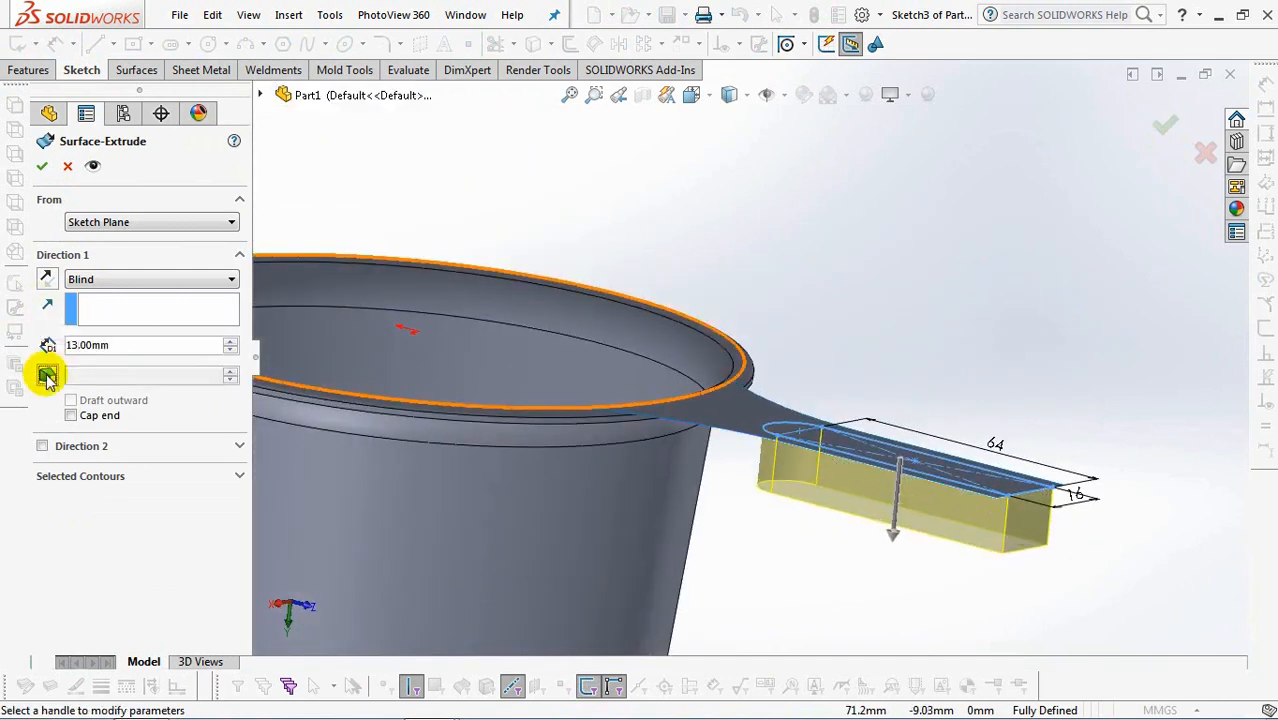
{"action": "type", "text": "3"}
{"action": "key", "text": "Tab"}
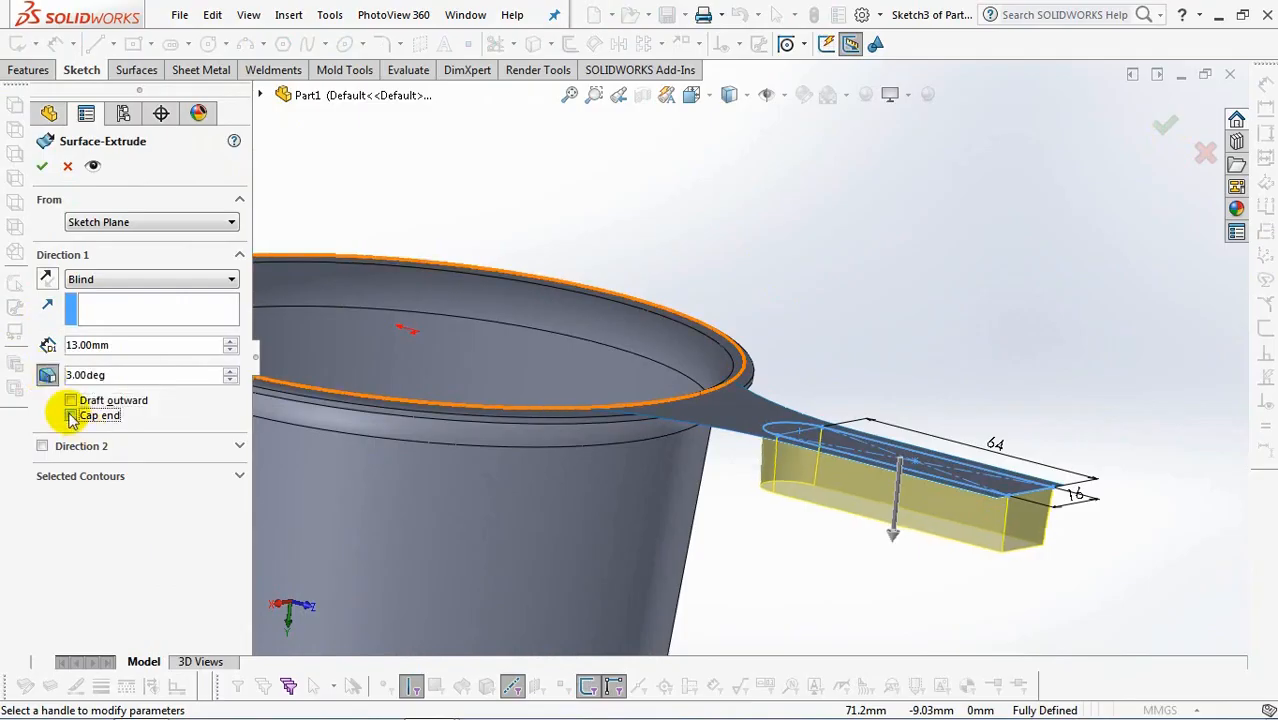
{"action": "left_click", "coordinate": [71, 416]}
{"action": "left_click", "coordinate": [41, 166]}
Fillet the bottom edges of the extruded handle surface with a 4 mm radius.
{"action": "middle_click_drag", "start_coordinate": [856, 334], "coordinate": [905, 440]}
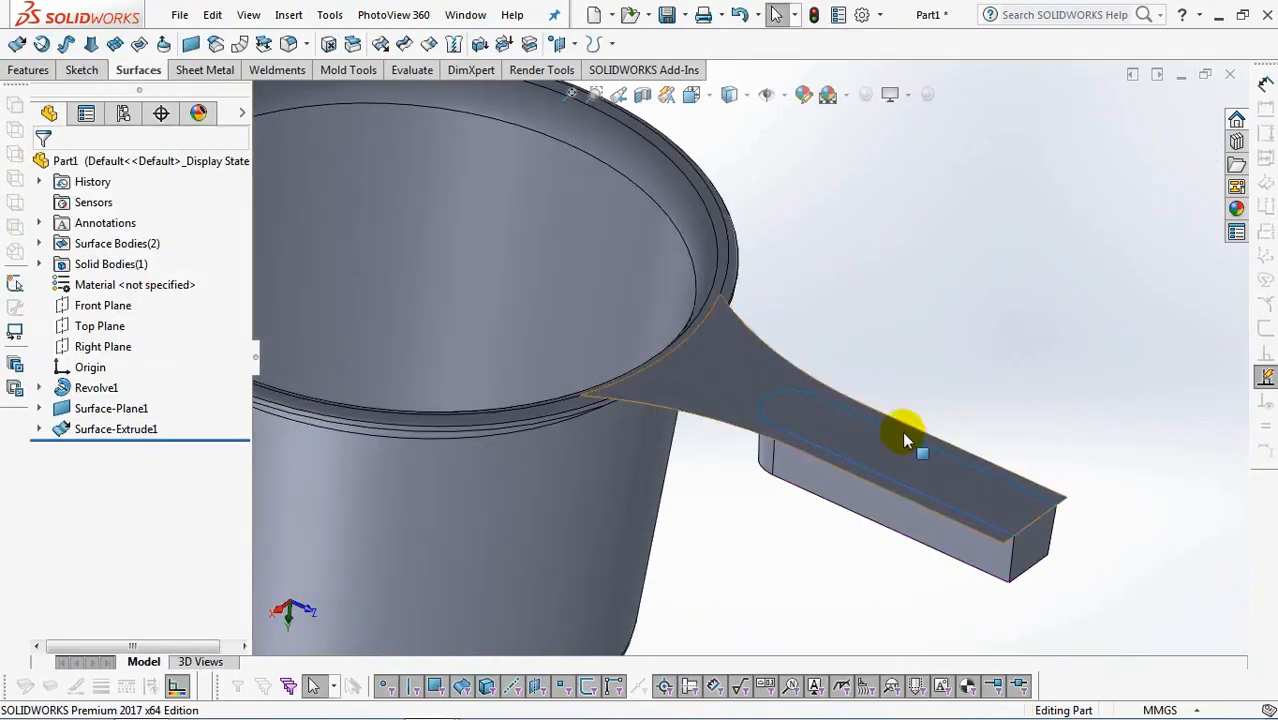
{"action": "left_click", "coordinate": [287, 43]}
{"action": "double_click", "coordinate": [158, 547]}
{"action": "type", "text": "4"}
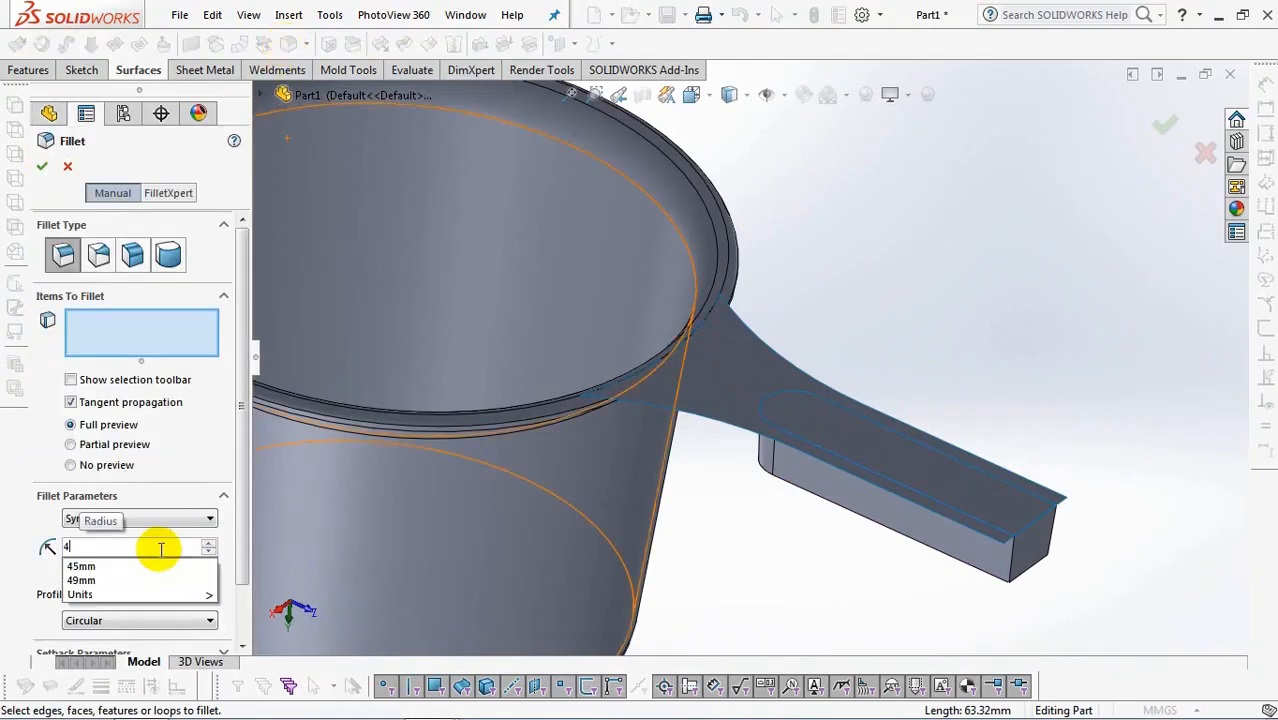
{"action": "key", "text": "Return"}
{"action": "middle_click_drag", "start_coordinate": [785, 599], "coordinate": [956, 226]}
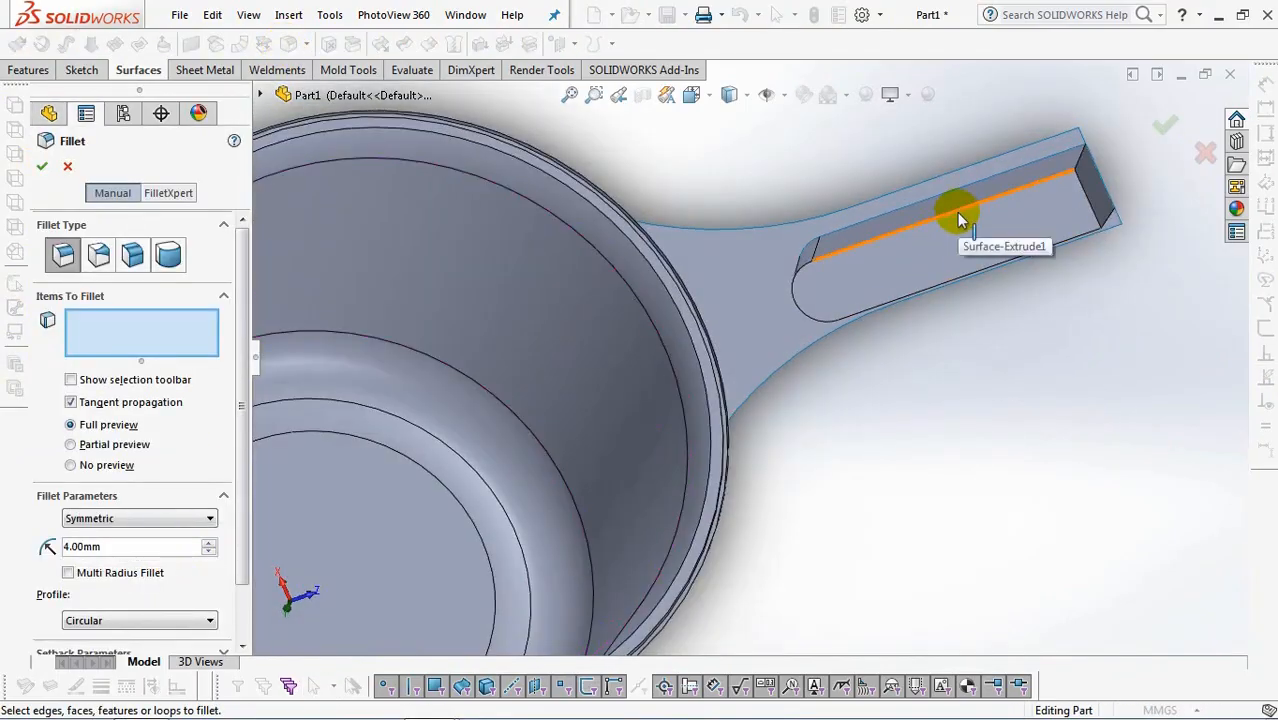
{"action": "left_click", "coordinate": [957, 214]}
{"action": "key", "text": "Return"}
Trim the planar handle surface with the filleted extrusion, keeping the area outside the pocket.
{"action": "middle_click_drag", "start_coordinate": [984, 177], "coordinate": [872, 146]}
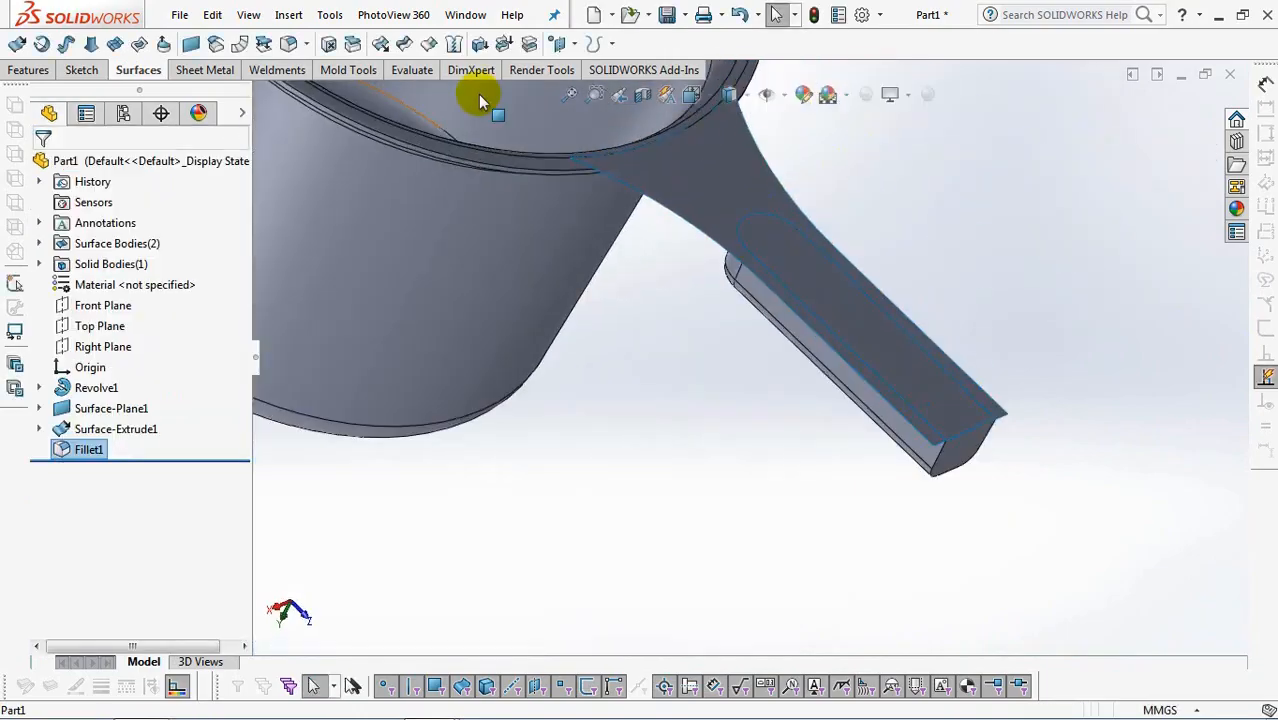
{"action": "left_click", "coordinate": [404, 43]}
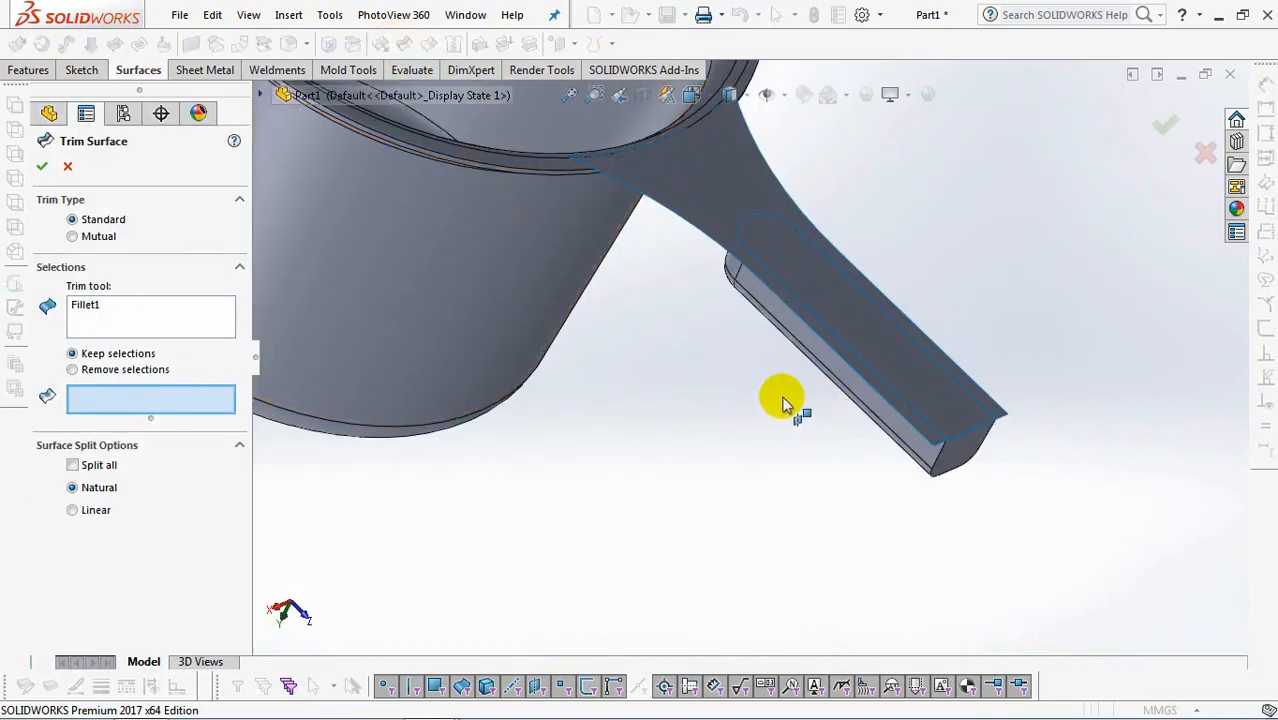
{"action": "left_click", "coordinate": [109, 317]}
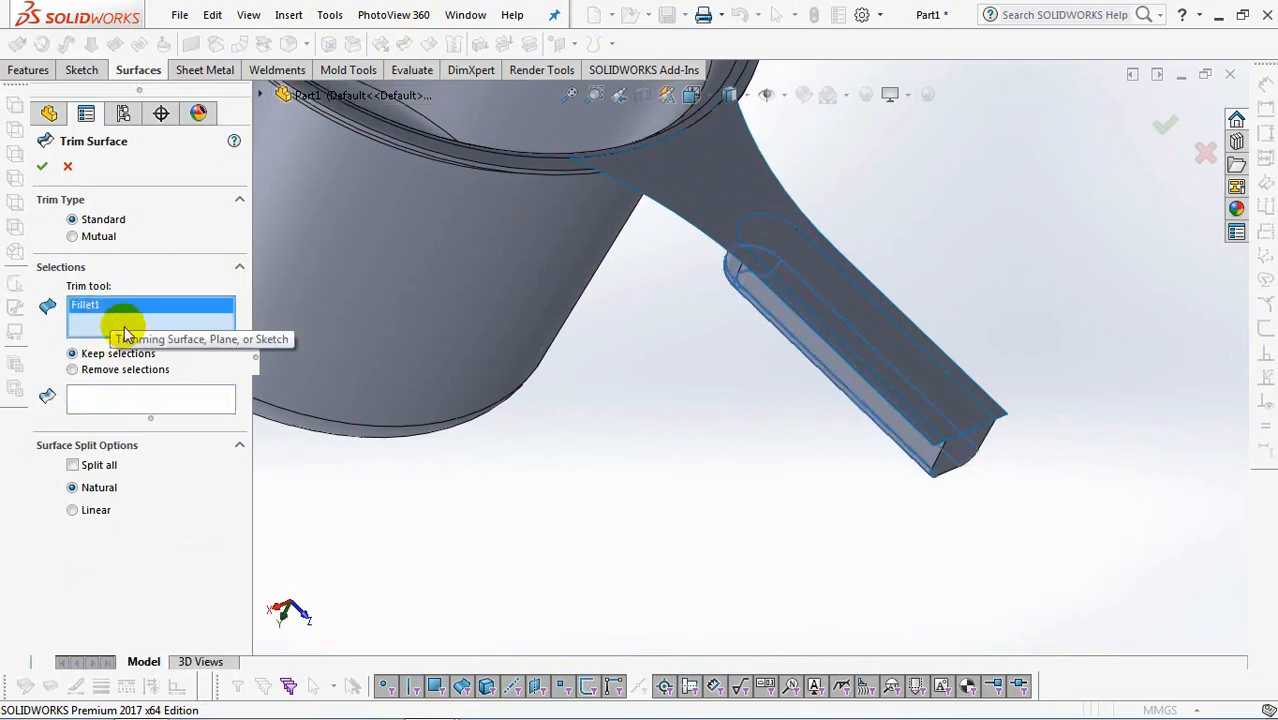
{"action": "left_click", "coordinate": [144, 399]}
{"action": "left_click", "coordinate": [726, 204]}
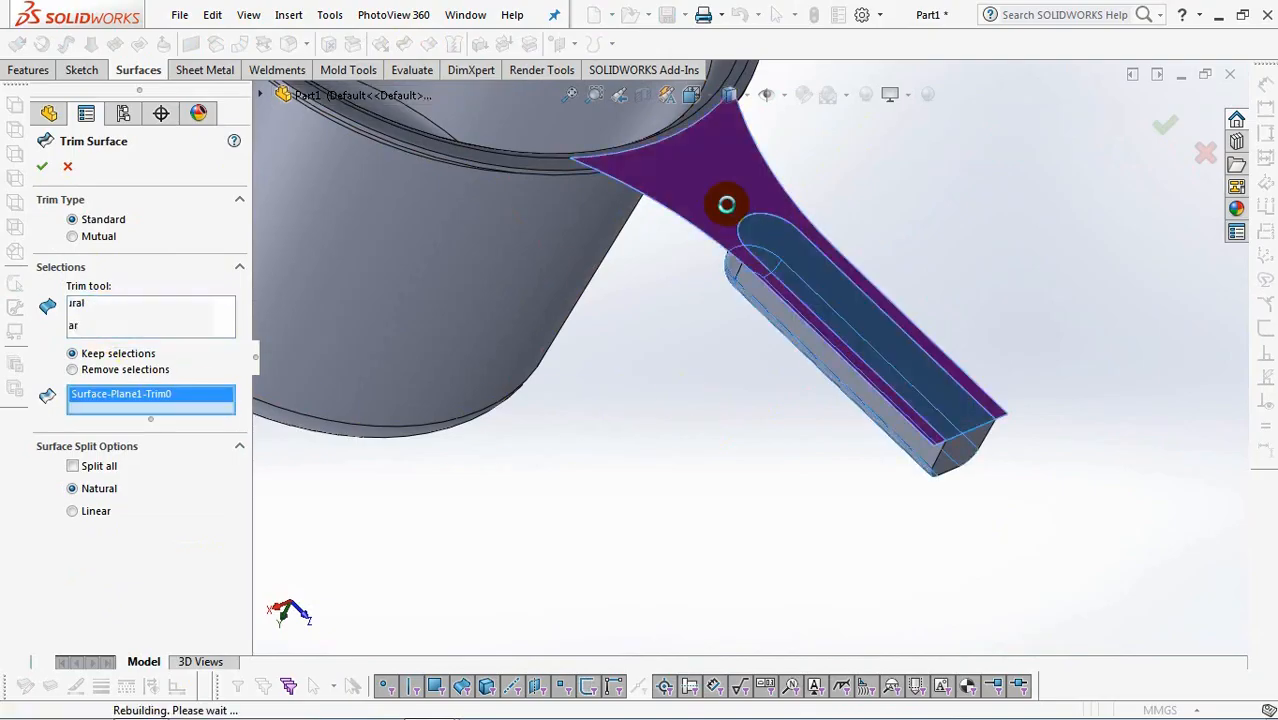
{"action": "right_click", "coordinate": [726, 204]}
Delete the extruded surface's flat face at the handle's outer end, using the Delete option.
{"action": "left_click", "coordinate": [328, 44]}
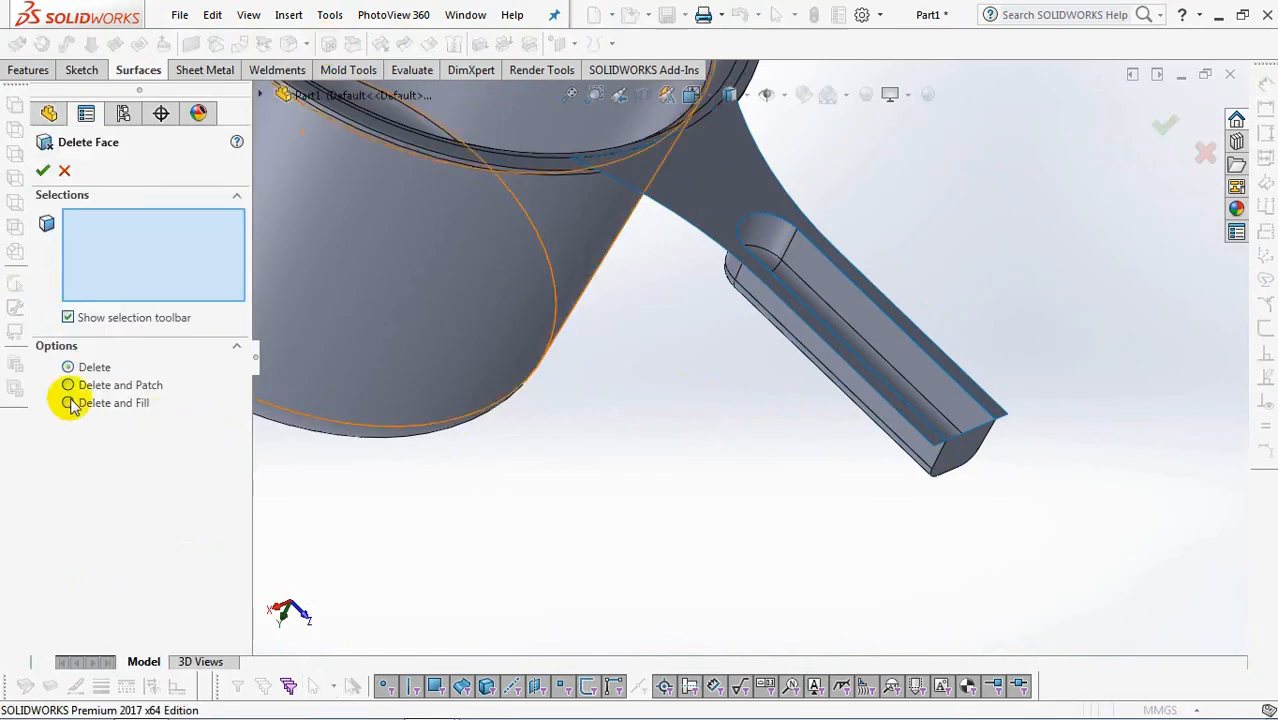
{"action": "left_click", "coordinate": [963, 450]}
{"action": "middle_click_drag", "start_coordinate": [961, 448], "coordinate": [1175, 175]}
{"action": "left_click", "coordinate": [1165, 125]}
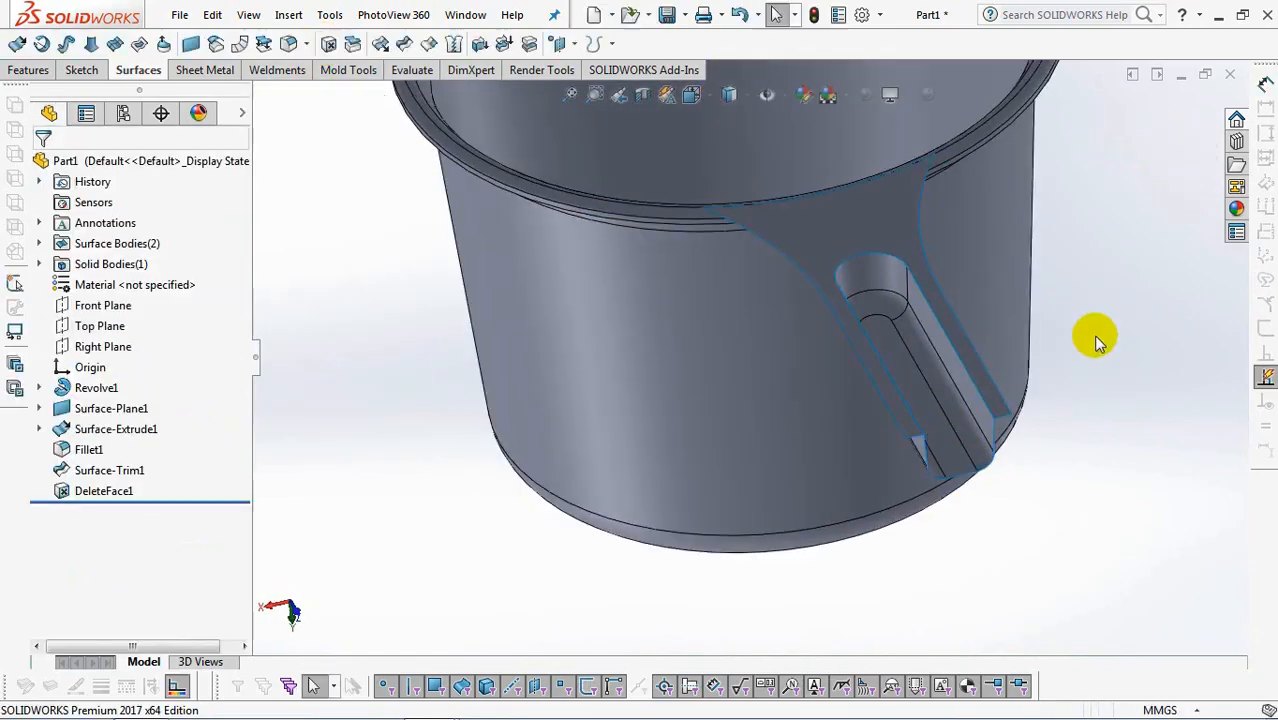
On the Right Plane, sketch a line sloping about 44° down and outward from the handle's end corner, and place a point on it.
{"action": "middle_click_drag", "start_coordinate": [1118, 294], "coordinate": [1127, 355]}
{"action": "scroll", "coordinate": [1127, 355], "scroll_direction": "up", "scroll_amount": 3}
{"action": "scroll", "coordinate": [1040, 220], "scroll_direction": "down", "scroll_amount": 2}
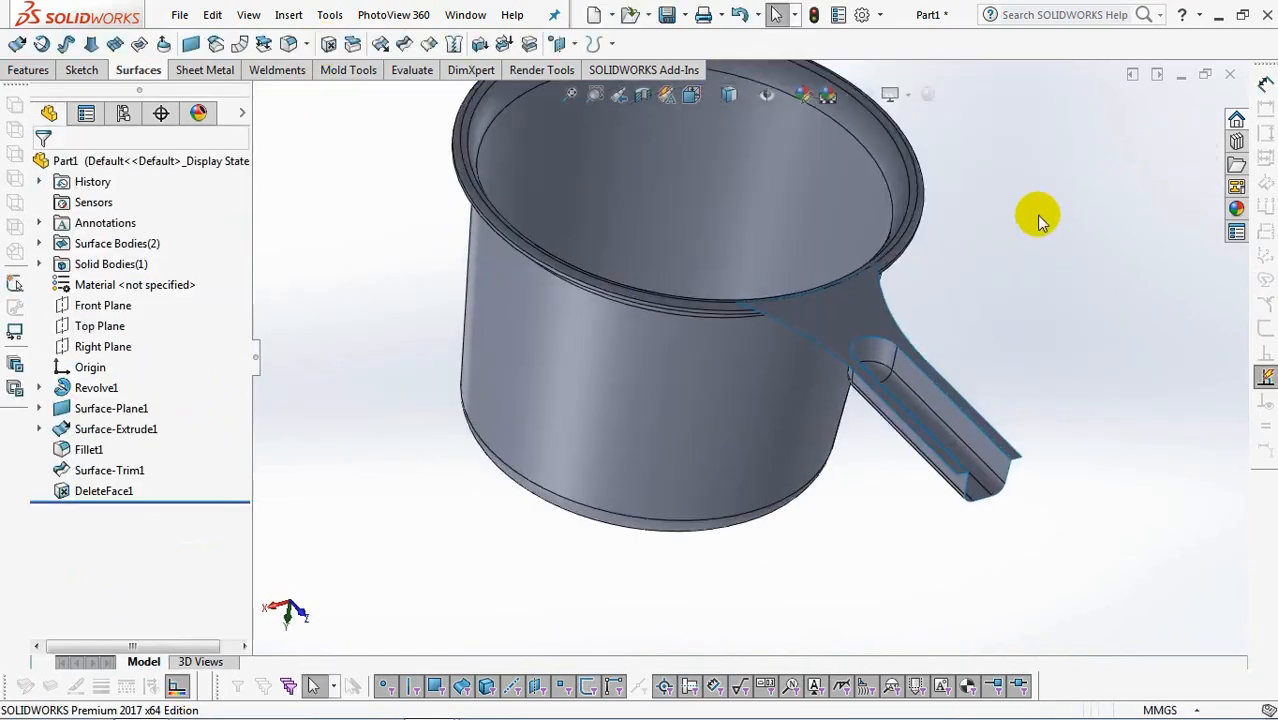
{"action": "left_click", "coordinate": [100, 346]}
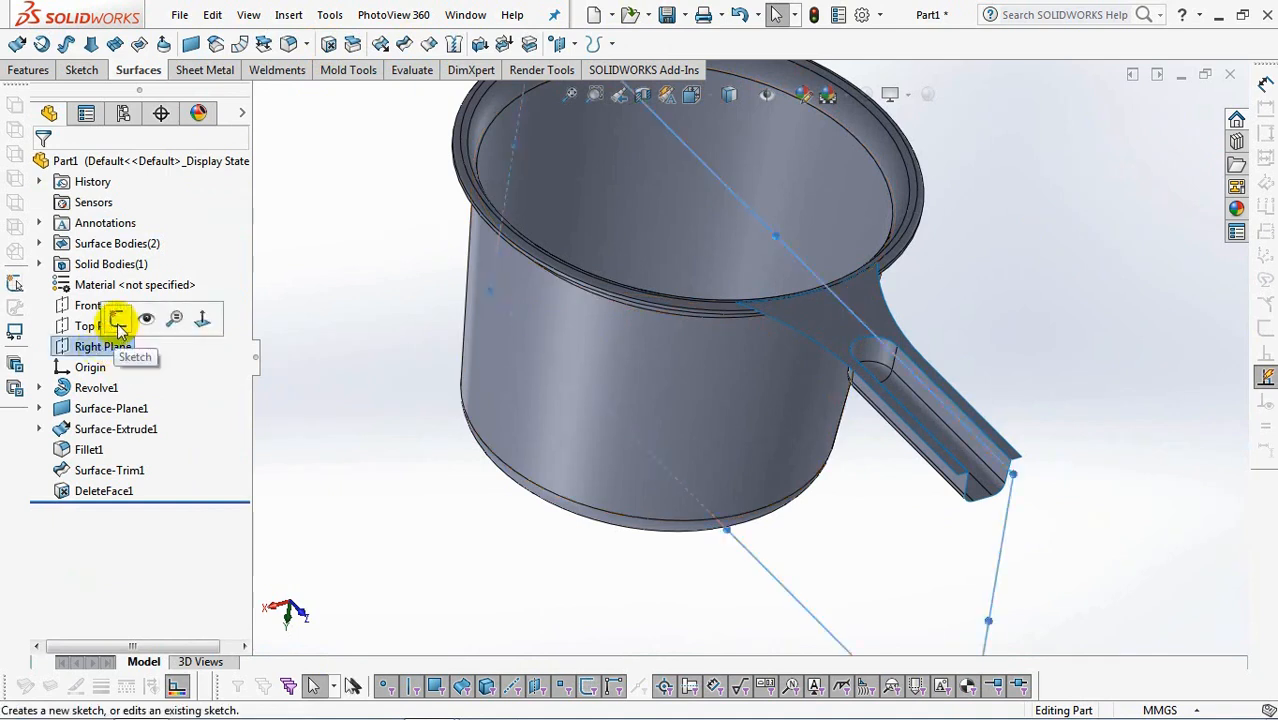
{"action": "left_click", "coordinate": [118, 328]}
{"action": "left_click", "coordinate": [689, 94]}
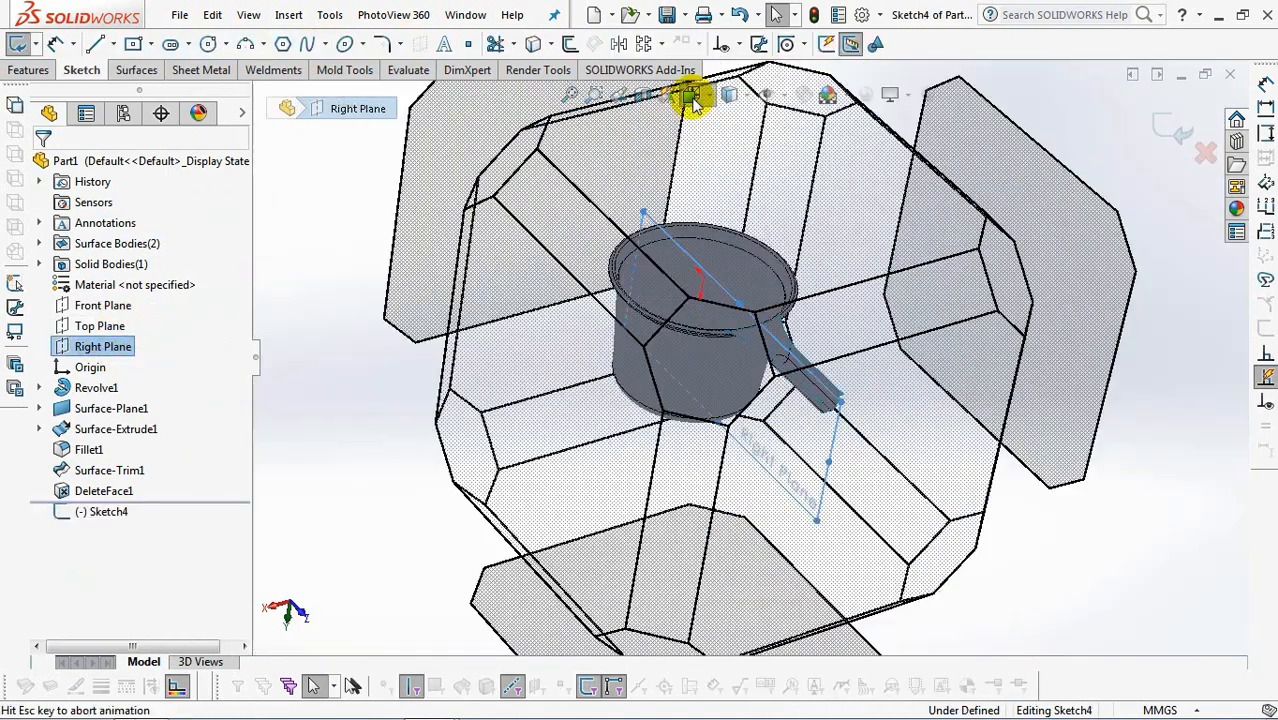
{"action": "left_click", "coordinate": [647, 445]}
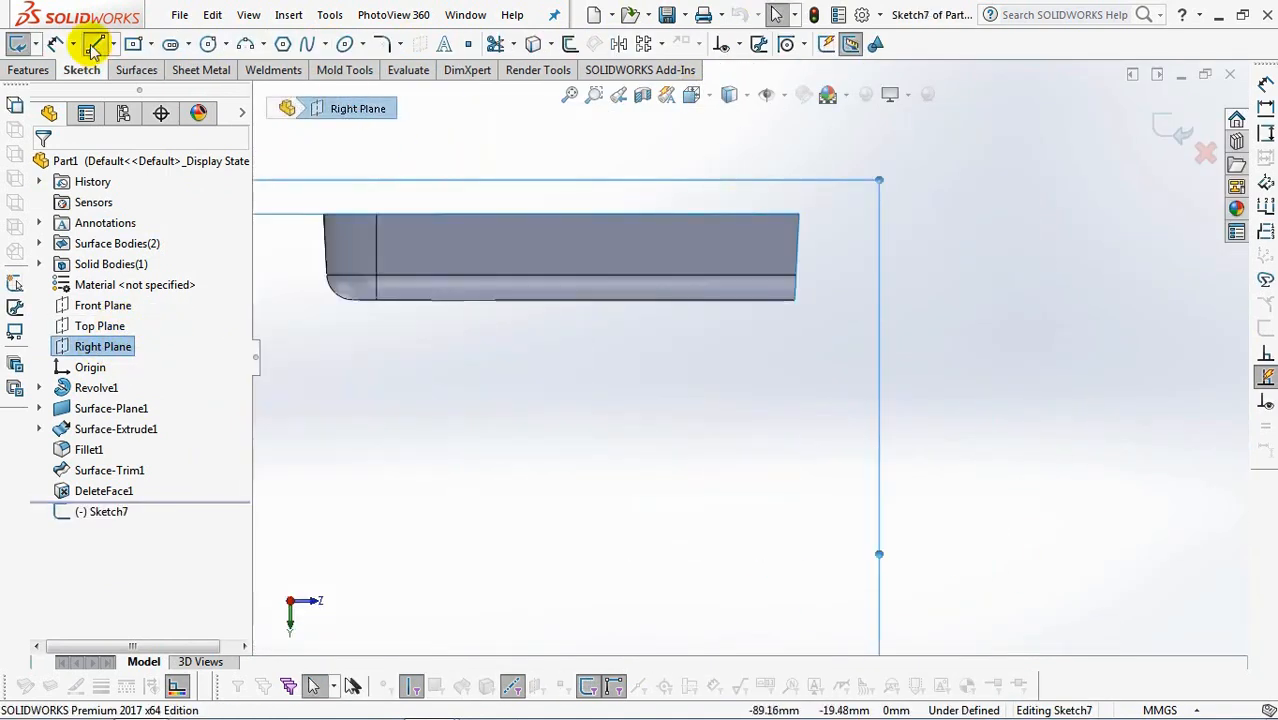
{"action": "left_click", "coordinate": [95, 45]}
{"action": "left_click_drag", "start_coordinate": [800, 218], "coordinate": [935, 347]}
{"action": "right_click", "coordinate": [933, 346]}
{"action": "left_click", "coordinate": [955, 356]}
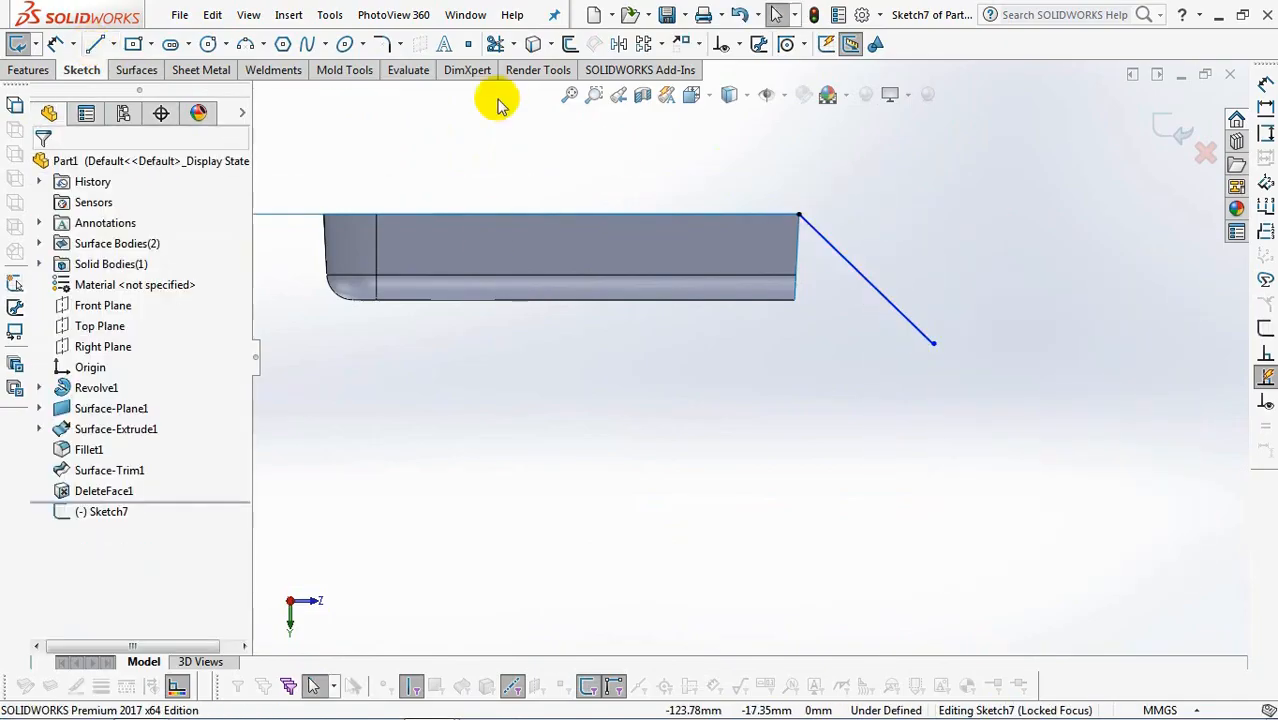
{"action": "left_click", "coordinate": [908, 320]}
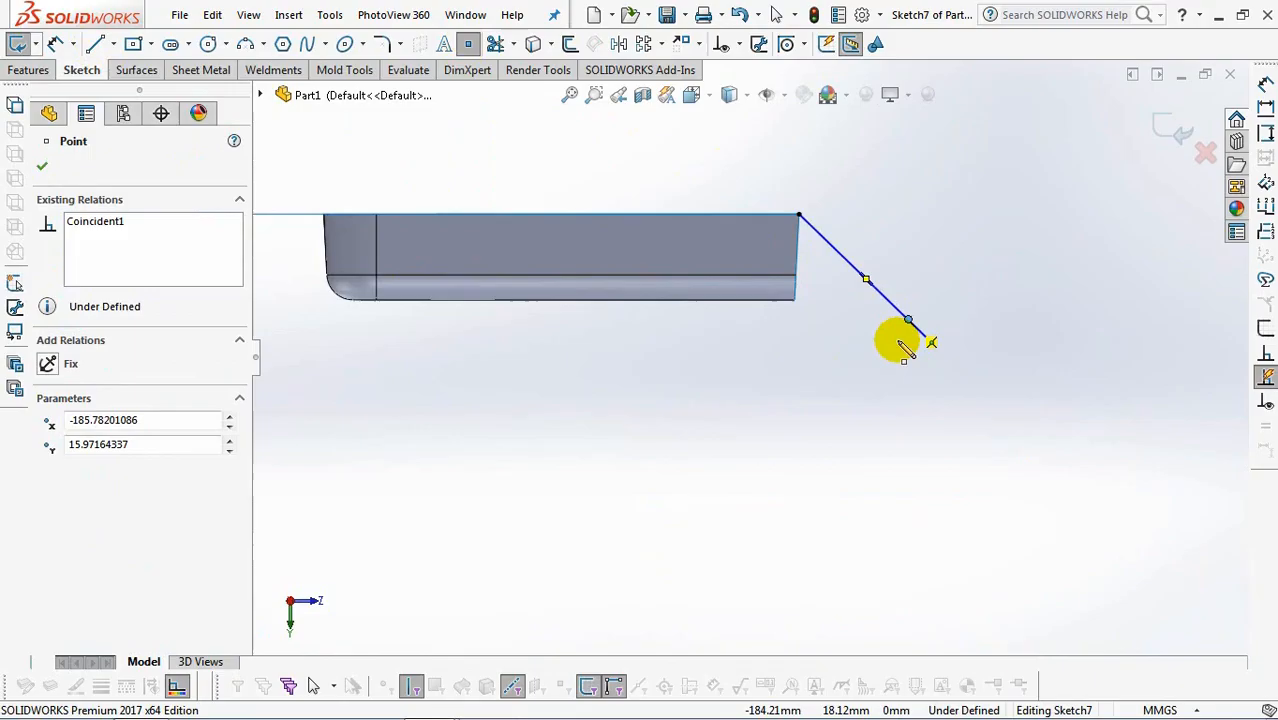
Dimension the angle between the sloping line and the handle's top surface as 50°.
{"action": "left_click", "coordinate": [56, 45]}
{"action": "left_click", "coordinate": [854, 267]}
{"action": "left_click", "coordinate": [730, 213]}
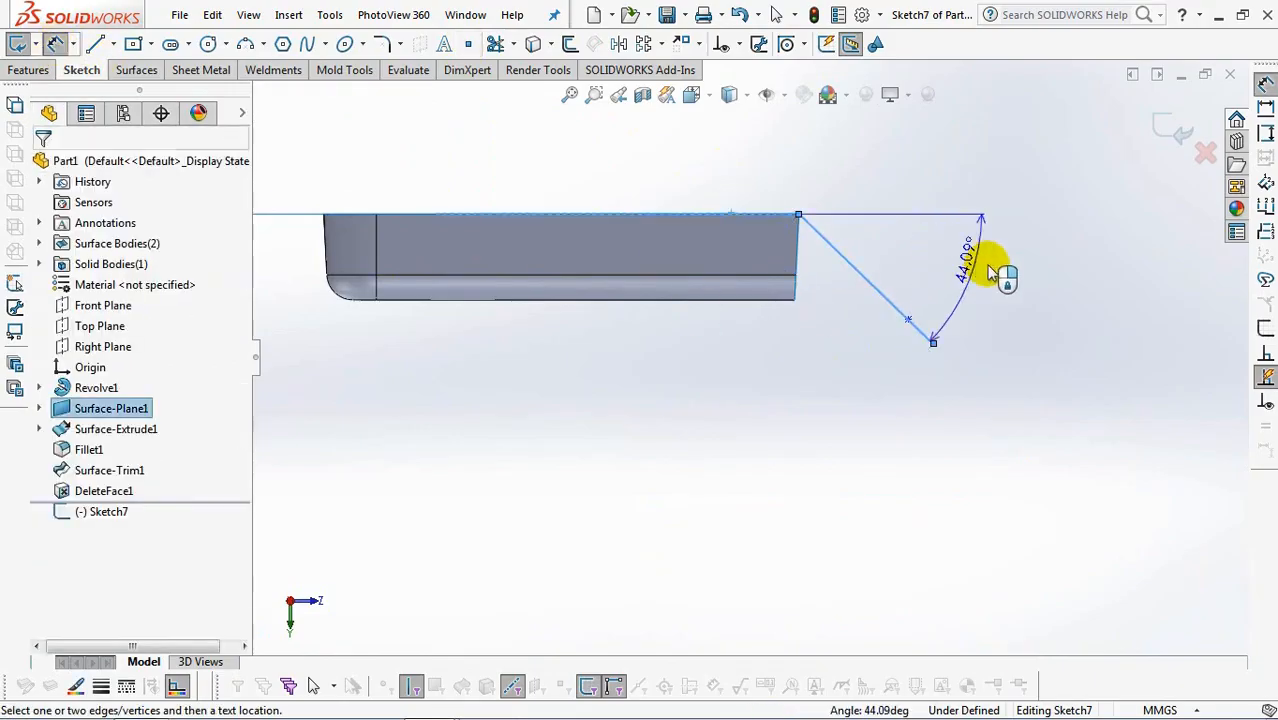
{"action": "left_click", "coordinate": [945, 255]}
{"action": "type", "text": "50"}
{"action": "left_click", "coordinate": [920, 261]}
Dimension the sloping line's length as 38 mm.
{"action": "left_click", "coordinate": [862, 284]}
{"action": "left_click", "coordinate": [808, 341]}
{"action": "type", "text": "38"}
{"action": "left_click", "coordinate": [726, 326]}
Dimension the distance between the sketch point and the sloping line's lower end as 4 mm, and exit the sketch.
{"action": "left_click", "coordinate": [955, 406]}
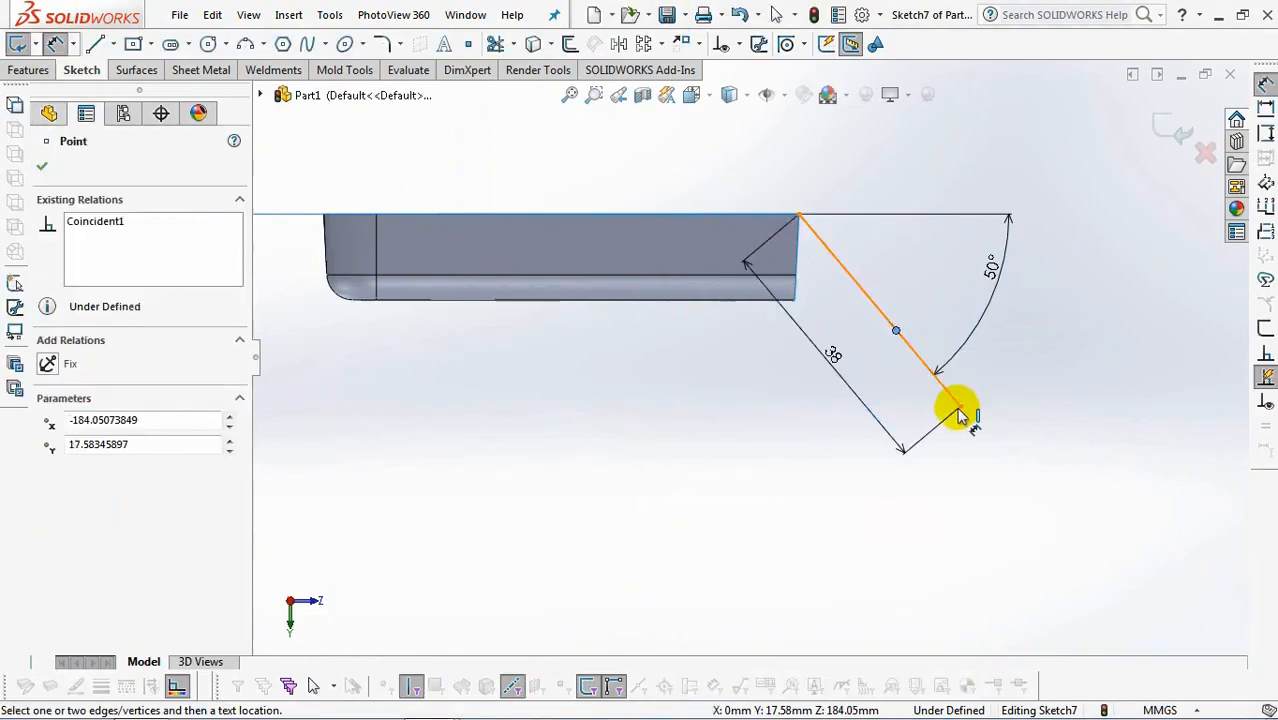
{"action": "left_click", "coordinate": [897, 398]}
{"action": "type", "text": "4"}
{"action": "left_click", "coordinate": [815, 388]}
{"action": "left_click", "coordinate": [1170, 126]}
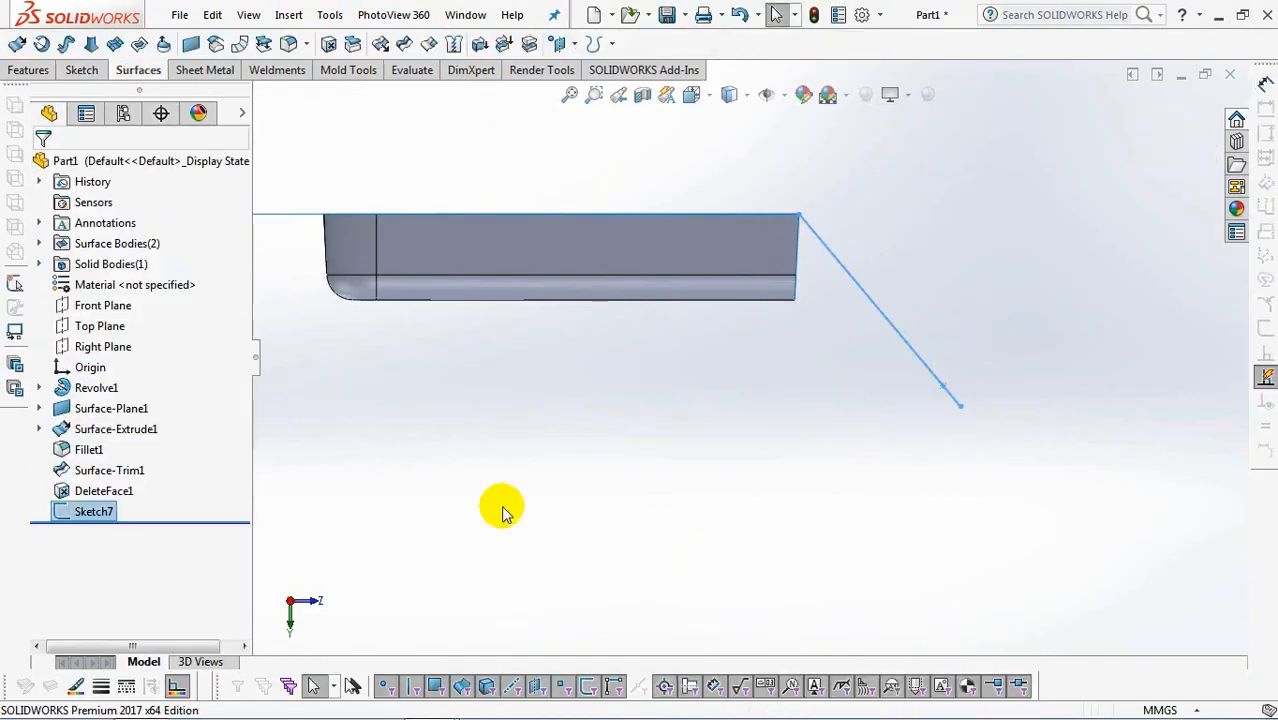
On the Right Plane, sketch a short horizontal construction line from the handle's lower end corner and an about 7.4 mm one onto the sloping line.
{"action": "left_click", "coordinate": [82, 350]}
{"action": "left_click", "coordinate": [90, 335]}
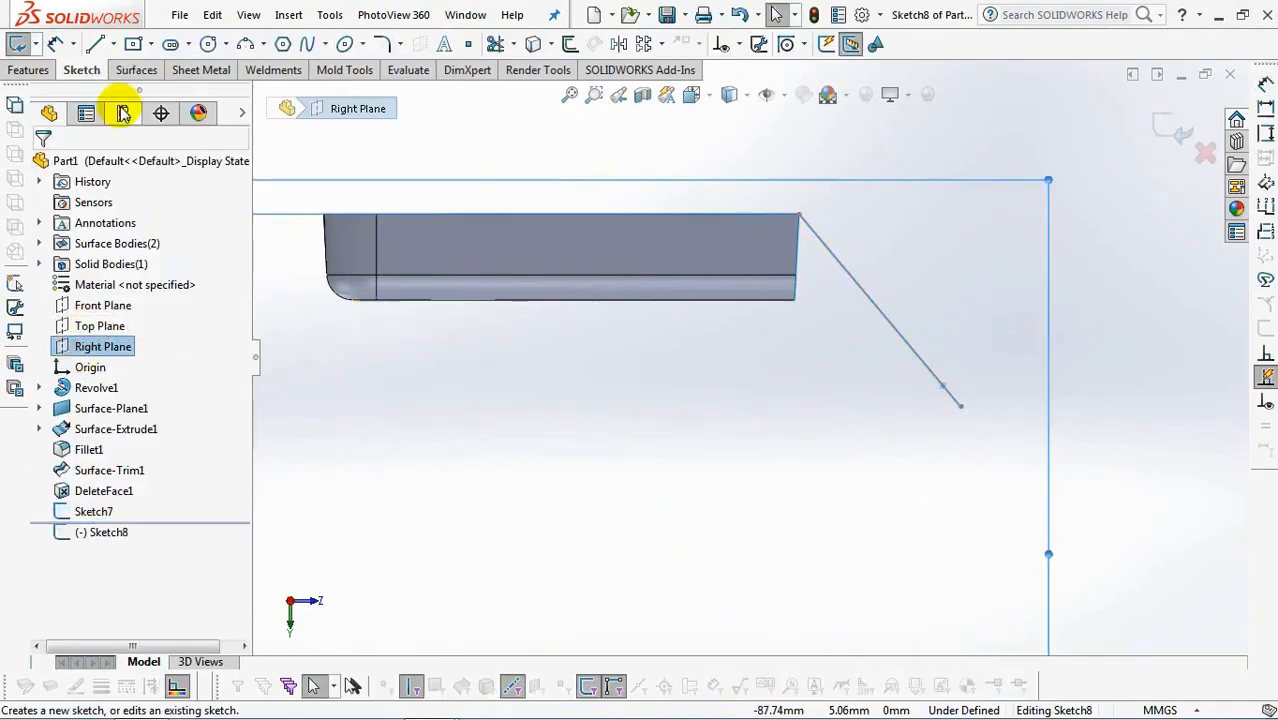
{"action": "left_click", "coordinate": [106, 43]}
{"action": "left_click", "coordinate": [130, 90]}
{"action": "scroll", "coordinate": [860, 280], "scroll_direction": "down", "scroll_amount": 3}
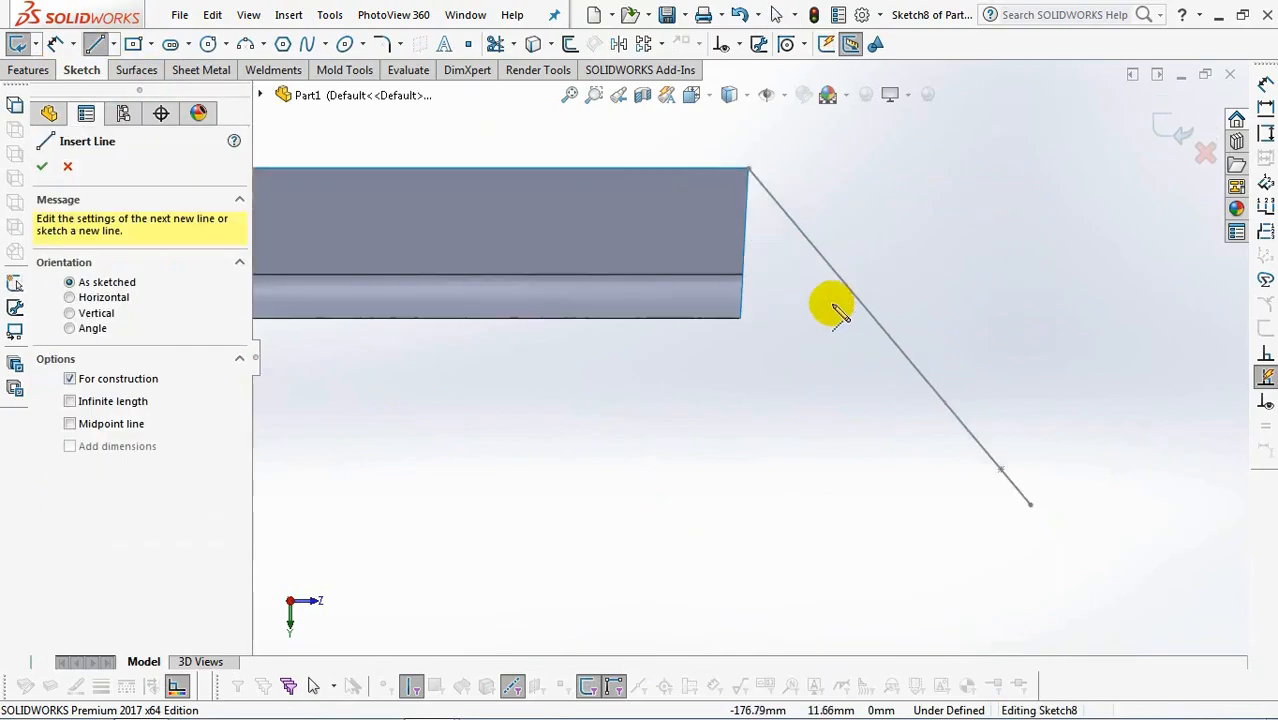
{"action": "left_click", "coordinate": [760, 318]}
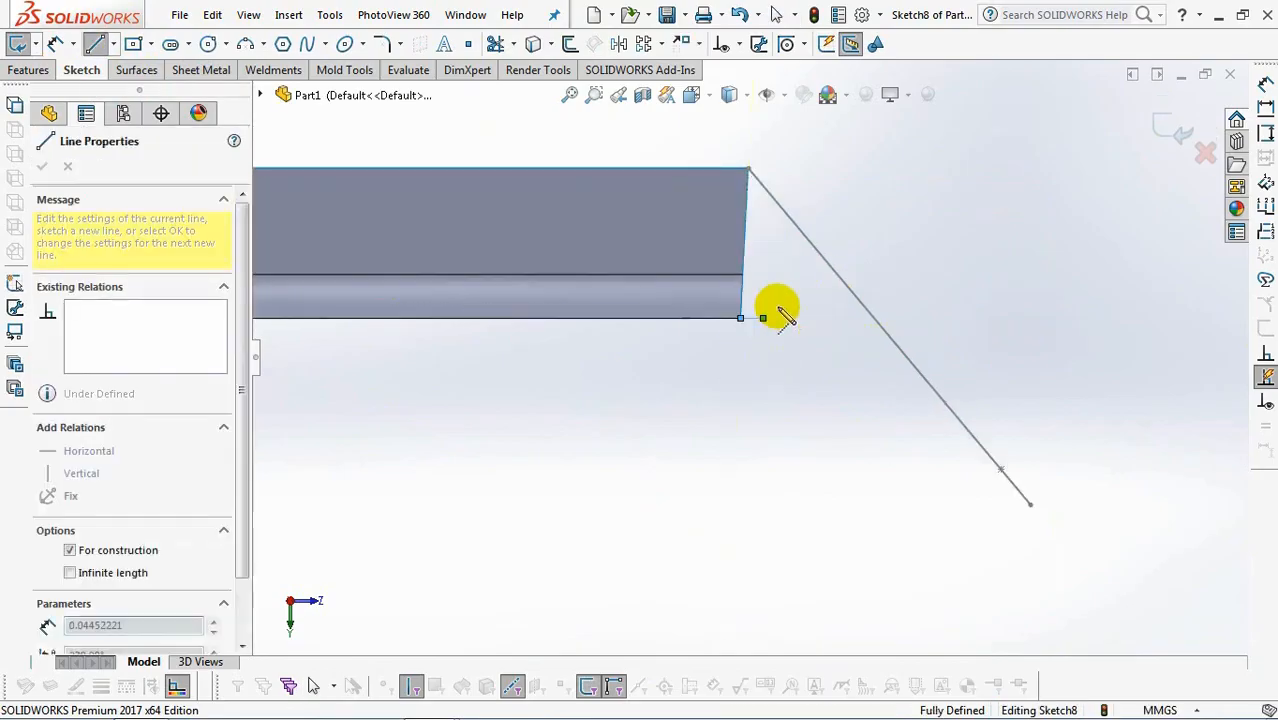
{"action": "left_click", "coordinate": [829, 266]}
{"action": "right_click", "coordinate": [845, 278]}
{"action": "left_click", "coordinate": [884, 282]}
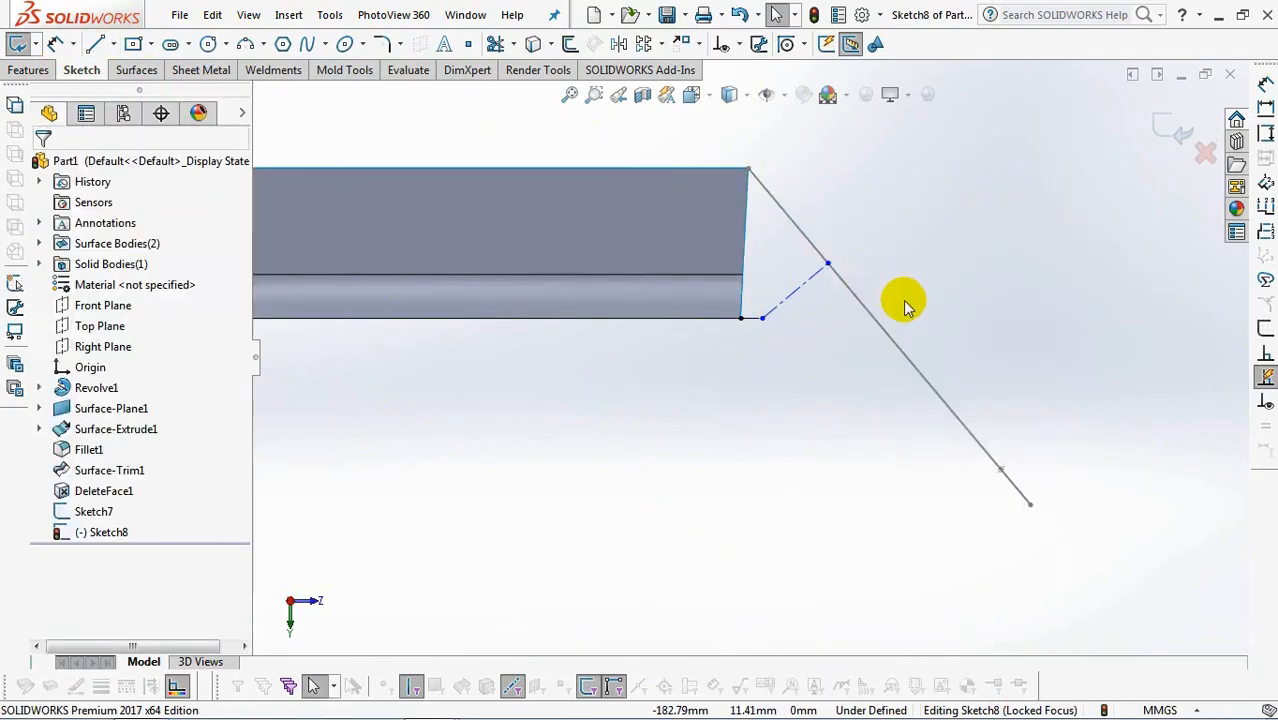
Sketch a solid line down from the construction lines' junction, continued by a tangent arc of about 11 mm radius ending at the earlier sketch point.
{"action": "left_click", "coordinate": [97, 47]}
{"action": "left_click", "coordinate": [763, 319]}
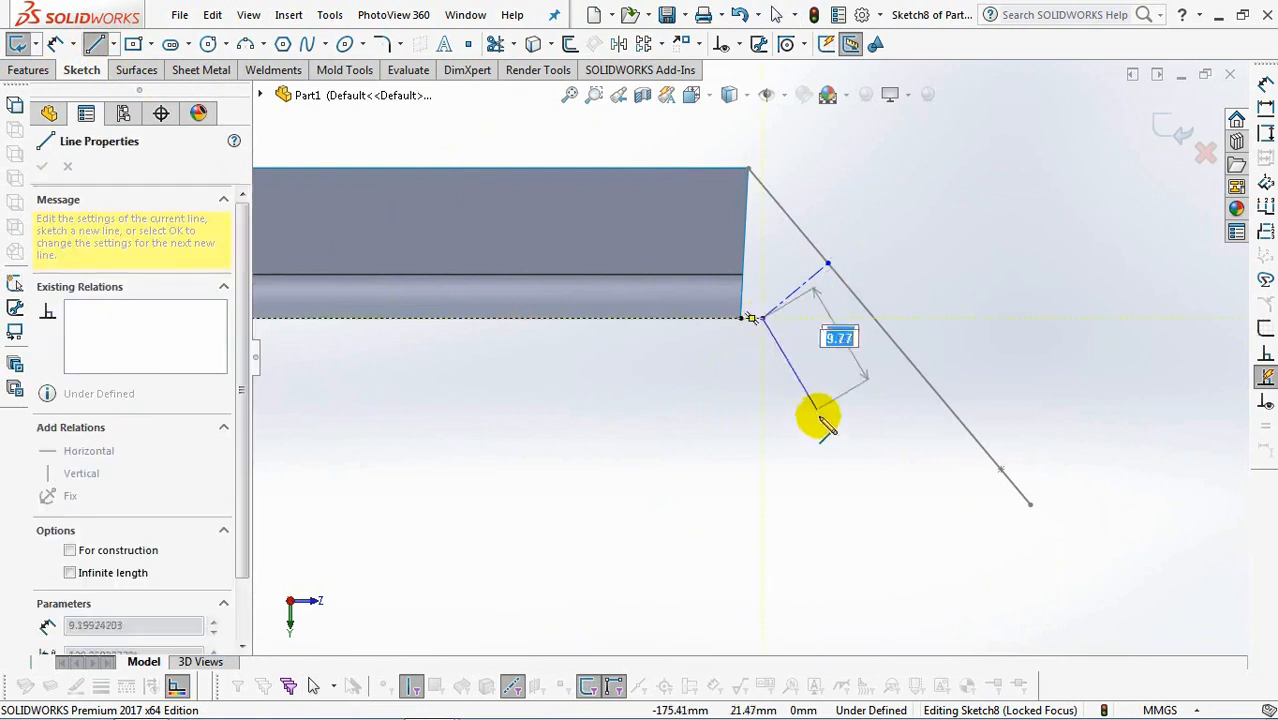
{"action": "left_click", "coordinate": [822, 426]}
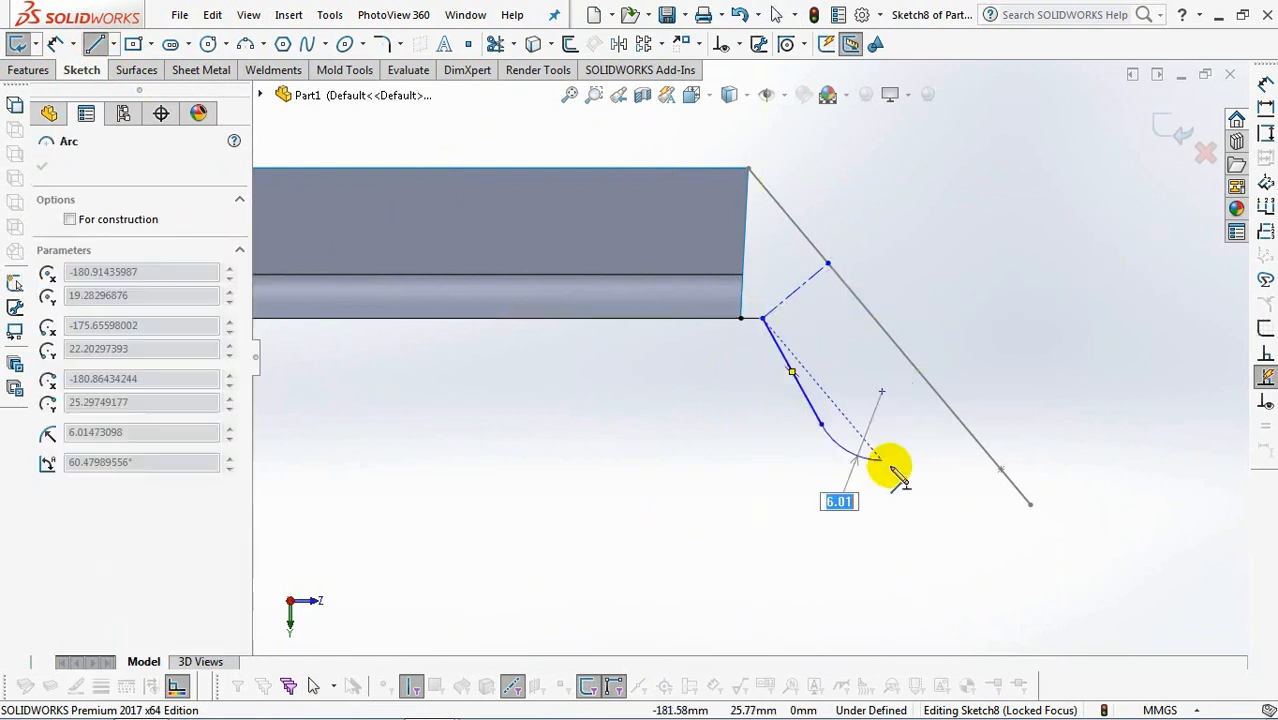
{"action": "left_click", "coordinate": [1000, 470]}
{"action": "right_click", "coordinate": [1000, 470]}
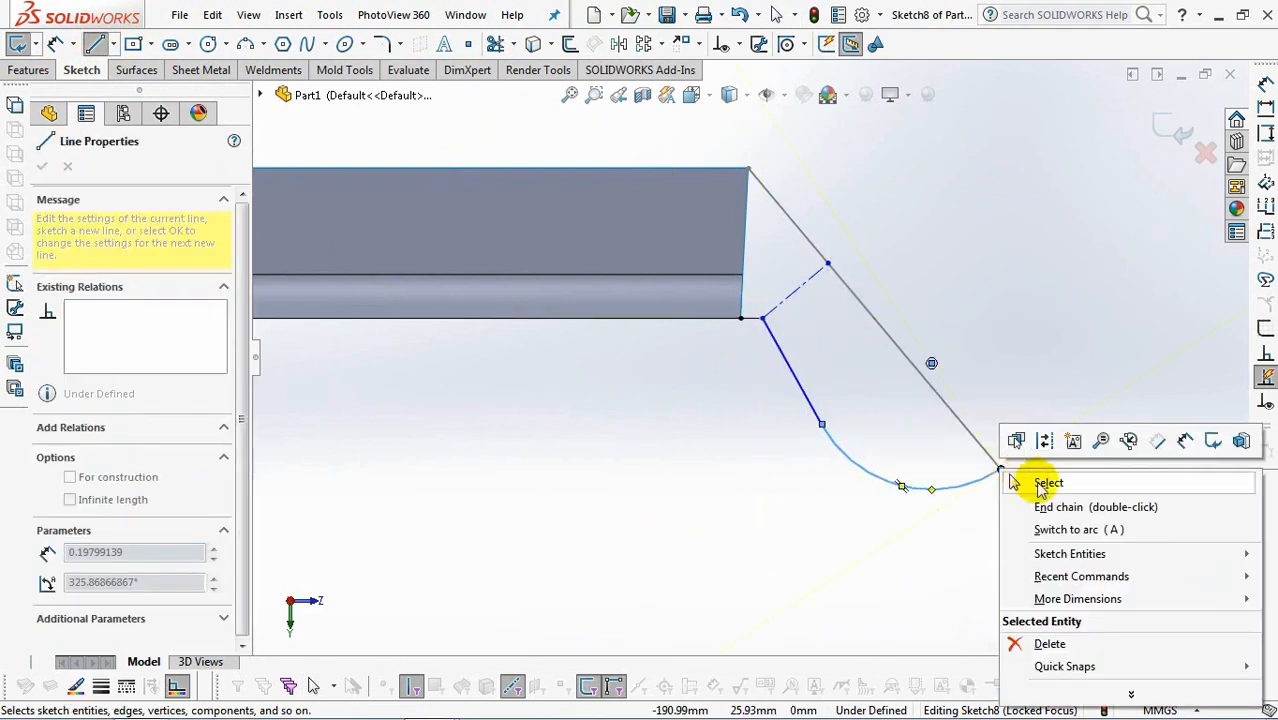
{"action": "left_click", "coordinate": [1031, 480]}
Make the slanted construction line perpendicular to the long sloping line of the earlier sketch.
{"action": "left_click", "coordinate": [740, 45]}
{"action": "left_click", "coordinate": [812, 93]}
{"action": "left_click", "coordinate": [813, 277]}
{"action": "left_click", "coordinate": [857, 298]}
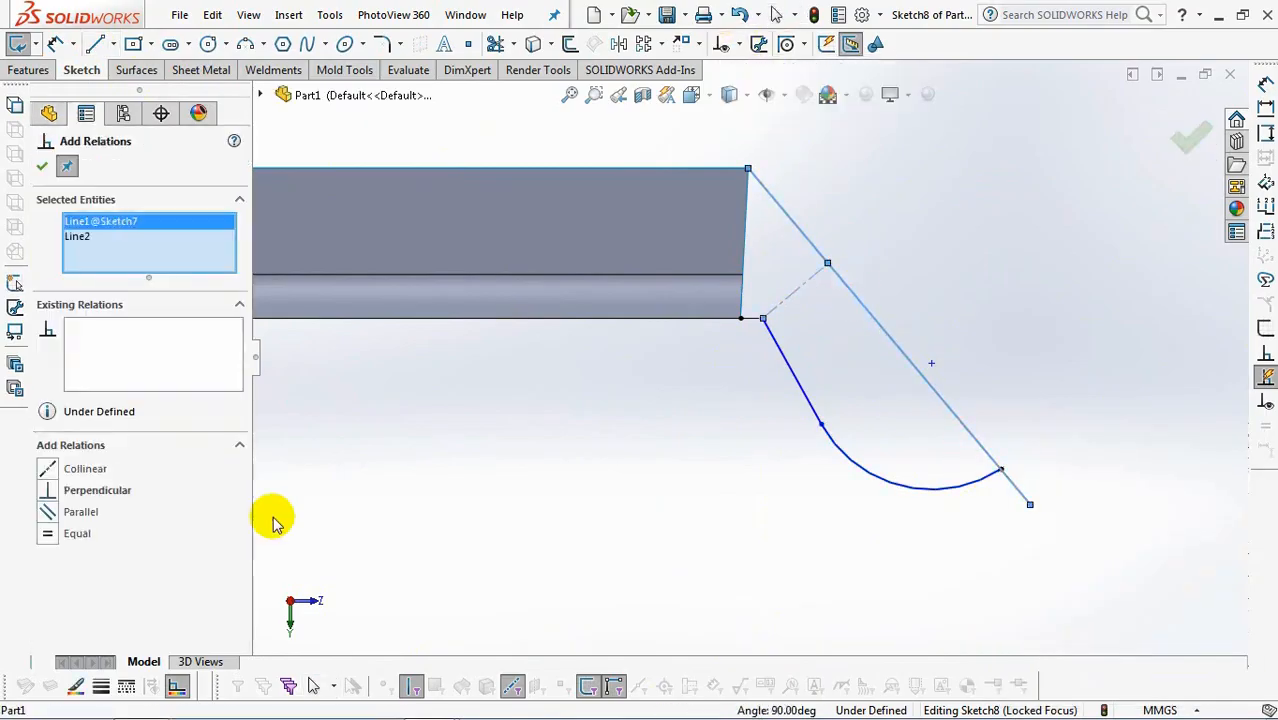
{"action": "left_click", "coordinate": [43, 167]}
Dimension the perpendicular construction line's length as 8.5 mm.
{"action": "left_click", "coordinate": [55, 43]}
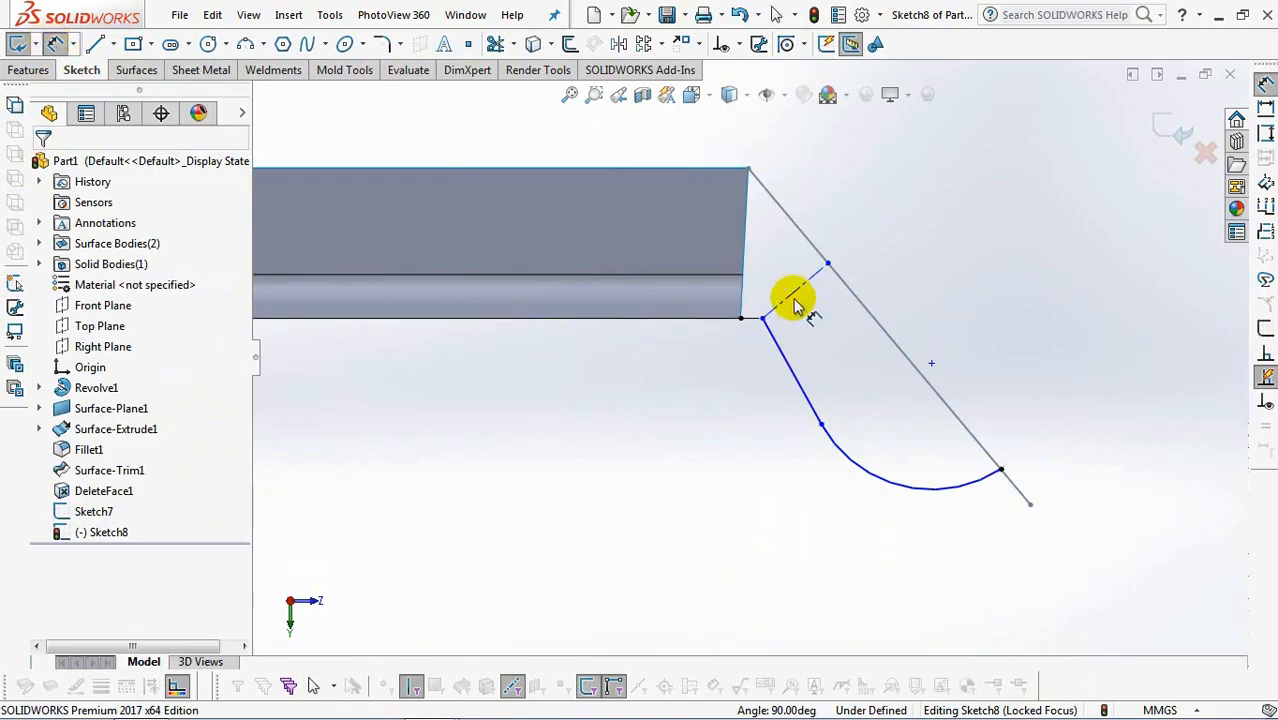
{"action": "left_click", "coordinate": [783, 315]}
{"action": "left_click", "coordinate": [870, 338]}
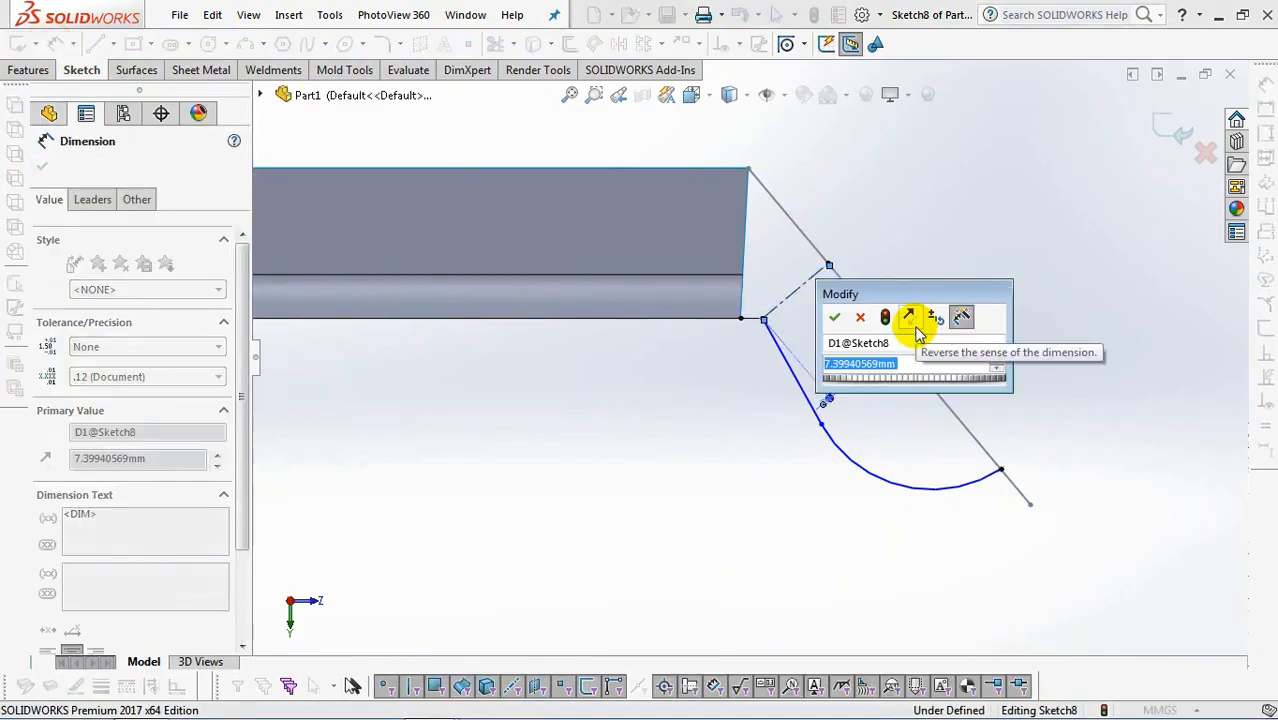
{"action": "type", "text": "8.5"}
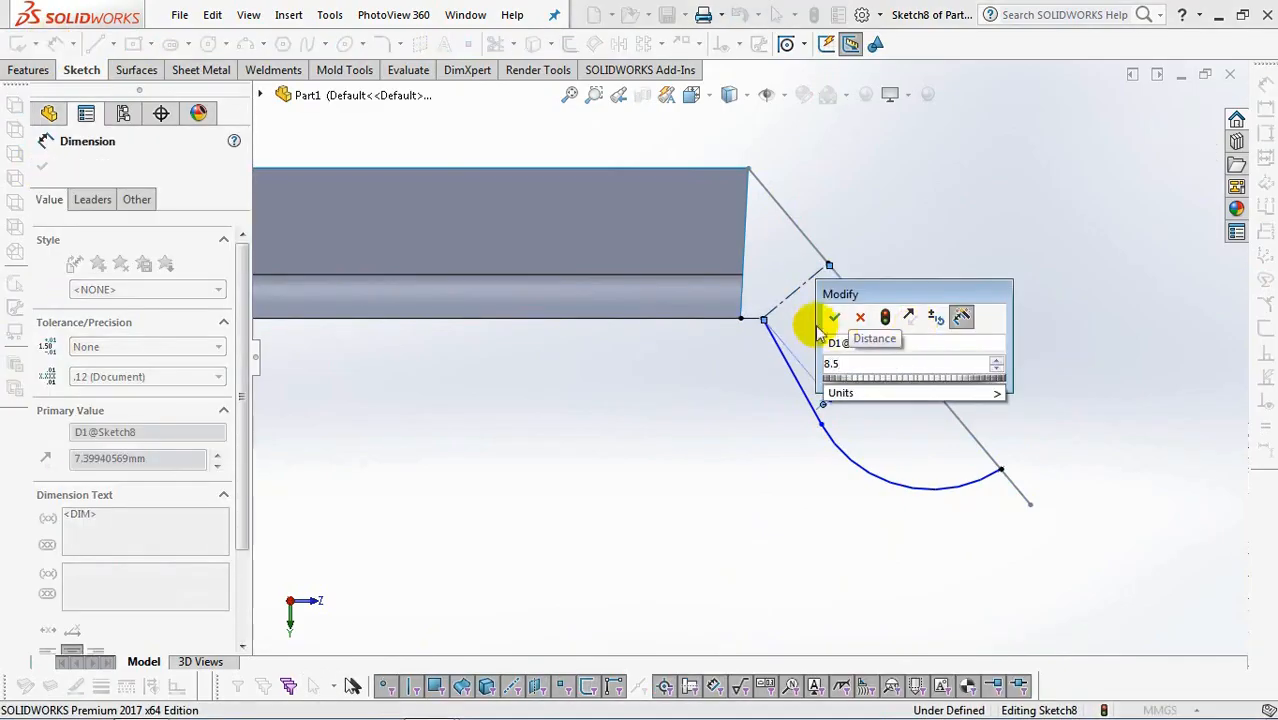
{"action": "left_click", "coordinate": [834, 317]}
Dimension the tangent arc's radius as 17.5 mm.
{"action": "left_click", "coordinate": [912, 495]}
{"action": "left_click", "coordinate": [815, 595]}
{"action": "type", "text": "1"}
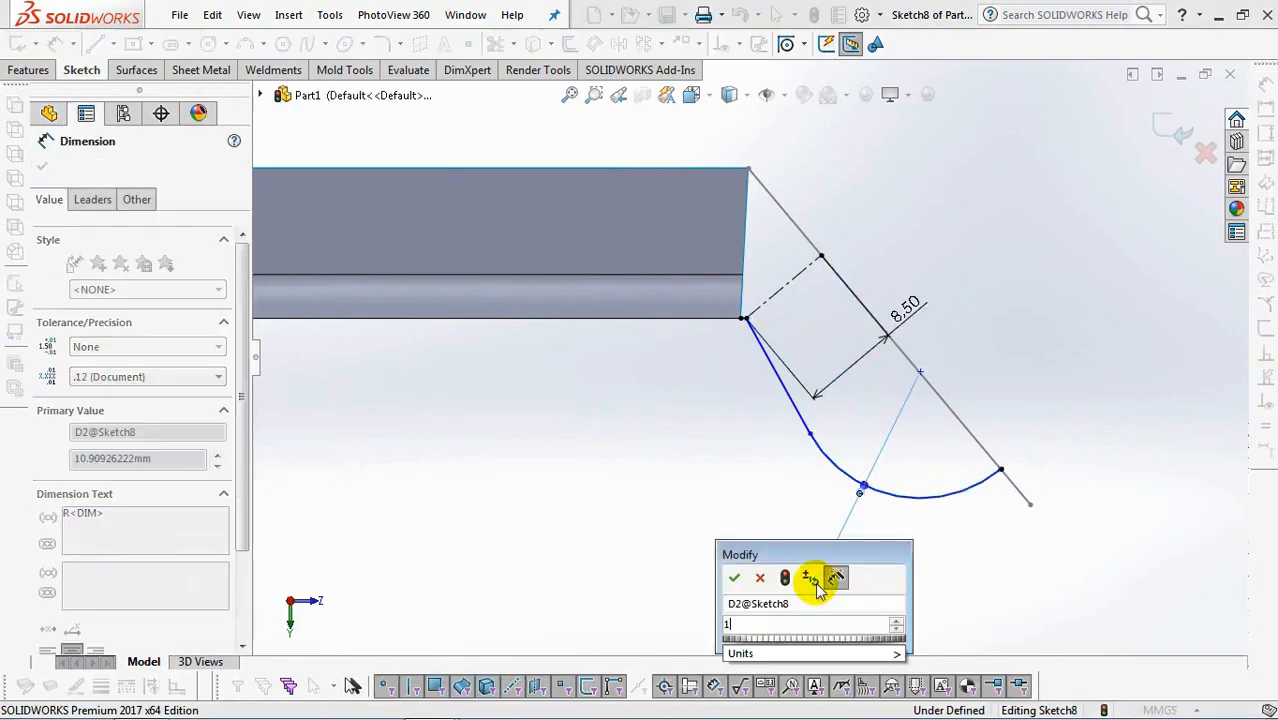
{"action": "type", "text": "7.5"}
{"action": "left_click", "coordinate": [734, 577]}
{"action": "key", "text": "Escape"}
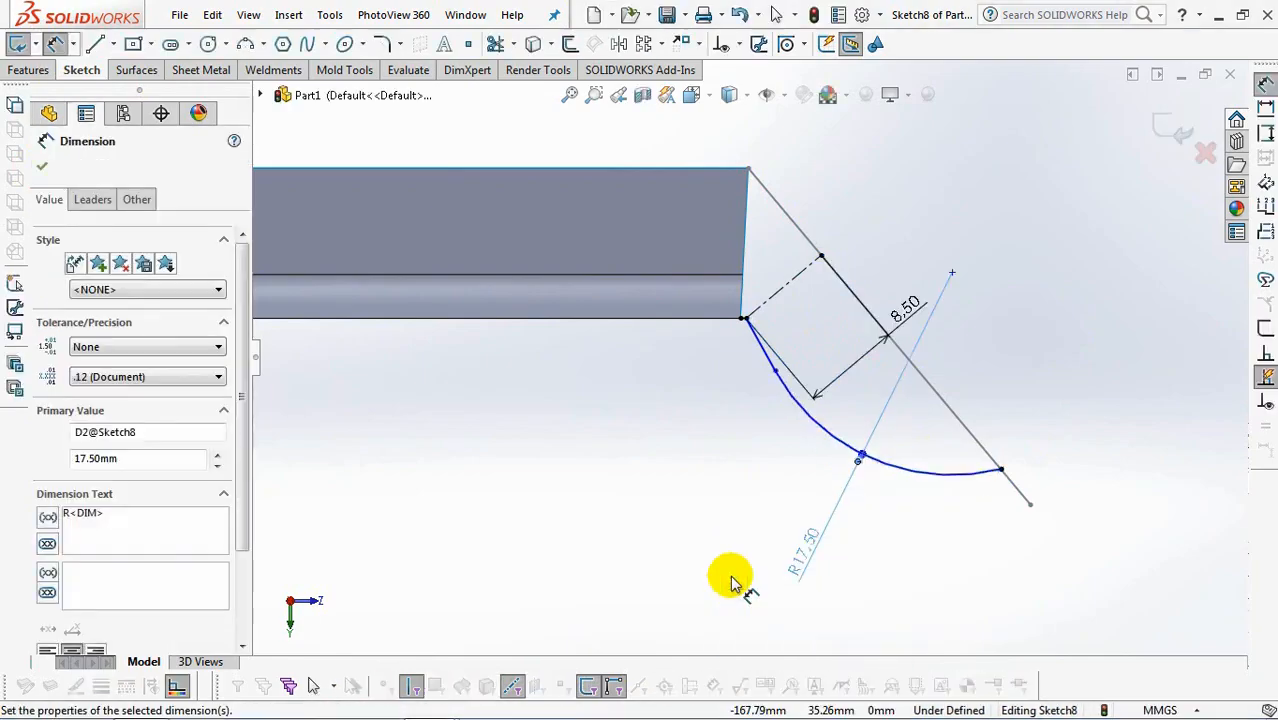
Dimension the distance between the tangent arc and the sloping line, with the first arc condition set to Min.
{"action": "left_click", "coordinate": [819, 413]}
{"action": "left_click", "coordinate": [950, 420]}
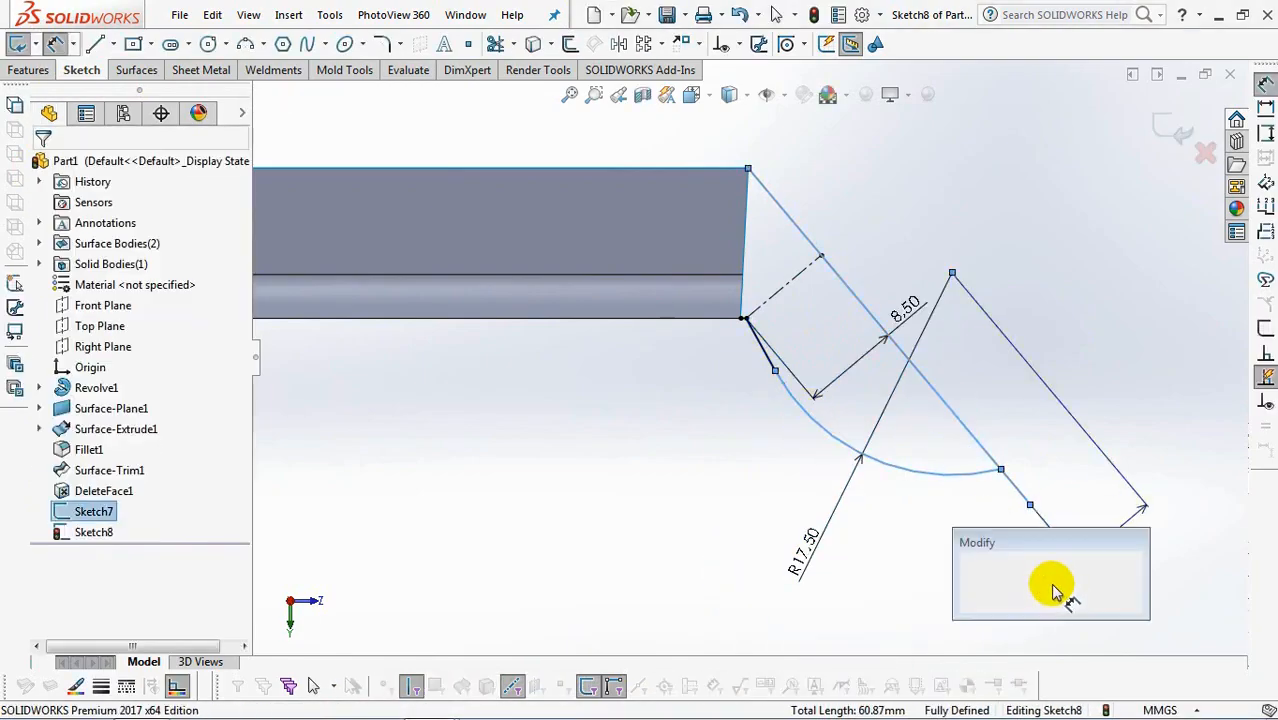
{"action": "left_click", "coordinate": [1058, 585]}
{"action": "key", "text": "Return"}
{"action": "left_click", "coordinate": [92, 199]}
{"action": "scroll", "coordinate": [197, 620], "scroll_direction": "down", "scroll_amount": 5}
{"action": "left_click", "coordinate": [118, 616]}
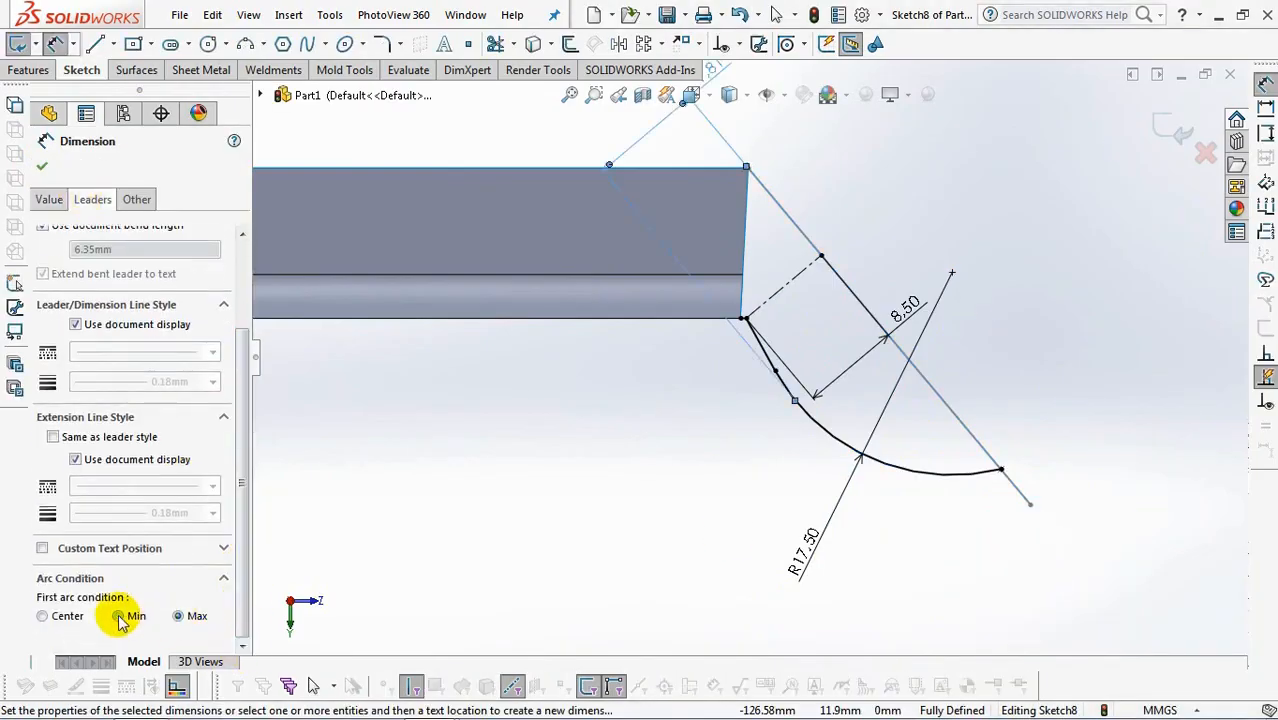
{"action": "left_click_drag", "start_coordinate": [719, 125], "coordinate": [918, 515]}
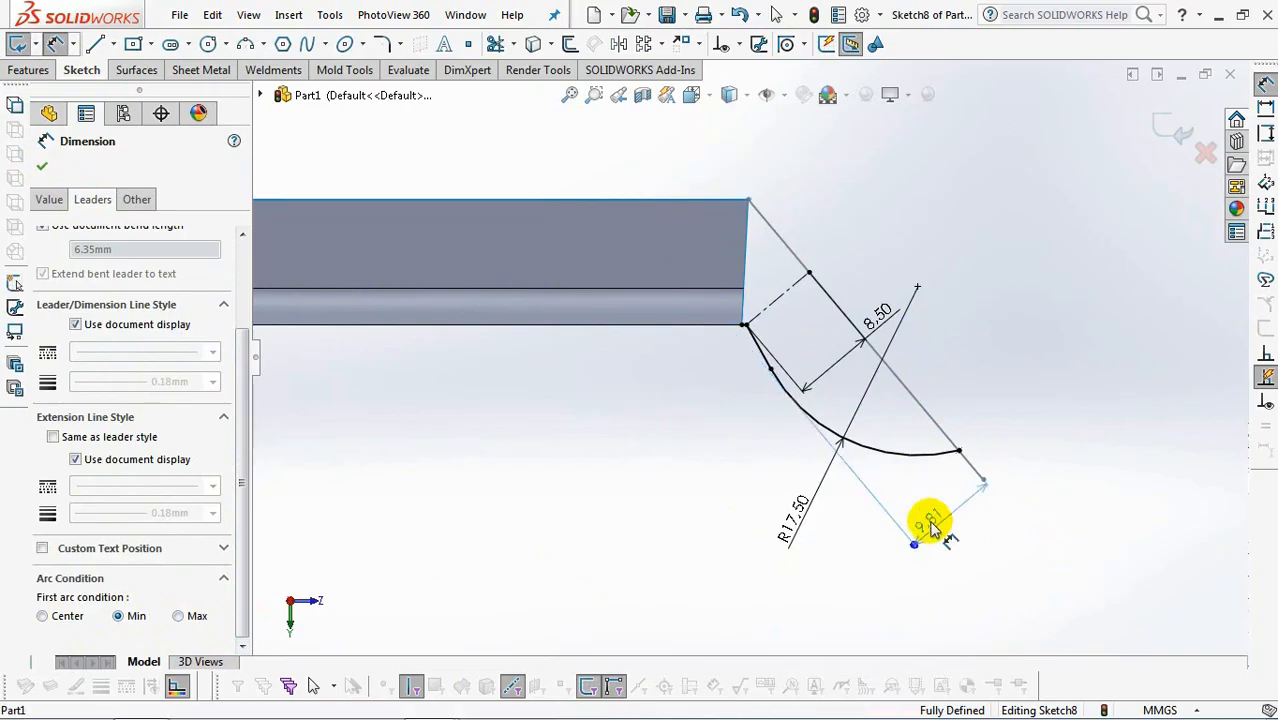
Set the distance between the arc and the sloping line to 9.5 mm and exit the sketch.
{"action": "double_click", "coordinate": [937, 527]}
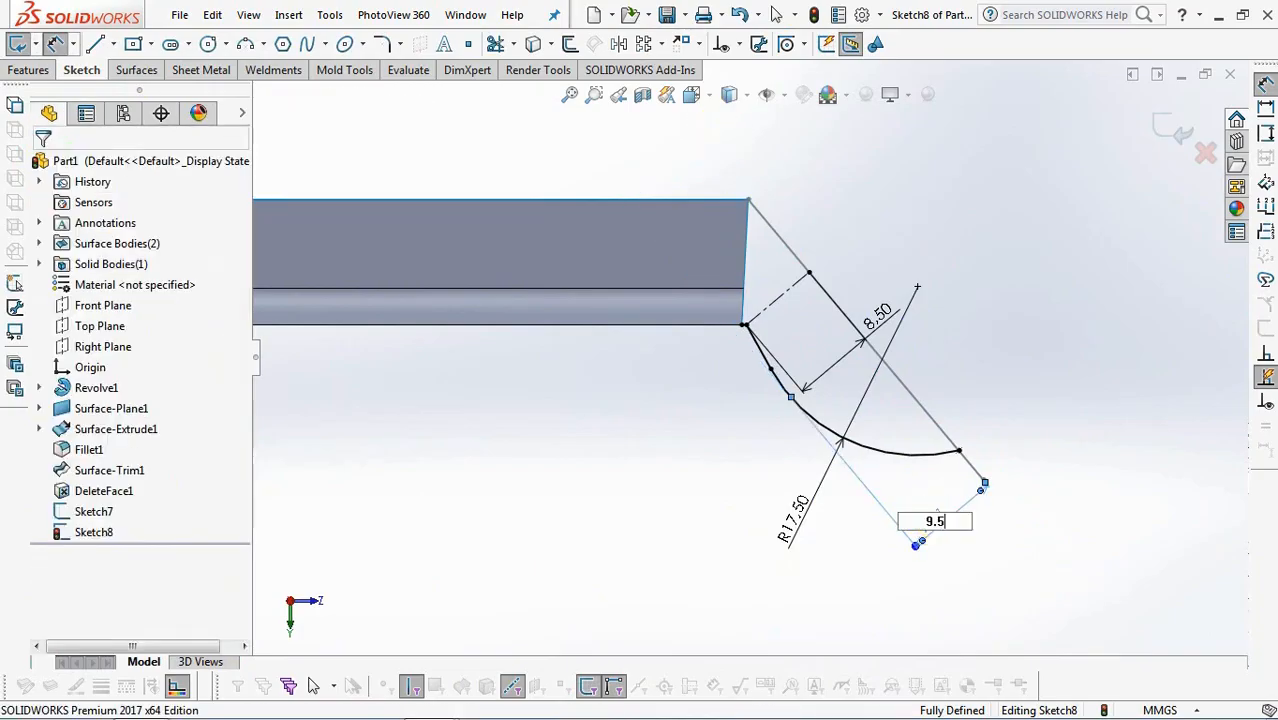
{"action": "left_click", "coordinate": [872, 573]}
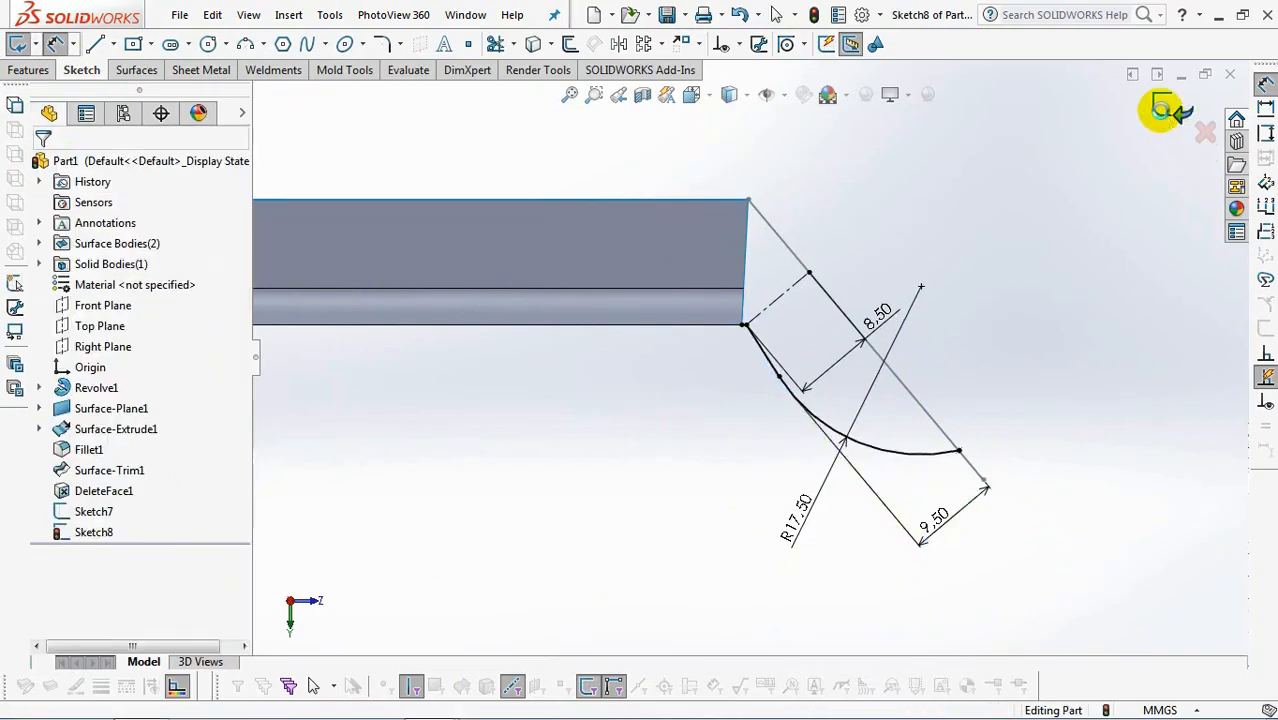
{"action": "left_click", "coordinate": [1163, 108]}
Create a reference plane through the sloping sketch line, using the Right Plane as the first reference.
{"action": "middle_click_drag", "start_coordinate": [1048, 283], "coordinate": [1015, 320]}
{"action": "scroll", "coordinate": [1015, 320], "scroll_direction": "up", "scroll_amount": 4}
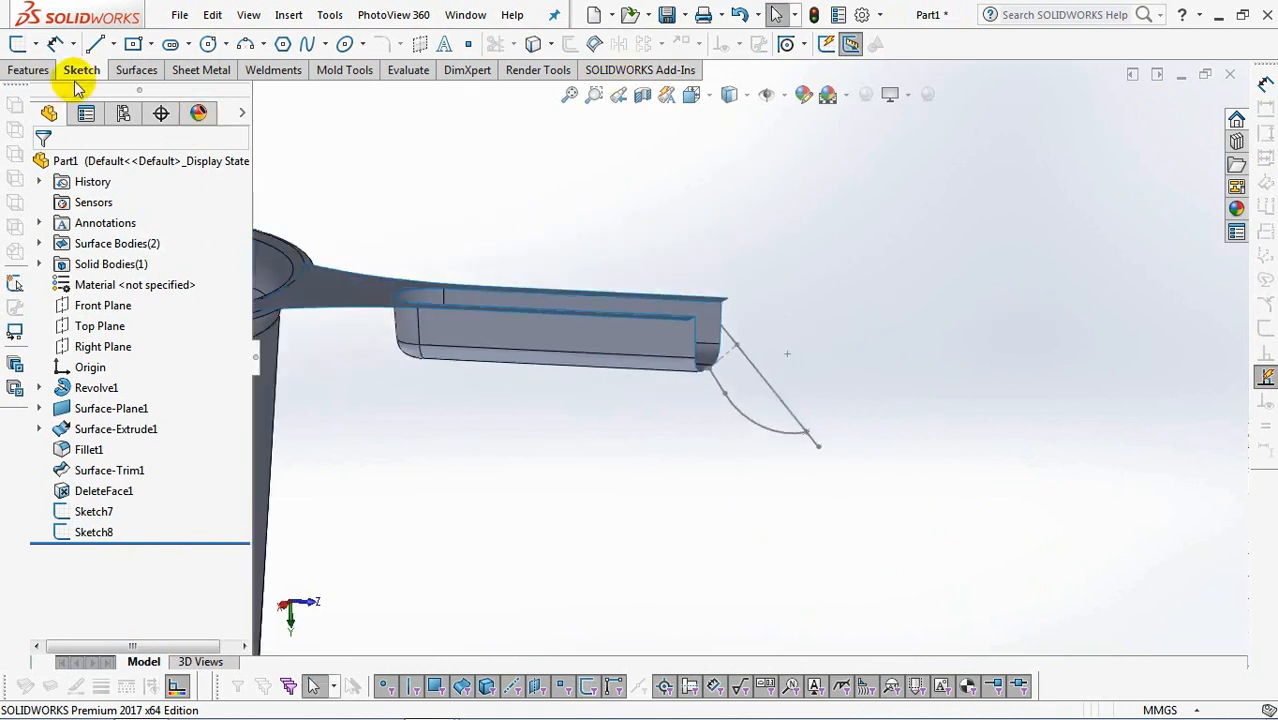
{"action": "left_click", "coordinate": [136, 70]}
{"action": "left_click", "coordinate": [575, 44]}
{"action": "left_click", "coordinate": [600, 66]}
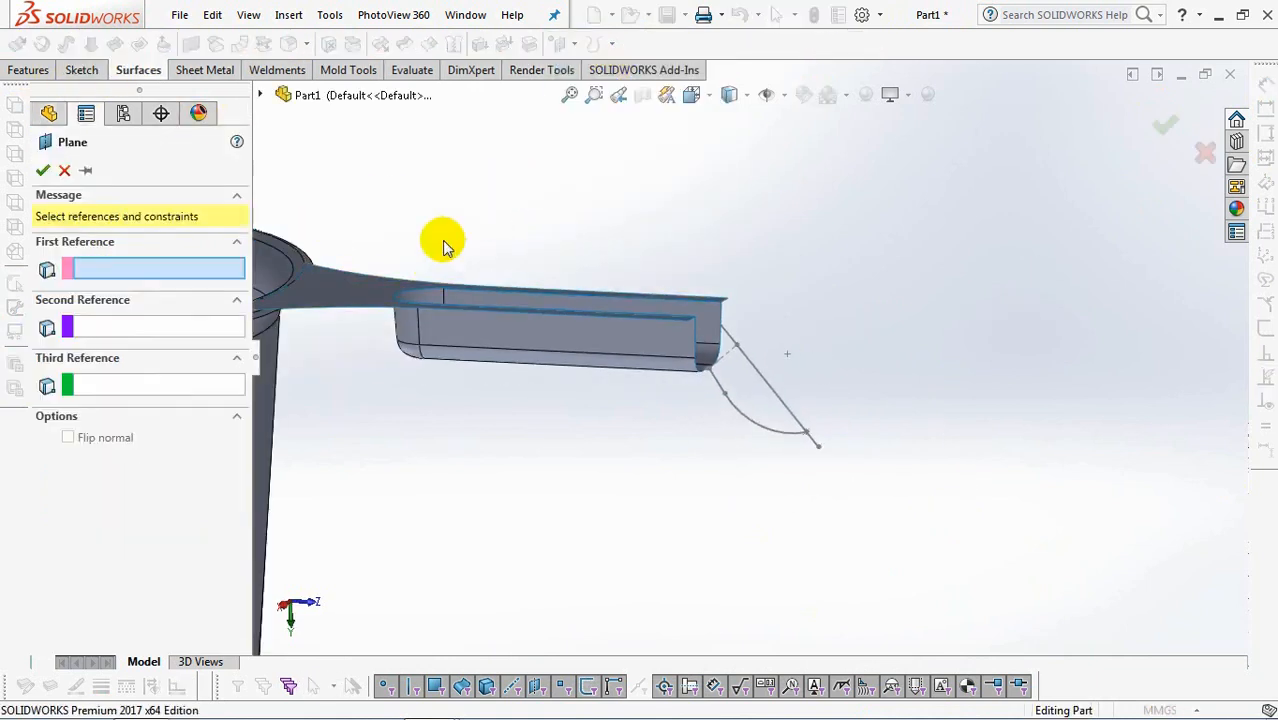
{"action": "left_click", "coordinate": [261, 95]}
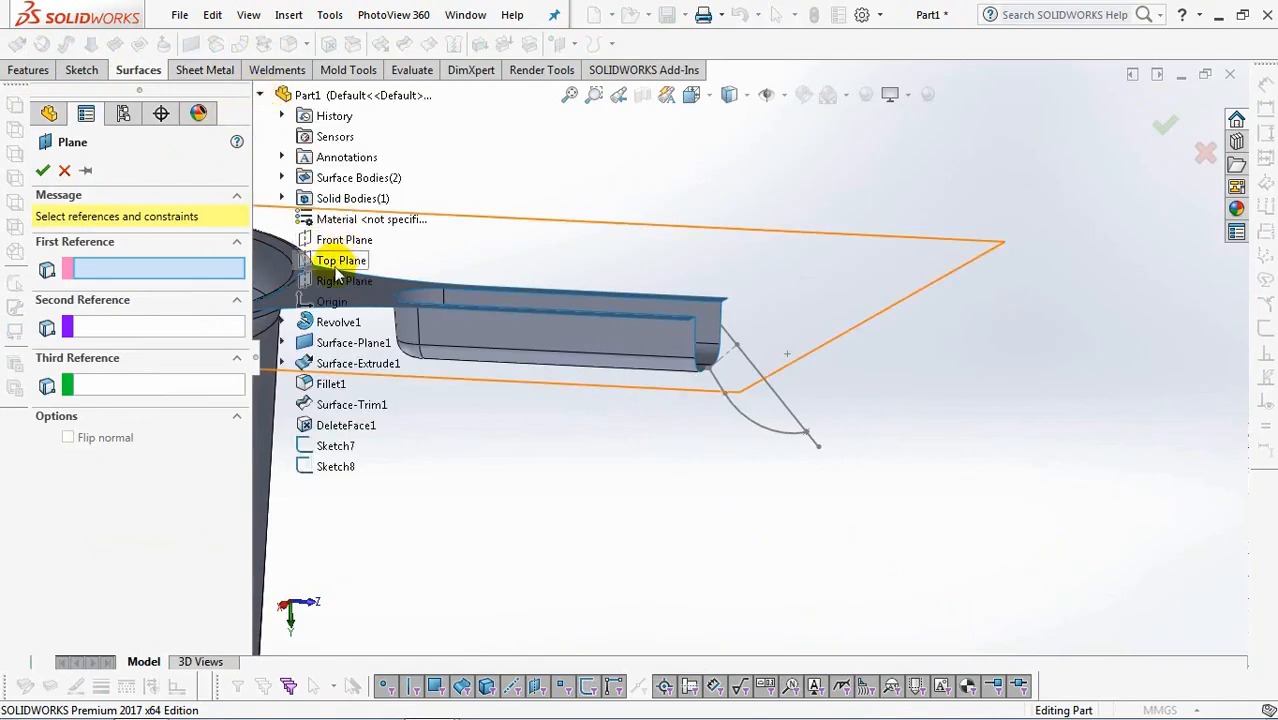
{"action": "scroll", "coordinate": [912, 441], "scroll_direction": "up", "scroll_amount": 4}
{"action": "scroll", "coordinate": [770, 312], "scroll_direction": "up", "scroll_amount": 3}
{"action": "middle_click_drag", "start_coordinate": [902, 331], "coordinate": [841, 386]}
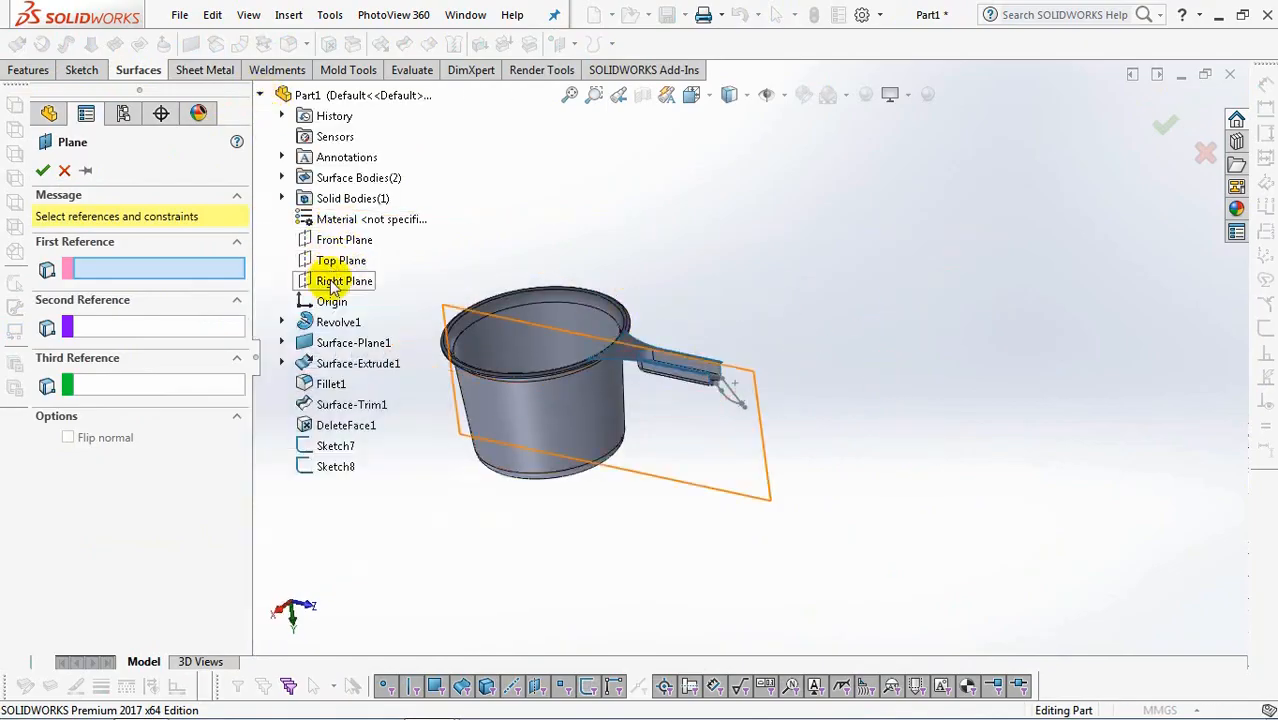
{"action": "left_click", "coordinate": [335, 283]}
{"action": "scroll", "coordinate": [740, 390], "scroll_direction": "down", "scroll_amount": 5}
{"action": "left_click", "coordinate": [712, 355]}
{"action": "key", "text": "Return"}
On the new plane, sketch a construction midpoint line across the sloping line, centred where the perpendicular construction line meets it.
{"action": "left_click", "coordinate": [745, 348]}
{"action": "left_click", "coordinate": [825, 280]}
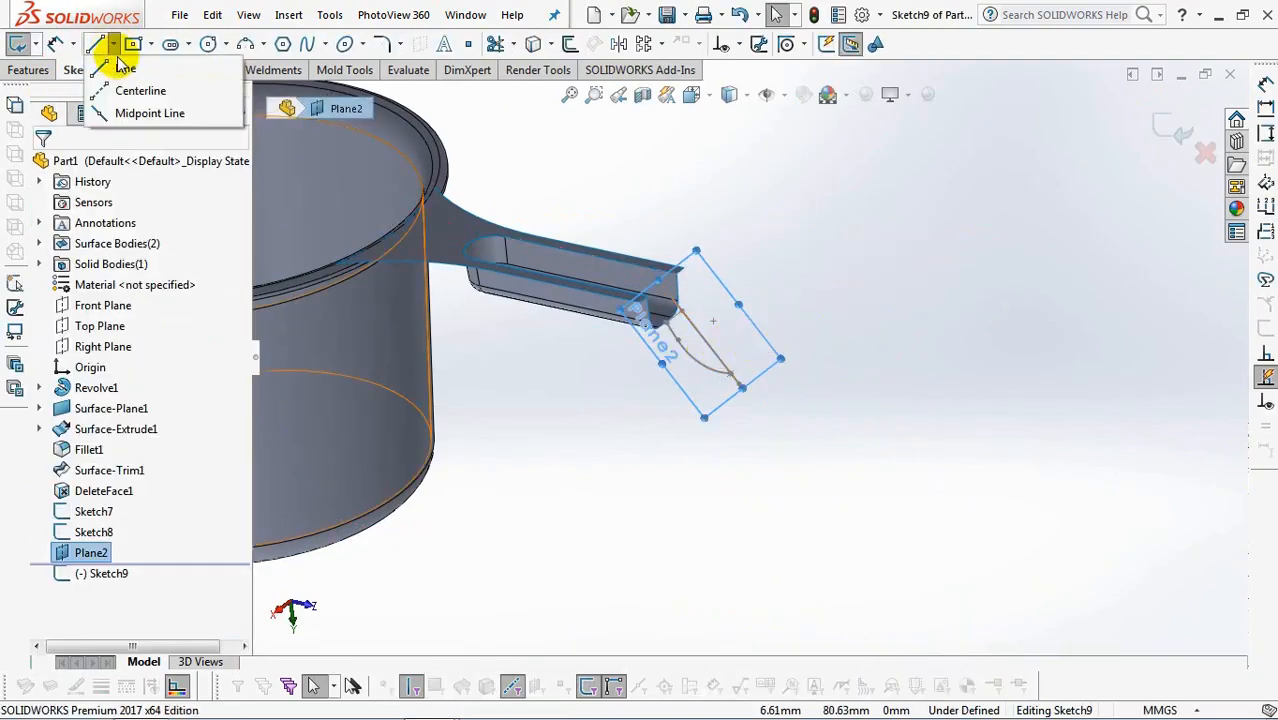
{"action": "left_click", "coordinate": [110, 45]}
{"action": "scroll", "coordinate": [428, 420], "scroll_direction": "down", "scroll_amount": 2}
{"action": "scroll", "coordinate": [593, 378], "scroll_direction": "down", "scroll_amount": 3}
{"action": "left_click", "coordinate": [815, 270]}
{"action": "left_click", "coordinate": [897, 208]}
{"action": "right_click", "coordinate": [897, 208]}
{"action": "left_click", "coordinate": [943, 222]}
Sketch a centerpoint arc centred on the sloping line, running between the two ends of the construction midpoint line.
{"action": "left_click", "coordinate": [262, 44]}
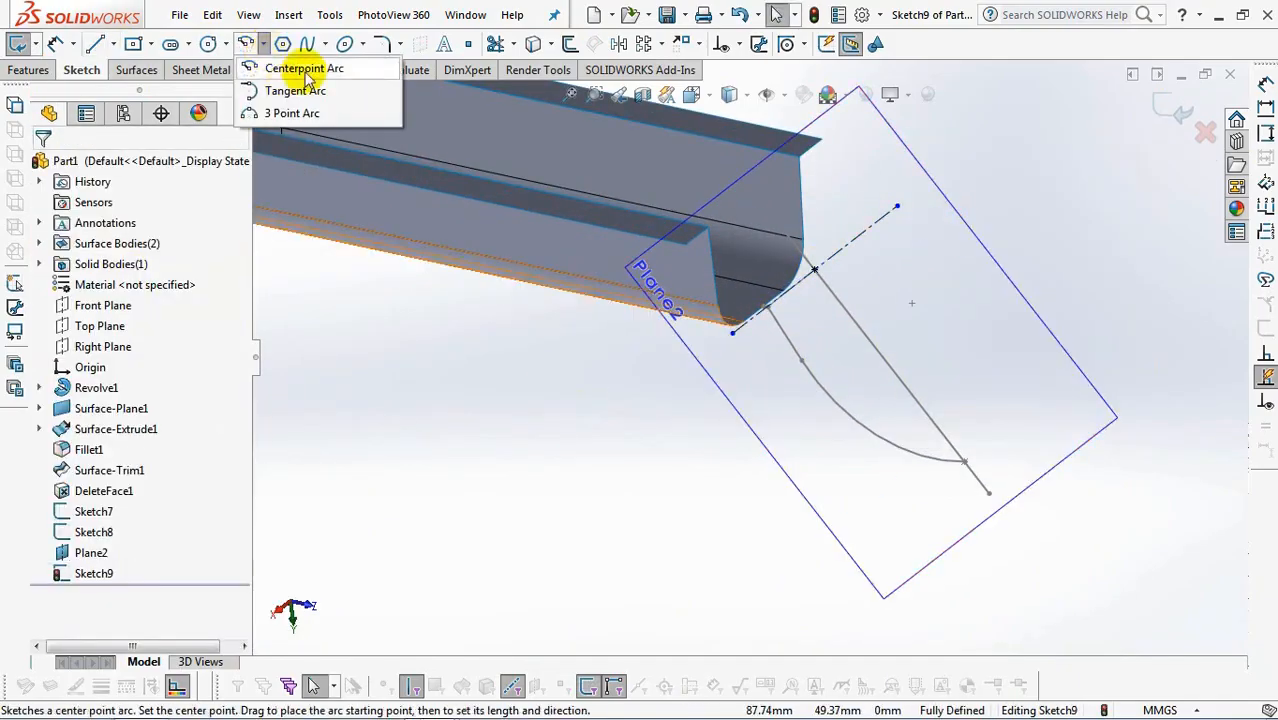
{"action": "left_click", "coordinate": [305, 69]}
{"action": "middle_click_drag", "start_coordinate": [467, 403], "coordinate": [780, 430]}
{"action": "left_click", "coordinate": [812, 294]}
{"action": "left_click", "coordinate": [670, 392]}
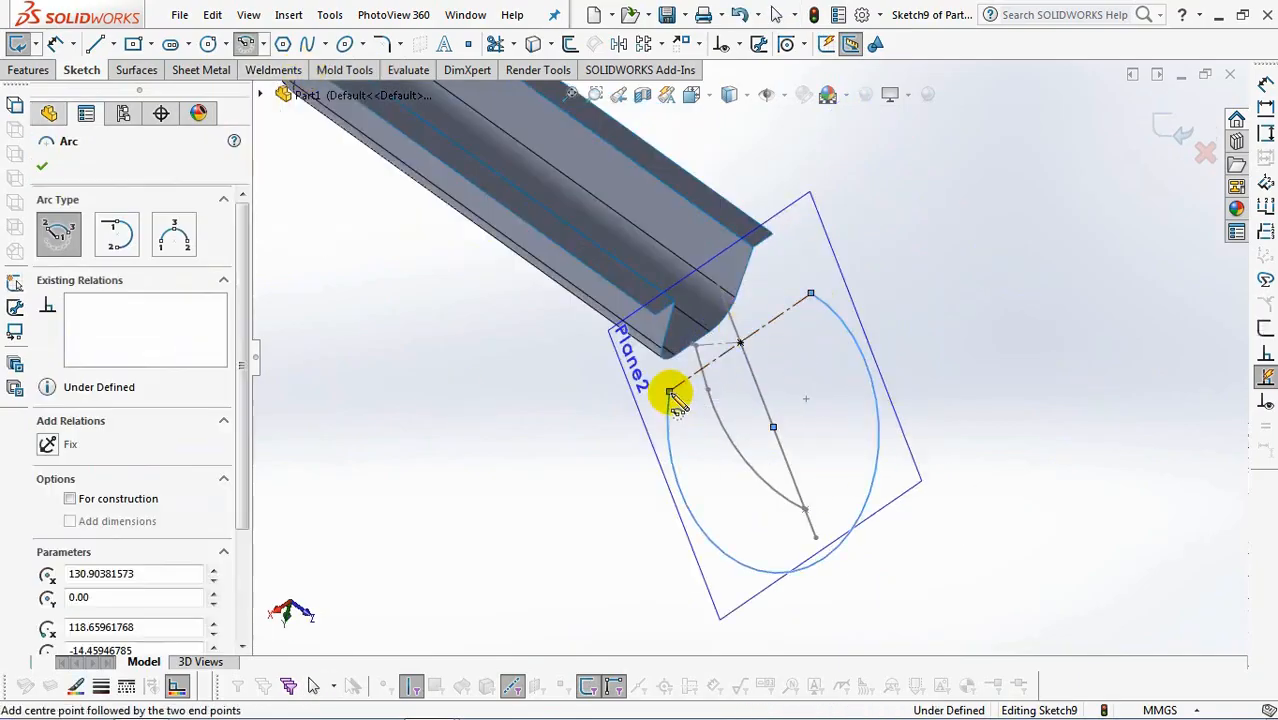
{"action": "right_click", "coordinate": [672, 395]}
{"action": "left_click", "coordinate": [716, 405]}
Place the arc's centre at the sloping line's midpoint and make the arc coincident with the point near that line's lower end.
{"action": "left_click", "coordinate": [732, 44]}
{"action": "left_click", "coordinate": [772, 88]}
{"action": "left_click", "coordinate": [775, 431]}
{"action": "left_click", "coordinate": [764, 405]}
{"action": "left_click", "coordinate": [50, 473]}
{"action": "left_click", "coordinate": [805, 509]}
{"action": "left_click", "coordinate": [819, 519]}
{"action": "left_click", "coordinate": [47, 491]}
{"action": "left_click", "coordinate": [42, 166]}
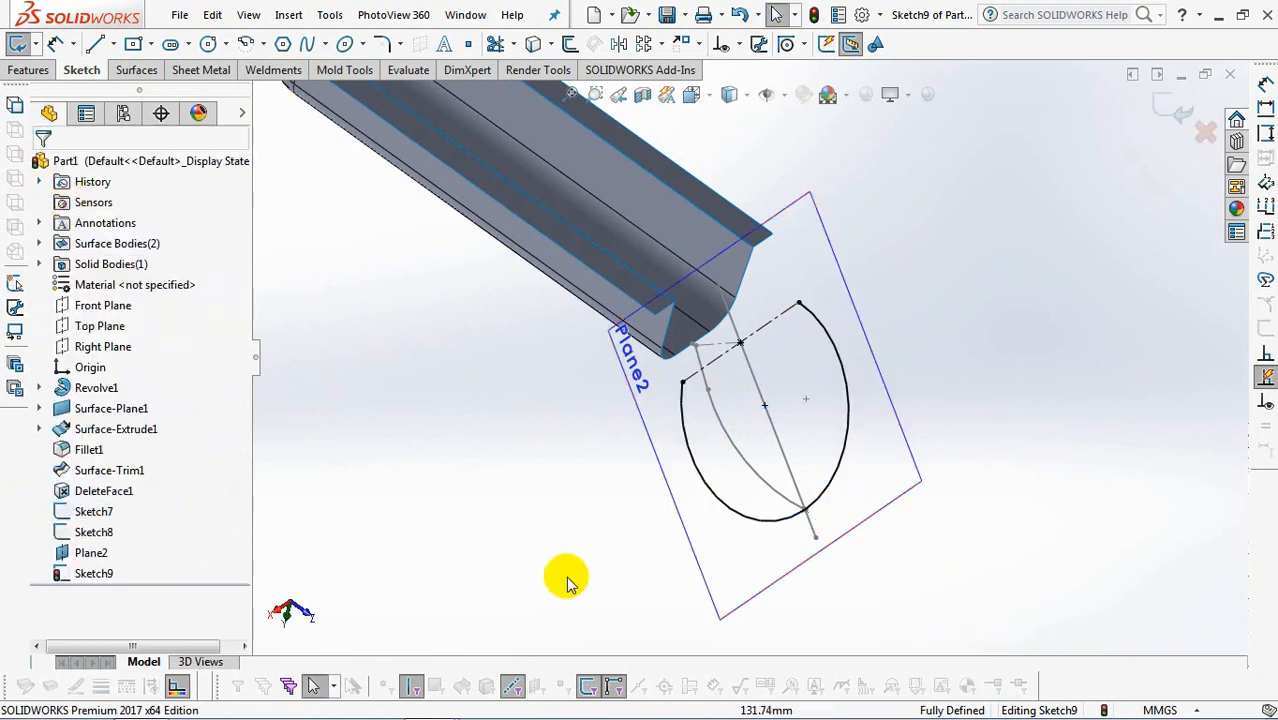
Split the large arc with Split Entities at the point where it meets the sloping line's lower end.
{"action": "left_click", "coordinate": [835, 487]}
{"action": "right_click", "coordinate": [835, 487]}
{"action": "mouse_move", "coordinate": [919, 675]}
{"action": "left_click", "coordinate": [1121, 676]}
{"action": "scroll", "coordinate": [872, 562], "scroll_direction": "down", "scroll_amount": 4}
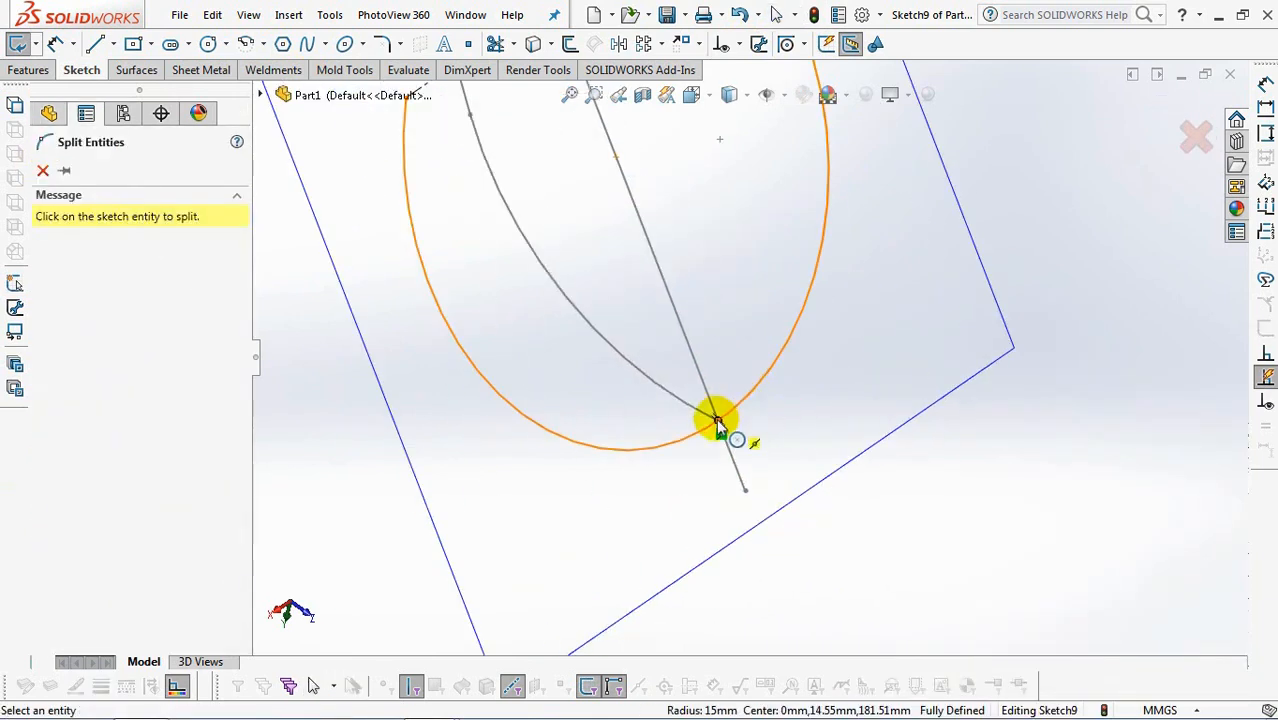
{"action": "left_click", "coordinate": [718, 423]}
{"action": "left_click", "coordinate": [566, 358]}
{"action": "scroll", "coordinate": [570, 366], "scroll_direction": "up", "scroll_amount": 4}
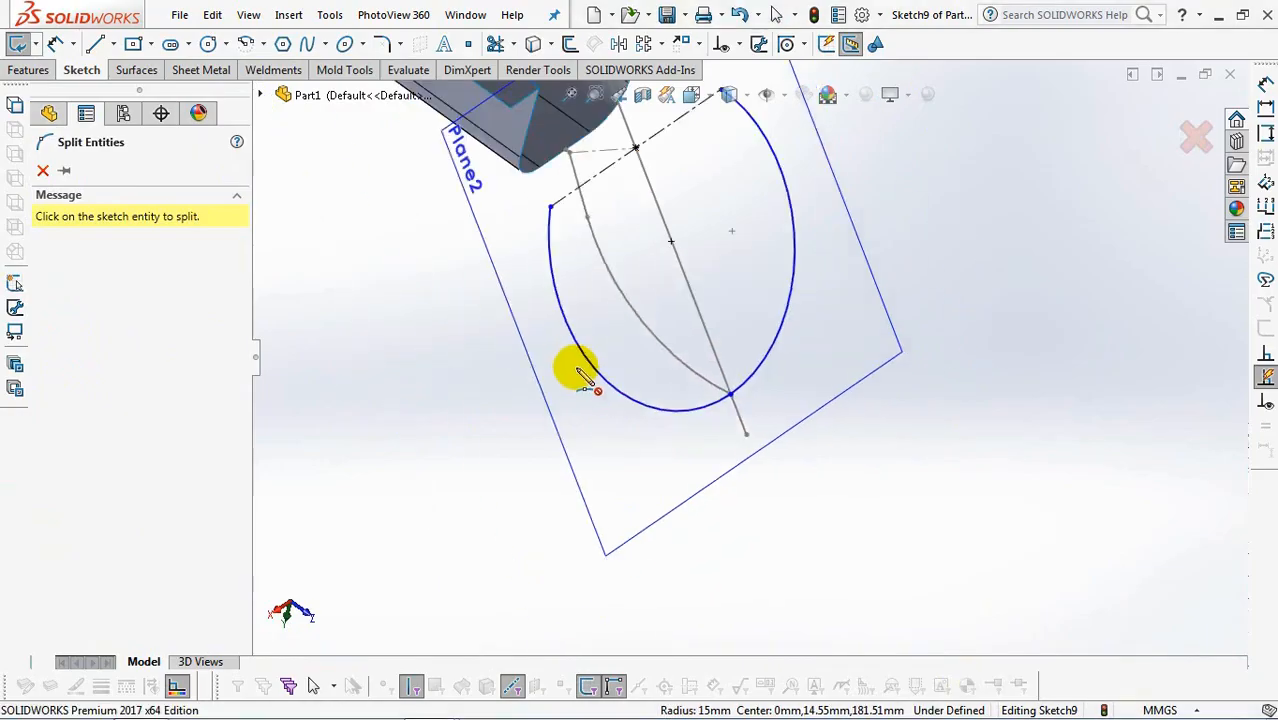
Dimension the split arc's radius as 15 mm.
{"action": "left_click", "coordinate": [55, 43]}
{"action": "left_click", "coordinate": [778, 345]}
{"action": "left_click", "coordinate": [945, 302]}
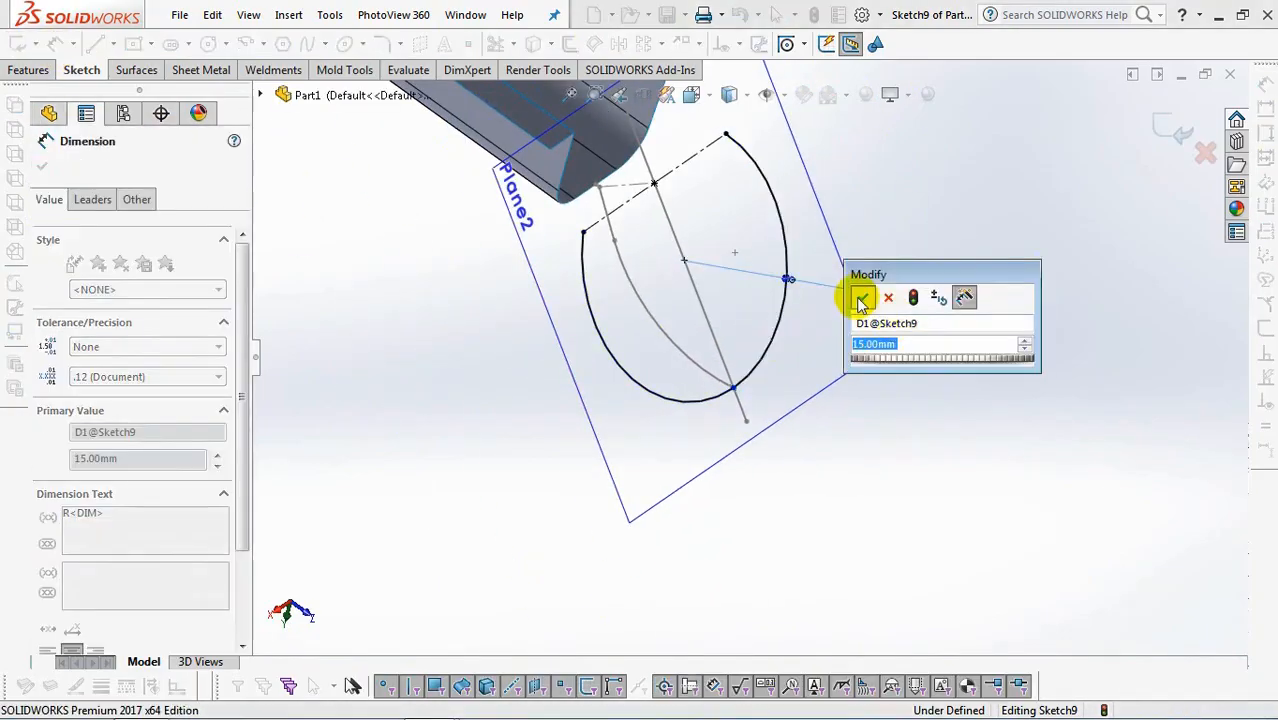
{"action": "left_click", "coordinate": [858, 296]}
{"action": "right_click", "coordinate": [905, 217]}
{"action": "left_click", "coordinate": [949, 279]}
Make the arc's split point coincident with the sloping line and exit the sketch.
{"action": "left_click", "coordinate": [739, 45]}
{"action": "left_click", "coordinate": [768, 91]}
{"action": "left_click", "coordinate": [733, 386]}
{"action": "left_click", "coordinate": [740, 405]}
{"action": "left_click", "coordinate": [48, 490]}
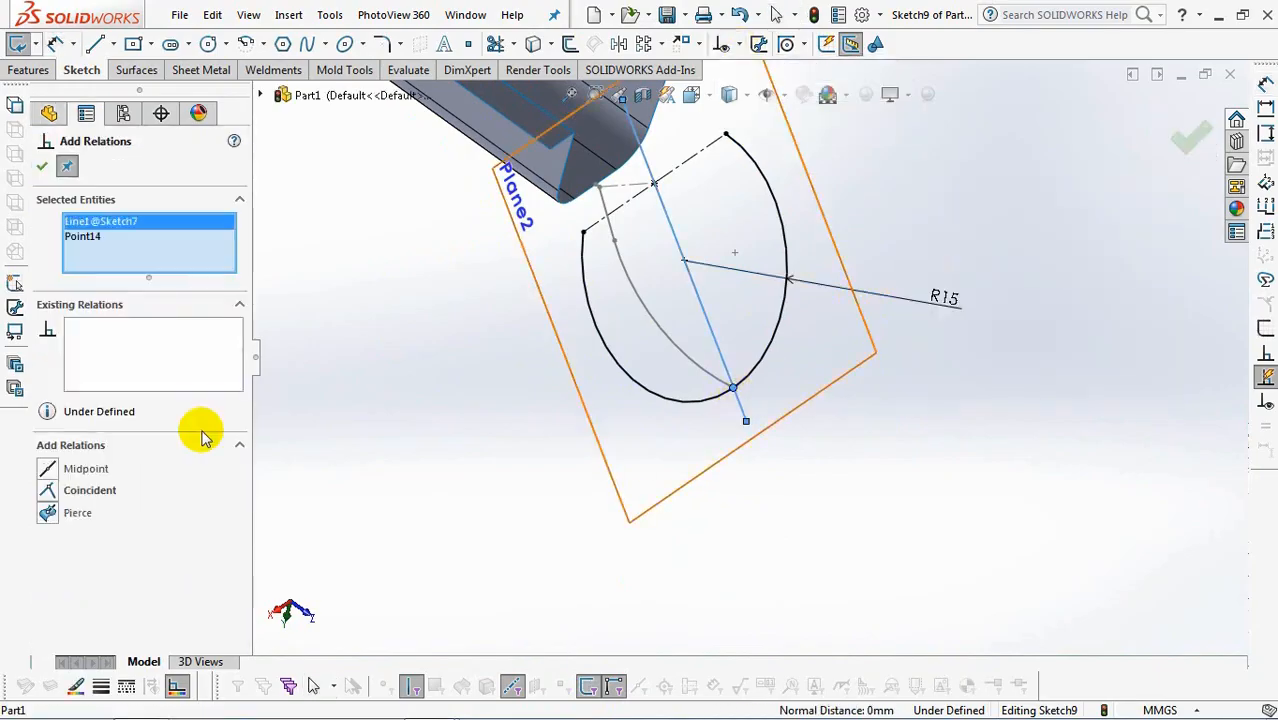
{"action": "left_click", "coordinate": [41, 170]}
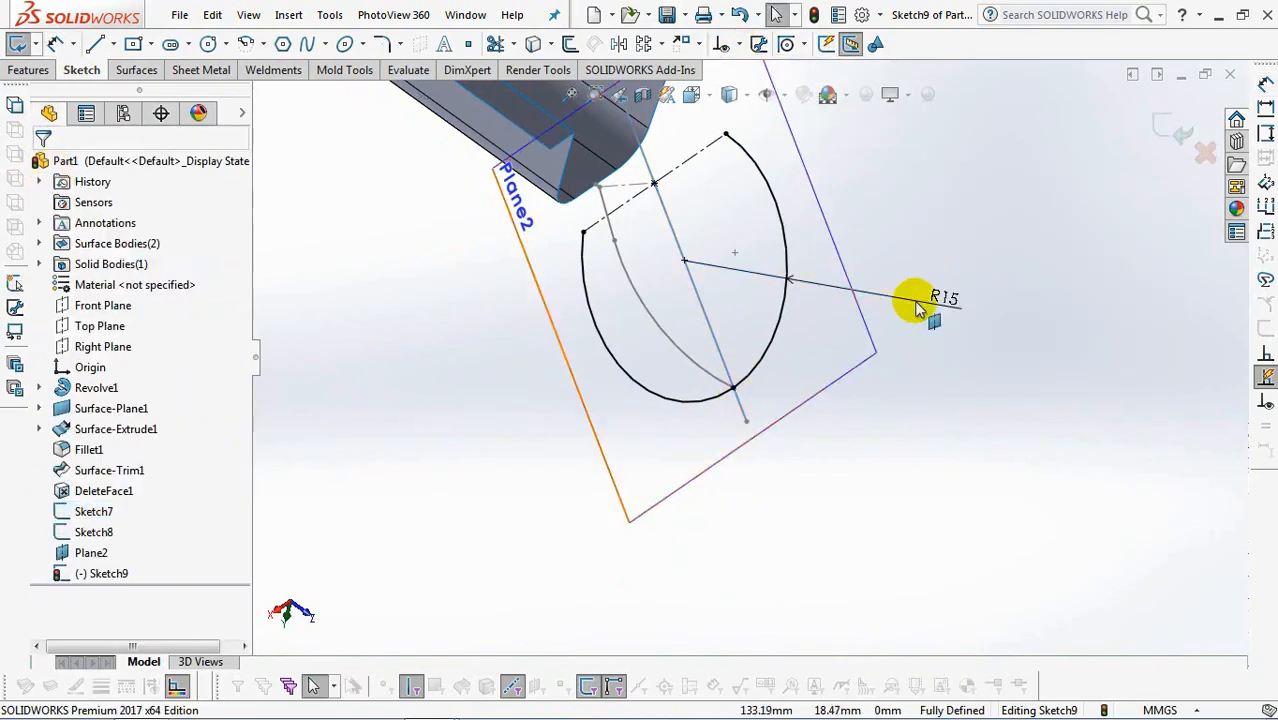
{"action": "left_click", "coordinate": [1172, 137]}
Loft a surface from one half of the split arc, through the curved side-profile sketch, to the arc's other half.
{"action": "left_click", "coordinate": [137, 71]}
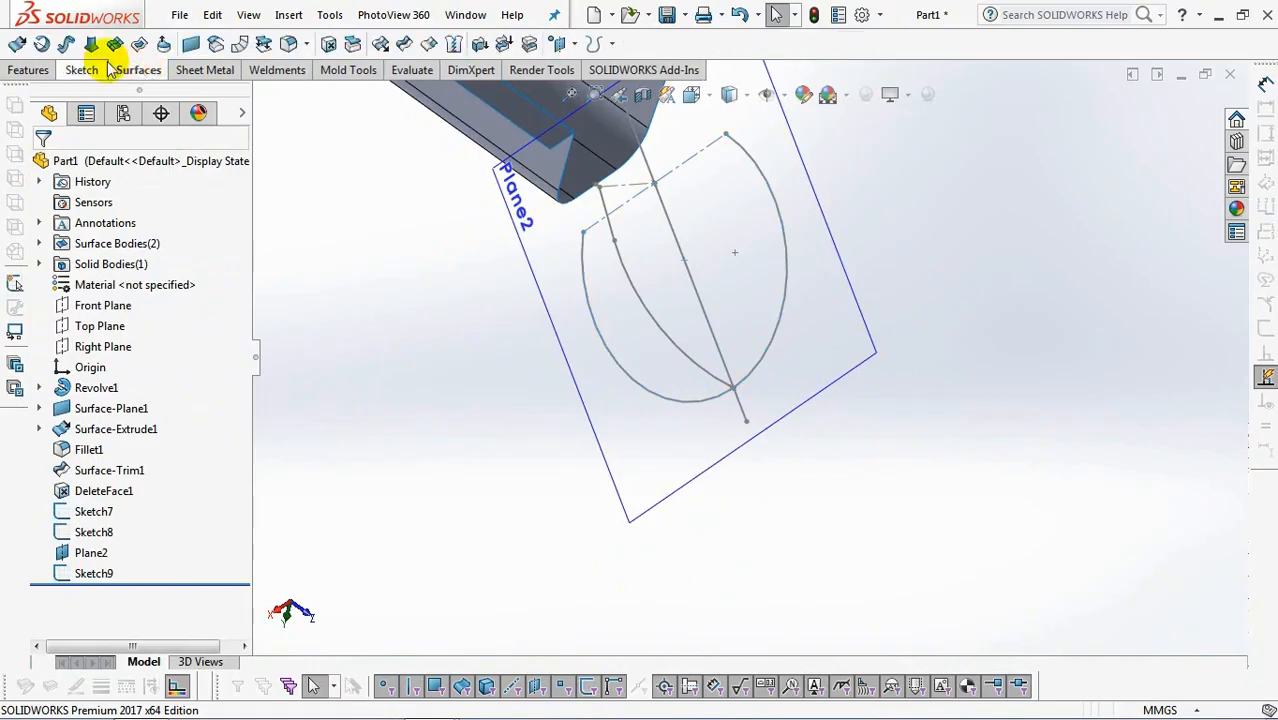
{"action": "left_click", "coordinate": [97, 47]}
{"action": "right_click", "coordinate": [950, 266]}
{"action": "left_click", "coordinate": [977, 322]}
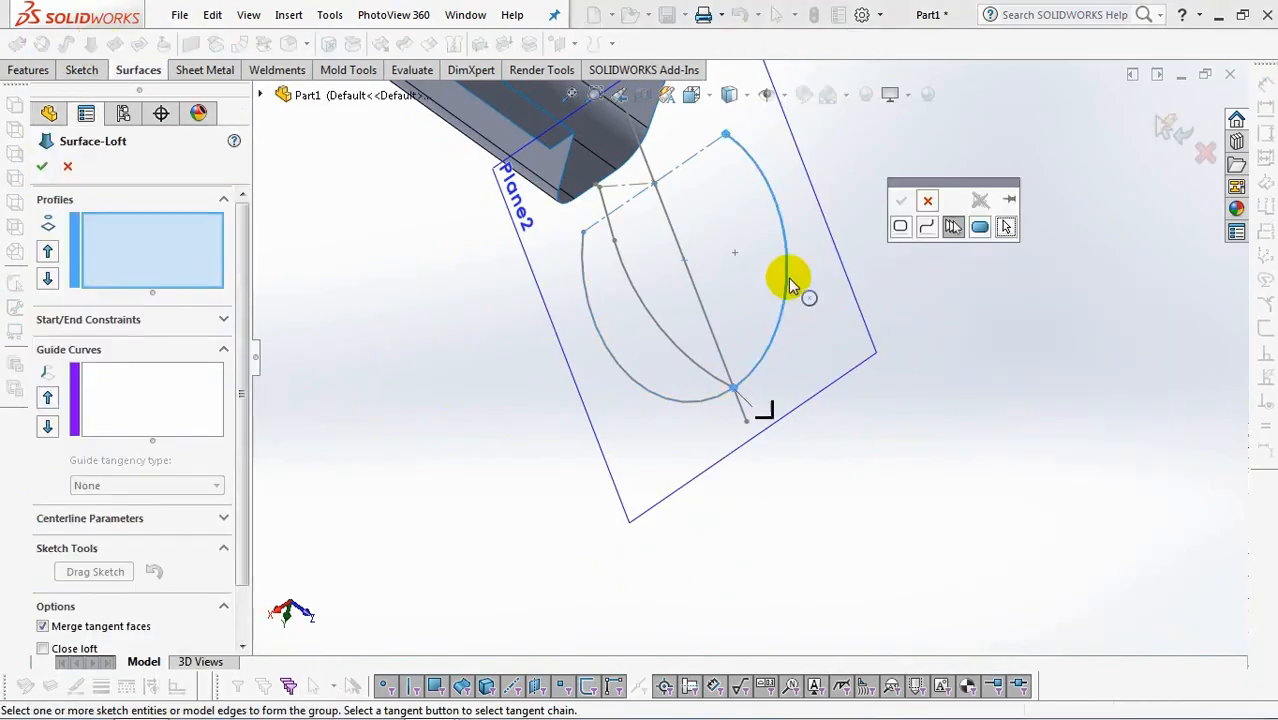
{"action": "left_click", "coordinate": [787, 279]}
{"action": "right_click", "coordinate": [787, 279]}
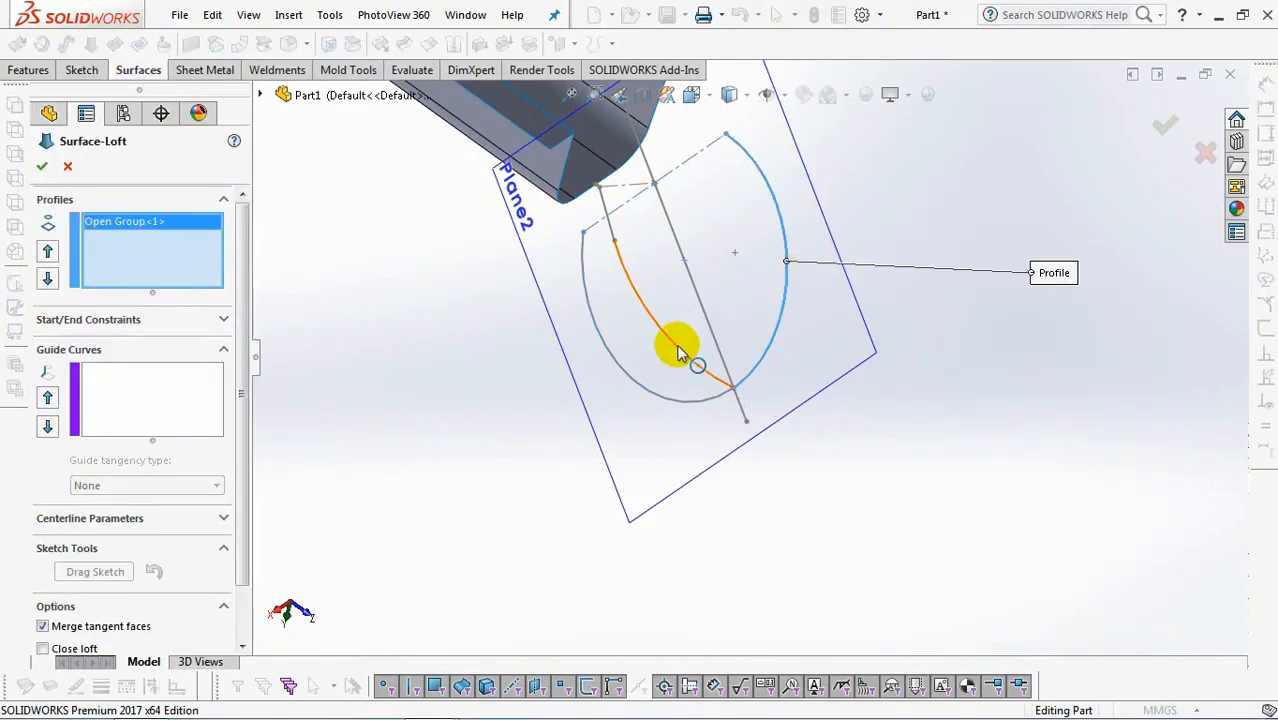
{"action": "left_click", "coordinate": [677, 352]}
{"action": "right_click", "coordinate": [435, 330]}
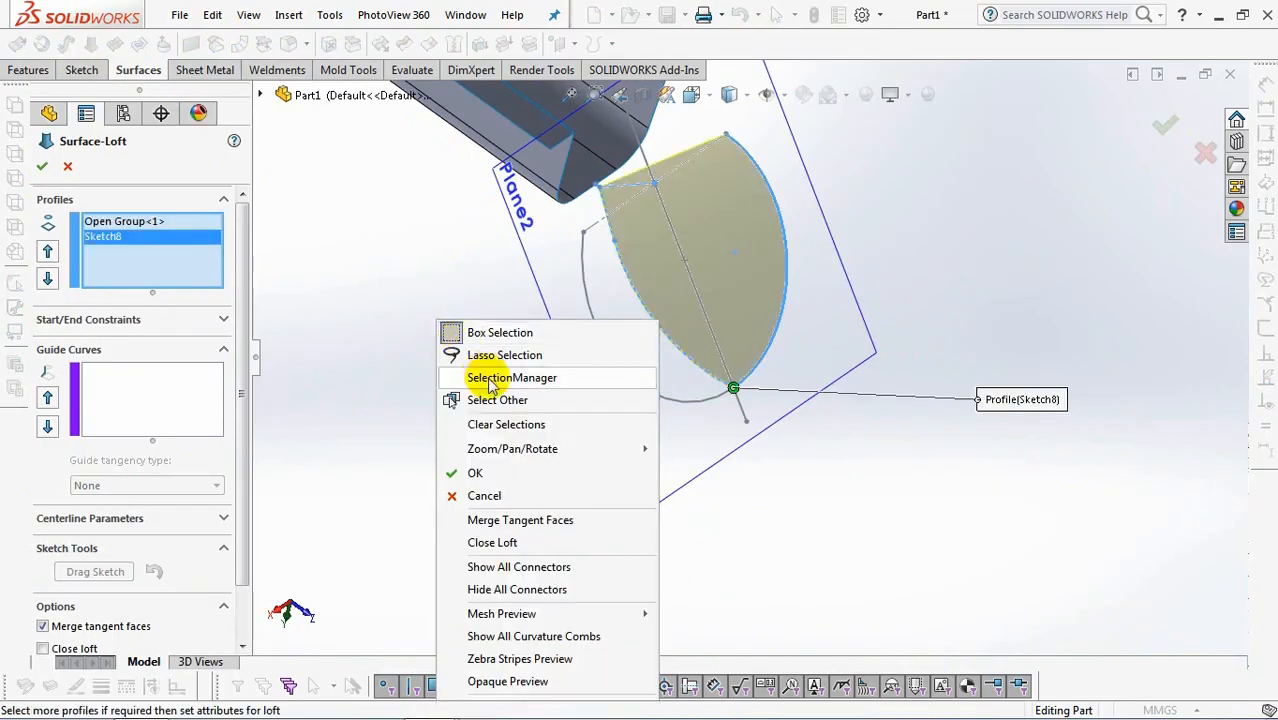
{"action": "left_click", "coordinate": [491, 374]}
{"action": "left_click", "coordinate": [645, 398]}
{"action": "right_click", "coordinate": [647, 397]}
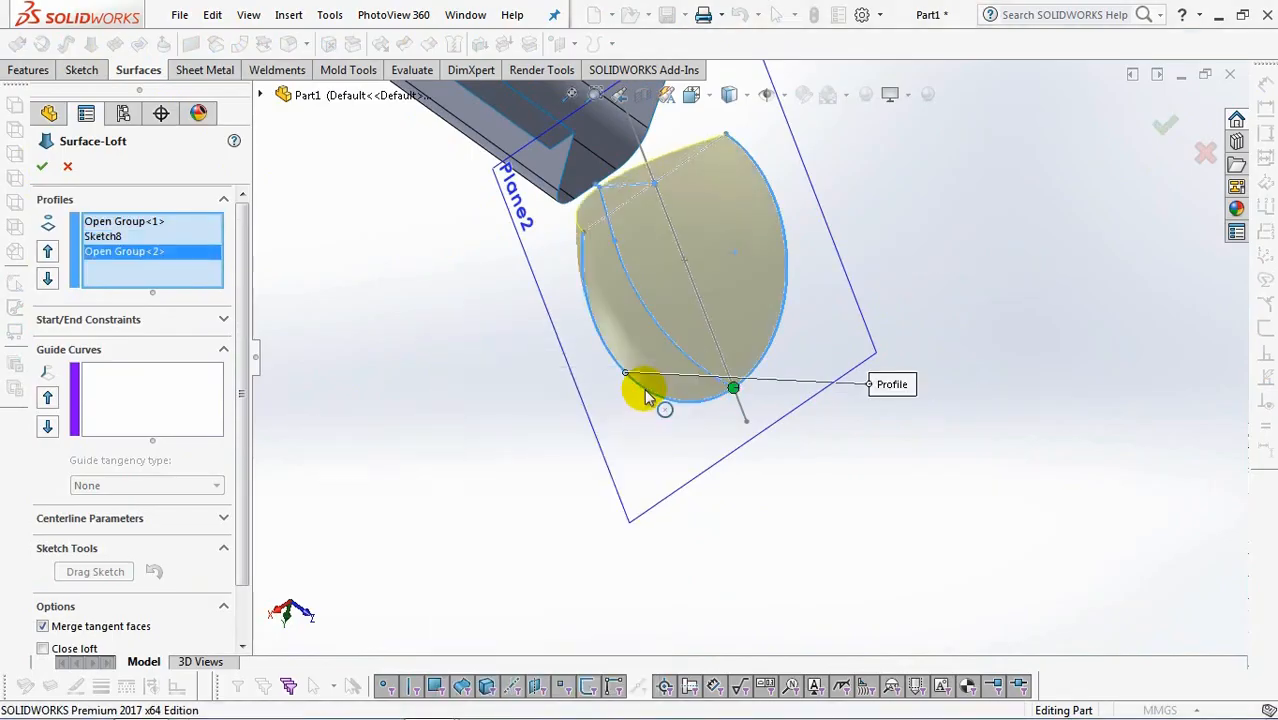
{"action": "left_click", "coordinate": [1163, 130]}
Extend the lofted scoop's open upper edge by 10 mm toward the handle with Extend Surface.
{"action": "left_click", "coordinate": [399, 43]}
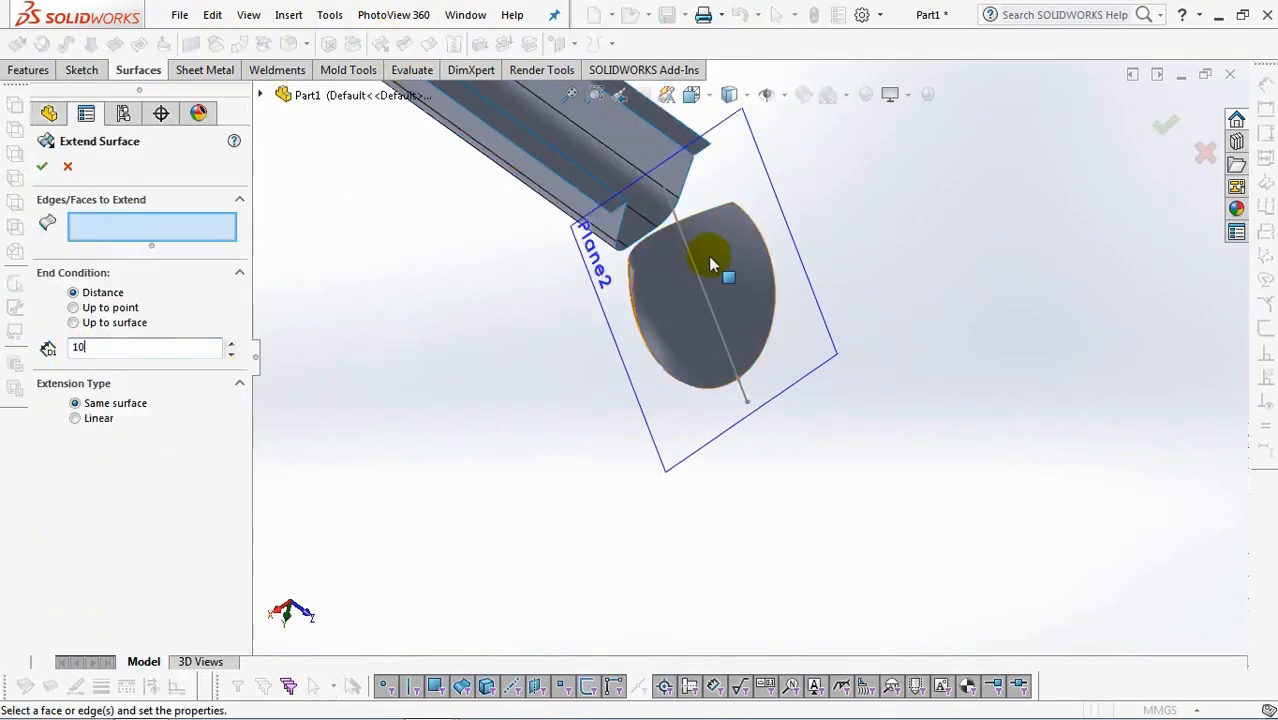
{"action": "left_click", "coordinate": [711, 210]}
{"action": "right_click", "coordinate": [711, 210]}
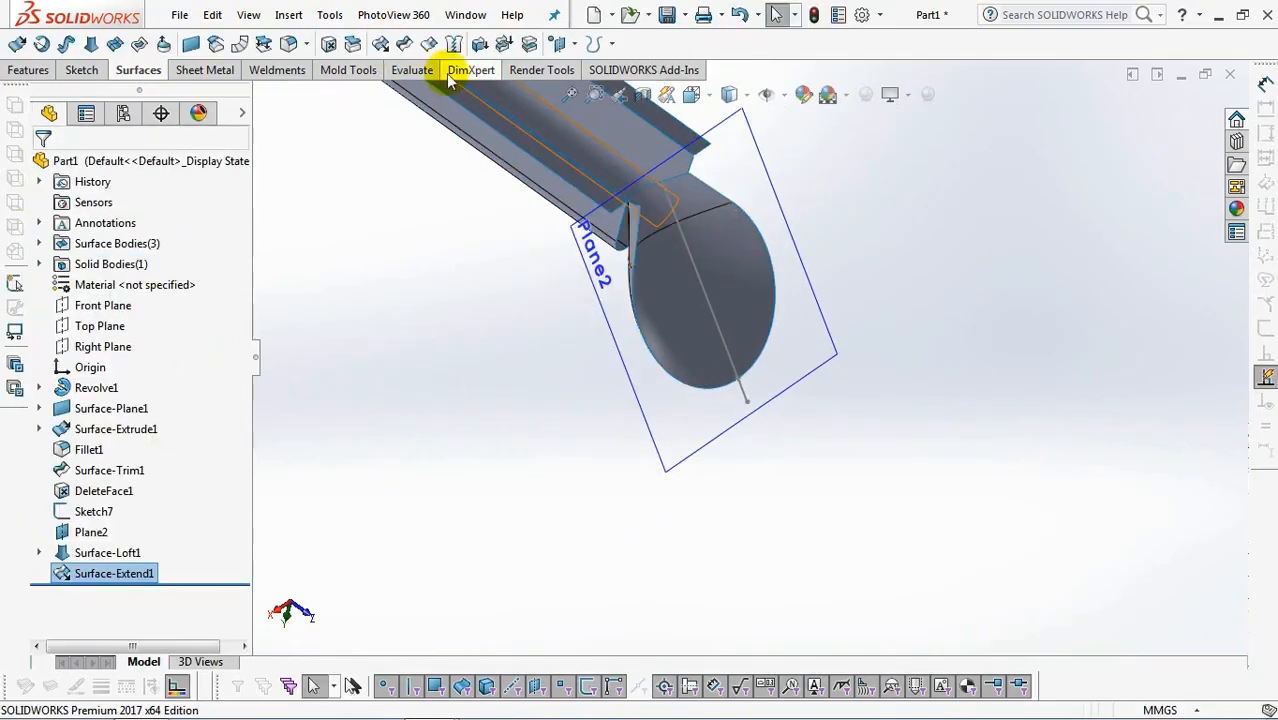
{"action": "left_click", "coordinate": [371, 220]}
{"action": "left_click", "coordinate": [381, 40]}
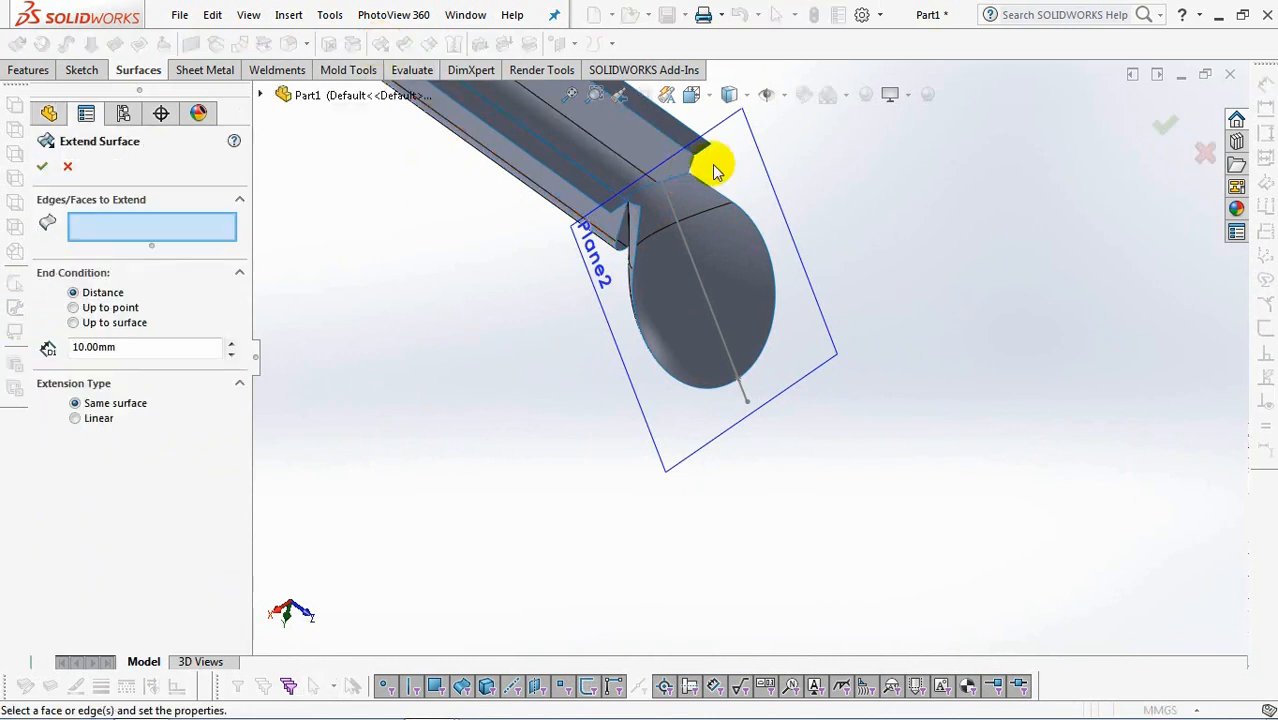
{"action": "scroll", "coordinate": [700, 171], "scroll_direction": "down", "scroll_amount": 3}
{"action": "key", "text": "Escape"}
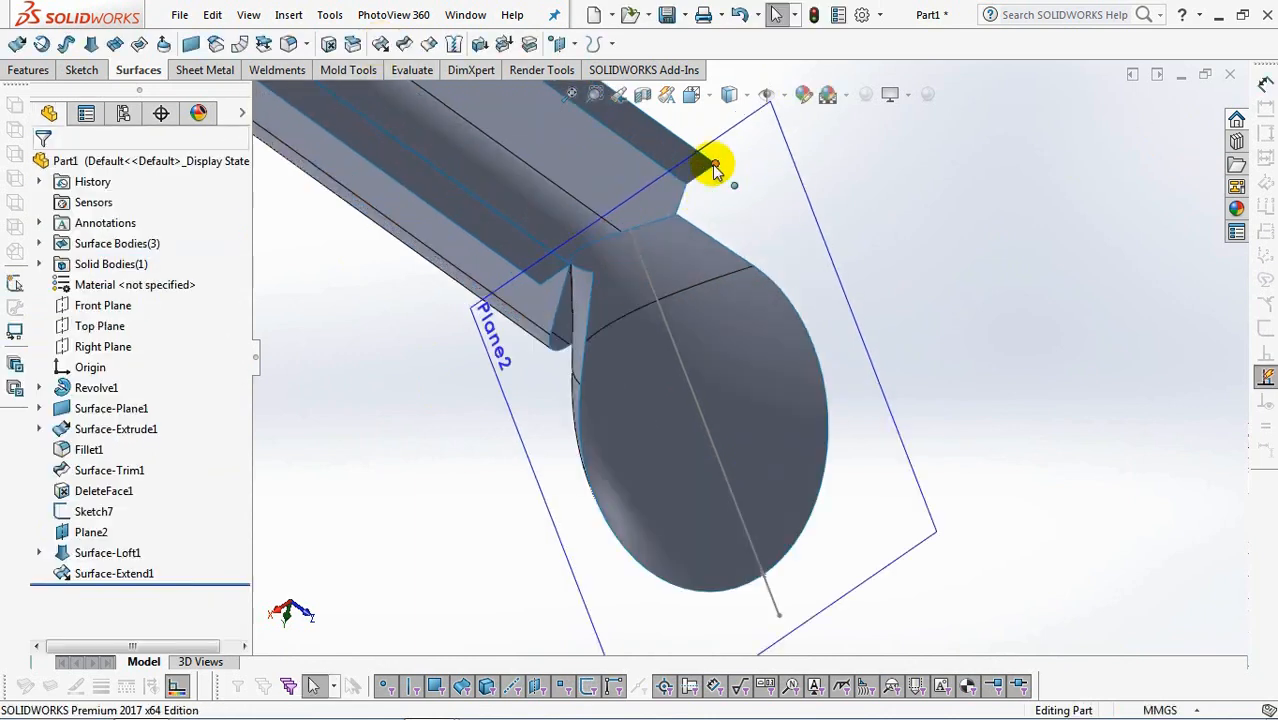
Extend the tangent chain of edges at the handle channel's open end by 10 mm into the scoop.
{"action": "left_click", "coordinate": [381, 43]}
{"action": "left_click", "coordinate": [559, 313]}
{"action": "right_click", "coordinate": [567, 297]}
{"action": "left_click", "coordinate": [617, 440]}
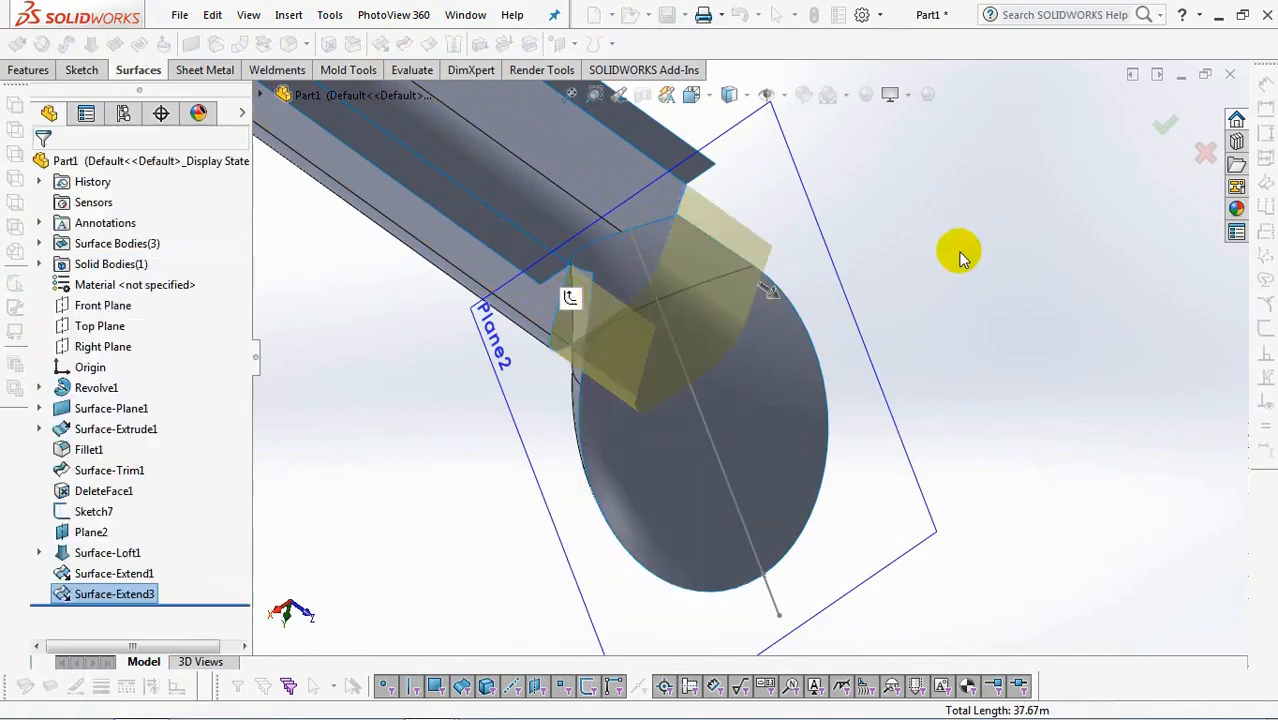
Trim the extended channel and scoop surfaces mutually, removing the overlapping piece of each past their intersection.
{"action": "left_click", "coordinate": [404, 45]}
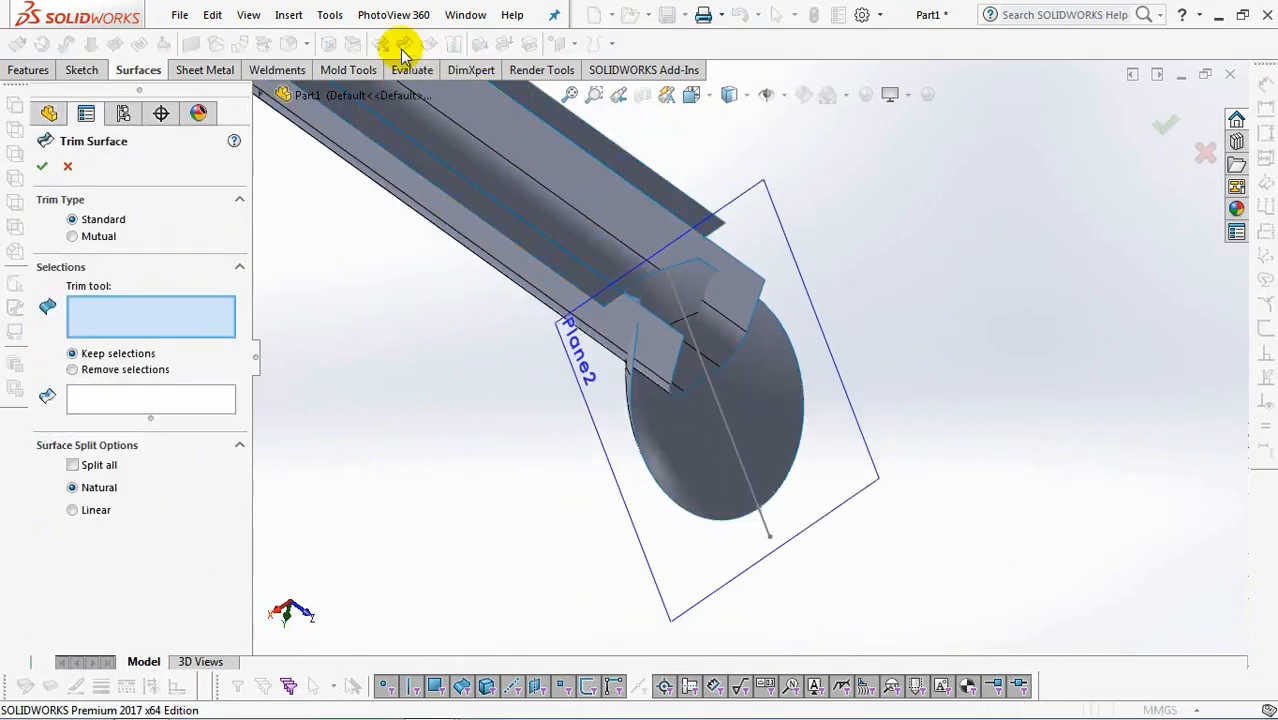
{"action": "left_click", "coordinate": [72, 236]}
{"action": "left_click", "coordinate": [683, 372]}
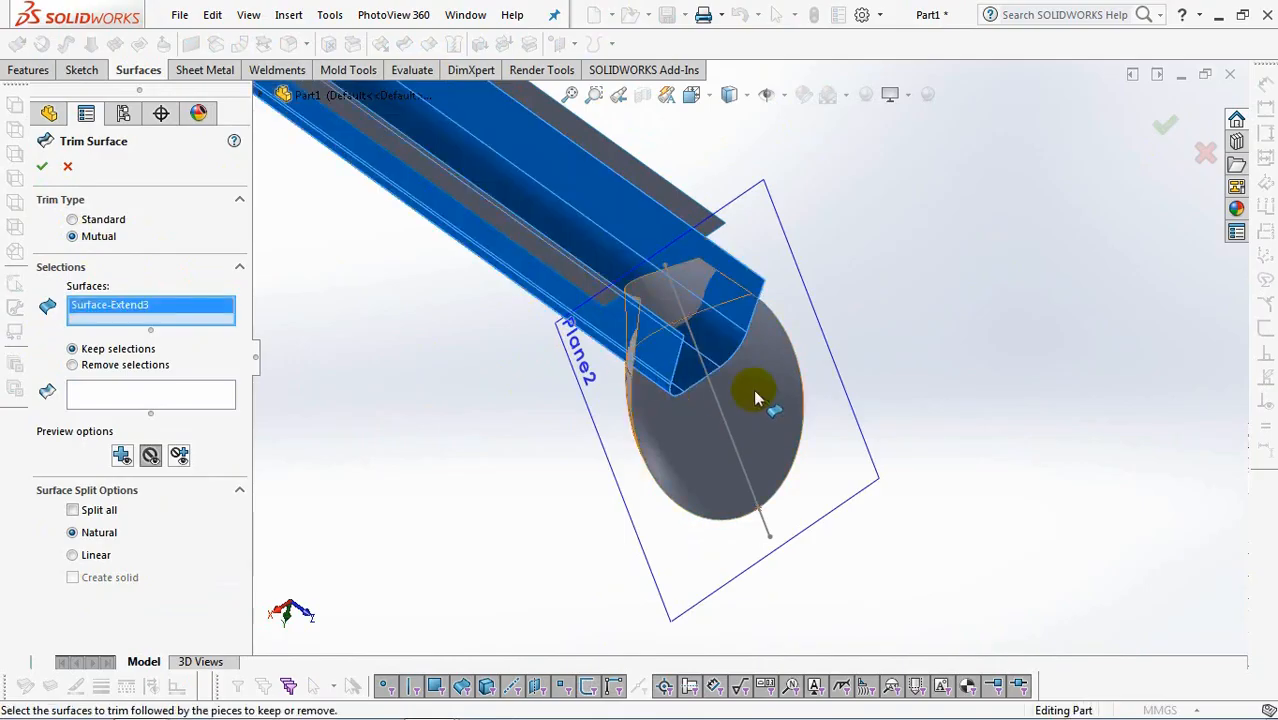
{"action": "left_click", "coordinate": [643, 435]}
{"action": "left_click", "coordinate": [72, 380]}
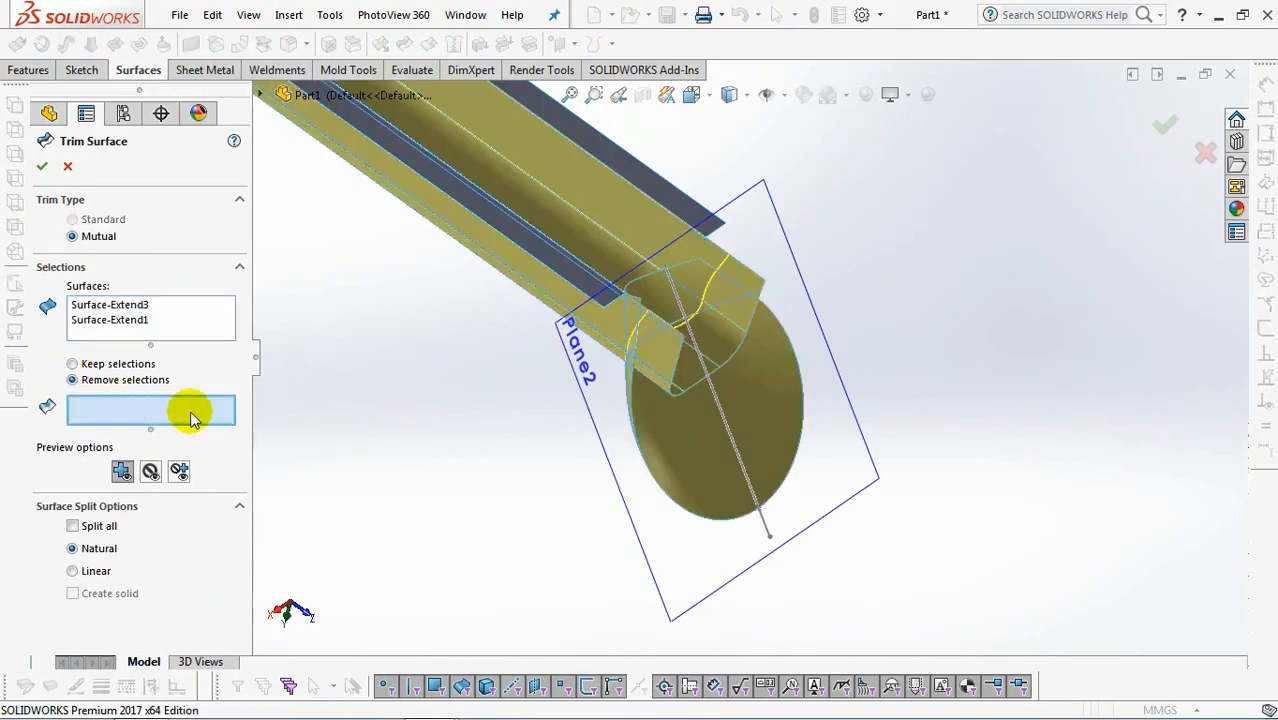
{"action": "left_click", "coordinate": [668, 303]}
{"action": "left_click", "coordinate": [669, 302]}
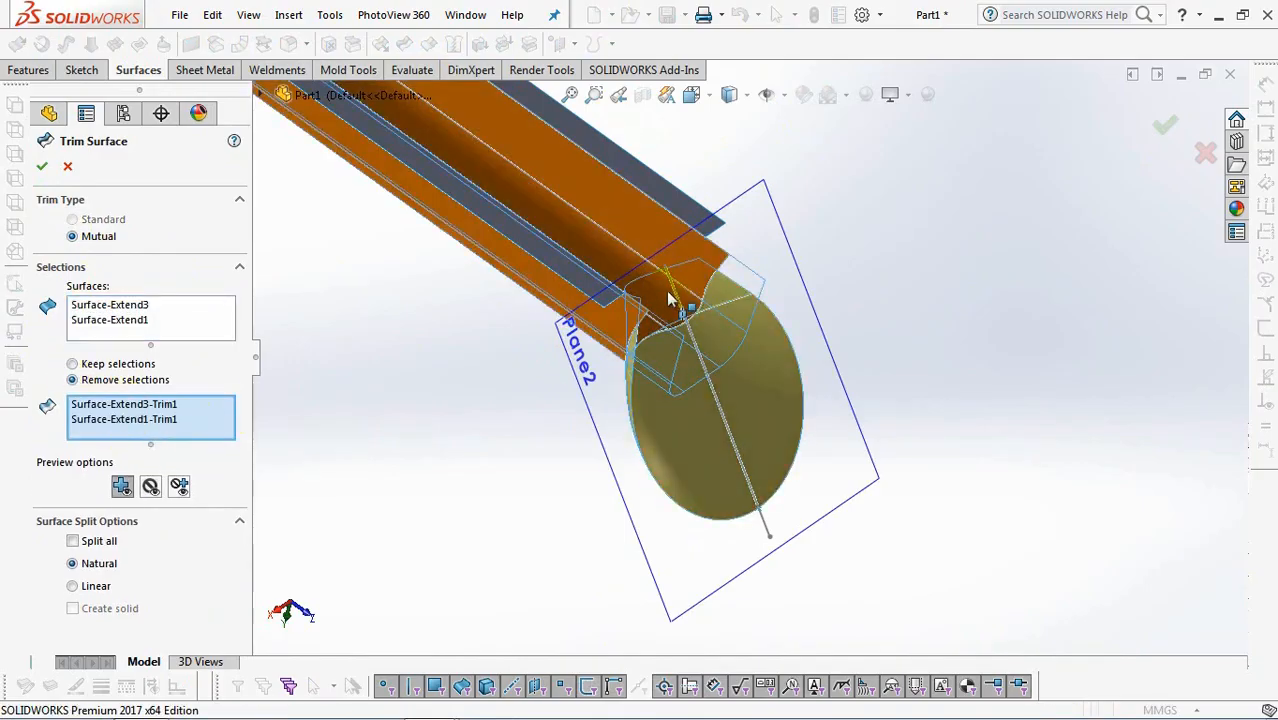
{"action": "middle_click_drag", "start_coordinate": [669, 299], "coordinate": [585, 289]}
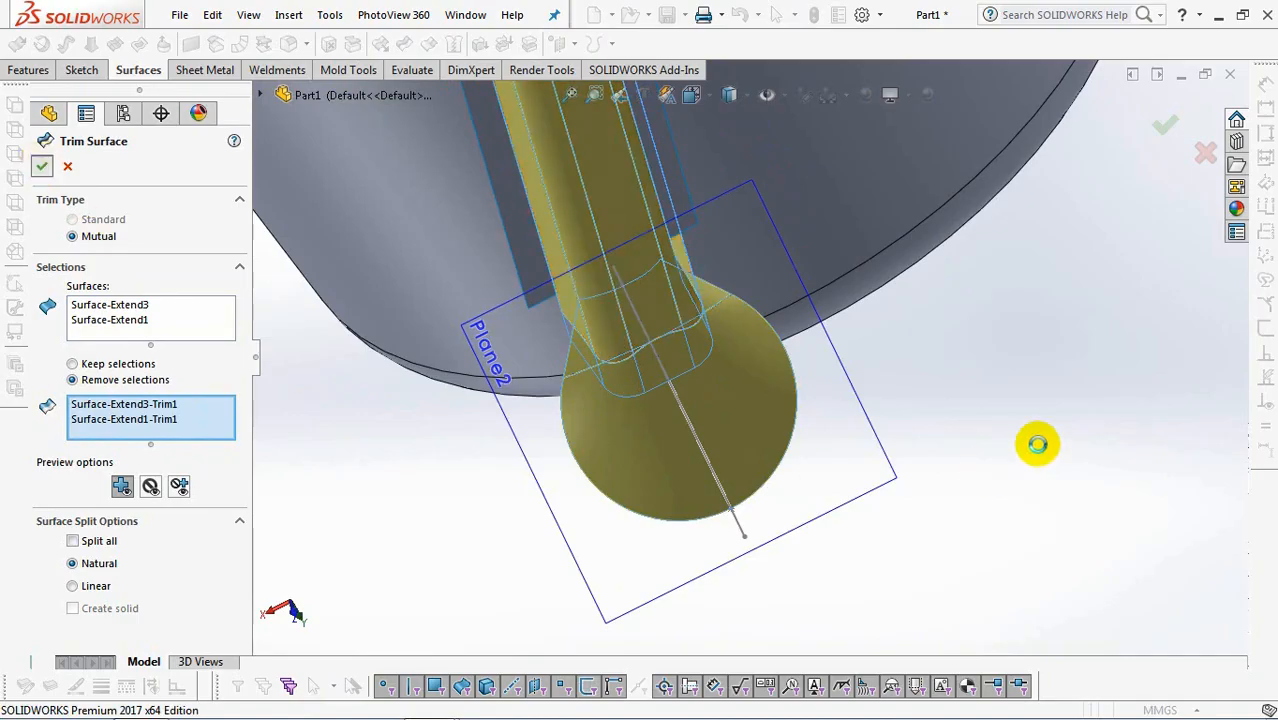
{"action": "middle_click_drag", "start_coordinate": [1028, 462], "coordinate": [944, 488]}
Sketch on the Right Plane a three-point arc of about 10 mm radius from the channel's upper edge to the scoop's sloping line.
{"action": "scroll", "coordinate": [944, 488], "scroll_direction": "up", "scroll_amount": 4}
{"action": "scroll", "coordinate": [1068, 249], "scroll_direction": "down", "scroll_amount": 3}
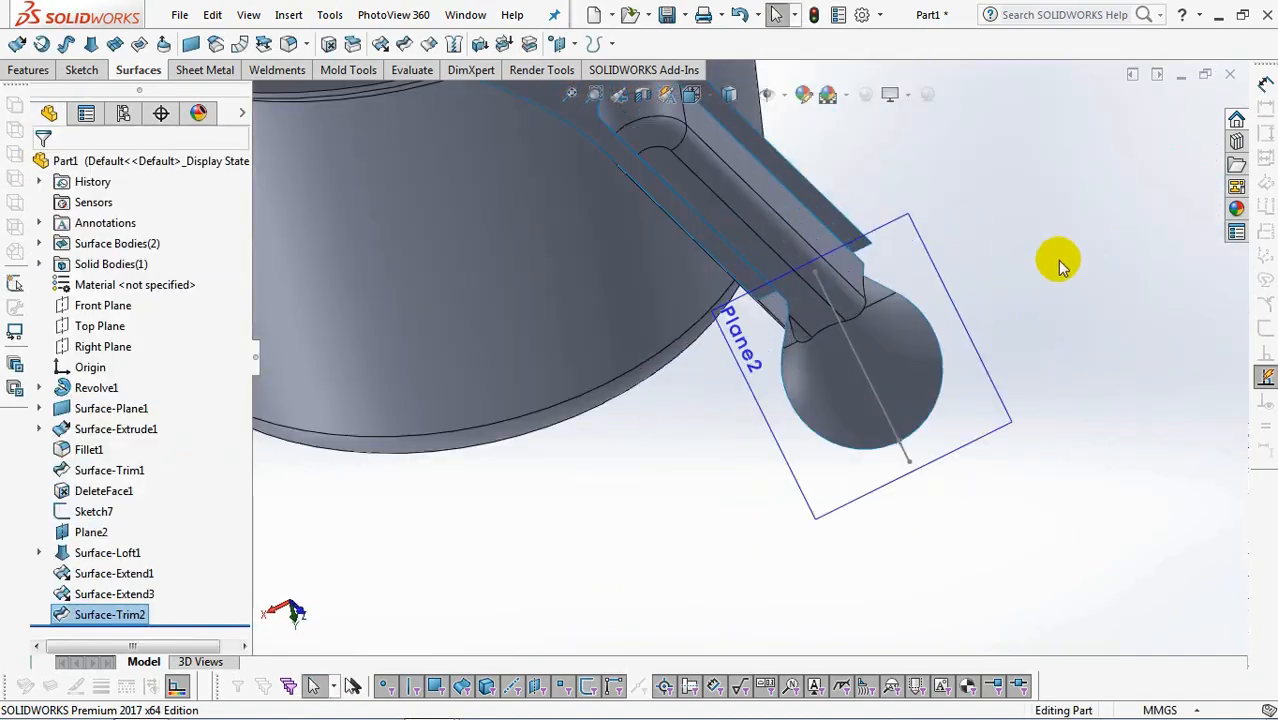
{"action": "scroll", "coordinate": [1078, 322], "scroll_direction": "up", "scroll_amount": 4}
{"action": "middle_click_drag", "start_coordinate": [599, 496], "coordinate": [650, 471]}
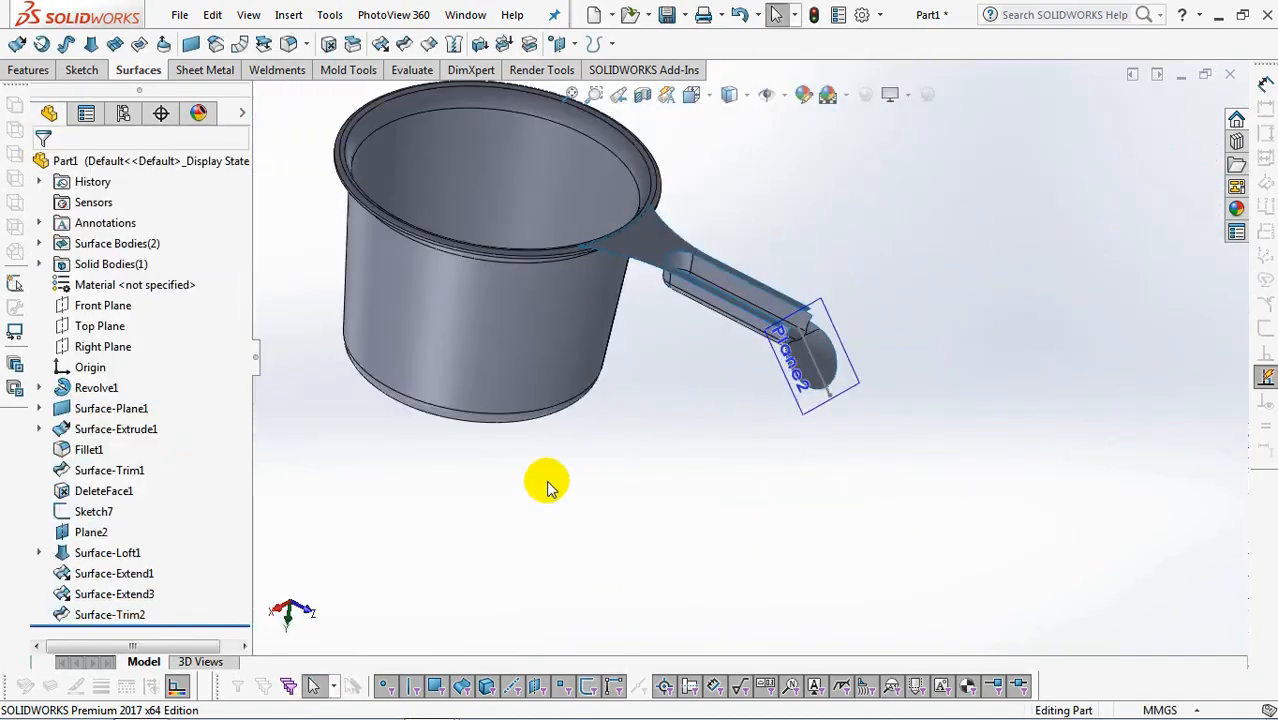
{"action": "left_click", "coordinate": [125, 345]}
{"action": "left_click", "coordinate": [122, 320]}
{"action": "left_click", "coordinate": [693, 94]}
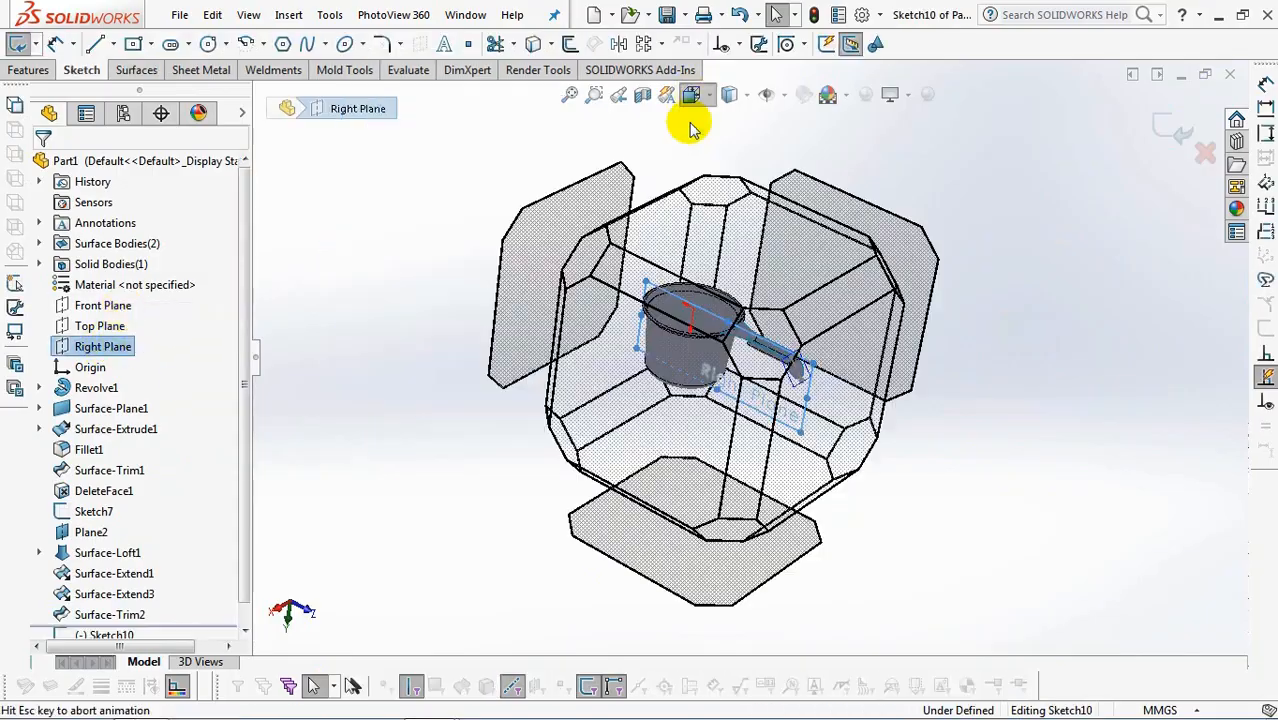
{"action": "left_click", "coordinate": [633, 417]}
{"action": "scroll", "coordinate": [961, 265], "scroll_direction": "down", "scroll_amount": 5}
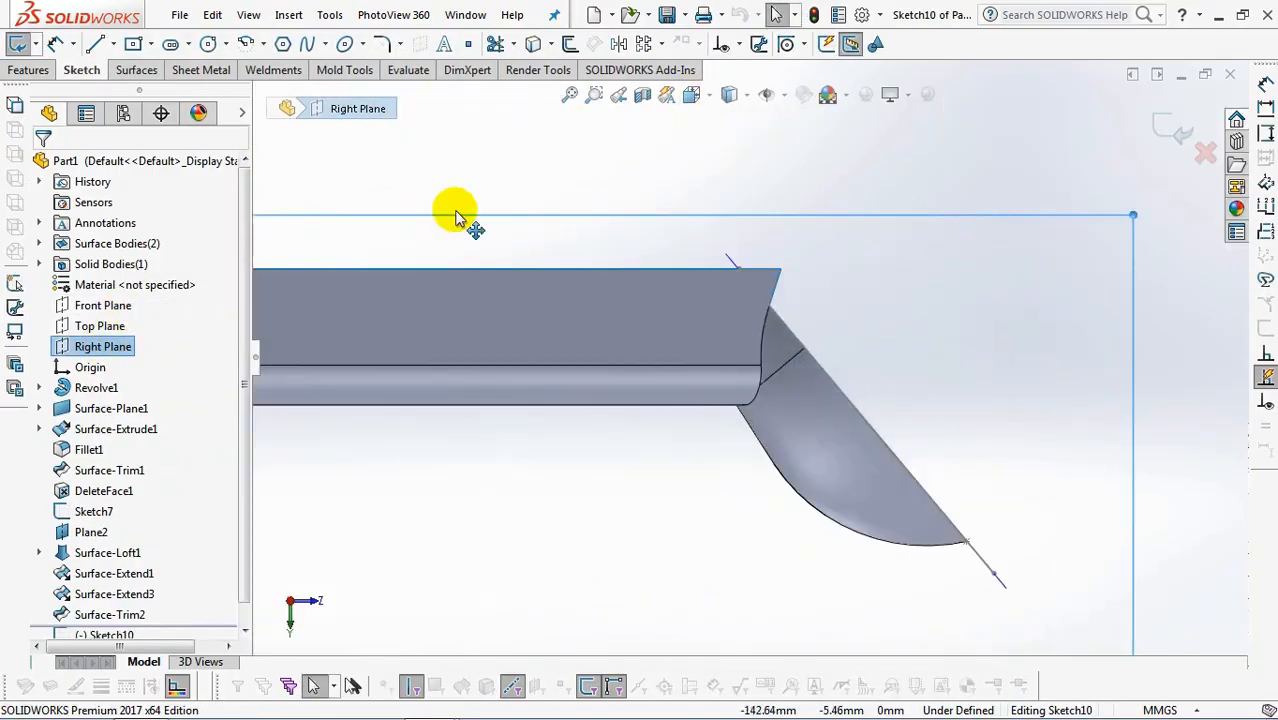
{"action": "left_click", "coordinate": [291, 115]}
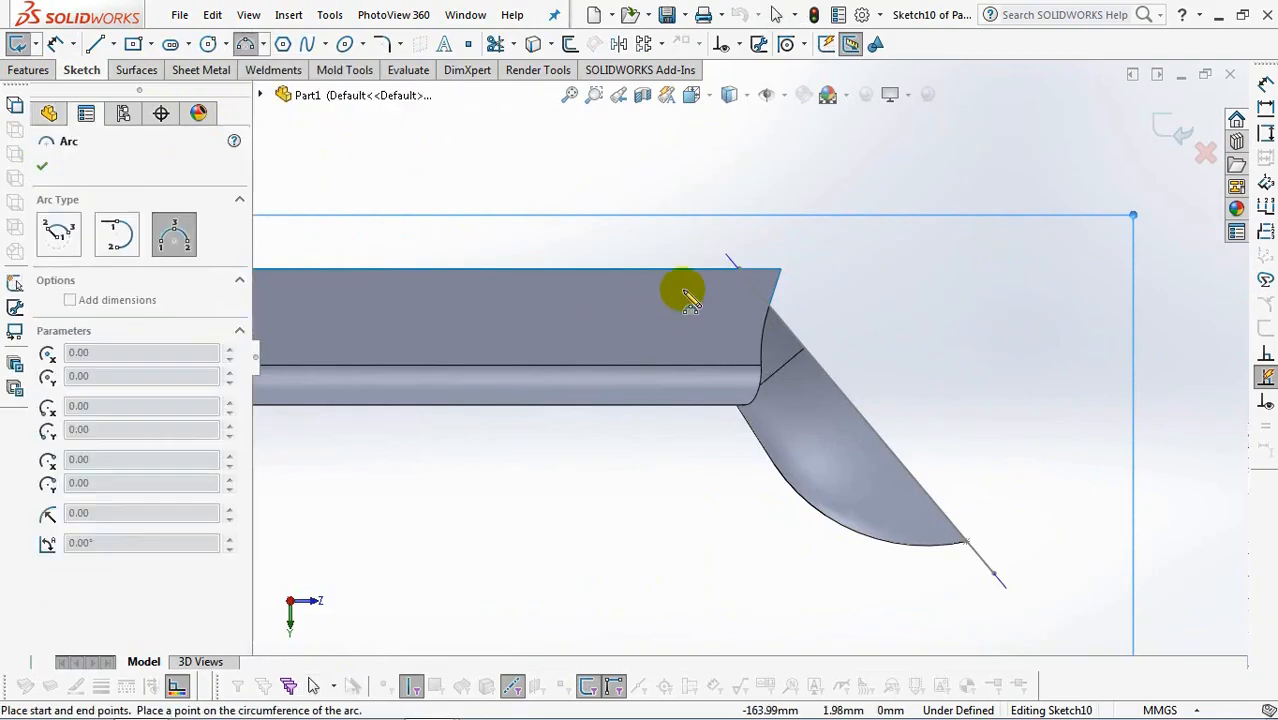
{"action": "left_click_drag", "start_coordinate": [688, 268], "coordinate": [785, 352]}
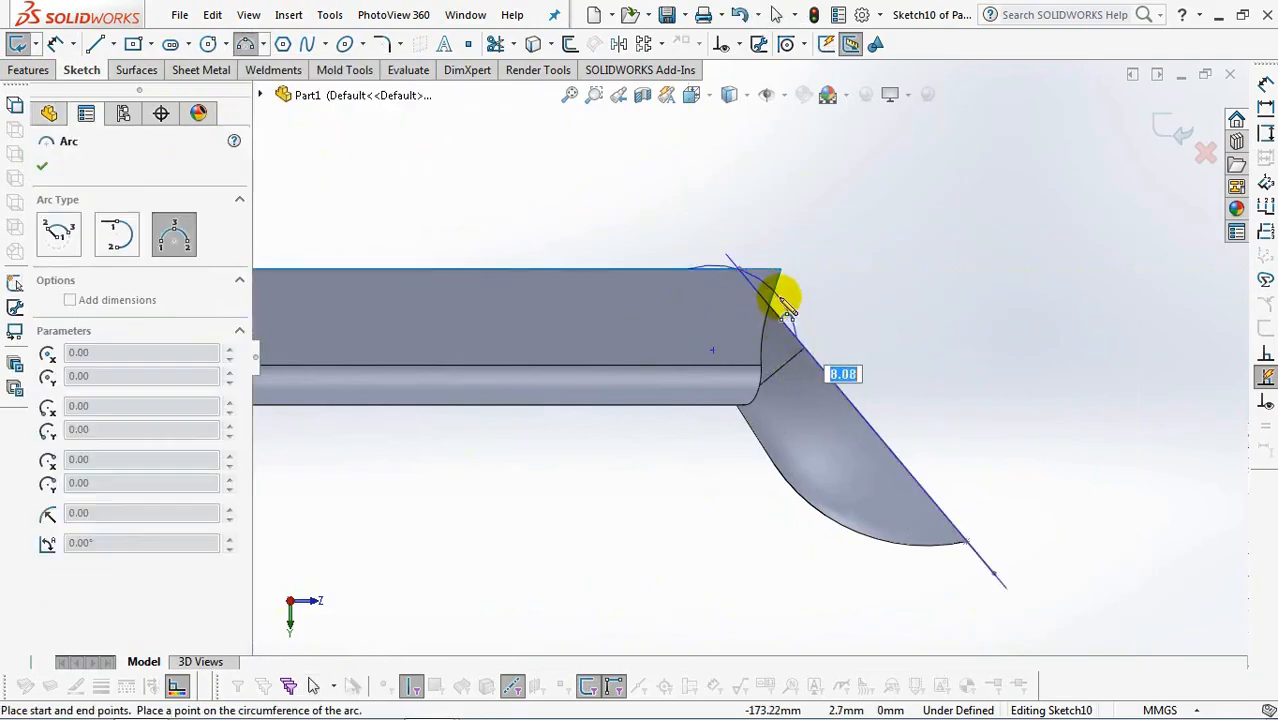
{"action": "left_click", "coordinate": [775, 303]}
Make the arc tangent to both the channel's straight upper edge and the scoop's sloping line.
{"action": "left_click", "coordinate": [737, 44]}
{"action": "left_click", "coordinate": [772, 91]}
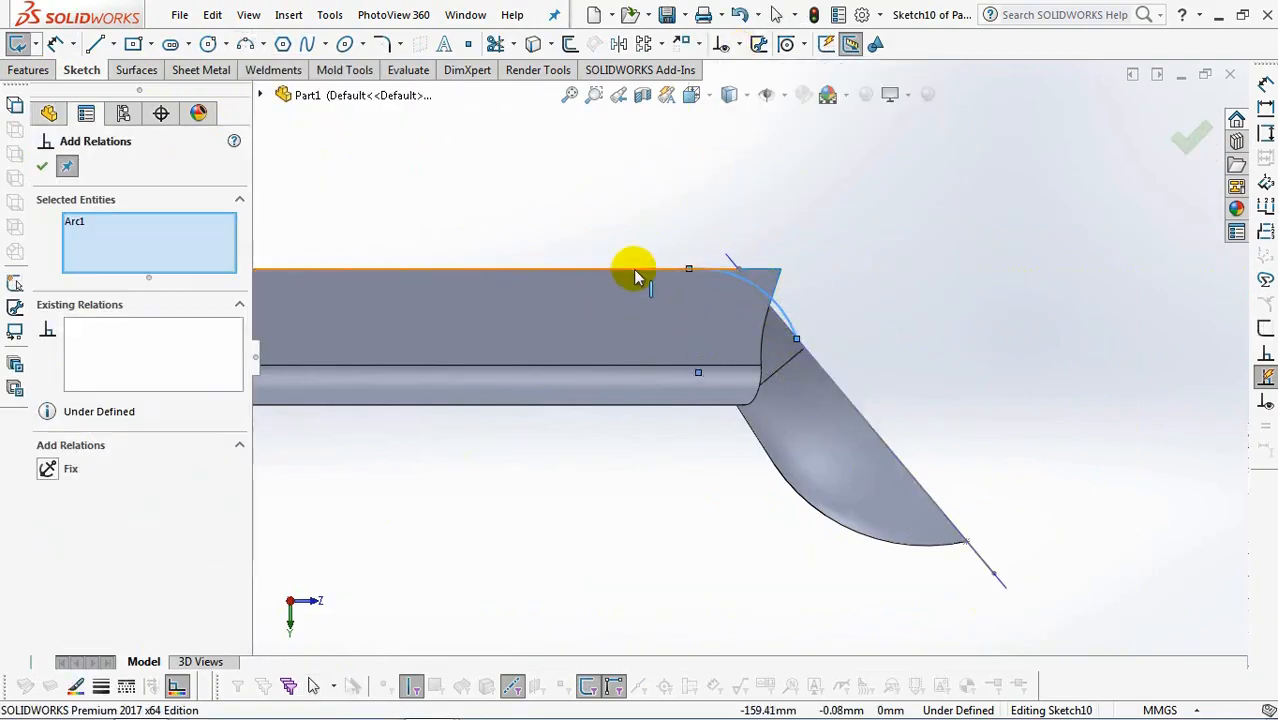
{"action": "left_click", "coordinate": [305, 366]}
{"action": "left_click", "coordinate": [45, 468]}
{"action": "left_click", "coordinate": [817, 362]}
{"action": "left_click", "coordinate": [787, 317]}
{"action": "left_click", "coordinate": [783, 322]}
{"action": "left_click", "coordinate": [46, 469]}
Dimension the tangent arc's radius as 15 mm and exit the sketch.
{"action": "left_click", "coordinate": [55, 44]}
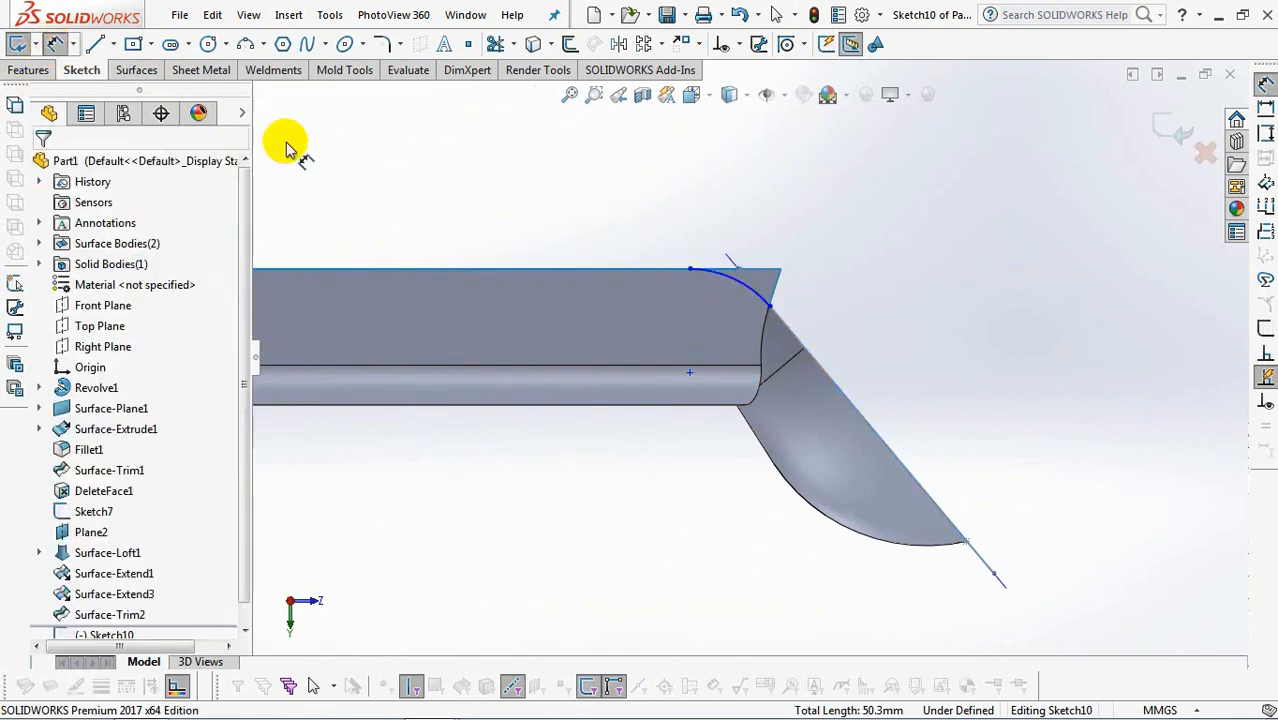
{"action": "left_click", "coordinate": [742, 278]}
{"action": "left_click", "coordinate": [773, 198]}
{"action": "type", "text": "15"}
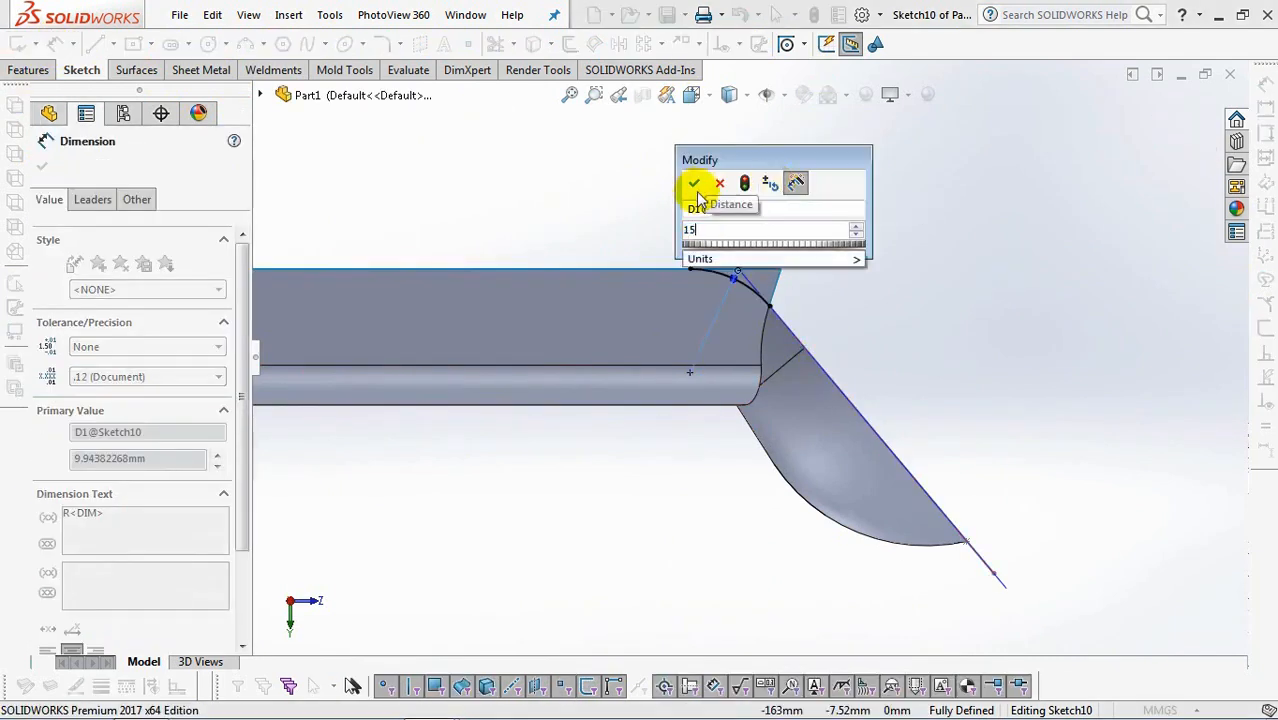
{"action": "left_click", "coordinate": [691, 184]}
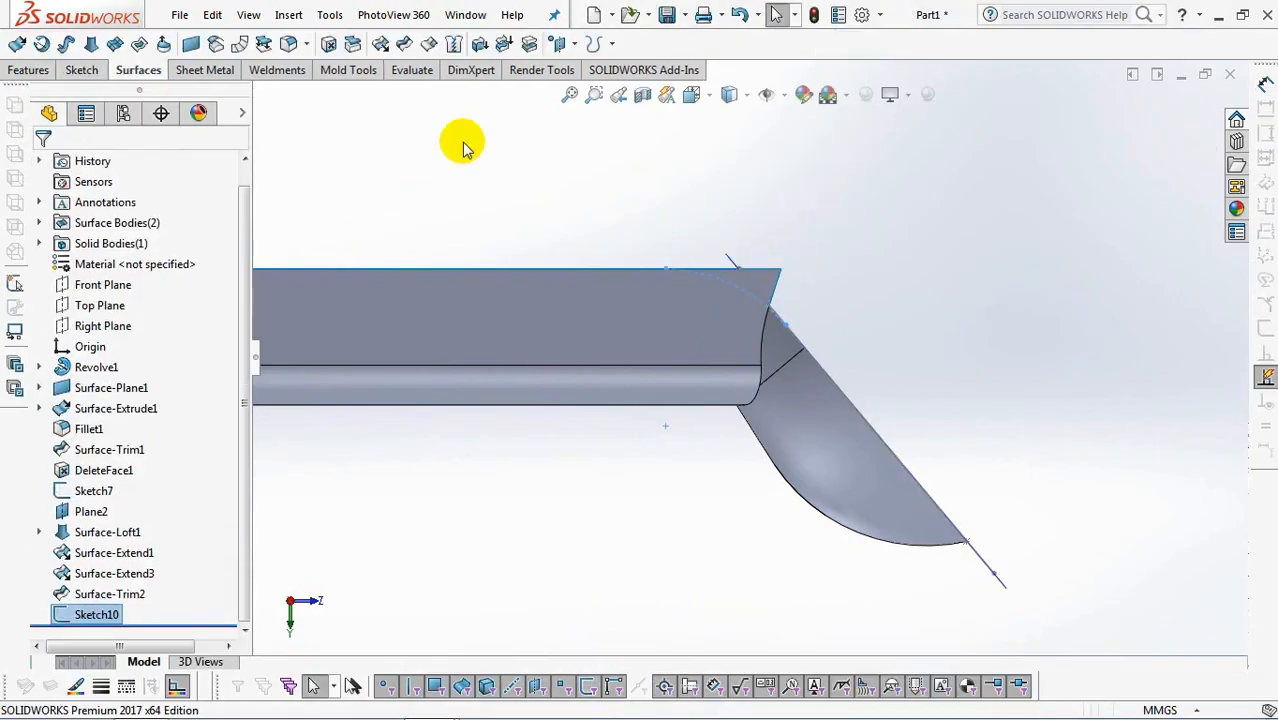
Trim the handle surface with the arc sketch as a standard trim tool, removing the wall corners and flange ends beyond it.
{"action": "left_click", "coordinate": [406, 42]}
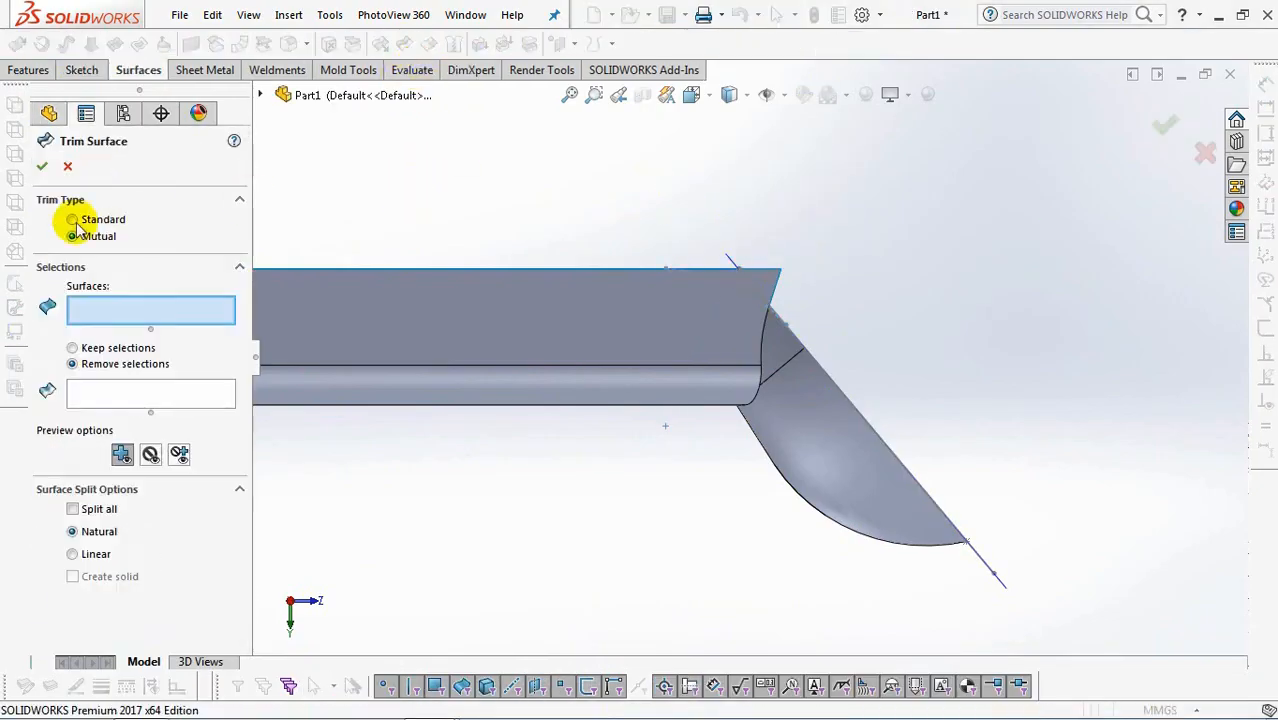
{"action": "left_click", "coordinate": [140, 221]}
{"action": "left_click", "coordinate": [749, 283]}
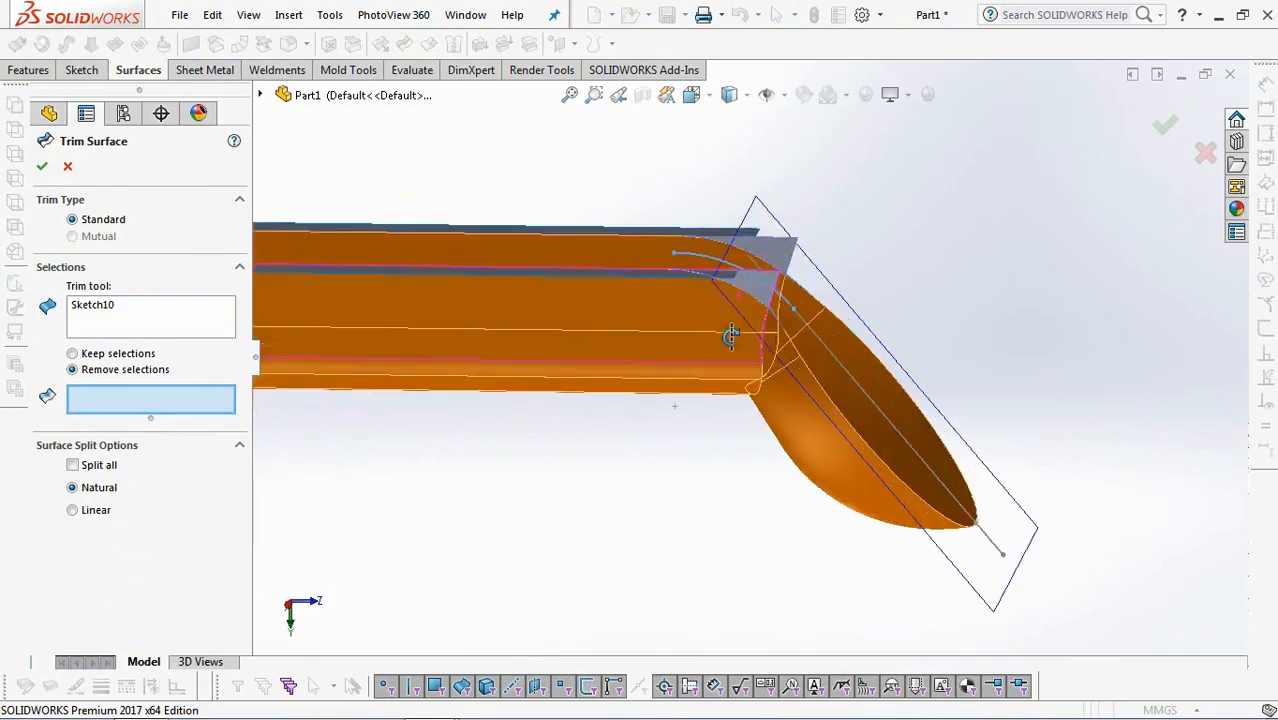
{"action": "scroll", "coordinate": [740, 310], "scroll_direction": "down", "scroll_amount": 5}
{"action": "left_click", "coordinate": [755, 285]}
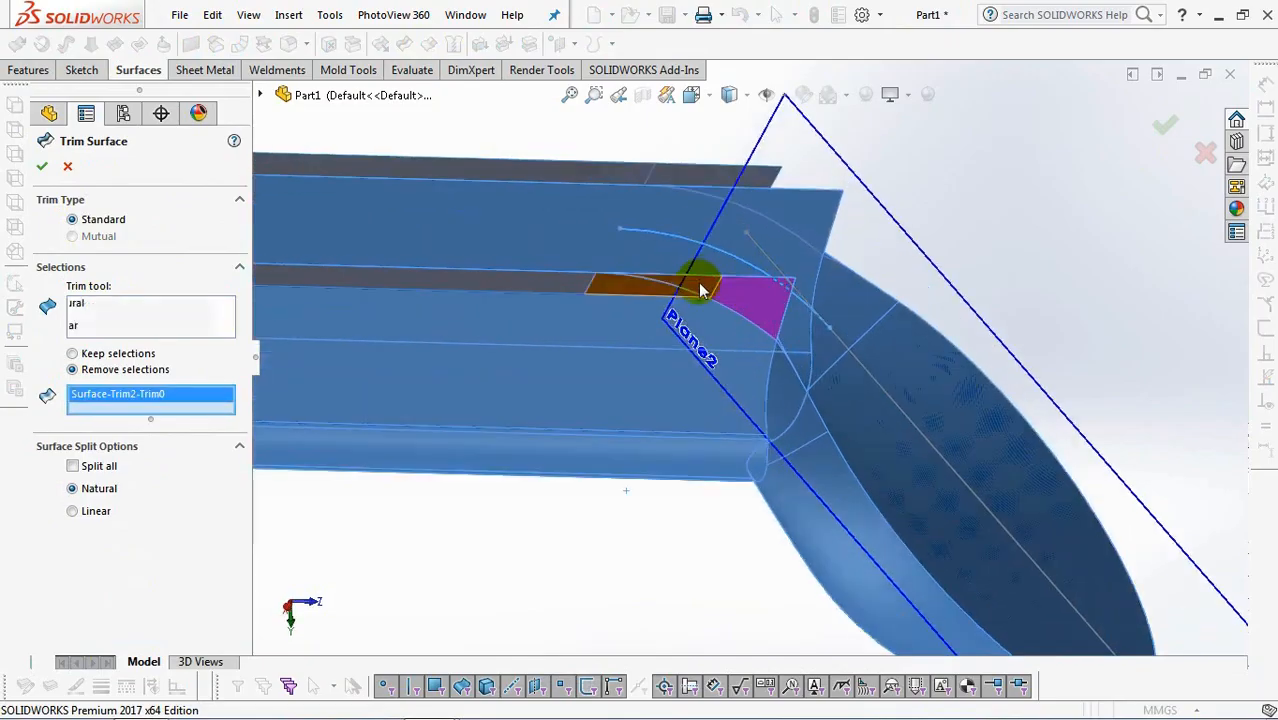
{"action": "left_click", "coordinate": [700, 287]}
{"action": "left_click", "coordinate": [795, 199]}
{"action": "left_click", "coordinate": [758, 180]}
{"action": "key", "text": "Return"}
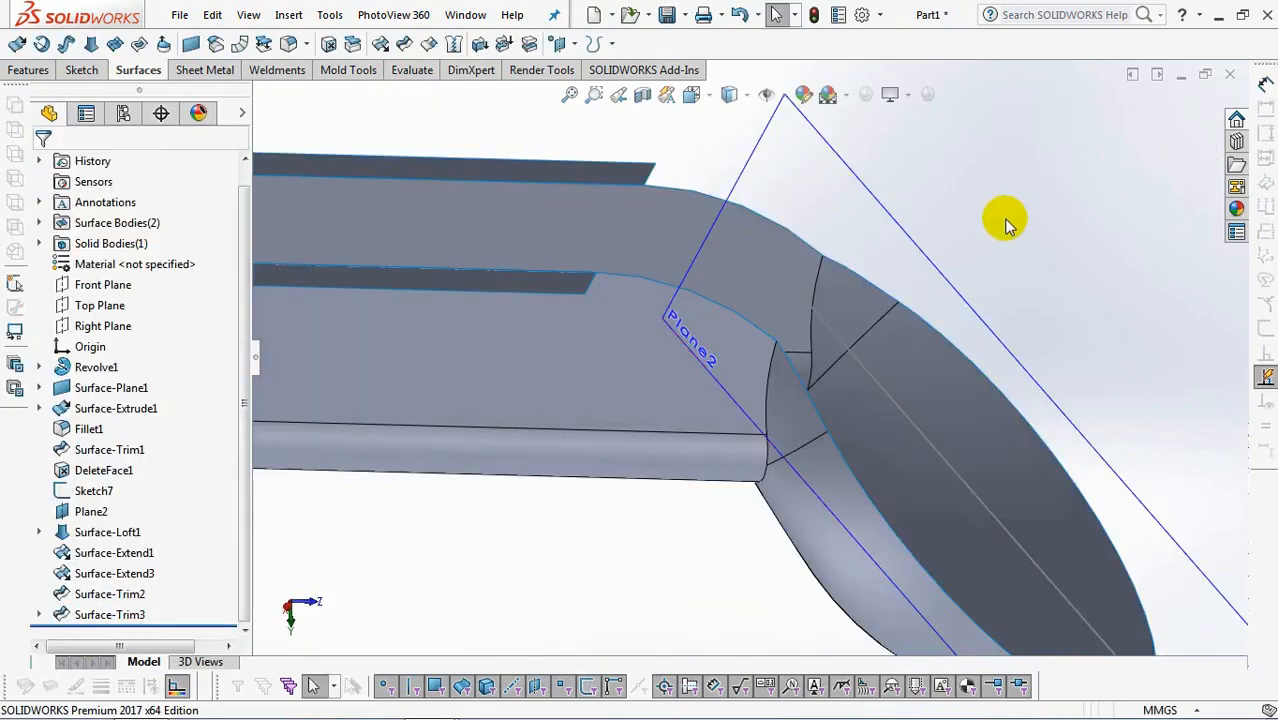
Hide the scoop's reference plane and the sketch containing the sloping line.
{"action": "scroll", "coordinate": [998, 222], "scroll_direction": "up", "scroll_amount": 3}
{"action": "left_click", "coordinate": [870, 328]}
{"action": "left_click", "coordinate": [950, 263]}
{"action": "left_click", "coordinate": [870, 430]}
{"action": "left_click", "coordinate": [953, 372]}
Set up a variable-radius fillet with one intermediate instance on both side edges where the handle channel meets the scoop, spreading out its radius callouts.
{"action": "mouse_move", "coordinate": [947, 277]}
{"action": "middle_mouse_down"}
{"action": "mouse_move", "coordinate": [962, 275]}
{"action": "mouse_move", "coordinate": [953, 342]}
{"action": "middle_mouse_up"}
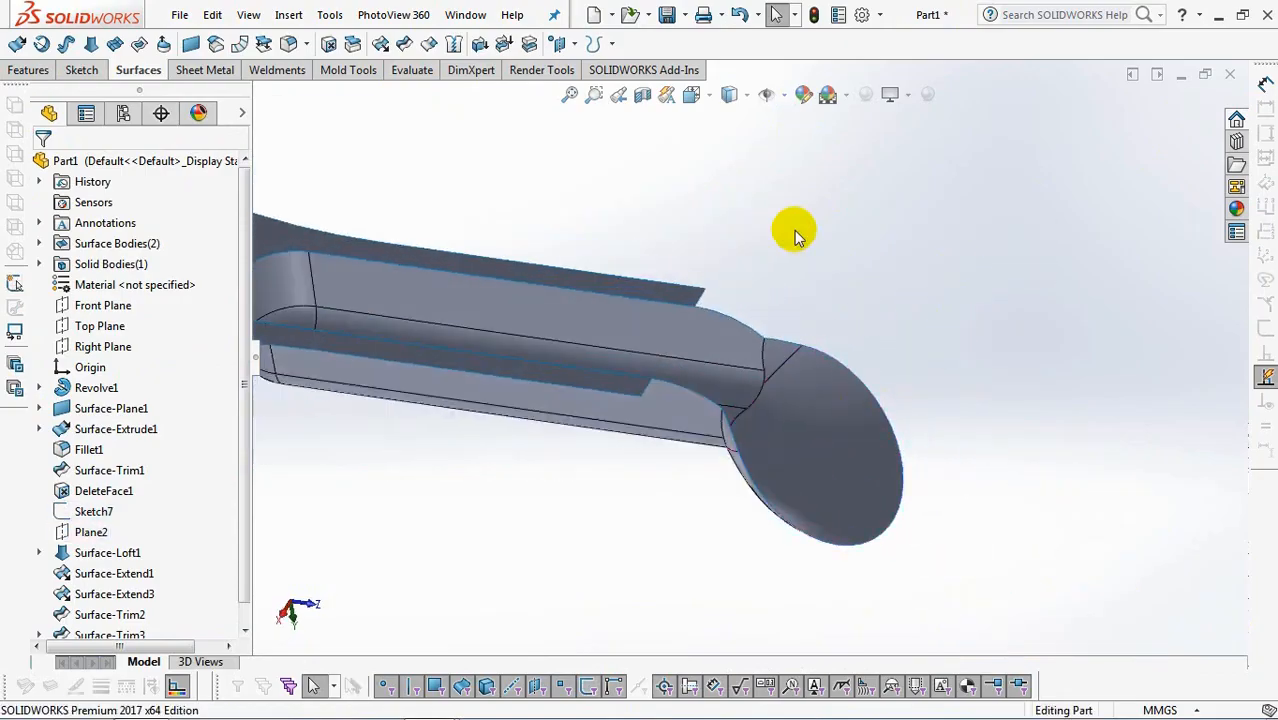
{"action": "left_click", "coordinate": [289, 45]}
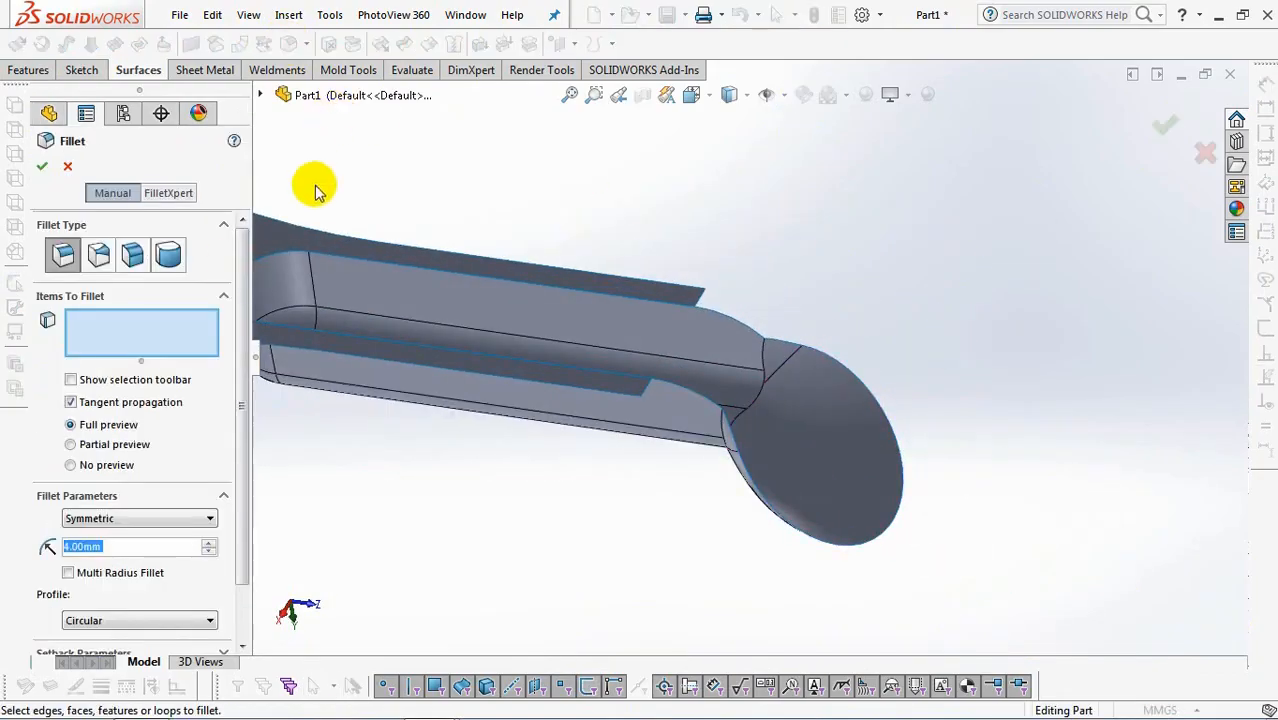
{"action": "left_click", "coordinate": [99, 256]}
{"action": "scroll", "coordinate": [242, 540], "scroll_direction": "down", "scroll_amount": 3}
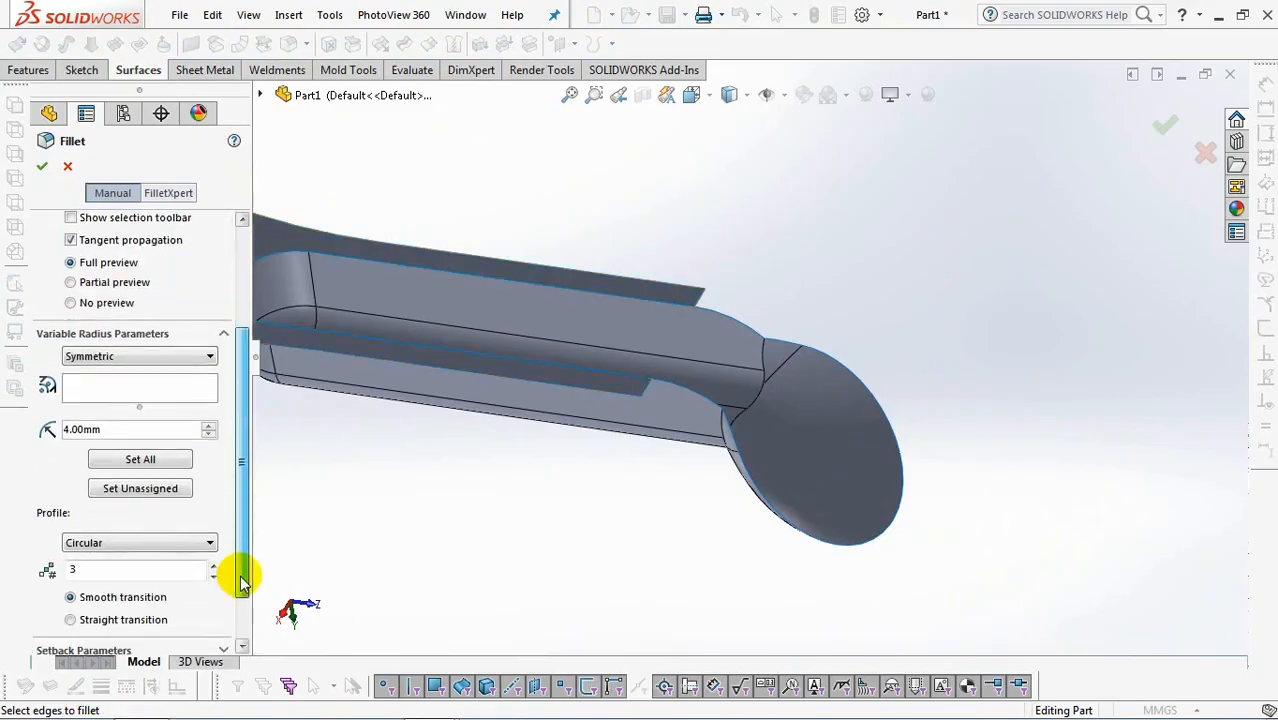
{"action": "left_click", "coordinate": [213, 548]}
{"action": "scroll", "coordinate": [775, 400], "scroll_direction": "down", "scroll_amount": 2}
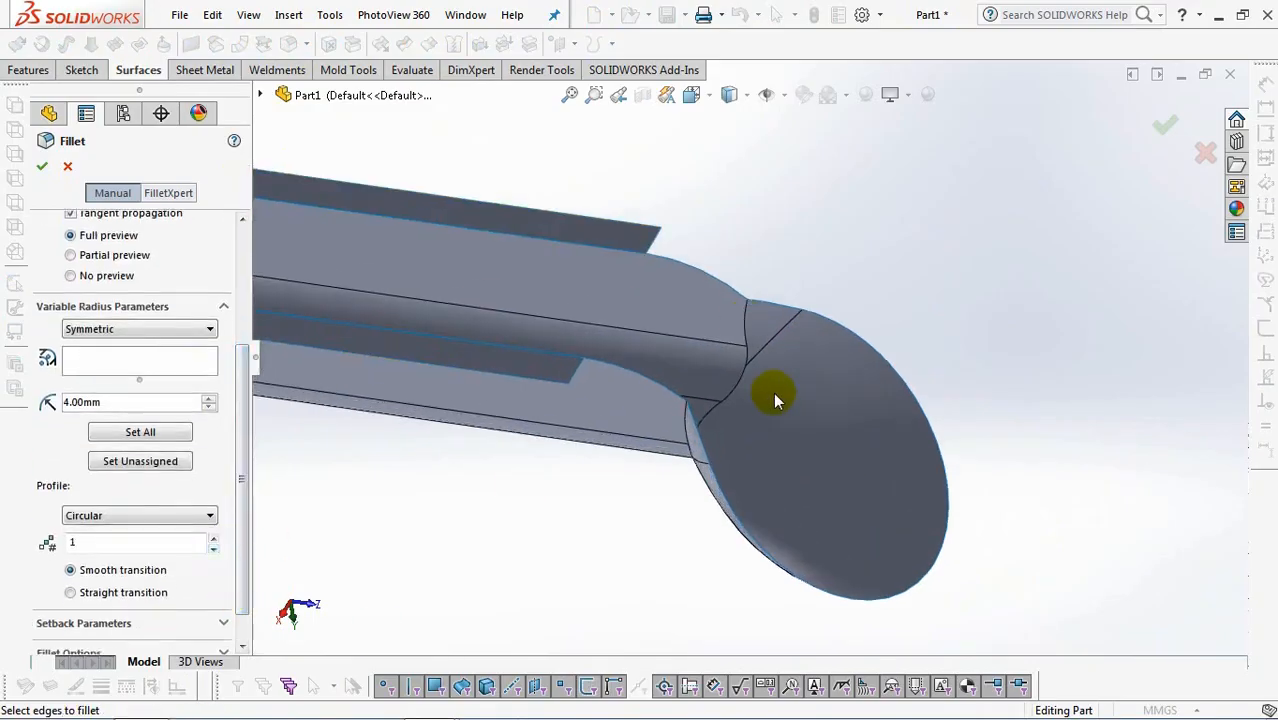
{"action": "left_click", "coordinate": [745, 325]}
{"action": "middle_click_drag", "start_coordinate": [743, 319], "coordinate": [668, 470]}
{"action": "left_click", "coordinate": [619, 462]}
{"action": "middle_click_drag", "start_coordinate": [762, 467], "coordinate": [803, 391]}
{"action": "left_click_drag", "start_coordinate": [584, 420], "coordinate": [483, 500]}
Set the variable fillet radii on the near side edge to 10 mm at its outer end and 2.5 mm at its inner end.
{"action": "left_click", "coordinate": [530, 495]}
{"action": "type", "text": "1"}
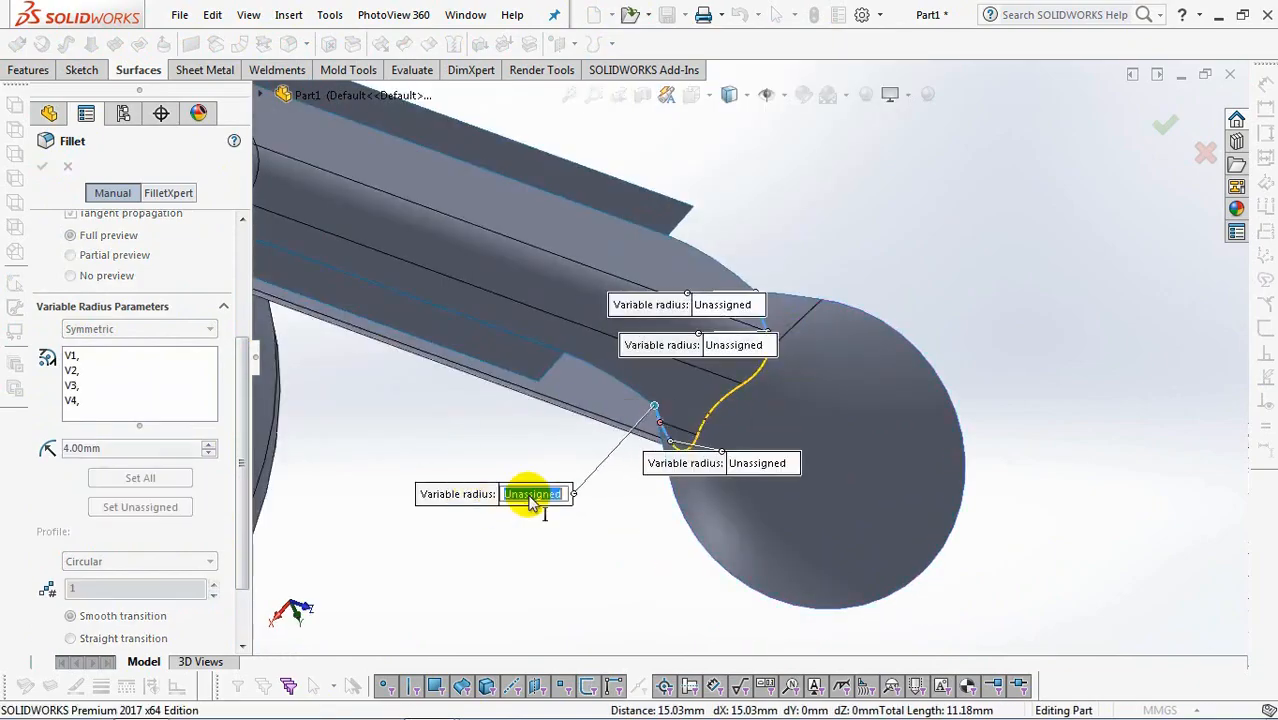
{"action": "type", "text": "0"}
{"action": "key", "text": "Return"}
{"action": "left_click", "coordinate": [757, 463]}
{"action": "type", "text": "2.5"}
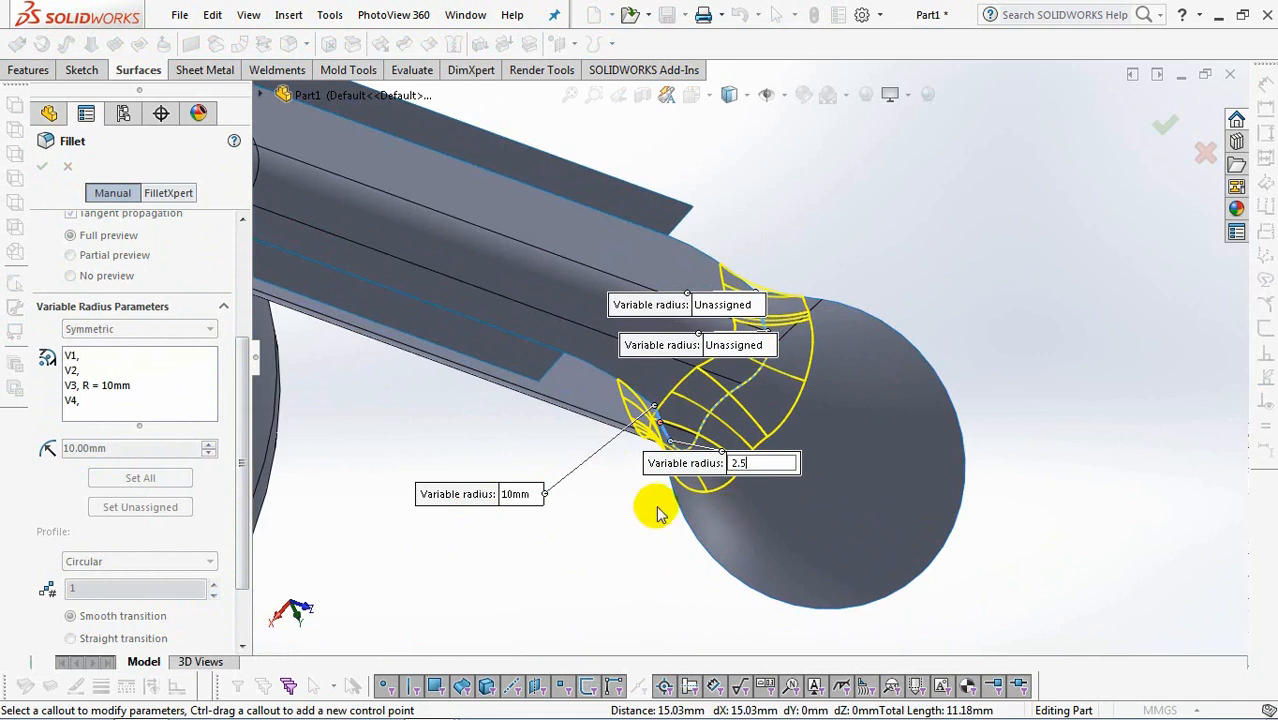
{"action": "key", "text": "Return"}
Set the far side edge's radii to 2.5 mm at its inner end and 10 mm at its outer end, and finish the variable fillet.
{"action": "left_click_drag", "start_coordinate": [700, 347], "coordinate": [960, 235]}
{"action": "left_click", "coordinate": [980, 221]}
{"action": "type", "text": "2"}
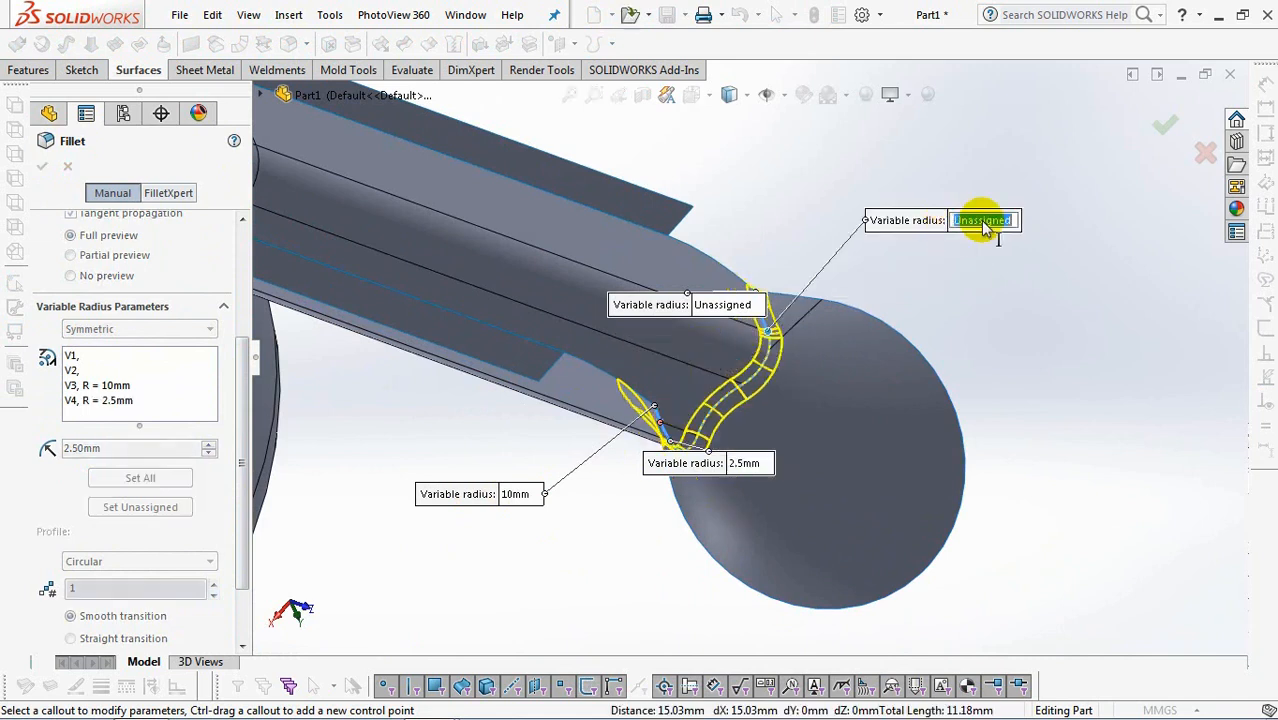
{"action": "type", "text": ".5"}
{"action": "key", "text": "Return"}
{"action": "left_click_drag", "start_coordinate": [680, 305], "coordinate": [765, 168]}
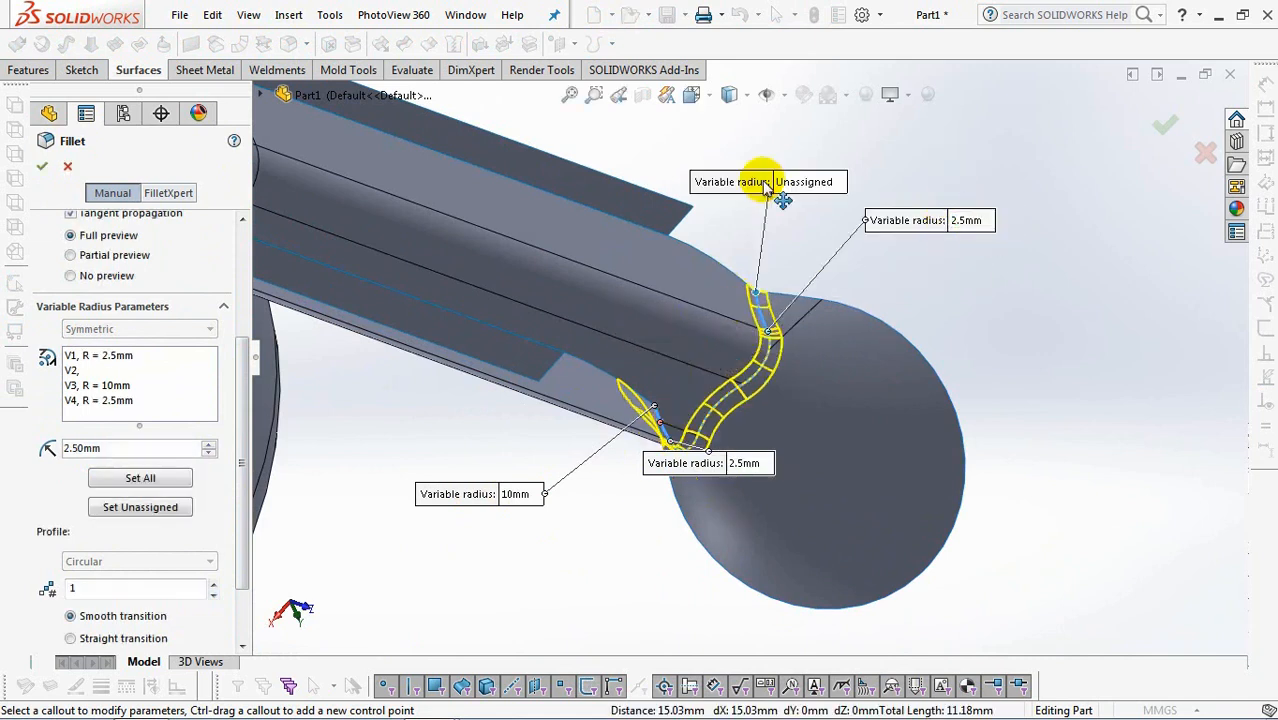
{"action": "left_click", "coordinate": [815, 168]}
{"action": "type", "text": "10"}
{"action": "key", "text": "Return"}
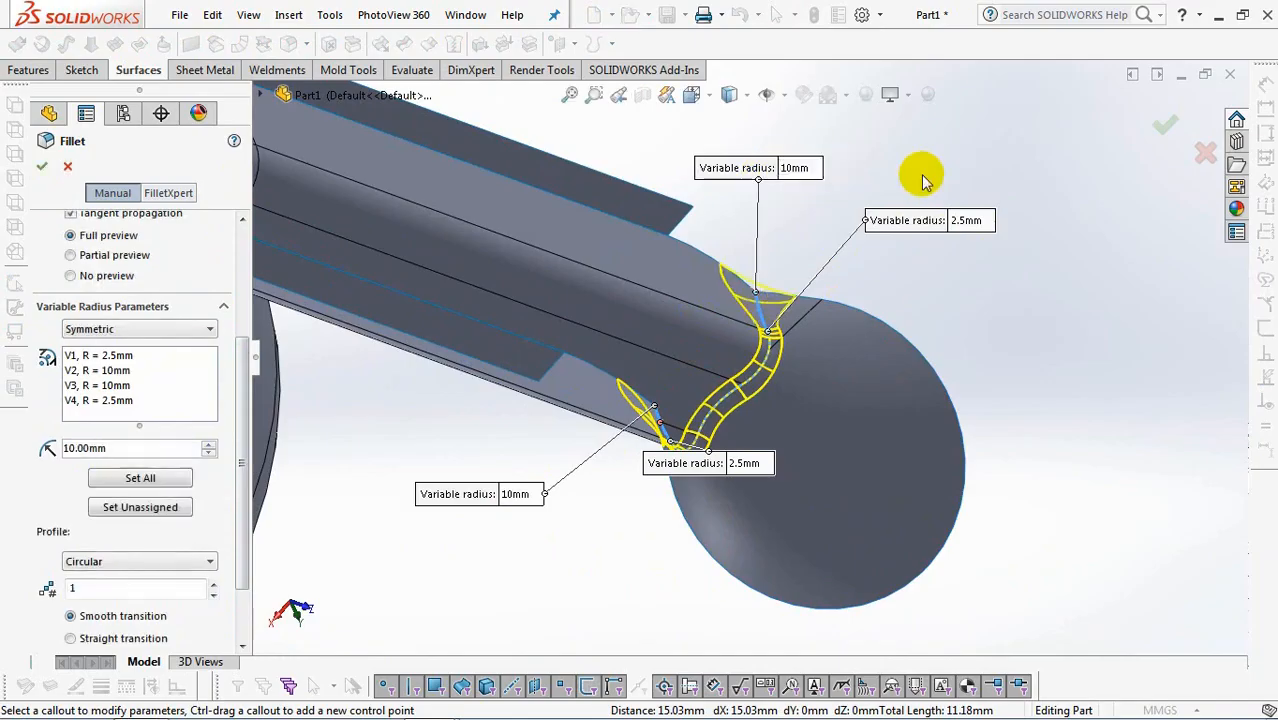
{"action": "left_click_drag", "start_coordinate": [243, 494], "coordinate": [270, 545]}
{"action": "mouse_move", "coordinate": [1049, 443]}
{"action": "middle_mouse_down"}
{"action": "mouse_move", "coordinate": [993, 446]}
{"action": "mouse_move", "coordinate": [1064, 443]}
{"action": "middle_mouse_up"}
{"action": "left_click", "coordinate": [1163, 121]}
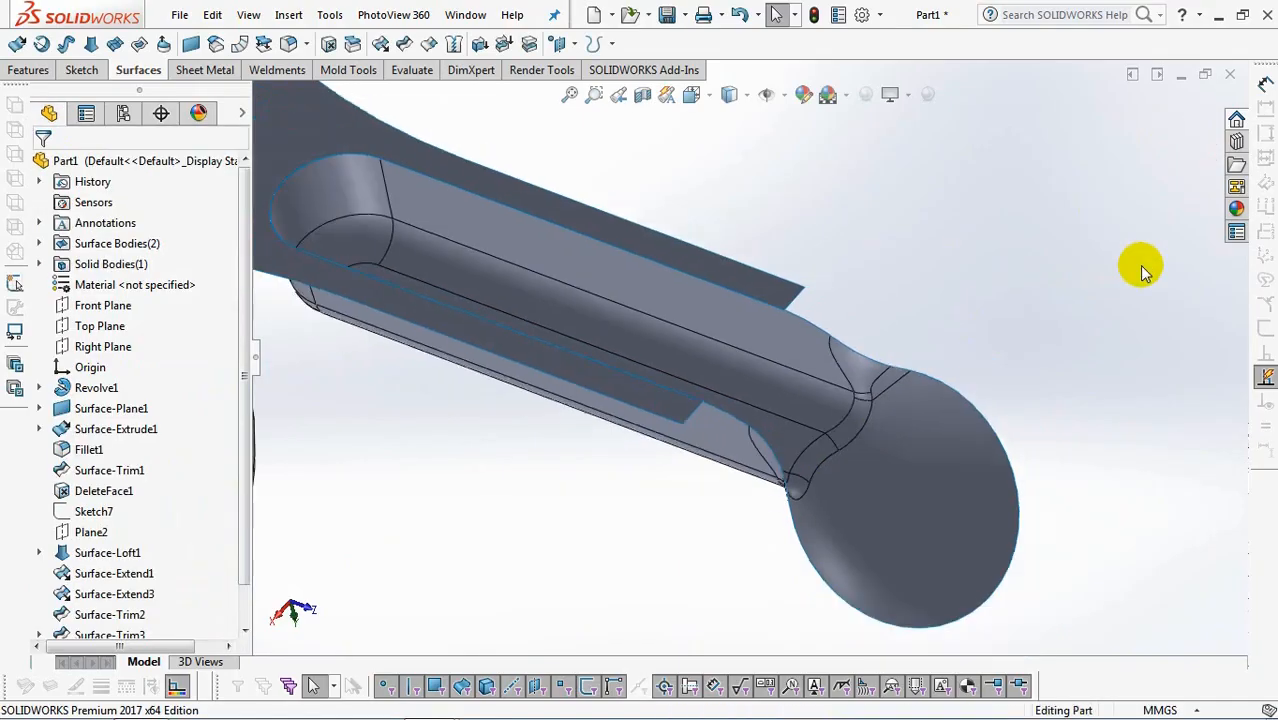
Thicken the filleted handle and scoop surface 2 mm towards its outer side without merging the result.
{"action": "left_click", "coordinate": [480, 46]}
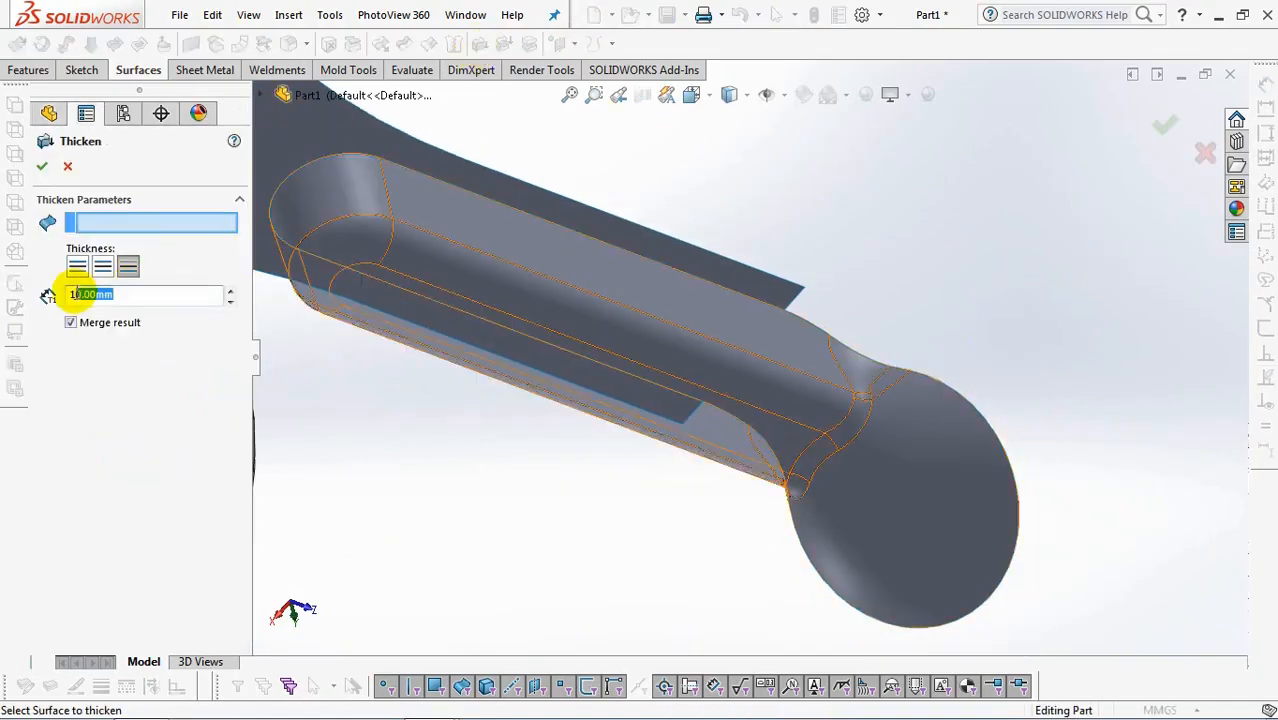
{"action": "left_click", "coordinate": [905, 545]}
{"action": "left_click", "coordinate": [78, 267]}
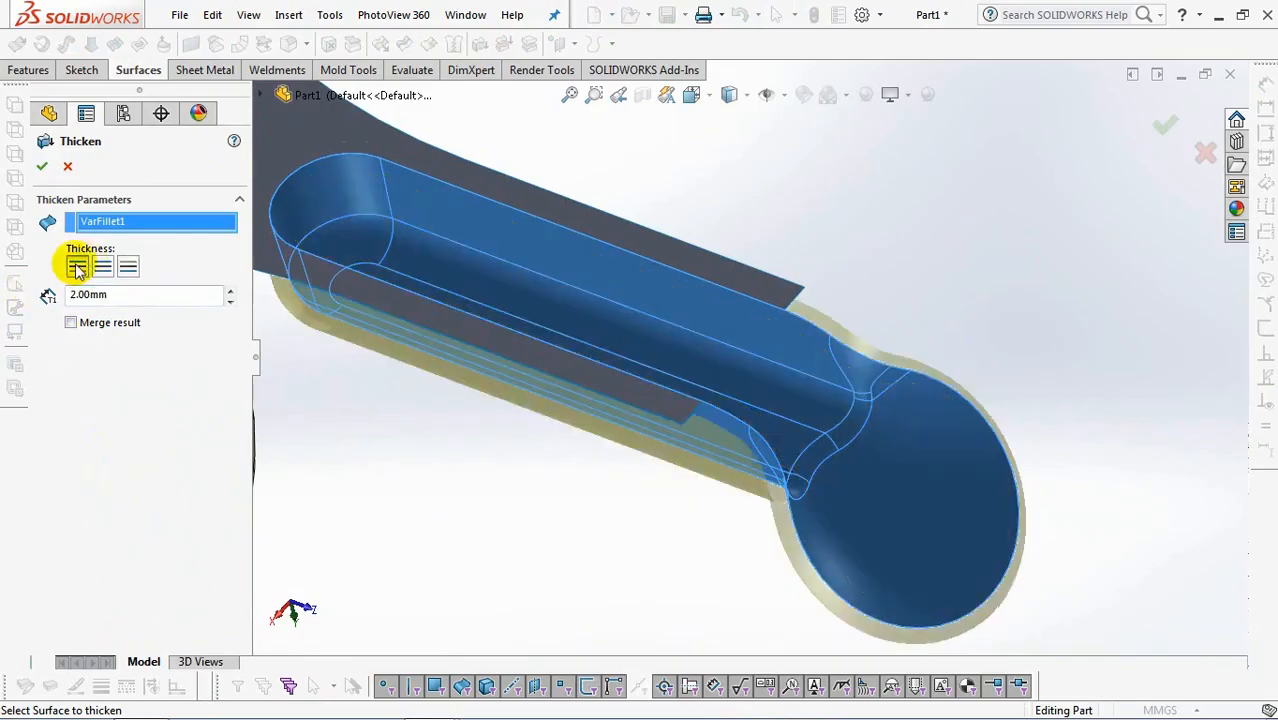
{"action": "scroll", "coordinate": [595, 534], "scroll_direction": "up", "scroll_amount": 2}
Create a reference plane parallel to the Front Plane through the end vertex of the handle's near flange.
{"action": "left_click", "coordinate": [575, 44]}
{"action": "left_click", "coordinate": [588, 60]}
{"action": "key", "text": "f"}
{"action": "left_click", "coordinate": [261, 95]}
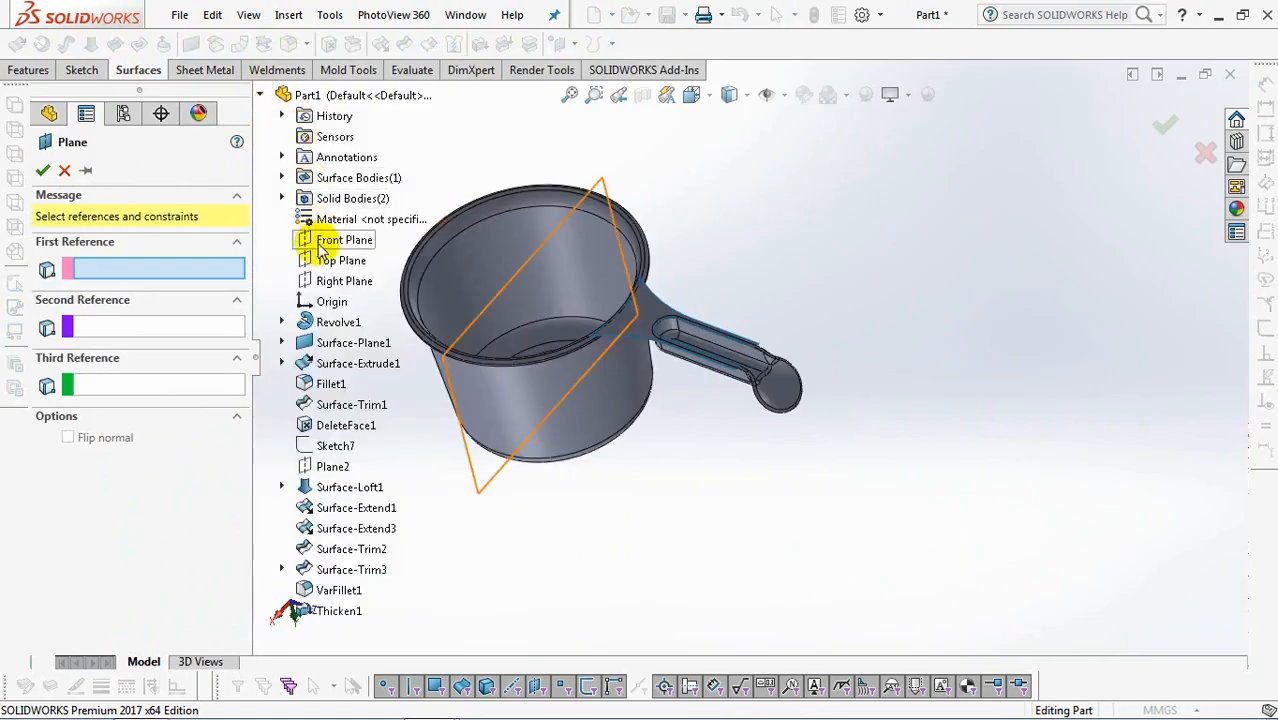
{"action": "left_click", "coordinate": [325, 240]}
{"action": "scroll", "coordinate": [710, 343], "scroll_direction": "down", "scroll_amount": 3}
{"action": "left_click", "coordinate": [728, 322]}
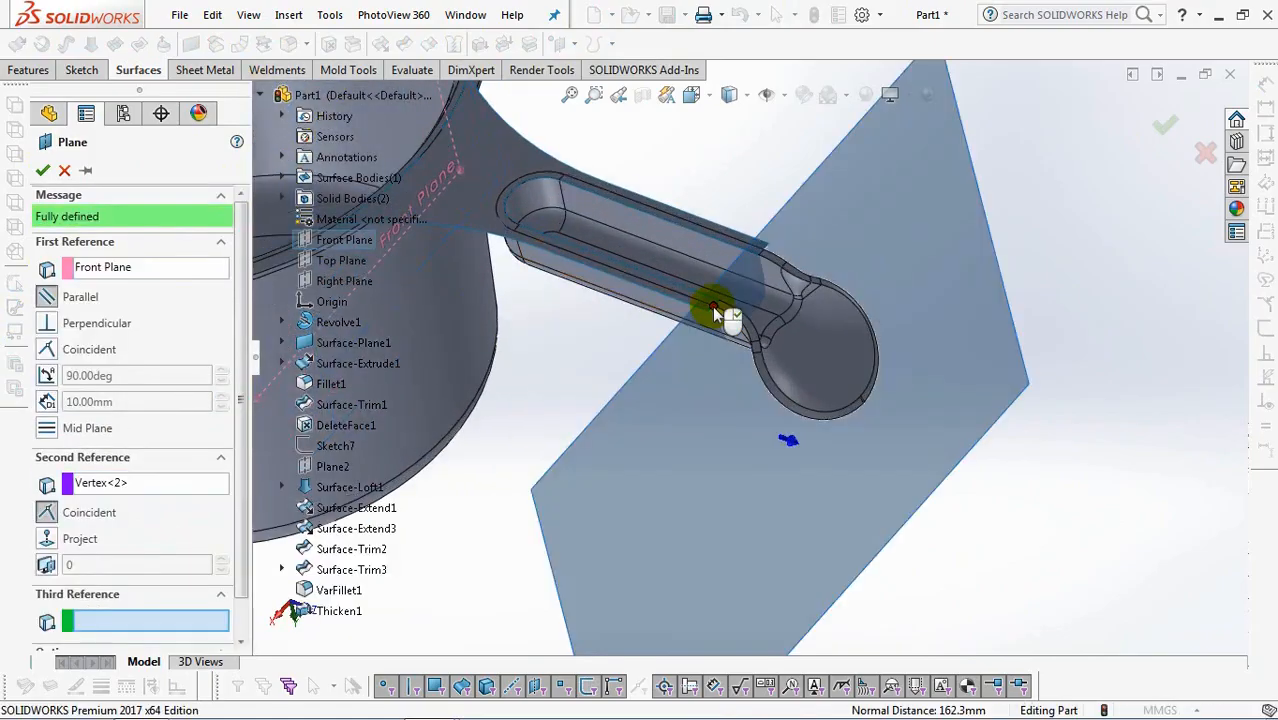
{"action": "key", "text": "Return"}
Start a sketch on the new plane and view the handle wall's end face-on.
{"action": "middle_click_drag", "start_coordinate": [813, 585], "coordinate": [870, 387]}
{"action": "left_click", "coordinate": [868, 386]}
{"action": "left_click", "coordinate": [932, 352]}
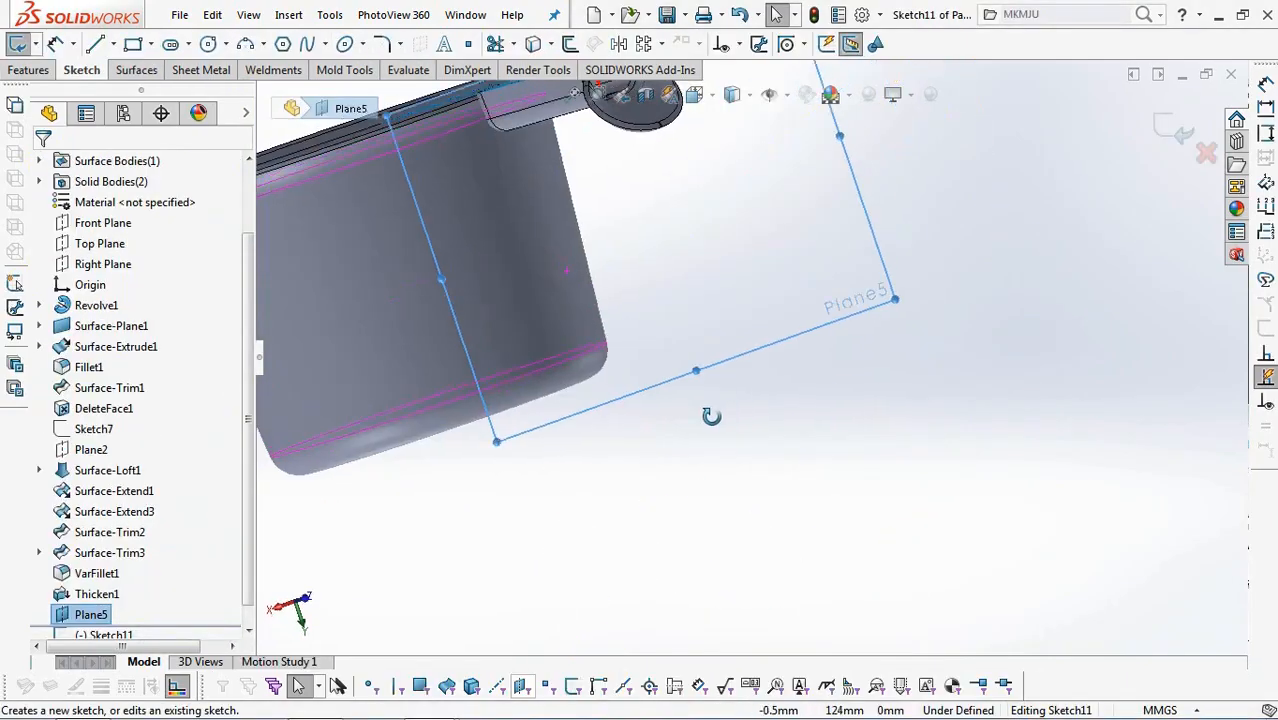
{"action": "left_click", "coordinate": [694, 94]}
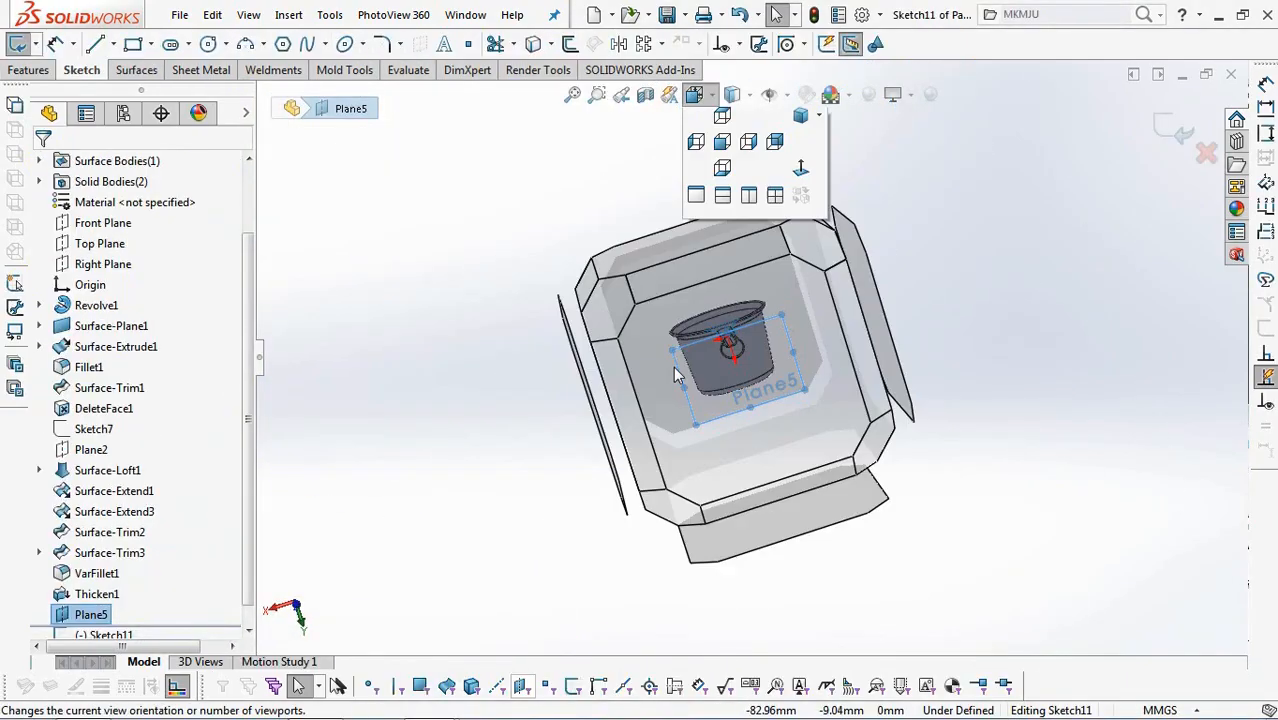
{"action": "left_click", "coordinate": [747, 435]}
{"action": "scroll", "coordinate": [651, 260], "scroll_direction": "down", "scroll_amount": 10}
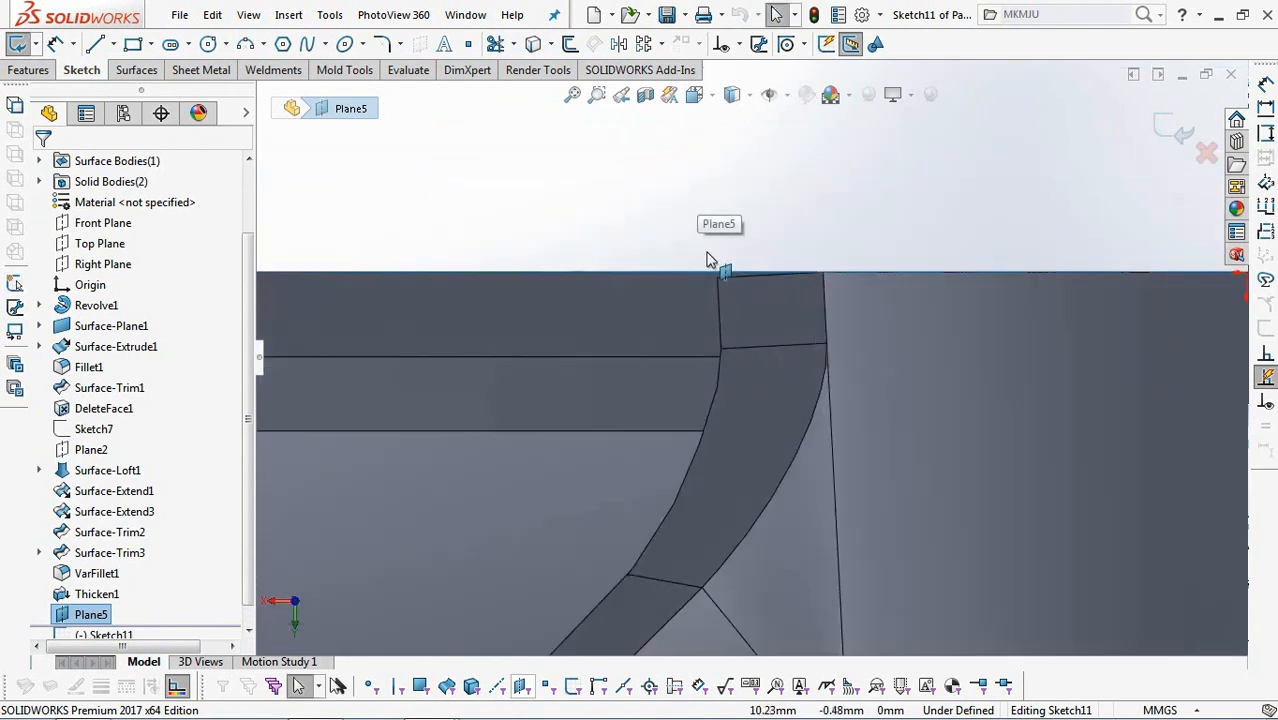
Sketch a partial ellipse about 4.07 mm wide and 2.36 mm high under the flange edge, leaving its quadrant nearest the wall's inner corner open.
{"action": "left_click", "coordinate": [360, 44]}
{"action": "left_click", "coordinate": [445, 91]}
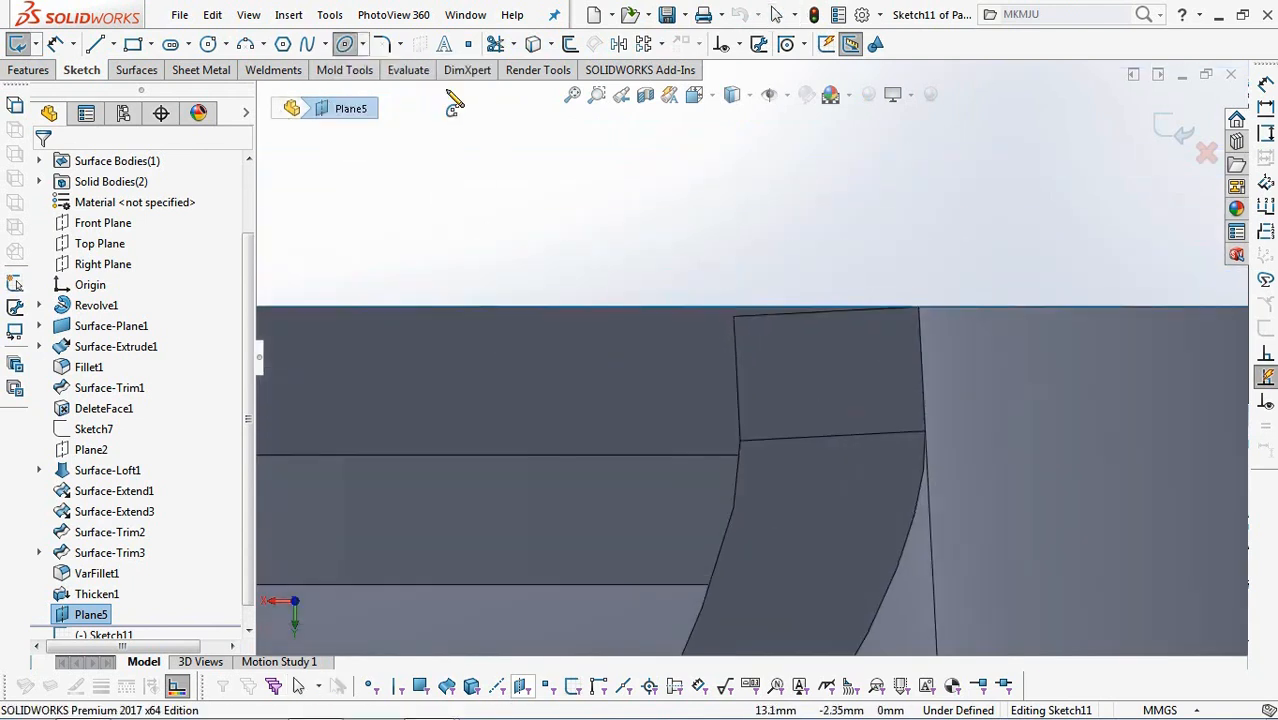
{"action": "left_click", "coordinate": [723, 416]}
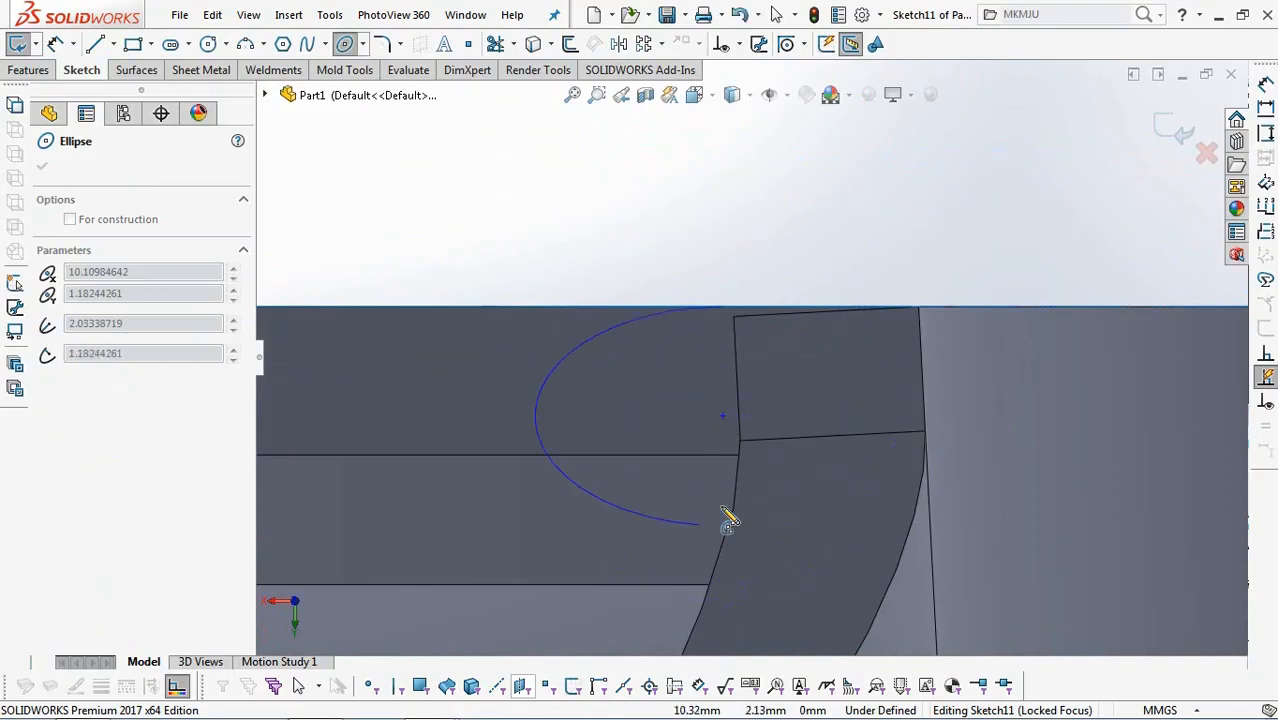
{"action": "left_click", "coordinate": [912, 414]}
{"action": "right_click", "coordinate": [912, 412]}
{"action": "left_click", "coordinate": [949, 428]}
Close the partial ellipse with a vertical line up from its side endpoint and a horizontal line to its top point.
{"action": "left_click", "coordinate": [95, 45]}
{"action": "left_click", "coordinate": [911, 414]}
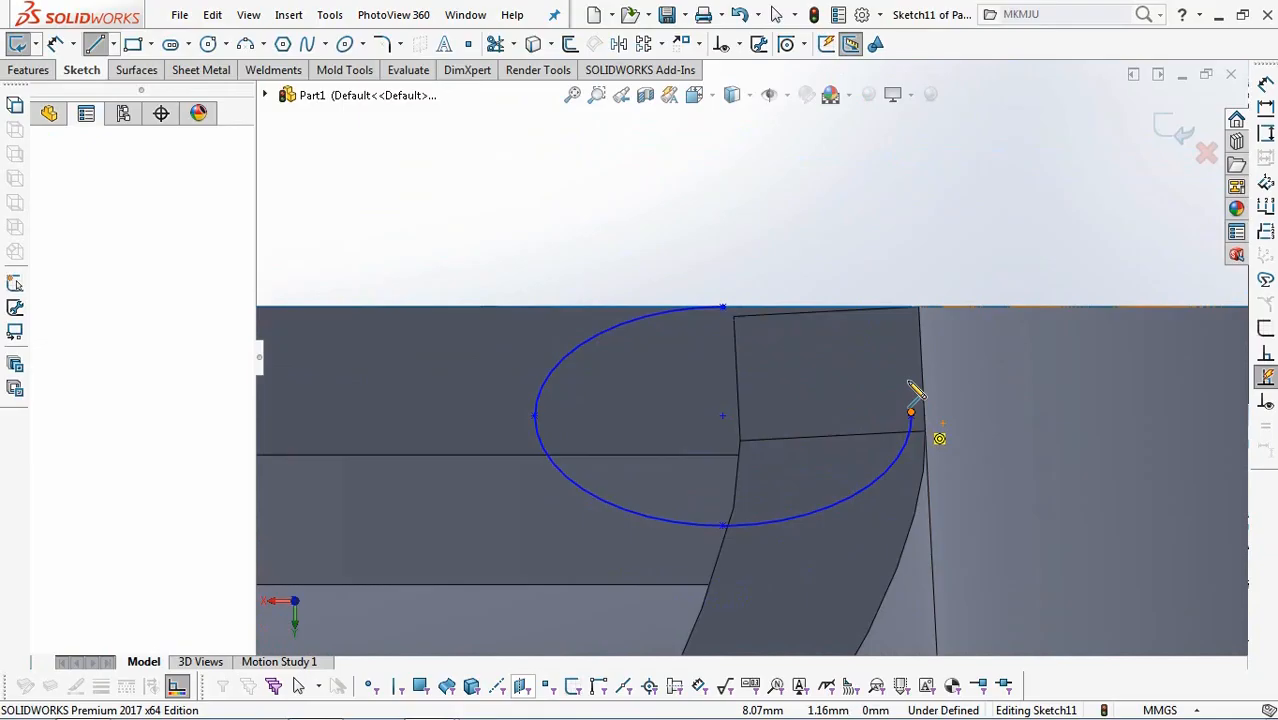
{"action": "left_click", "coordinate": [911, 307]}
{"action": "double_click", "coordinate": [724, 309]}
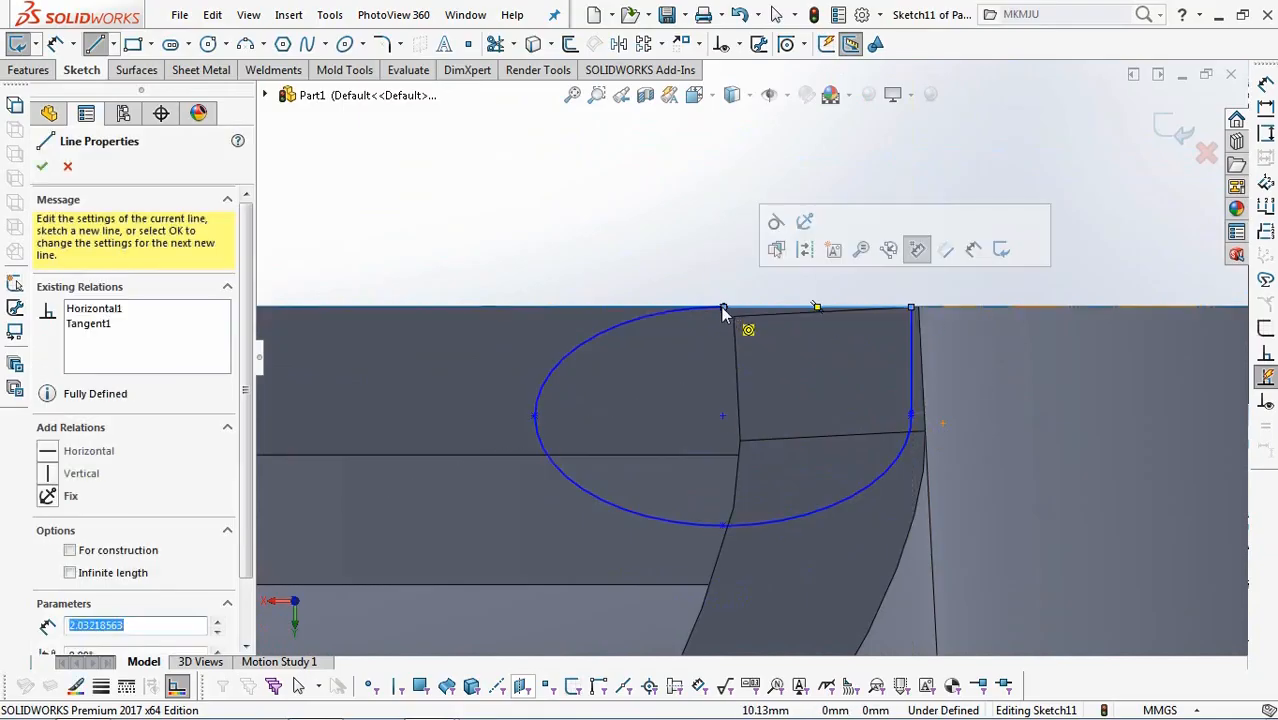
Add tangent relations between the partial ellipse and both the horizontal and vertical closing lines.
{"action": "left_click", "coordinate": [733, 44]}
{"action": "left_click", "coordinate": [790, 89]}
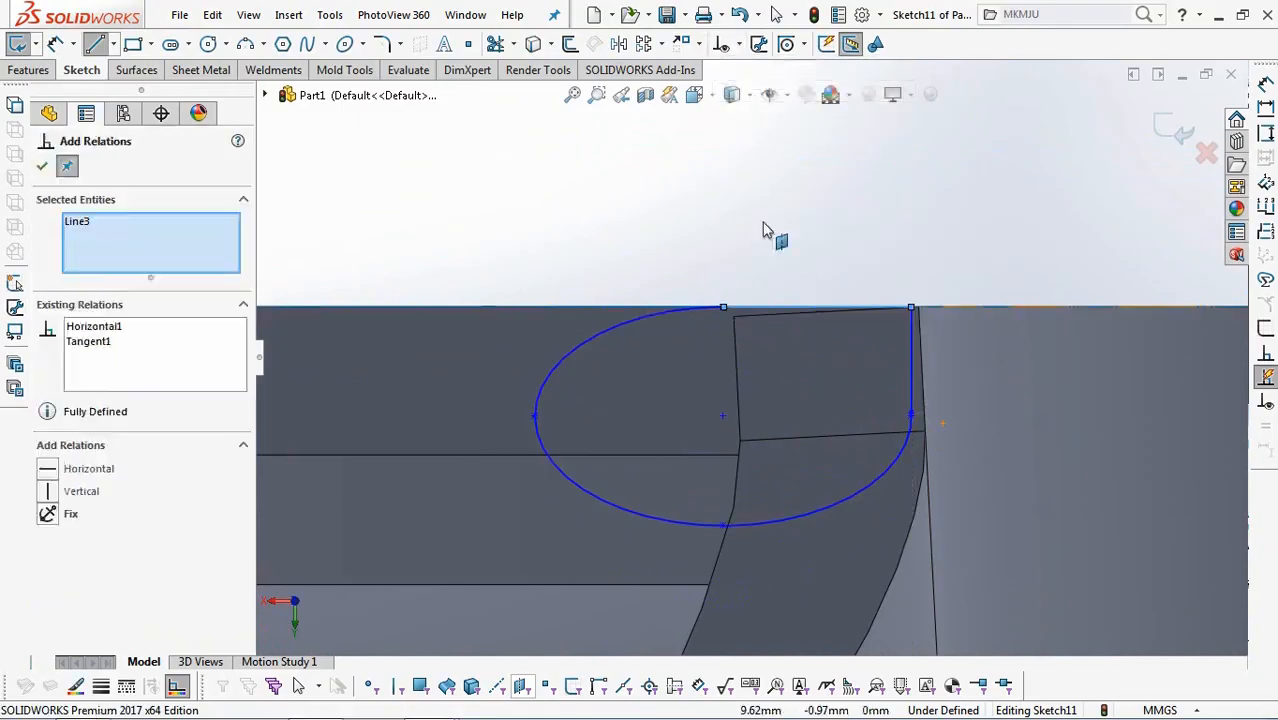
{"action": "left_click", "coordinate": [691, 312]}
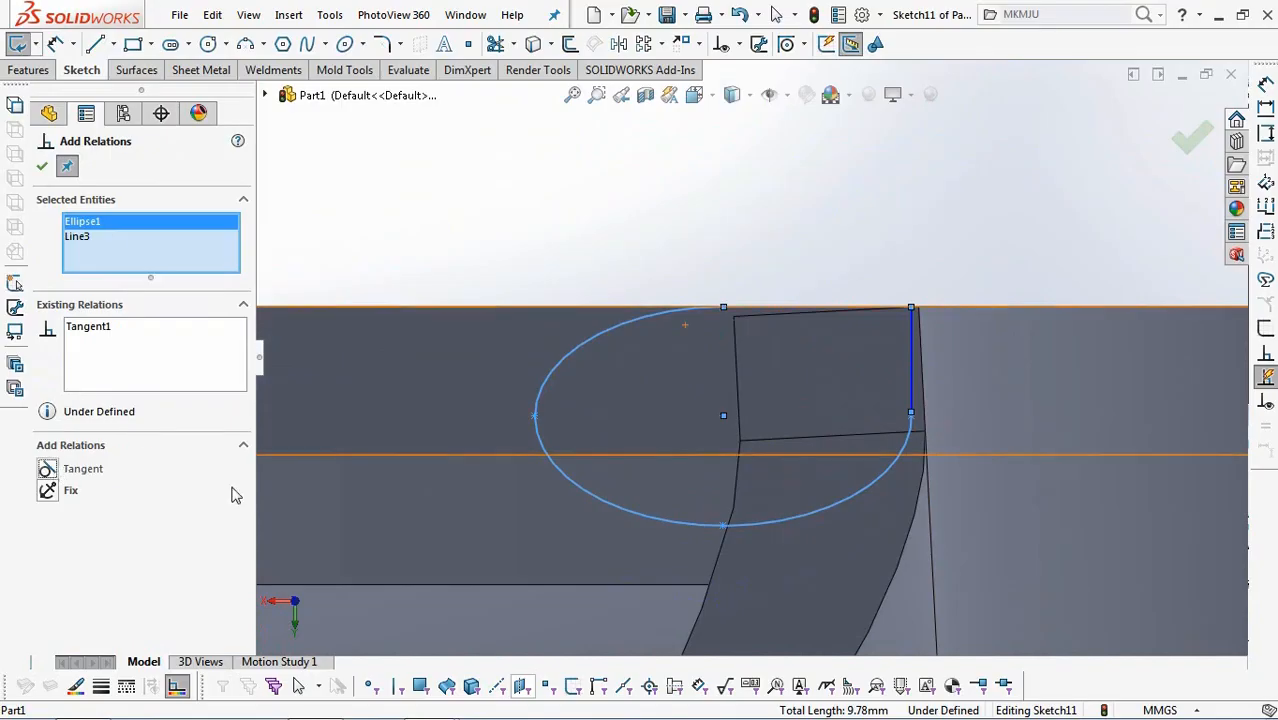
{"action": "left_click", "coordinate": [911, 379]}
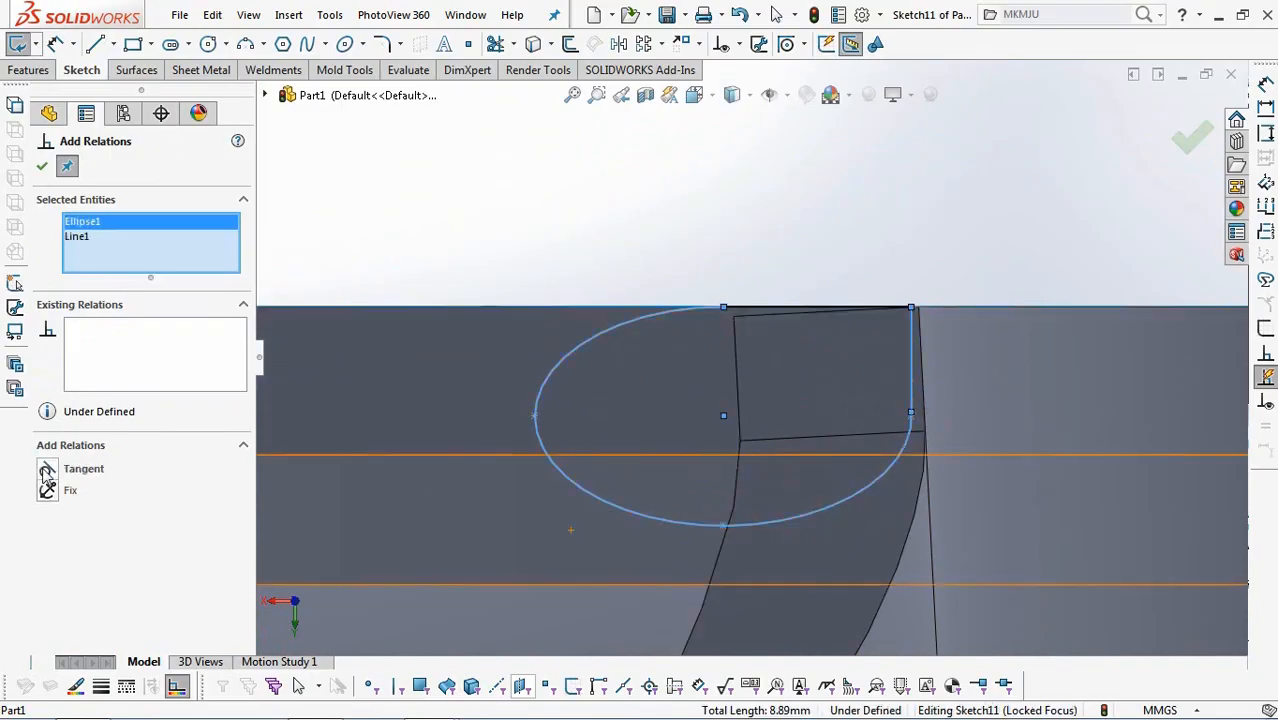
Make the ellipse's two side points horizontal and its top and bottom points vertical to each other.
{"action": "left_click", "coordinate": [535, 415]}
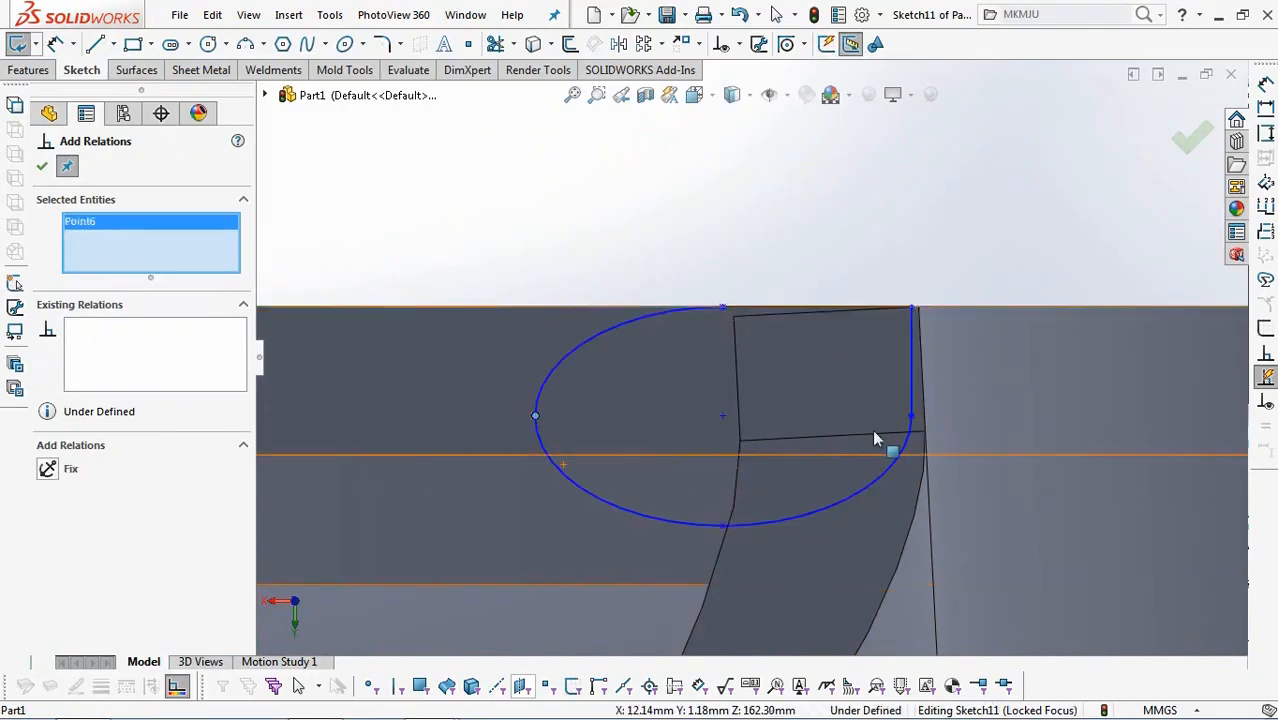
{"action": "left_click", "coordinate": [912, 415]}
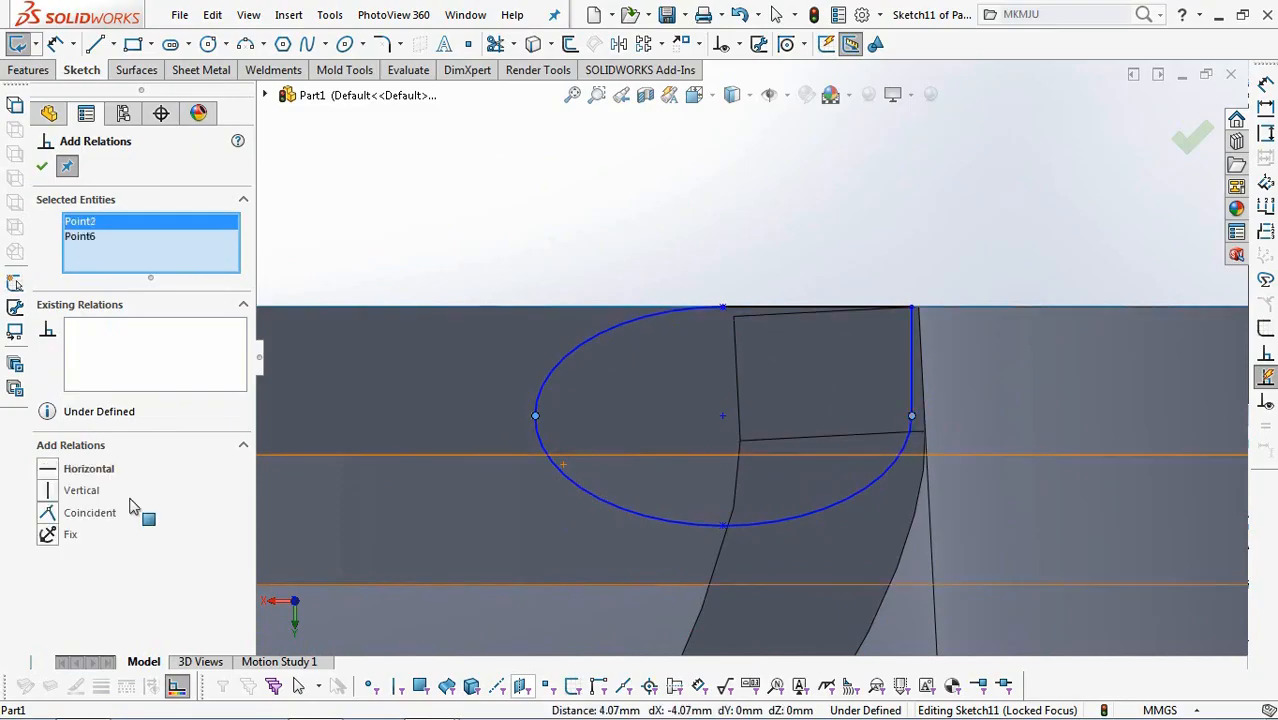
{"action": "left_click", "coordinate": [722, 527]}
{"action": "left_click", "coordinate": [725, 309]}
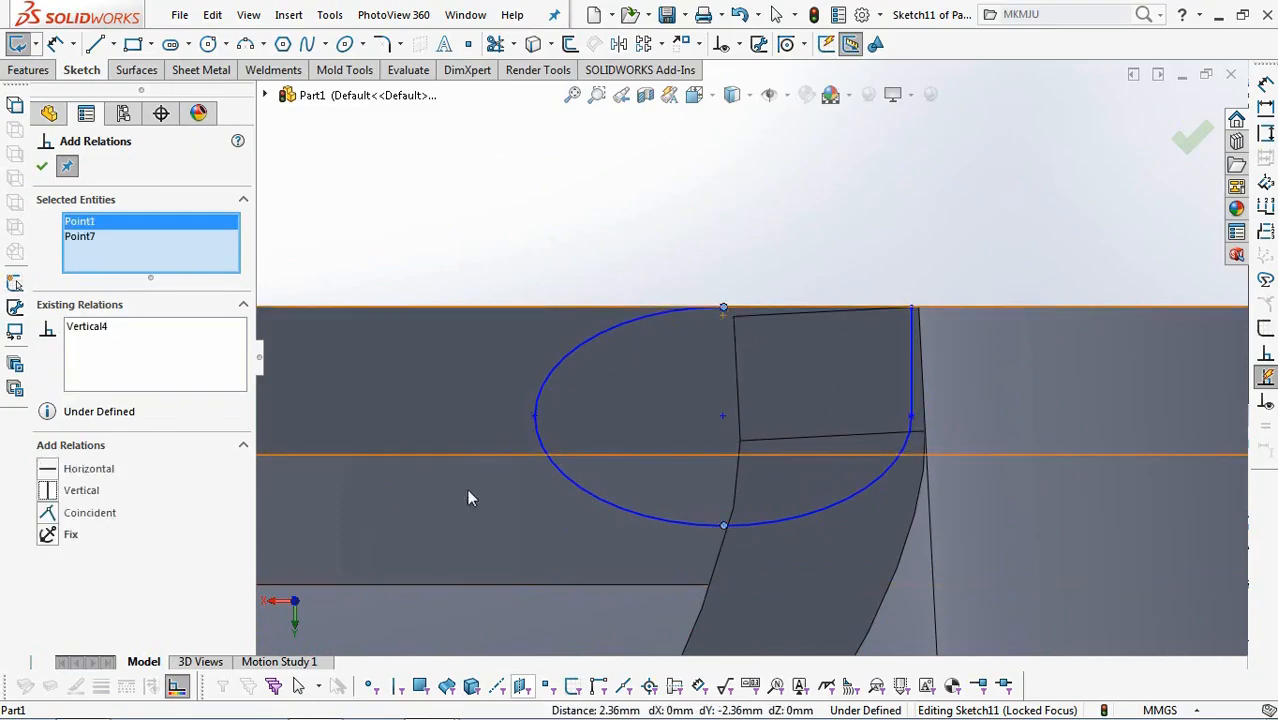
Make the corner of the two closing lines coincident with the wall's nearby upper vertex and finish adding relations.
{"action": "scroll", "coordinate": [890, 372], "scroll_direction": "down", "scroll_amount": 3}
{"action": "left_click", "coordinate": [844, 252]}
{"action": "left_click", "coordinate": [866, 253]}
{"action": "scroll", "coordinate": [867, 257], "scroll_direction": "up", "scroll_amount": 4}
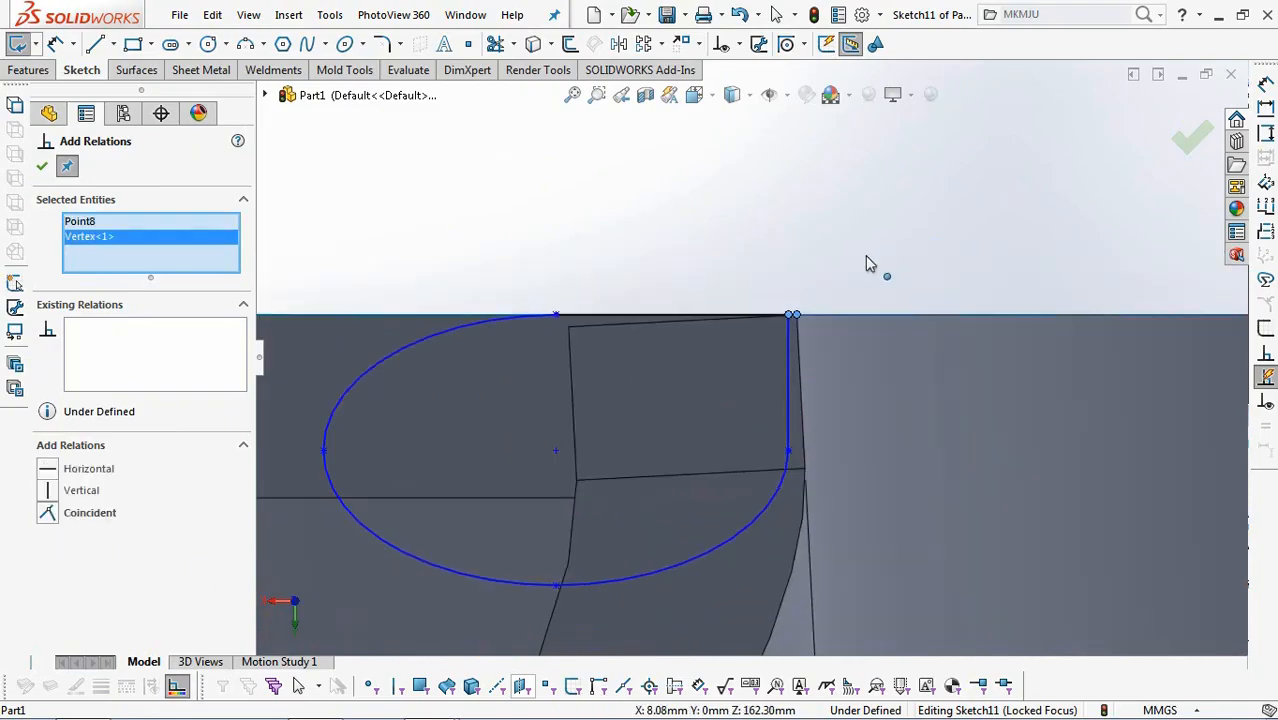
{"action": "left_click", "coordinate": [48, 515]}
{"action": "left_click", "coordinate": [41, 166]}
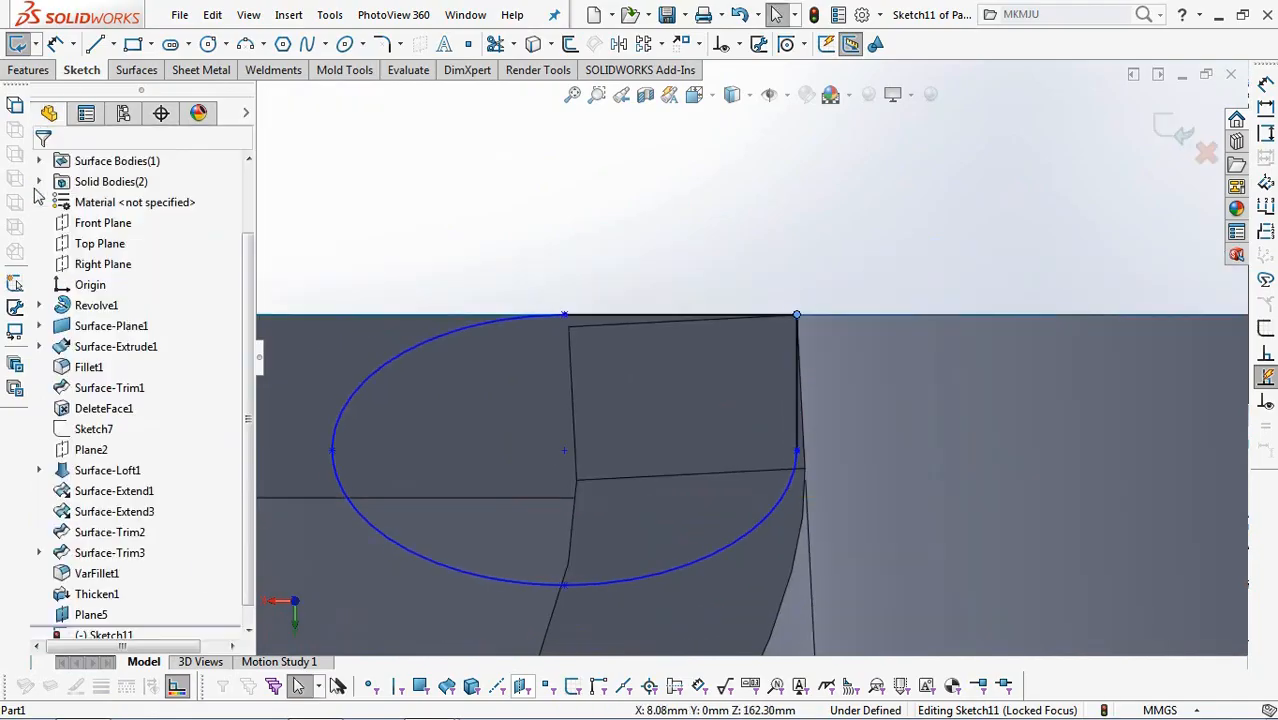
Dimension the width between the ellipse's two side points as 4 mm.
{"action": "left_click", "coordinate": [56, 46]}
{"action": "left_click", "coordinate": [333, 452]}
{"action": "left_click", "coordinate": [797, 450]}
{"action": "left_click", "coordinate": [645, 236]}
{"action": "type", "text": "4"}
{"action": "left_click", "coordinate": [561, 227]}
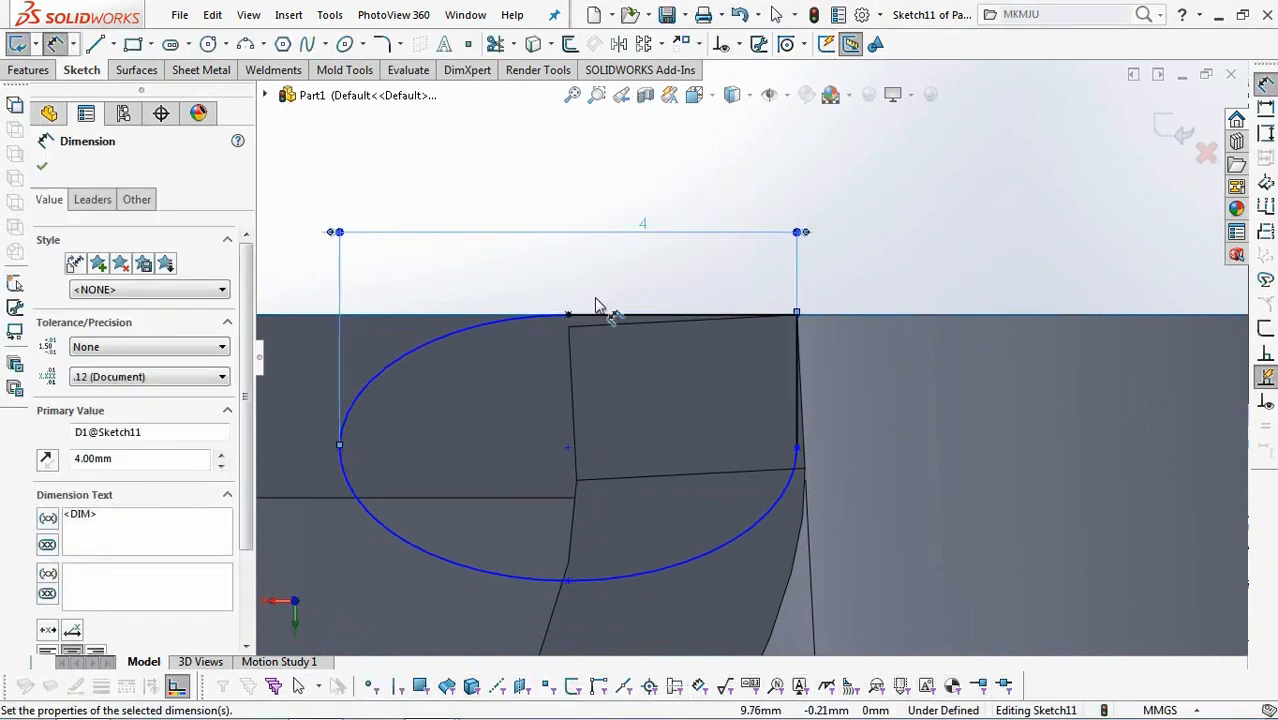
Dimension the ellipse's height between its top and bottom points as 2.5 mm and exit the sketch.
{"action": "left_click", "coordinate": [570, 316]}
{"action": "left_click", "coordinate": [570, 580]}
{"action": "left_click", "coordinate": [886, 452]}
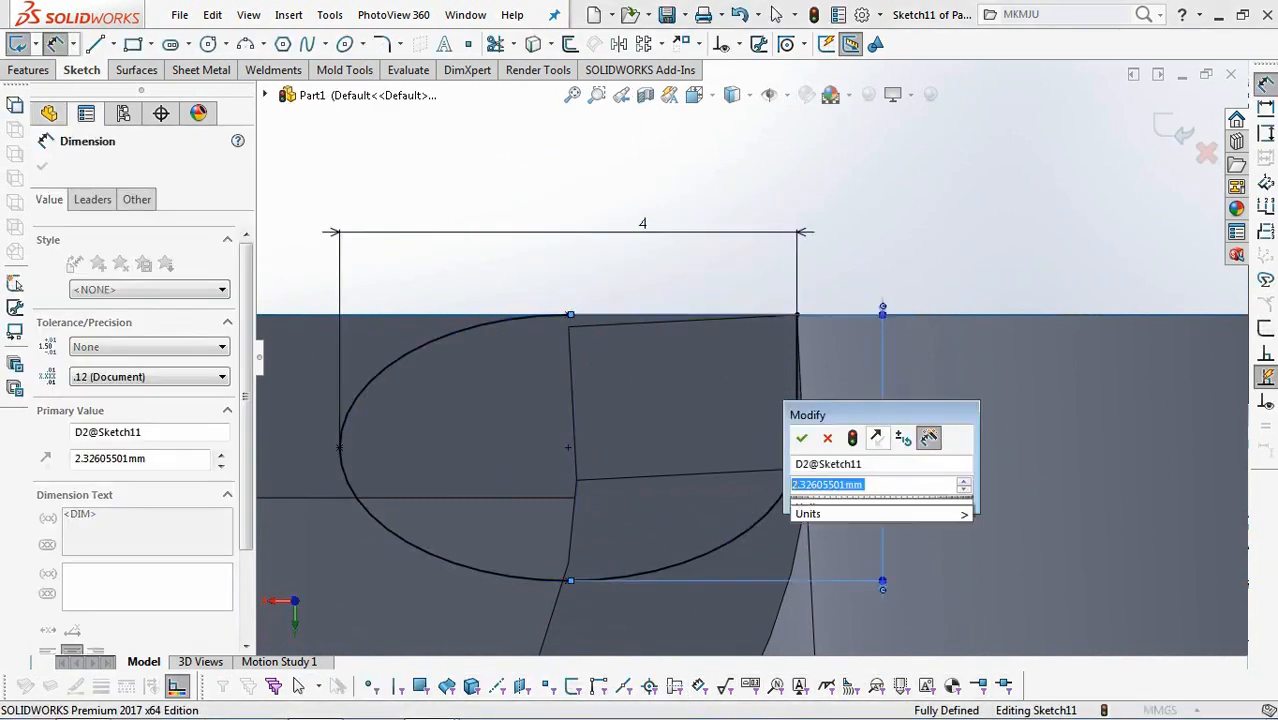
{"action": "type", "text": "2.5"}
{"action": "left_click", "coordinate": [803, 439]}
{"action": "scroll", "coordinate": [820, 428], "scroll_direction": "up", "scroll_amount": 3}
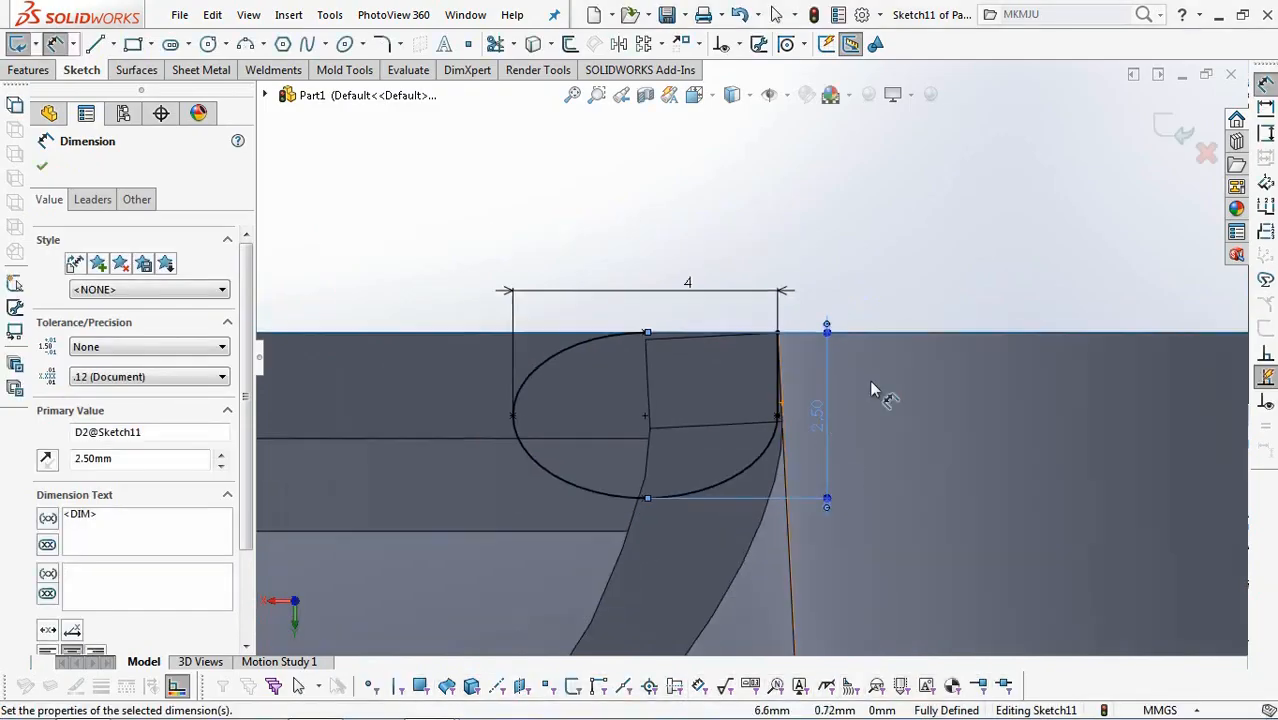
{"action": "left_click", "coordinate": [1115, 167]}
{"action": "left_click", "coordinate": [1160, 133]}
Start a swept boss with the partial-ellipse sketch as its profile and open the SelectionManager for the path.
{"action": "scroll", "coordinate": [978, 260], "scroll_direction": "up", "scroll_amount": 5}
{"action": "mouse_move", "coordinate": [782, 265]}
{"action": "middle_mouse_down"}
{"action": "mouse_move", "coordinate": [861, 271]}
{"action": "mouse_move", "coordinate": [884, 288]}
{"action": "middle_mouse_up"}
{"action": "scroll", "coordinate": [982, 338], "scroll_direction": "up", "scroll_amount": 3}
{"action": "middle_click_drag", "start_coordinate": [982, 338], "coordinate": [890, 368]}
{"action": "scroll", "coordinate": [1030, 428], "scroll_direction": "down", "scroll_amount": 3}
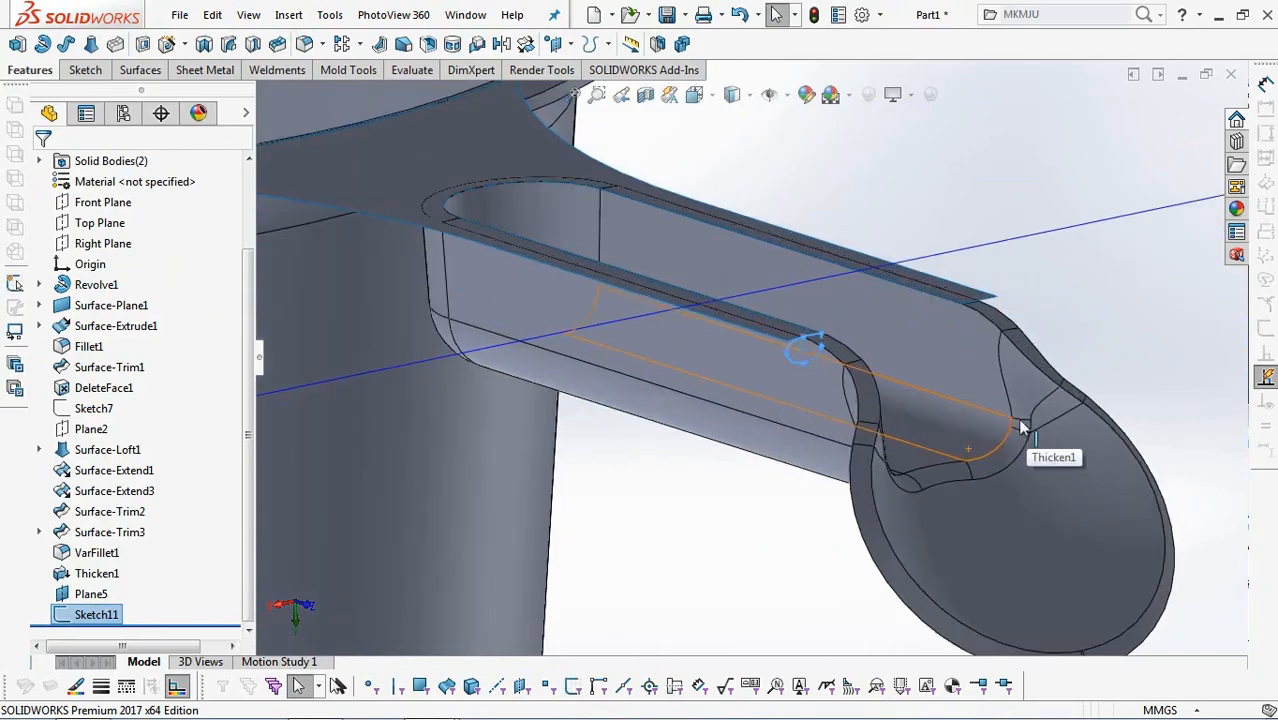
{"action": "left_click", "coordinate": [65, 43]}
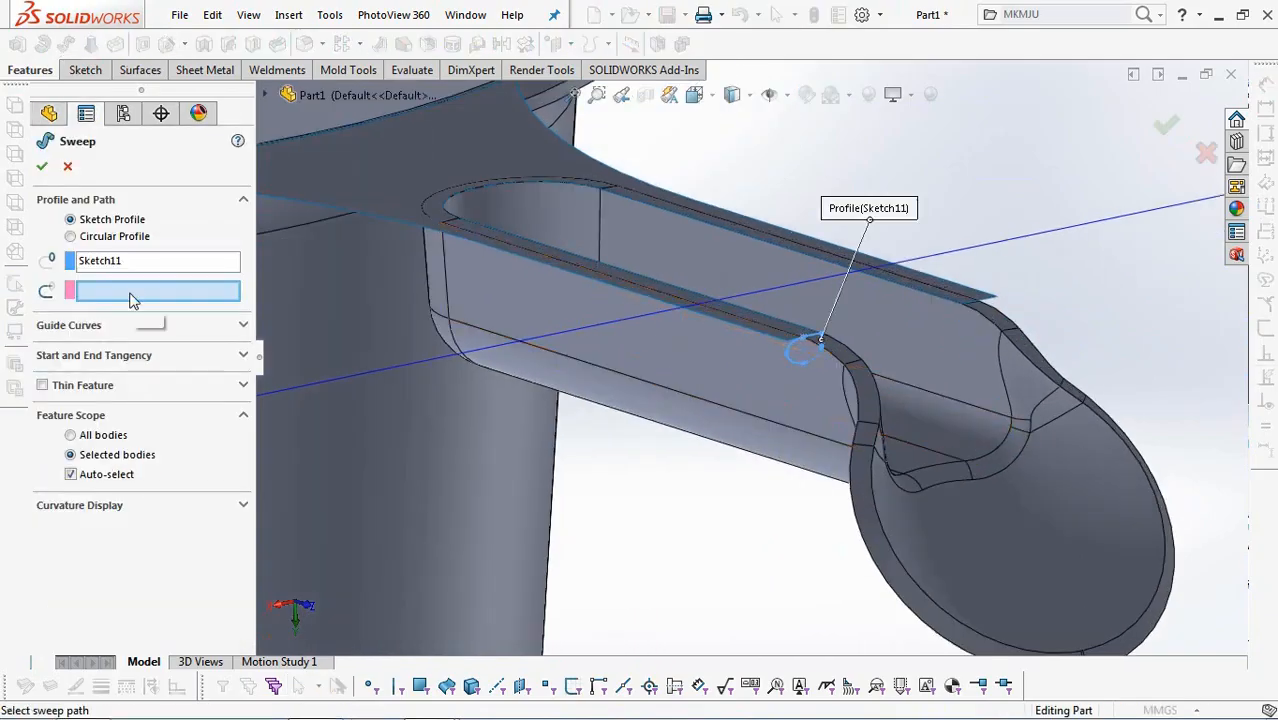
{"action": "right_click", "coordinate": [726, 515]}
{"action": "left_click", "coordinate": [790, 257]}
Select the chain of inner wall edges running from the profile around the scoop to the opposite side as the sweep path.
{"action": "scroll", "coordinate": [885, 396], "scroll_direction": "down", "scroll_amount": 2}
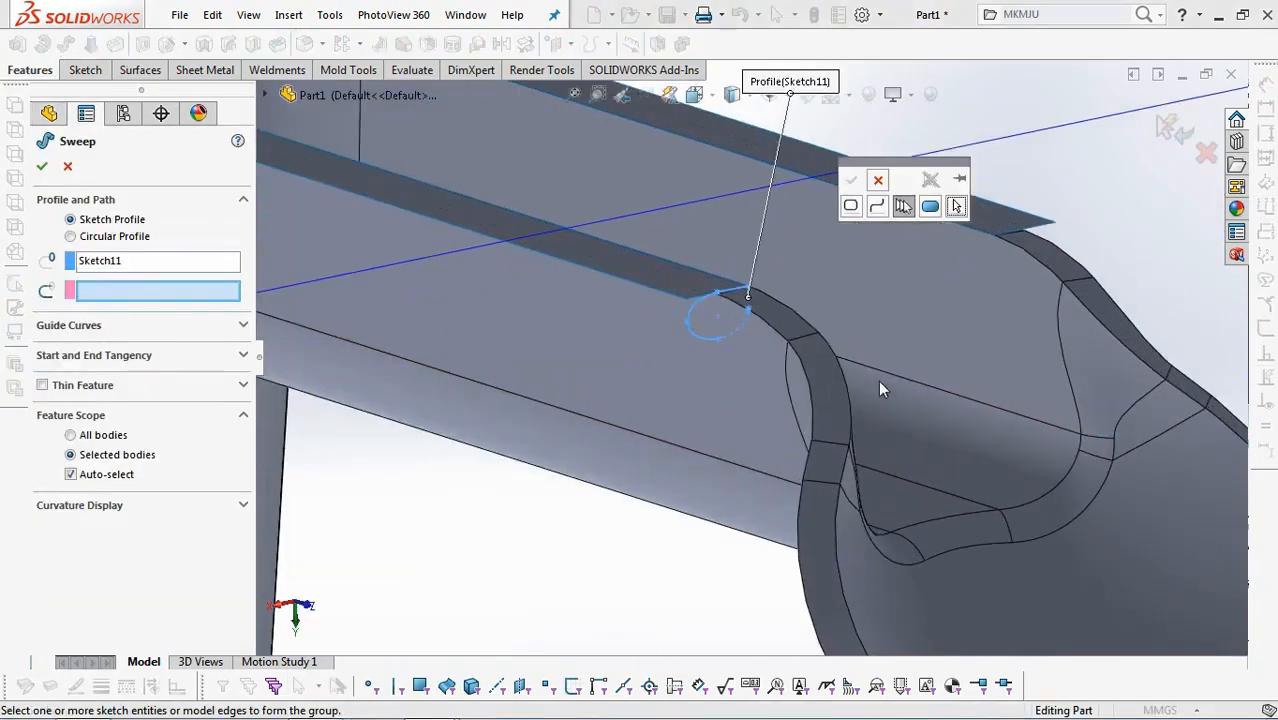
{"action": "left_click", "coordinate": [809, 320]}
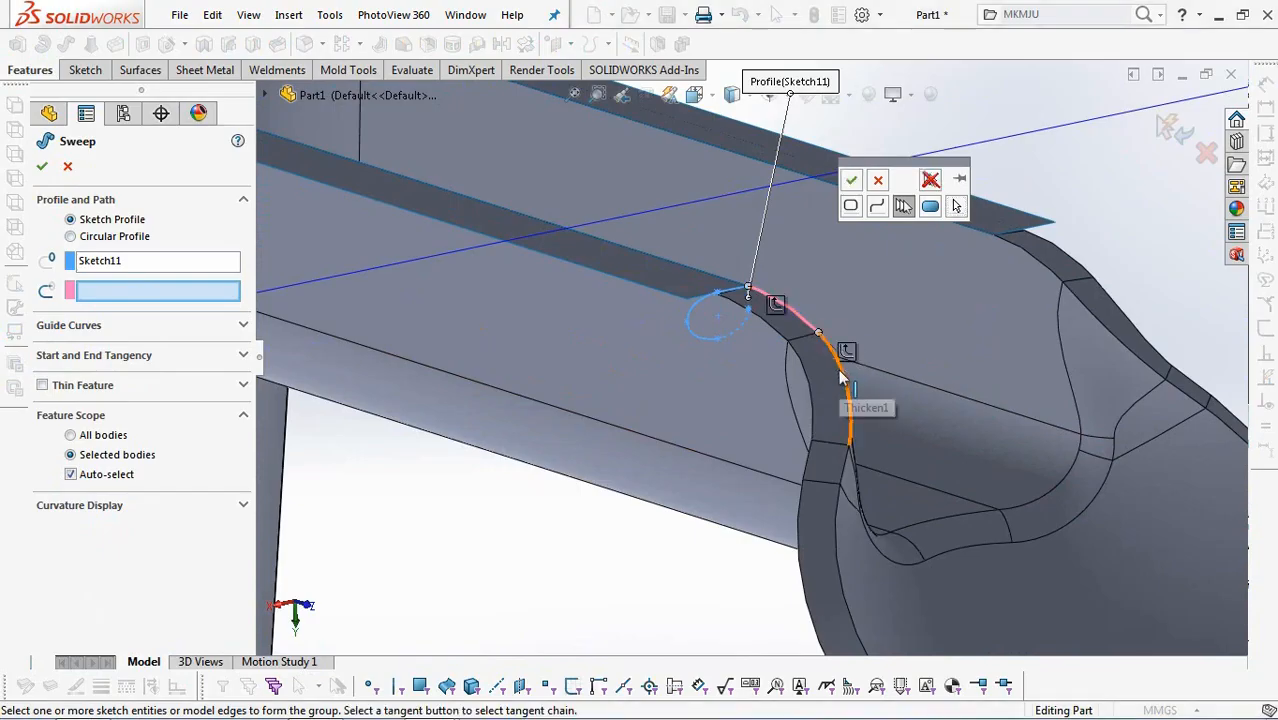
{"action": "scroll", "coordinate": [833, 455], "scroll_direction": "down", "scroll_amount": 2}
{"action": "left_click", "coordinate": [822, 488]}
{"action": "scroll", "coordinate": [825, 489], "scroll_direction": "up", "scroll_amount": 5}
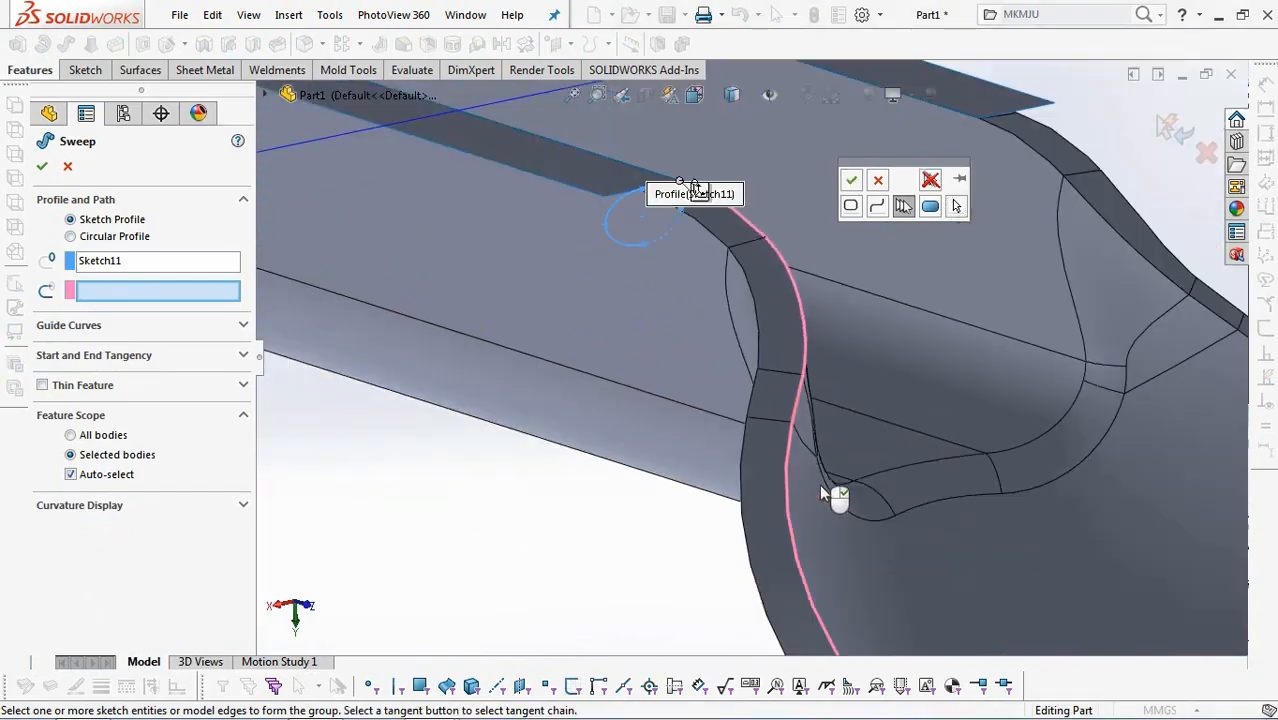
{"action": "scroll", "coordinate": [985, 568], "scroll_direction": "down", "scroll_amount": 7}
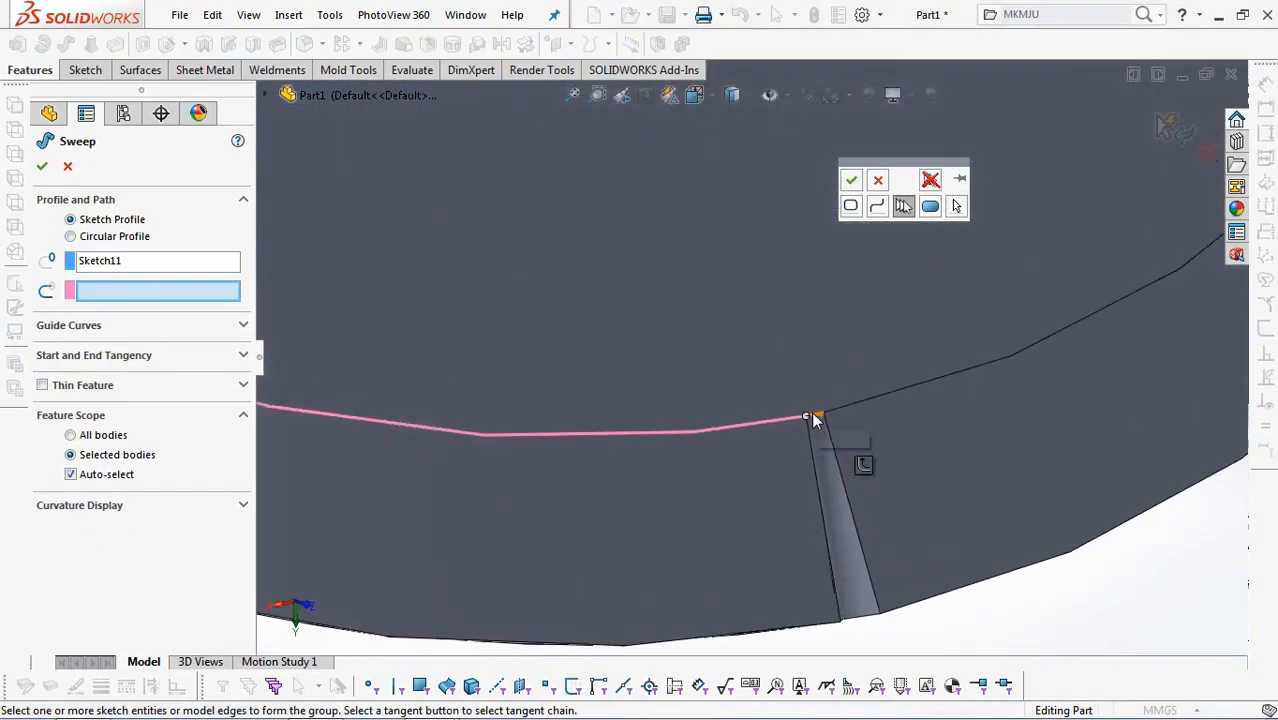
{"action": "scroll", "coordinate": [880, 430], "scroll_direction": "up", "scroll_amount": 6}
{"action": "scroll", "coordinate": [722, 252], "scroll_direction": "down", "scroll_amount": 5}
{"action": "scroll", "coordinate": [730, 238], "scroll_direction": "up", "scroll_amount": 2}
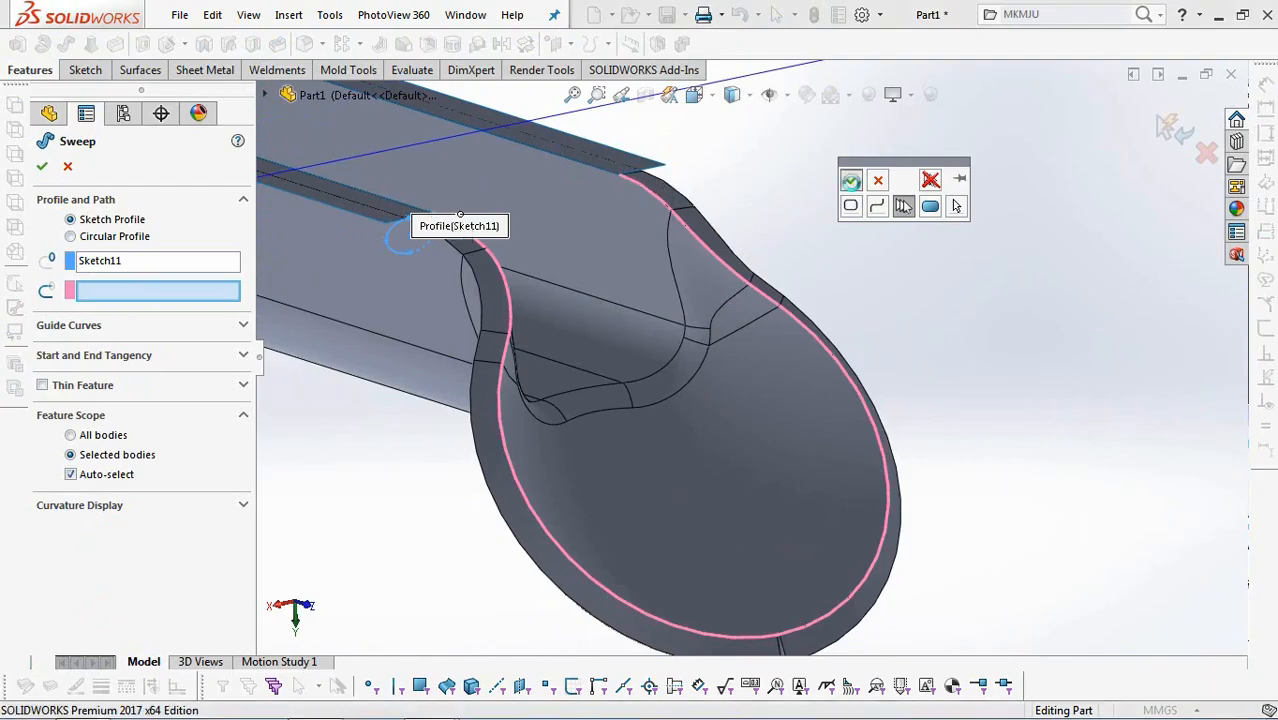
{"action": "left_click", "coordinate": [851, 182]}
Complete the swept lip around the scoop with Follow Path orientation, Minimum Twist and a merged result.
{"action": "left_click", "coordinate": [161, 358]}
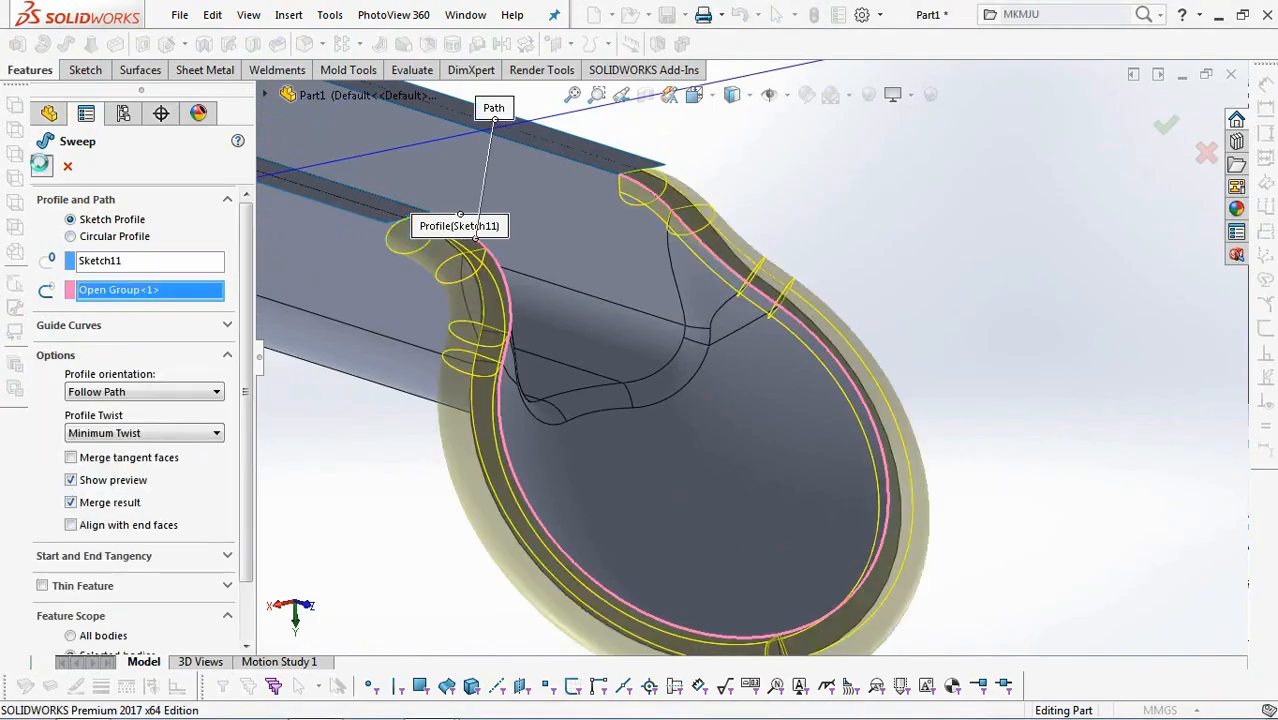
{"action": "left_click", "coordinate": [930, 290]}
{"action": "scroll", "coordinate": [900, 310], "scroll_direction": "up", "scroll_amount": 4}
{"action": "middle_click_drag", "start_coordinate": [817, 398], "coordinate": [908, 333]}
{"action": "scroll", "coordinate": [895, 336], "scroll_direction": "up", "scroll_amount": 3}
{"action": "left_click", "coordinate": [1029, 172]}
{"action": "left_click", "coordinate": [1050, 163]}
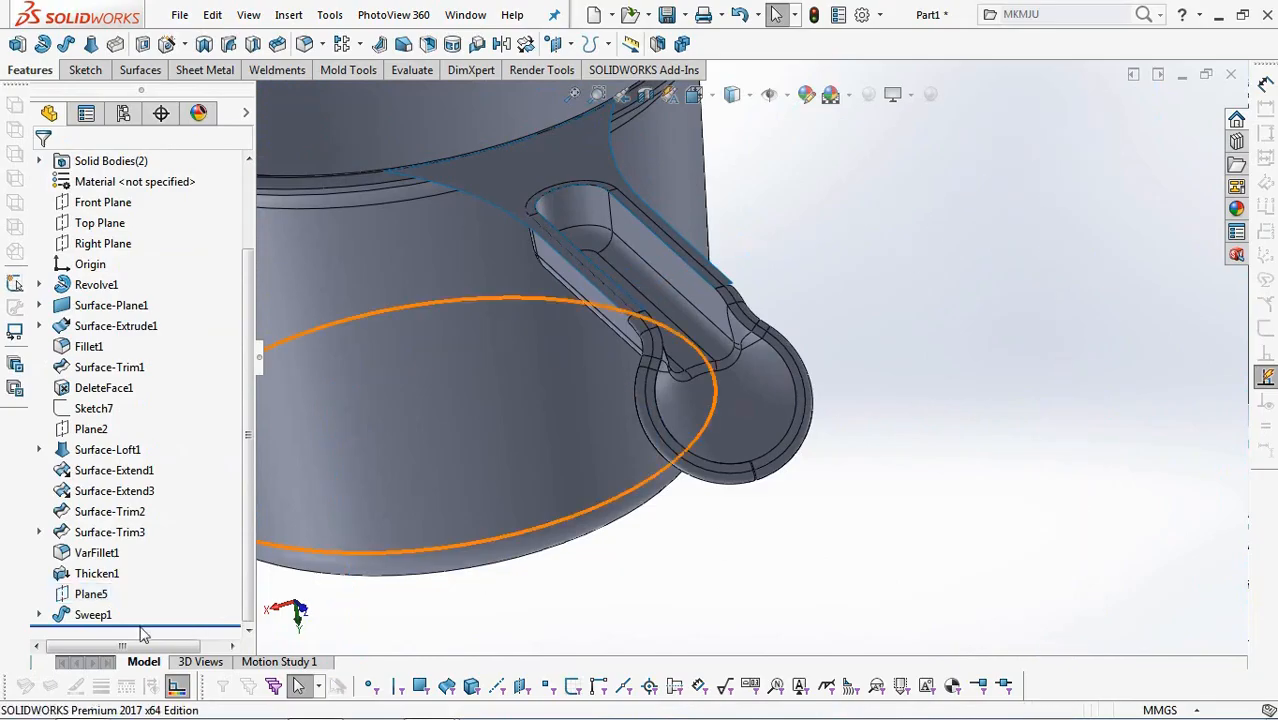
Start a second swept boss reusing the first sweep's elliptical sketch as profile and open the SelectionManager for its path.
{"action": "left_click", "coordinate": [39, 615]}
{"action": "left_click", "coordinate": [103, 617]}
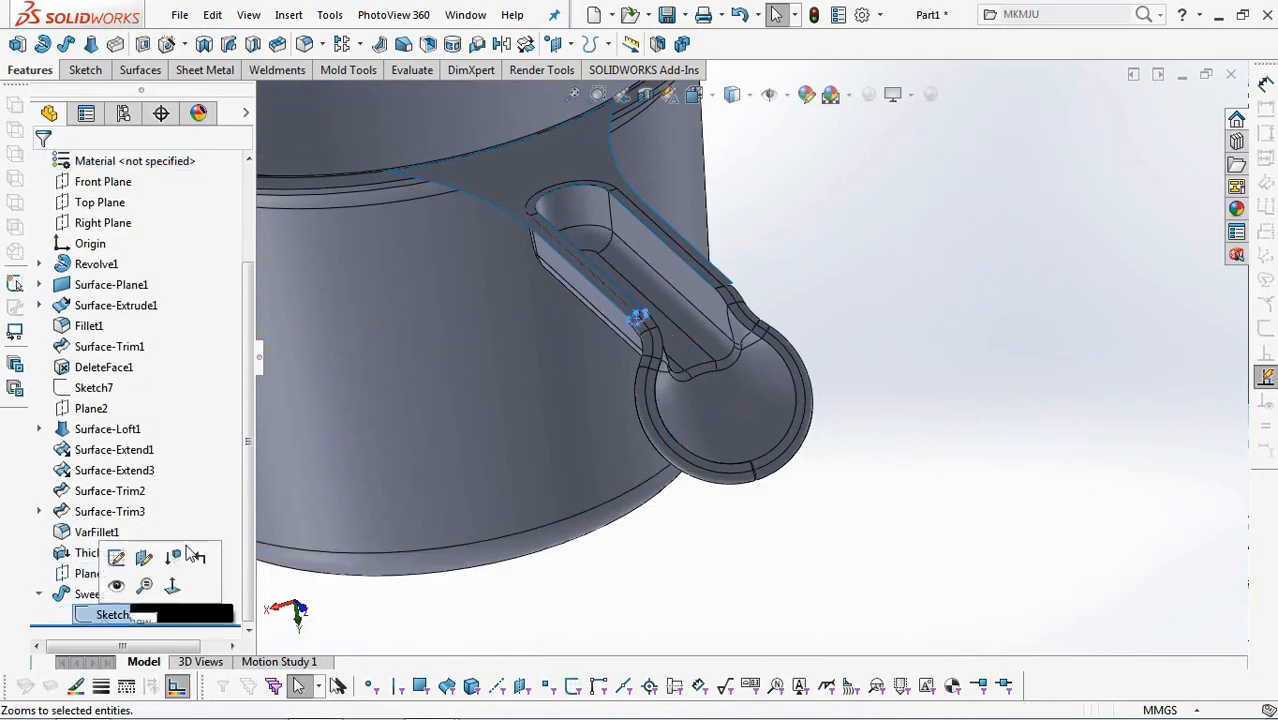
{"action": "left_click", "coordinate": [66, 43]}
{"action": "right_click", "coordinate": [170, 295]}
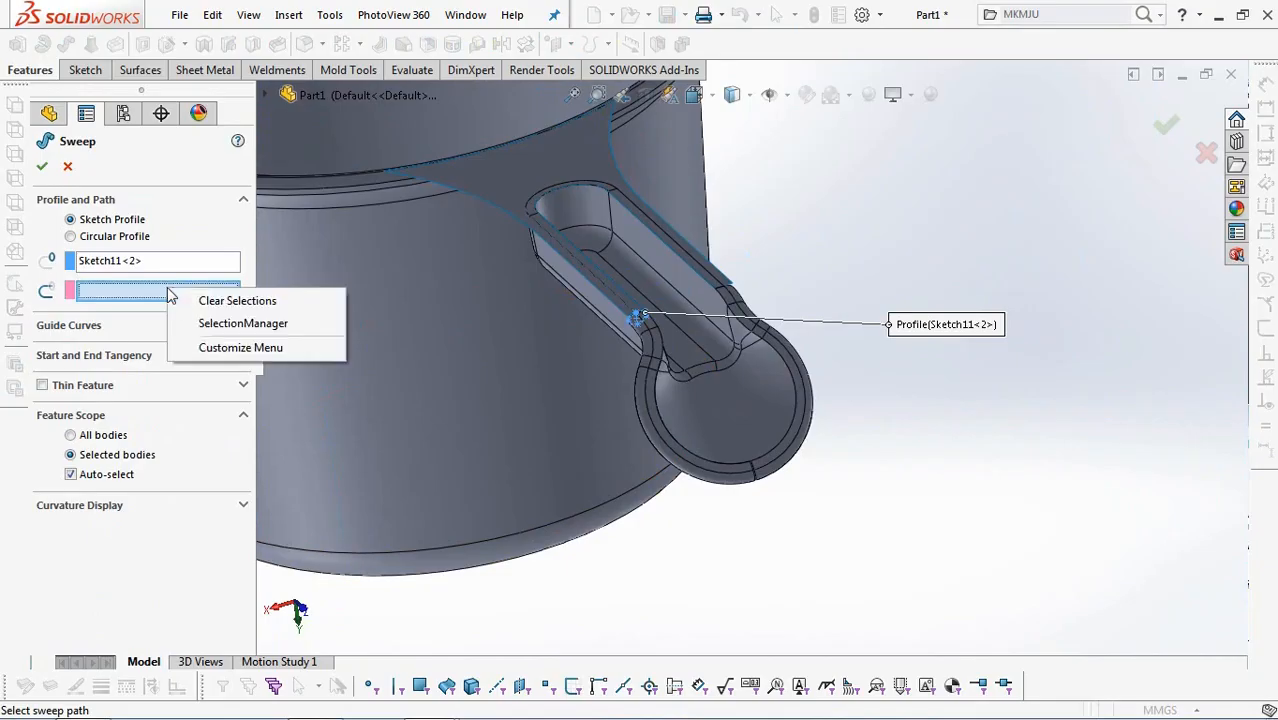
{"action": "left_click", "coordinate": [220, 320]}
Sweep the profile along the handle's straight and curved edges on the profile's side up to the cup rim, merging the result.
{"action": "scroll", "coordinate": [640, 345], "scroll_direction": "down", "scroll_amount": 3}
{"action": "left_click", "coordinate": [640, 287]}
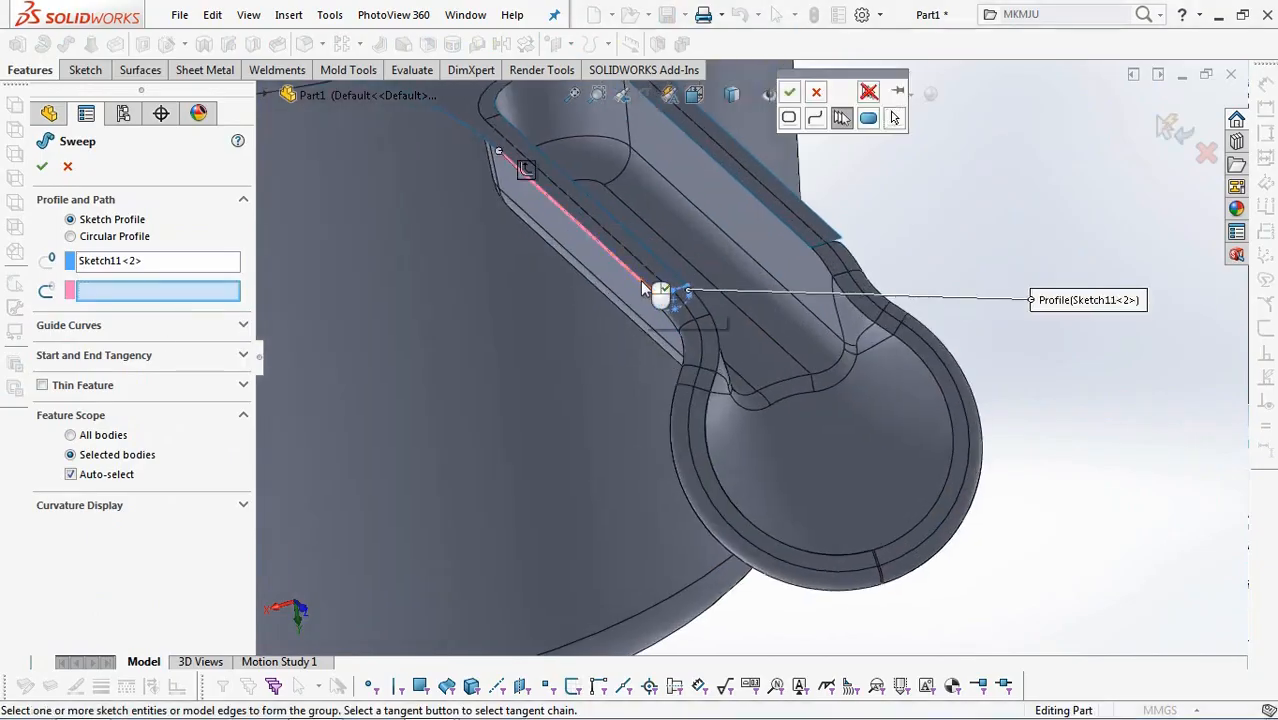
{"action": "scroll", "coordinate": [620, 270], "scroll_direction": "up", "scroll_amount": 2}
{"action": "left_click", "coordinate": [545, 195]}
{"action": "right_click", "coordinate": [545, 195]}
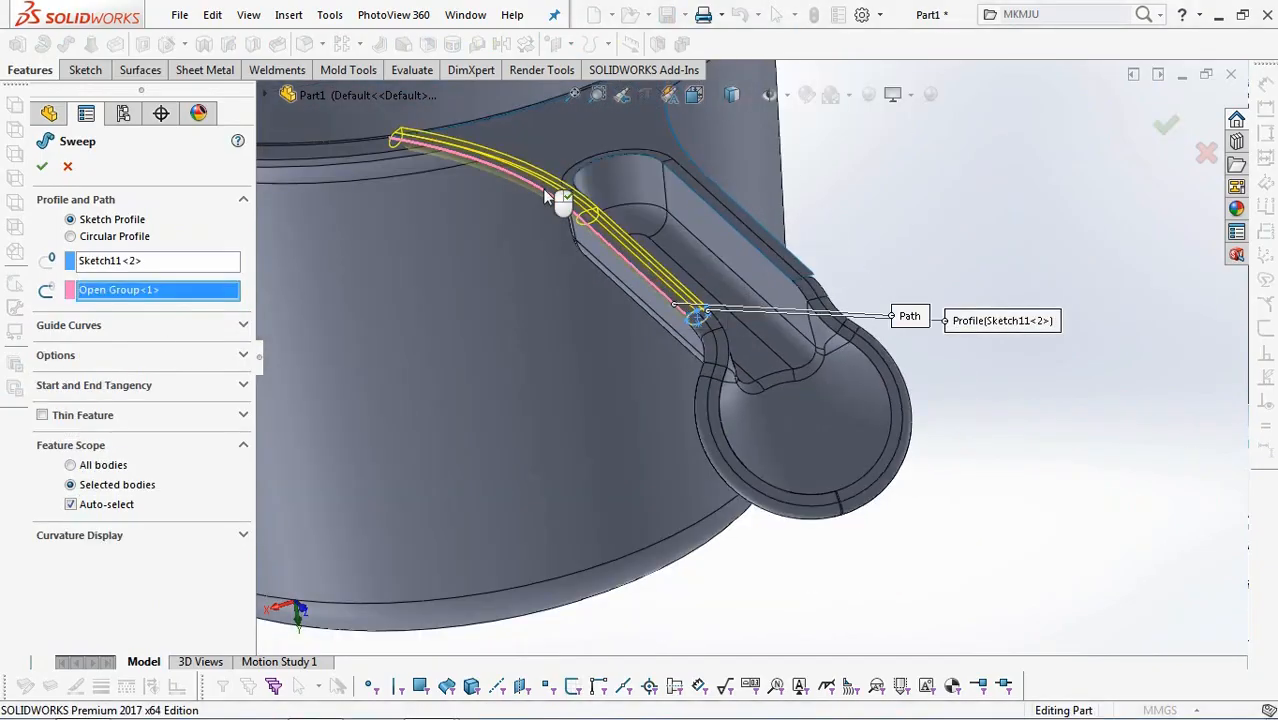
{"action": "left_click", "coordinate": [127, 356]}
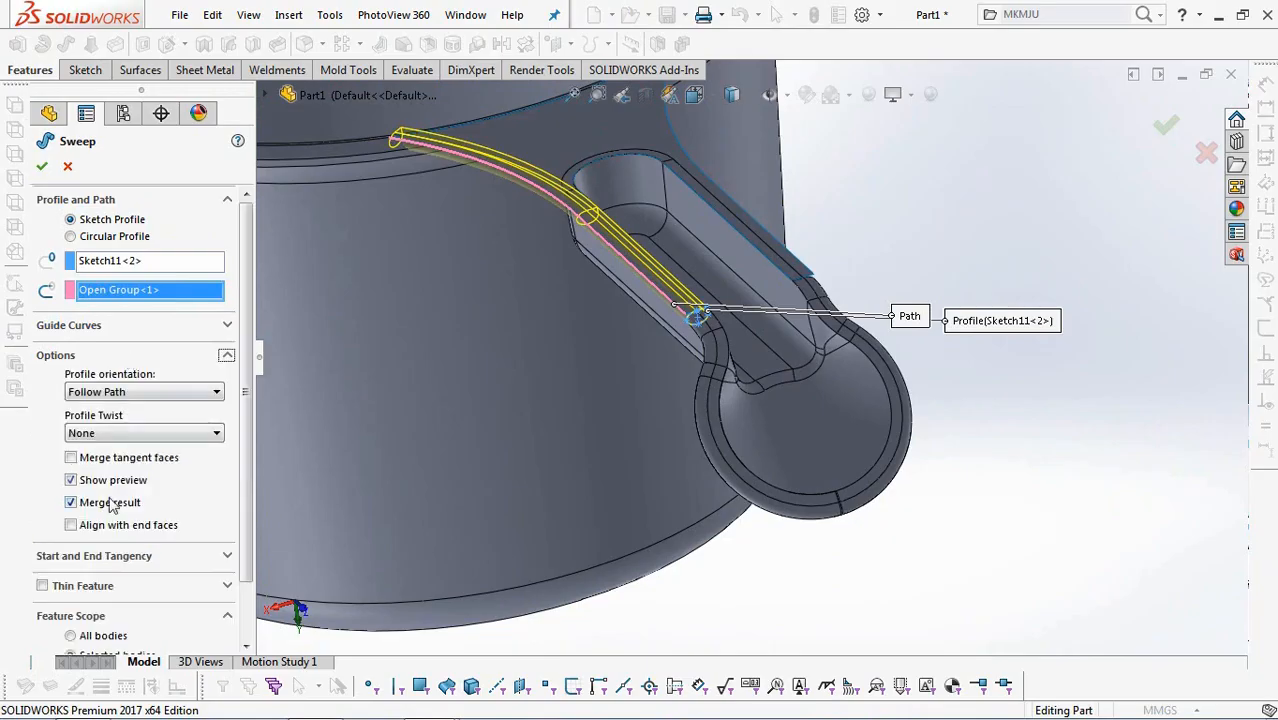
{"action": "left_click", "coordinate": [783, 587]}
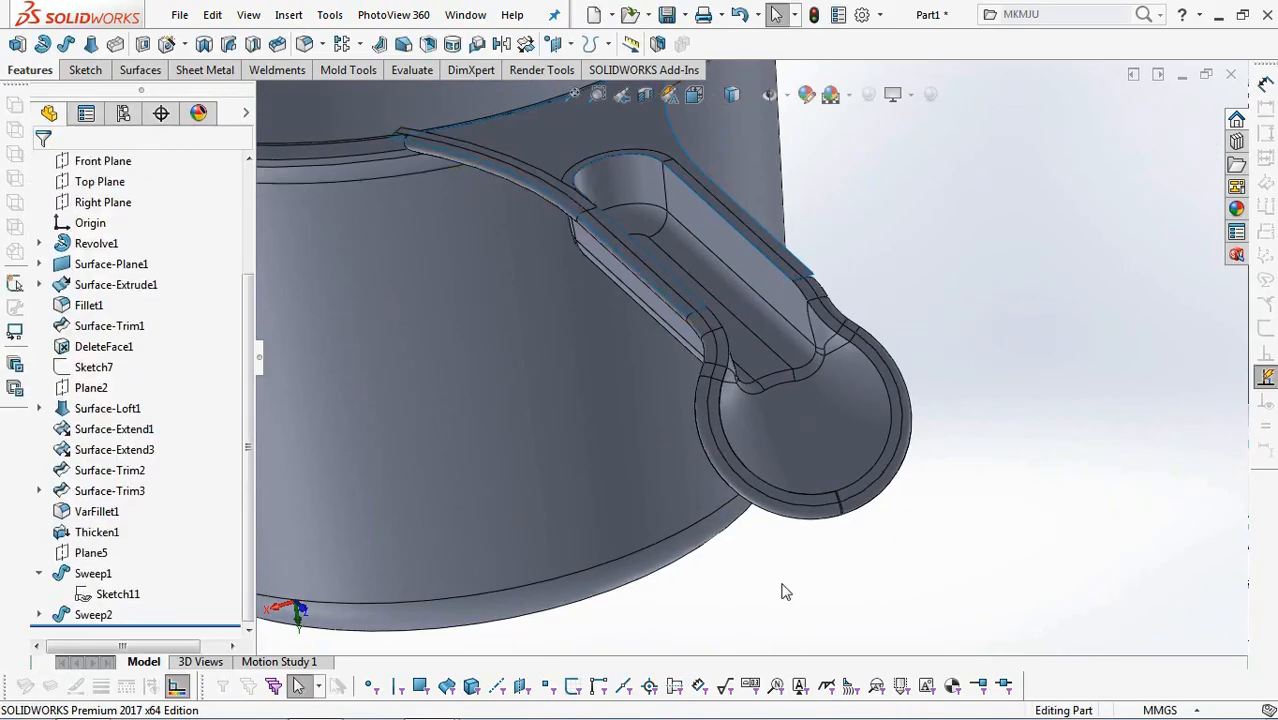
Mirror the second sweep, Sweep2, about the Right Plane to edge the other side of the handle.
{"action": "scroll", "coordinate": [783, 587], "scroll_direction": "up", "scroll_amount": 2}
{"action": "left_click_drag", "start_coordinate": [249, 455], "coordinate": [248, 400]}
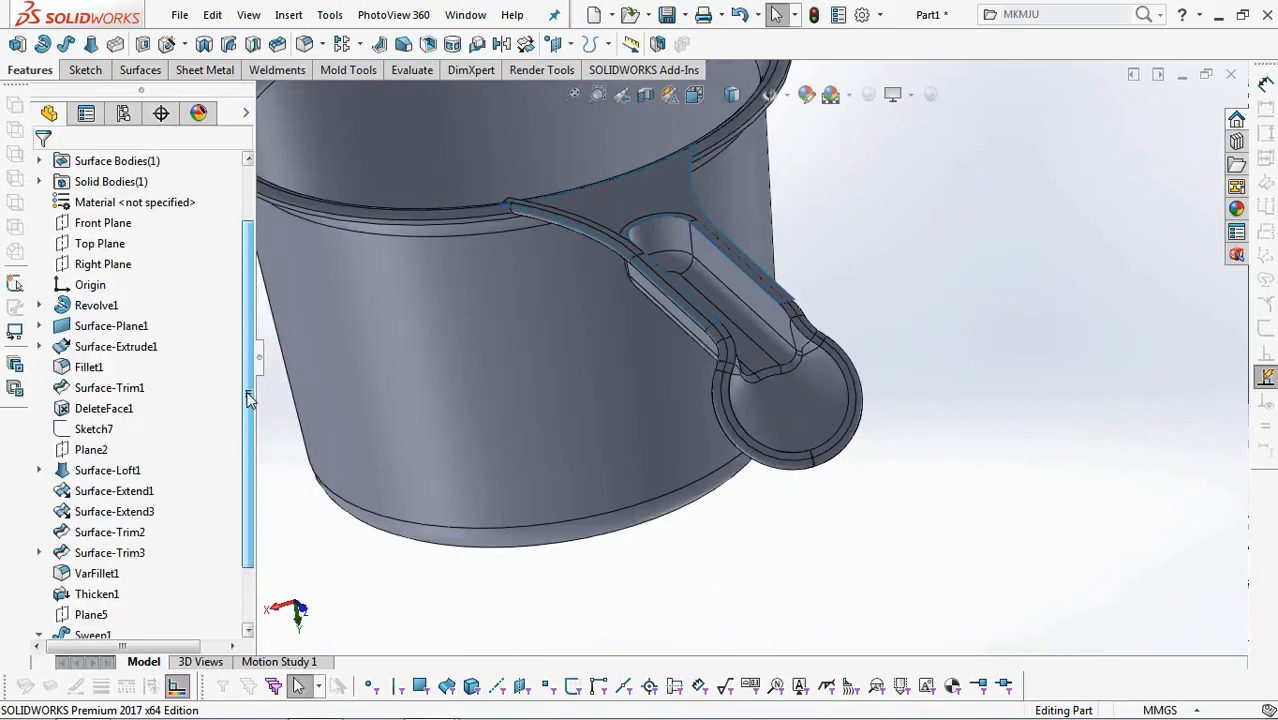
{"action": "left_click", "coordinate": [103, 264]}
{"action": "scroll", "coordinate": [970, 350], "scroll_direction": "up", "scroll_amount": 2}
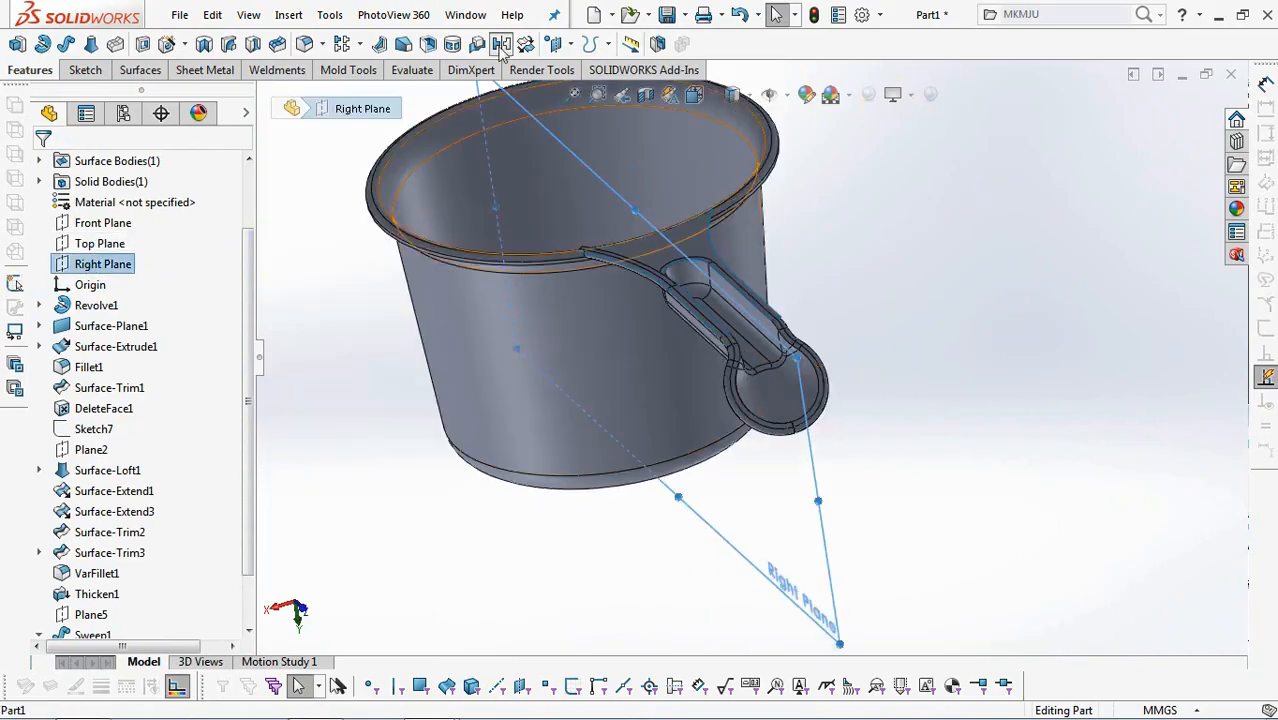
{"action": "left_click", "coordinate": [505, 46]}
{"action": "left_click", "coordinate": [267, 96]}
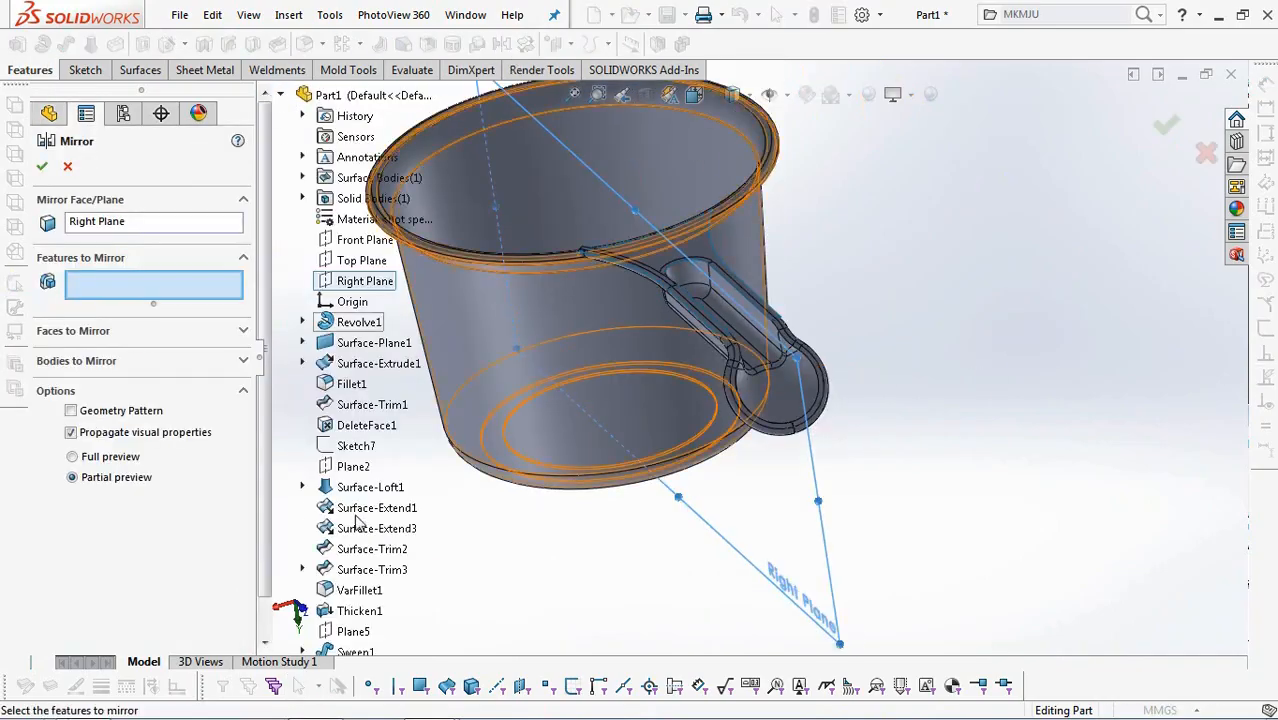
{"action": "scroll", "coordinate": [267, 565], "scroll_direction": "down", "scroll_amount": 2}
{"action": "left_click", "coordinate": [355, 631]}
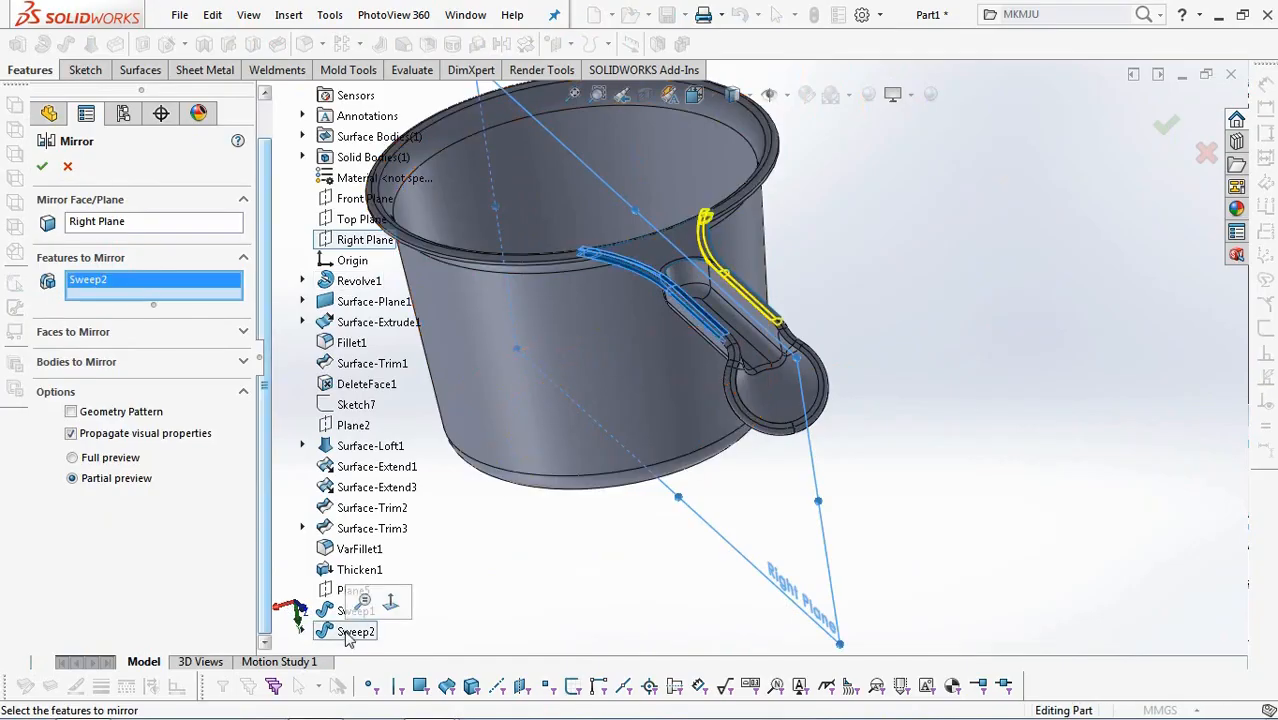
{"action": "left_click", "coordinate": [41, 167]}
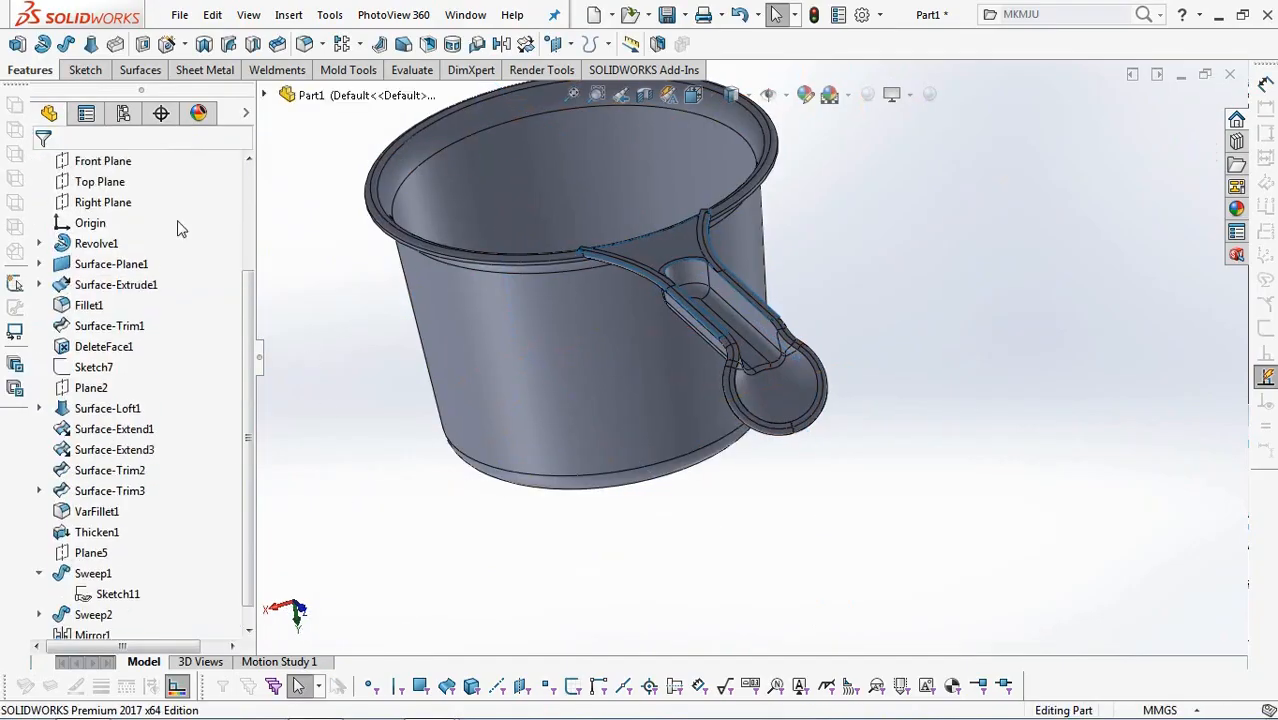
Sketch on the Top Plane by converting the straight and curved lip edges on both sides of the handle, and exit the sketch.
{"action": "left_click", "coordinate": [107, 157]}
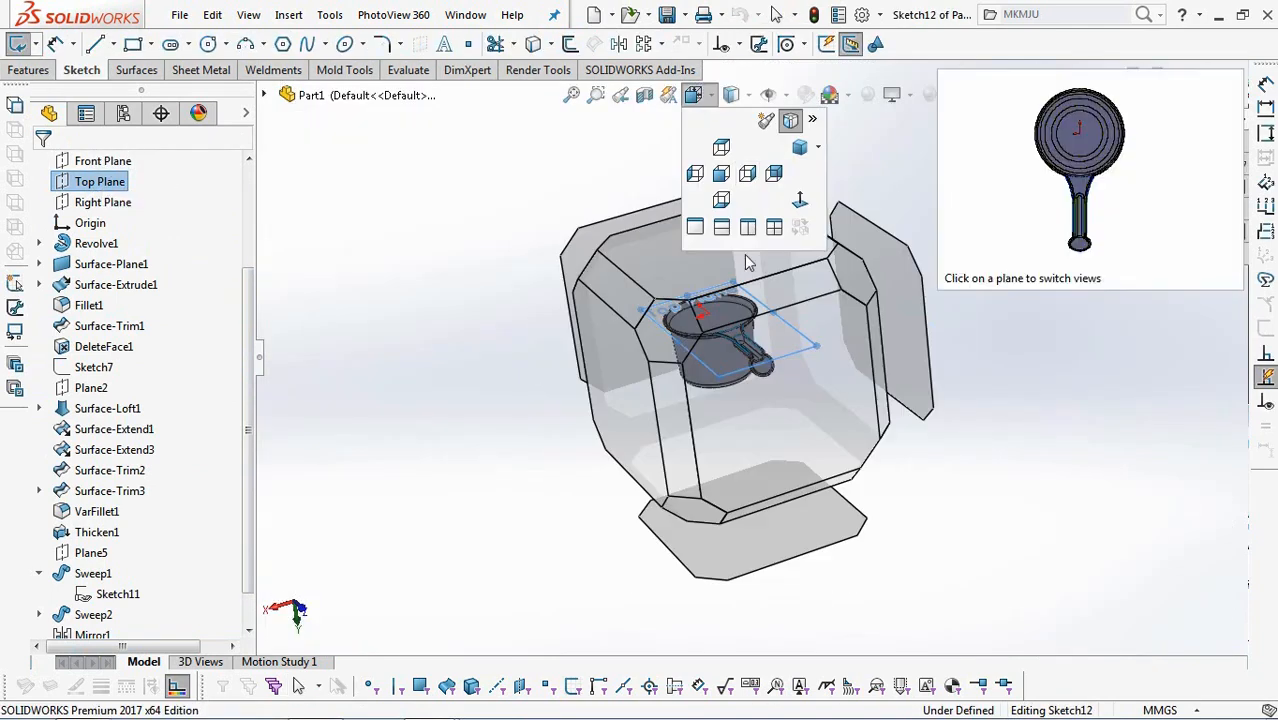
{"action": "left_click", "coordinate": [754, 261]}
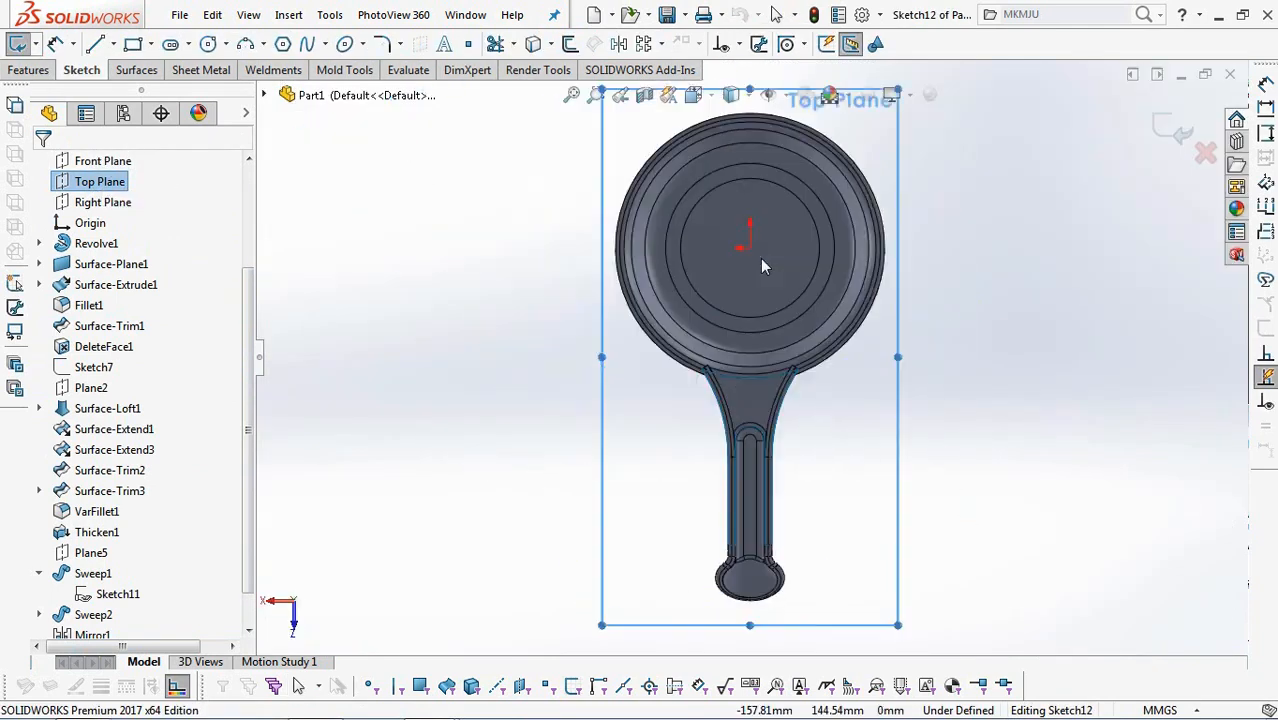
{"action": "scroll", "coordinate": [855, 490], "scroll_direction": "down", "scroll_amount": 2}
{"action": "scroll", "coordinate": [828, 485], "scroll_direction": "down", "scroll_amount": 1}
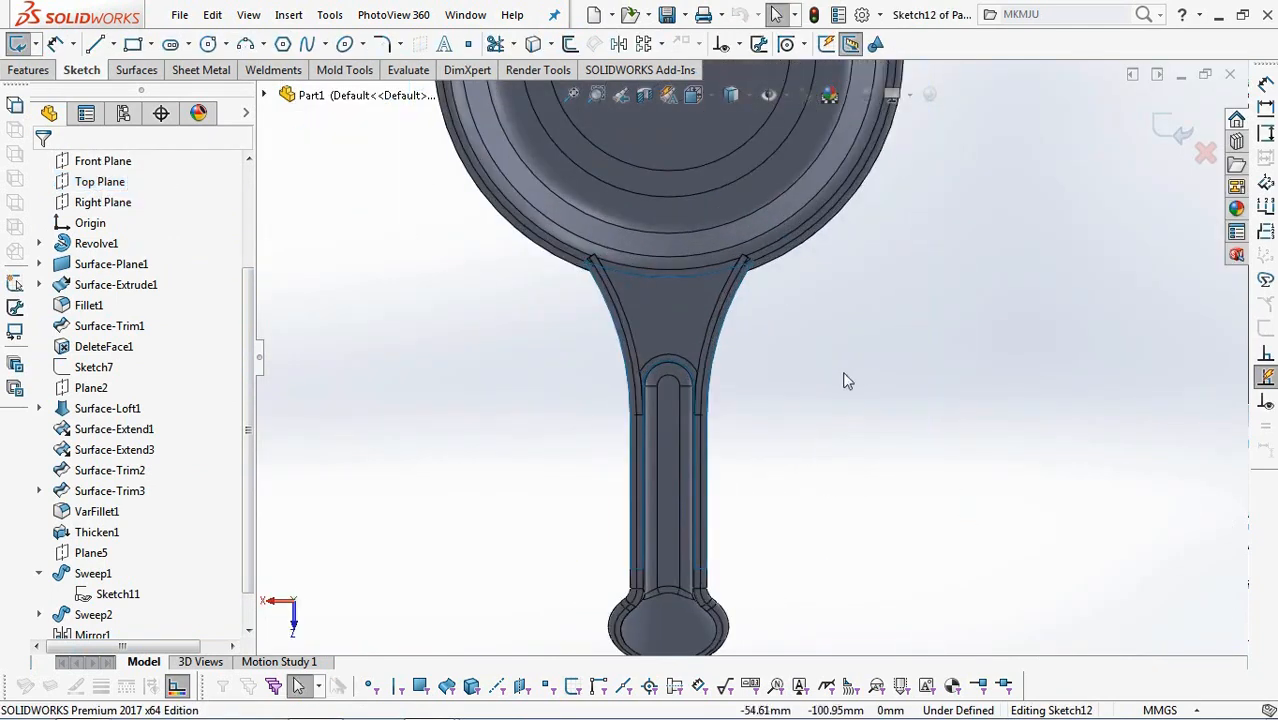
{"action": "left_click", "coordinate": [535, 45]}
{"action": "left_click", "coordinate": [628, 362]}
{"action": "left_click", "coordinate": [639, 443]}
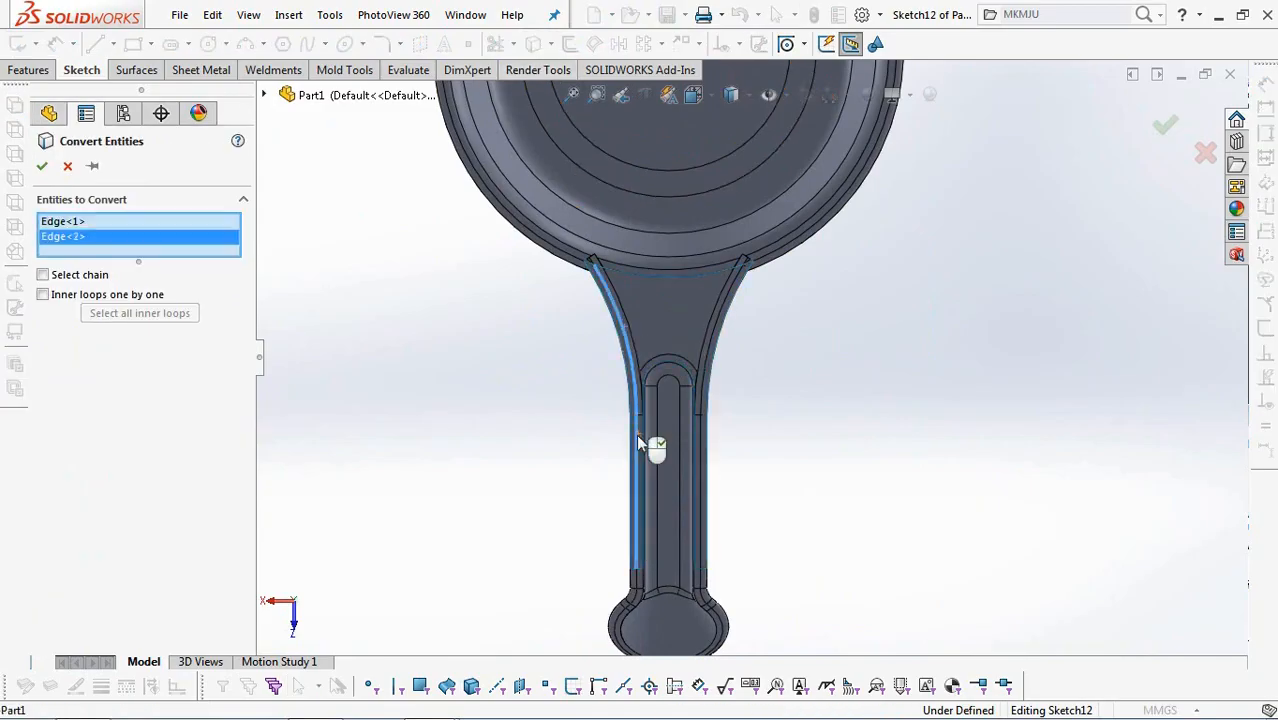
{"action": "left_click", "coordinate": [711, 360]}
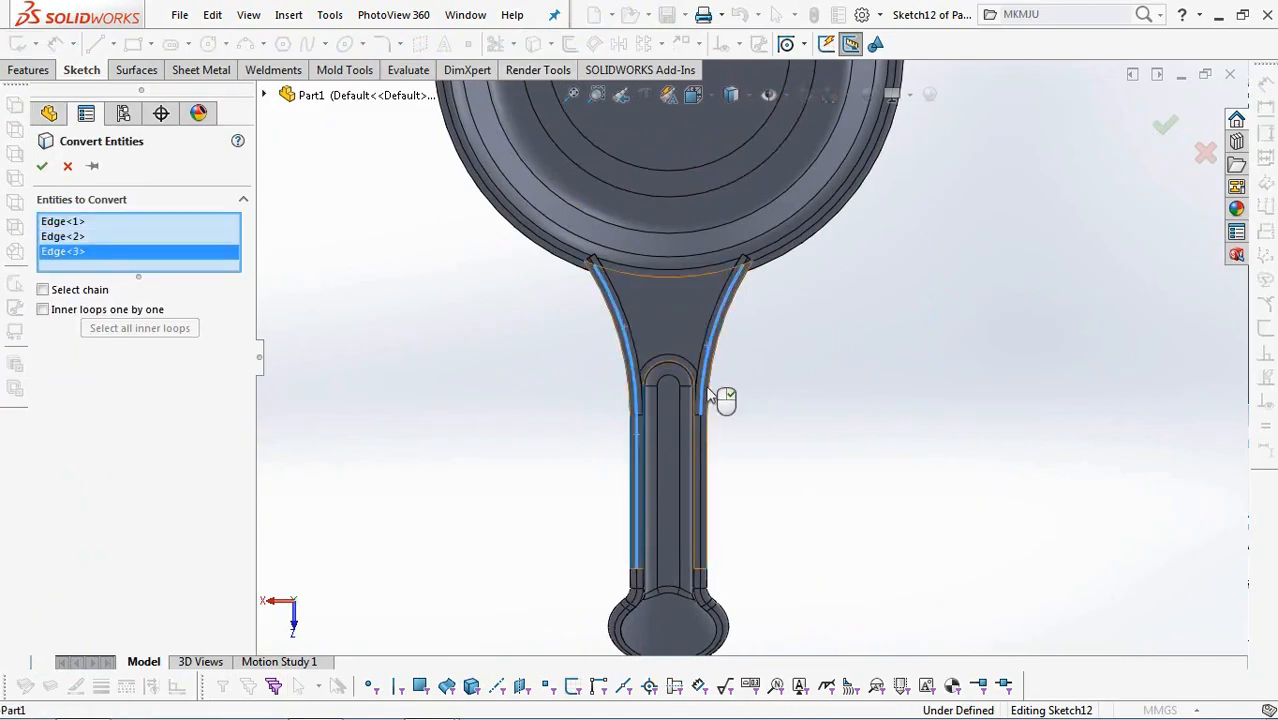
{"action": "left_click", "coordinate": [703, 448]}
{"action": "left_click", "coordinate": [40, 168]}
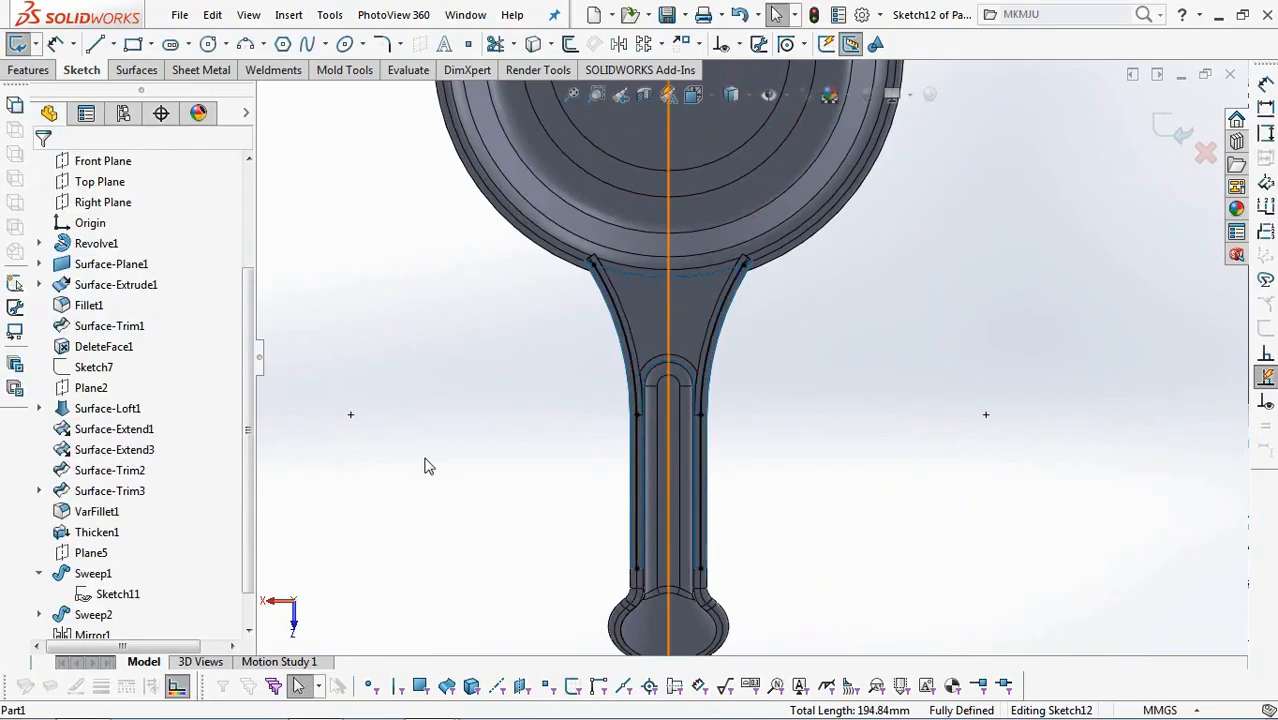
{"action": "middle_click_drag", "start_coordinate": [880, 502], "coordinate": [415, 626]}
{"action": "left_click", "coordinate": [1172, 130]}
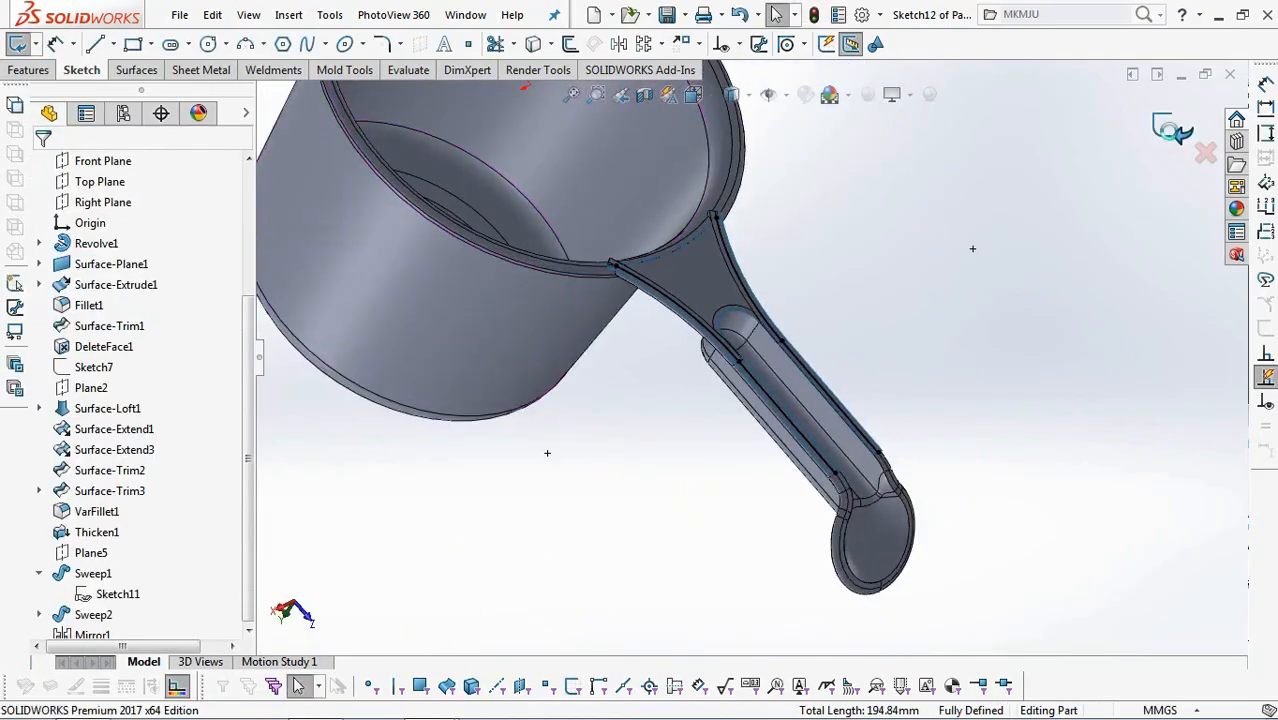
Hide the solid body of the cup and handle, leaving only the flat handle surface displayed.
{"action": "left_click", "coordinate": [475, 324]}
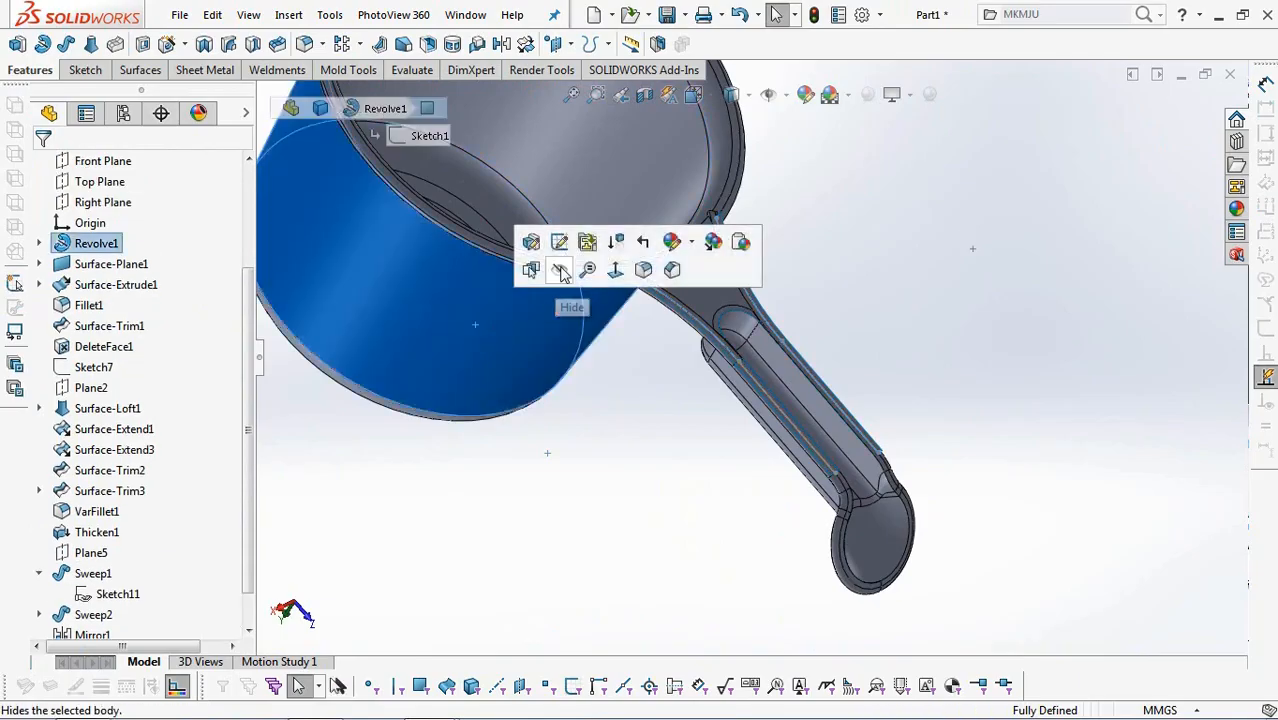
{"action": "left_click", "coordinate": [563, 275]}
{"action": "scroll", "coordinate": [180, 520], "scroll_direction": "down", "scroll_amount": 1}
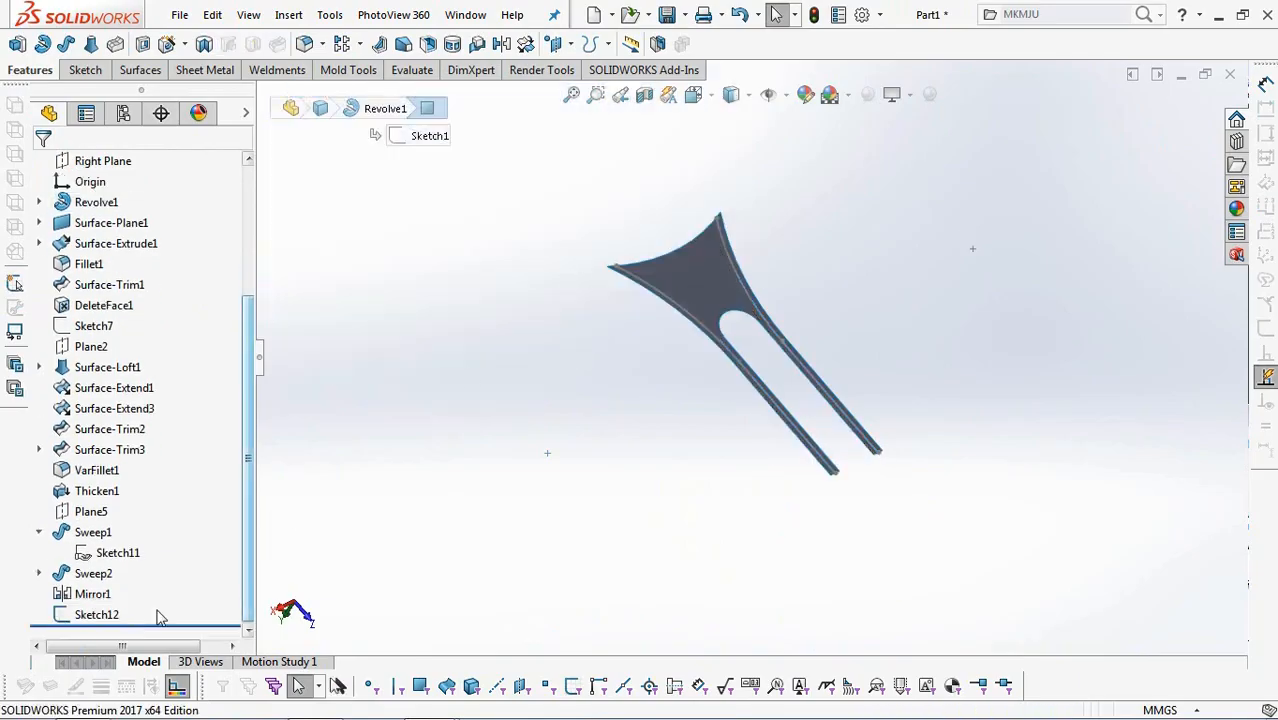
Trim the flat handle surface with the converted-edge sketch, keeping the region between its two side curves.
{"action": "left_click", "coordinate": [96, 614]}
{"action": "left_click", "coordinate": [140, 70]}
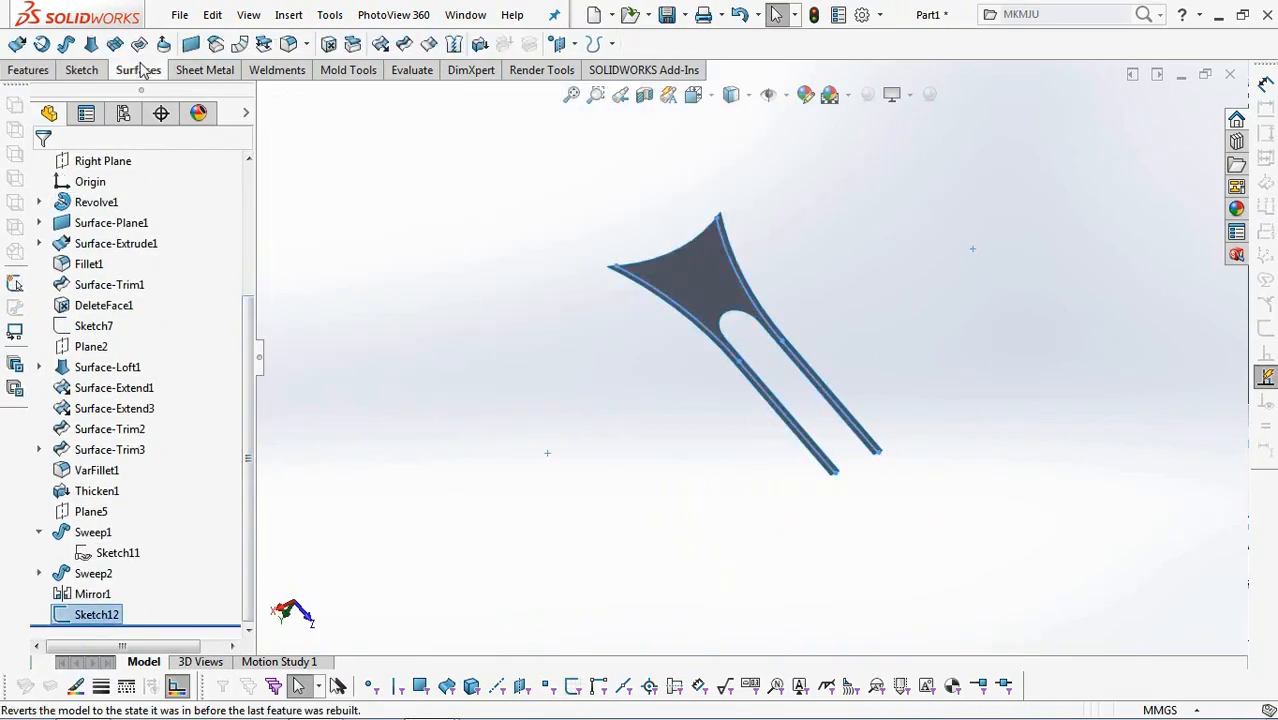
{"action": "left_click", "coordinate": [404, 43]}
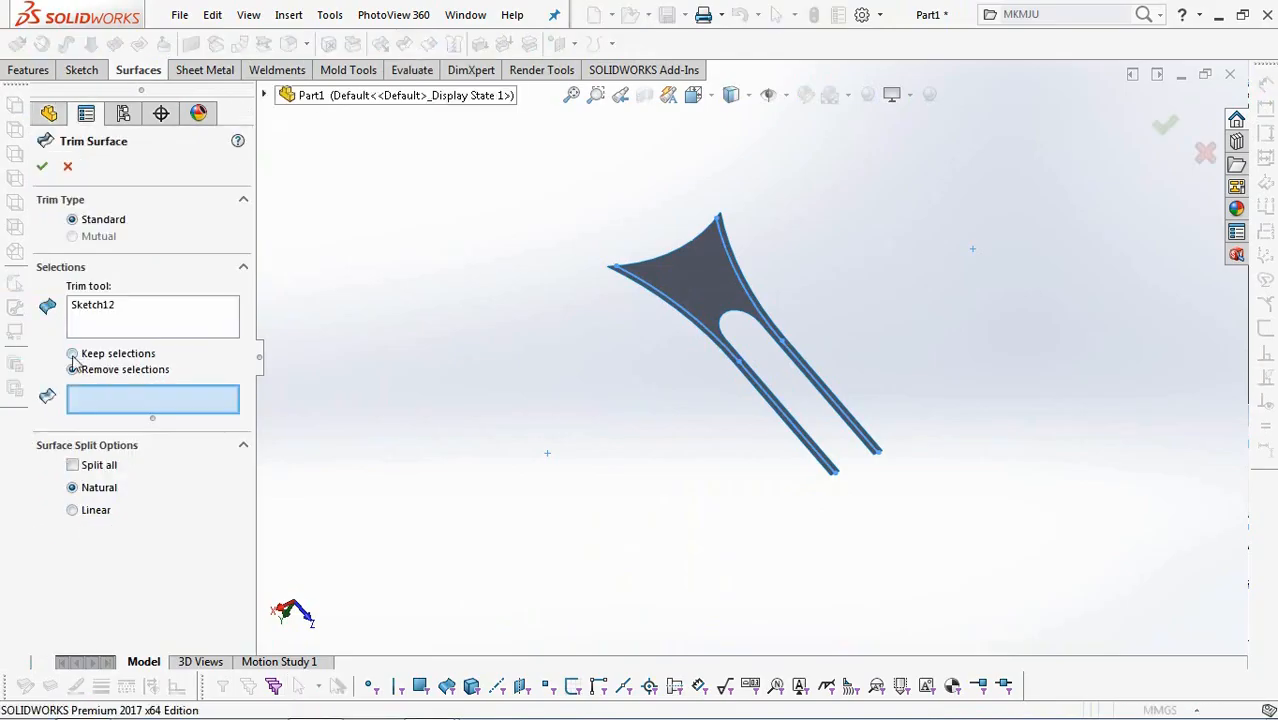
{"action": "left_click", "coordinate": [716, 290]}
{"action": "key", "text": "Return"}
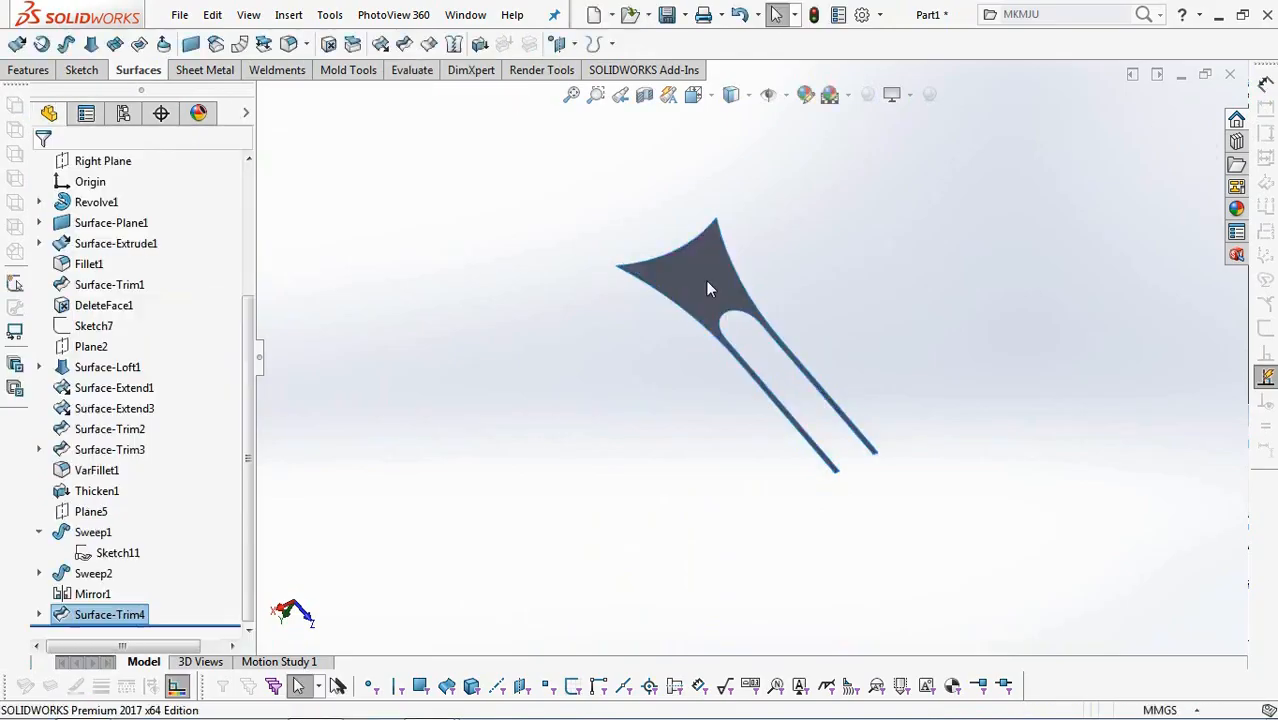
Show the hidden solid body, Mirror1, again from the Solid Bodies folder.
{"action": "scroll", "coordinate": [252, 431], "scroll_direction": "up", "scroll_amount": 3}
{"action": "left_click", "coordinate": [39, 264]}
{"action": "right_click", "coordinate": [113, 284]}
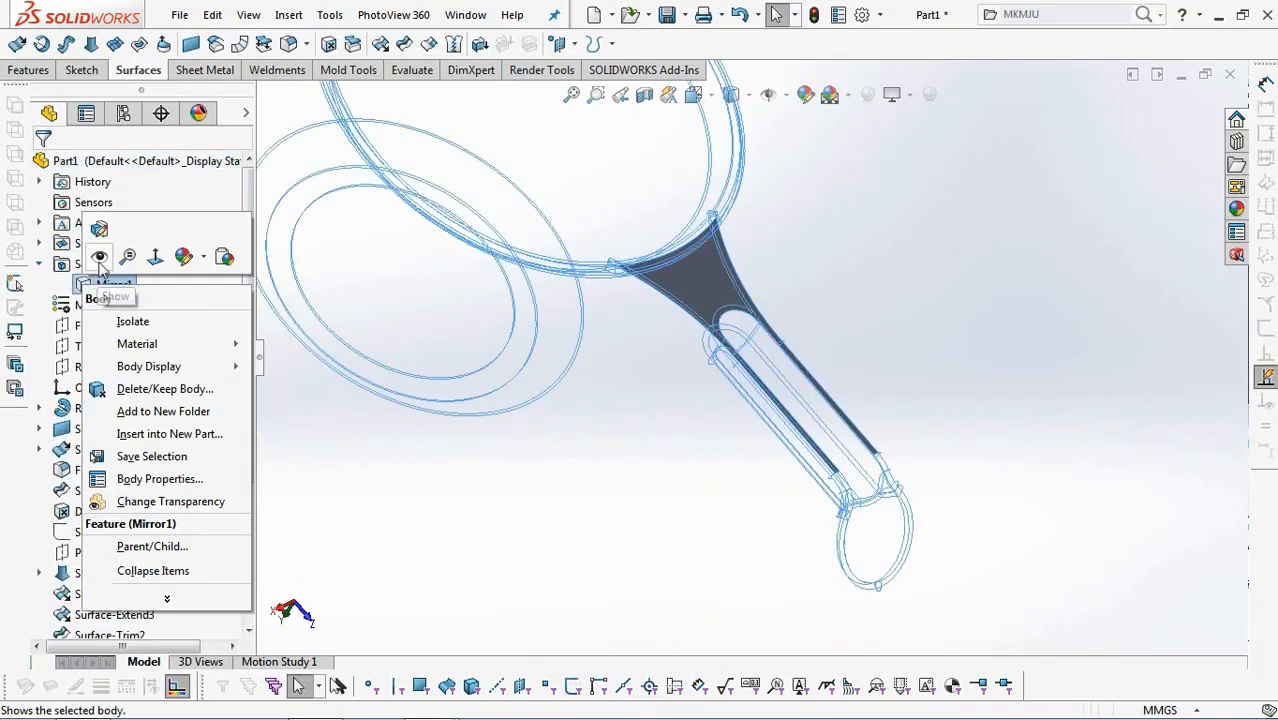
{"action": "left_click", "coordinate": [100, 254]}
{"action": "left_click", "coordinate": [567, 515]}
{"action": "scroll", "coordinate": [150, 450], "scroll_direction": "down", "scroll_amount": 4}
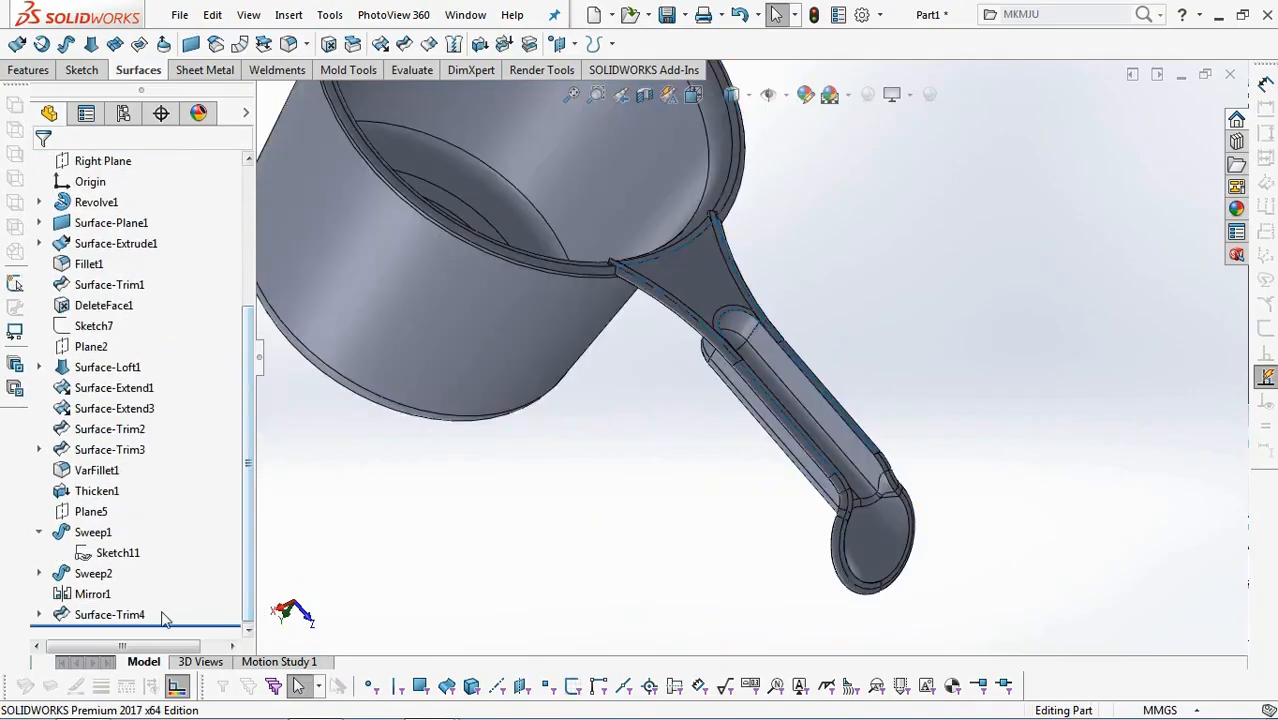
Start thickening the trimmed flat handle surface, Surface-Trim4.
{"action": "left_click", "coordinate": [109, 613]}
{"action": "left_click", "coordinate": [479, 44]}
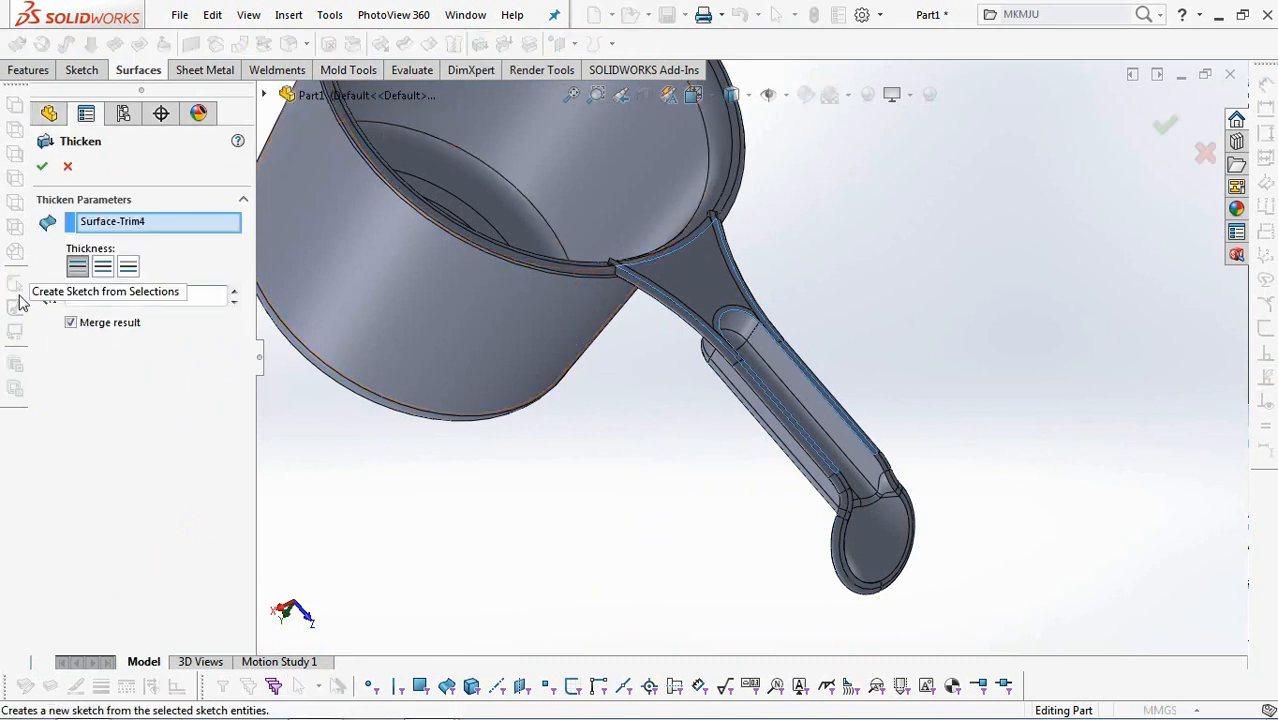
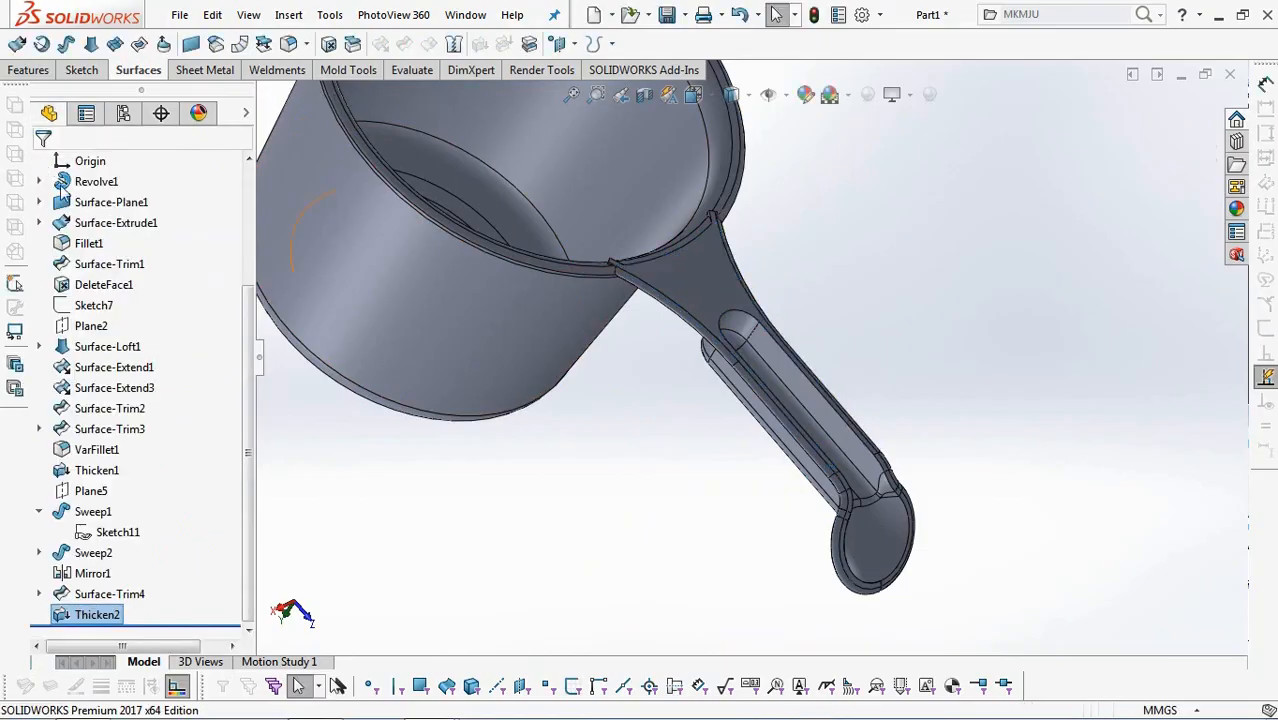
Fillet the upper edge loop around the handle's channel and rounded end with a 2 mm radius.
{"action": "middle_click_drag", "start_coordinate": [669, 554], "coordinate": [637, 556]}
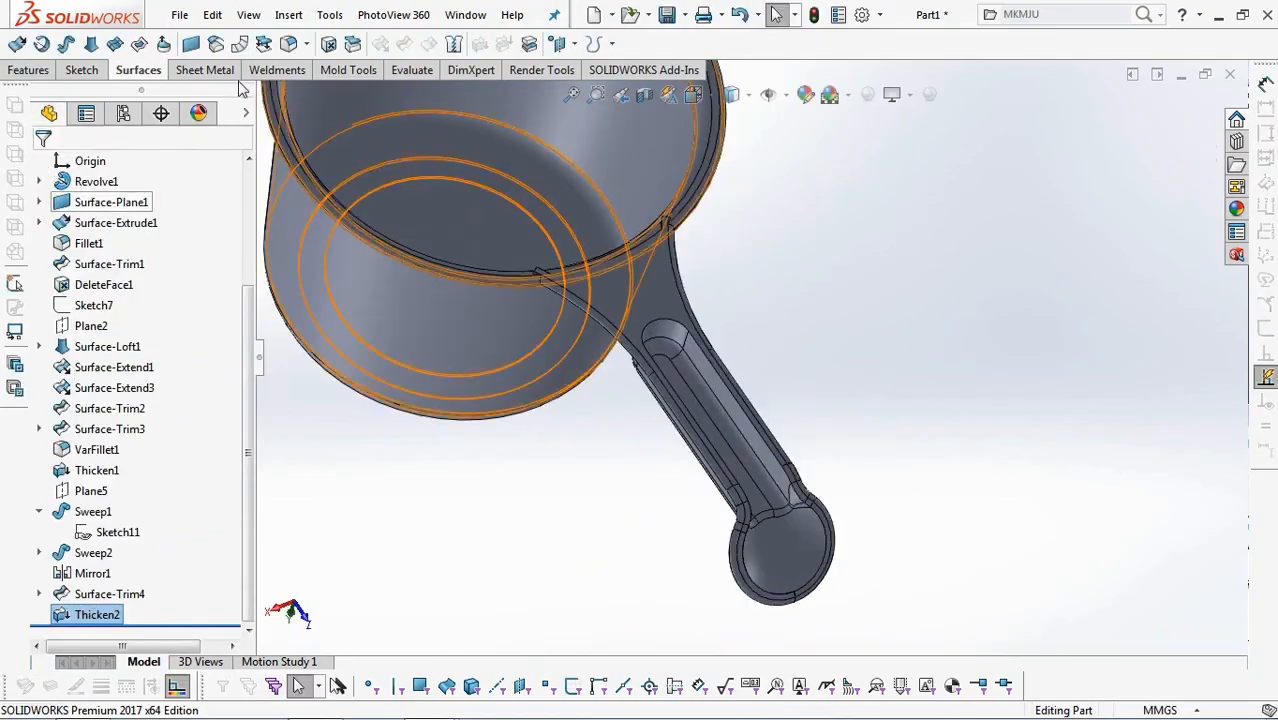
{"action": "left_click", "coordinate": [29, 70]}
{"action": "left_click", "coordinate": [508, 536]}
{"action": "scroll", "coordinate": [508, 536], "scroll_direction": "up", "scroll_amount": 2}
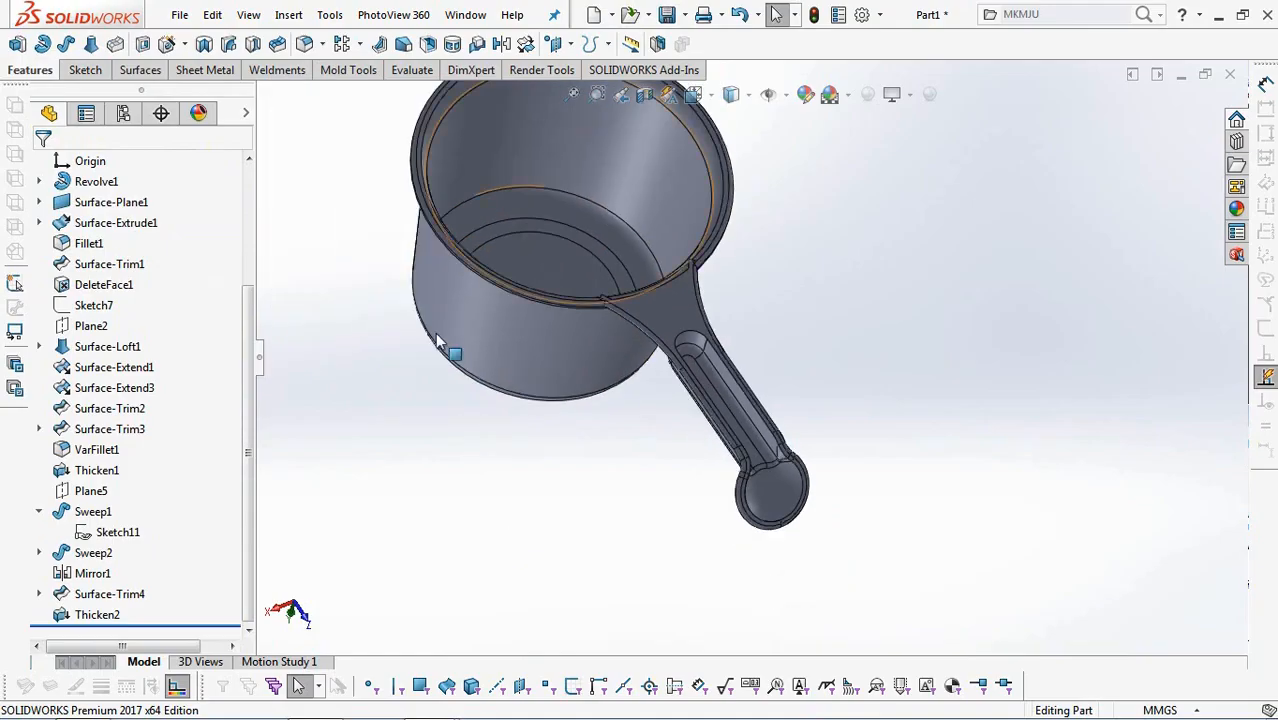
{"action": "scroll", "coordinate": [437, 330], "scroll_direction": "up", "scroll_amount": 1}
{"action": "left_click", "coordinate": [307, 46]}
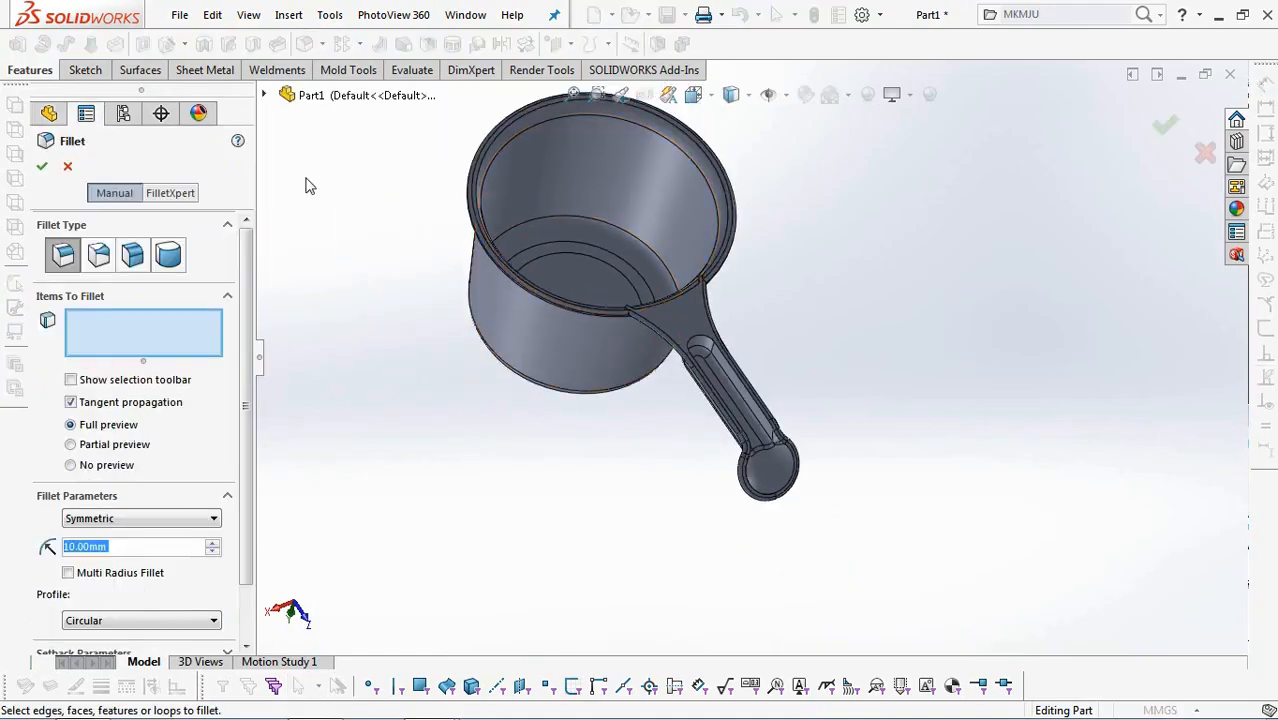
{"action": "type", "text": "2"}
{"action": "key", "text": "Tab"}
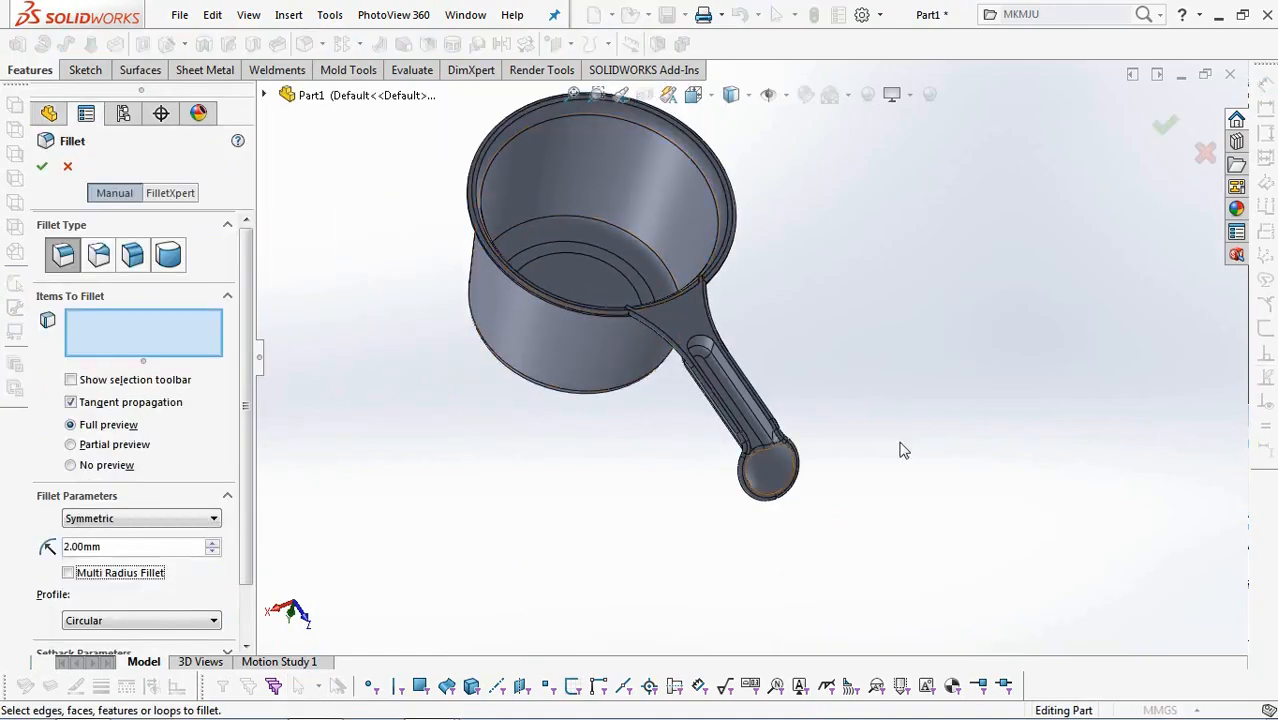
{"action": "scroll", "coordinate": [803, 368], "scroll_direction": "down", "scroll_amount": 3}
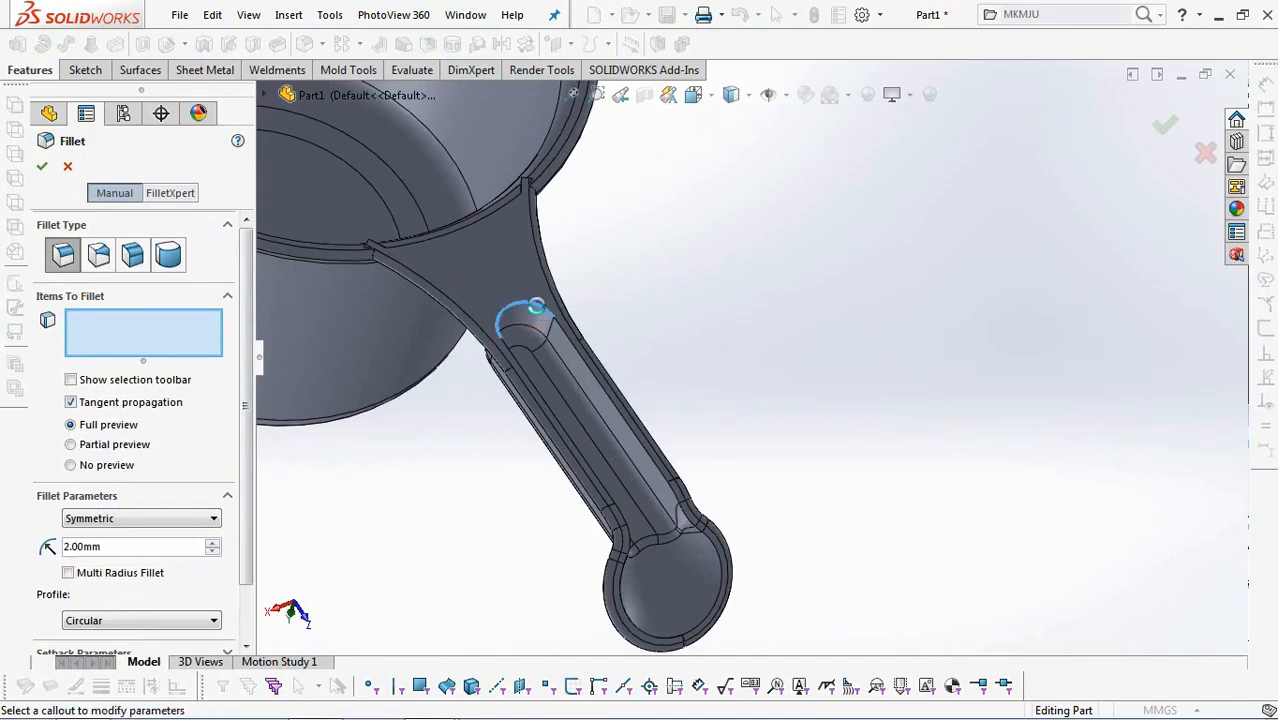
{"action": "left_click", "coordinate": [536, 306]}
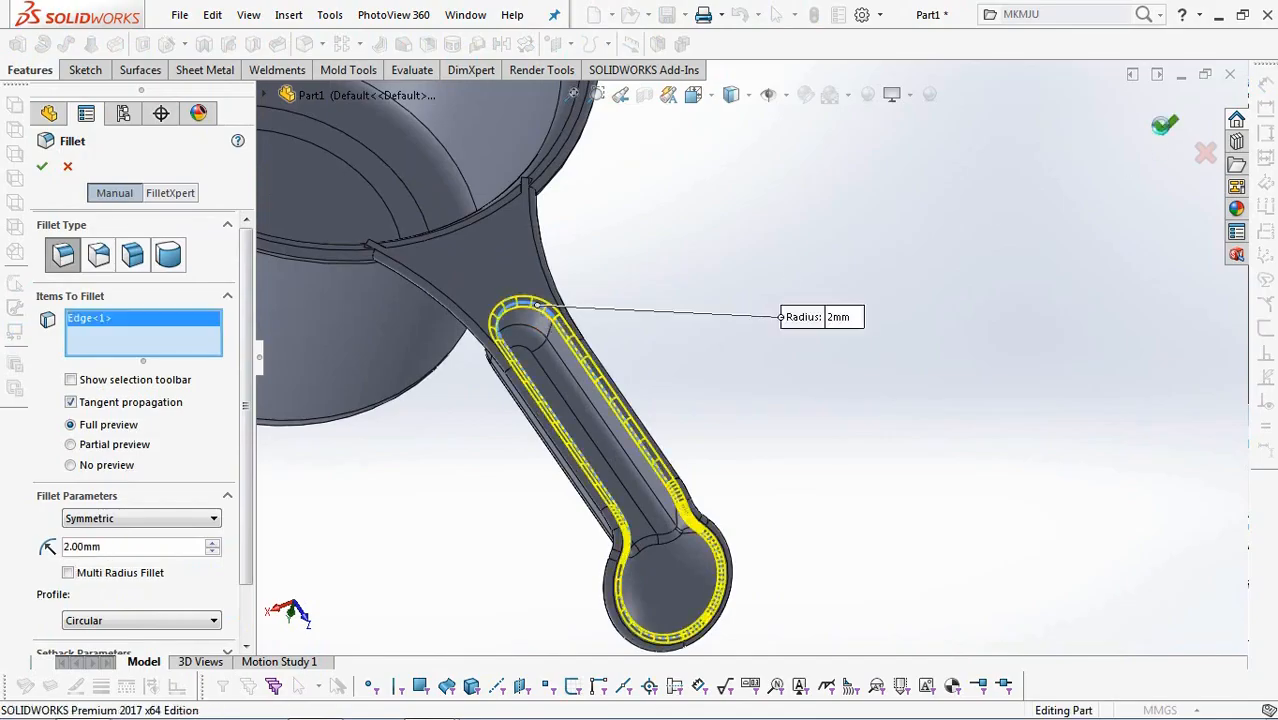
{"action": "left_click", "coordinate": [1165, 128]}
Start a sketch on the Right Plane, viewed square-on, with the model displayed unshaded so its inner edges show.
{"action": "scroll", "coordinate": [958, 393], "scroll_direction": "up", "scroll_amount": 3}
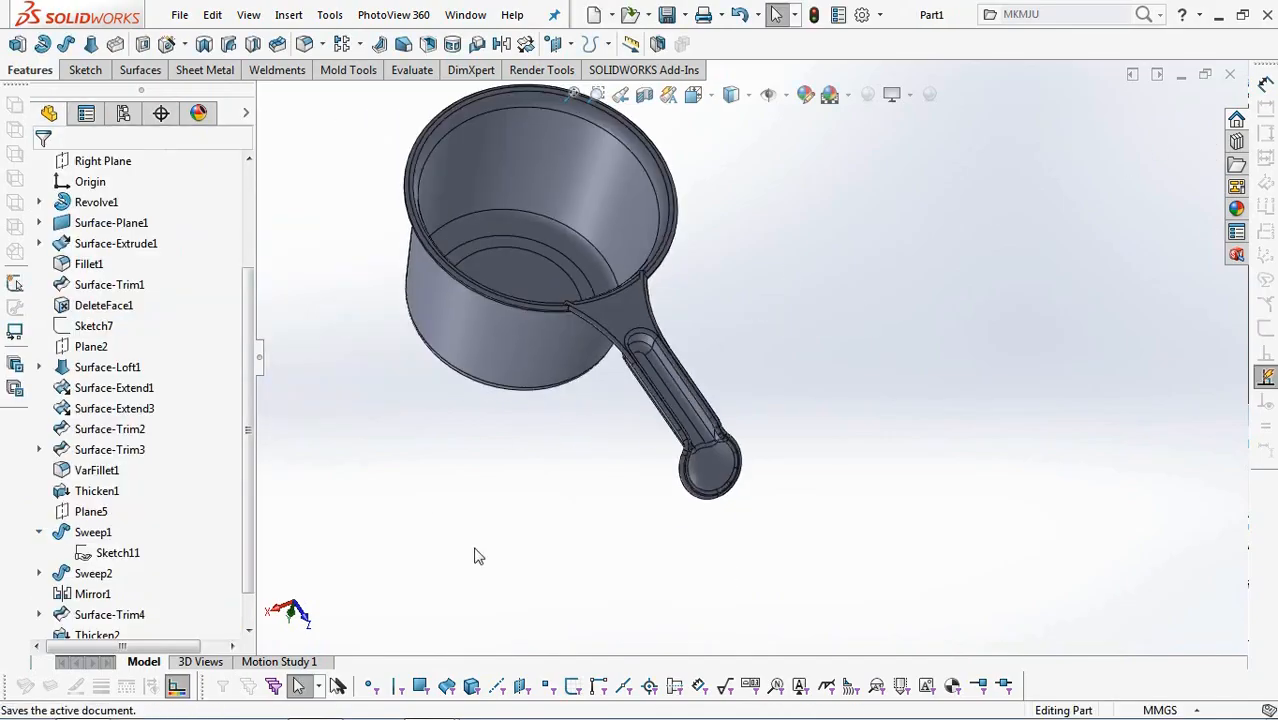
{"action": "middle_click_drag", "start_coordinate": [421, 514], "coordinate": [297, 540]}
{"action": "left_click_drag", "start_coordinate": [250, 563], "coordinate": [250, 488]}
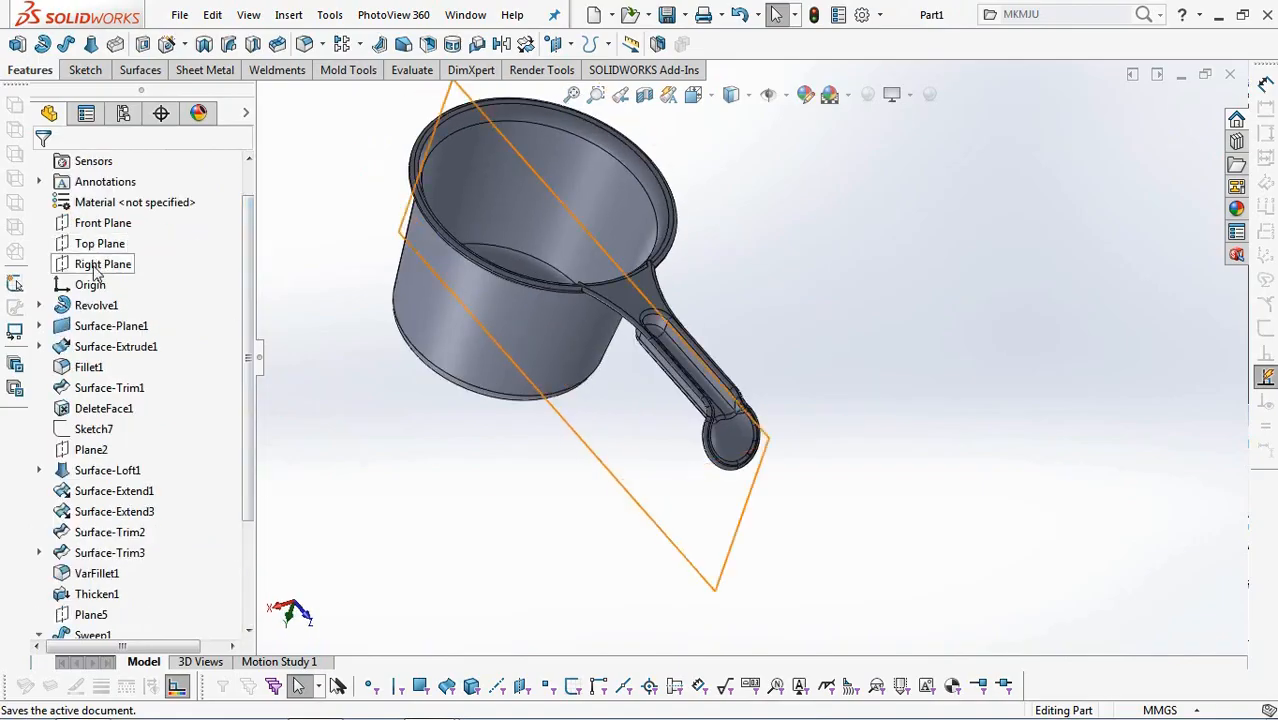
{"action": "left_click", "coordinate": [103, 266]}
{"action": "left_click", "coordinate": [110, 238]}
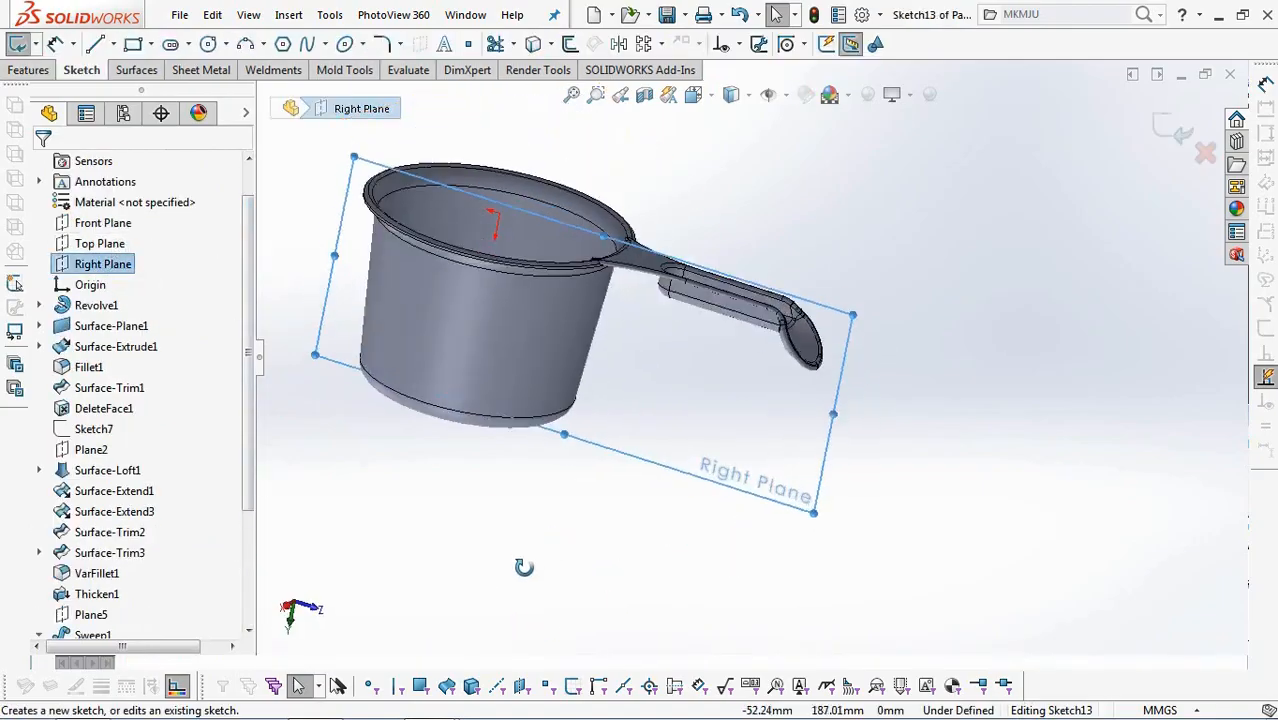
{"action": "left_click", "coordinate": [692, 94]}
{"action": "left_click", "coordinate": [652, 435]}
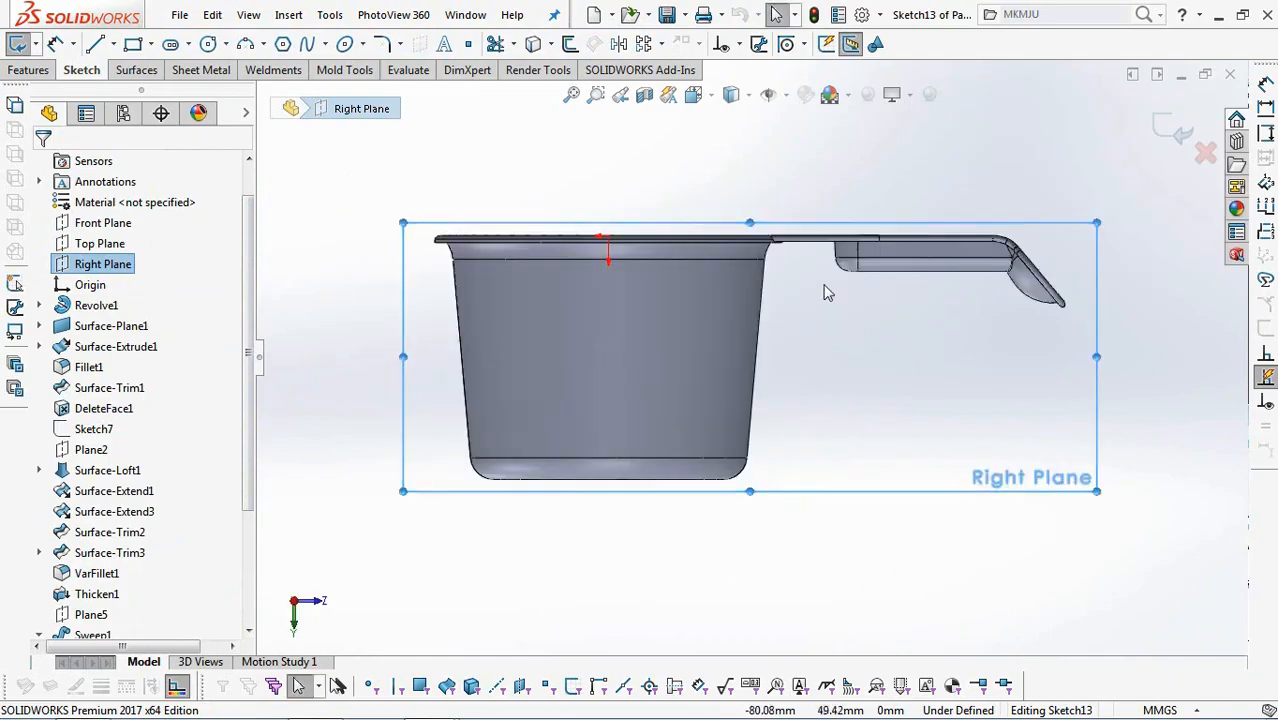
{"action": "scroll", "coordinate": [826, 235], "scroll_direction": "down", "scroll_amount": 5}
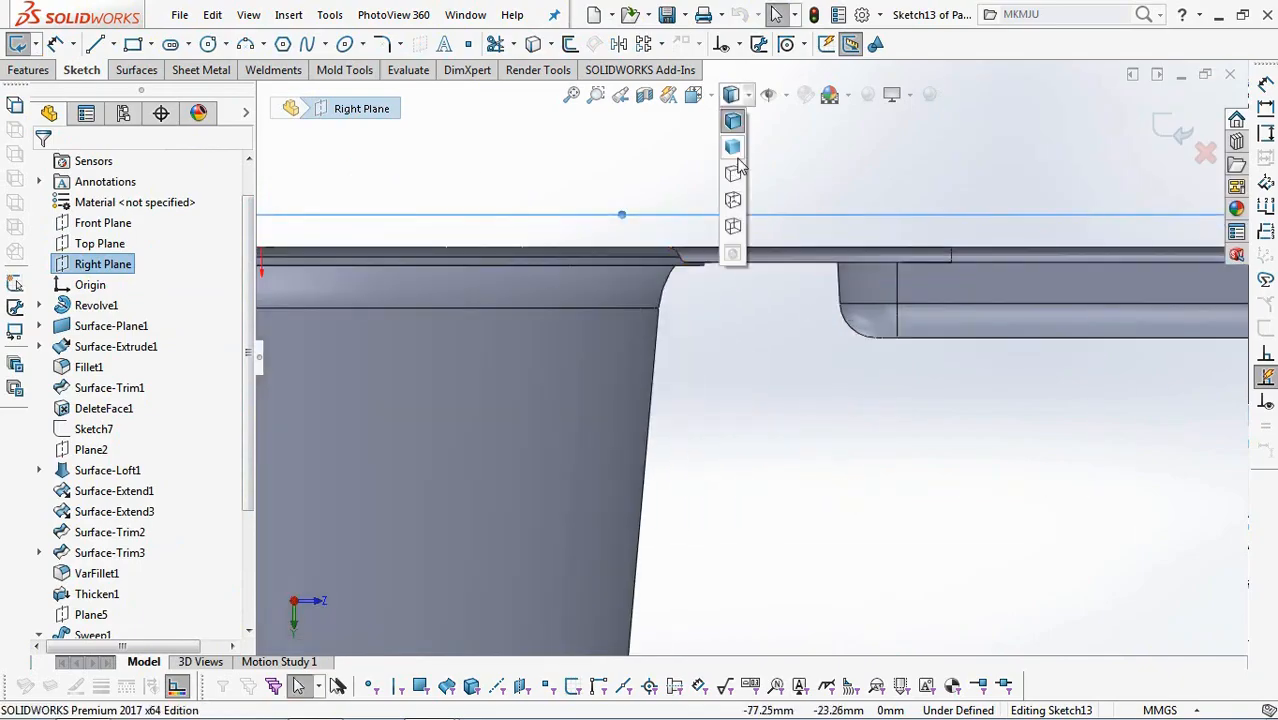
{"action": "left_click", "coordinate": [733, 166]}
{"action": "scroll", "coordinate": [800, 265], "scroll_direction": "down", "scroll_amount": 2}
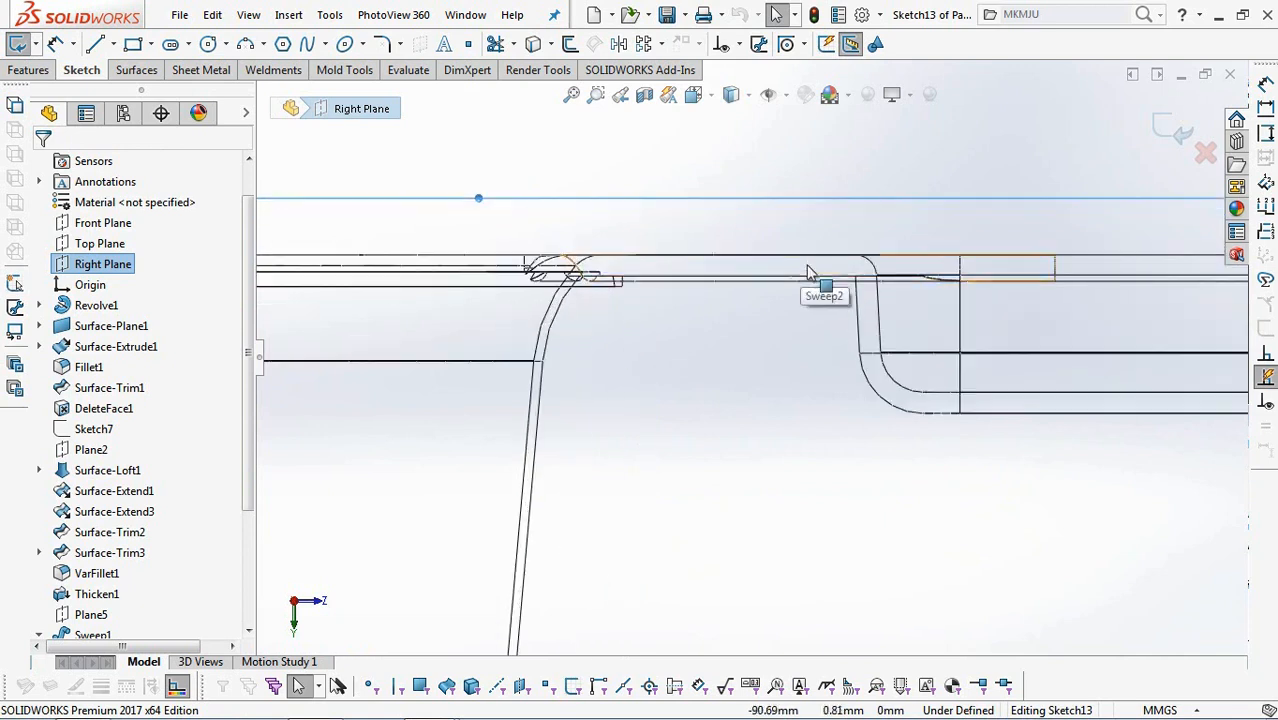
Convert the edge of the flat handle section between cup and channel into the sketch and make it construction geometry.
{"action": "left_click", "coordinate": [815, 286]}
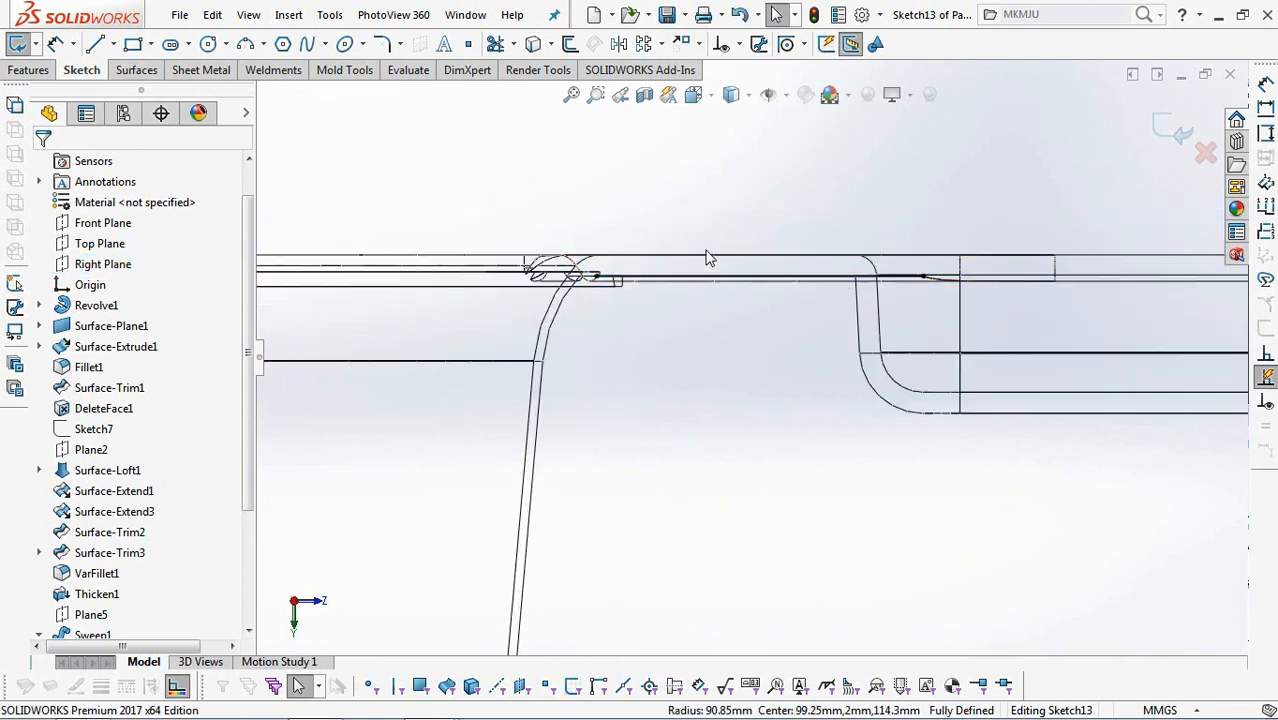
{"action": "left_click", "coordinate": [702, 277]}
{"action": "left_click", "coordinate": [779, 225]}
{"action": "scroll", "coordinate": [736, 208], "scroll_direction": "up", "scroll_amount": 1}
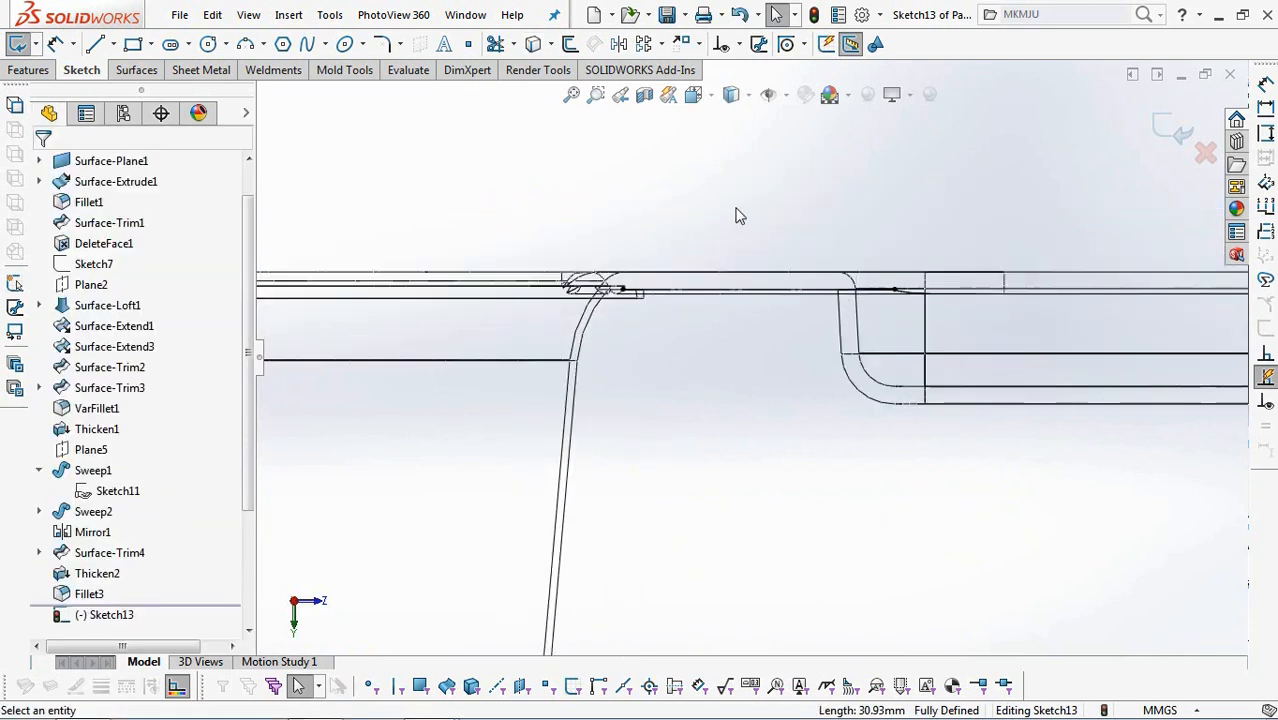
{"action": "scroll", "coordinate": [736, 208], "scroll_direction": "up", "scroll_amount": 1}
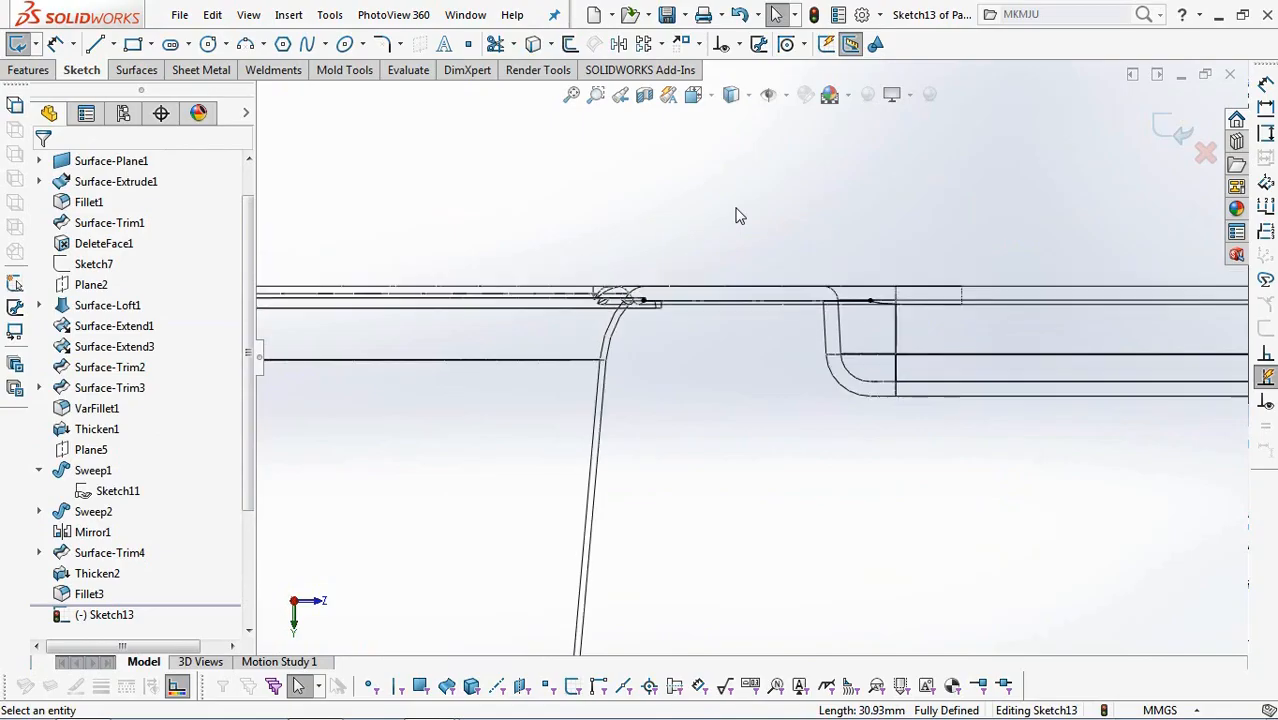
Draw a horizontal construction line within the channel's floor thickness, starting on the vertical edge near the channel's cup-side end.
{"action": "left_click", "coordinate": [114, 44]}
{"action": "left_click", "coordinate": [132, 86]}
{"action": "scroll", "coordinate": [915, 420], "scroll_direction": "down", "scroll_amount": 3}
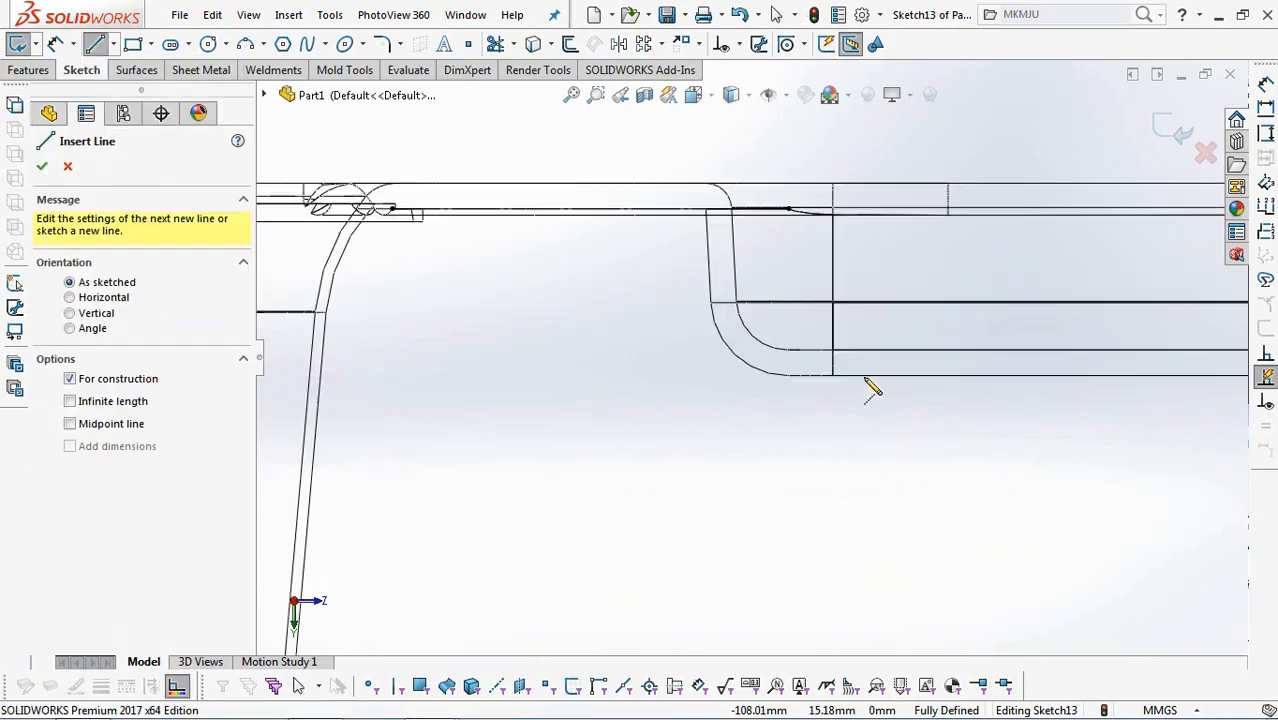
{"action": "left_click", "coordinate": [832, 357]}
{"action": "left_click", "coordinate": [1117, 357]}
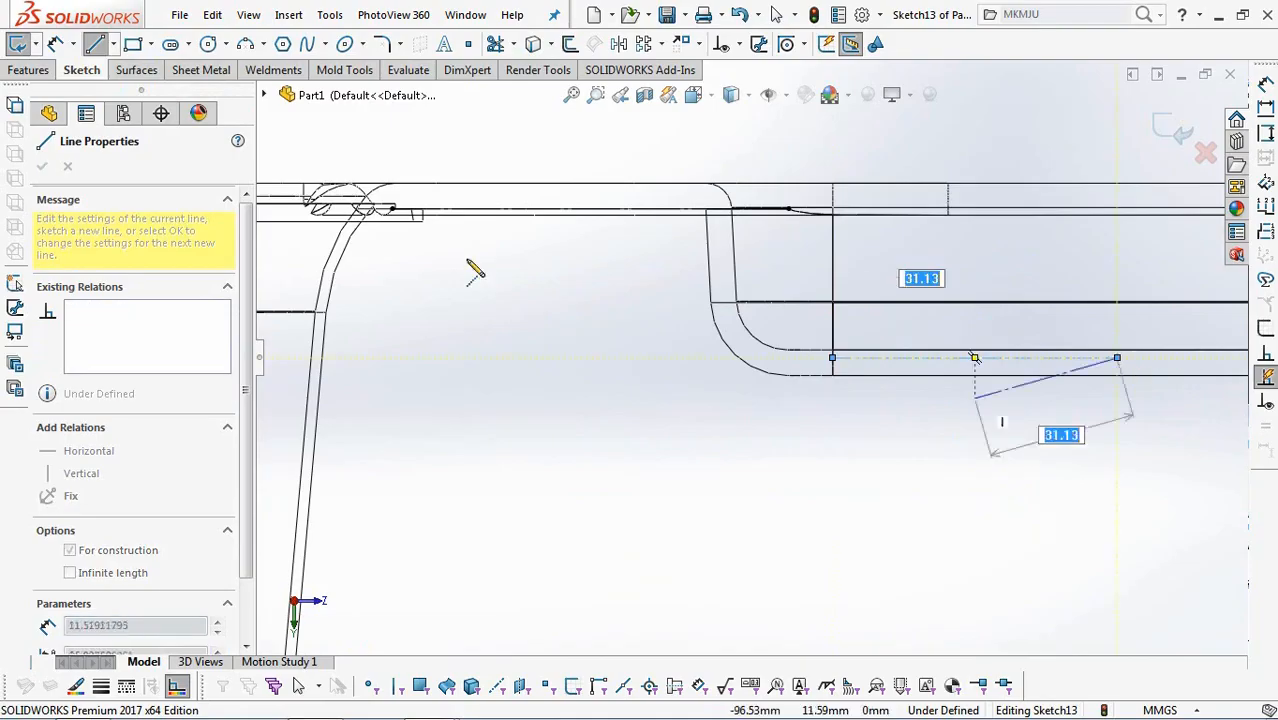
Dimension the construction line 1.2 mm from the channel's underside edge.
{"action": "left_click", "coordinate": [55, 44]}
{"action": "left_click", "coordinate": [955, 357]}
{"action": "left_click", "coordinate": [930, 375]}
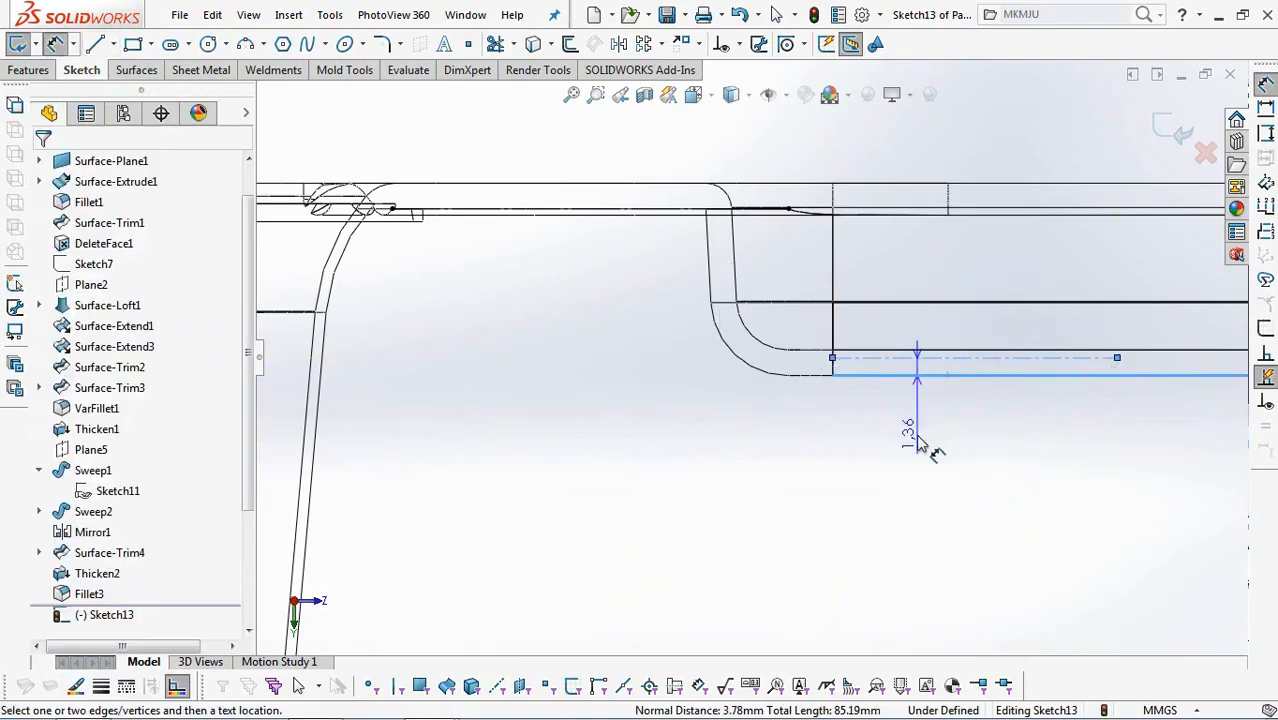
{"action": "left_click", "coordinate": [921, 448]}
{"action": "type", "text": "1.2"}
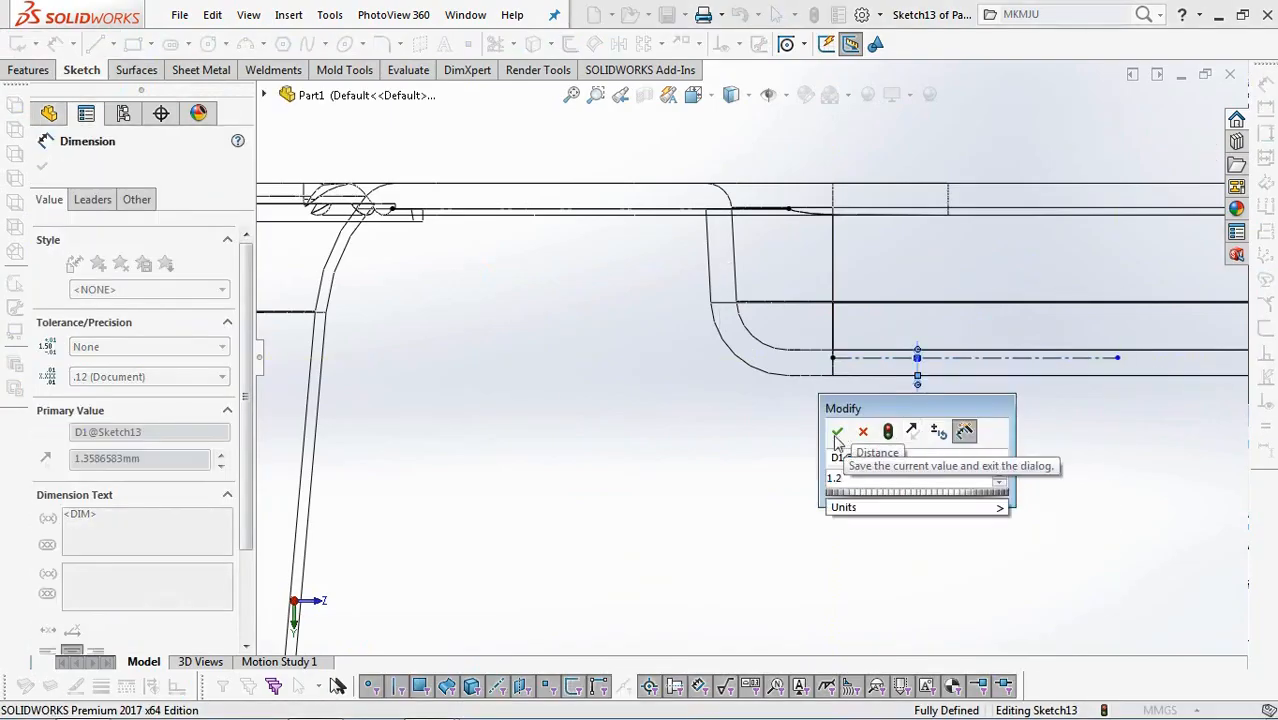
{"action": "left_click", "coordinate": [841, 432]}
{"action": "scroll", "coordinate": [845, 443], "scroll_direction": "up", "scroll_amount": 3}
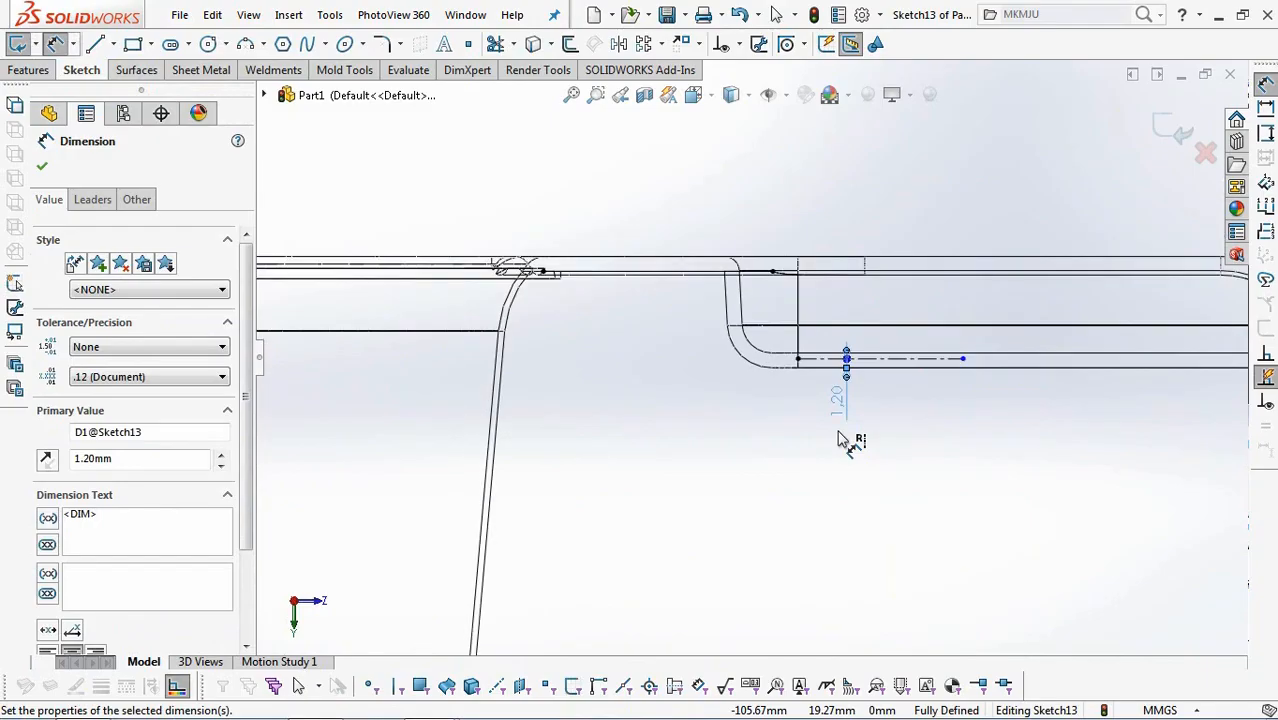
{"action": "left_click", "coordinate": [831, 452]}
{"action": "key", "text": "Escape"}
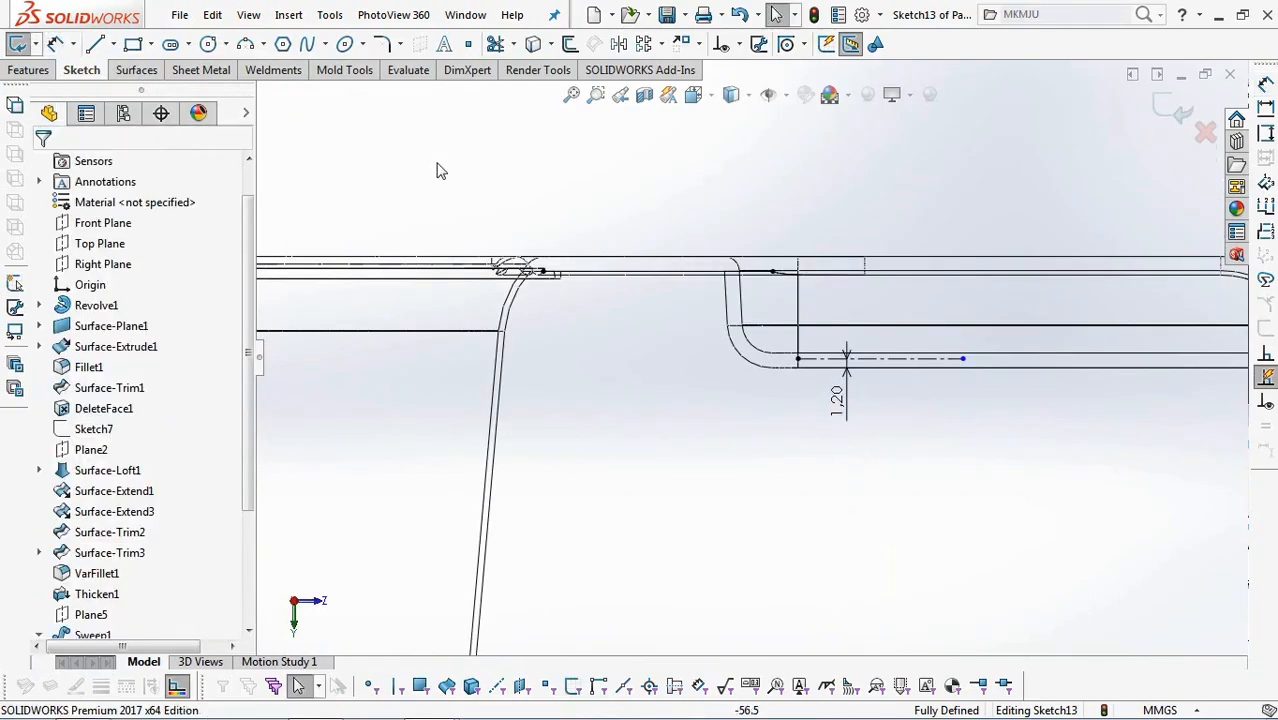
Draw a two-point spline from the construction line's cup-side end down to a point inside the cup wall.
{"action": "left_click", "coordinate": [798, 358]}
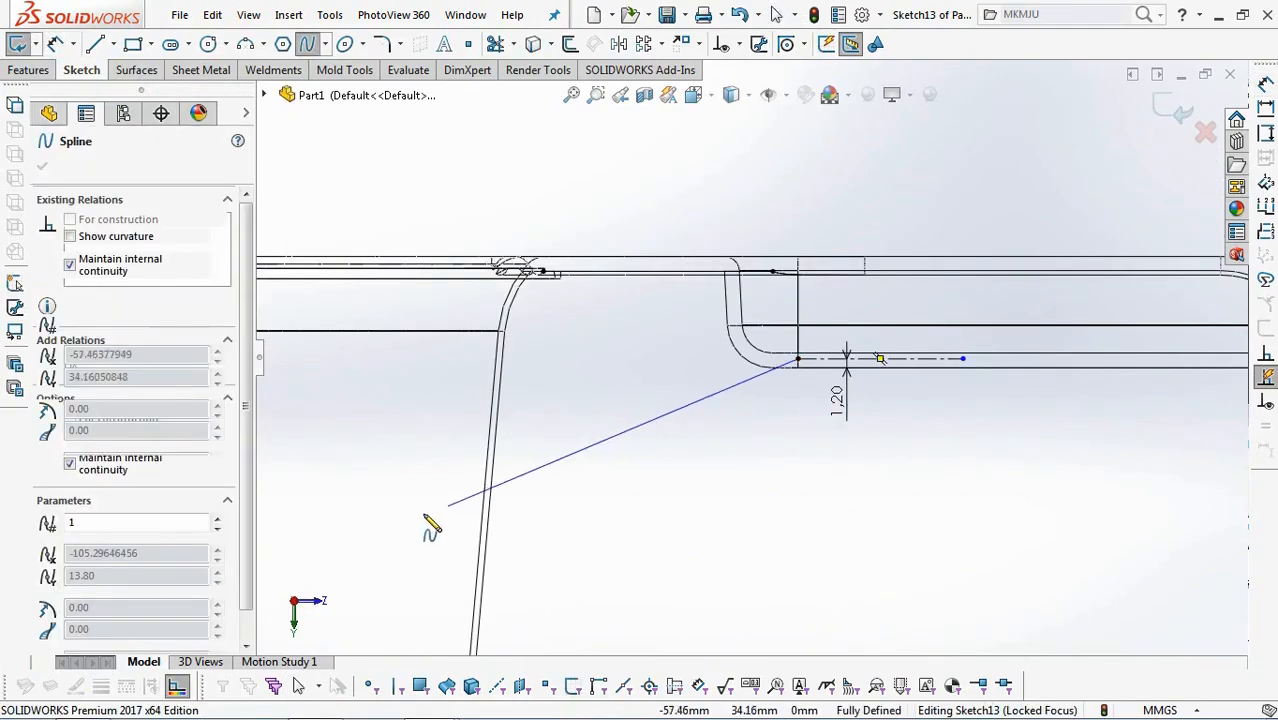
{"action": "left_click", "coordinate": [436, 510]}
{"action": "right_click", "coordinate": [436, 510]}
{"action": "left_click", "coordinate": [470, 527]}
Add a tangent relation between the spline and the horizontal construction line.
{"action": "left_click", "coordinate": [739, 44]}
{"action": "left_click", "coordinate": [768, 91]}
{"action": "left_click", "coordinate": [747, 379]}
{"action": "left_click", "coordinate": [838, 358]}
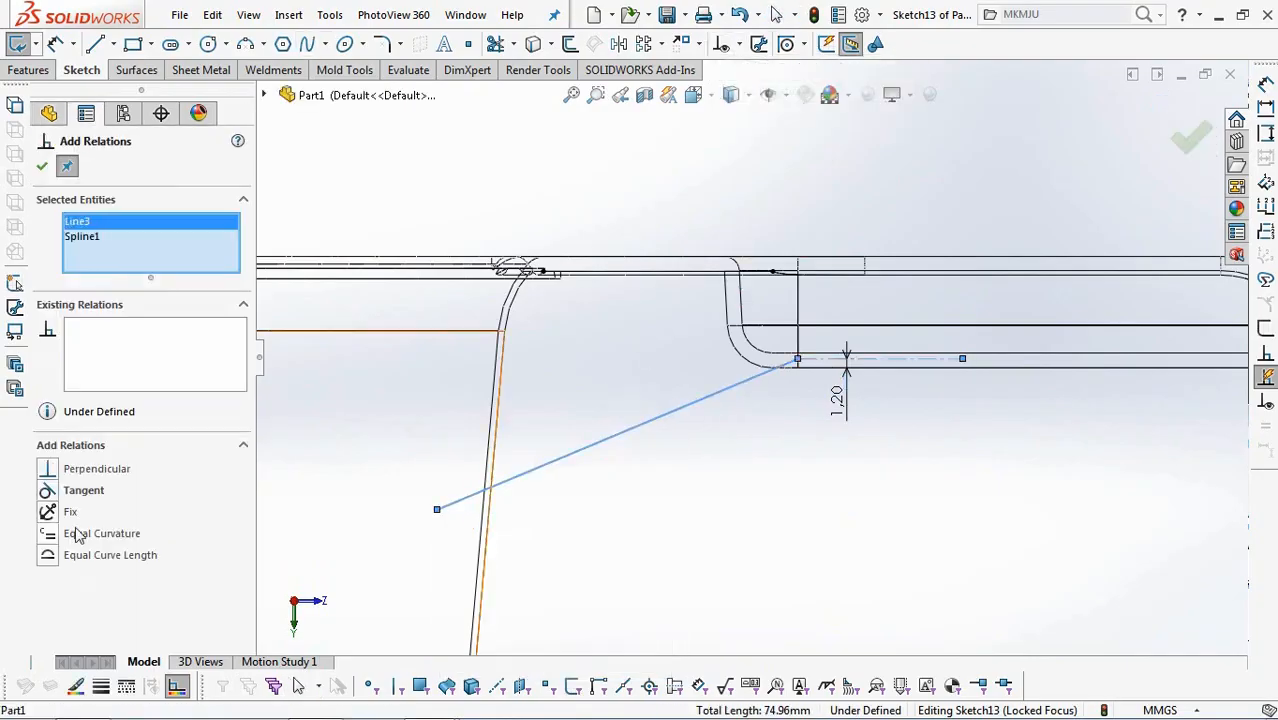
{"action": "left_click", "coordinate": [43, 169]}
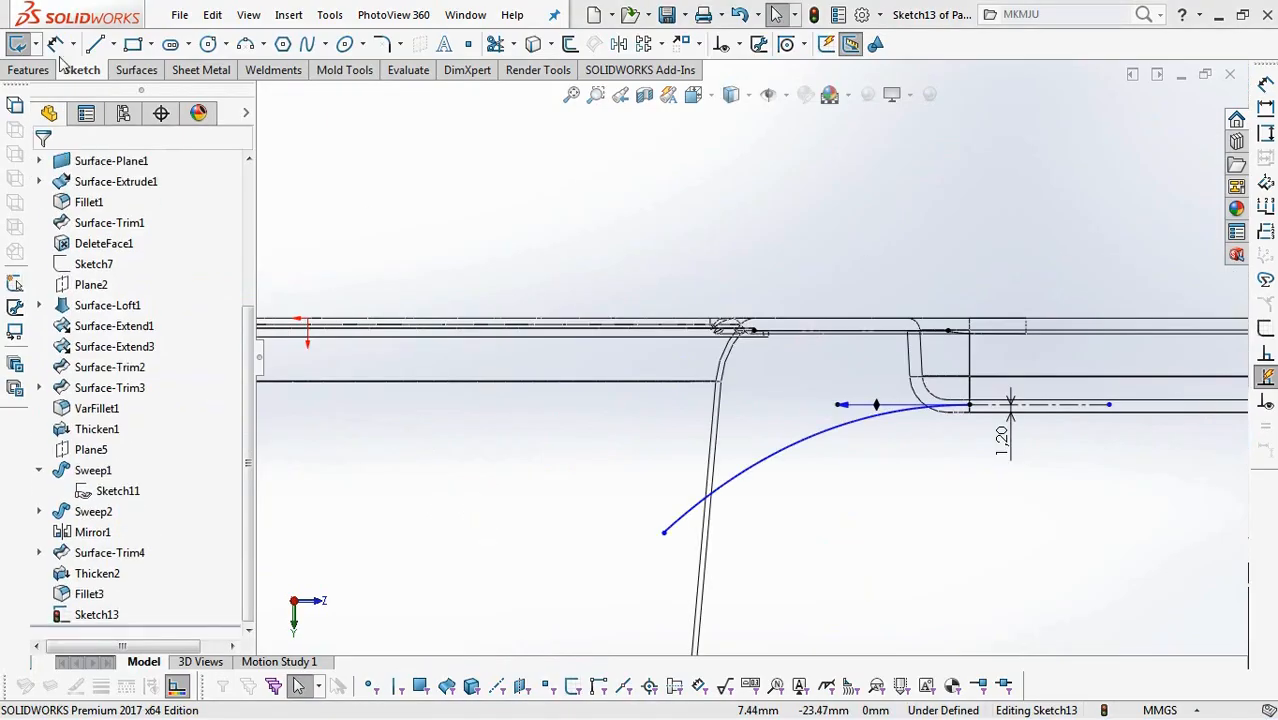
Dimension the spline's lower endpoint 28 mm vertically below the cup's top rim line.
{"action": "left_click", "coordinate": [655, 321]}
{"action": "left_click", "coordinate": [663, 532]}
{"action": "left_click", "coordinate": [590, 460]}
{"action": "type", "text": "28"}
{"action": "left_click", "coordinate": [511, 448]}
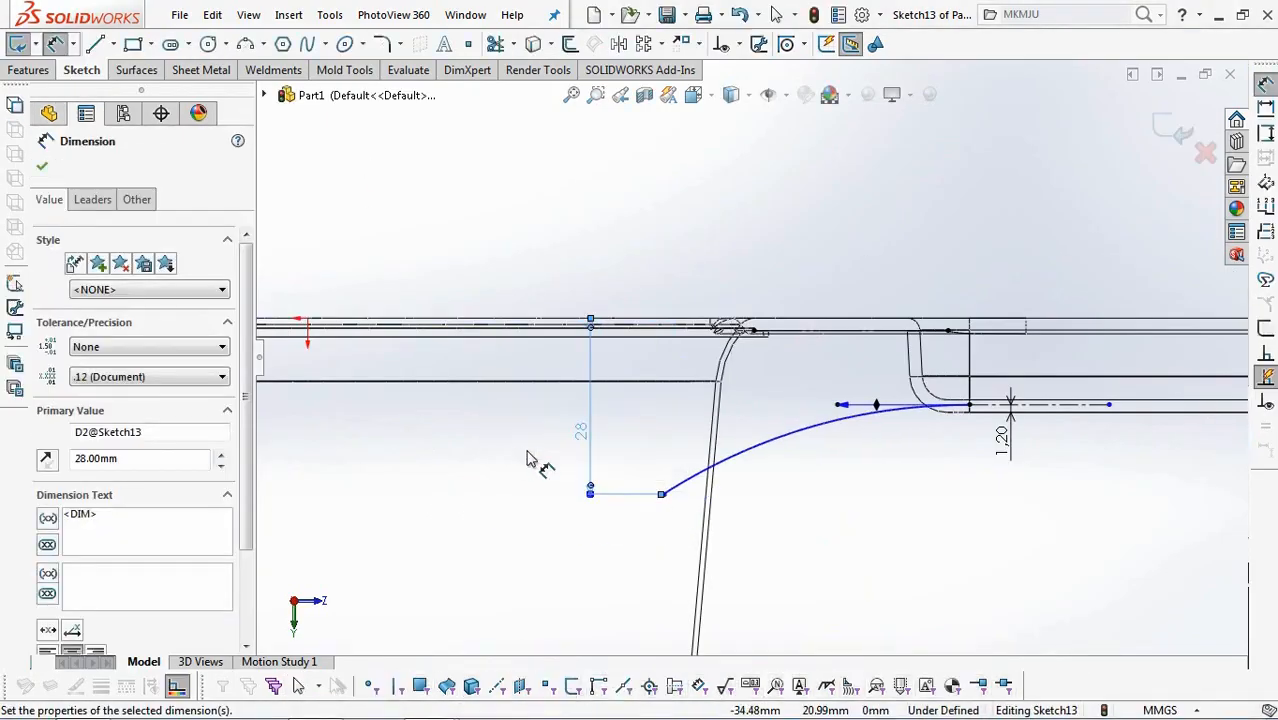
Convert the channel's cup-side end edge into the sketch and dimension the spline's lower endpoint 37 mm horizontally from its upper point.
{"action": "left_click", "coordinate": [56, 45]}
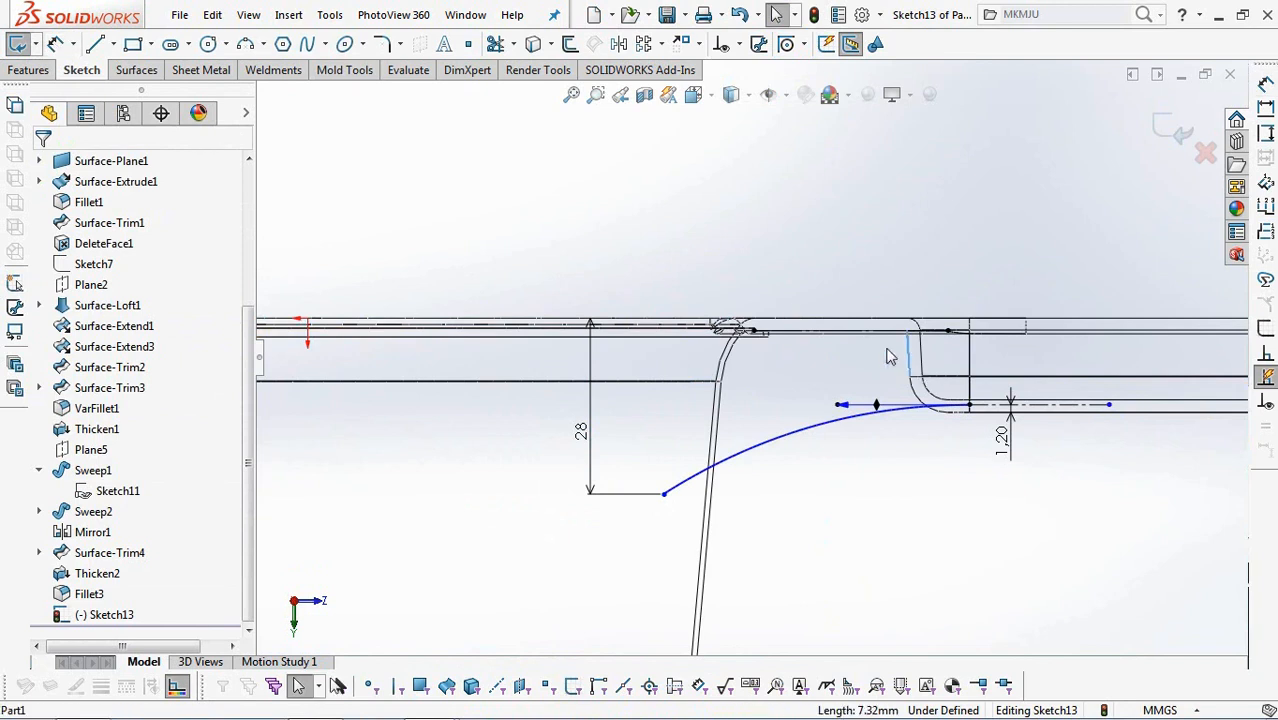
{"action": "left_click", "coordinate": [901, 333]}
{"action": "left_click", "coordinate": [485, 285]}
{"action": "left_click", "coordinate": [910, 334]}
{"action": "left_click", "coordinate": [666, 495]}
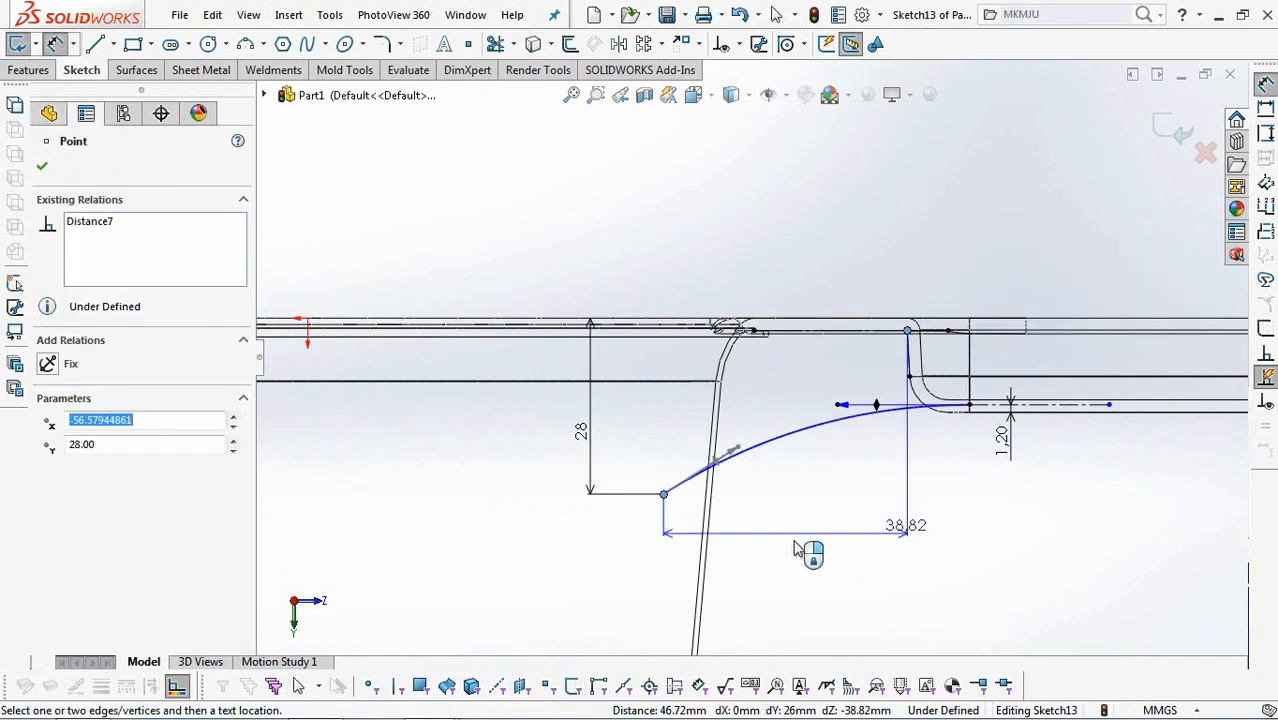
{"action": "left_click", "coordinate": [792, 543]}
{"action": "type", "text": "37"}
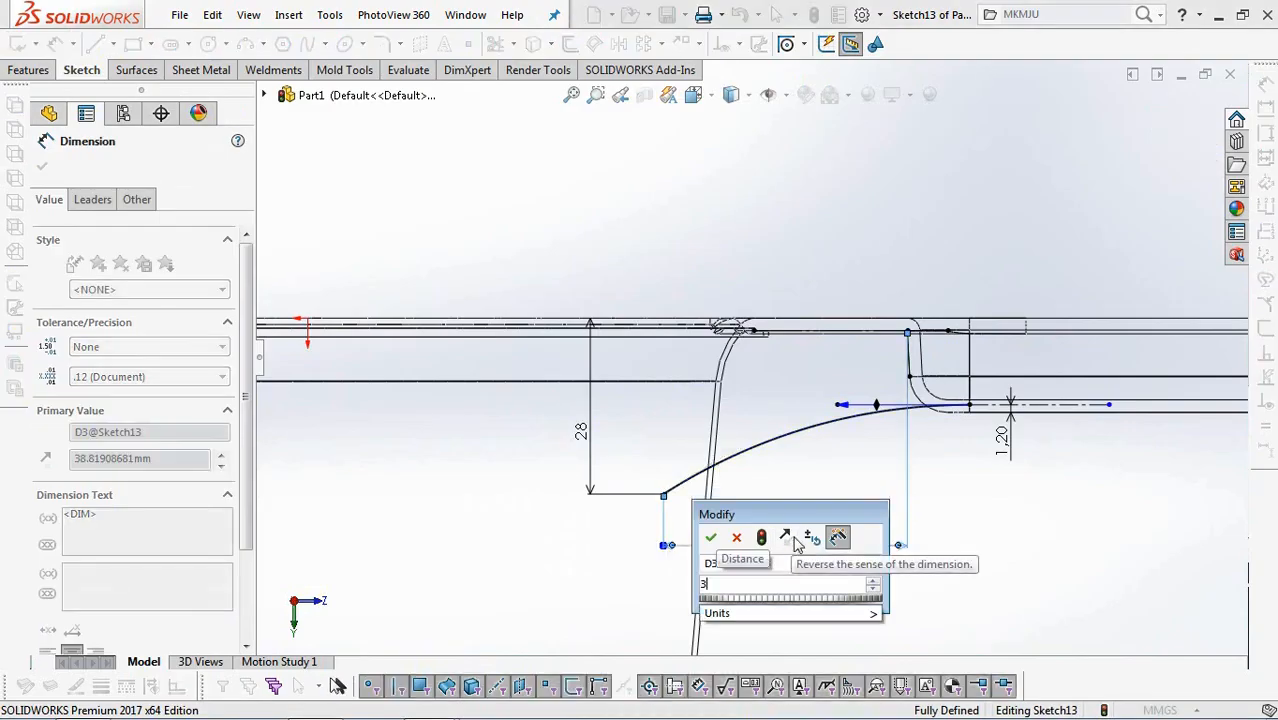
{"action": "left_click", "coordinate": [710, 537]}
Adjust the tangency handle at the spline's lower end for a steeper, rounder curve, and finish the sketch.
{"action": "left_click", "coordinate": [783, 449]}
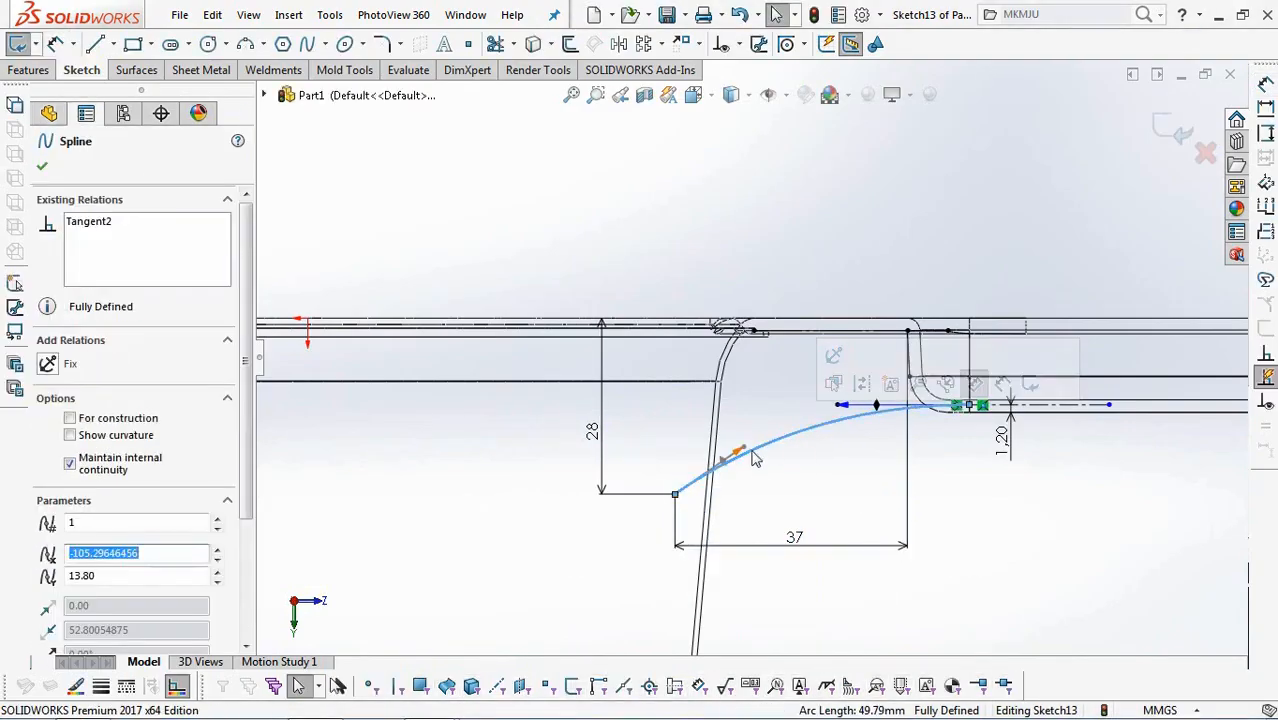
{"action": "left_click_drag", "start_coordinate": [745, 455], "coordinate": [737, 415]}
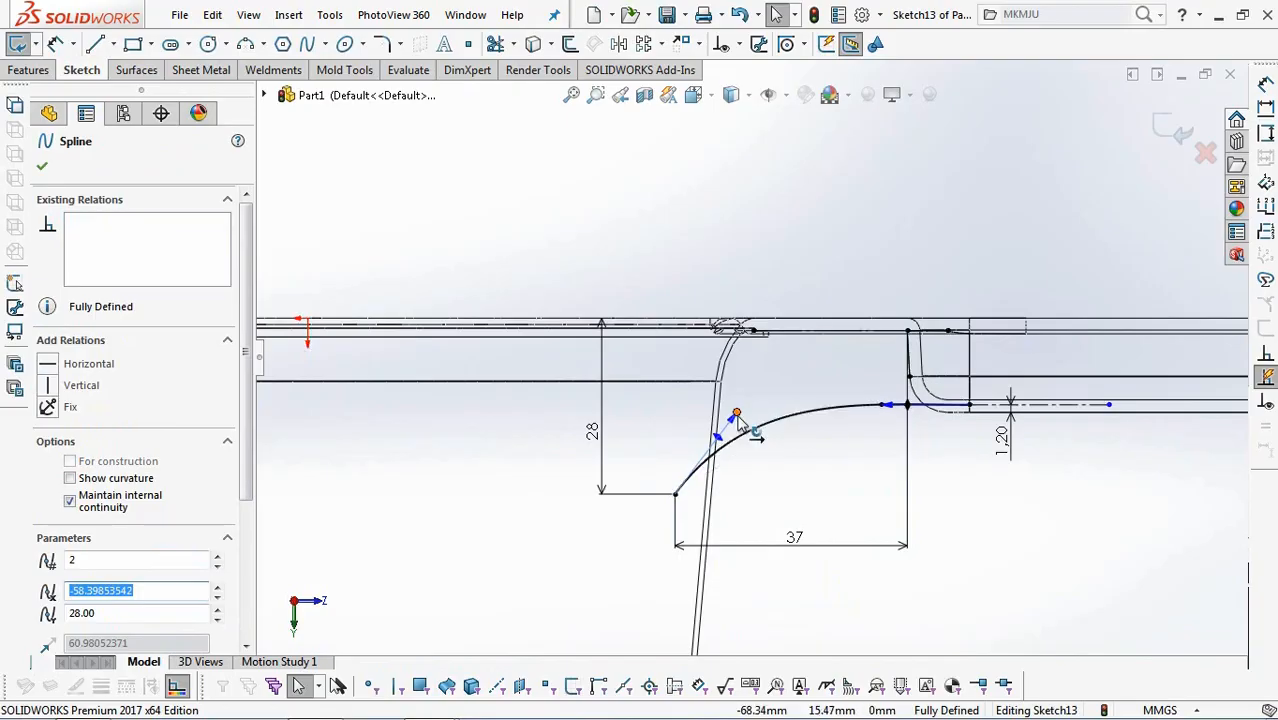
{"action": "left_click", "coordinate": [845, 240]}
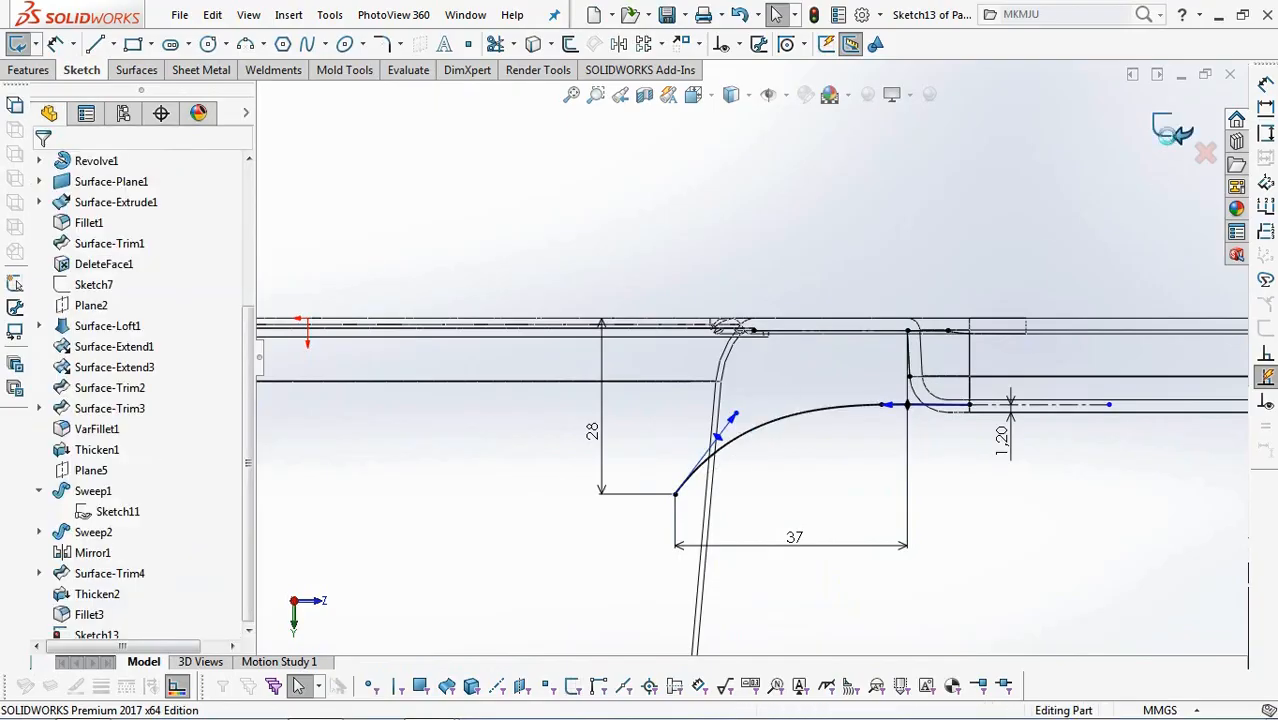
{"action": "left_click", "coordinate": [1170, 138]}
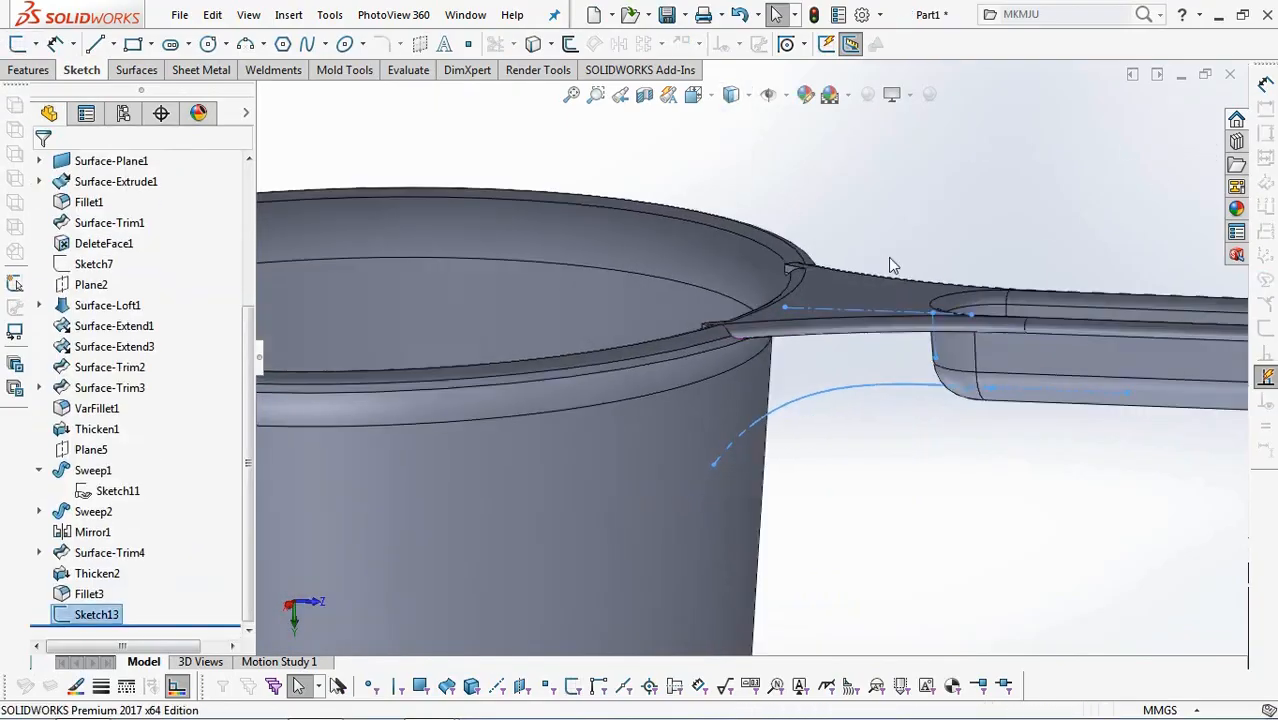
Extrude the spline sketch as a surface, 60 mm deep about its mid plane, beneath the handle's root.
{"action": "left_click", "coordinate": [136, 70]}
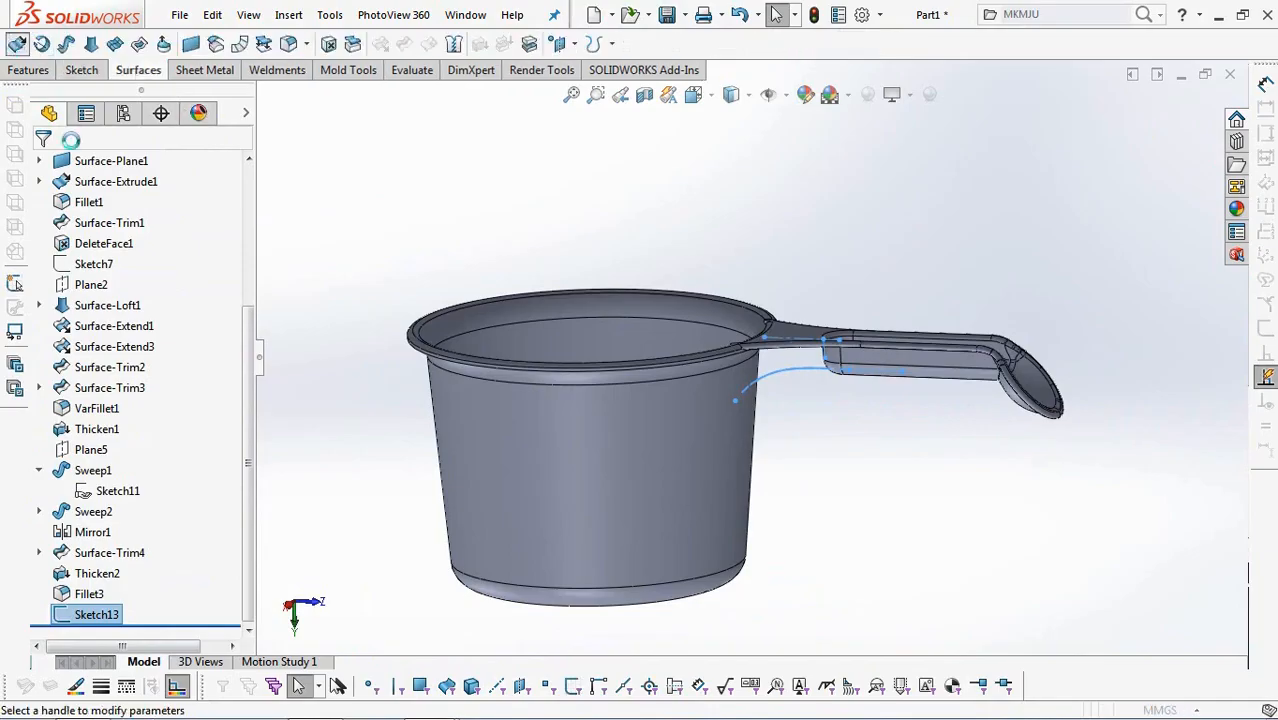
{"action": "left_click", "coordinate": [15, 44]}
{"action": "left_click", "coordinate": [130, 278]}
{"action": "left_click", "coordinate": [110, 380]}
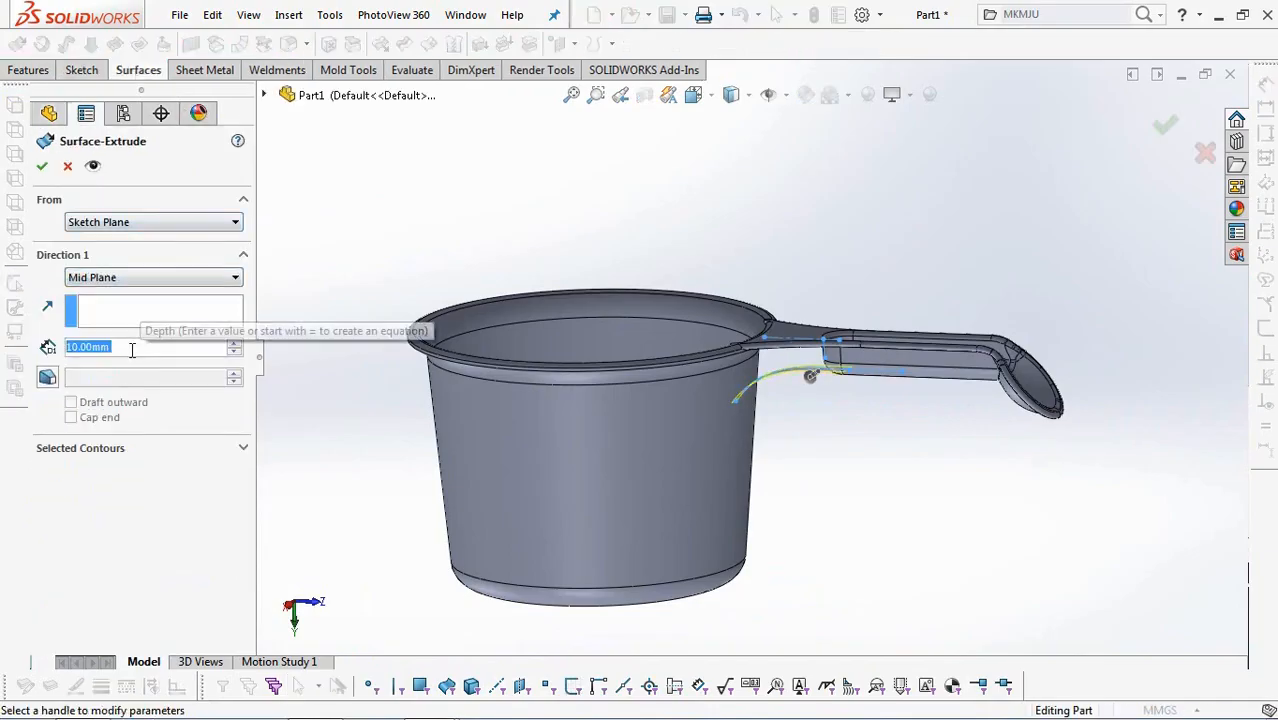
{"action": "type", "text": "60"}
{"action": "key", "text": "Return"}
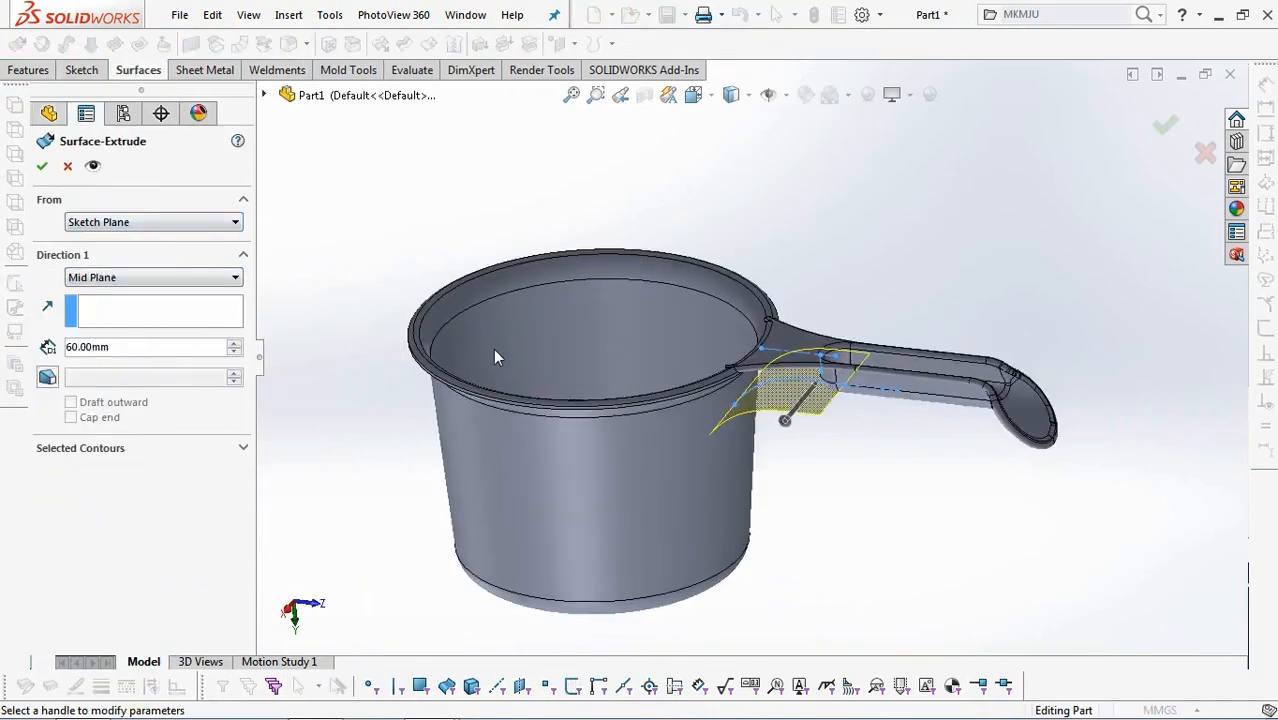
{"action": "left_click", "coordinate": [41, 166]}
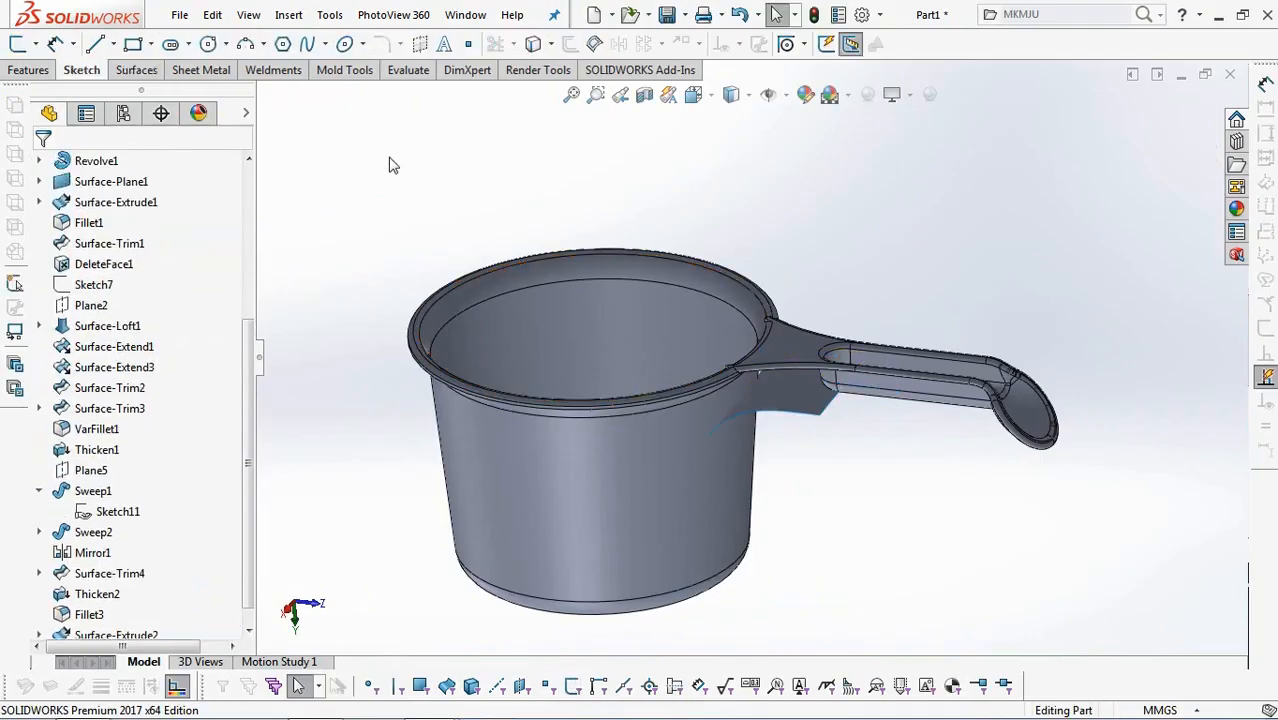
Open a sketch on the flat ring face under the cup's rim, oriented to show the handle's root in plan.
{"action": "mouse_move", "coordinate": [830, 530]}
{"action": "middle_mouse_down"}
{"action": "mouse_move", "coordinate": [833, 428]}
{"action": "mouse_move", "coordinate": [792, 305]}
{"action": "mouse_move", "coordinate": [776, 302]}
{"action": "middle_mouse_up"}
{"action": "scroll", "coordinate": [792, 302], "scroll_direction": "down", "scroll_amount": 4}
{"action": "scroll", "coordinate": [776, 296], "scroll_direction": "down", "scroll_amount": 1}
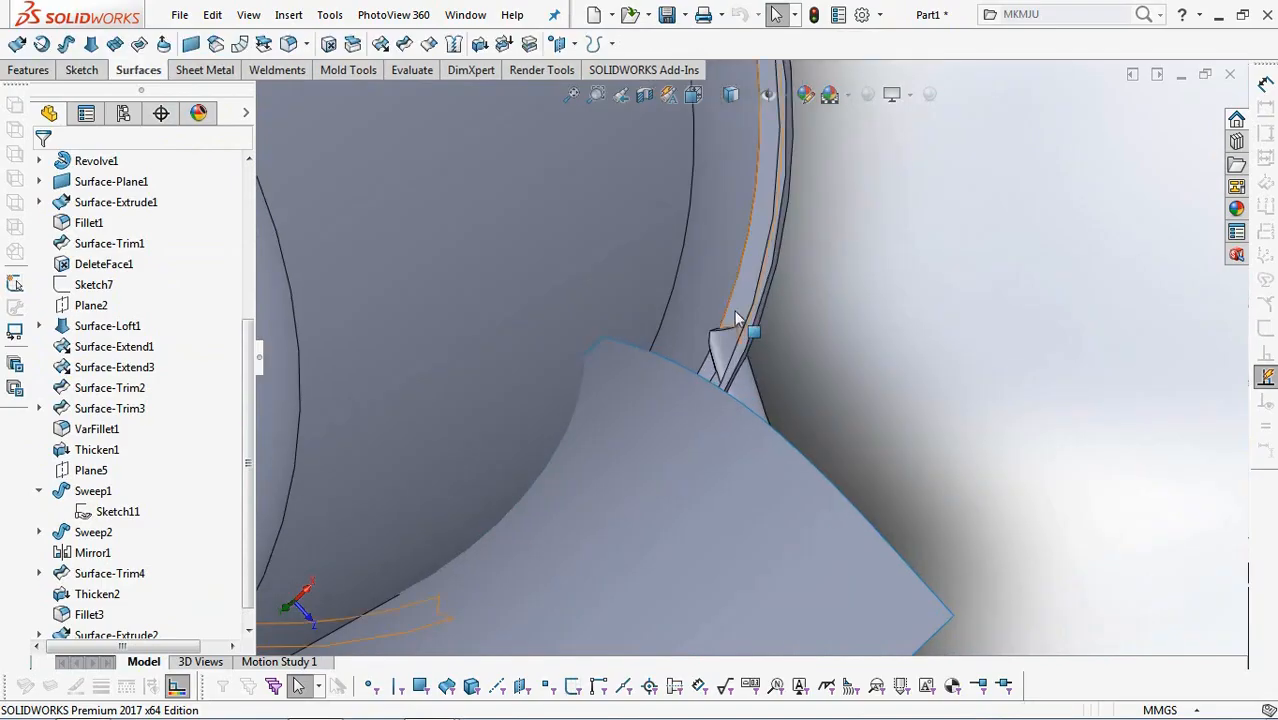
{"action": "left_click", "coordinate": [739, 325]}
{"action": "left_click", "coordinate": [822, 265]}
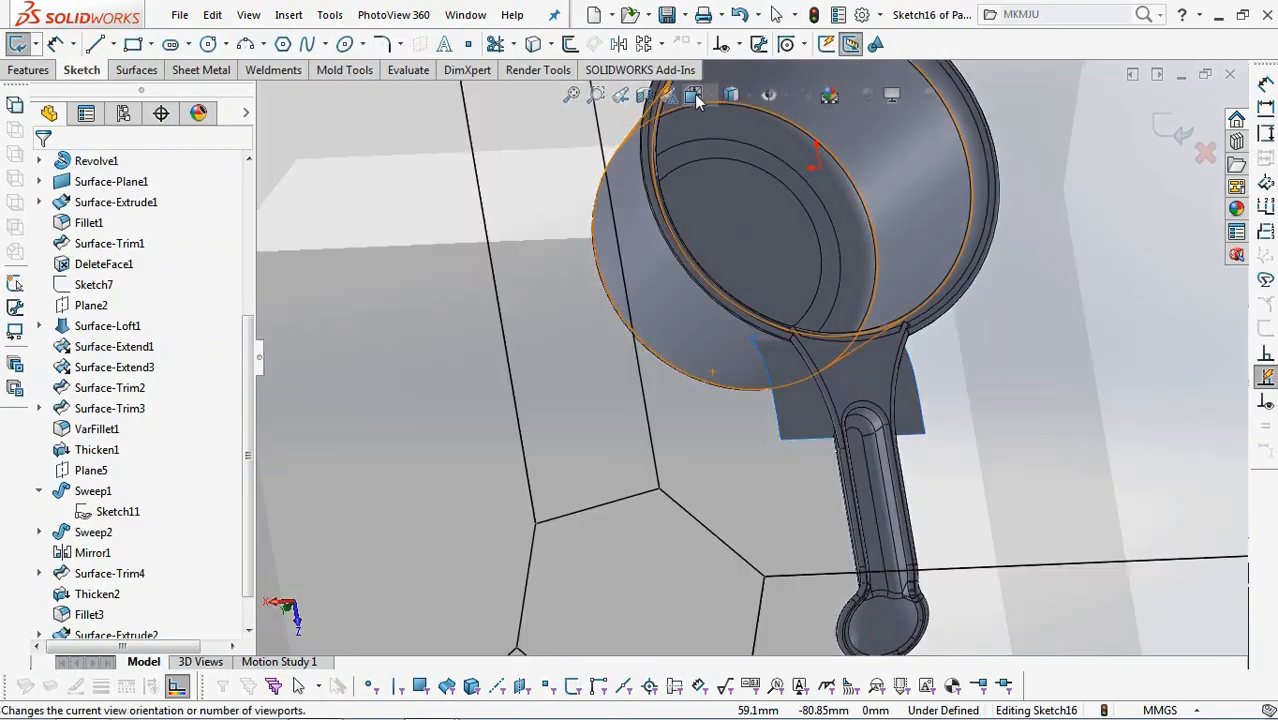
{"action": "left_click", "coordinate": [694, 94]}
{"action": "left_click", "coordinate": [830, 342]}
{"action": "scroll", "coordinate": [628, 382], "scroll_direction": "down", "scroll_amount": 2}
{"action": "scroll", "coordinate": [866, 463], "scroll_direction": "down", "scroll_amount": 3}
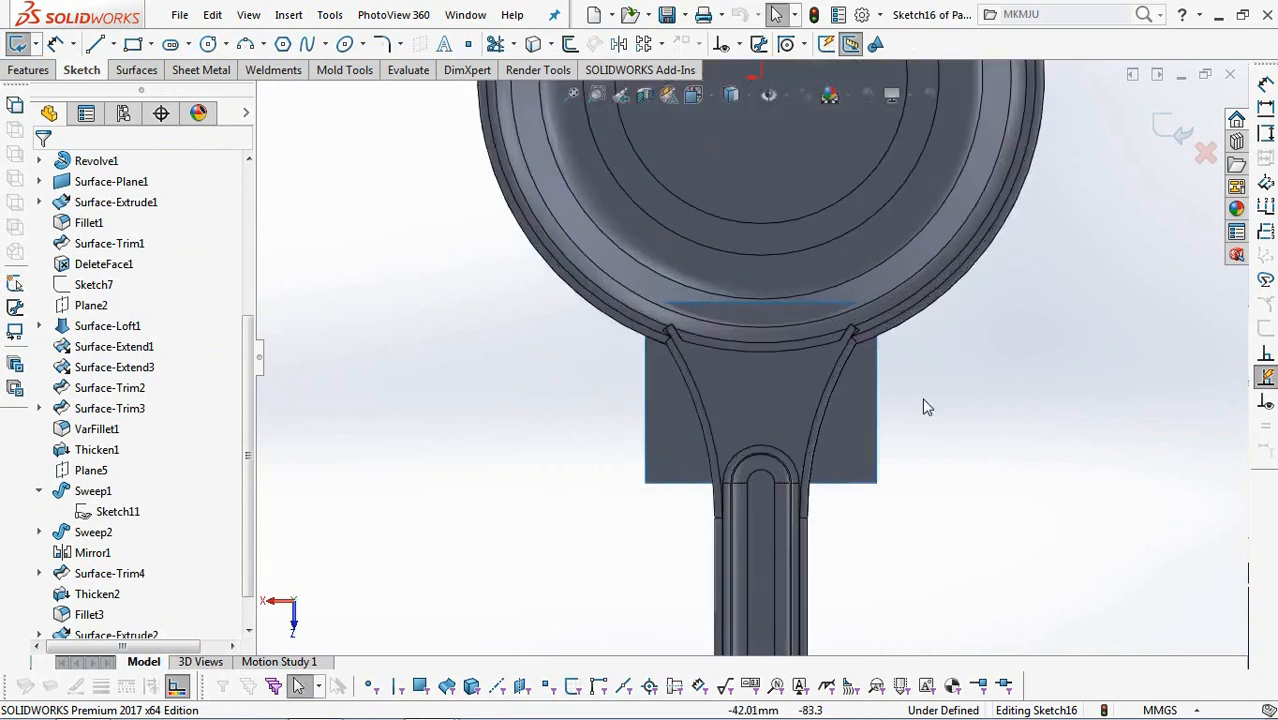
{"action": "scroll", "coordinate": [909, 392], "scroll_direction": "down", "scroll_amount": 2}
Offset the inner edge of the handle root's flared lip, including its short rim-end segment, 1 mm towards the handle's middle.
{"action": "left_click", "coordinate": [760, 220]}
{"action": "left_click", "coordinate": [570, 45]}
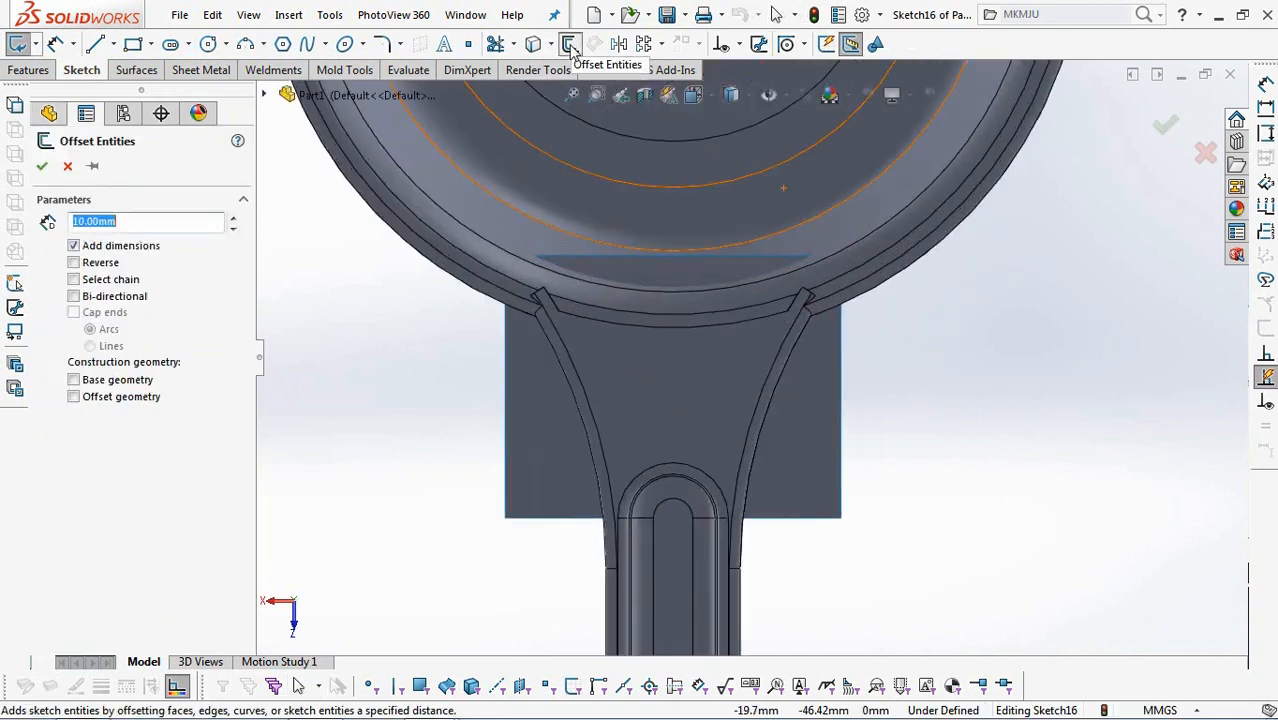
{"action": "left_click", "coordinate": [743, 459]}
{"action": "scroll", "coordinate": [808, 322], "scroll_direction": "down", "scroll_amount": 2}
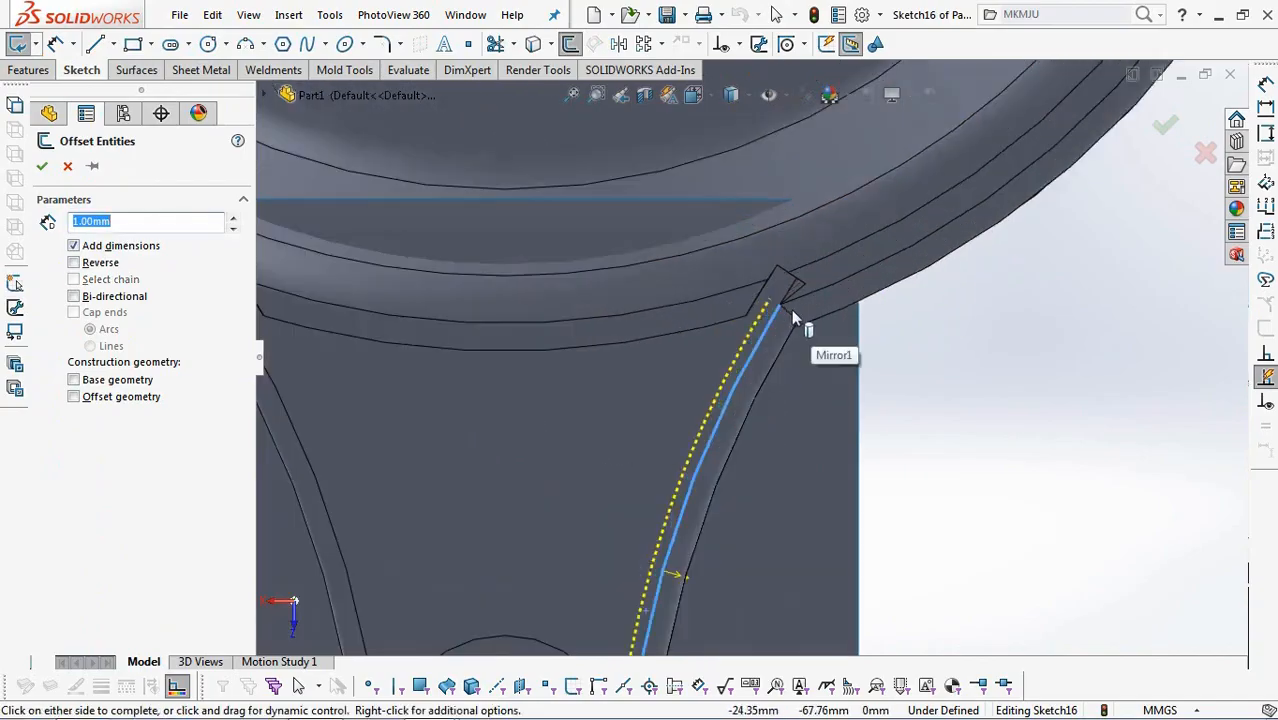
{"action": "left_click", "coordinate": [788, 297]}
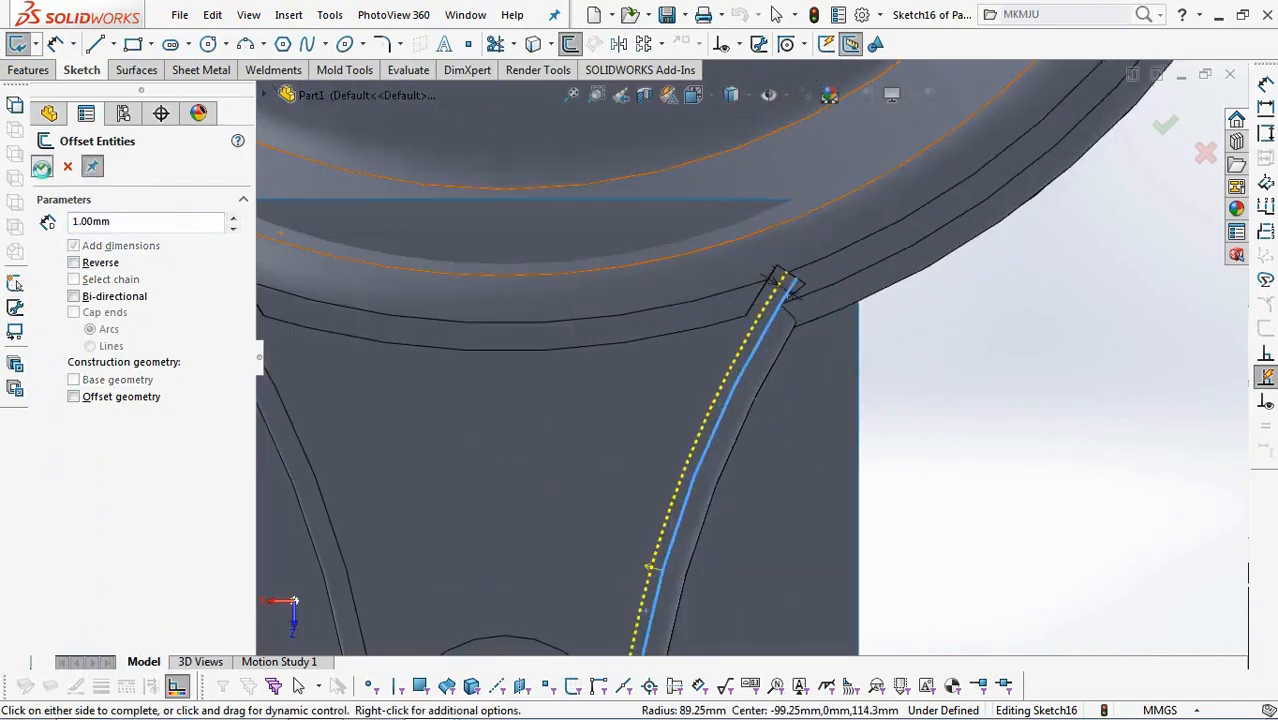
{"action": "left_click", "coordinate": [42, 169]}
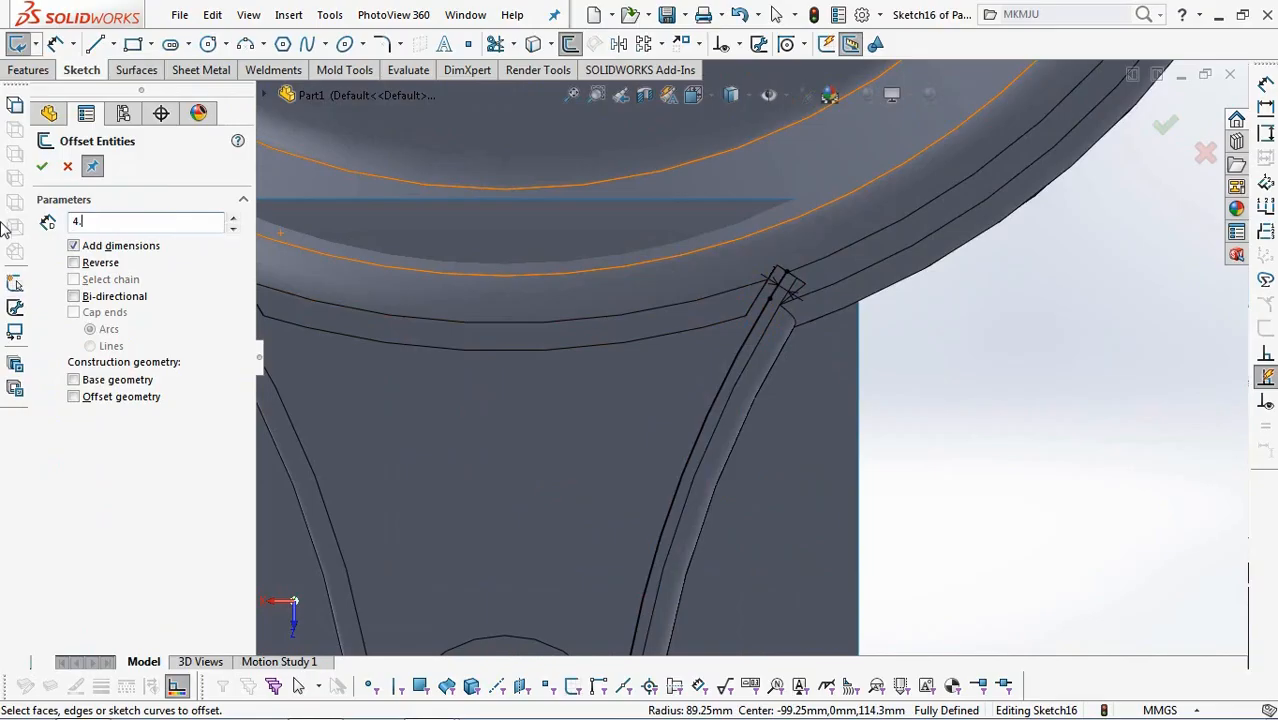
Offset the new curve chain 4.5 mm further towards the handle's middle, with Select chain enabled.
{"action": "scroll", "coordinate": [767, 350], "scroll_direction": "up", "scroll_amount": 2}
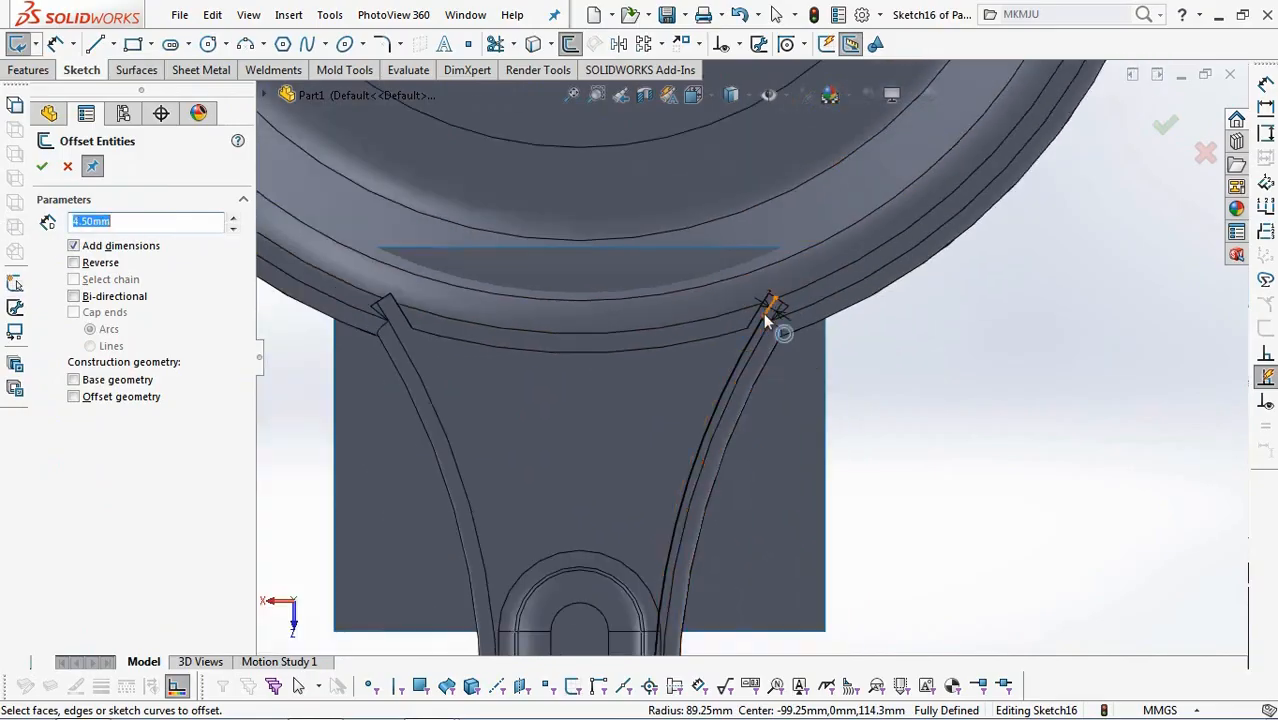
{"action": "left_click", "coordinate": [769, 320]}
{"action": "scroll", "coordinate": [768, 320], "scroll_direction": "up", "scroll_amount": 2}
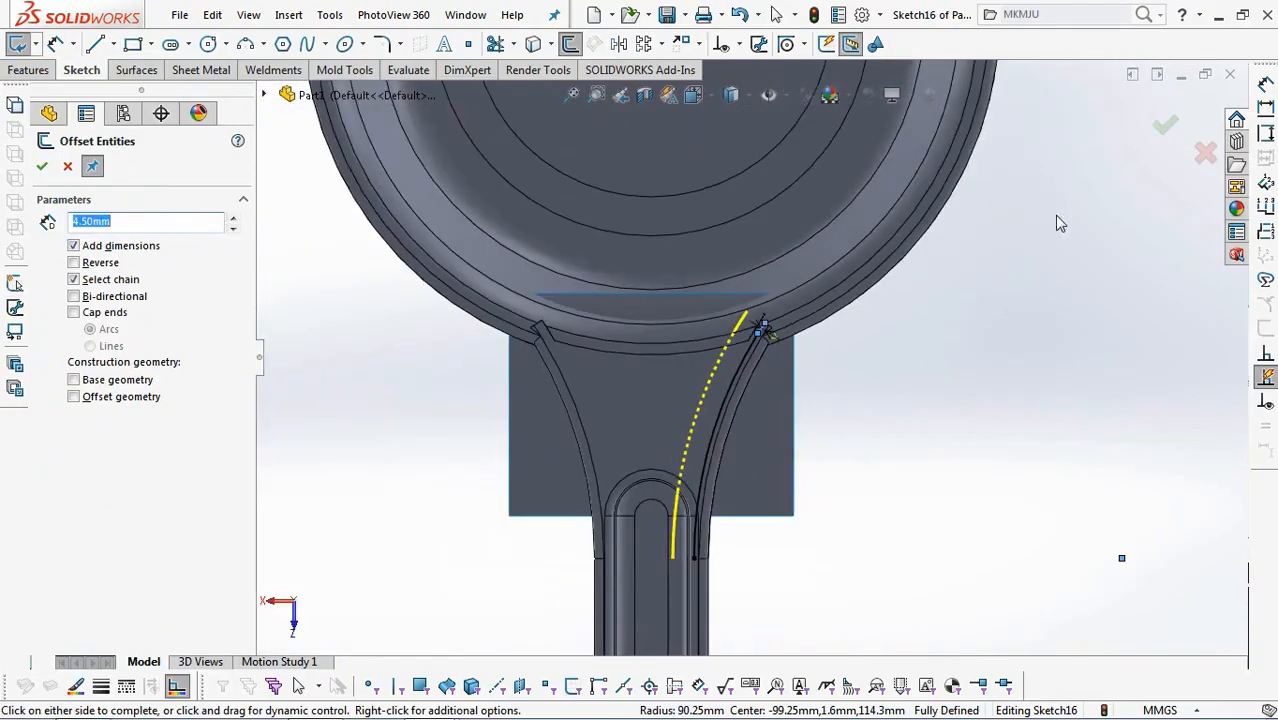
{"action": "left_click", "coordinate": [1165, 130]}
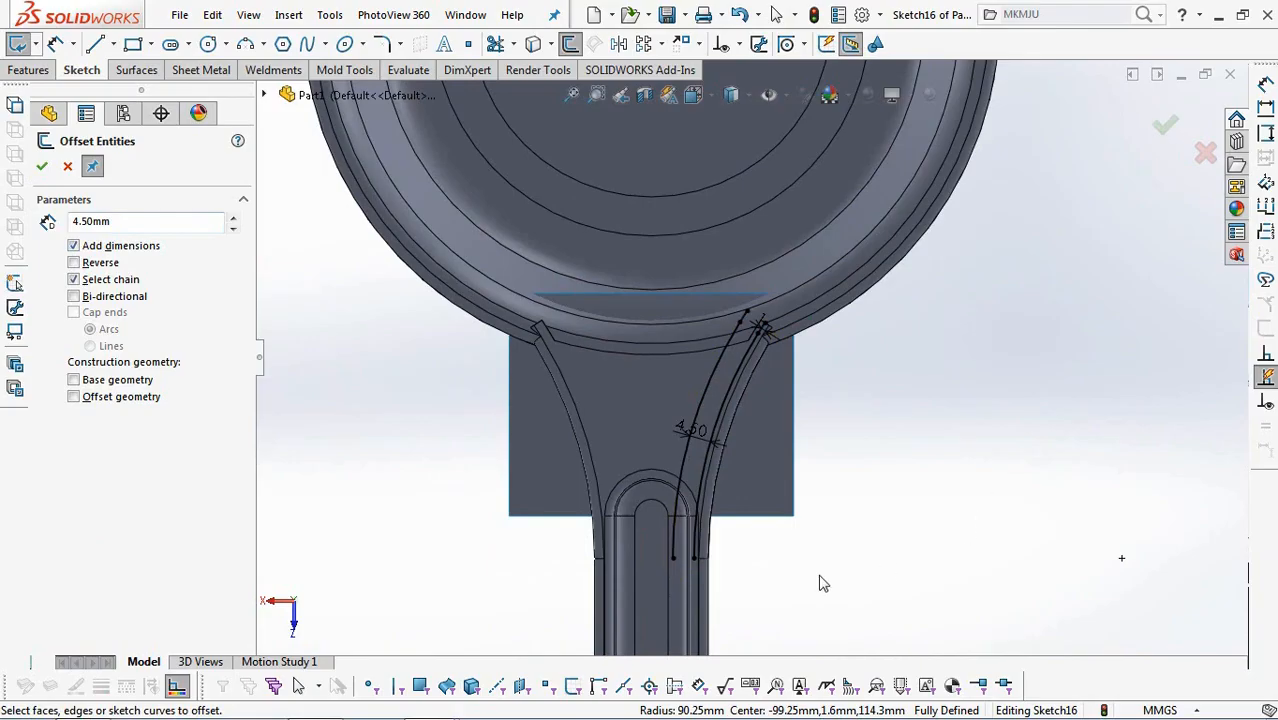
{"action": "left_click", "coordinate": [42, 166]}
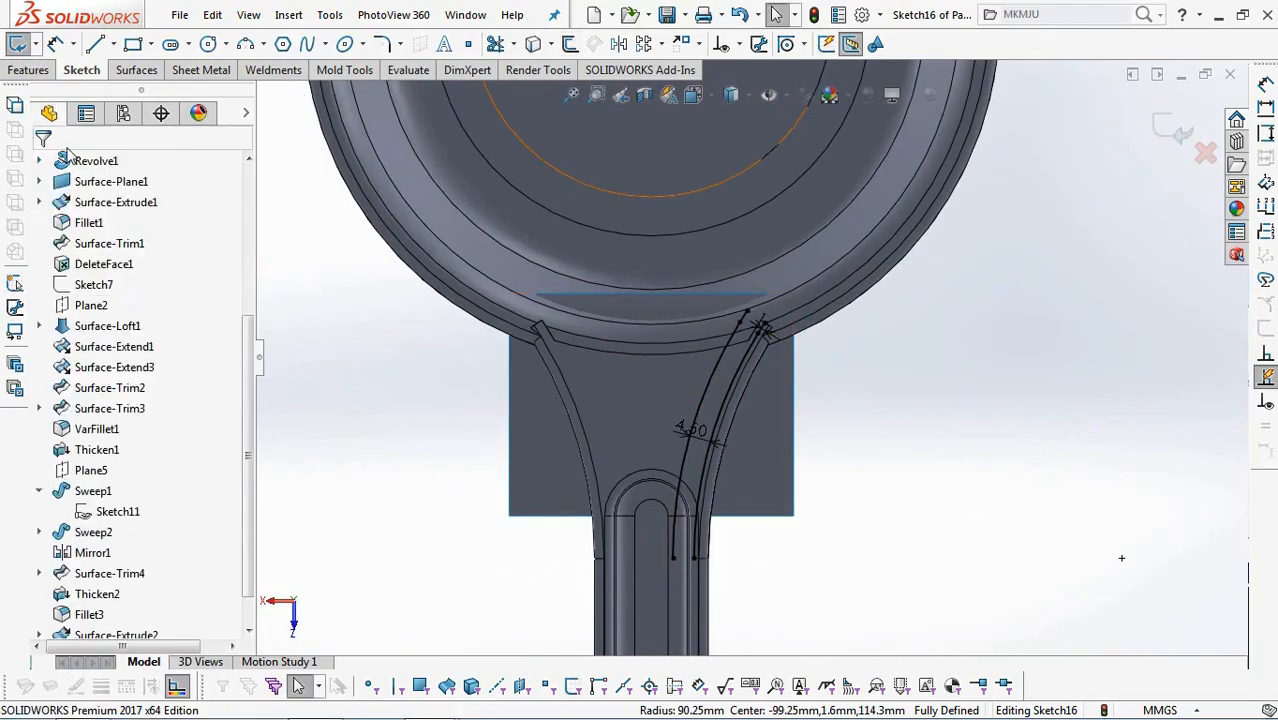
Close the gaps between the two offset curves with lines at the handle end and the rim end, and finish the sketch.
{"action": "left_click", "coordinate": [96, 45]}
{"action": "scroll", "coordinate": [679, 625], "scroll_direction": "down", "scroll_amount": 2}
{"action": "left_click", "coordinate": [670, 528]}
{"action": "left_click", "coordinate": [703, 528]}
{"action": "scroll", "coordinate": [776, 185], "scroll_direction": "down", "scroll_amount": 3}
{"action": "left_click", "coordinate": [674, 241]}
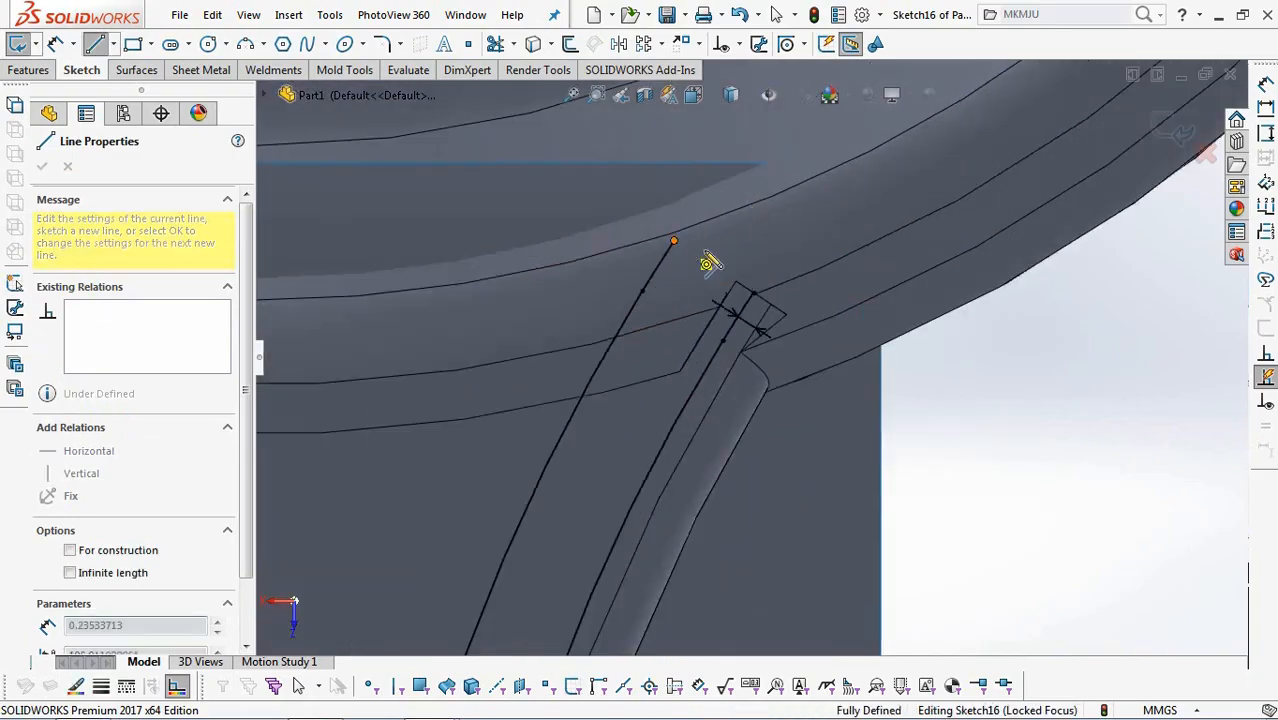
{"action": "left_click", "coordinate": [753, 292]}
{"action": "right_click", "coordinate": [757, 291]}
{"action": "left_click", "coordinate": [791, 305]}
{"action": "scroll", "coordinate": [791, 304], "scroll_direction": "up", "scroll_amount": 2}
{"action": "left_click", "coordinate": [1161, 130]}
{"action": "scroll", "coordinate": [1113, 331], "scroll_direction": "up", "scroll_amount": 4}
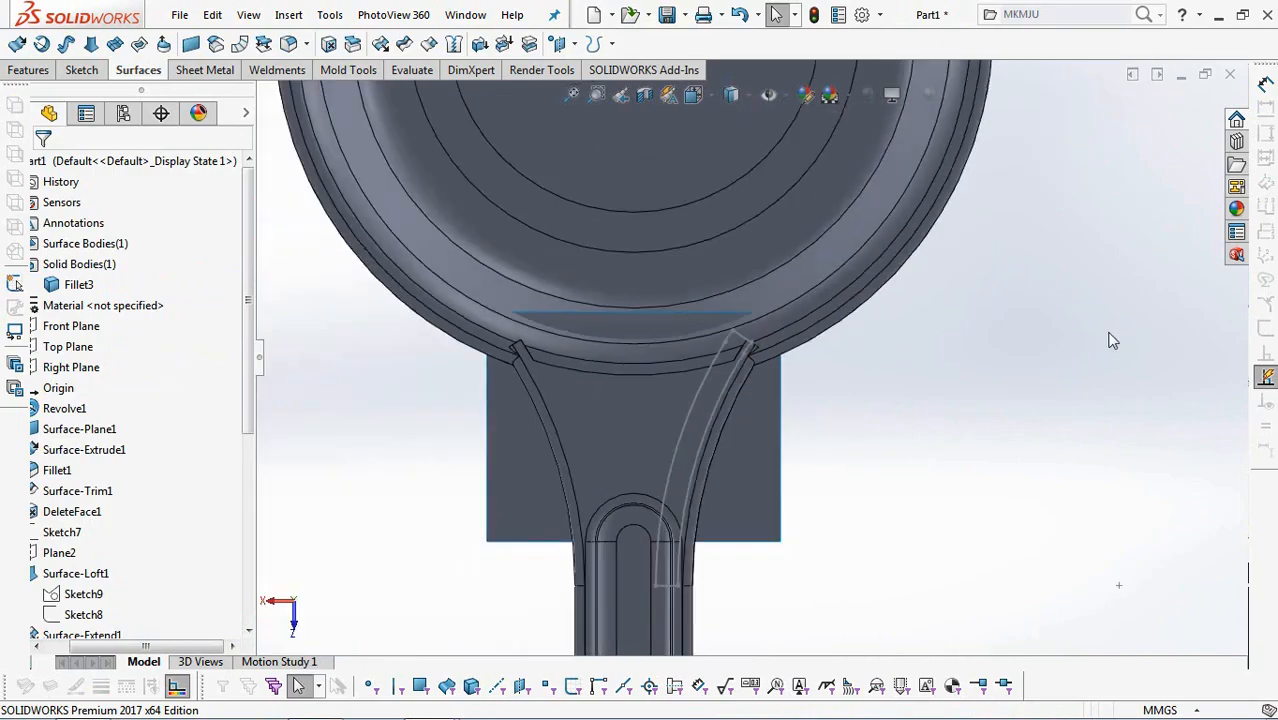
Start a sketch on the handle root's flat web face and offset the strip profile's outer curve 1.25 mm inward, without chain selection.
{"action": "left_click", "coordinate": [630, 423]}
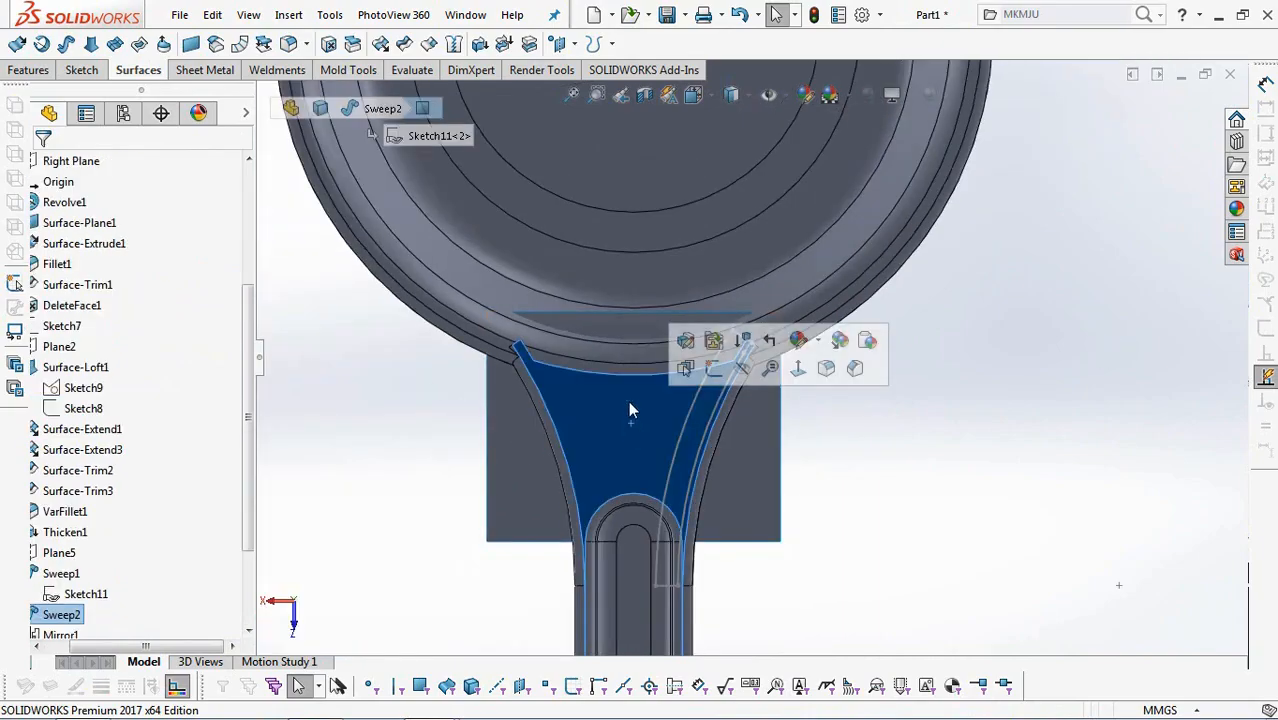
{"action": "left_click", "coordinate": [713, 369]}
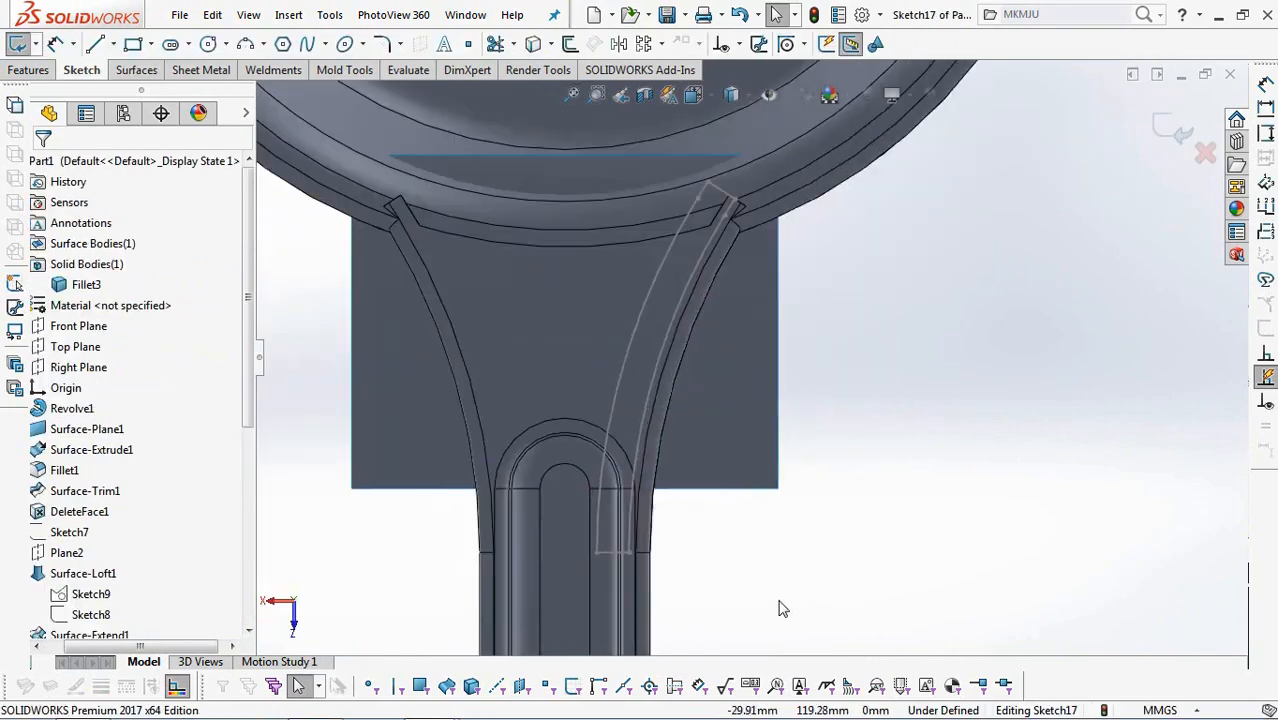
{"action": "left_click", "coordinate": [570, 43]}
{"action": "left_click", "coordinate": [73, 280]}
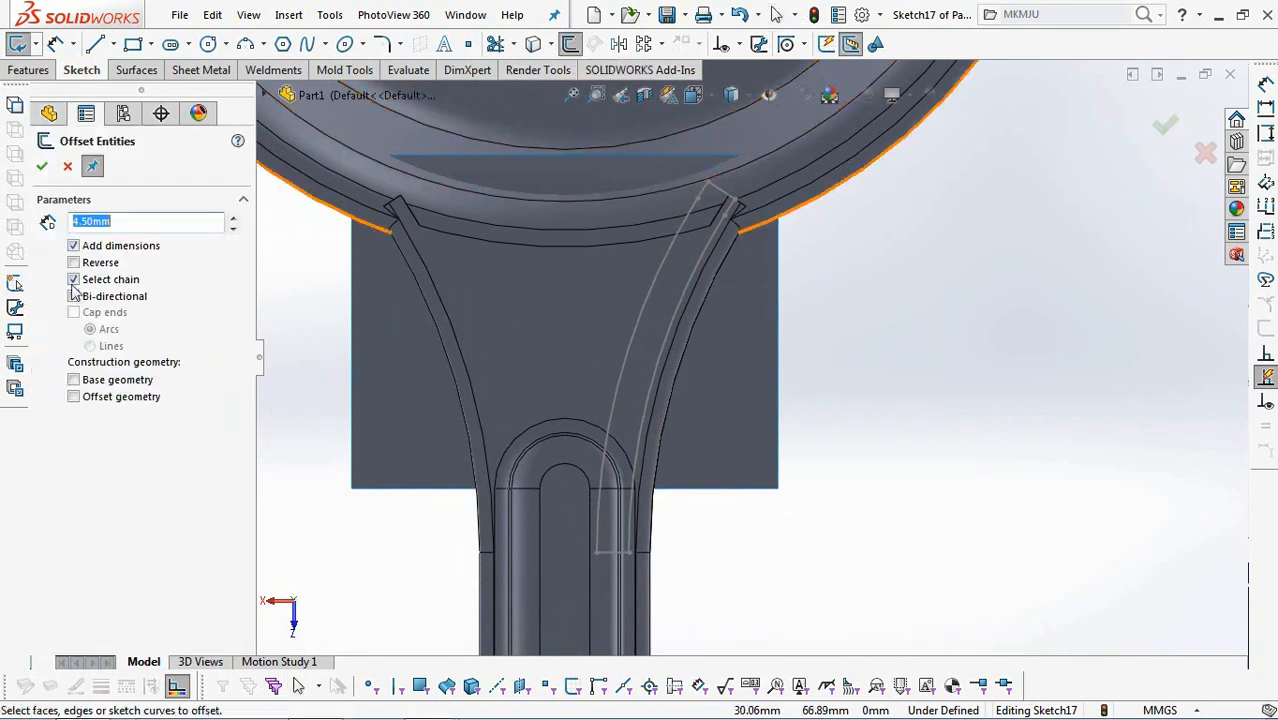
{"action": "type", "text": "1"}
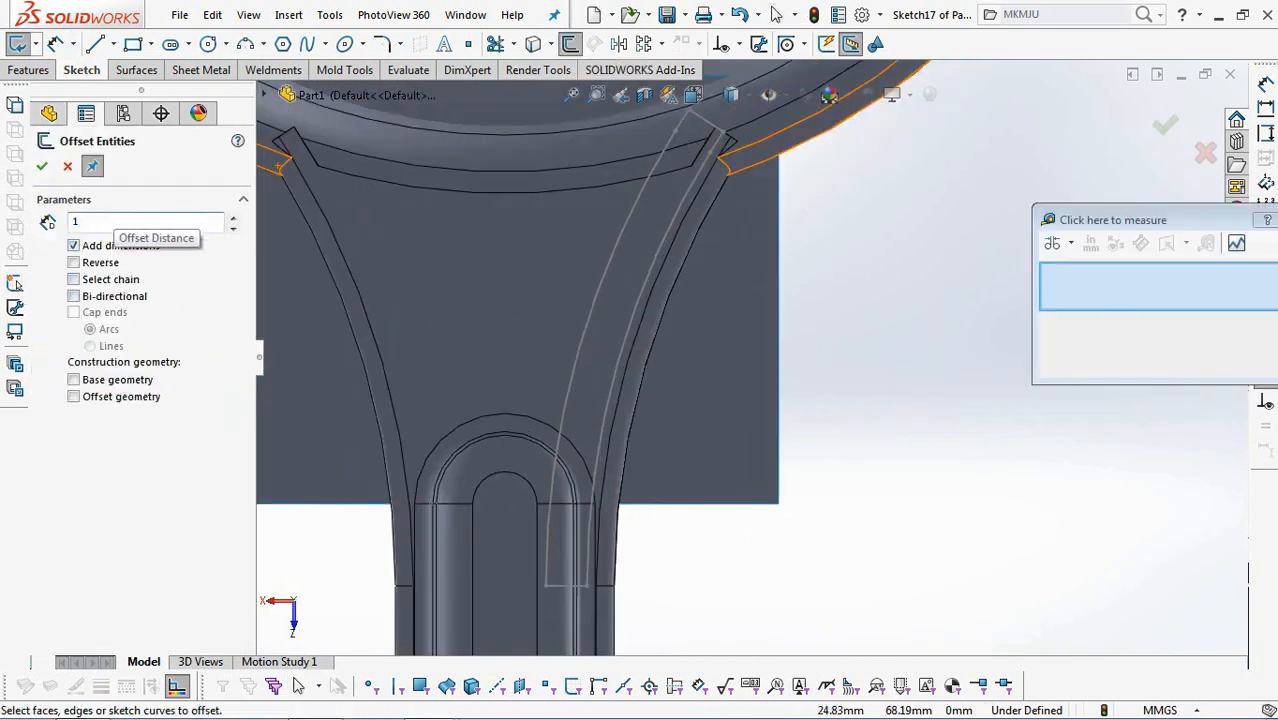
{"action": "type", "text": ".25"}
{"action": "key", "text": "Return"}
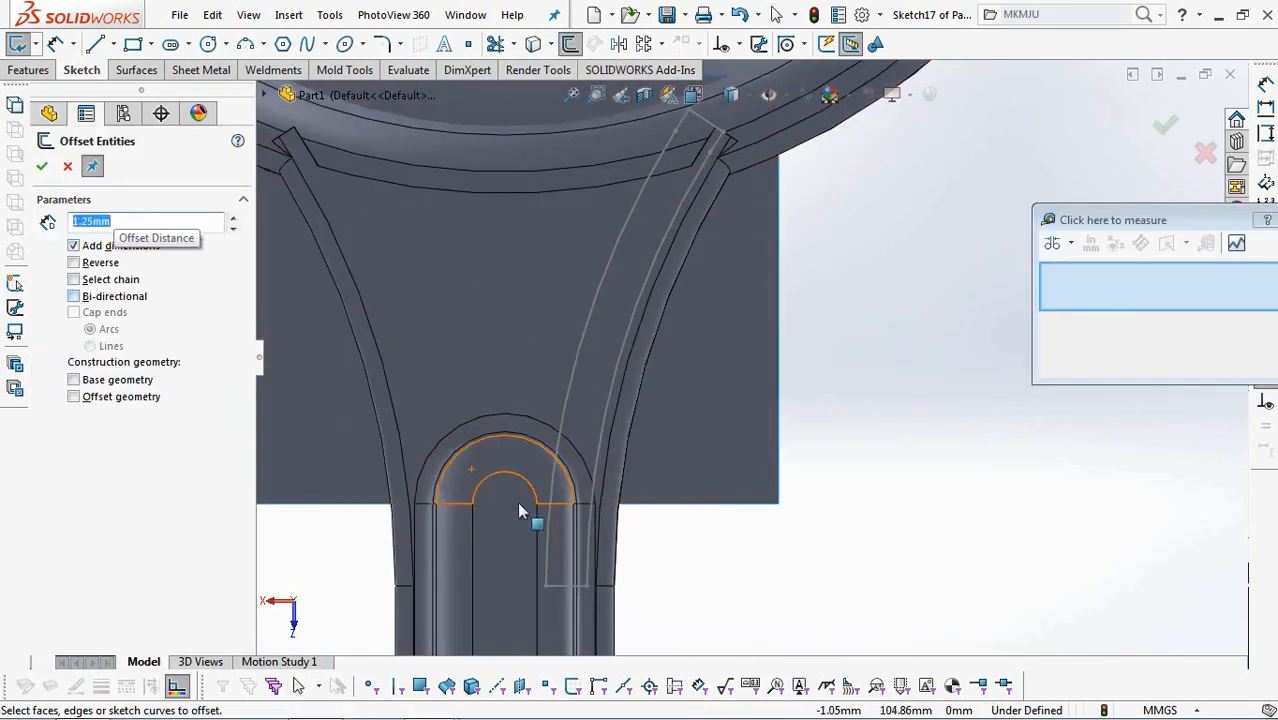
{"action": "left_click", "coordinate": [590, 580]}
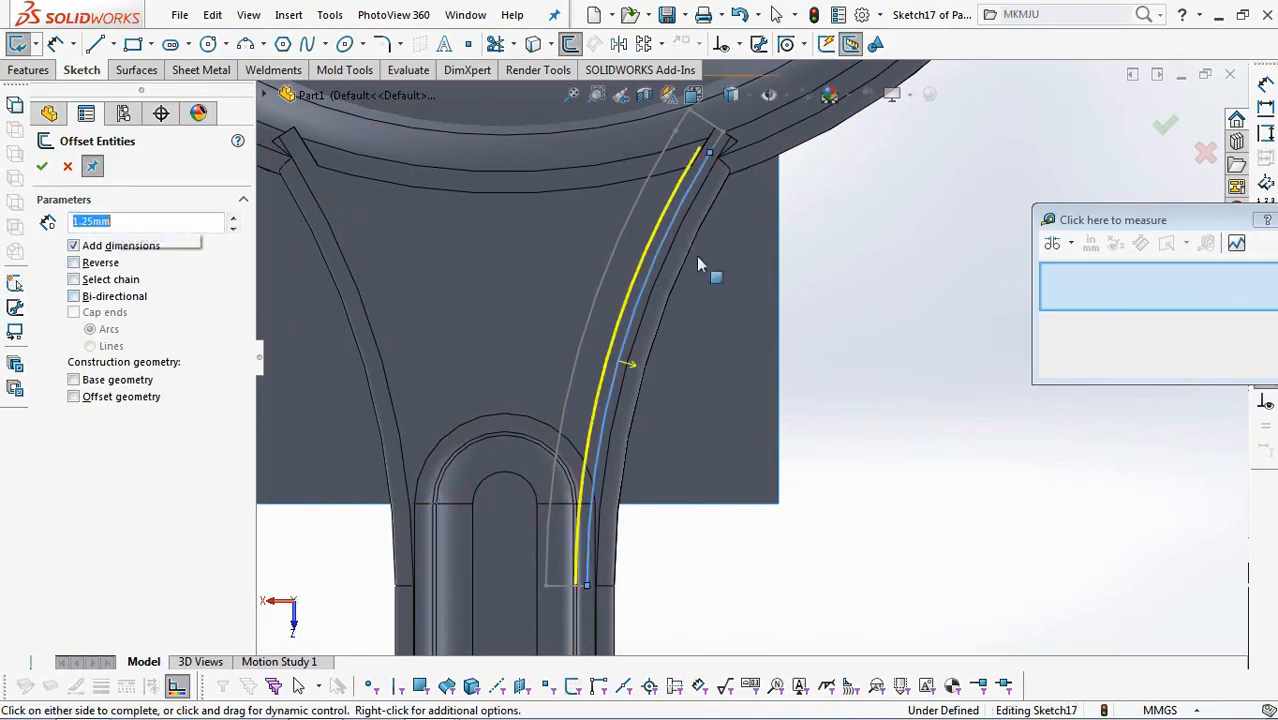
{"action": "left_click", "coordinate": [716, 142]}
Offset the strip profile's other long curve 1.25 mm in the reverse direction, into the strip.
{"action": "left_click", "coordinate": [542, 571]}
{"action": "left_click", "coordinate": [683, 130]}
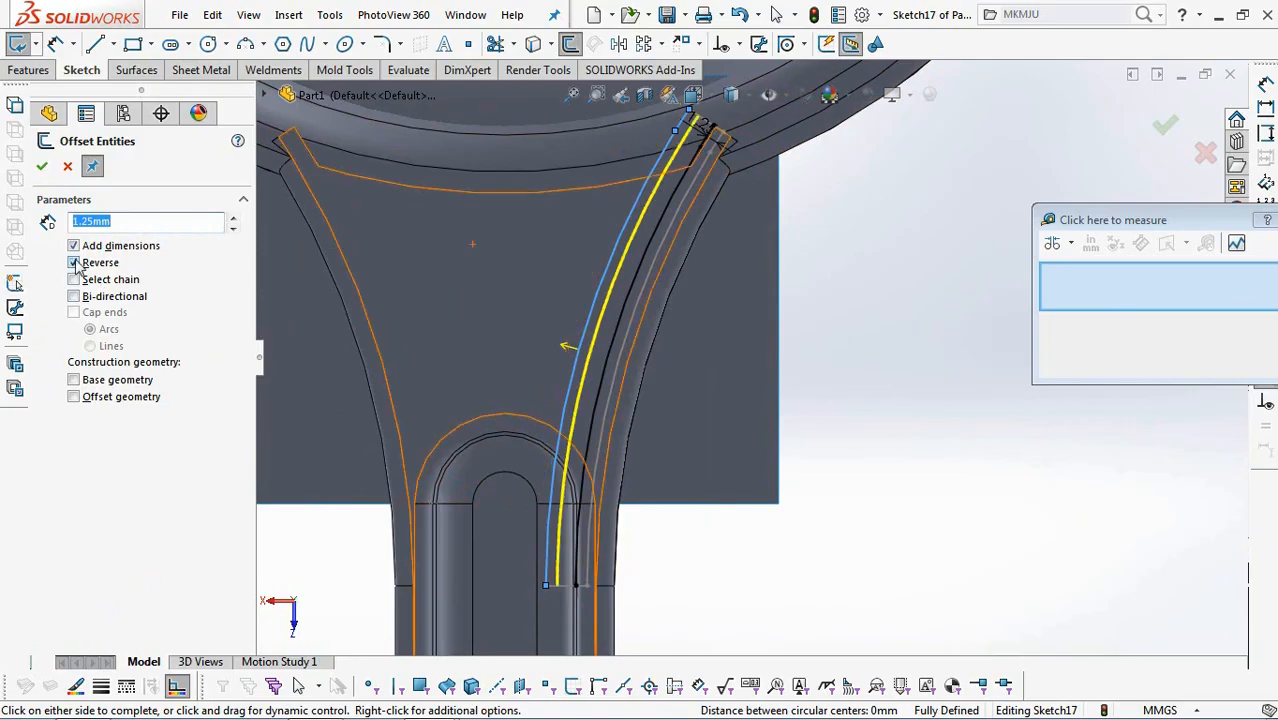
{"action": "left_click", "coordinate": [42, 166]}
Join both ends of the two 1.25 mm offset curves with lines to form a closed narrow strip, and finish the sketch.
{"action": "left_click", "coordinate": [95, 43]}
{"action": "scroll", "coordinate": [700, 130], "scroll_direction": "down", "scroll_amount": 5}
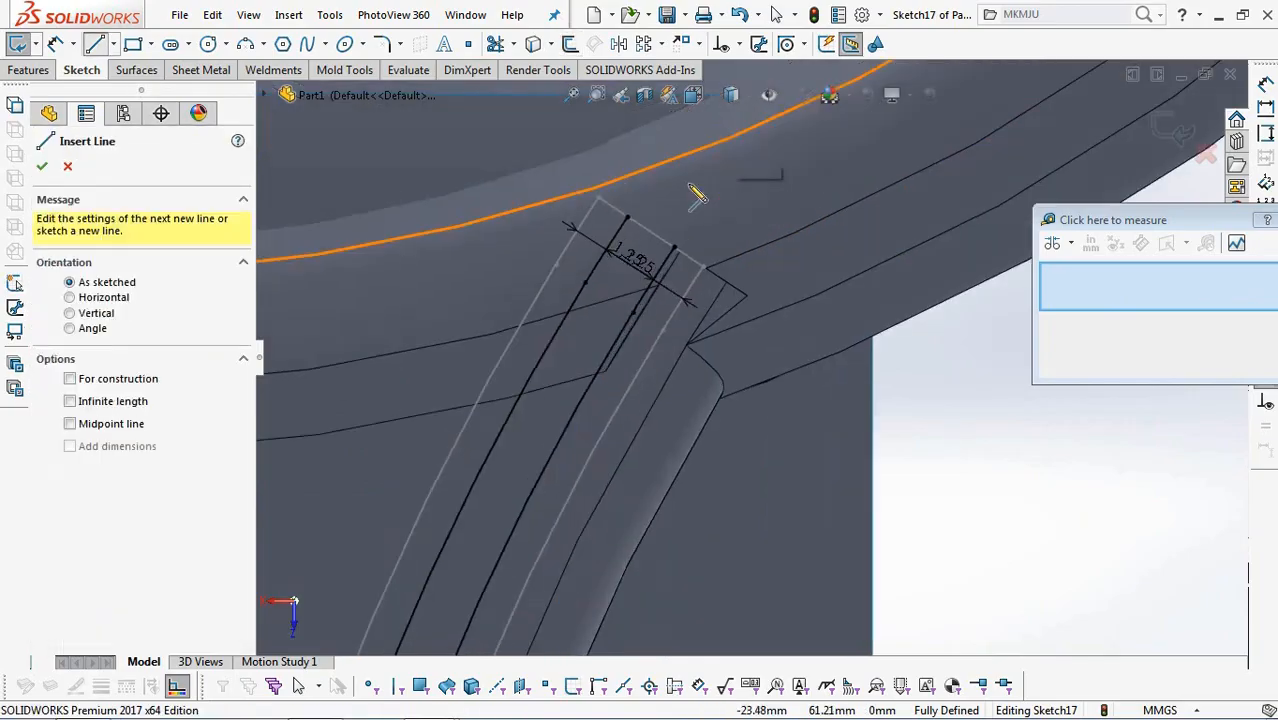
{"action": "left_click", "coordinate": [606, 254]}
{"action": "left_click", "coordinate": [678, 296]}
{"action": "scroll", "coordinate": [690, 300], "scroll_direction": "up", "scroll_amount": 5}
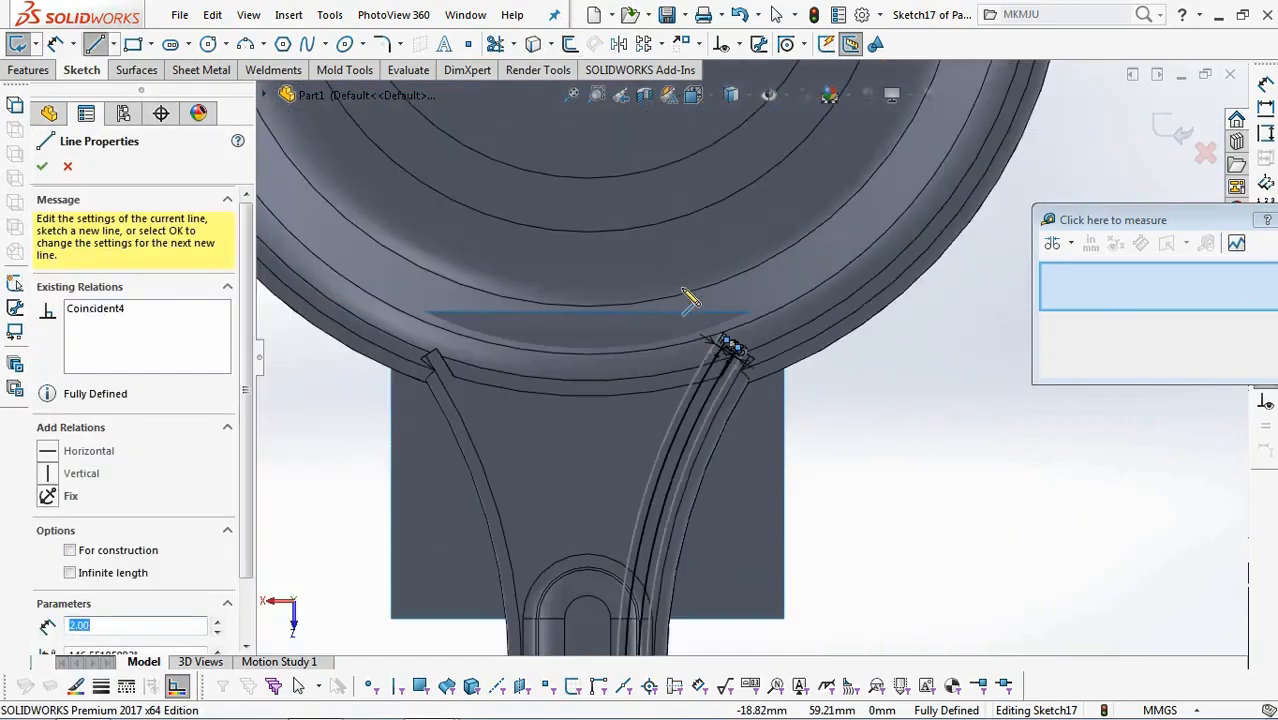
{"action": "scroll", "coordinate": [700, 505], "scroll_direction": "down", "scroll_amount": 5}
{"action": "left_click", "coordinate": [634, 493]}
{"action": "left_click", "coordinate": [675, 492]}
{"action": "right_click", "coordinate": [856, 507]}
{"action": "left_click", "coordinate": [868, 510]}
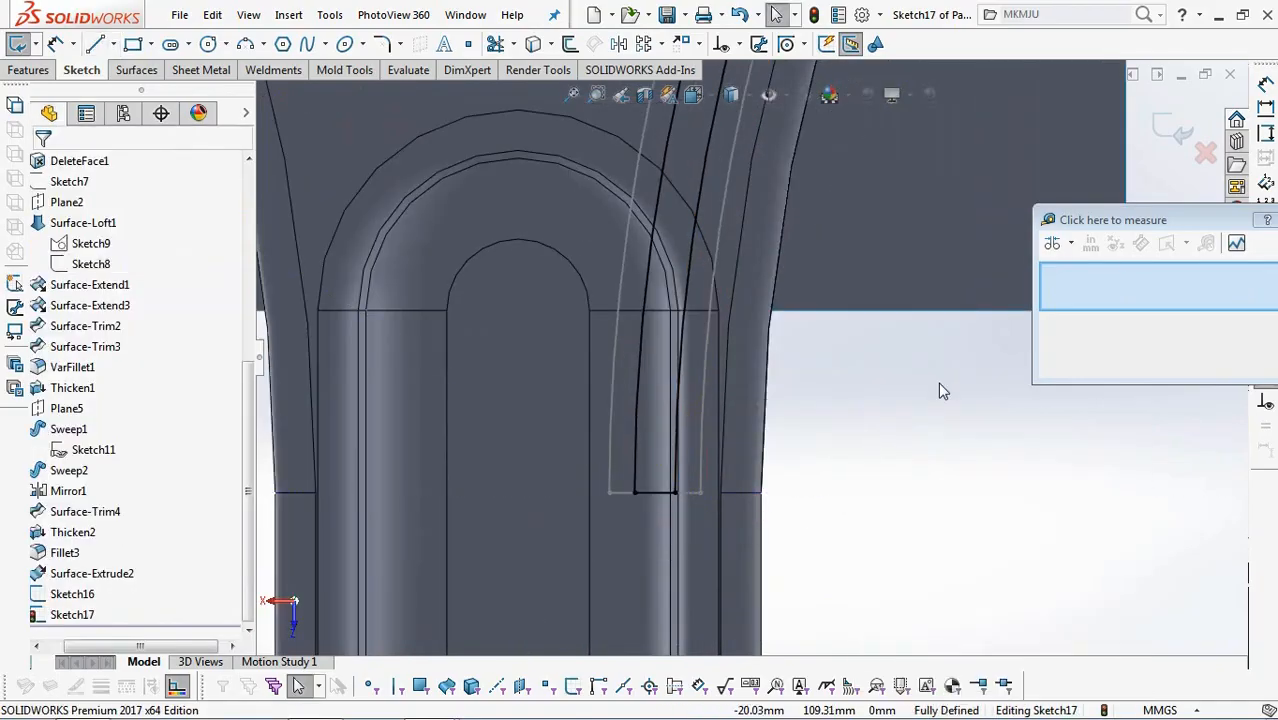
{"action": "left_click", "coordinate": [1178, 143]}
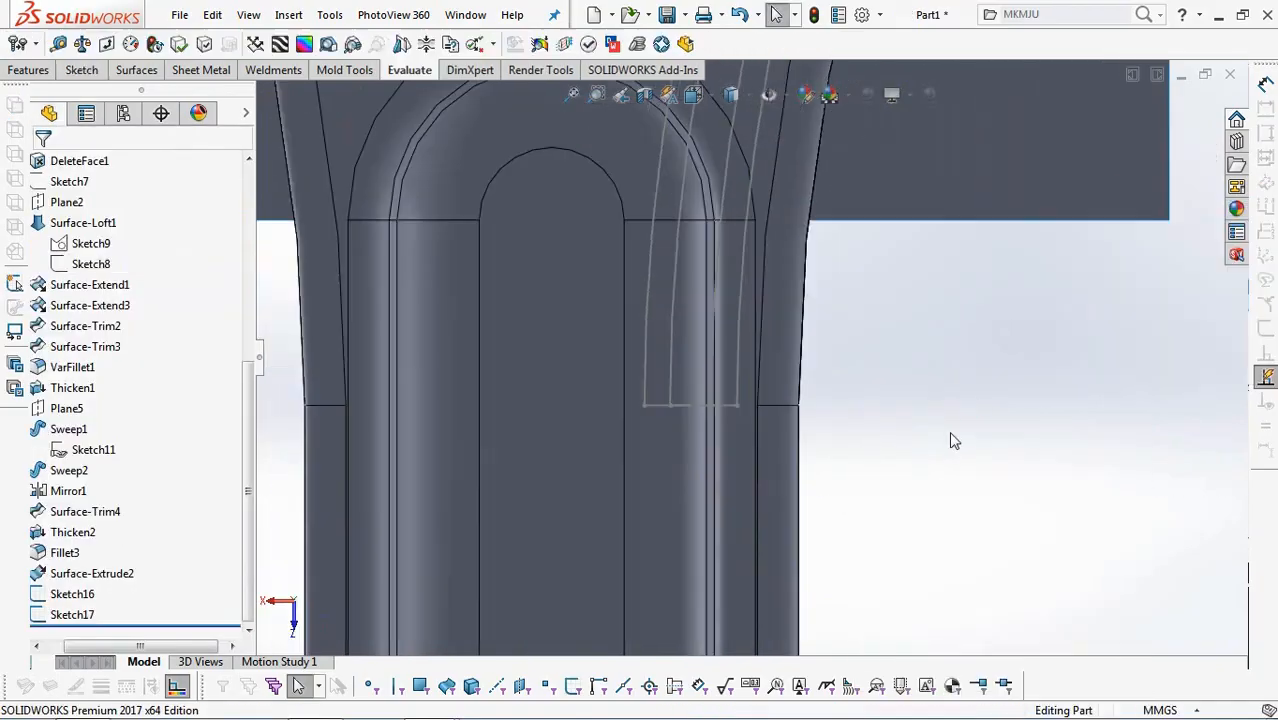
Split the curved extruded surface with a split line by projecting the narrow strip sketch onto it.
{"action": "left_click", "coordinate": [66, 618]}
{"action": "left_click", "coordinate": [138, 70]}
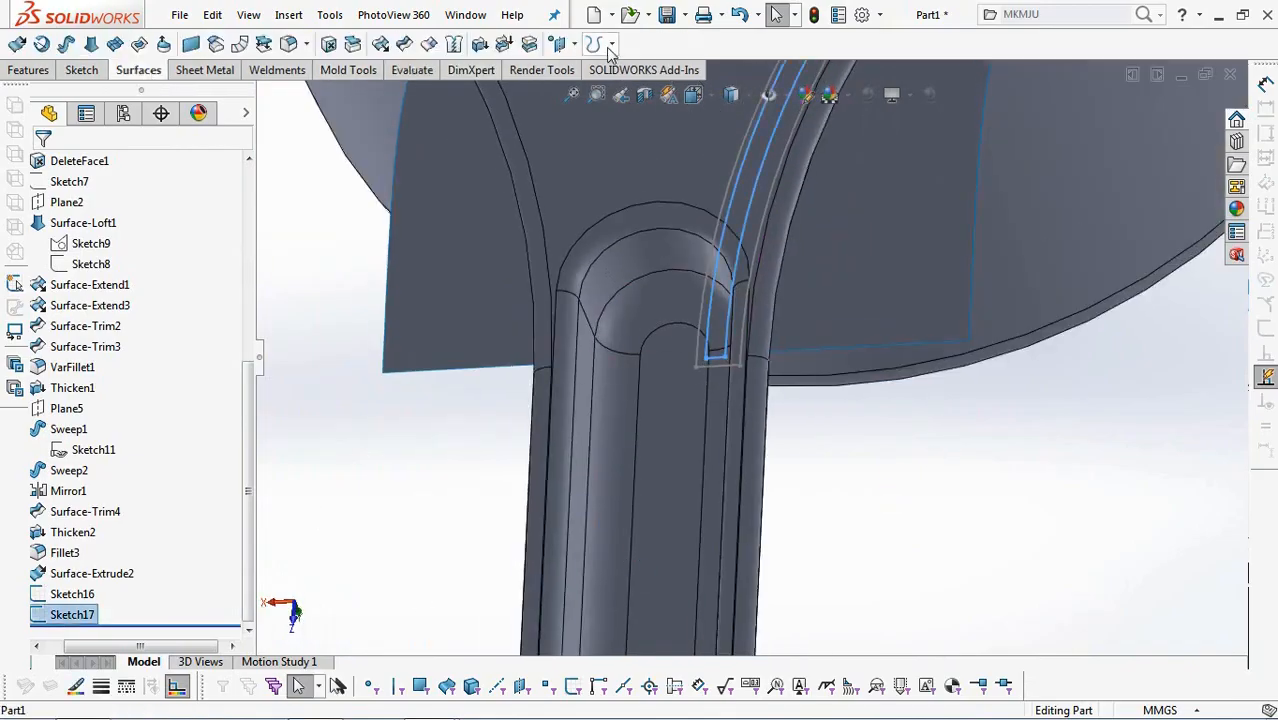
{"action": "left_click", "coordinate": [611, 44]}
{"action": "left_click", "coordinate": [650, 71]}
{"action": "scroll", "coordinate": [811, 272], "scroll_direction": "up", "scroll_amount": 3}
{"action": "left_click", "coordinate": [811, 272]}
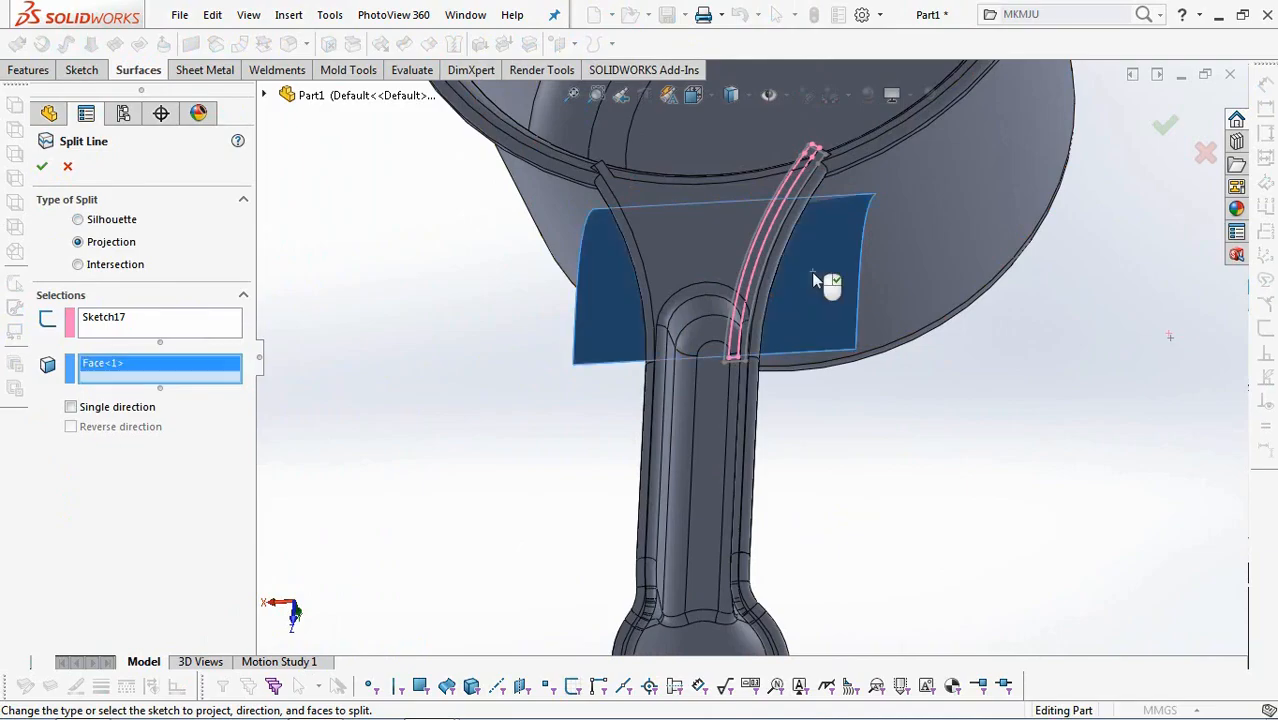
{"action": "right_click", "coordinate": [811, 272]}
Delete the large face of the curved surface surrounding the split narrow strip.
{"action": "middle_click_drag", "start_coordinate": [1004, 491], "coordinate": [462, 262]}
{"action": "left_click", "coordinate": [328, 44]}
{"action": "left_click", "coordinate": [901, 365]}
{"action": "right_click", "coordinate": [901, 365]}
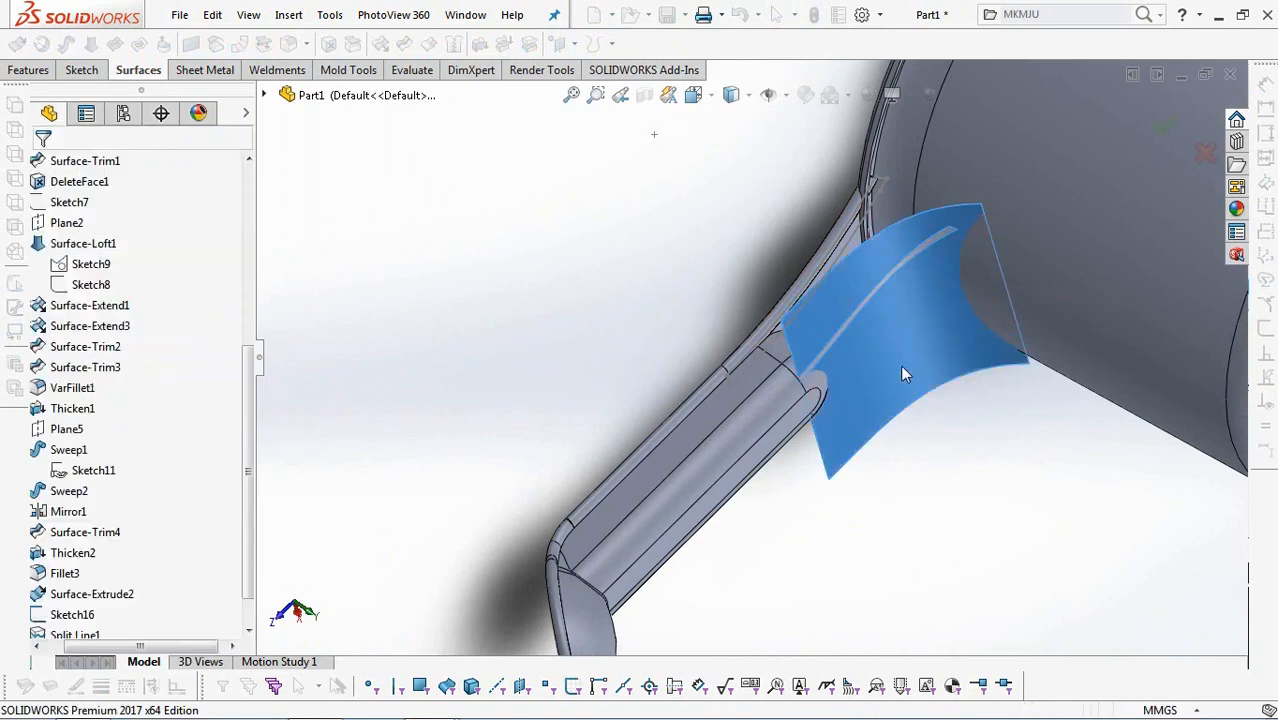
Delete and patch the protruding end faces of both handle-edge lips and the narrow strip faces beside them at the cup rim.
{"action": "middle_click_drag", "start_coordinate": [905, 410], "coordinate": [760, 340]}
{"action": "scroll", "coordinate": [894, 360], "scroll_direction": "down", "scroll_amount": 6}
{"action": "middle_click_drag", "start_coordinate": [863, 296], "coordinate": [724, 221]}
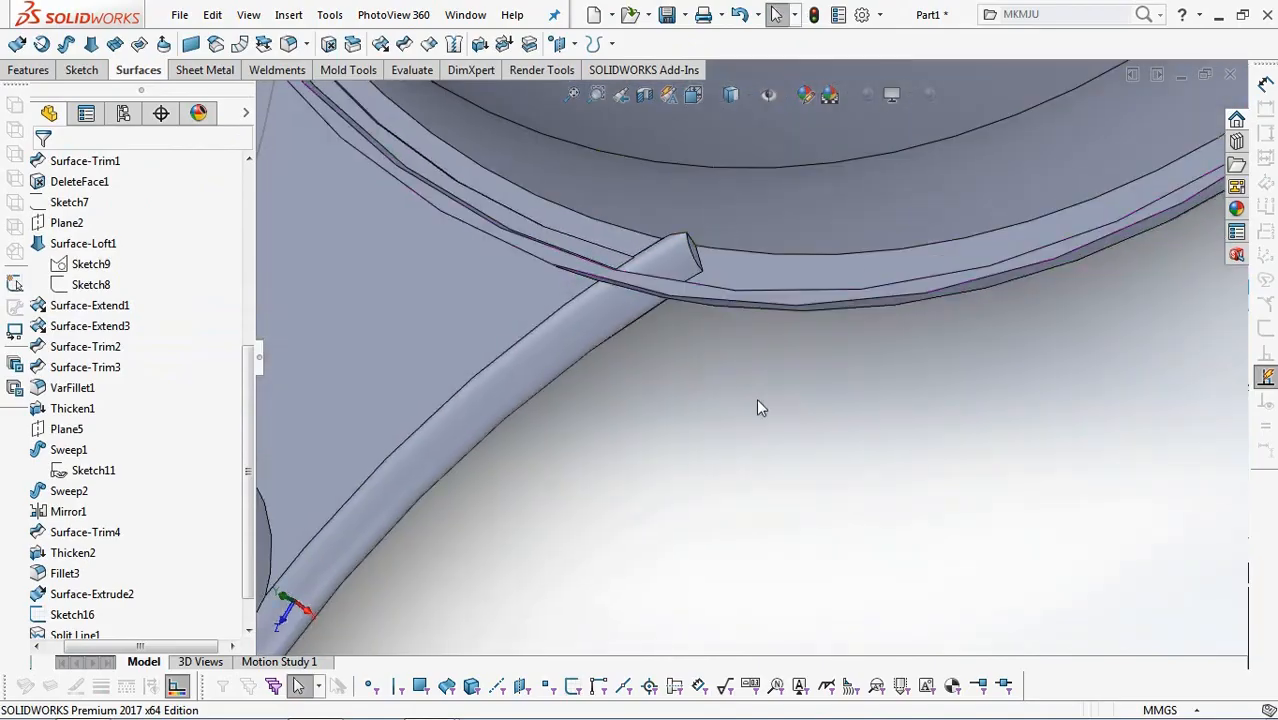
{"action": "left_click", "coordinate": [329, 43]}
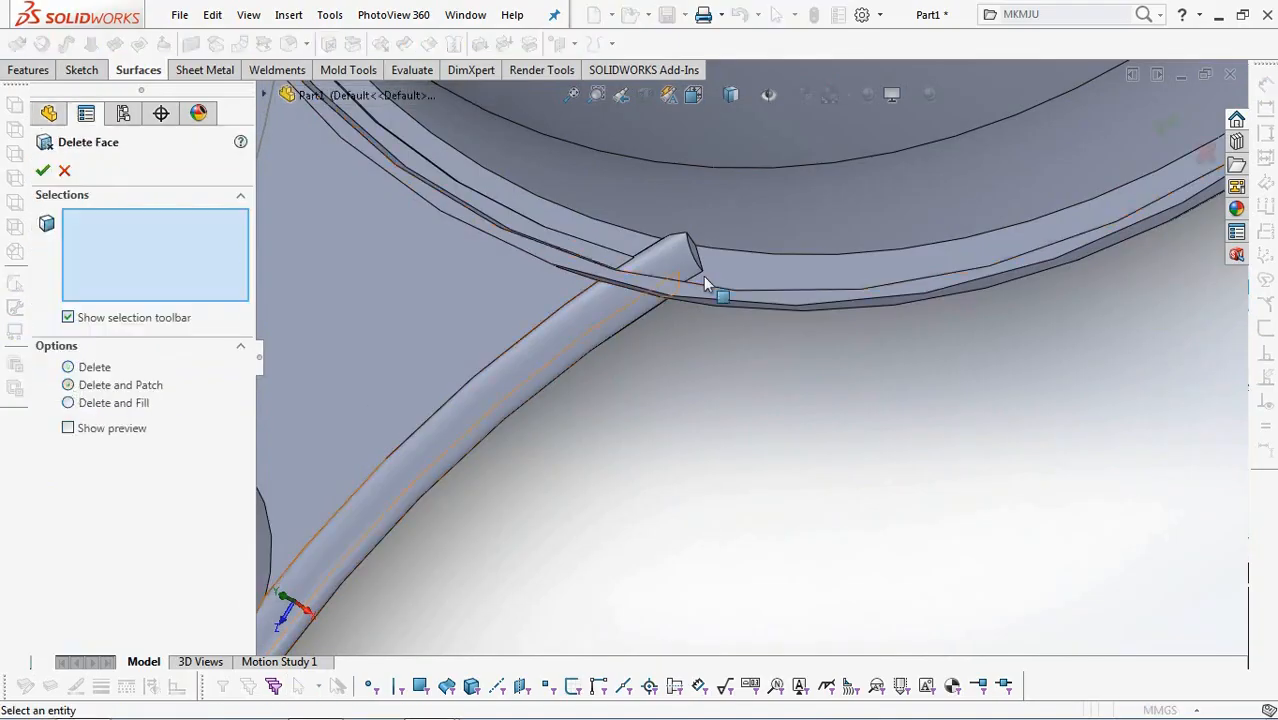
{"action": "scroll", "coordinate": [787, 345], "scroll_direction": "up", "scroll_amount": 3}
{"action": "left_click", "coordinate": [779, 355]}
{"action": "left_click", "coordinate": [772, 350]}
{"action": "scroll", "coordinate": [765, 400], "scroll_direction": "down", "scroll_amount": 3}
{"action": "scroll", "coordinate": [688, 326], "scroll_direction": "up", "scroll_amount": 2}
{"action": "left_click", "coordinate": [688, 325]}
{"action": "scroll", "coordinate": [588, 258], "scroll_direction": "down", "scroll_amount": 3}
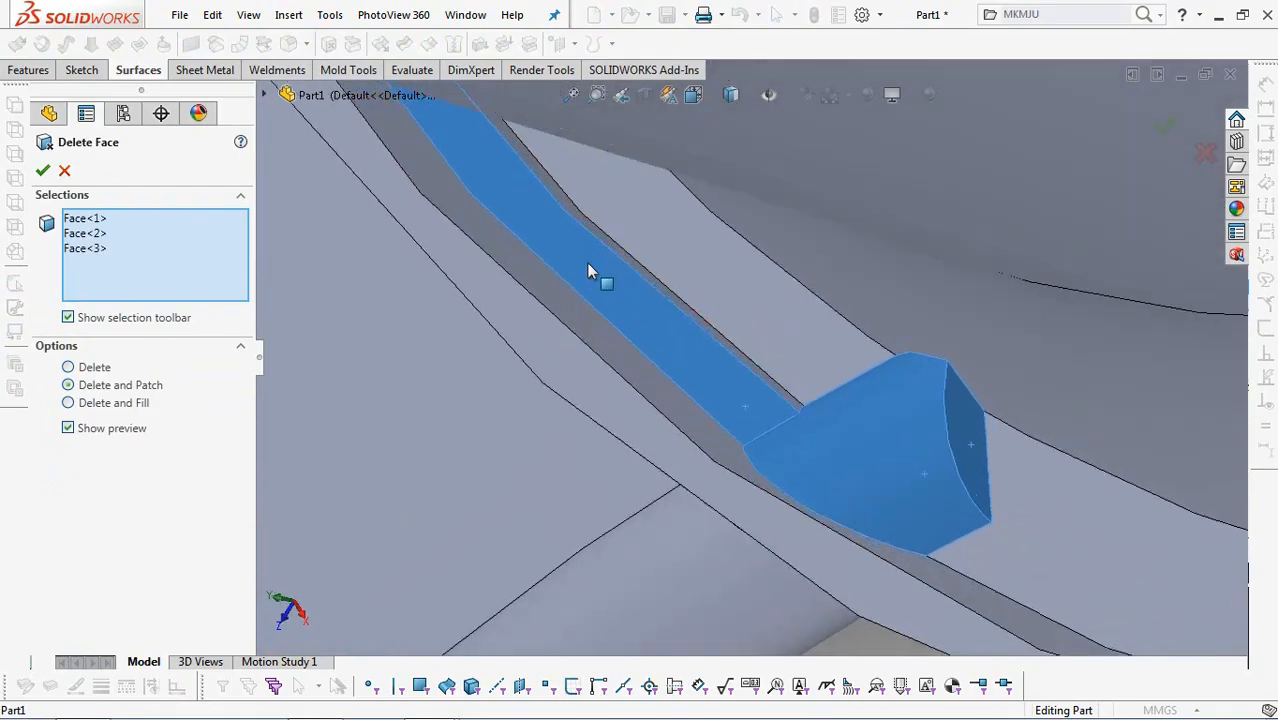
{"action": "left_click", "coordinate": [600, 236]}
{"action": "scroll", "coordinate": [598, 283], "scroll_direction": "up", "scroll_amount": 3}
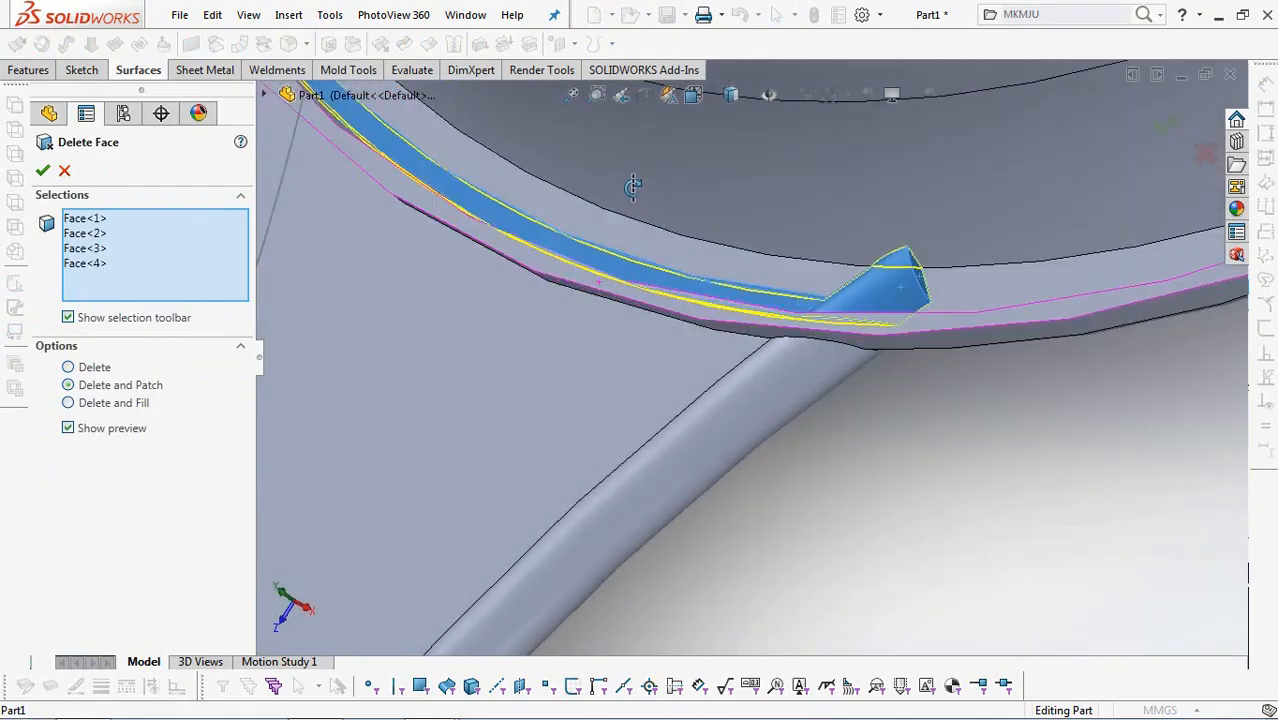
{"action": "scroll", "coordinate": [633, 187], "scroll_direction": "up", "scroll_amount": 3}
{"action": "scroll", "coordinate": [573, 228], "scroll_direction": "down", "scroll_amount": 4}
{"action": "middle_click_drag", "start_coordinate": [615, 323], "coordinate": [617, 268]}
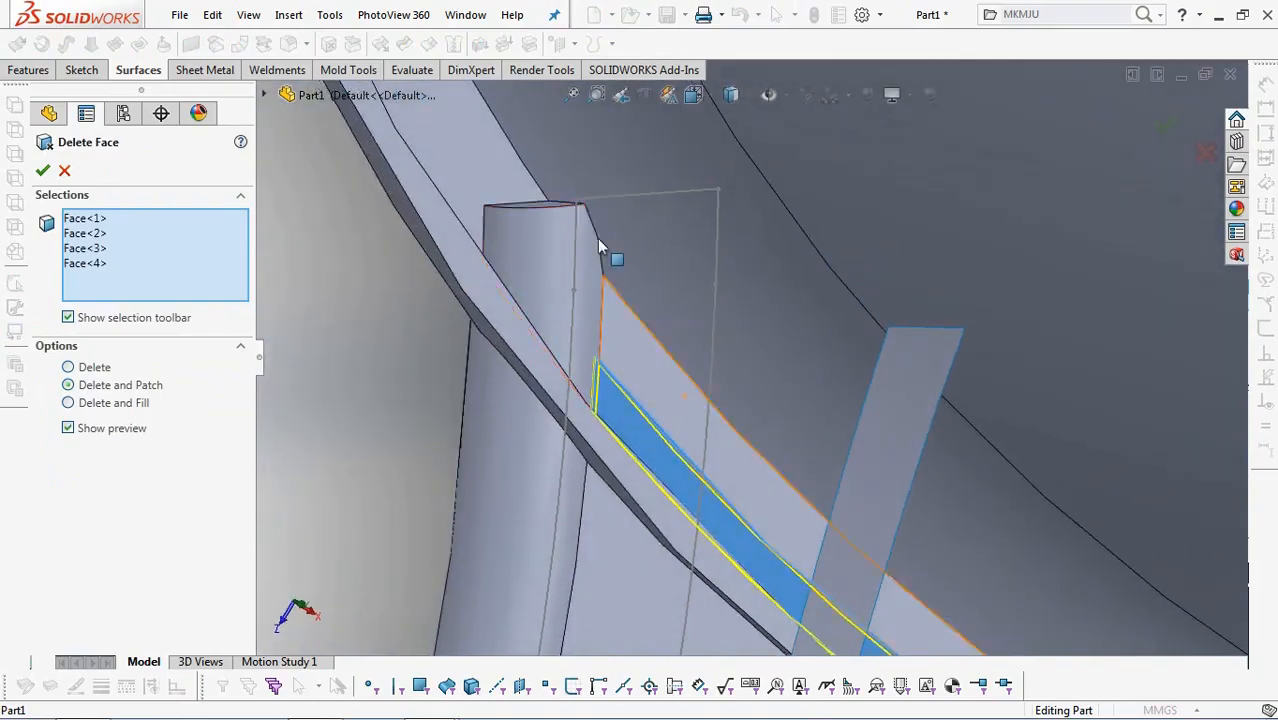
{"action": "left_click", "coordinate": [560, 240]}
{"action": "middle_click_drag", "start_coordinate": [560, 238], "coordinate": [557, 218]}
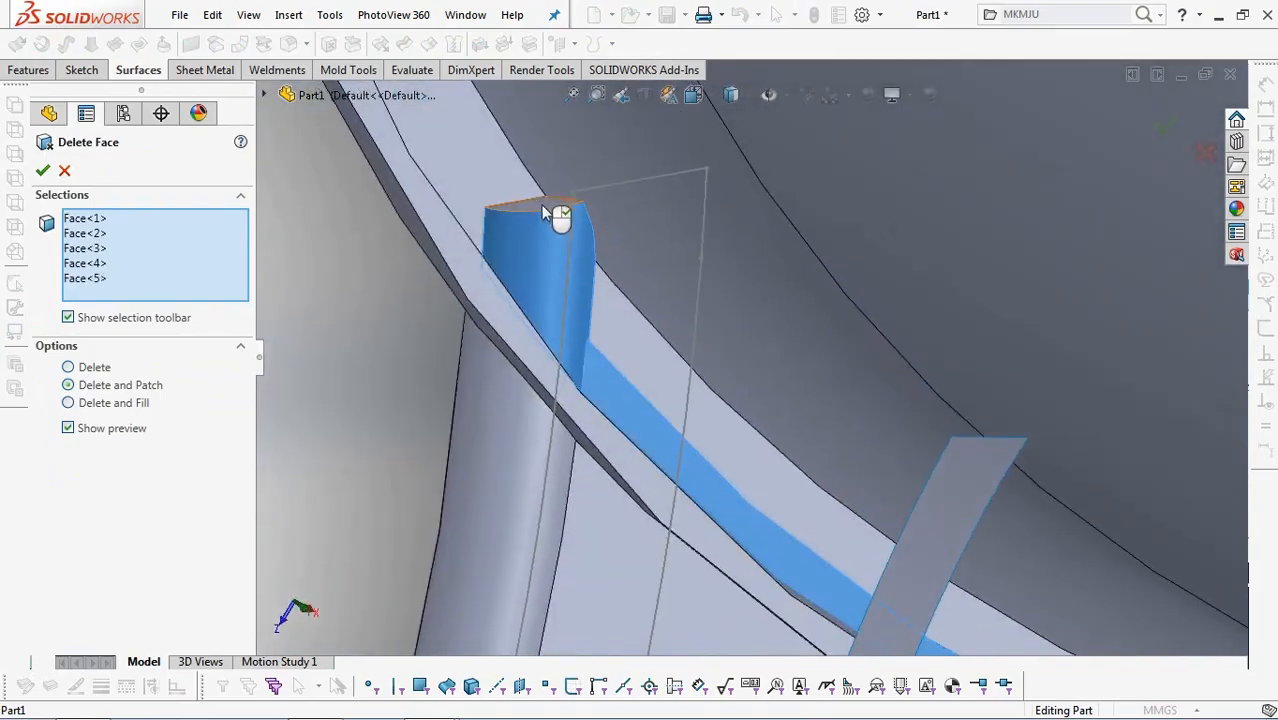
{"action": "left_click", "coordinate": [547, 214]}
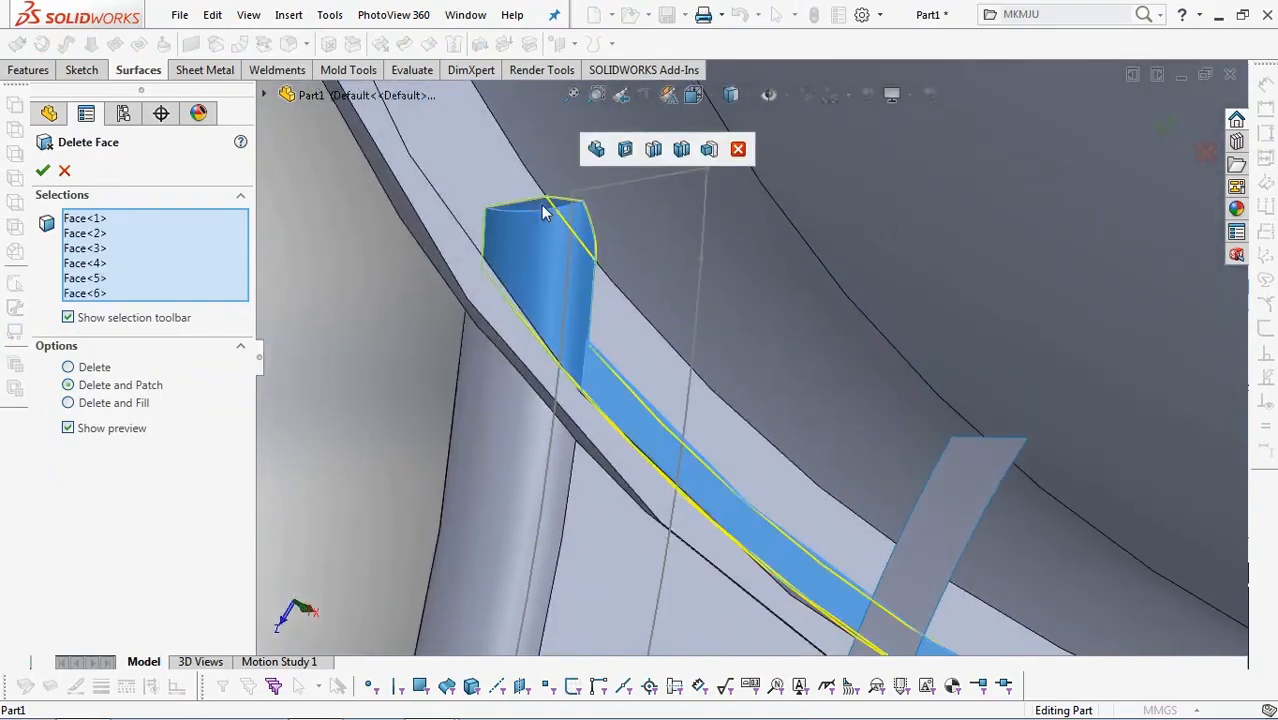
{"action": "left_click", "coordinate": [43, 172]}
Delete and patch the small leftover sliver faces where both handle edges meet the cup rim.
{"action": "middle_click_drag", "start_coordinate": [379, 322], "coordinate": [645, 590]}
{"action": "scroll", "coordinate": [856, 457], "scroll_direction": "down", "scroll_amount": 4}
{"action": "left_click", "coordinate": [328, 46]}
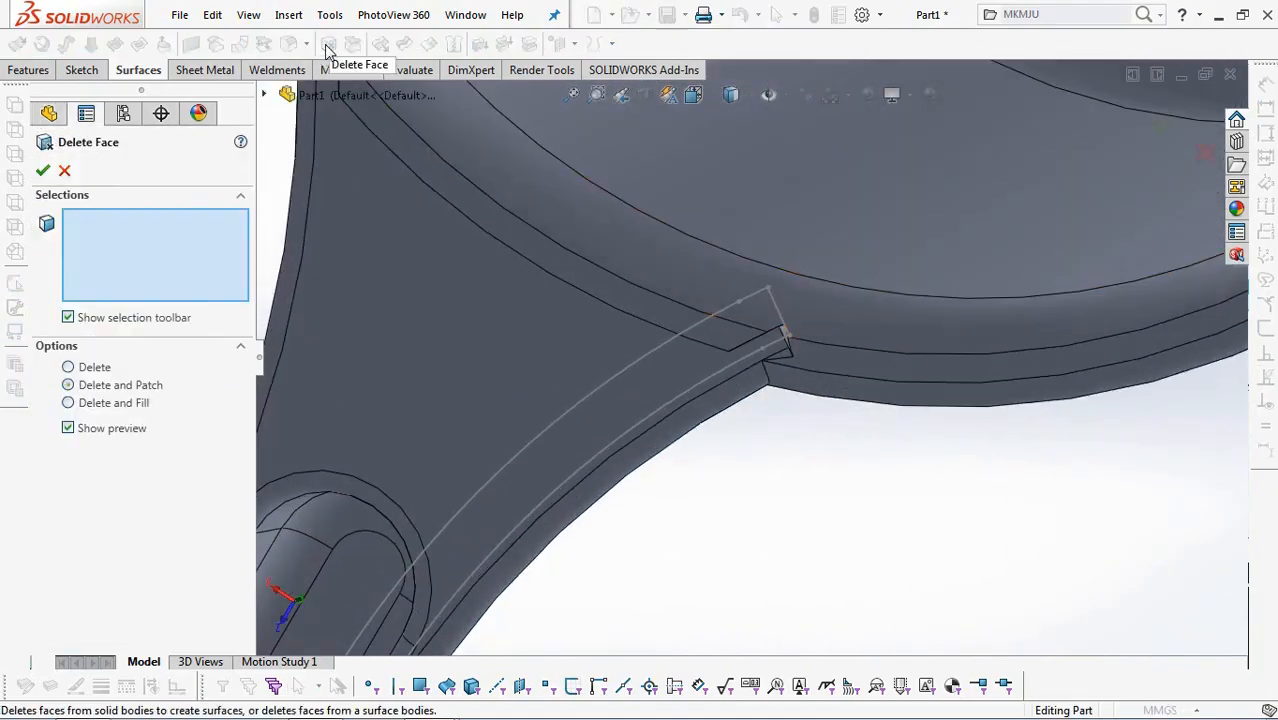
{"action": "scroll", "coordinate": [777, 392], "scroll_direction": "down", "scroll_amount": 3}
{"action": "middle_click_drag", "start_coordinate": [776, 384], "coordinate": [769, 402]}
{"action": "scroll", "coordinate": [784, 355], "scroll_direction": "down", "scroll_amount": 3}
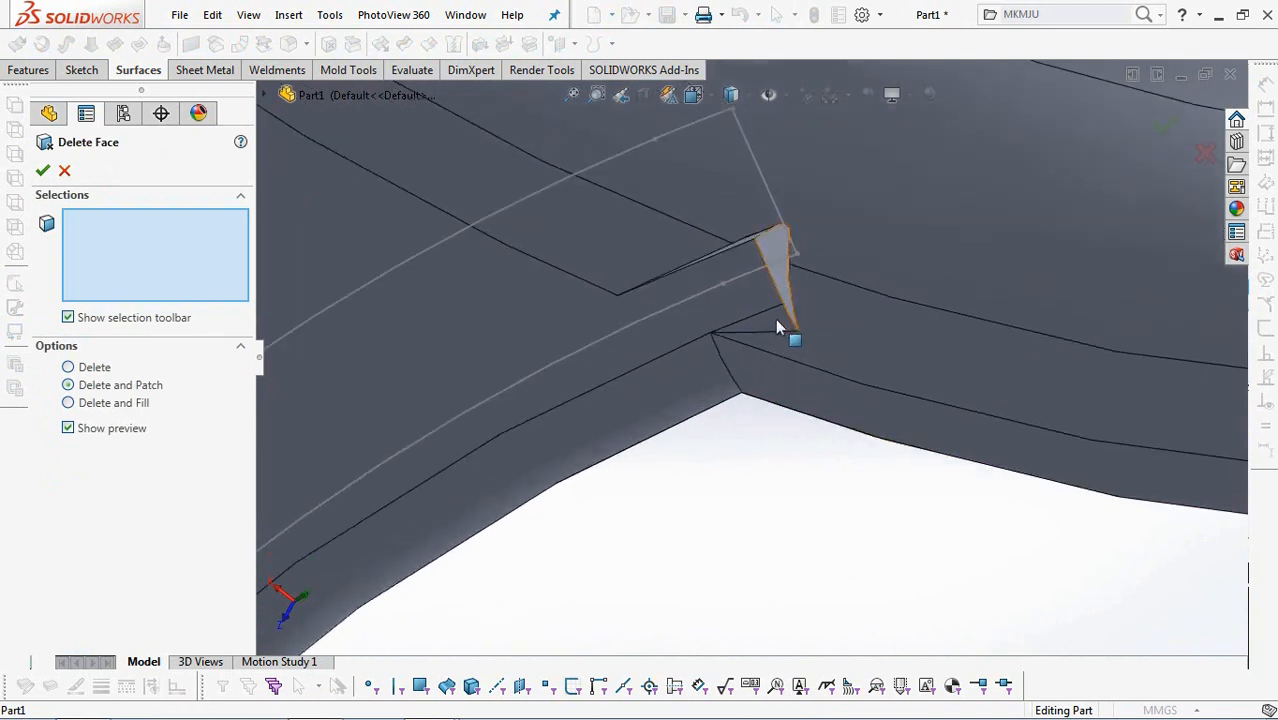
{"action": "left_click", "coordinate": [778, 275]}
{"action": "left_click", "coordinate": [777, 322]}
{"action": "middle_click_drag", "start_coordinate": [785, 352], "coordinate": [765, 305]}
{"action": "middle_click_drag", "start_coordinate": [752, 251], "coordinate": [772, 248]}
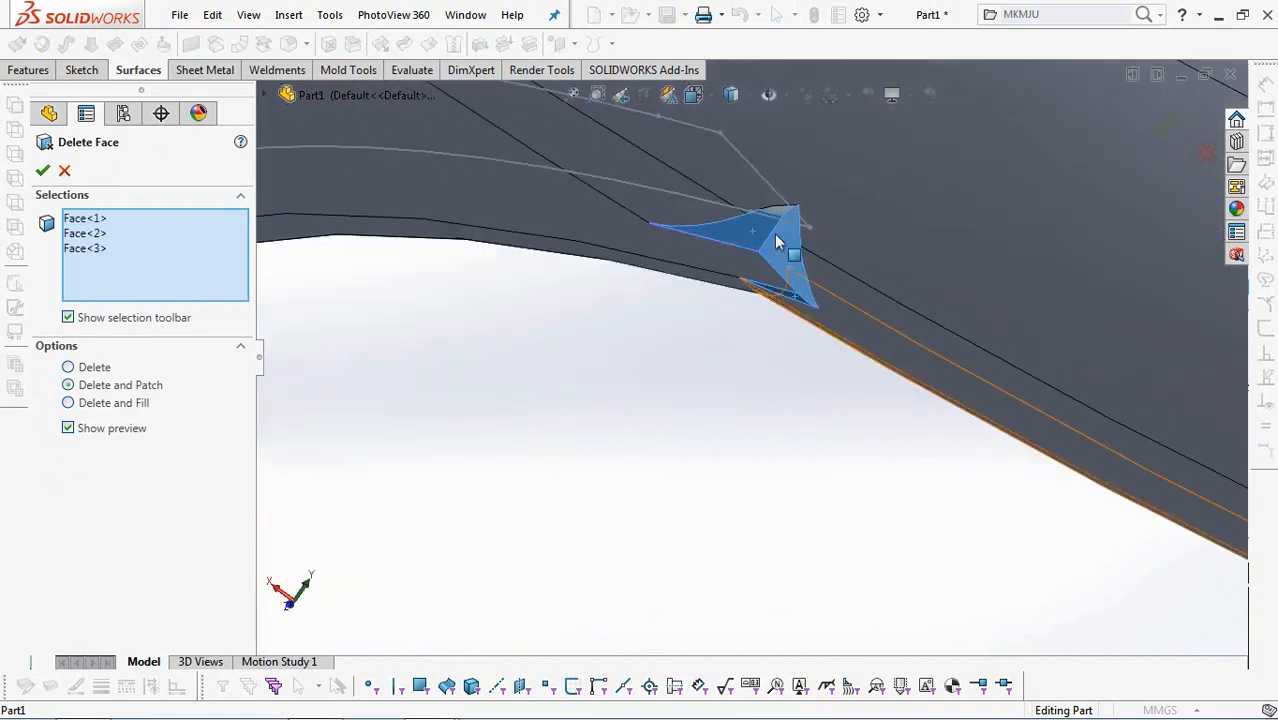
{"action": "scroll", "coordinate": [780, 220], "scroll_direction": "down", "scroll_amount": 3}
{"action": "left_click", "coordinate": [782, 218]}
{"action": "scroll", "coordinate": [783, 262], "scroll_direction": "up", "scroll_amount": 8}
{"action": "scroll", "coordinate": [697, 276], "scroll_direction": "up", "scroll_amount": 1}
{"action": "scroll", "coordinate": [518, 185], "scroll_direction": "down", "scroll_amount": 7}
{"action": "left_click", "coordinate": [537, 187]}
{"action": "left_click", "coordinate": [527, 218]}
{"action": "middle_click_drag", "start_coordinate": [518, 203], "coordinate": [404, 203]}
{"action": "left_click", "coordinate": [398, 213]}
{"action": "left_click", "coordinate": [437, 265]}
{"action": "left_click", "coordinate": [438, 267]}
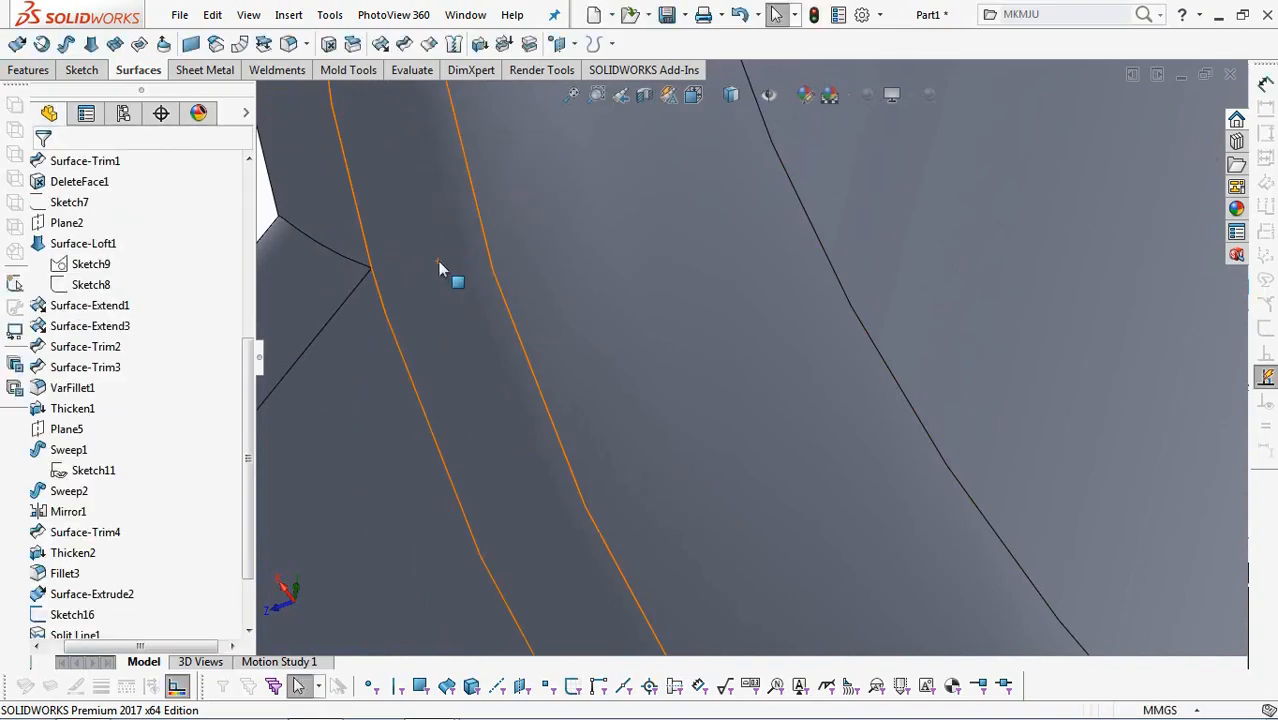
Loft a separate solid rib from the narrow curved strip surface to the closed strip sketch on the handle, with Merge result off.
{"action": "scroll", "coordinate": [448, 275], "scroll_direction": "up", "scroll_amount": 5}
{"action": "middle_click_drag", "start_coordinate": [451, 282], "coordinate": [530, 480]}
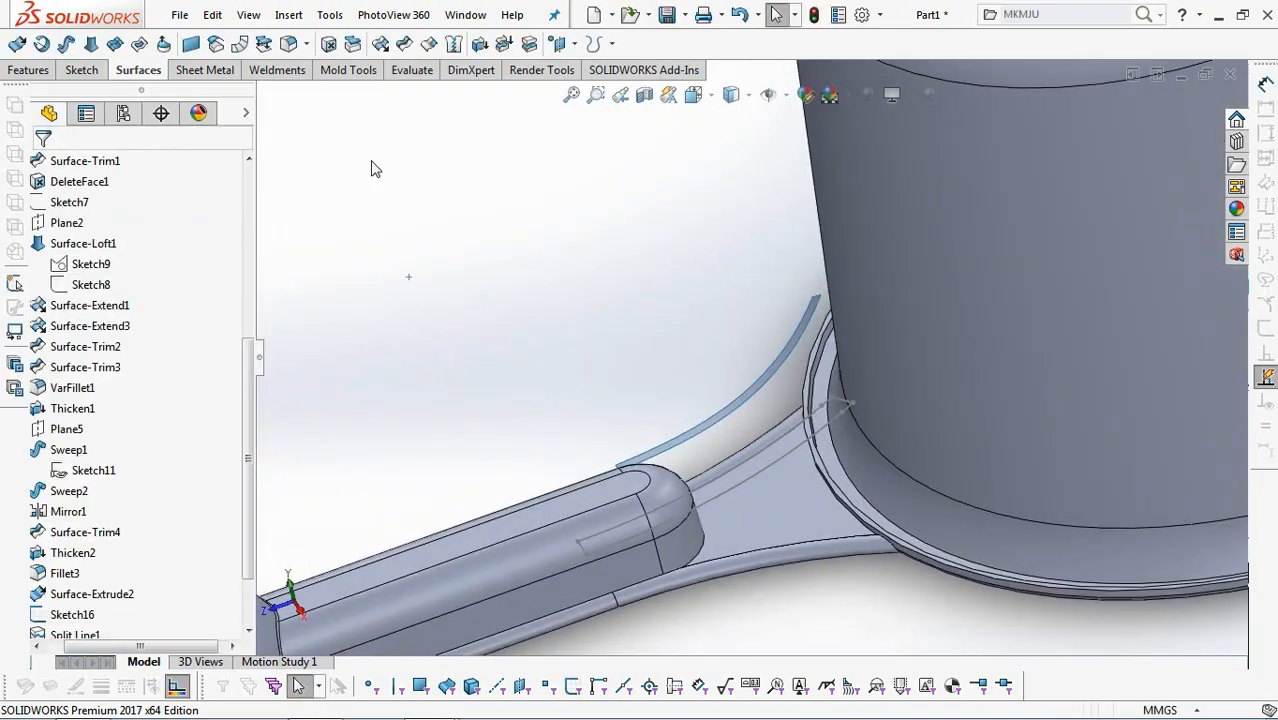
{"action": "left_click", "coordinate": [30, 74]}
{"action": "scroll", "coordinate": [629, 414], "scroll_direction": "down", "scroll_amount": 3}
{"action": "left_click", "coordinate": [836, 391]}
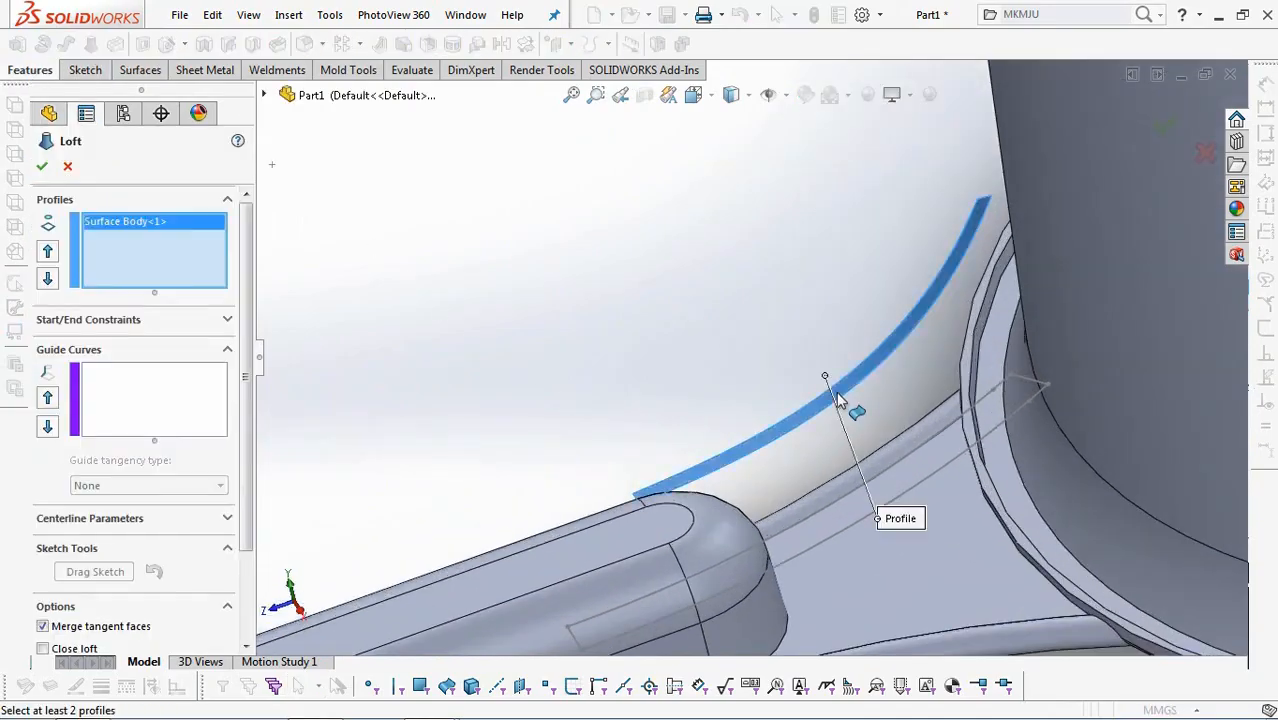
{"action": "left_click", "coordinate": [927, 480]}
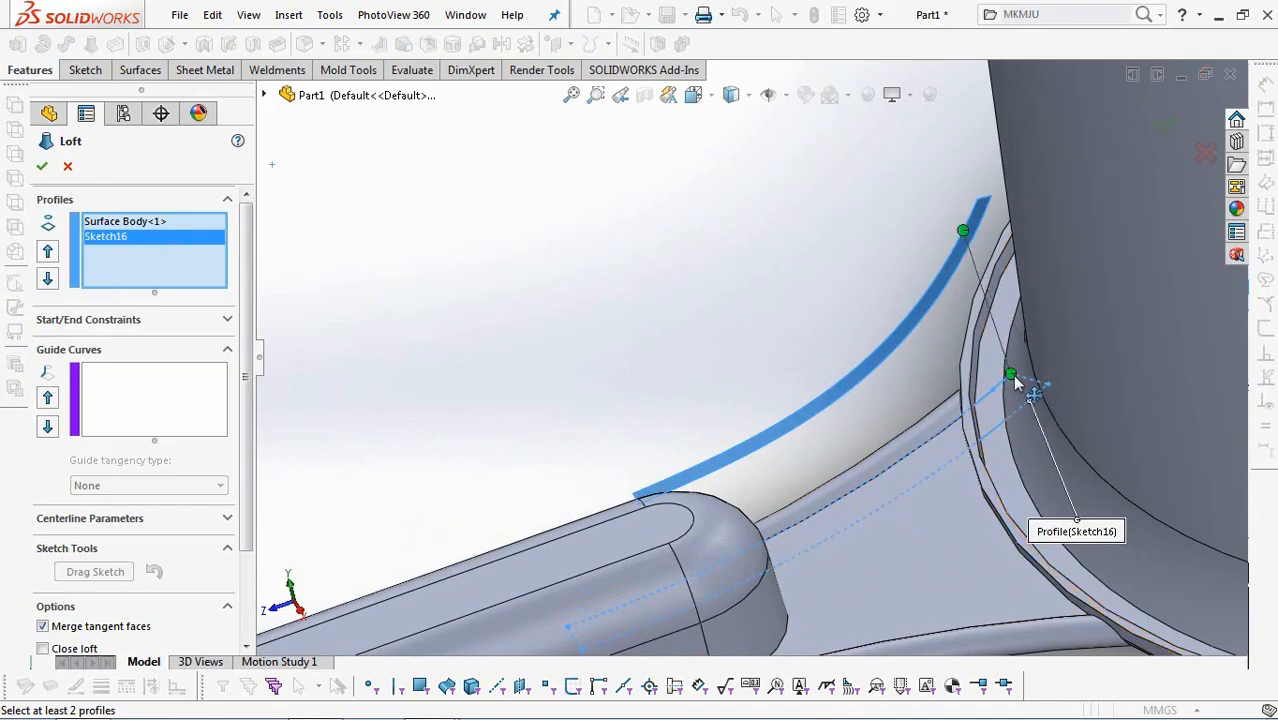
{"action": "mouse_move", "coordinate": [995, 402]}
{"action": "left_mouse_down"}
{"action": "mouse_move", "coordinate": [970, 230]}
{"action": "mouse_move", "coordinate": [657, 485]}
{"action": "left_mouse_up"}
{"action": "middle_click_drag", "start_coordinate": [669, 410], "coordinate": [735, 497]}
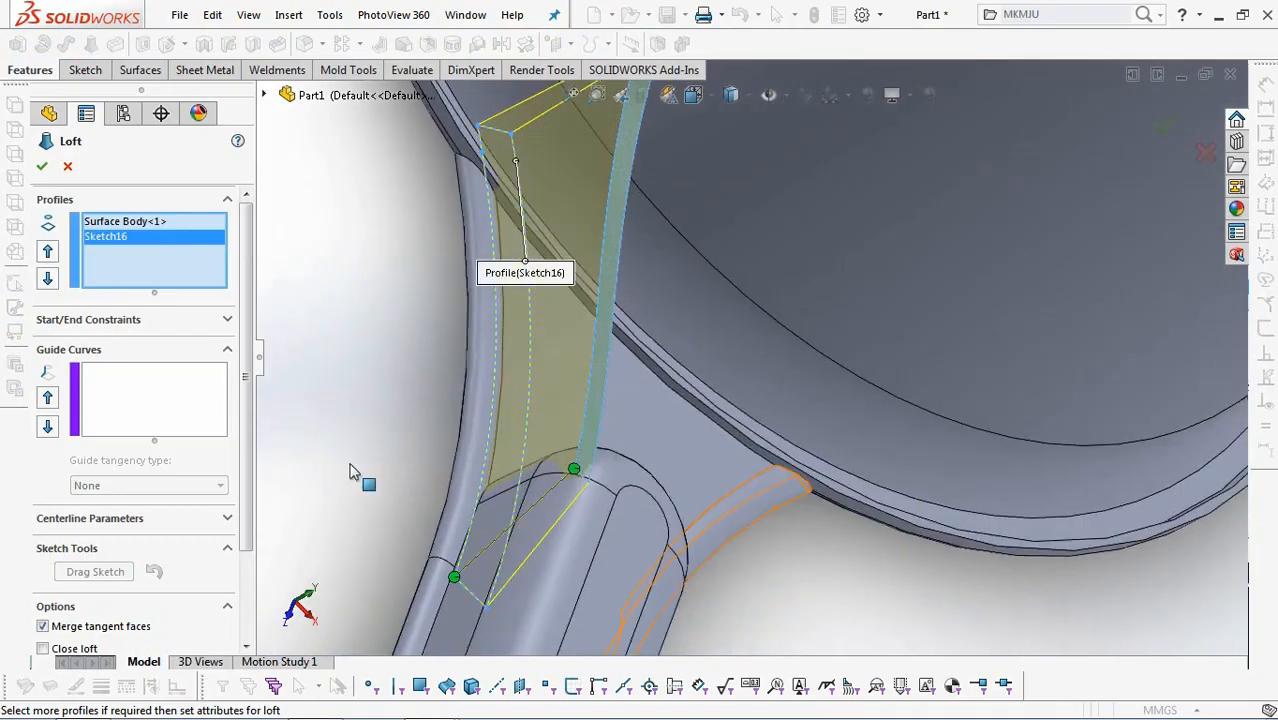
{"action": "scroll", "coordinate": [250, 422], "scroll_direction": "down", "scroll_amount": 3}
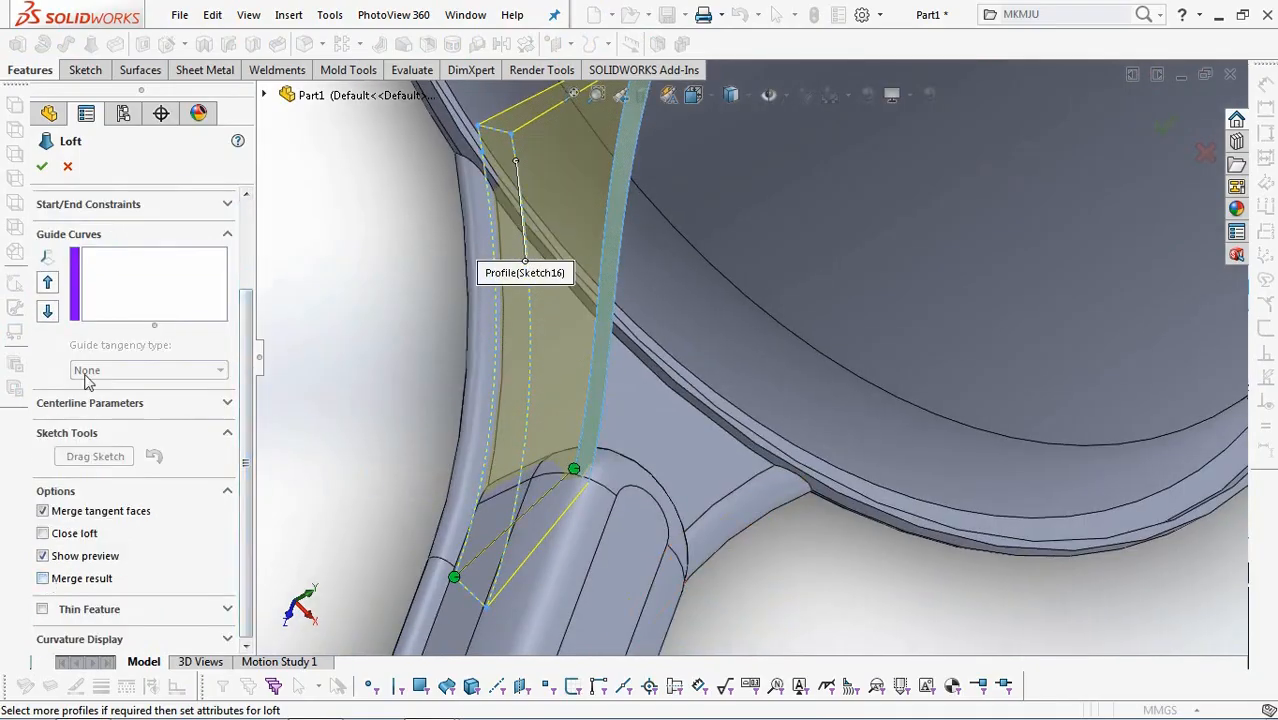
{"action": "left_click", "coordinate": [42, 168]}
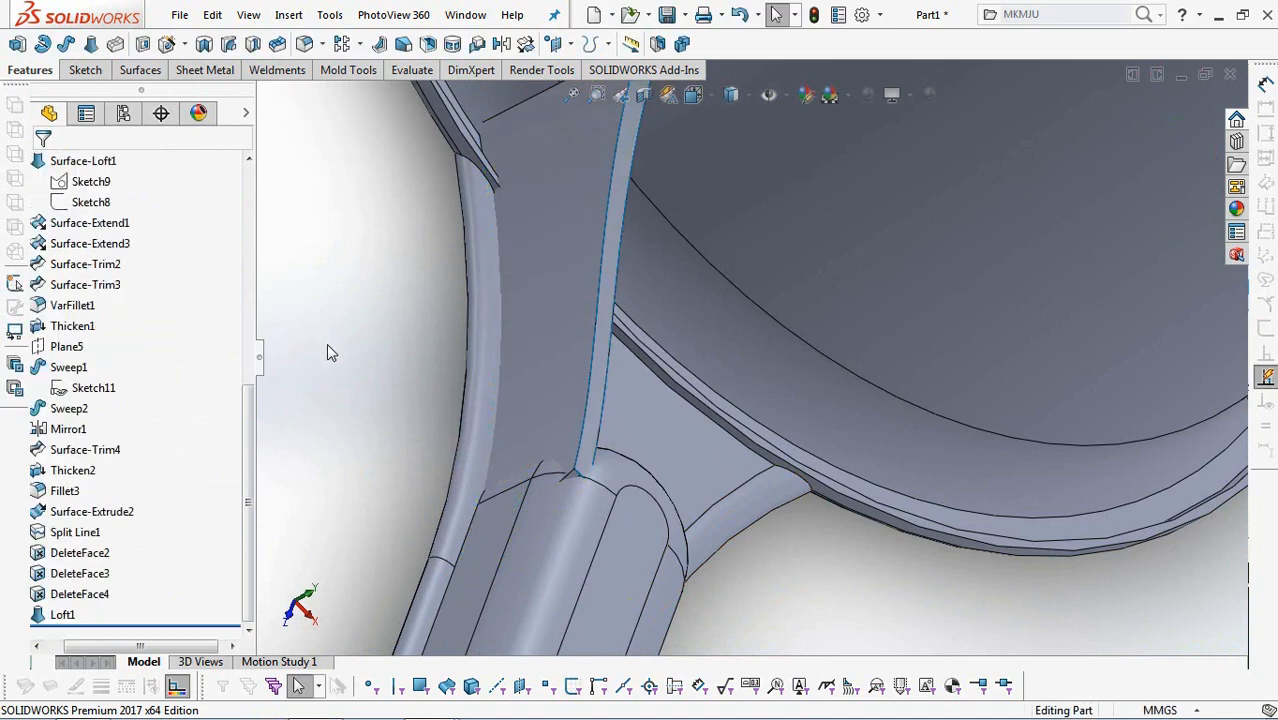
Offset the lofted rib's end face at the cup by 10 mm with Move Face, extending it into the cup wall.
{"action": "left_click", "coordinate": [341, 75]}
{"action": "left_click", "coordinate": [292, 46]}
{"action": "left_click", "coordinate": [73, 220]}
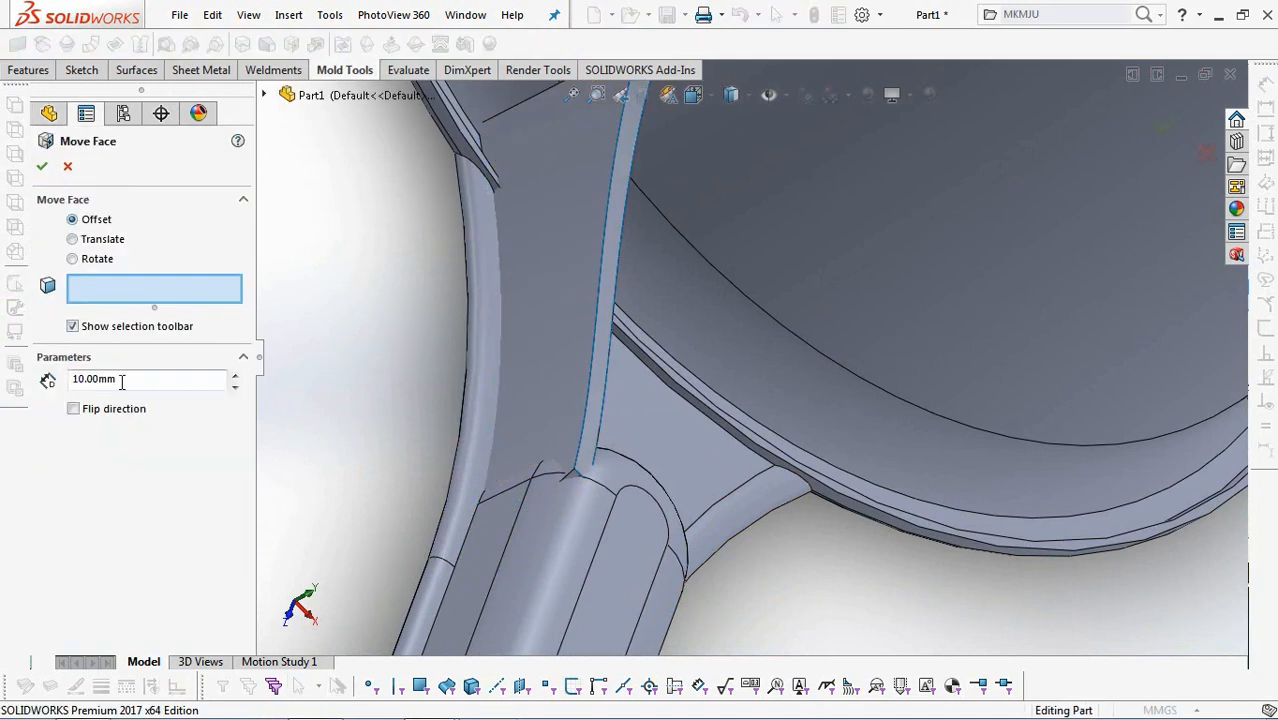
{"action": "middle_click_drag", "start_coordinate": [325, 363], "coordinate": [470, 460]}
{"action": "left_click", "coordinate": [644, 213]}
{"action": "right_click", "coordinate": [645, 214]}
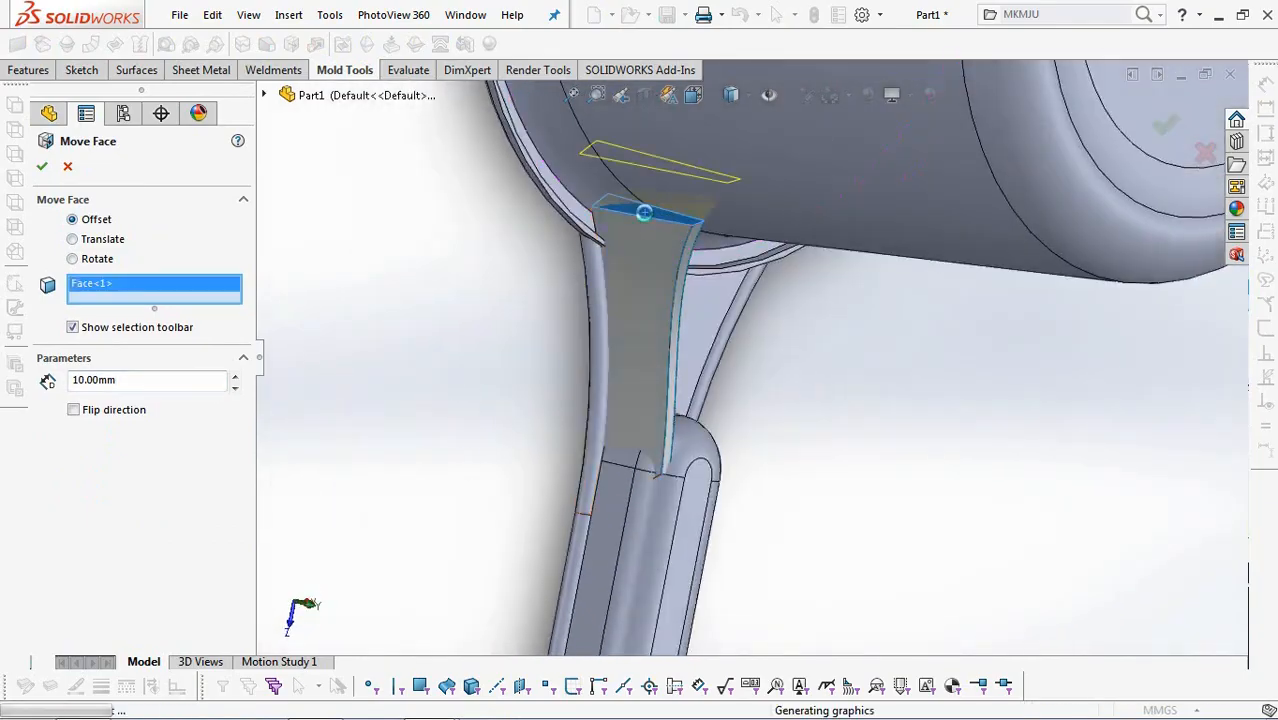
Set up a Split using the handle channel's inner faces and the cup's inner wall and curved rim faces as trim tools.
{"action": "middle_click_drag", "start_coordinate": [459, 358], "coordinate": [685, 406]}
{"action": "left_click", "coordinate": [13, 73]}
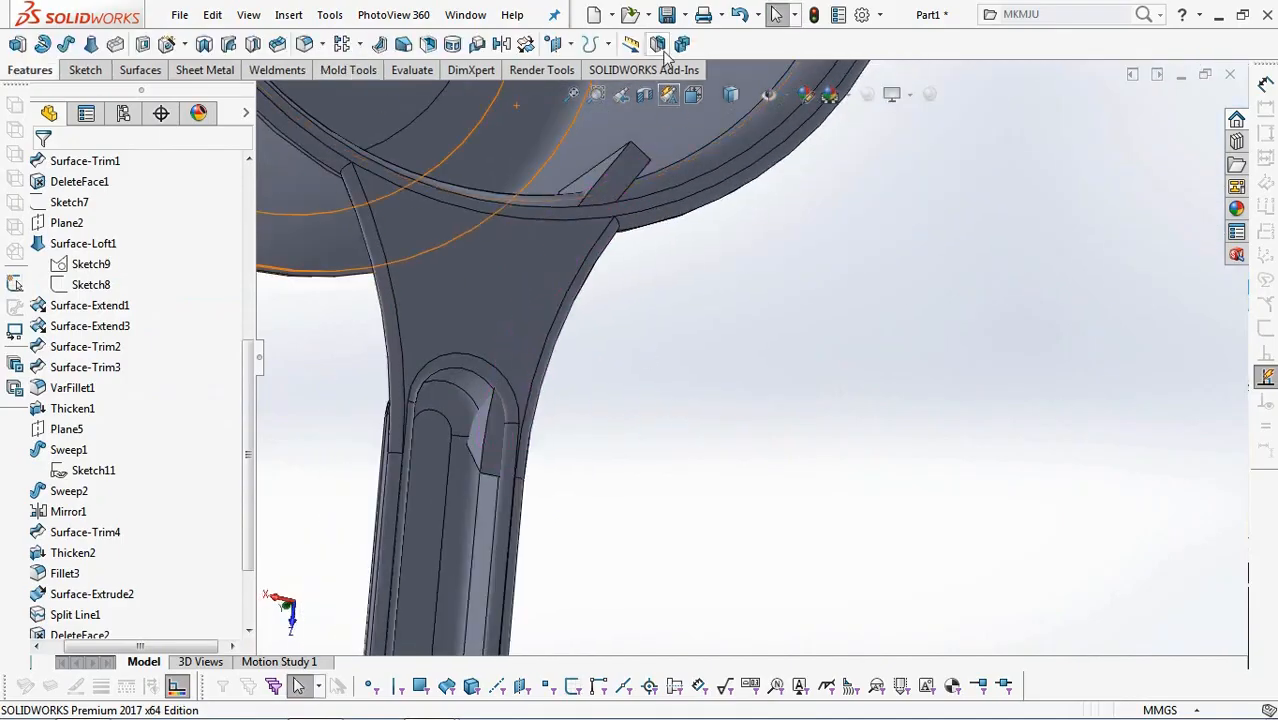
{"action": "left_click", "coordinate": [682, 46]}
{"action": "scroll", "coordinate": [579, 533], "scroll_direction": "down", "scroll_amount": 4}
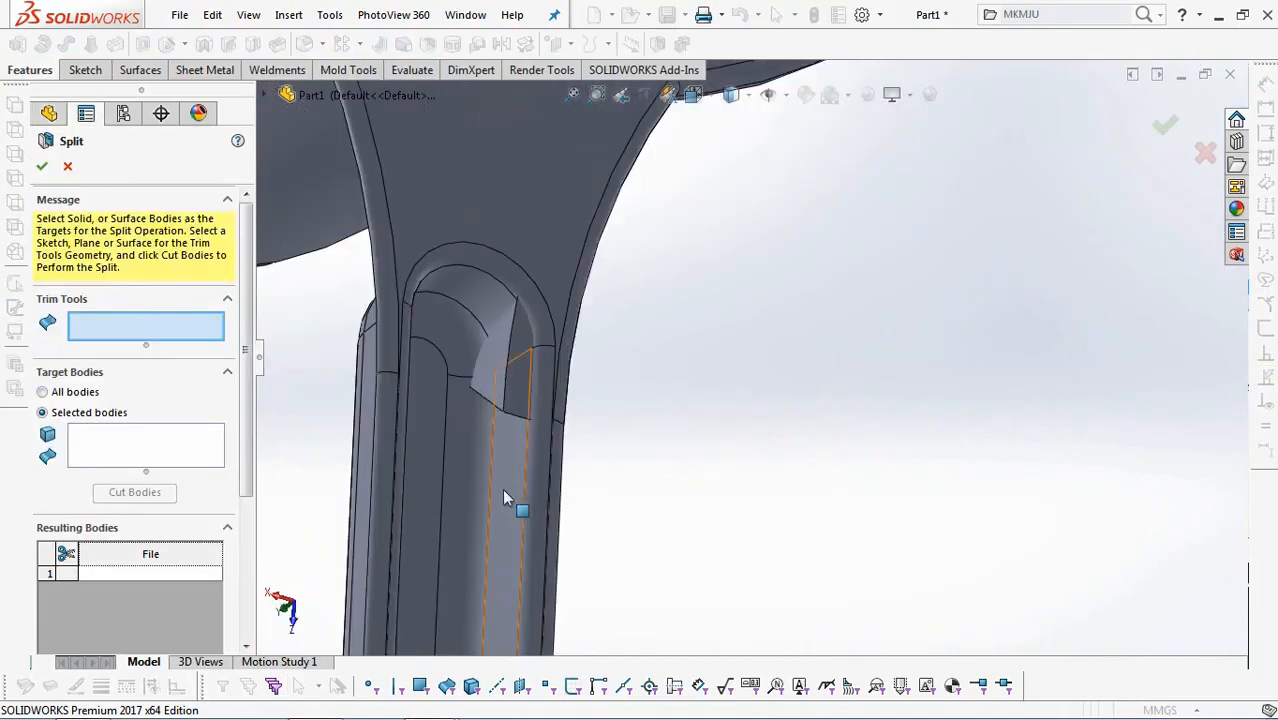
{"action": "left_click", "coordinate": [505, 490]}
{"action": "left_click", "coordinate": [468, 430]}
{"action": "left_click", "coordinate": [453, 349]}
{"action": "left_click", "coordinate": [481, 303]}
{"action": "scroll", "coordinate": [502, 341], "scroll_direction": "down", "scroll_amount": 2}
{"action": "middle_click_drag", "start_coordinate": [502, 341], "coordinate": [652, 272]}
{"action": "left_click", "coordinate": [660, 275]}
{"action": "left_click", "coordinate": [681, 381]}
{"action": "scroll", "coordinate": [672, 380], "scroll_direction": "up", "scroll_amount": 6}
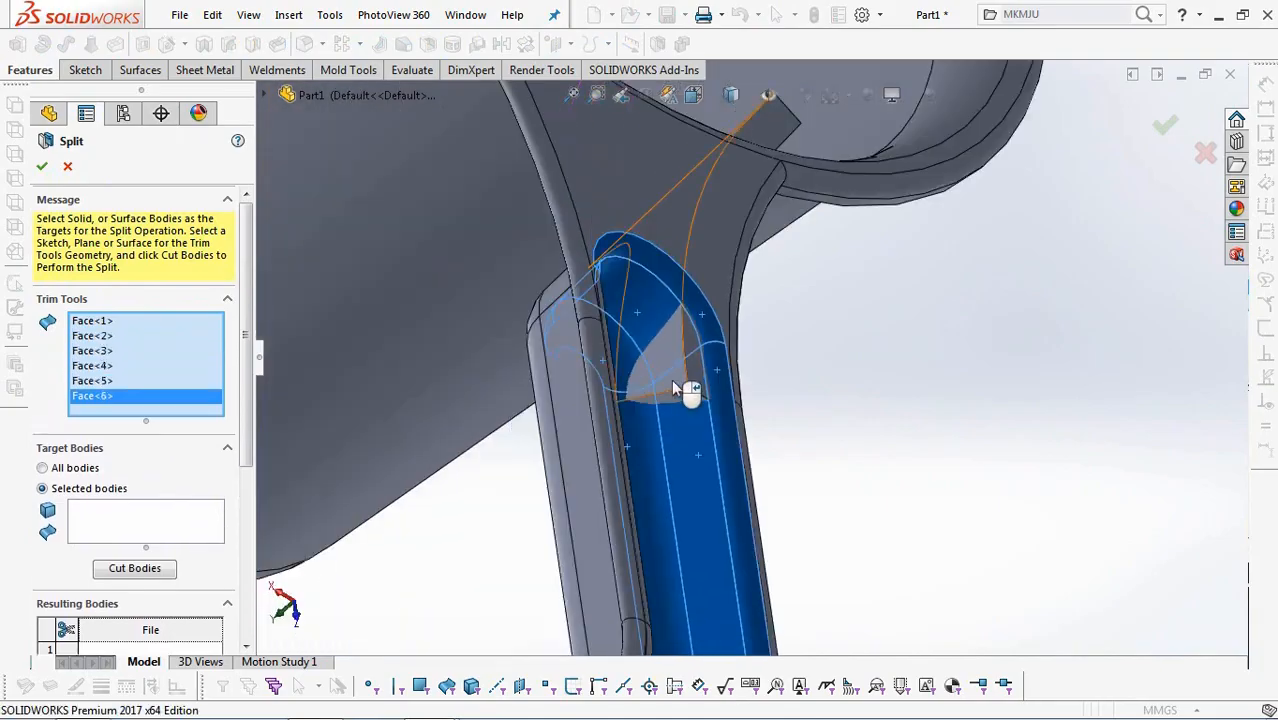
{"action": "scroll", "coordinate": [836, 209], "scroll_direction": "down", "scroll_amount": 1}
{"action": "left_click", "coordinate": [817, 147]}
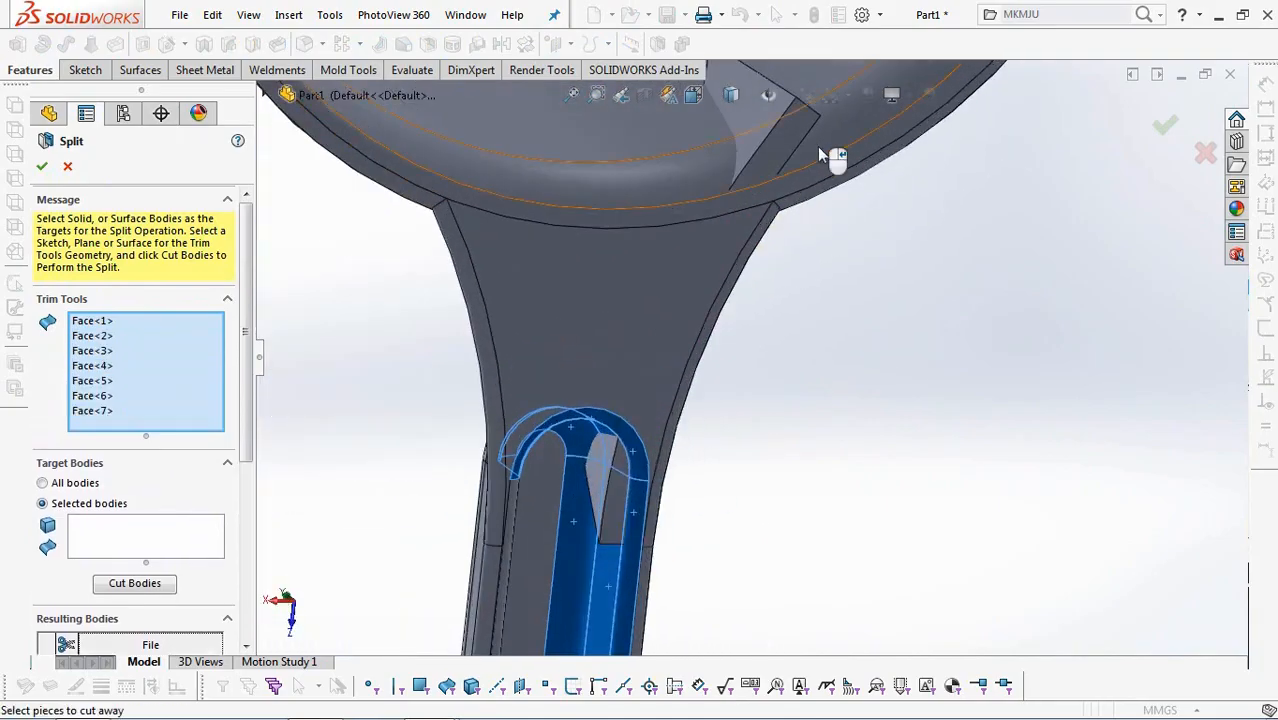
{"action": "left_click", "coordinate": [694, 133]}
{"action": "scroll", "coordinate": [693, 132], "scroll_direction": "up", "scroll_amount": 2}
{"action": "middle_click_drag", "start_coordinate": [693, 132], "coordinate": [474, 340]}
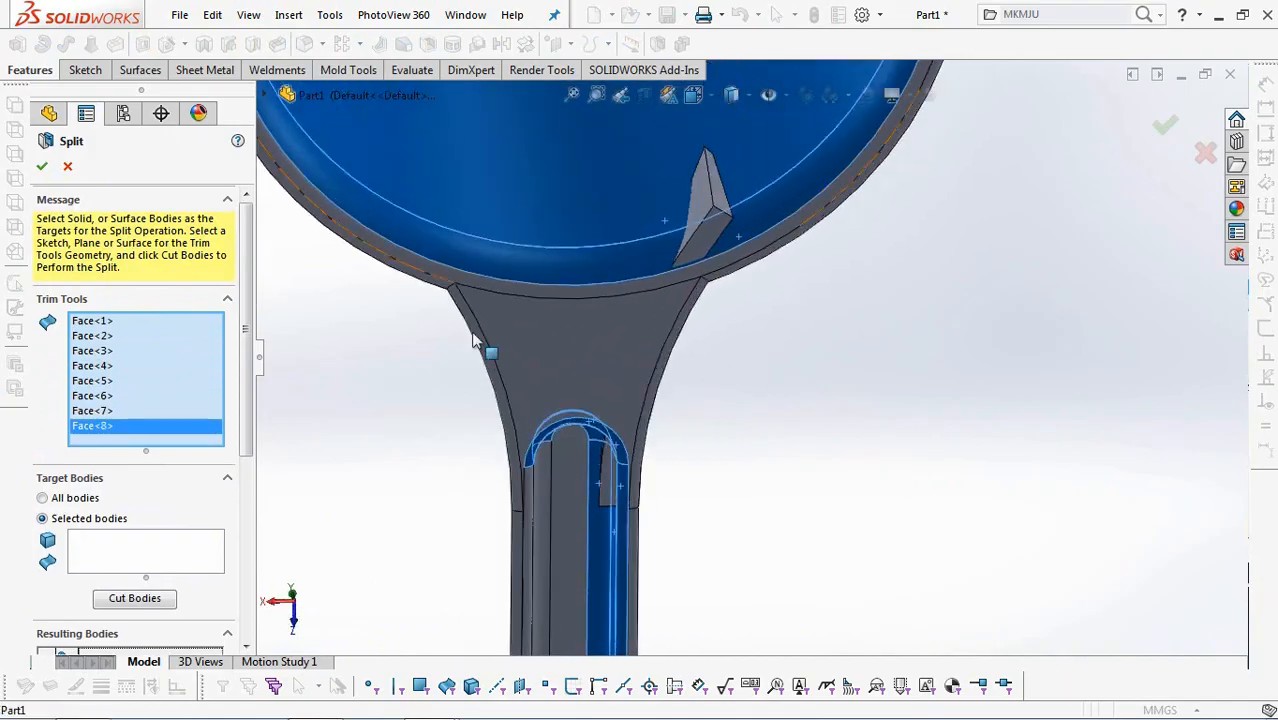
Cut the lofted rib body with the trim faces and consume bodies 2 and 4 protruding inside the cup and handle channel.
{"action": "left_click", "coordinate": [158, 561]}
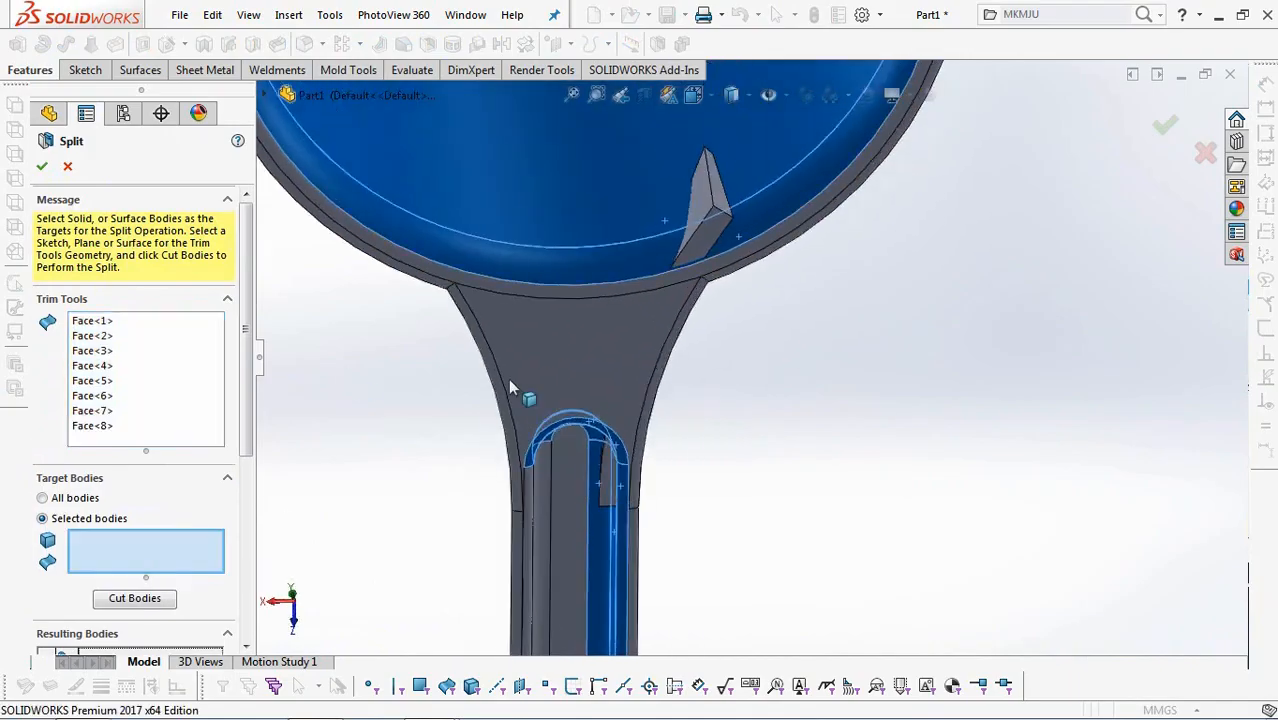
{"action": "left_click", "coordinate": [704, 203]}
{"action": "left_click", "coordinate": [137, 600]}
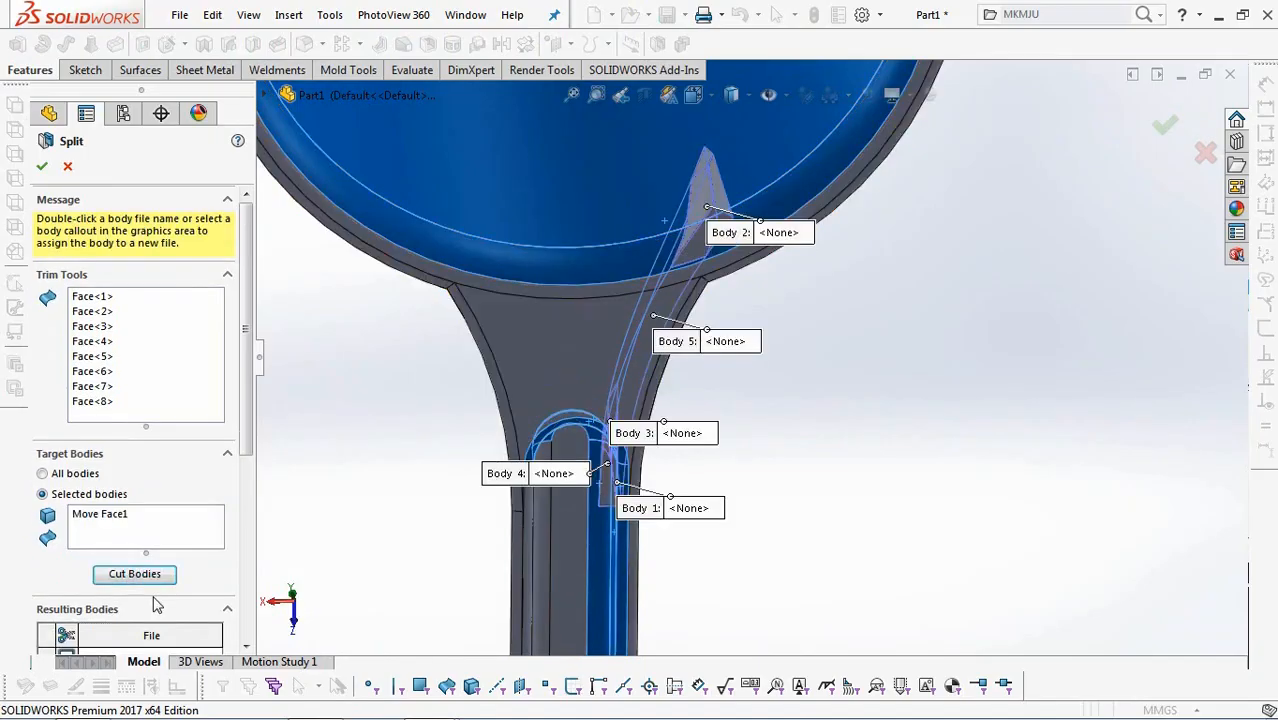
{"action": "middle_click_drag", "start_coordinate": [703, 240], "coordinate": [571, 506]}
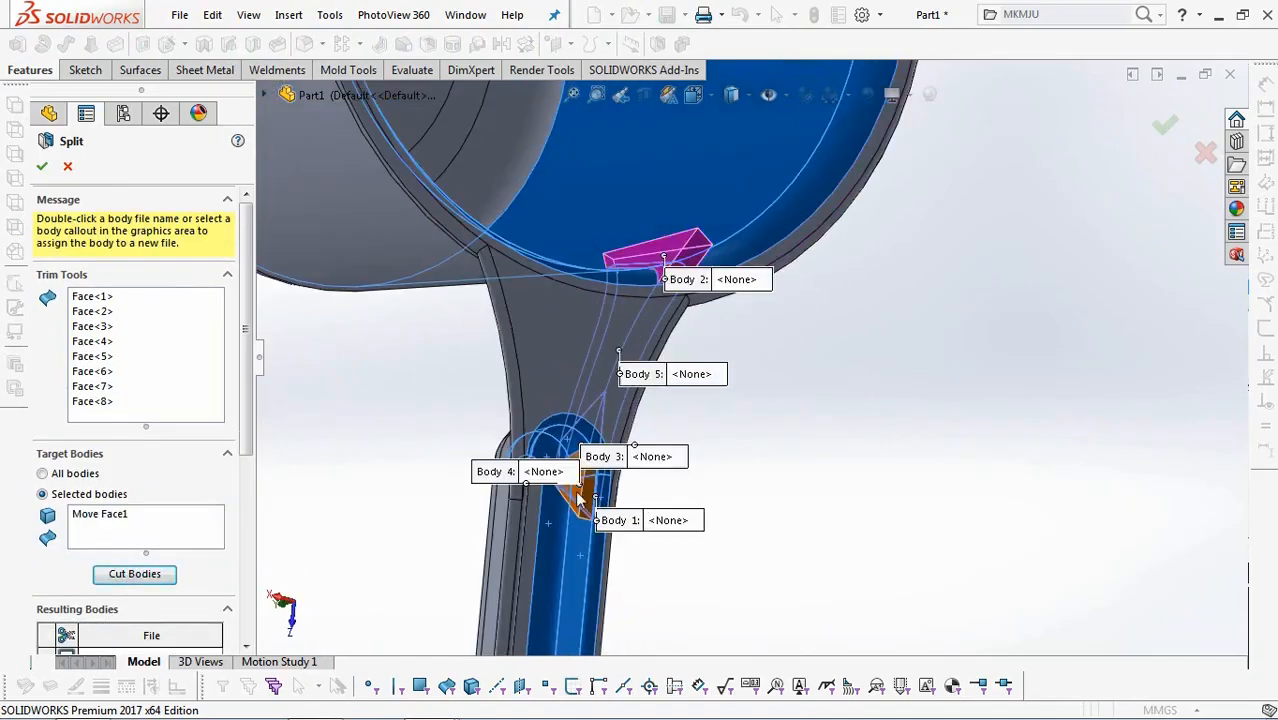
{"action": "left_click_drag", "start_coordinate": [245, 446], "coordinate": [248, 585]}
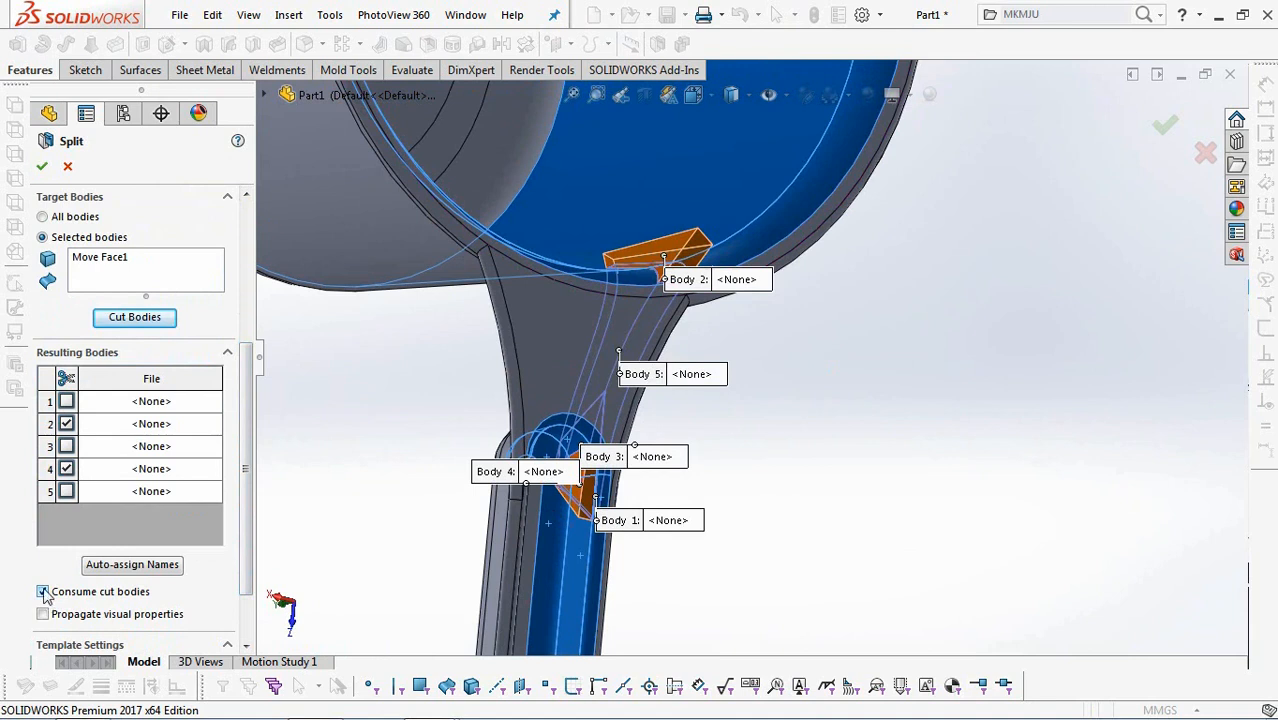
{"action": "middle_click_drag", "start_coordinate": [790, 432], "coordinate": [976, 360]}
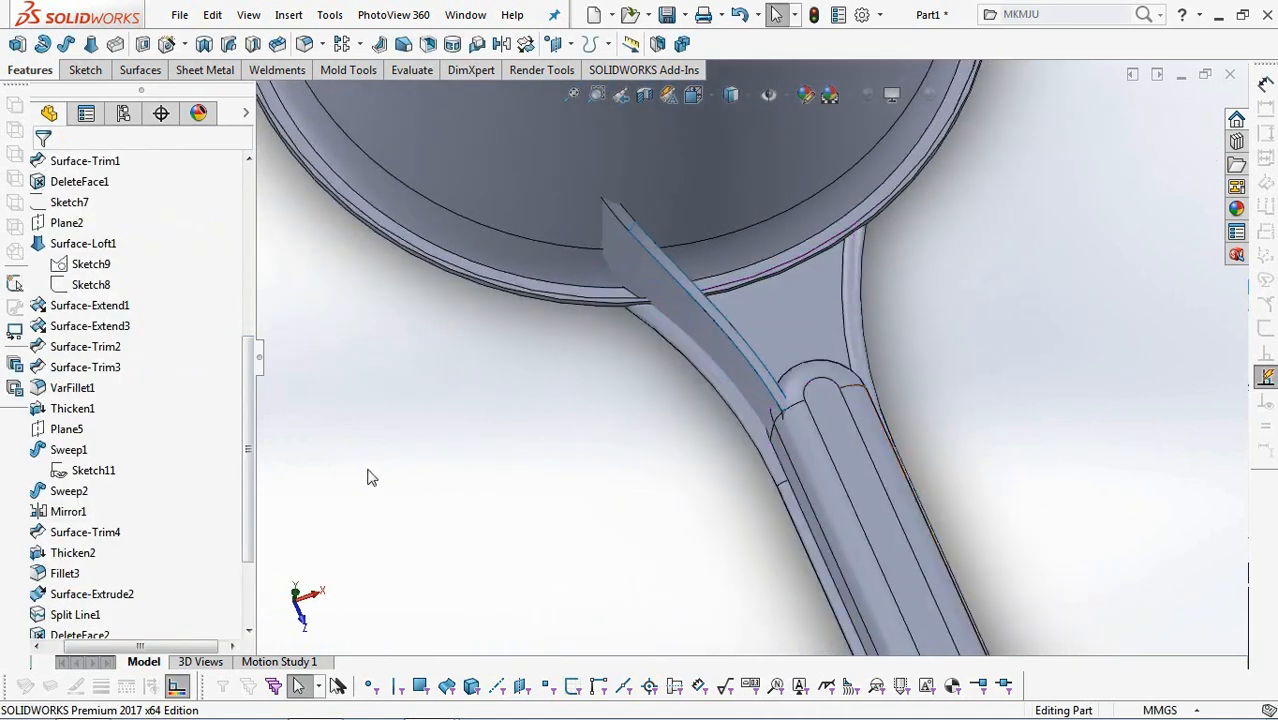
Hide the leftover narrow strip surface body DeleteFace2.
{"action": "left_click_drag", "start_coordinate": [249, 470], "coordinate": [237, 281]}
{"action": "double_click", "coordinate": [72, 246]}
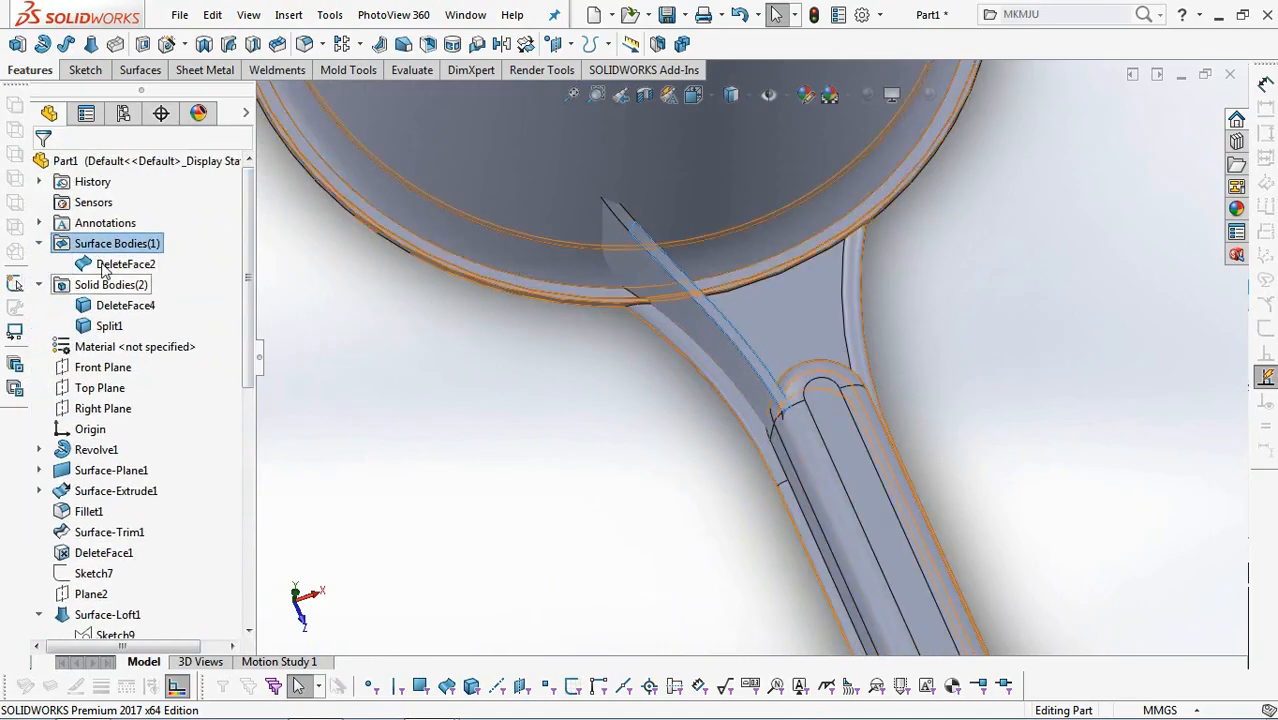
{"action": "left_click", "coordinate": [103, 266]}
{"action": "left_click", "coordinate": [114, 234]}
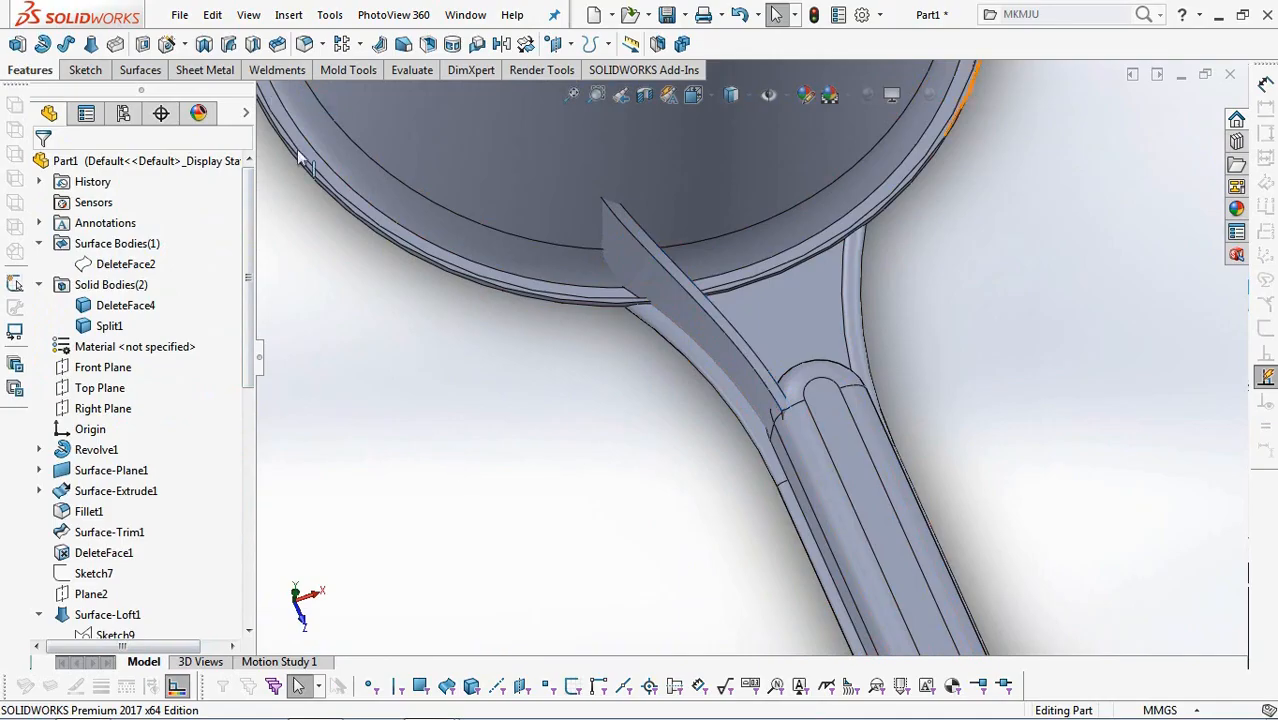
Apply a full round fillet along the rib's narrow outer face, using its two large side faces as the side face sets.
{"action": "left_click", "coordinate": [304, 43]}
{"action": "left_click", "coordinate": [168, 254]}
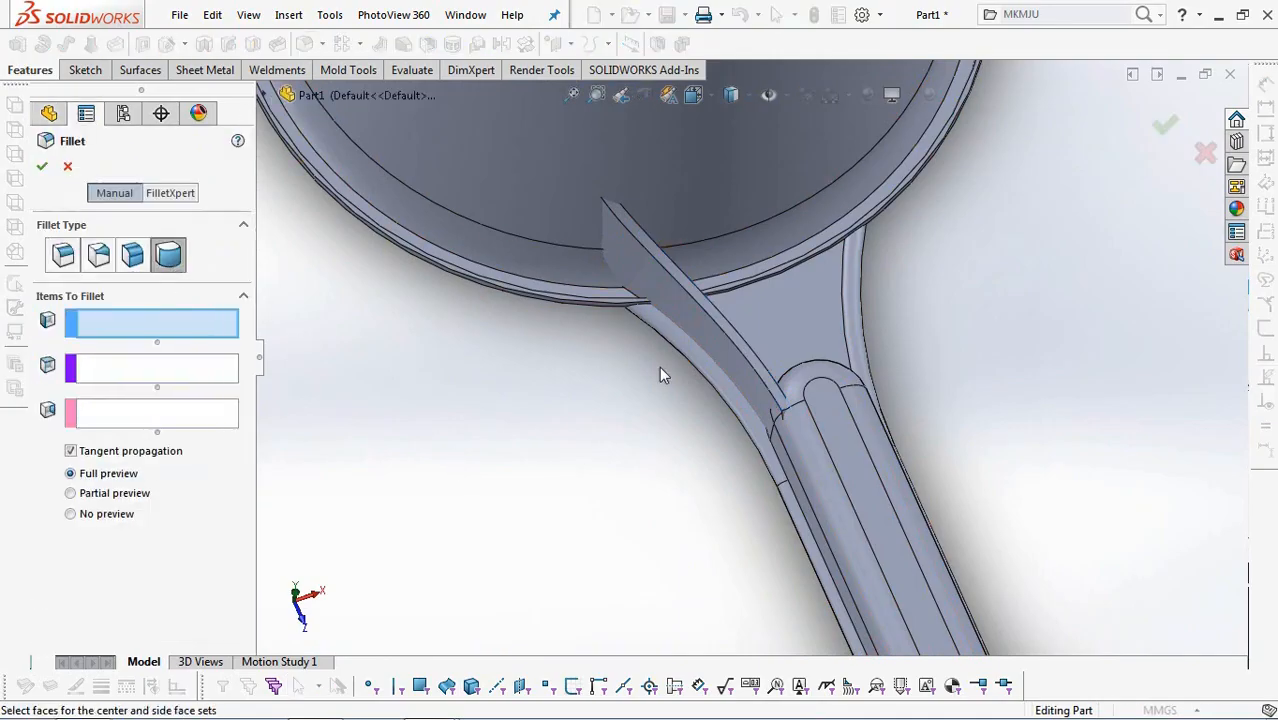
{"action": "left_click", "coordinate": [710, 346]}
{"action": "left_click", "coordinate": [715, 317]}
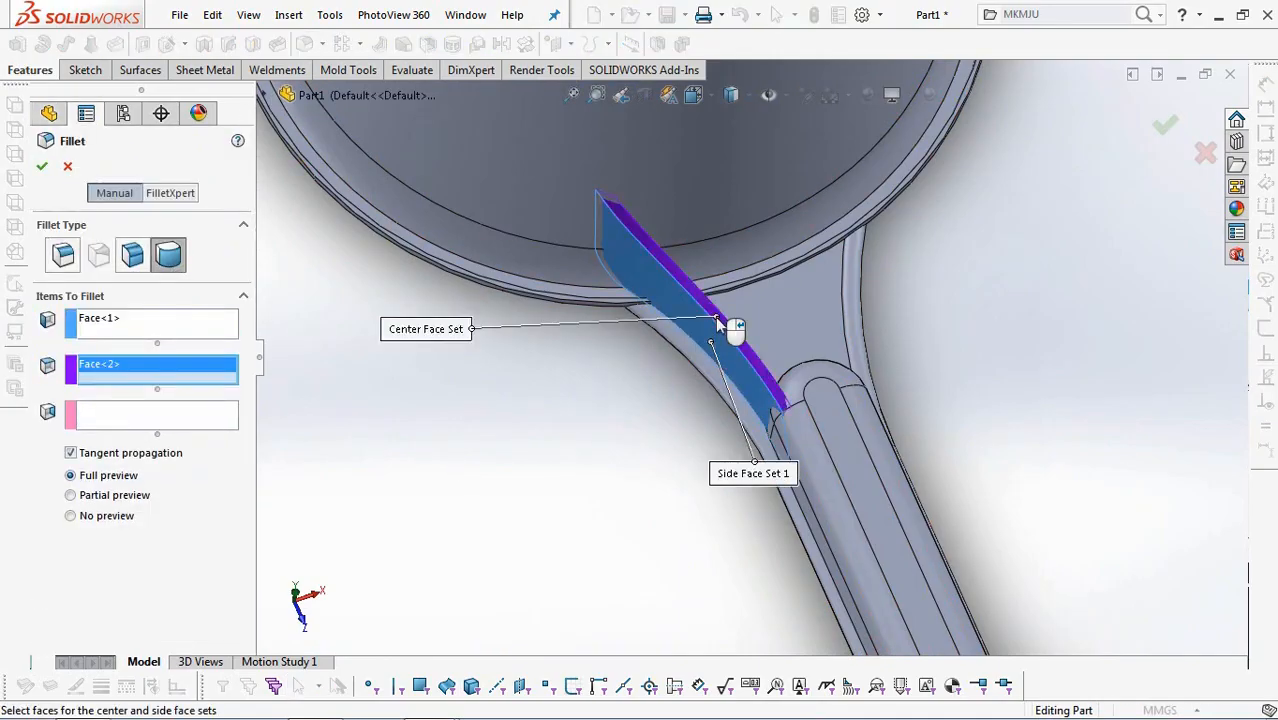
{"action": "middle_click_drag", "start_coordinate": [697, 352], "coordinate": [730, 310]}
{"action": "left_click", "coordinate": [737, 303]}
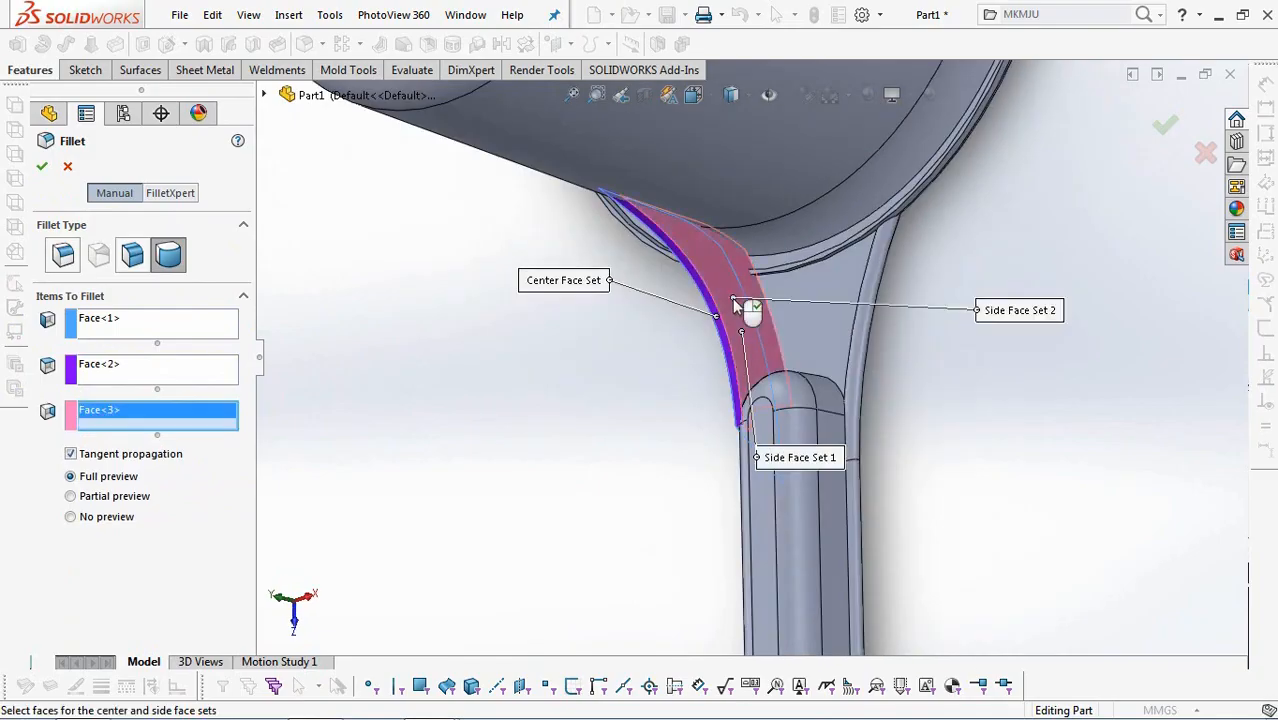
{"action": "key", "text": "Return"}
{"action": "middle_click_drag", "start_coordinate": [632, 421], "coordinate": [754, 359]}
{"action": "scroll", "coordinate": [754, 359], "scroll_direction": "up", "scroll_amount": 4}
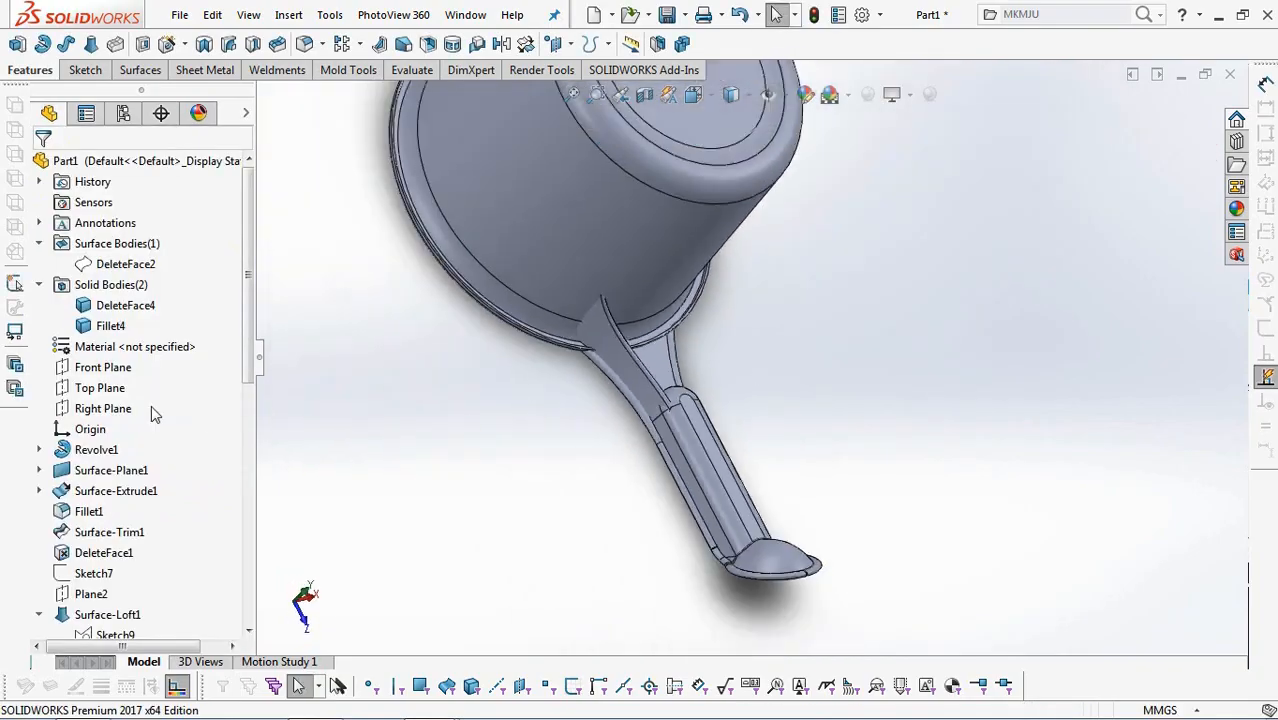
Mirror the filleted support rib body about the Right Plane.
{"action": "left_click", "coordinate": [100, 408]}
{"action": "left_click", "coordinate": [502, 44]}
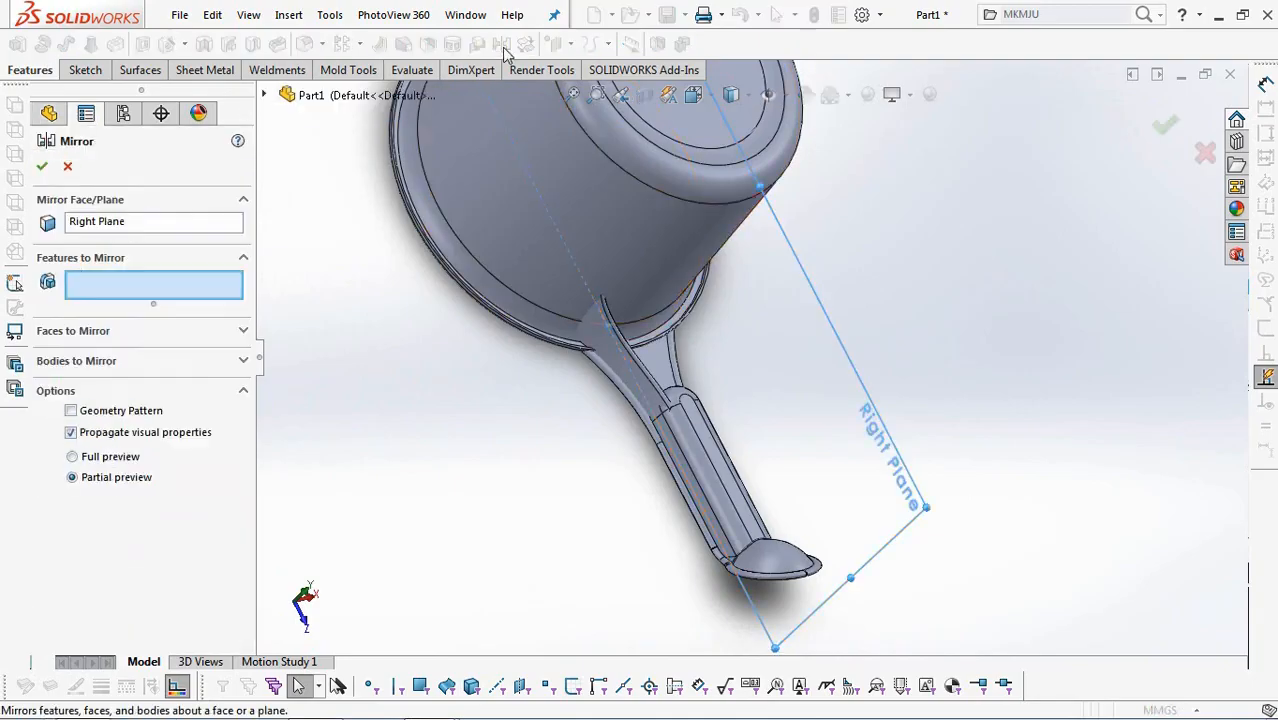
{"action": "left_click", "coordinate": [125, 359]}
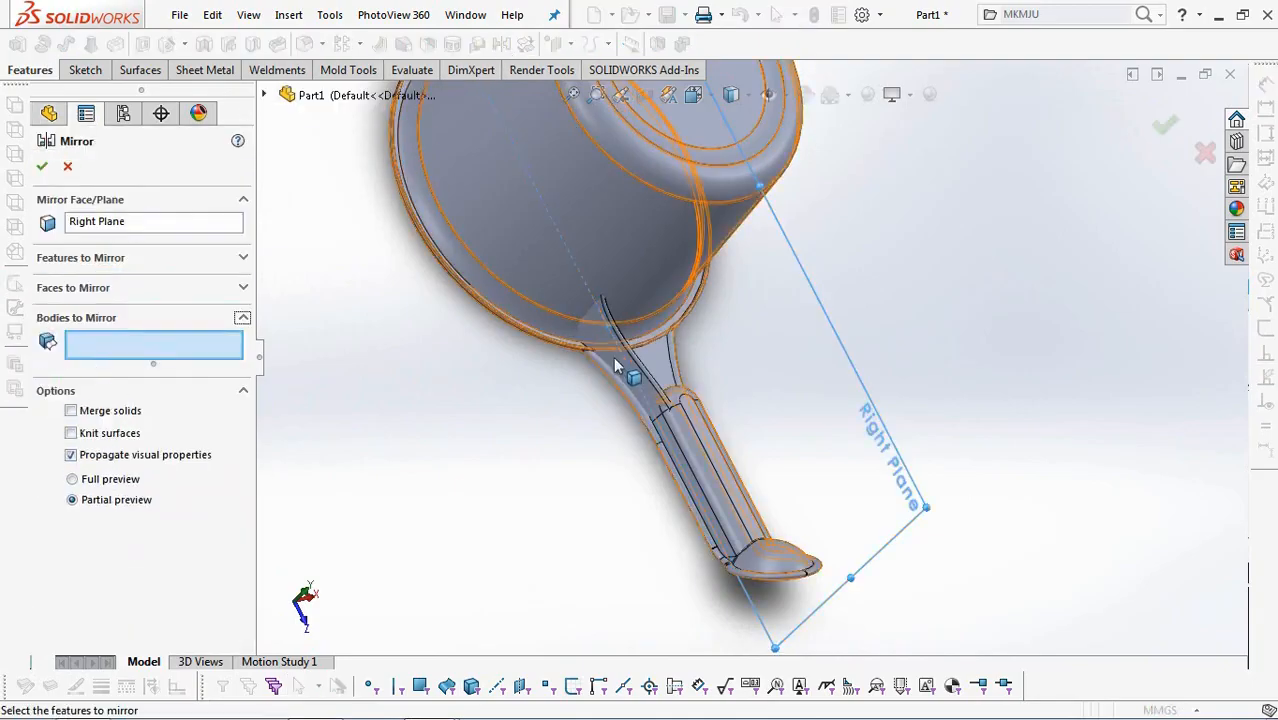
{"action": "left_click", "coordinate": [658, 386]}
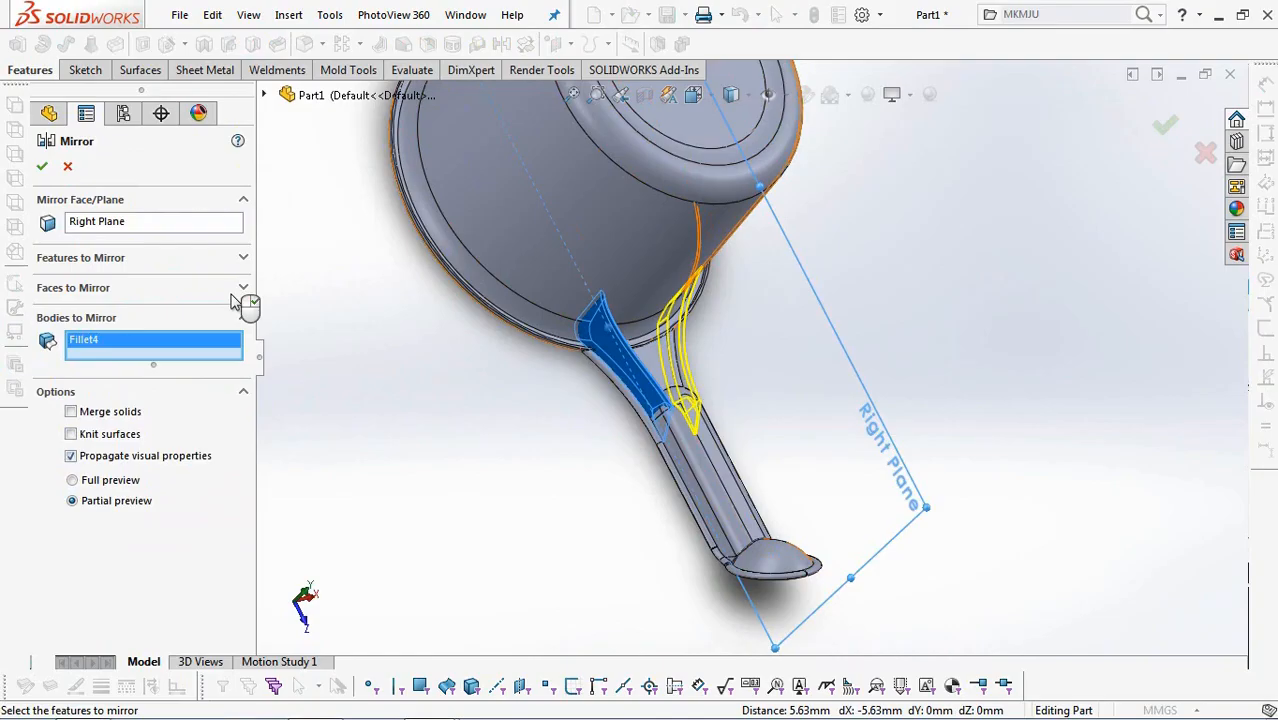
{"action": "left_click", "coordinate": [45, 171]}
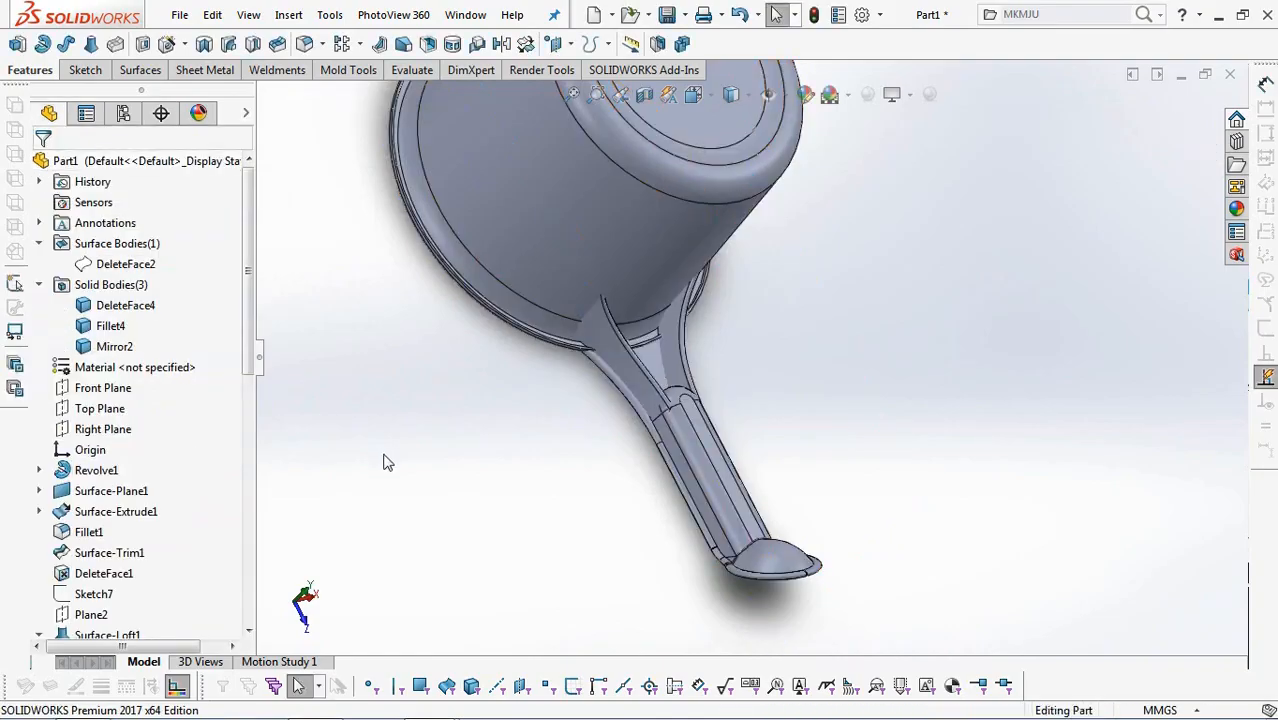
Apply a full round fillet along the cup rim's narrow edge face, using its two adjacent faces as the side face sets.
{"action": "middle_click_drag", "start_coordinate": [388, 463], "coordinate": [437, 454], "text": "ctrl"}
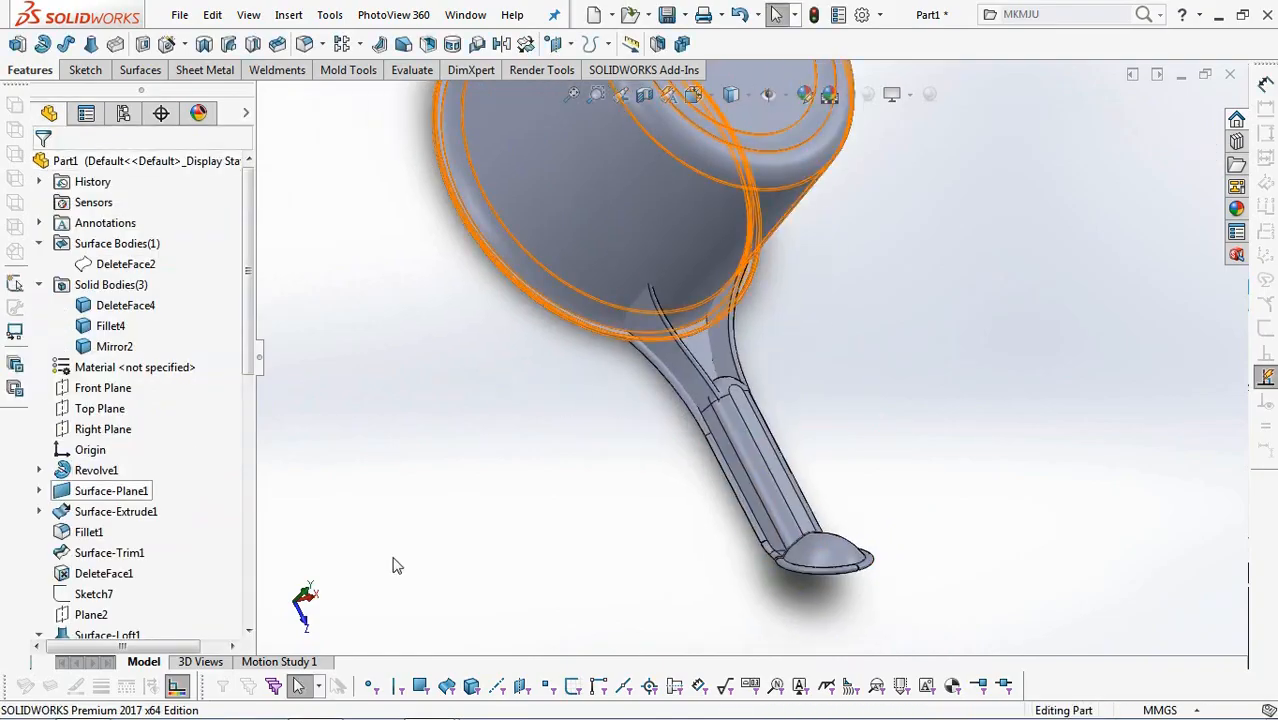
{"action": "scroll", "coordinate": [513, 428], "scroll_direction": "down", "scroll_amount": 5}
{"action": "middle_click_drag", "start_coordinate": [548, 436], "coordinate": [456, 542], "text": "ctrl"}
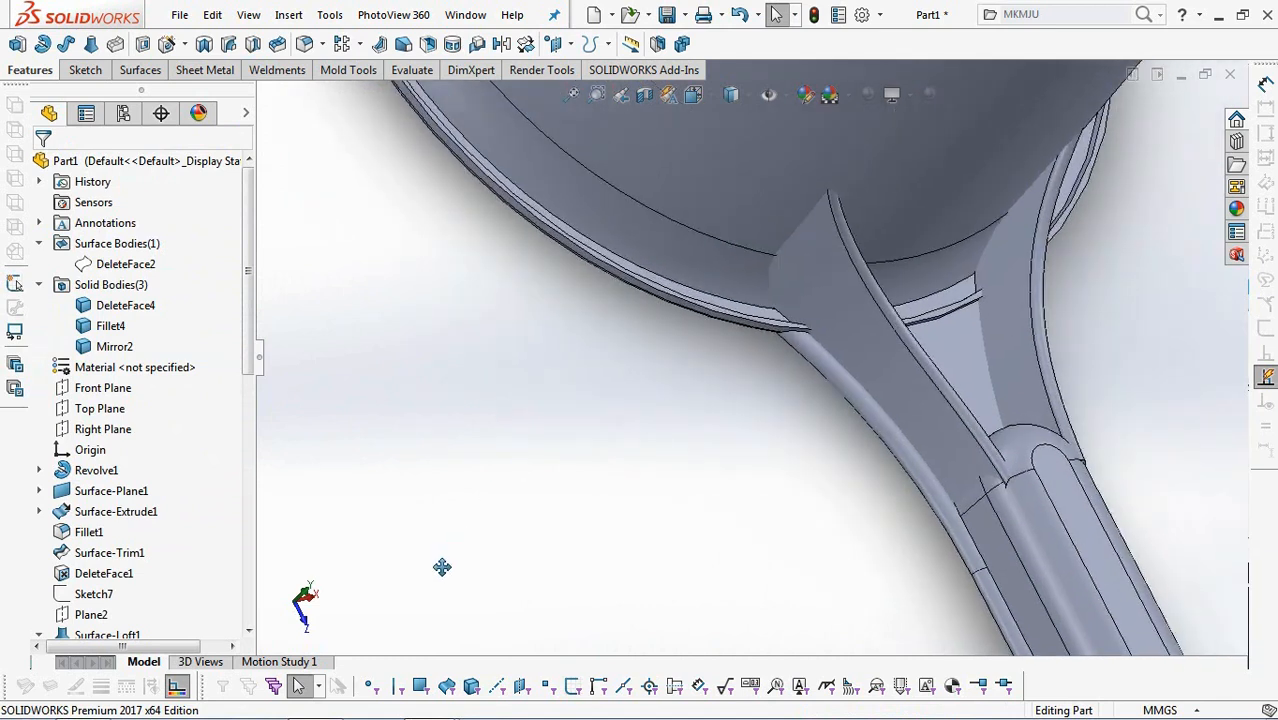
{"action": "middle_click_drag", "start_coordinate": [575, 355], "coordinate": [493, 501], "text": "ctrl"}
{"action": "scroll", "coordinate": [493, 499], "scroll_direction": "down", "scroll_amount": 1}
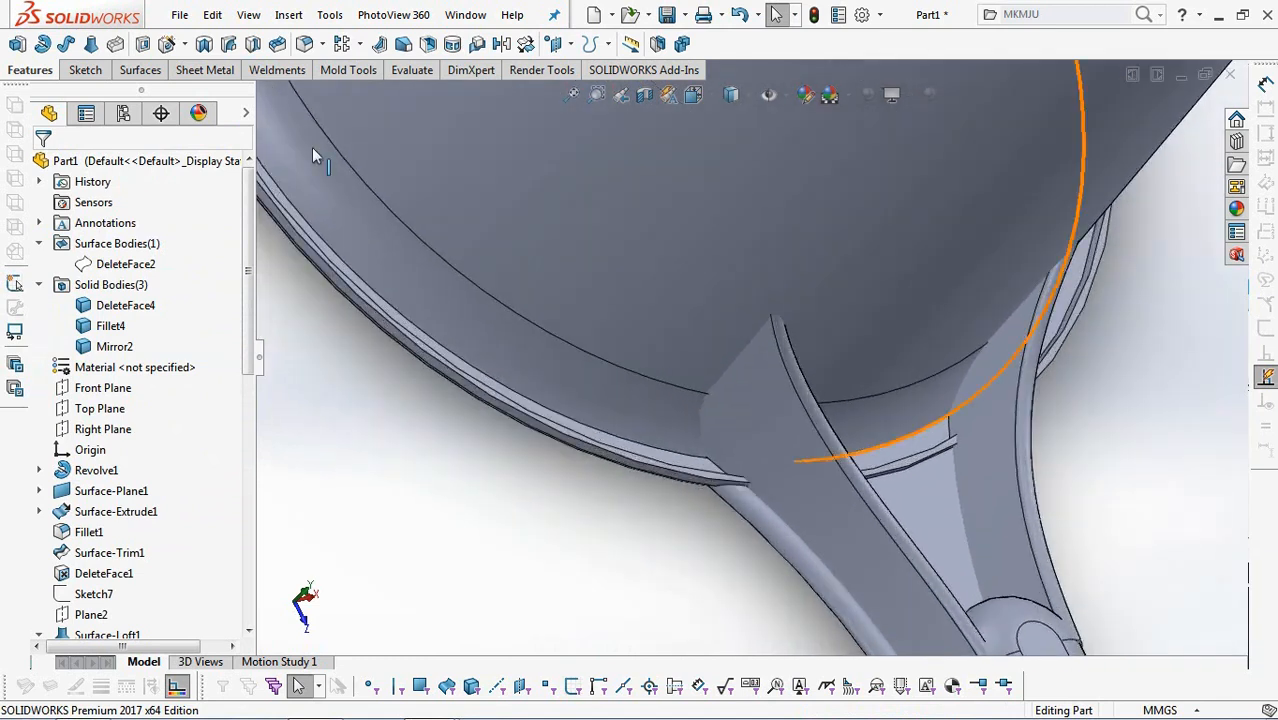
{"action": "left_click", "coordinate": [305, 43]}
{"action": "scroll", "coordinate": [693, 482], "scroll_direction": "down", "scroll_amount": 3}
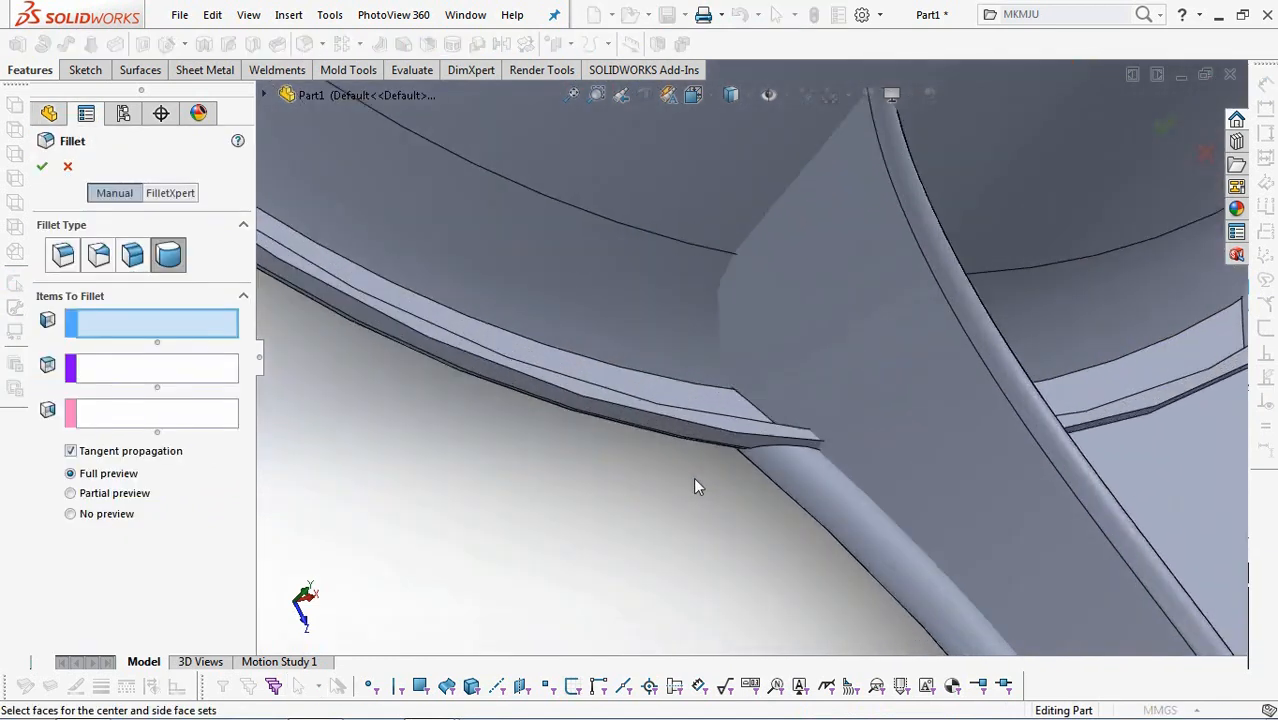
{"action": "left_click", "coordinate": [685, 427]}
{"action": "left_click", "coordinate": [687, 416]}
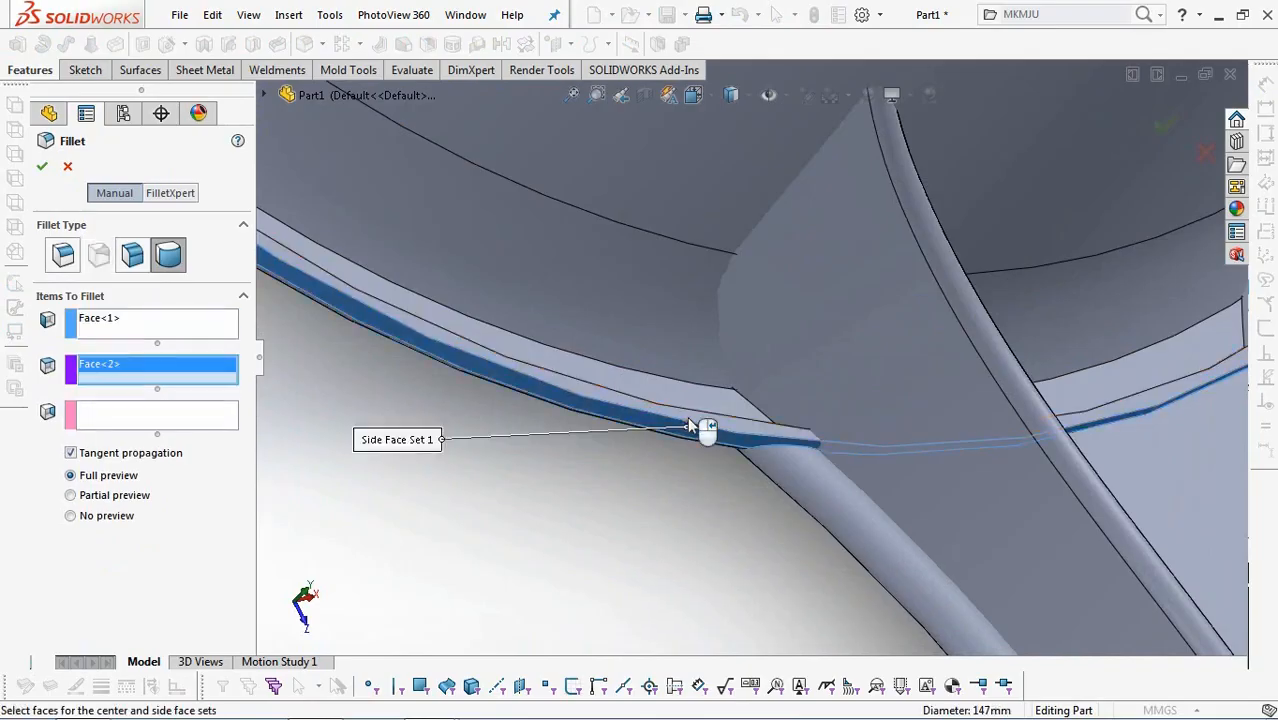
{"action": "middle_click_drag", "start_coordinate": [687, 416], "coordinate": [590, 536]}
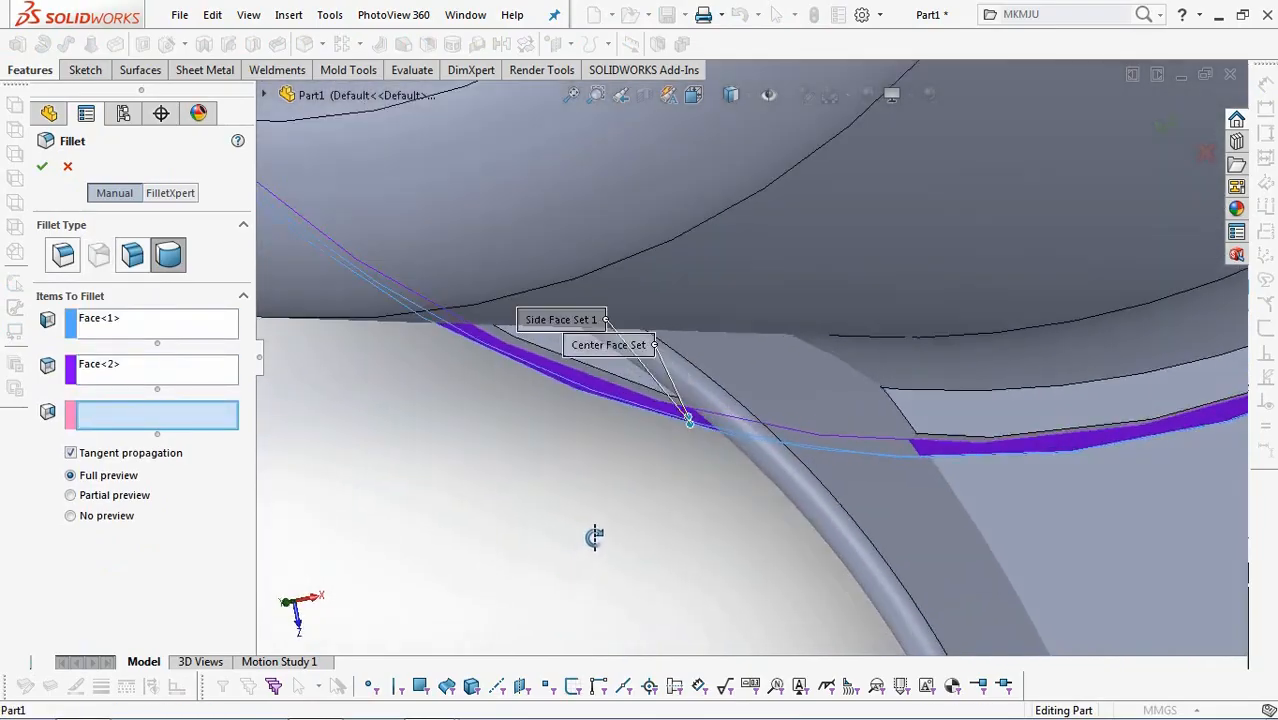
{"action": "left_click", "coordinate": [612, 380]}
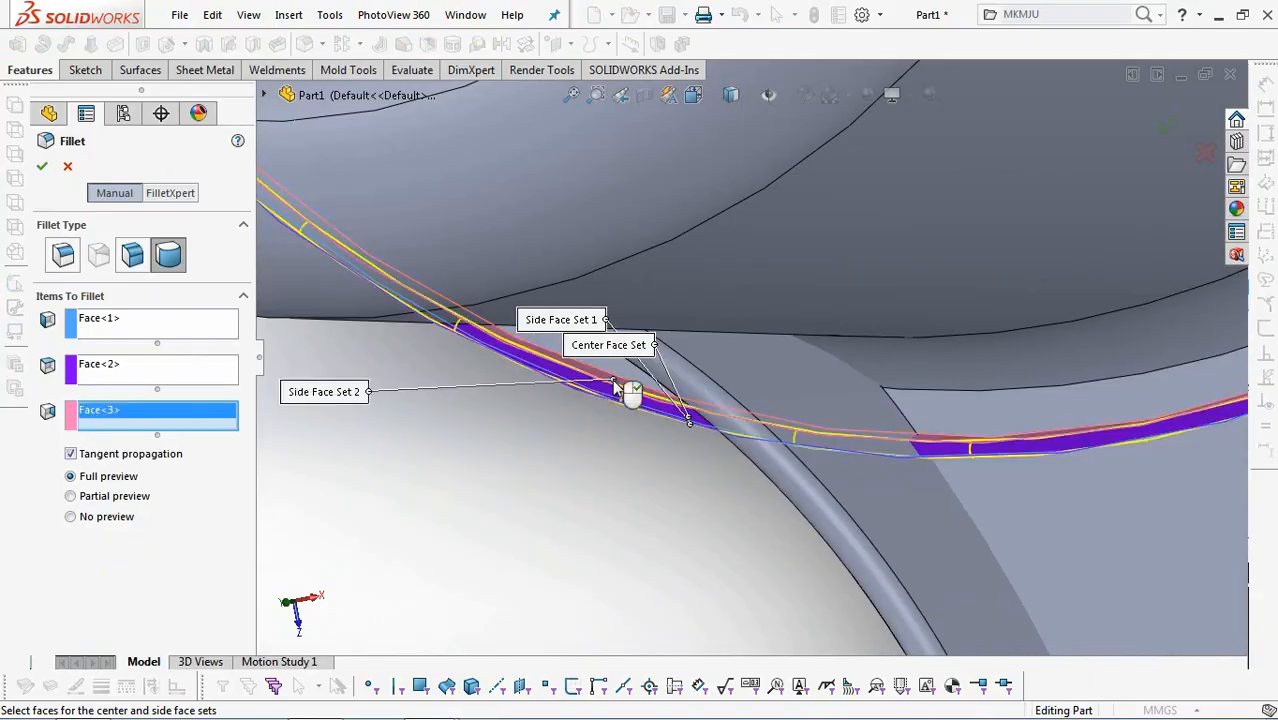
{"action": "key", "text": "Return"}
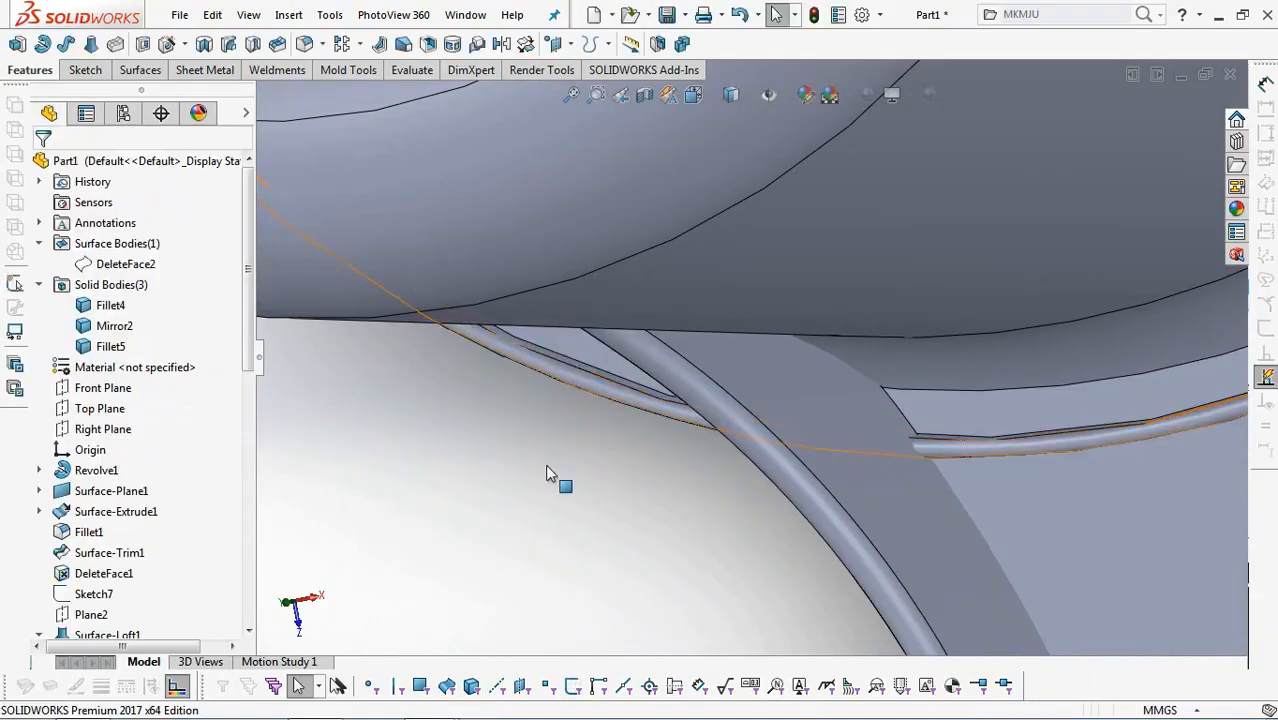
Combine the two support rib bodies with the cup and handle body into one solid.
{"action": "scroll", "coordinate": [548, 465], "scroll_direction": "up", "scroll_amount": 4}
{"action": "scroll", "coordinate": [548, 465], "scroll_direction": "up", "scroll_amount": 3}
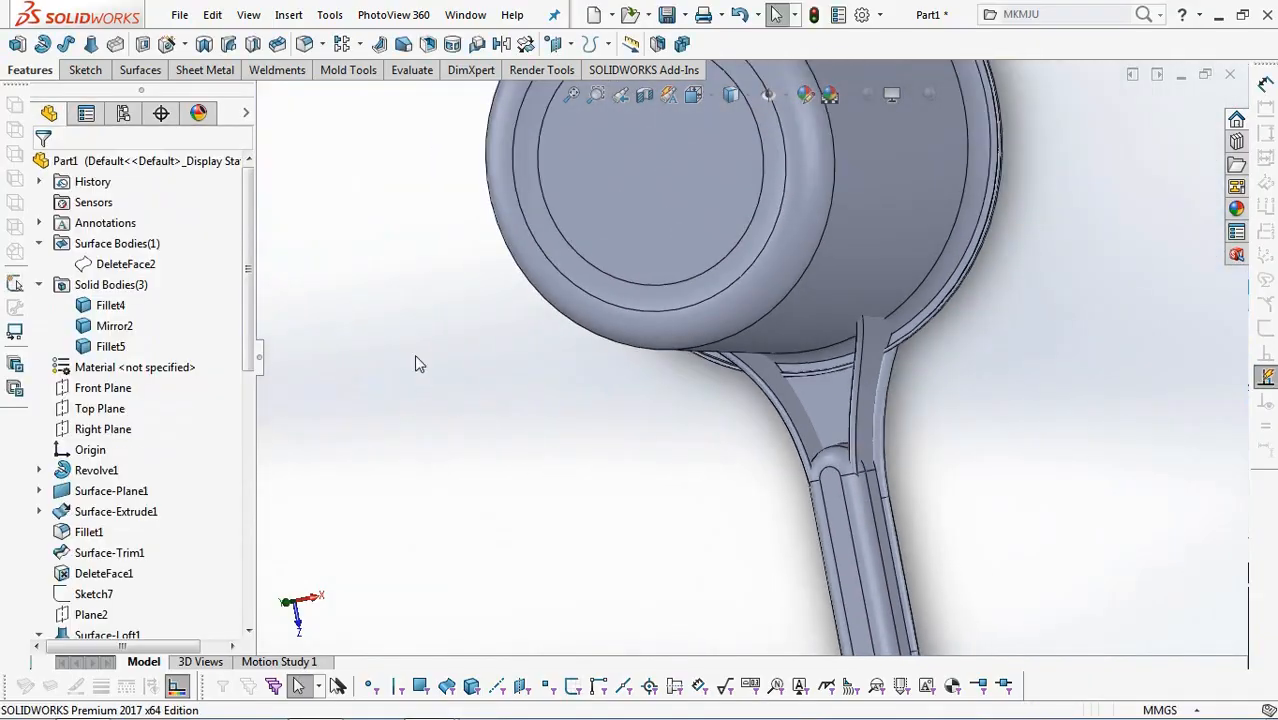
{"action": "left_click", "coordinate": [110, 305]}
{"action": "left_click", "coordinate": [112, 346]}
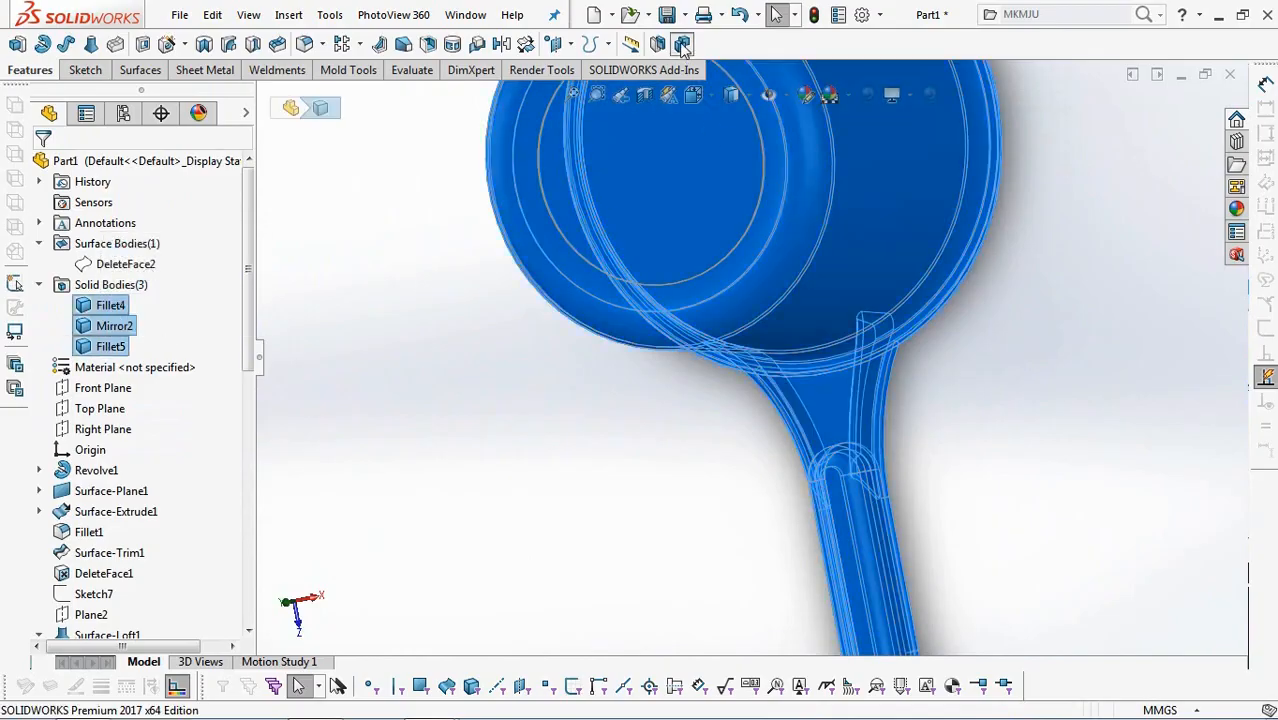
{"action": "left_click", "coordinate": [682, 45]}
{"action": "left_click", "coordinate": [139, 378]}
{"action": "left_click", "coordinate": [41, 168]}
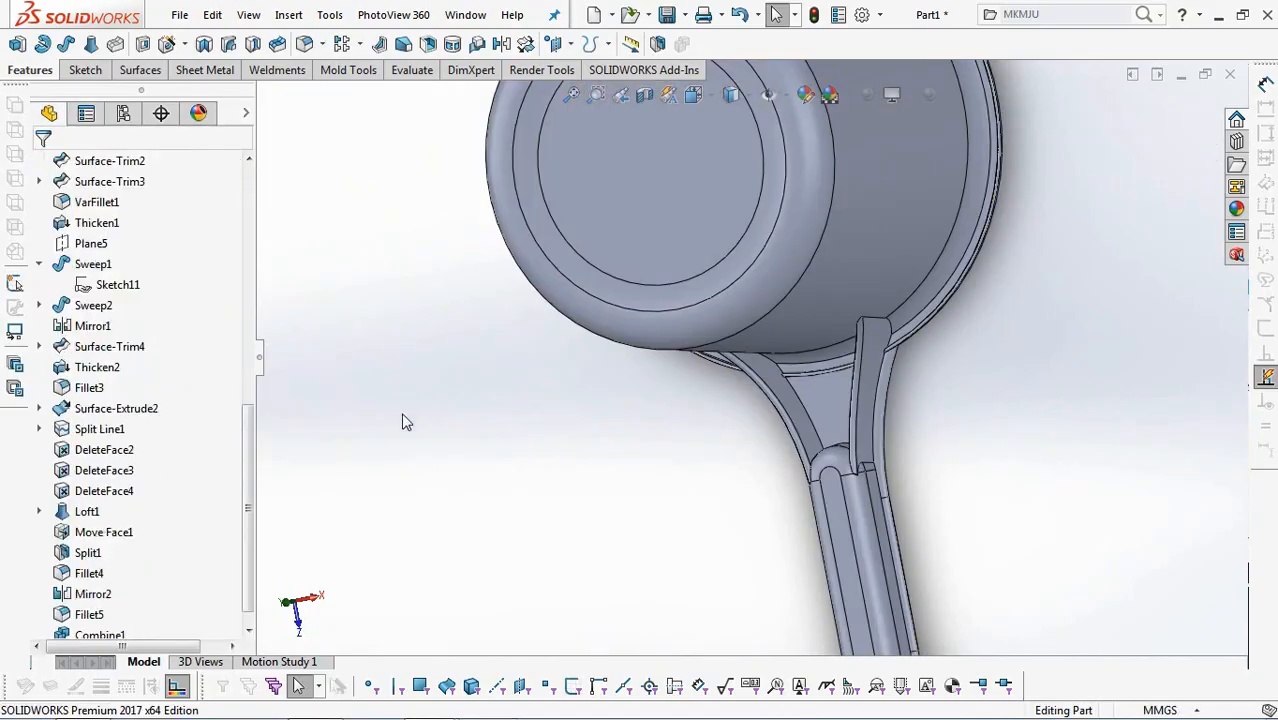
Start an extrude sketch on the face inside the handle channel, near the rounded end.
{"action": "scroll", "coordinate": [482, 470], "scroll_direction": "up", "scroll_amount": 3}
{"action": "scroll", "coordinate": [622, 560], "scroll_direction": "down", "scroll_amount": 3}
{"action": "middle_click_drag", "start_coordinate": [622, 560], "coordinate": [641, 558]}
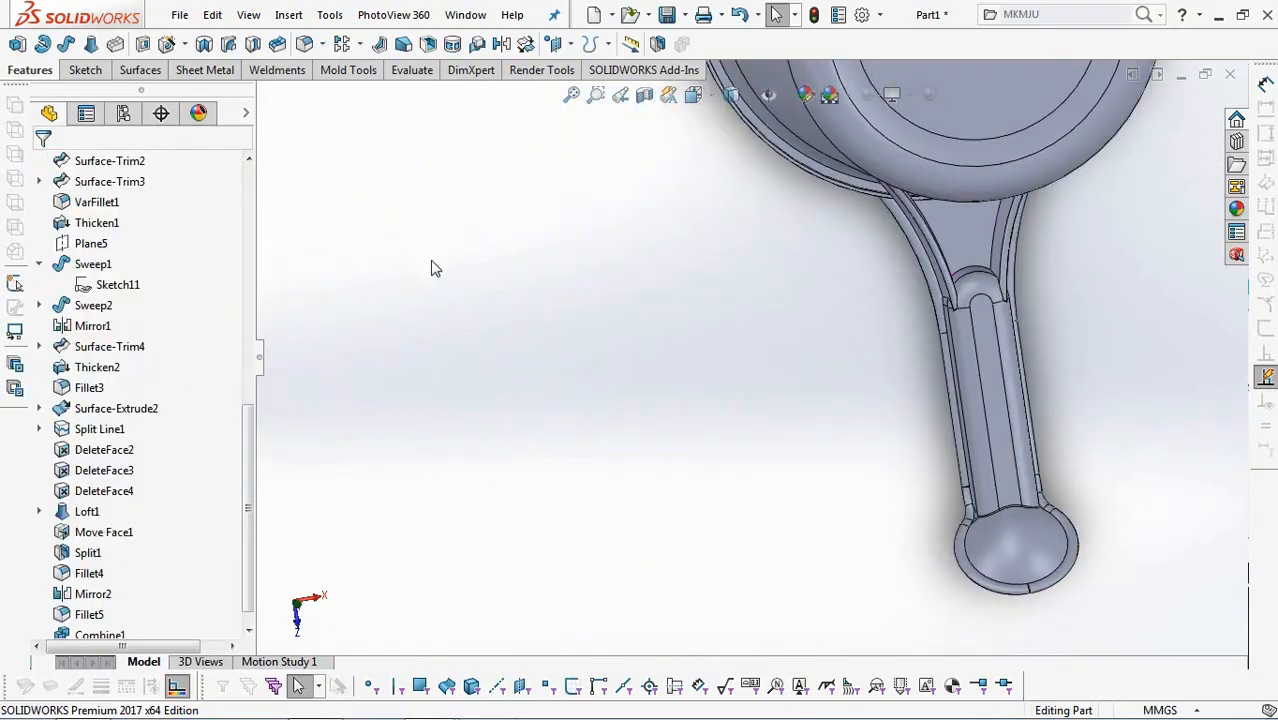
{"action": "left_click", "coordinate": [166, 44]}
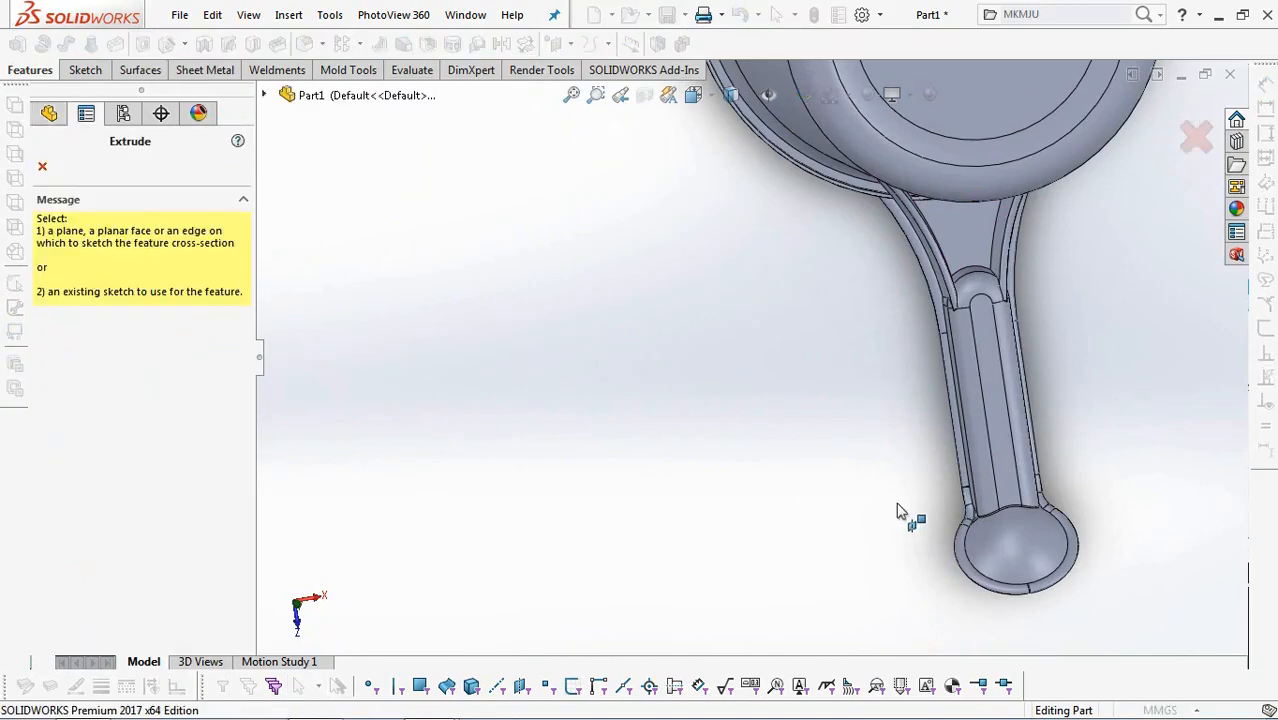
{"action": "left_click", "coordinate": [1012, 477]}
{"action": "left_click", "coordinate": [690, 100]}
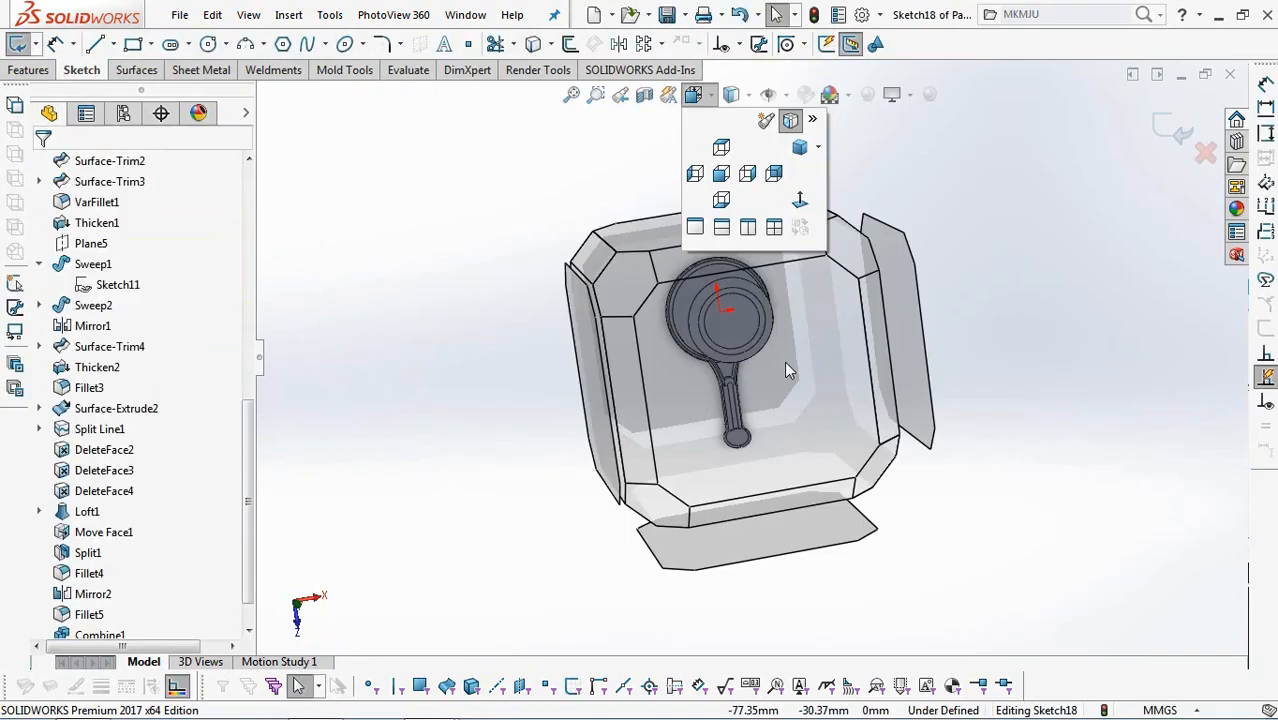
{"action": "left_click", "coordinate": [798, 385]}
{"action": "scroll", "coordinate": [793, 580], "scroll_direction": "down", "scroll_amount": 1}
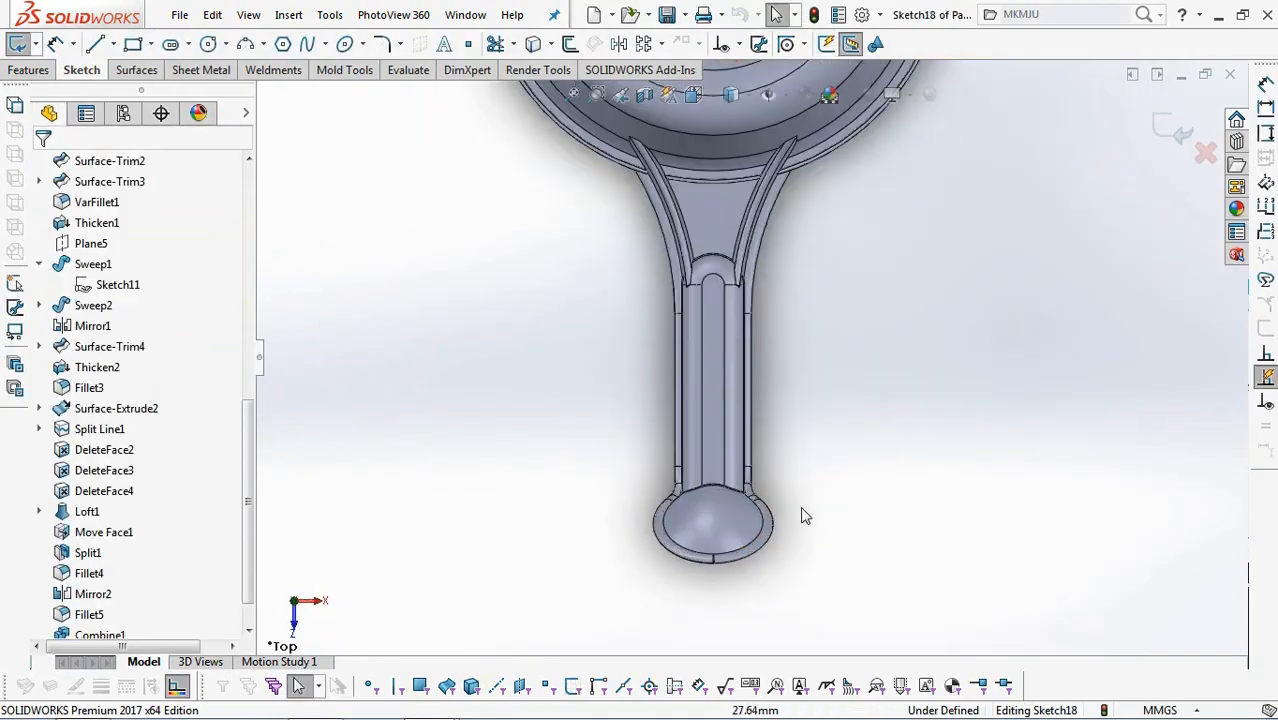
Sketch a vertical construction centerline about 168 mm long from the origin to the channel end at the handle's domed tip.
{"action": "left_click", "coordinate": [115, 46]}
{"action": "left_click", "coordinate": [125, 88]}
{"action": "scroll", "coordinate": [605, 320], "scroll_direction": "up", "scroll_amount": 3}
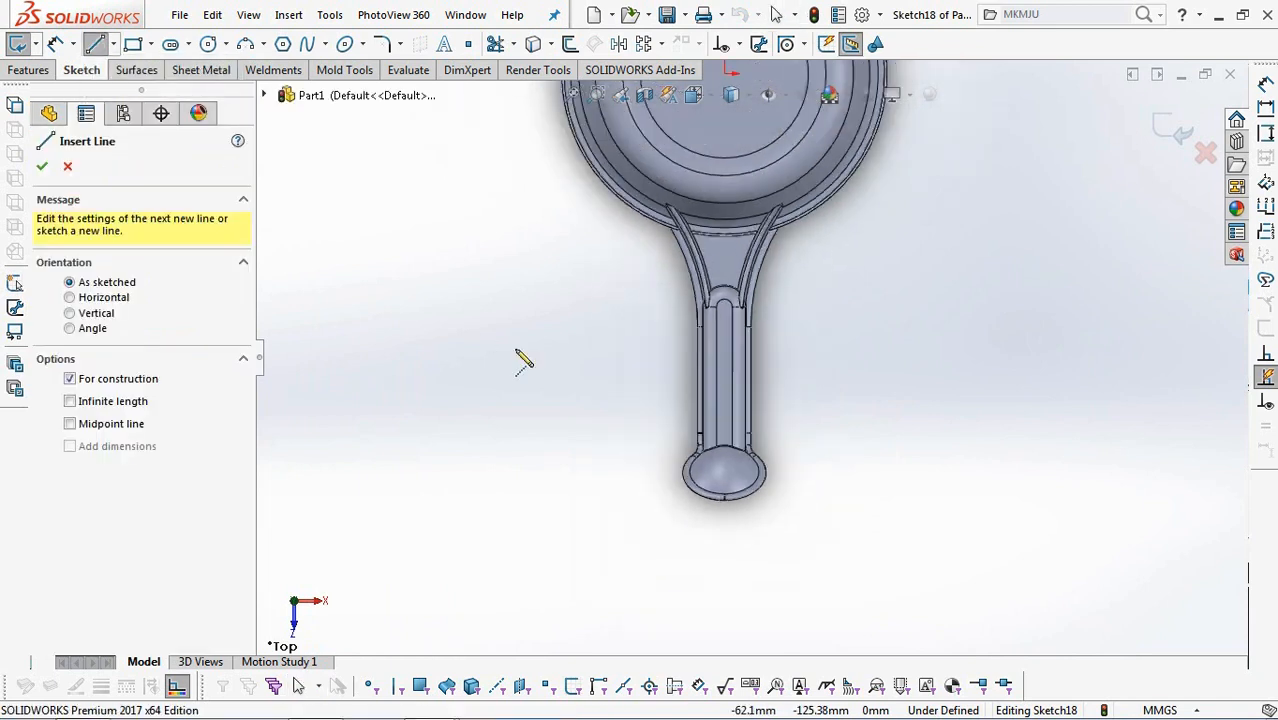
{"action": "left_click", "coordinate": [728, 122]}
{"action": "scroll", "coordinate": [741, 446], "scroll_direction": "down", "scroll_amount": 5}
{"action": "left_click", "coordinate": [713, 406]}
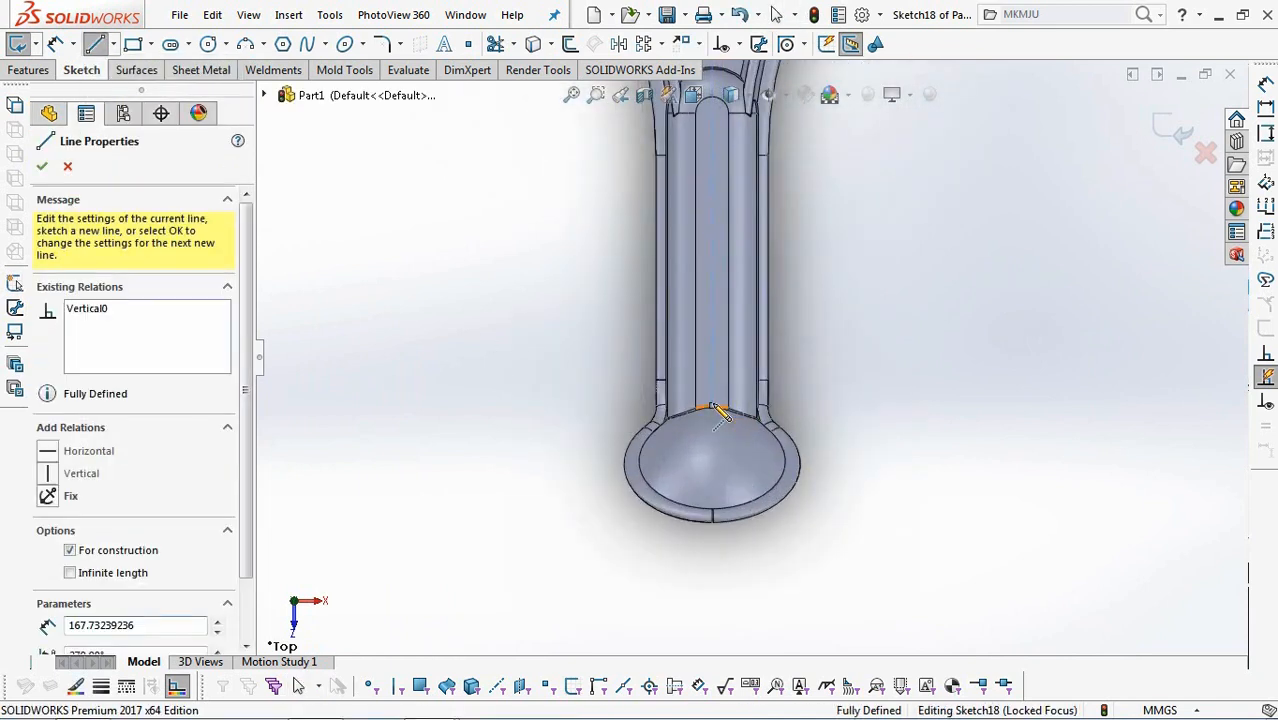
{"action": "key", "text": "Escape"}
Sketch a straight slot about 15.4 mm long and 4.8 mm wide on the centerline, near the handle's domed tip.
{"action": "left_click", "coordinate": [188, 45]}
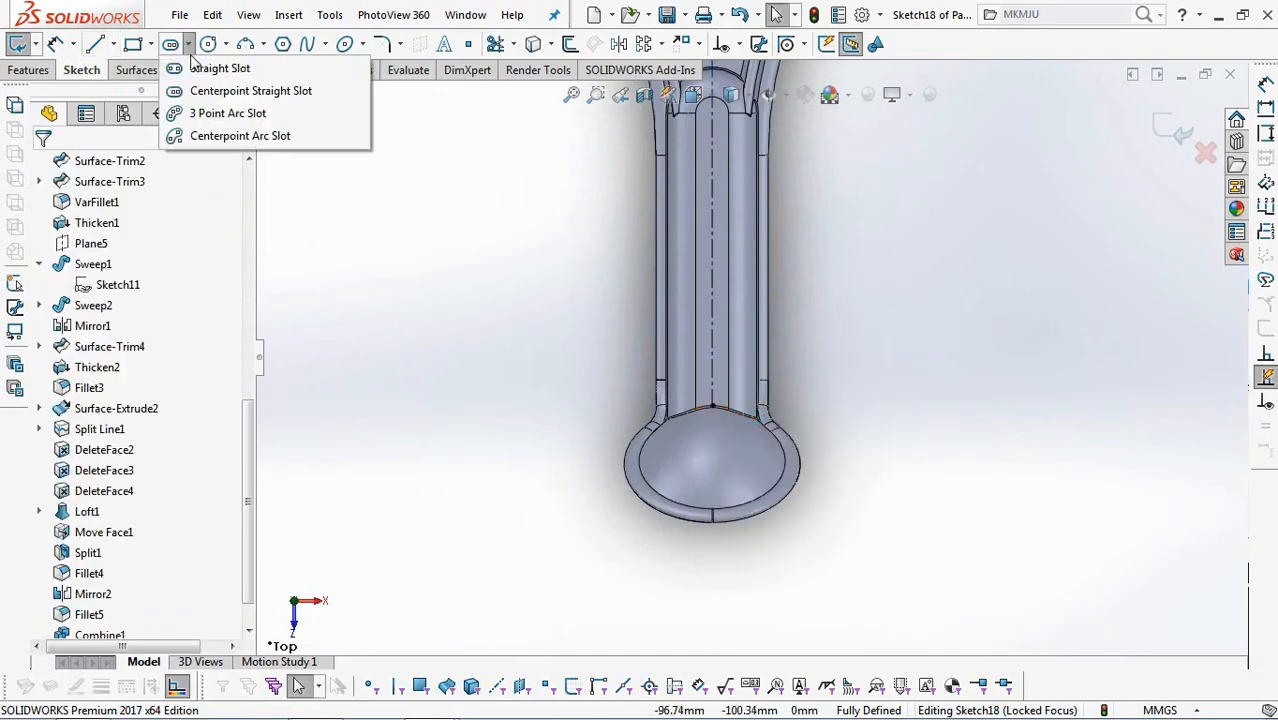
{"action": "left_click", "coordinate": [212, 70]}
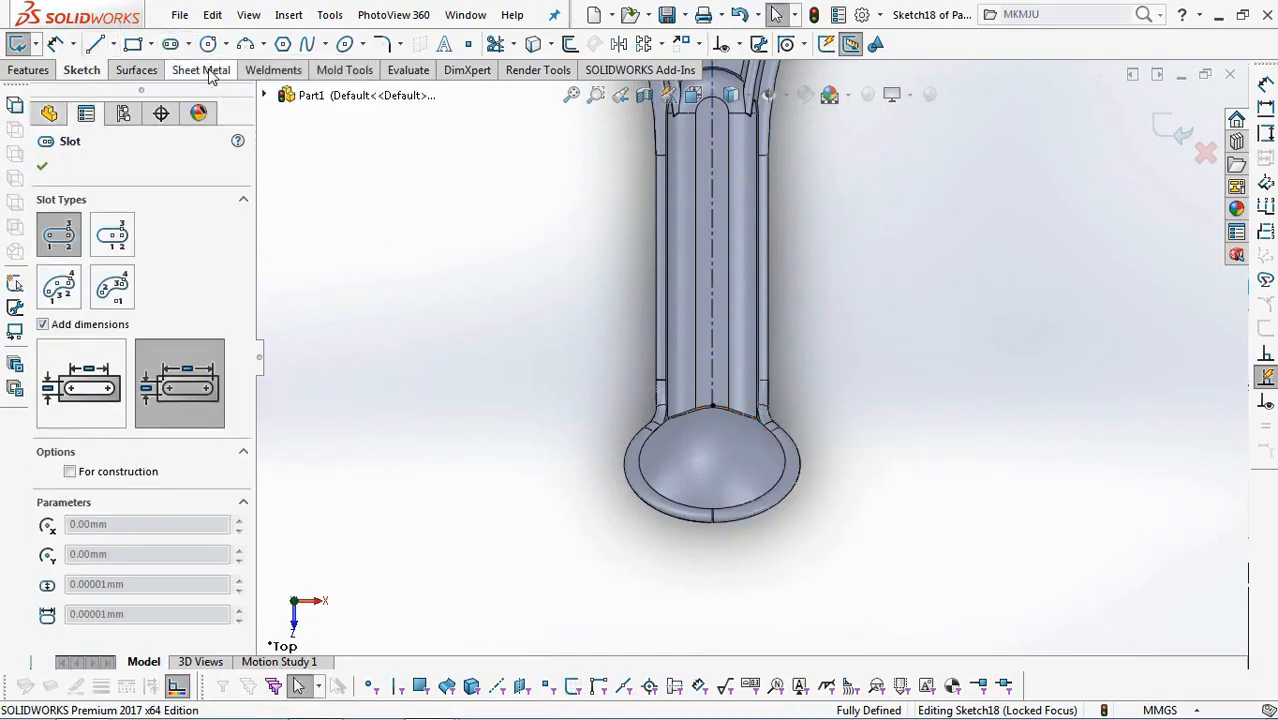
{"action": "scroll", "coordinate": [741, 366], "scroll_direction": "down", "scroll_amount": 1}
{"action": "scroll", "coordinate": [741, 366], "scroll_direction": "down", "scroll_amount": 1}
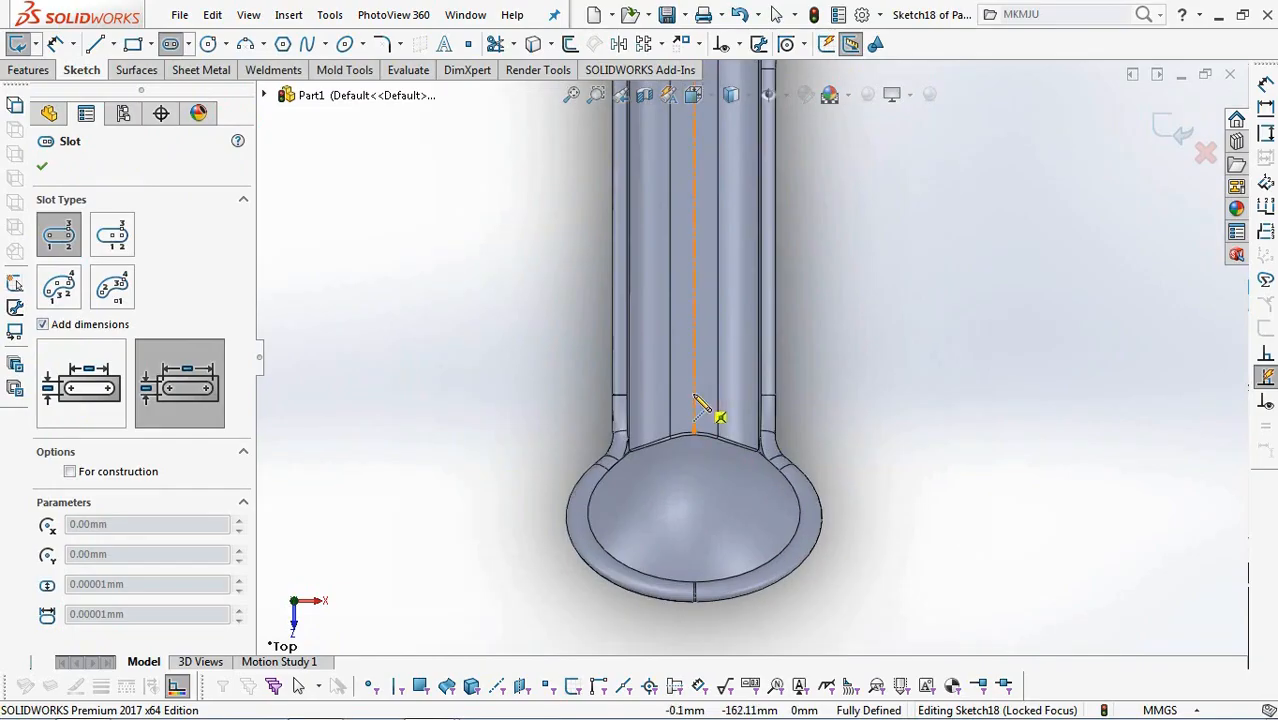
{"action": "left_click", "coordinate": [694, 305]}
{"action": "left_click", "coordinate": [711, 318]}
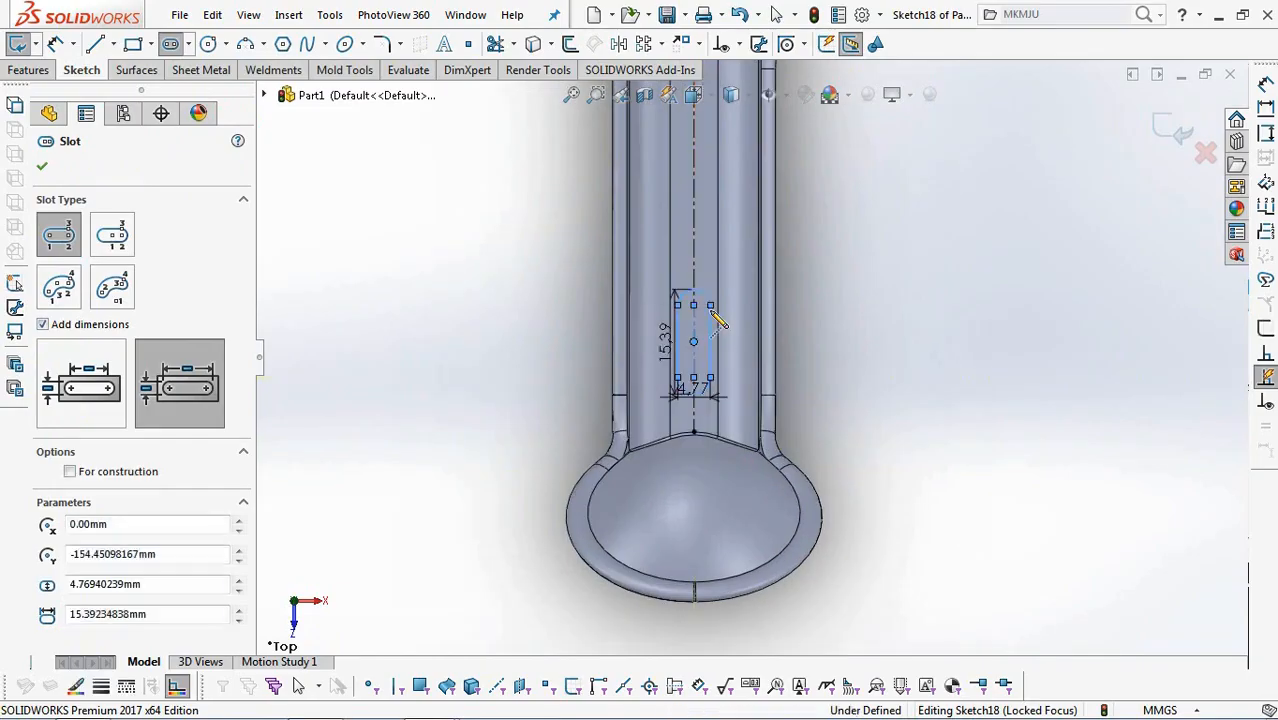
{"action": "key", "text": "Escape"}
Set the slot's width to 6 mm and its overall length to 14 mm.
{"action": "scroll", "coordinate": [768, 405], "scroll_direction": "down", "scroll_amount": 3}
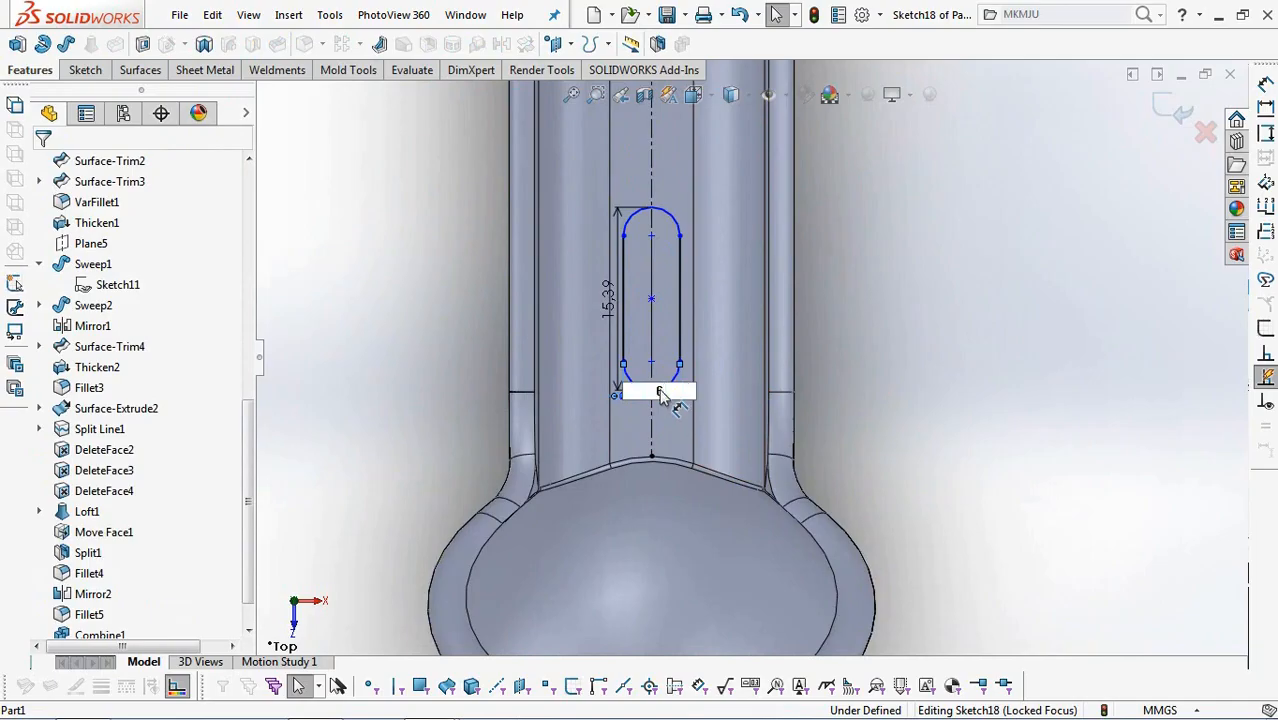
{"action": "key", "text": "Return"}
{"action": "double_click", "coordinate": [605, 310]}
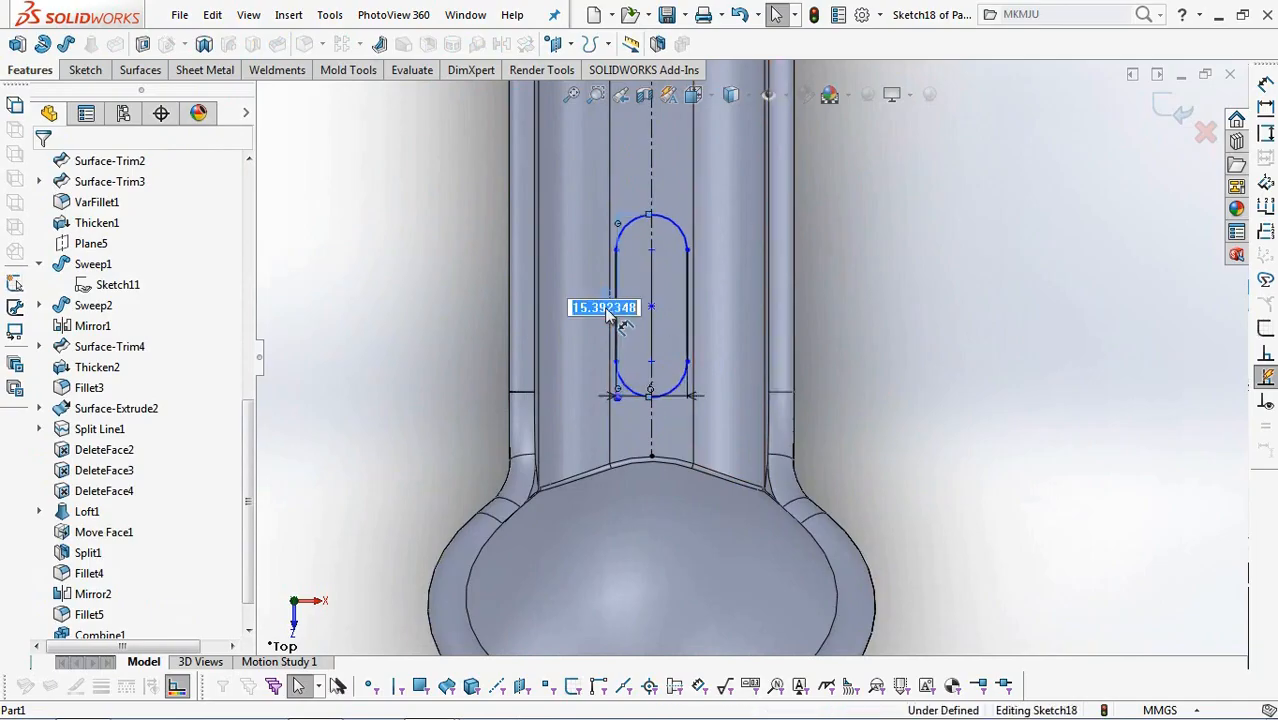
{"action": "key", "text": "Return"}
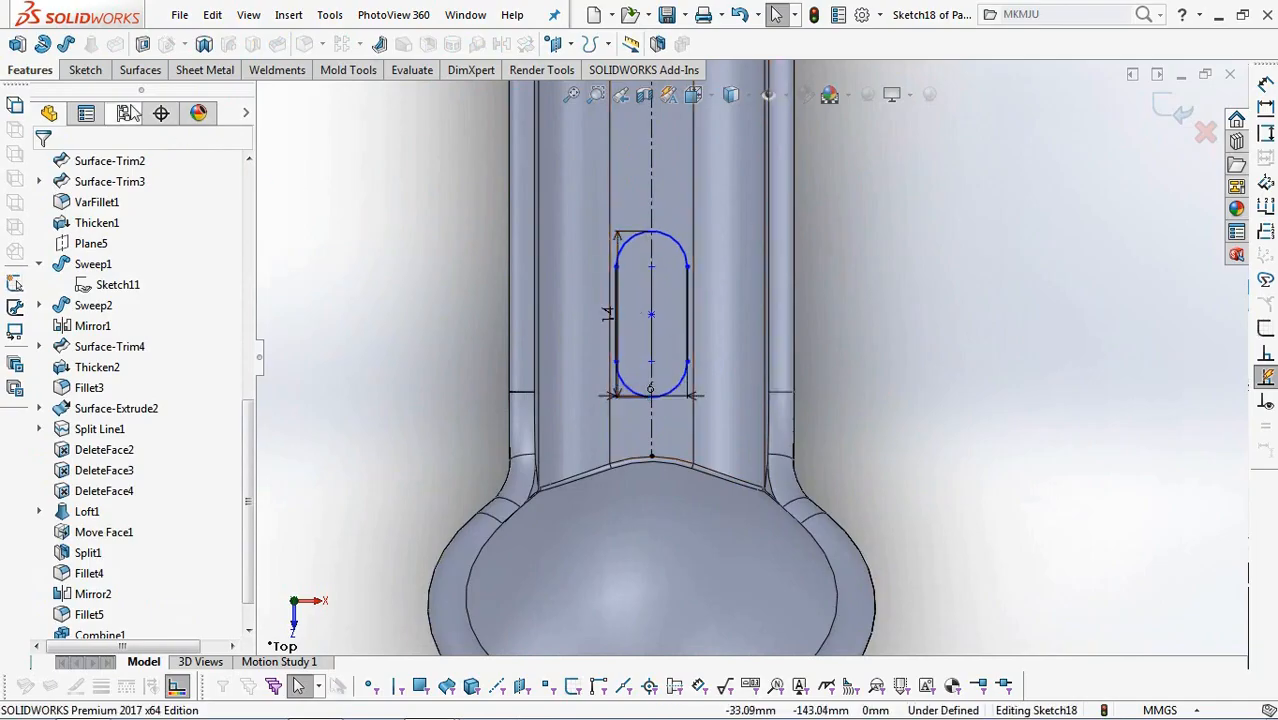
Dimension the vertical distance from the slot's end arc nearest the tip to the outermost point of the handle.
{"action": "left_click", "coordinate": [62, 67]}
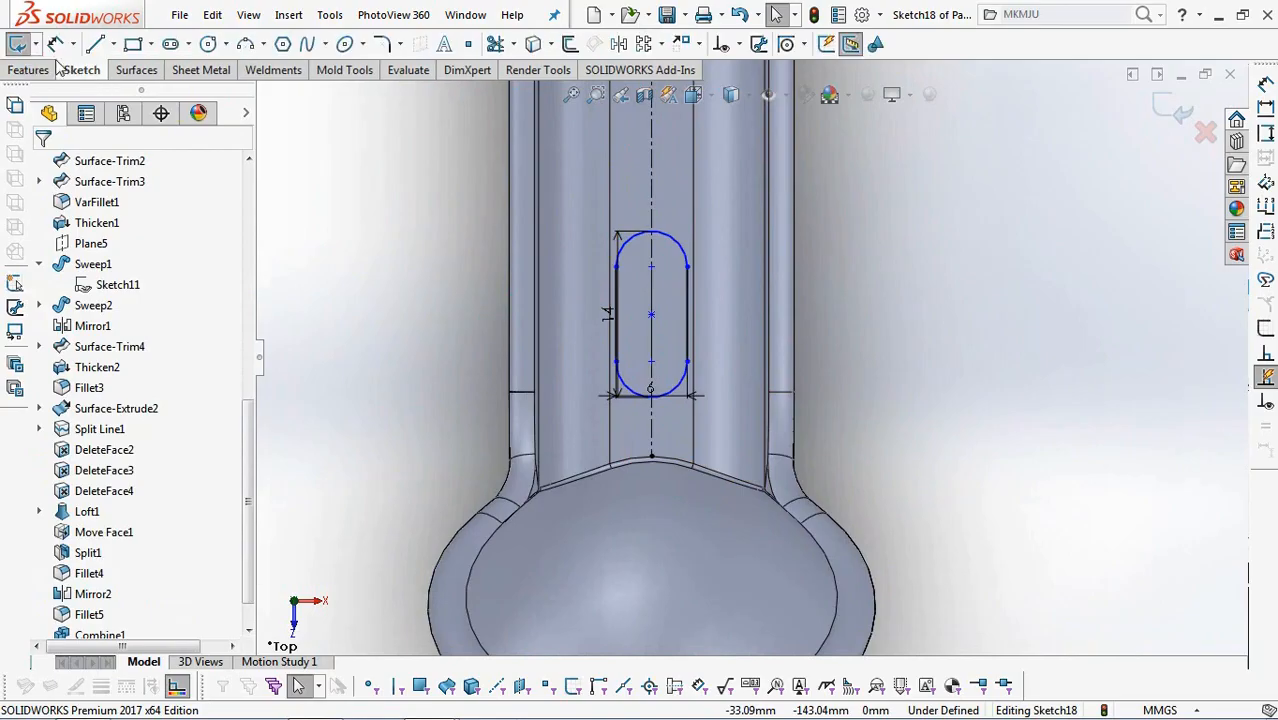
{"action": "left_click", "coordinate": [677, 393]}
{"action": "scroll", "coordinate": [685, 375], "scroll_direction": "up", "scroll_amount": 3}
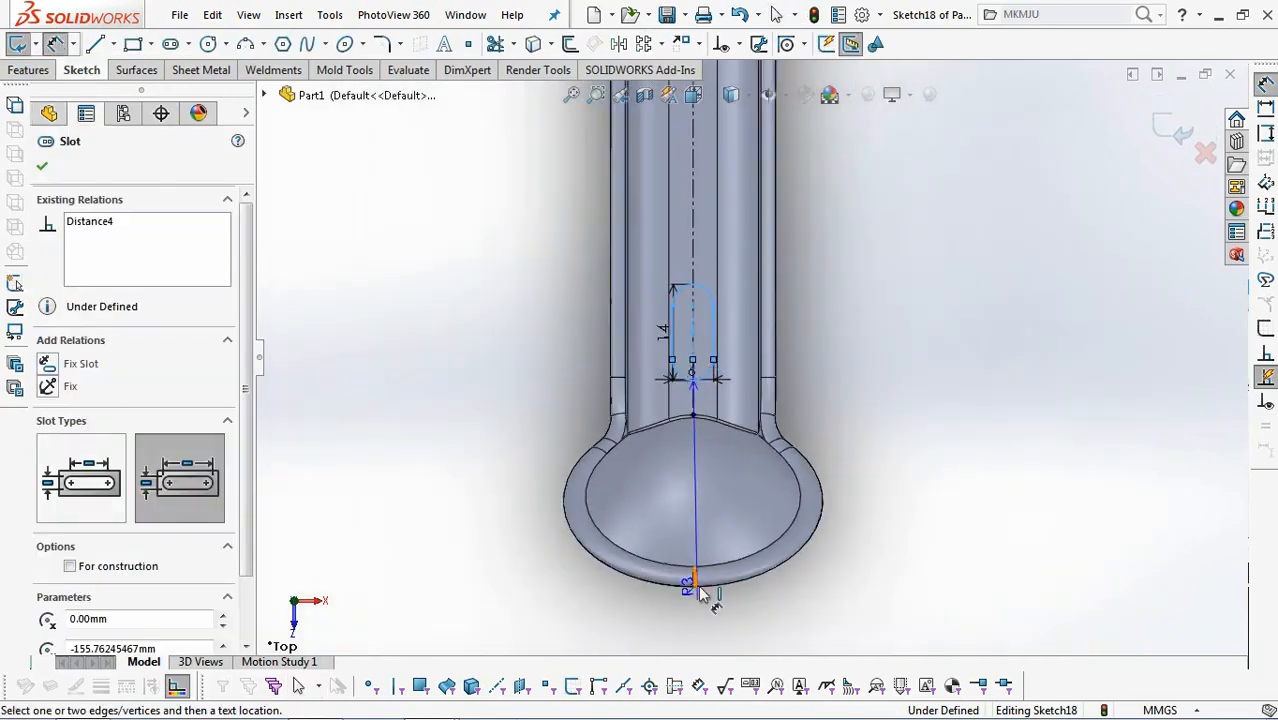
{"action": "scroll", "coordinate": [726, 524], "scroll_direction": "down", "scroll_amount": 2}
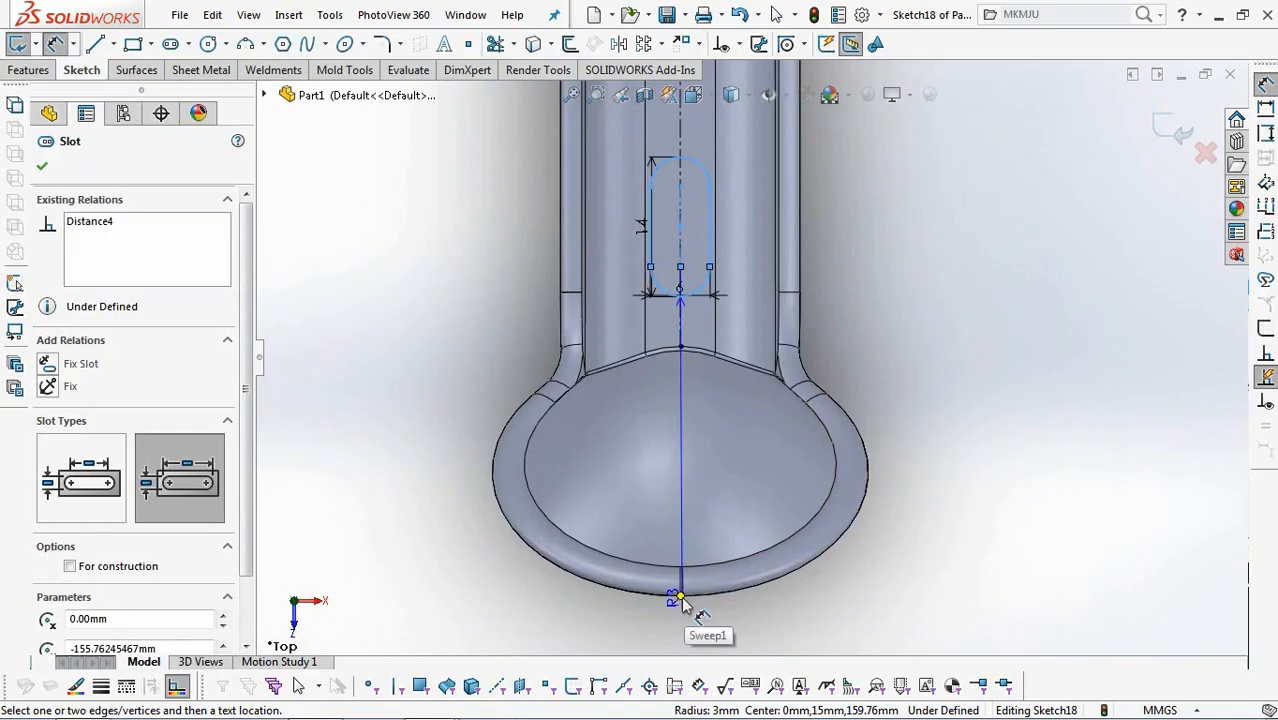
{"action": "left_click", "coordinate": [681, 595]}
{"action": "left_click", "coordinate": [447, 461]}
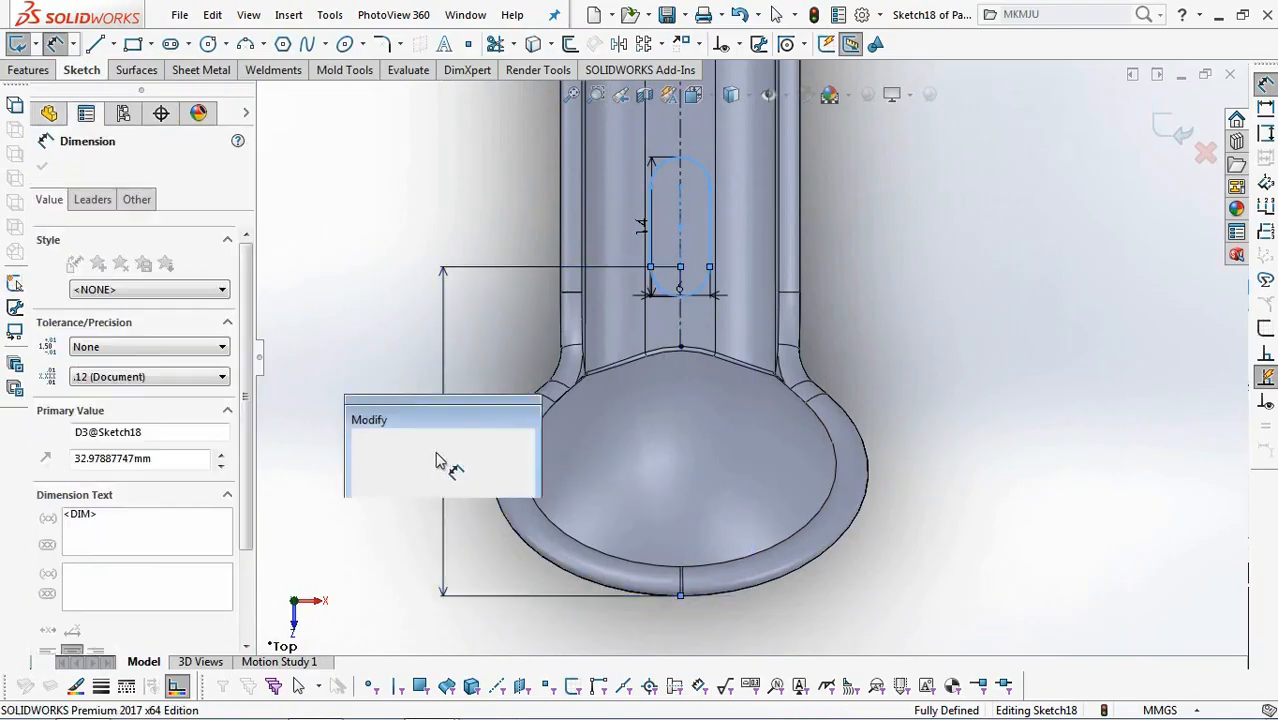
{"action": "key", "text": "Return"}
Measure the tip dimension from the near edge of the slot's end arc instead of its center, and set it to 31 mm.
{"action": "left_click", "coordinate": [92, 199]}
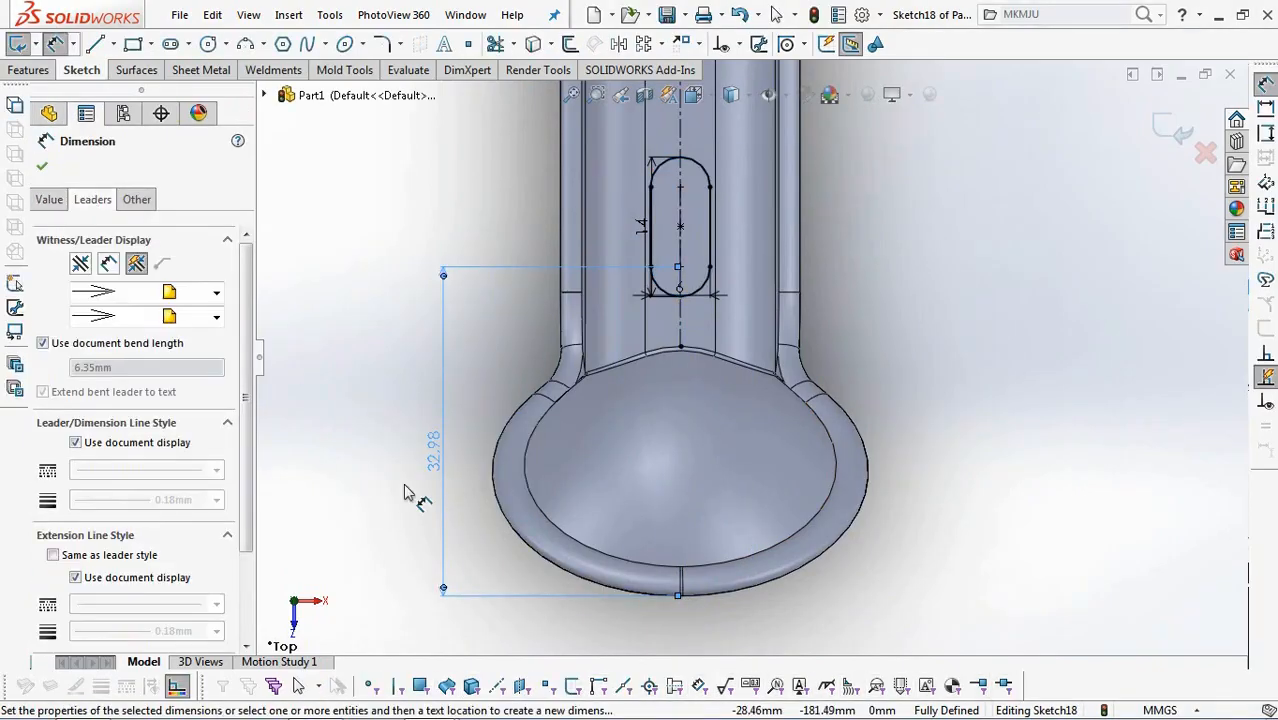
{"action": "left_click_drag", "start_coordinate": [240, 474], "coordinate": [247, 586]}
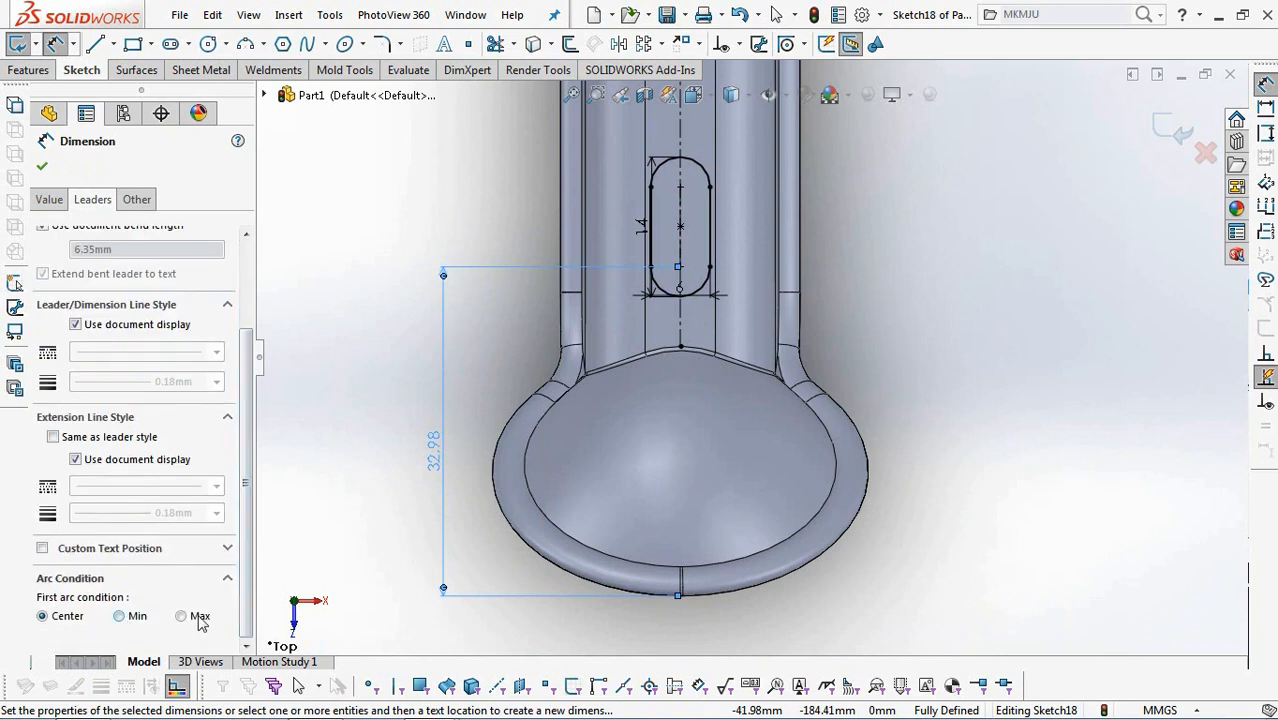
{"action": "double_click", "coordinate": [437, 480]}
{"action": "type", "text": "31"}
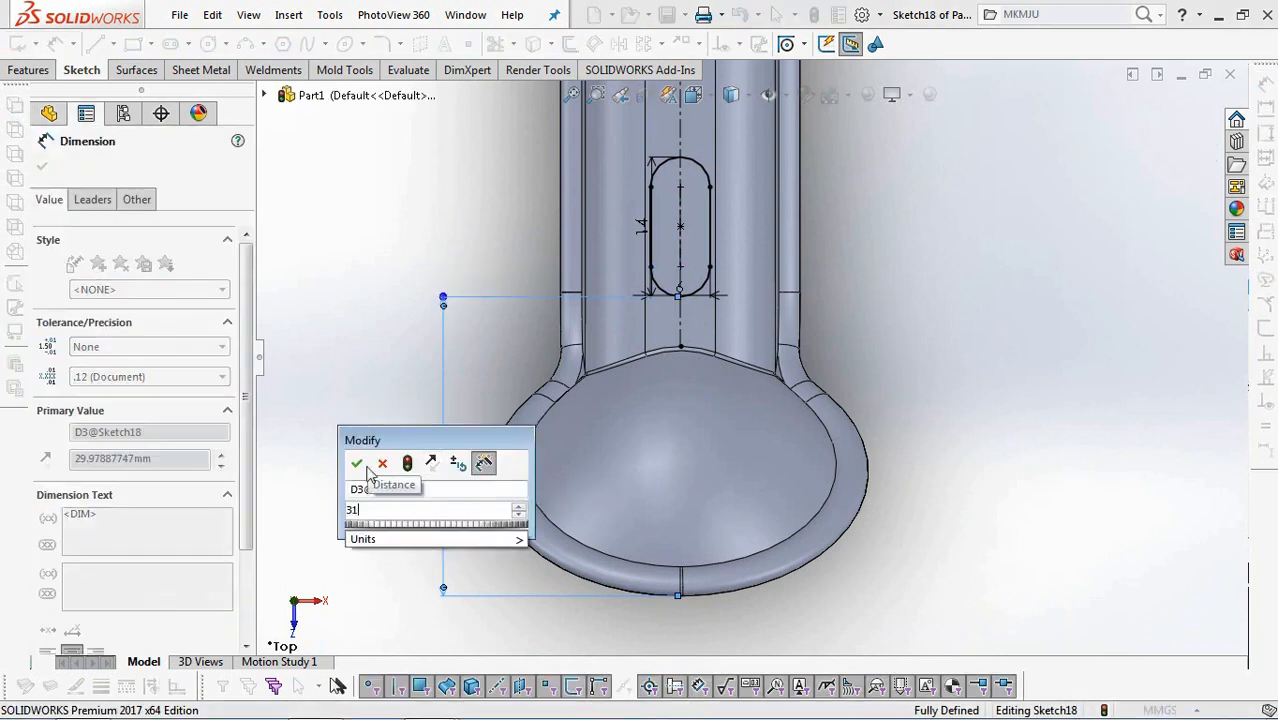
{"action": "left_click", "coordinate": [354, 459]}
{"action": "left_click", "coordinate": [42, 167]}
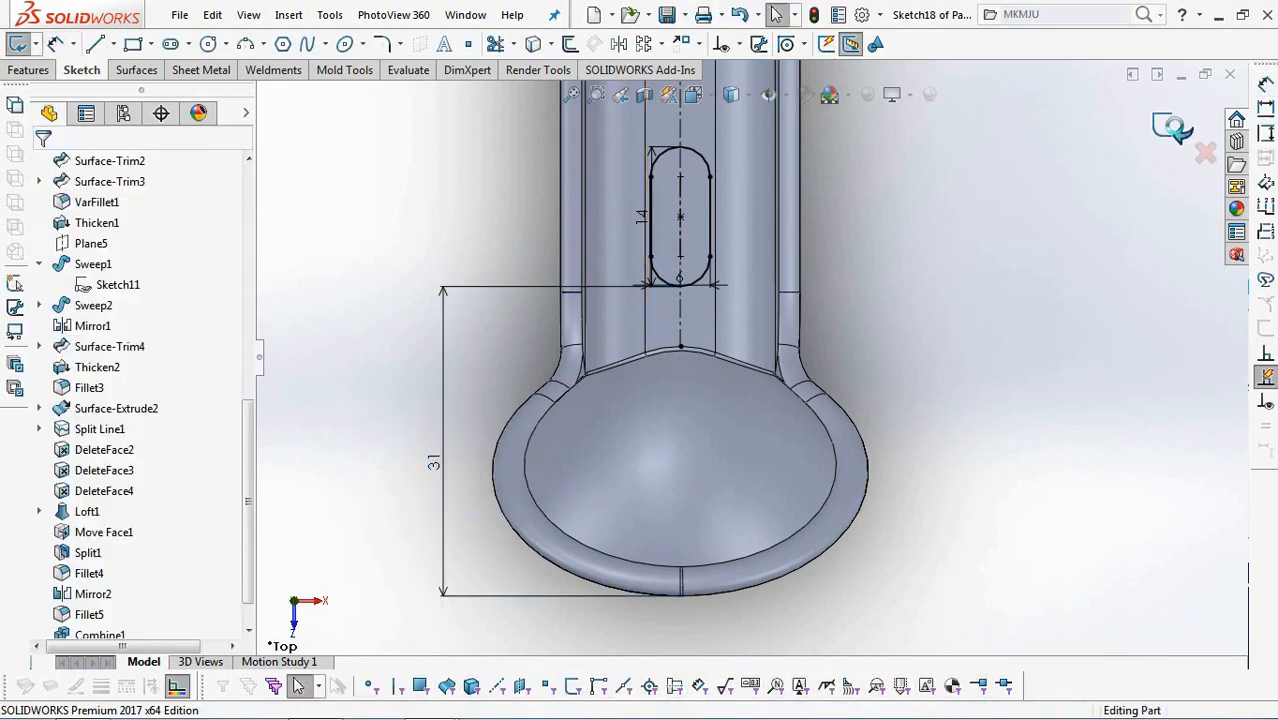
Cut the slot sketch through the handle with an extruded cut using the Through All end condition.
{"action": "left_click", "coordinate": [96, 281]}
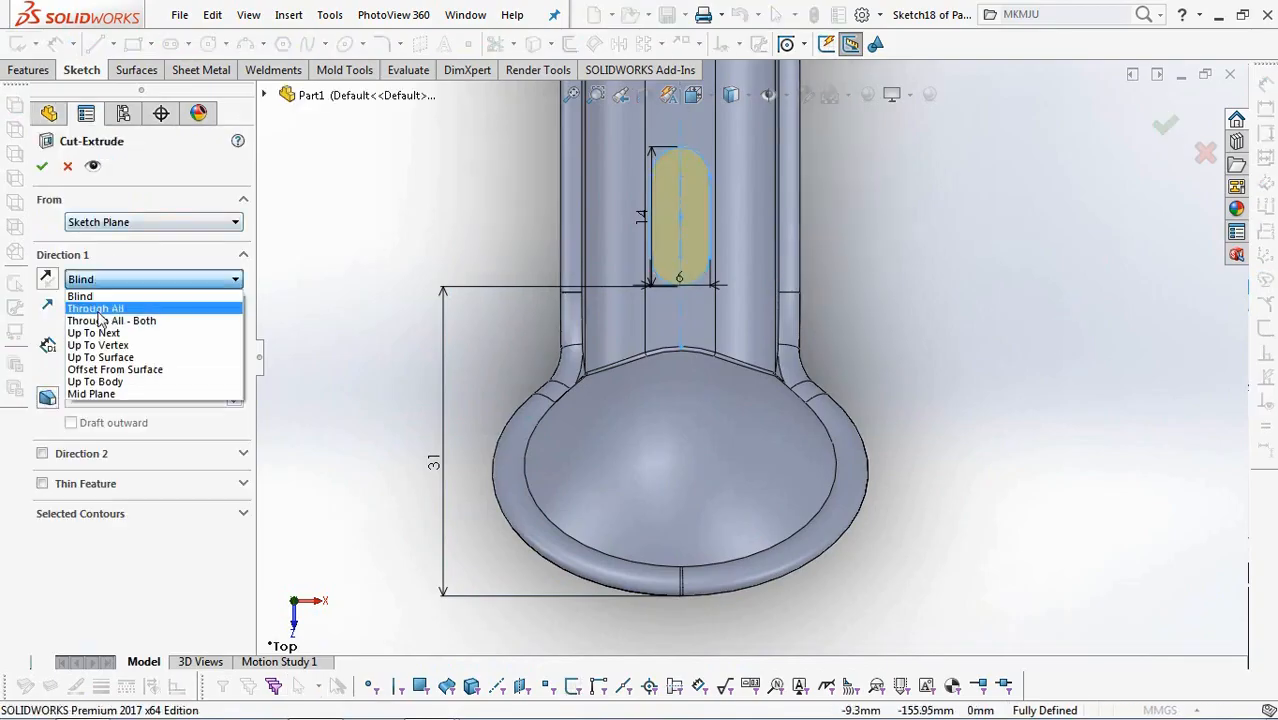
{"action": "left_click", "coordinate": [100, 304]}
{"action": "middle_click_drag", "start_coordinate": [448, 300], "coordinate": [979, 146]}
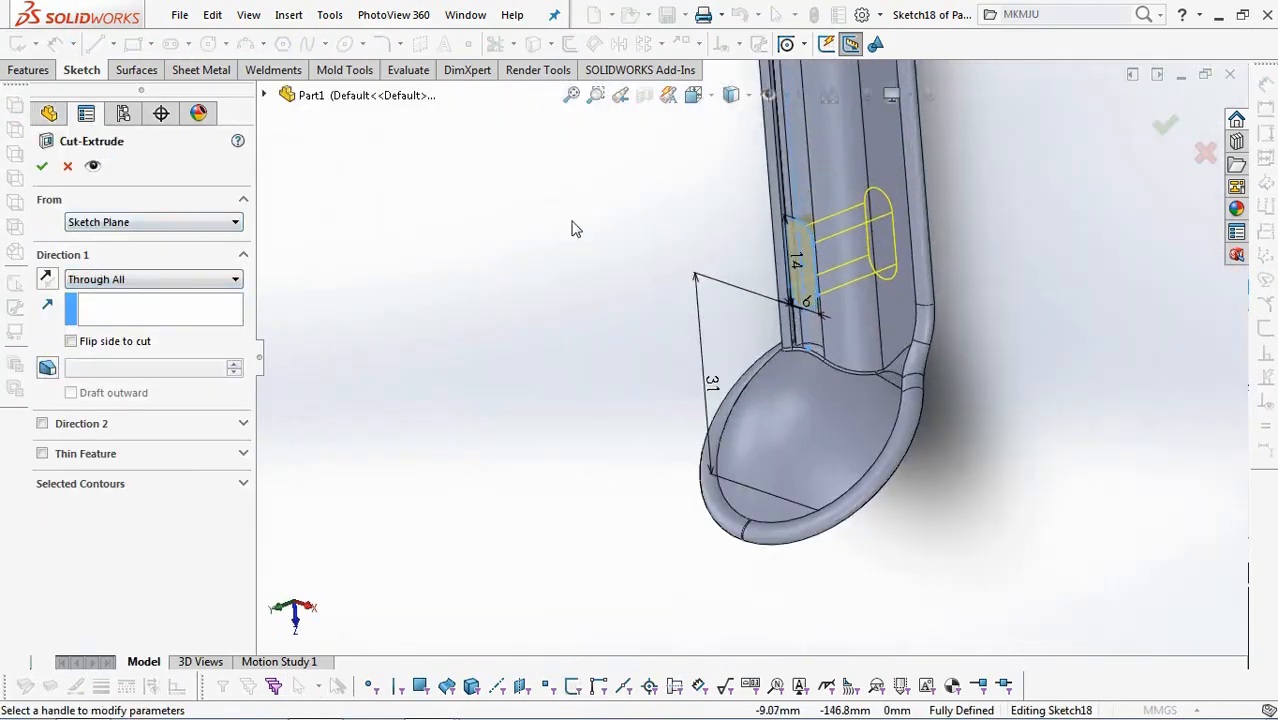
{"action": "left_click", "coordinate": [44, 168]}
On the handle channel's underside face, sketch an outline offset 0.5 mm outward from the slot's complete edge loop.
{"action": "middle_click_drag", "start_coordinate": [516, 365], "coordinate": [313, 342]}
{"action": "scroll", "coordinate": [967, 268], "scroll_direction": "down", "scroll_amount": 3}
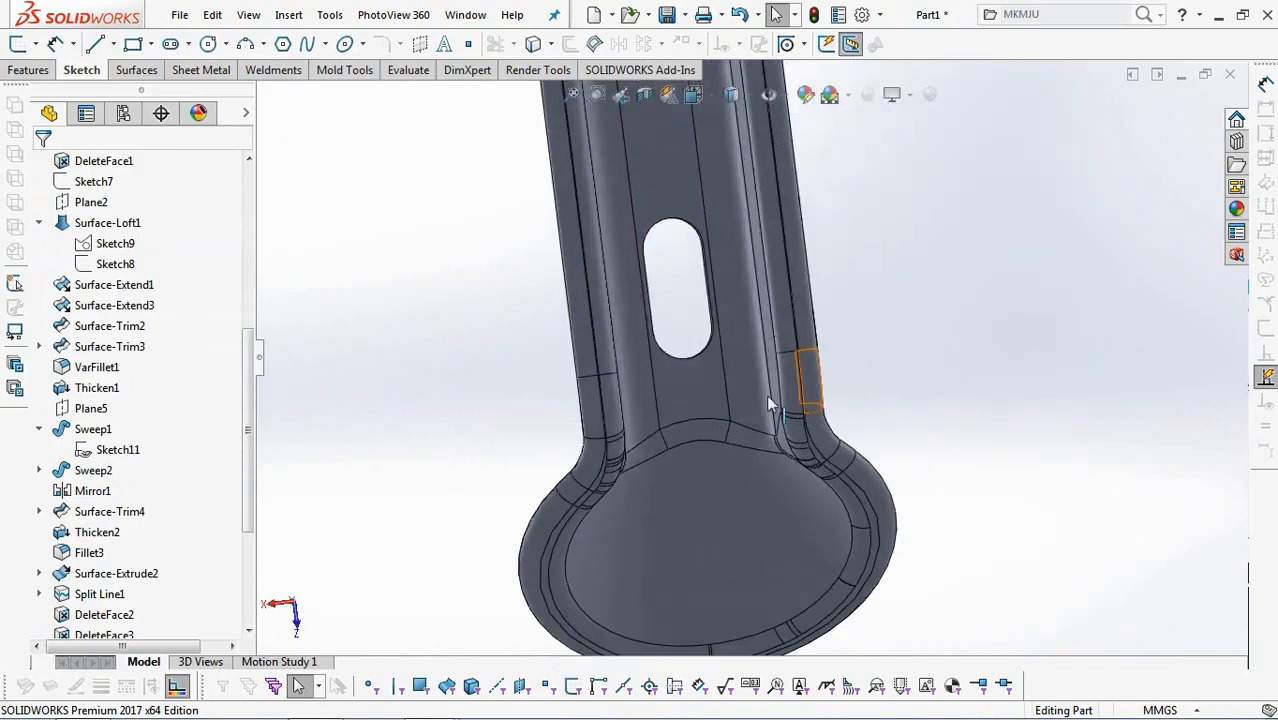
{"action": "left_click", "coordinate": [694, 388]}
{"action": "left_click", "coordinate": [768, 326]}
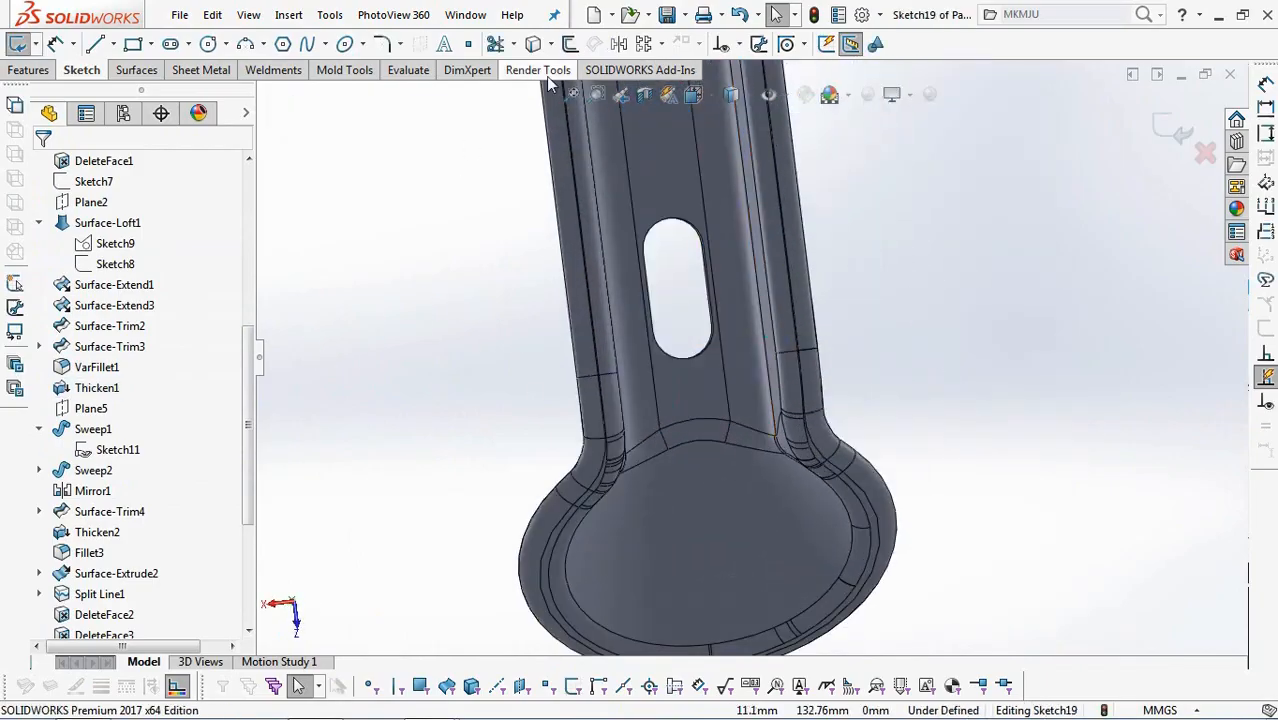
{"action": "left_click", "coordinate": [573, 48]}
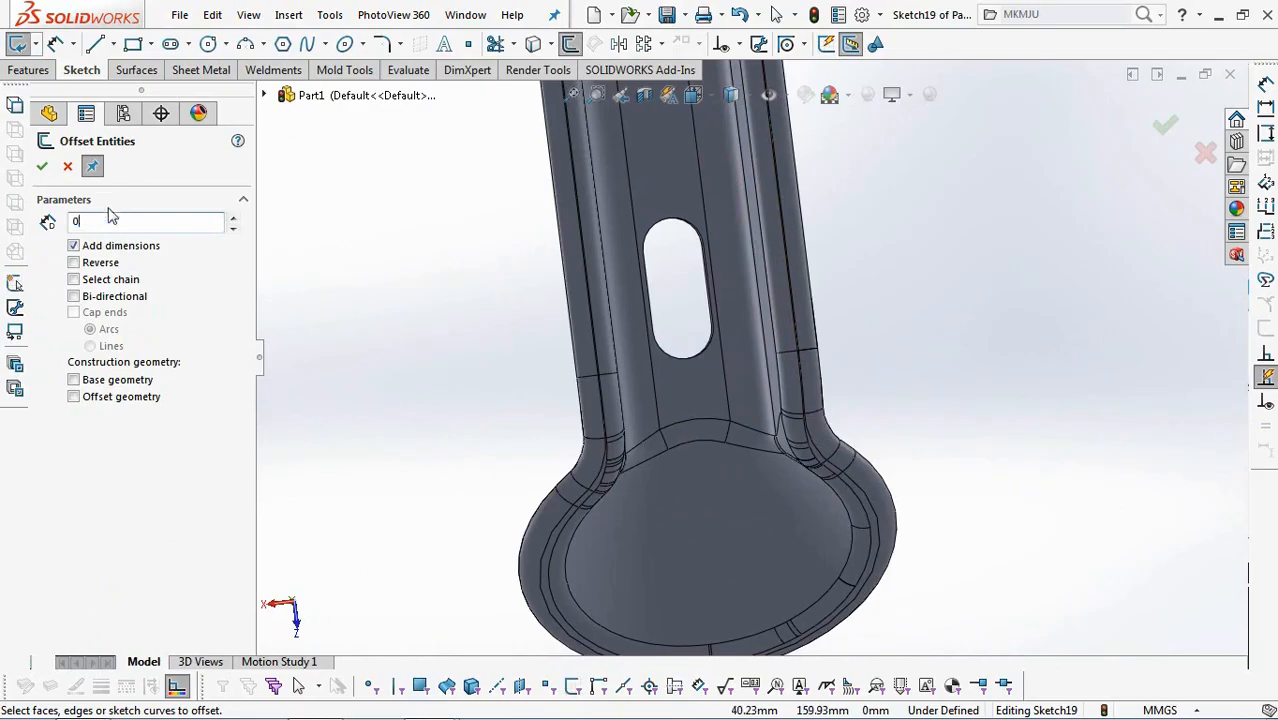
{"action": "key", "text": "Return"}
{"action": "scroll", "coordinate": [683, 338], "scroll_direction": "down", "scroll_amount": 3}
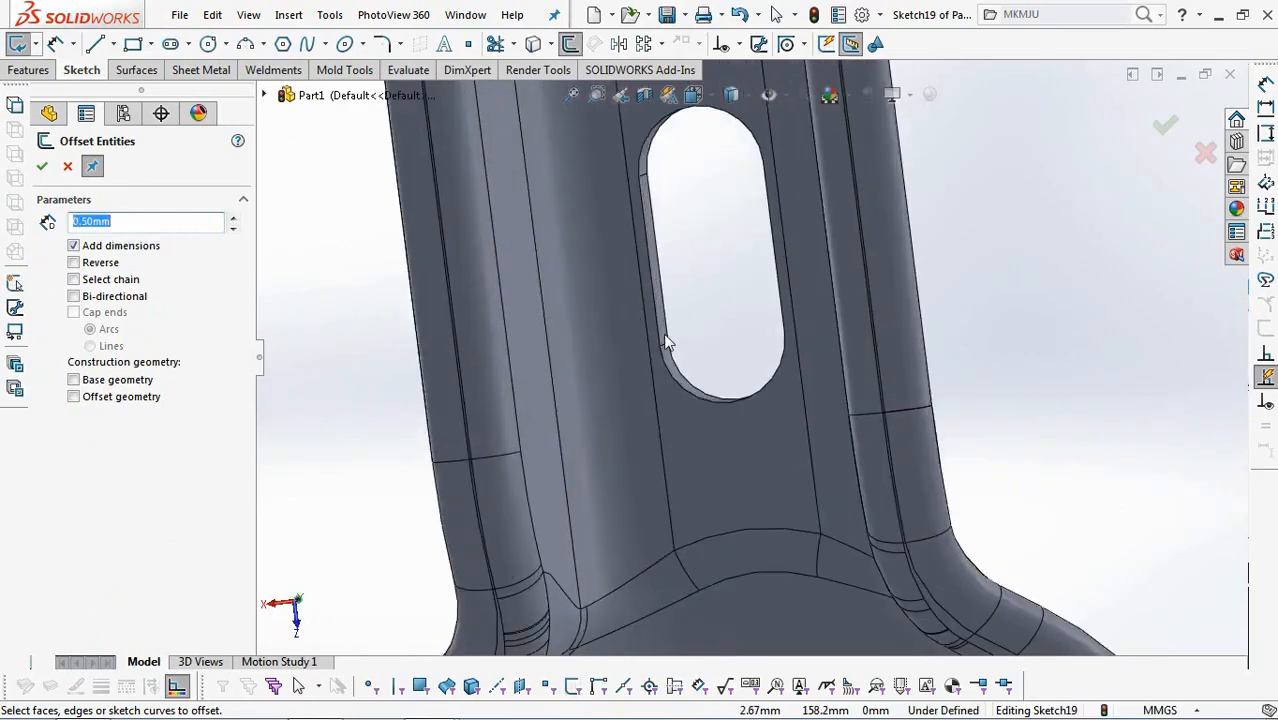
{"action": "right_click", "coordinate": [660, 338]}
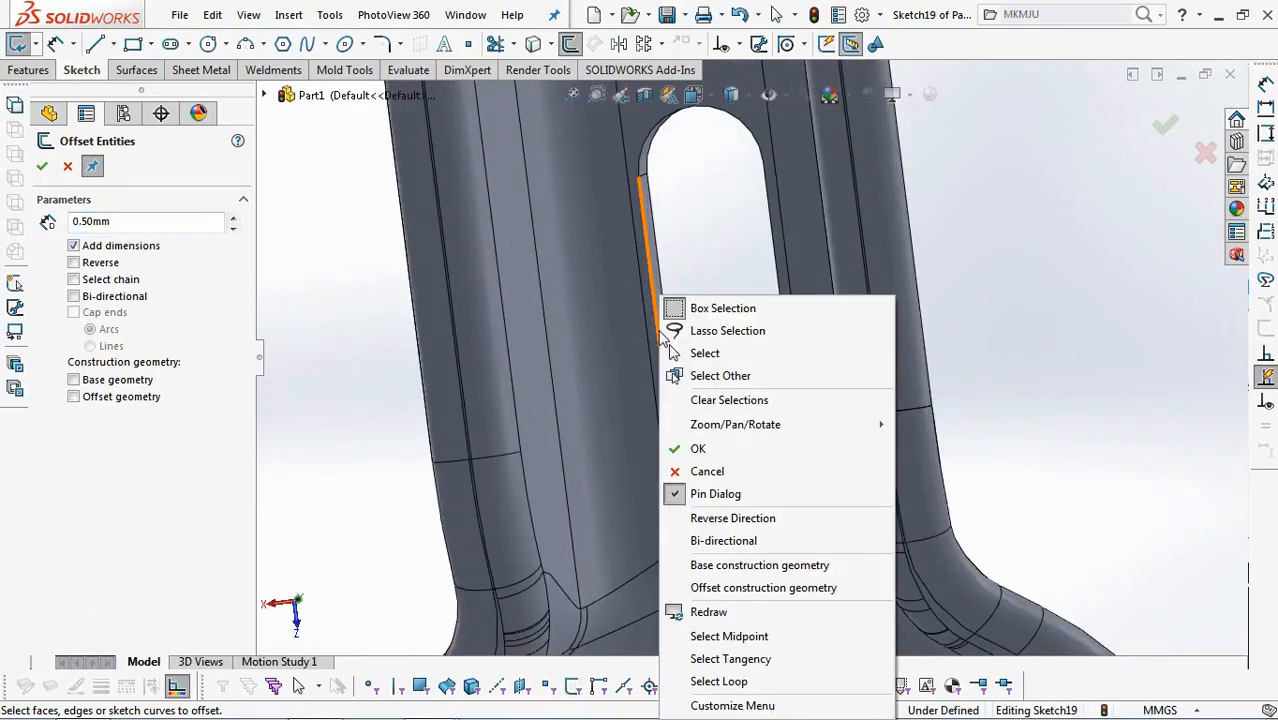
{"action": "left_click", "coordinate": [737, 670]}
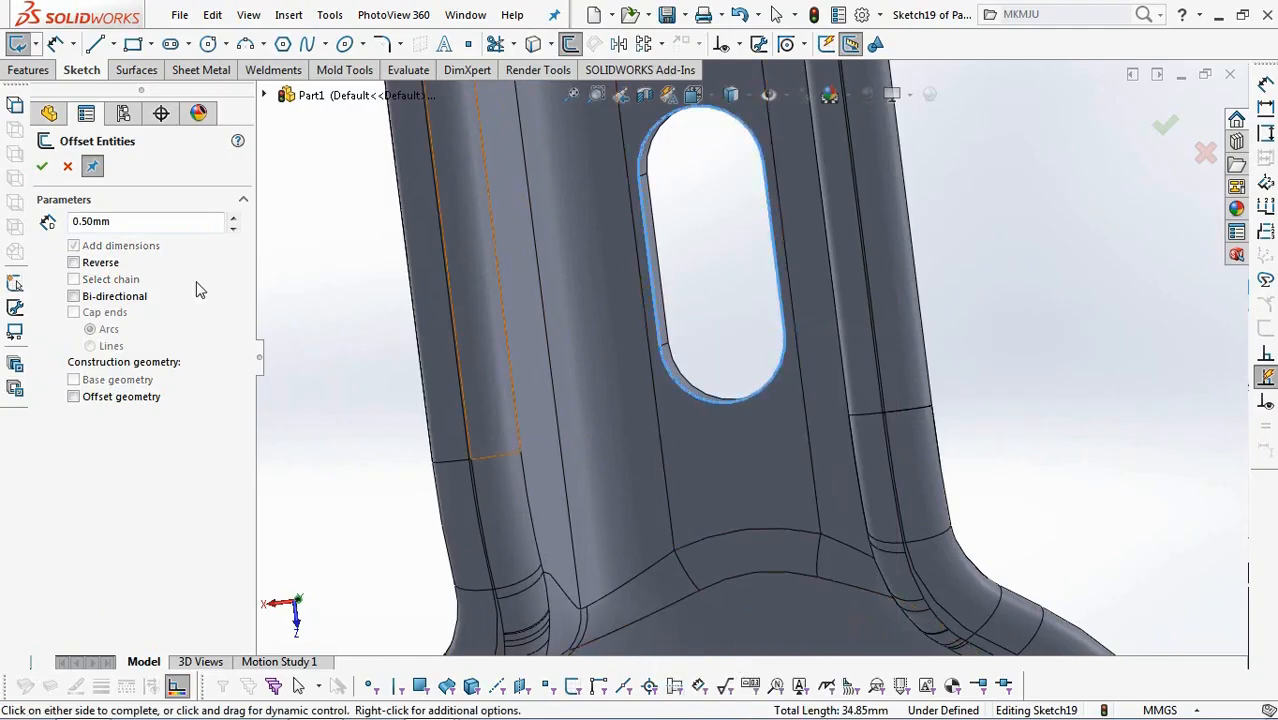
{"action": "left_click", "coordinate": [73, 263]}
{"action": "left_click", "coordinate": [41, 168]}
{"action": "left_click", "coordinate": [1165, 126]}
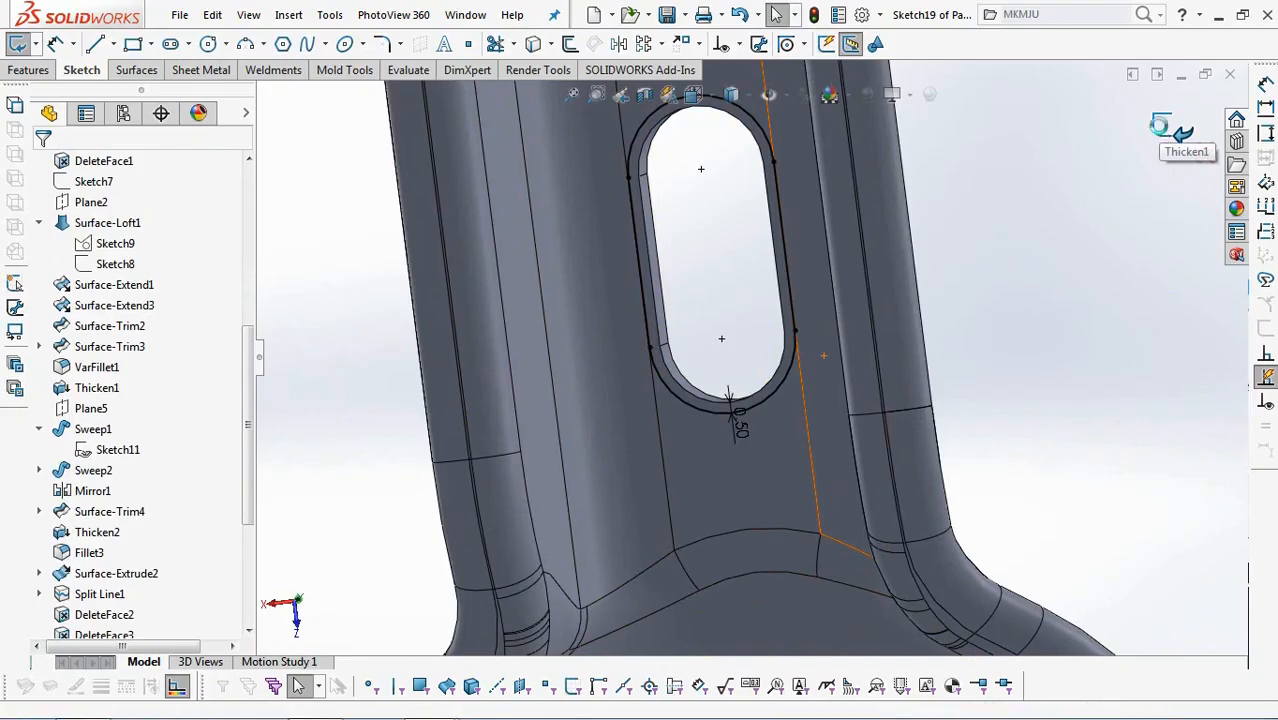
{"action": "left_click", "coordinate": [1166, 130]}
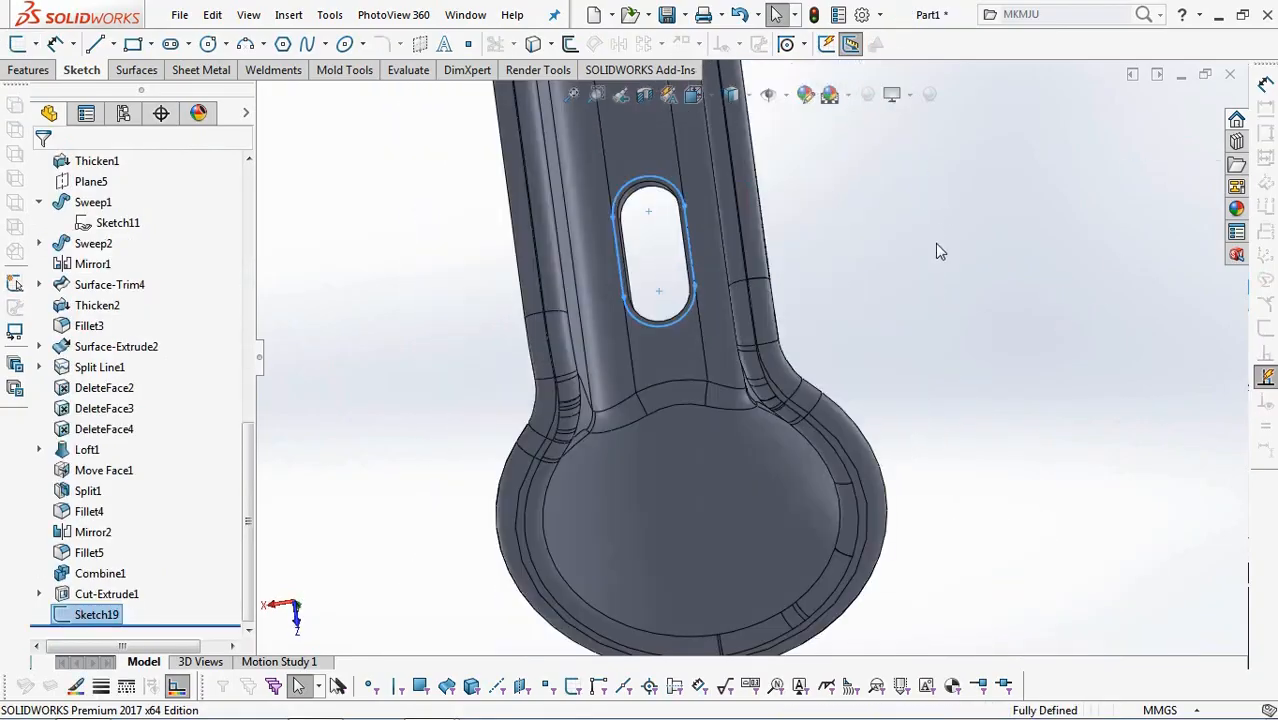
Sweep a 1 mm diameter circular profile along the offset outline around the slot.
{"action": "left_click", "coordinate": [24, 70]}
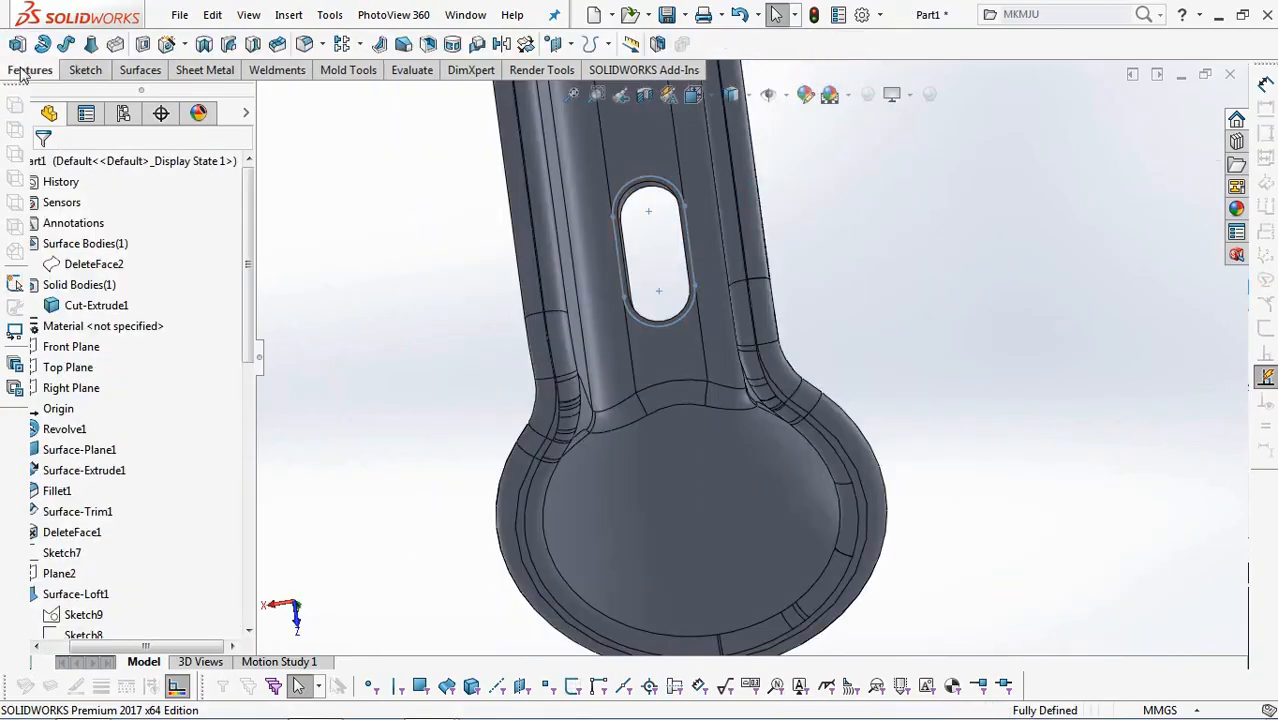
{"action": "left_click", "coordinate": [66, 43]}
{"action": "left_click", "coordinate": [70, 237]}
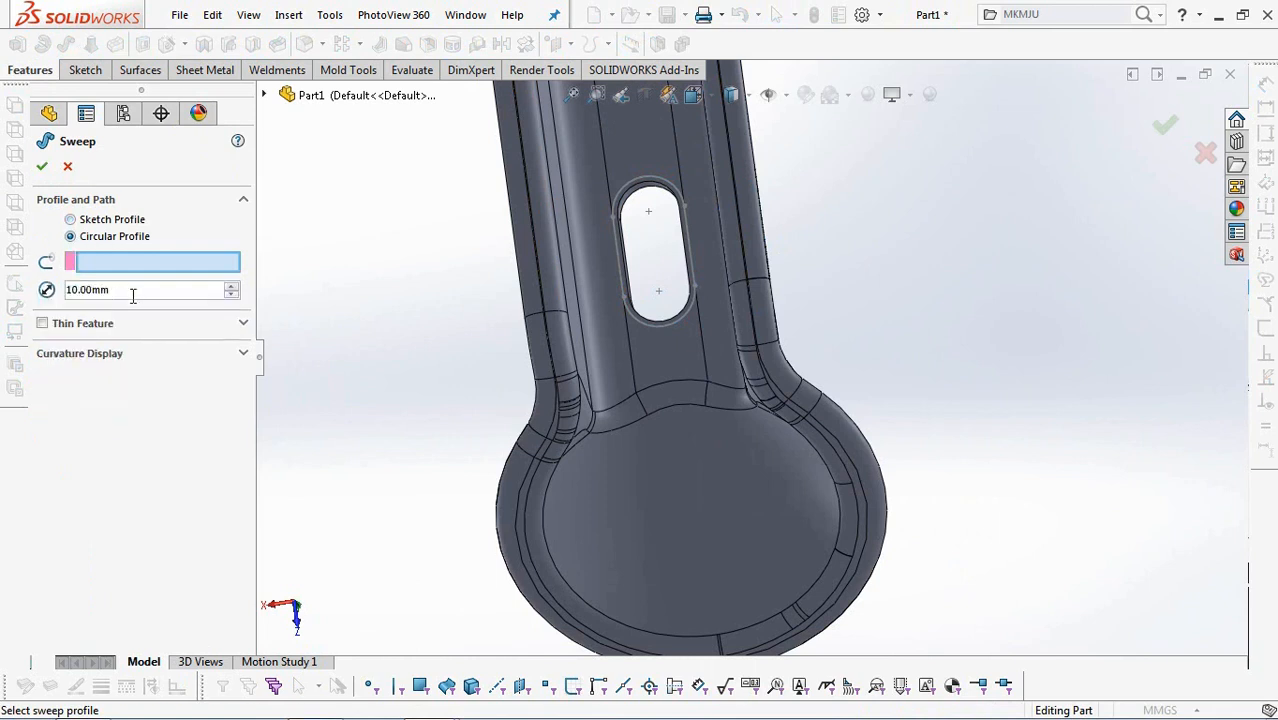
{"action": "type", "text": "1"}
{"action": "left_click", "coordinate": [172, 267]}
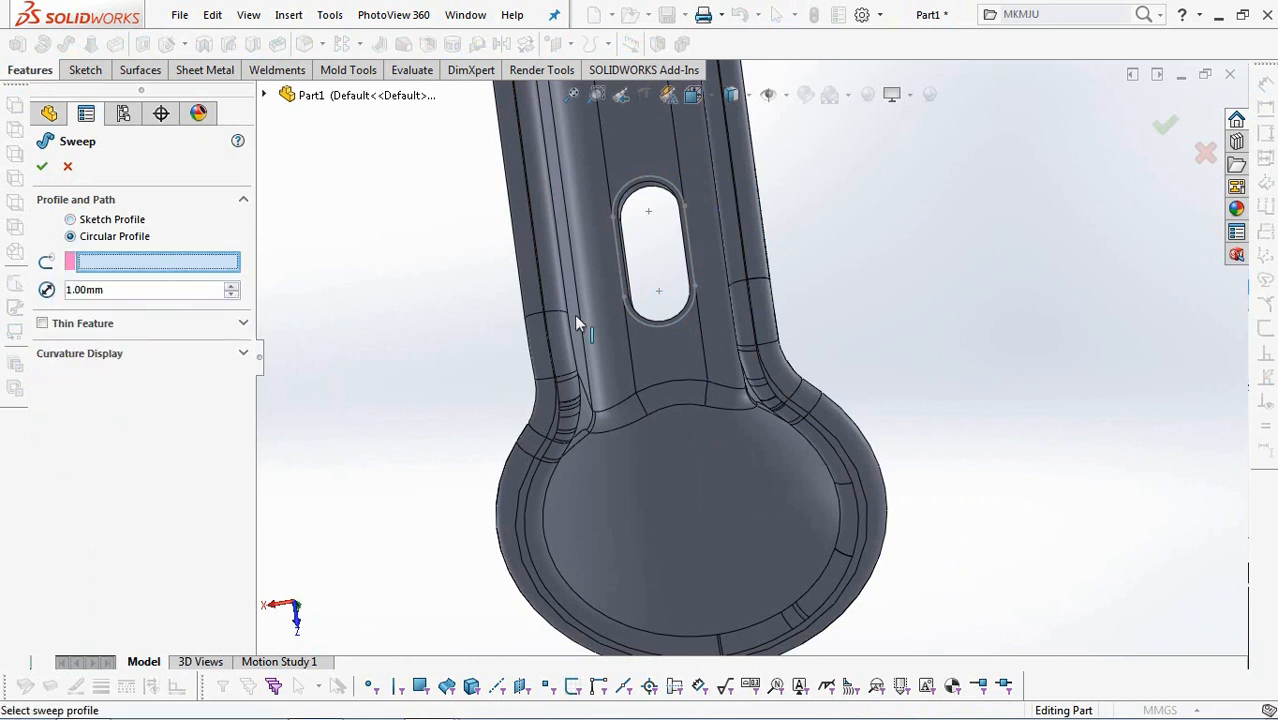
{"action": "left_click", "coordinate": [624, 293]}
{"action": "left_click", "coordinate": [223, 325]}
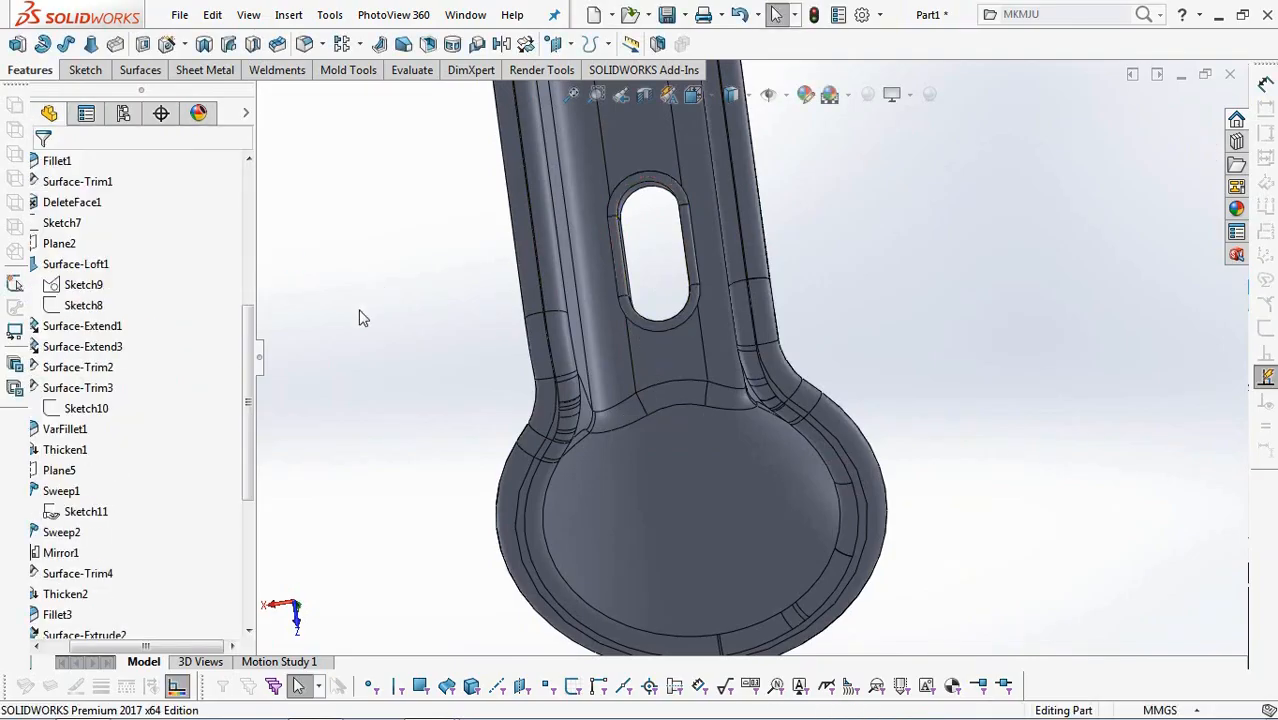
Start a new sketch on the Right Plane.
{"action": "scroll", "coordinate": [487, 372], "scroll_direction": "up", "scroll_amount": 7}
{"action": "middle_click_drag", "start_coordinate": [524, 428], "coordinate": [650, 368]}
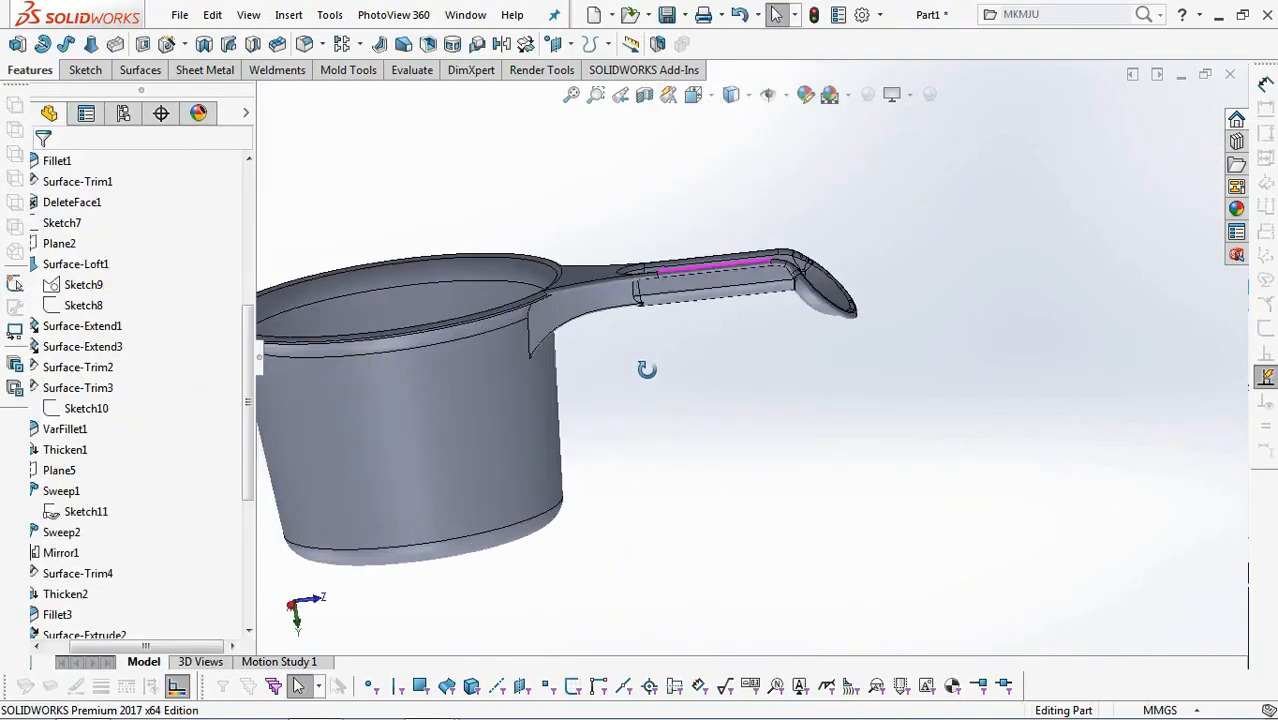
{"action": "scroll", "coordinate": [577, 330], "scroll_direction": "down", "scroll_amount": 3}
{"action": "scroll", "coordinate": [555, 330], "scroll_direction": "down", "scroll_amount": 4}
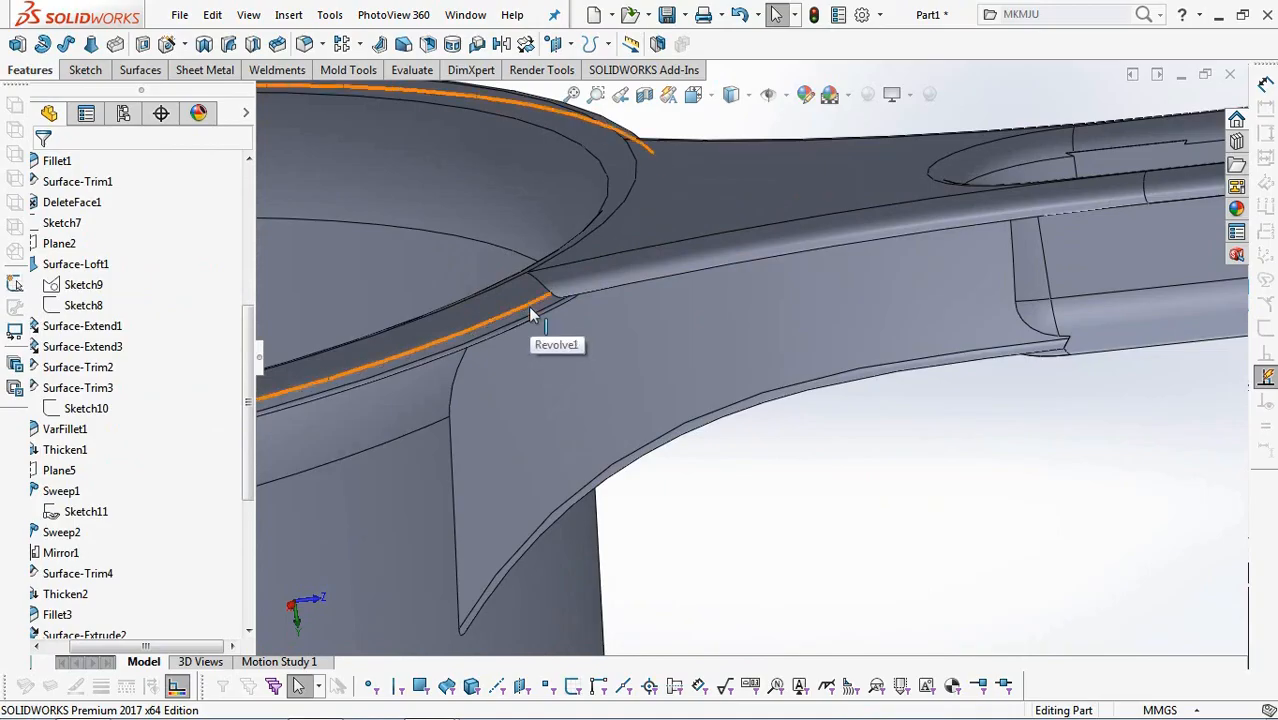
{"action": "scroll", "coordinate": [610, 360], "scroll_direction": "up", "scroll_amount": 8}
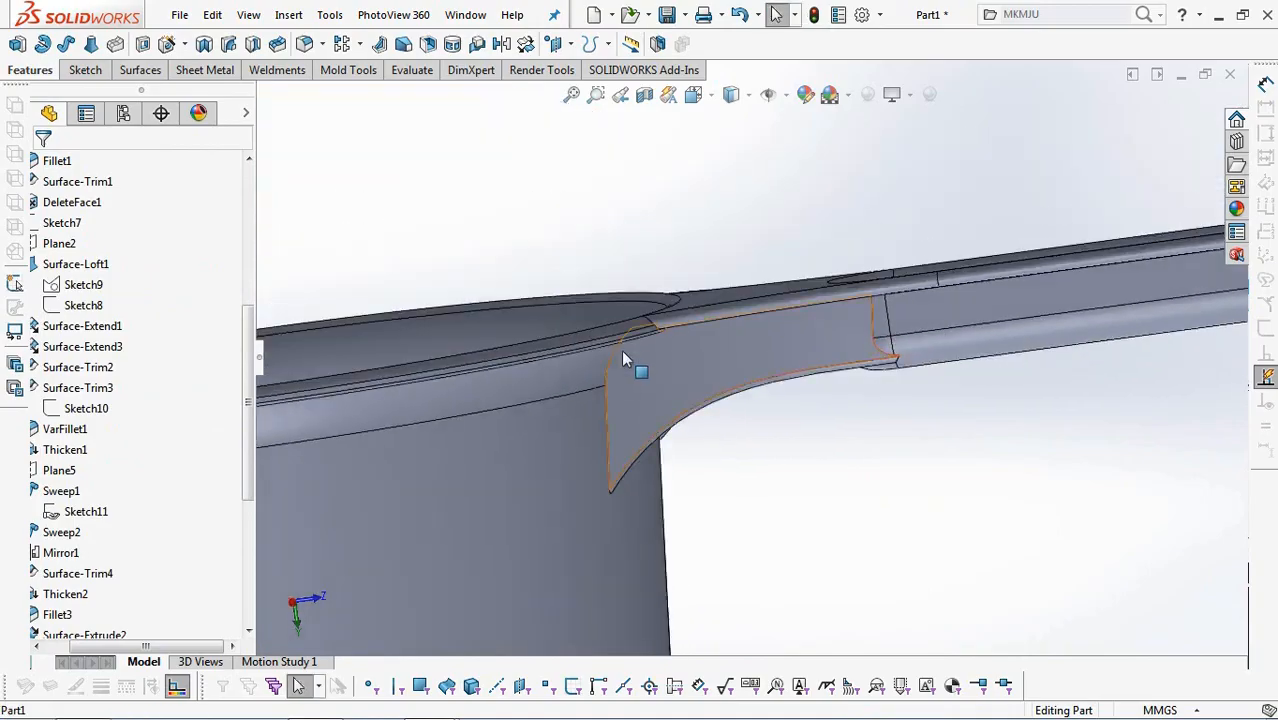
{"action": "left_click_drag", "start_coordinate": [172, 655], "coordinate": [146, 650]}
{"action": "left_click_drag", "start_coordinate": [248, 486], "coordinate": [253, 340]}
{"action": "left_click", "coordinate": [88, 389]}
{"action": "left_click", "coordinate": [100, 364]}
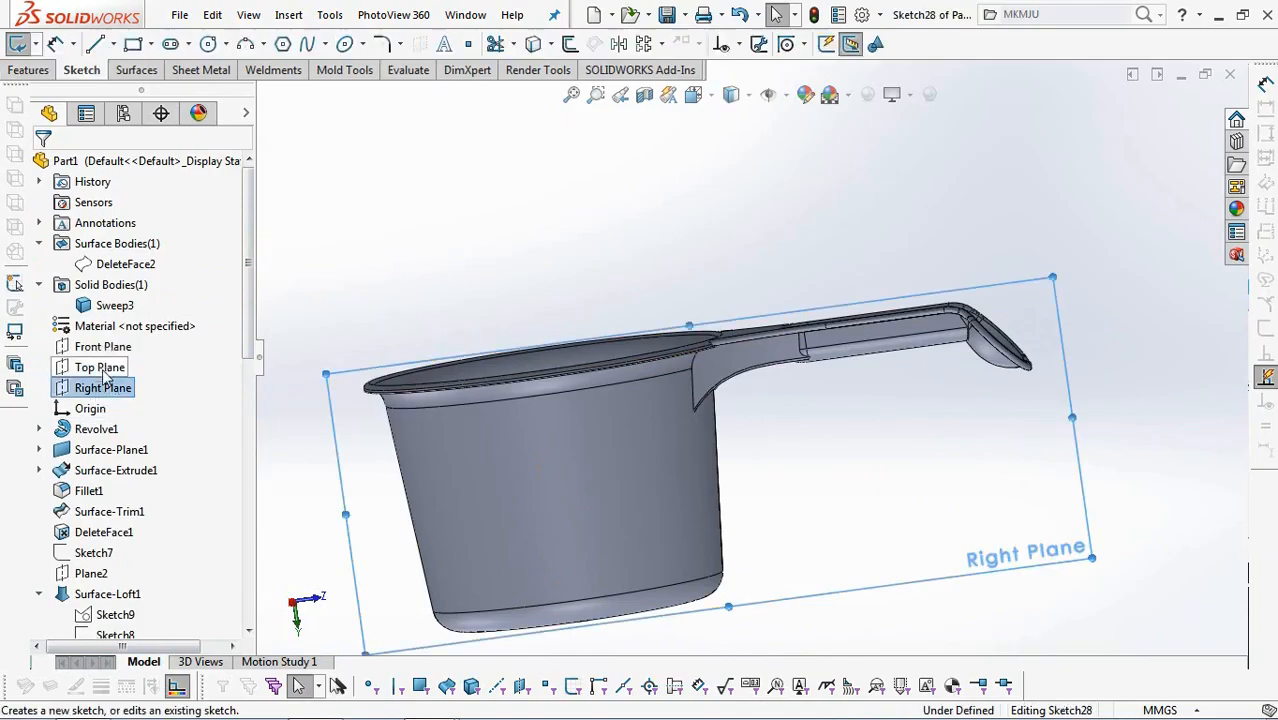
{"action": "left_click", "coordinate": [721, 176]}
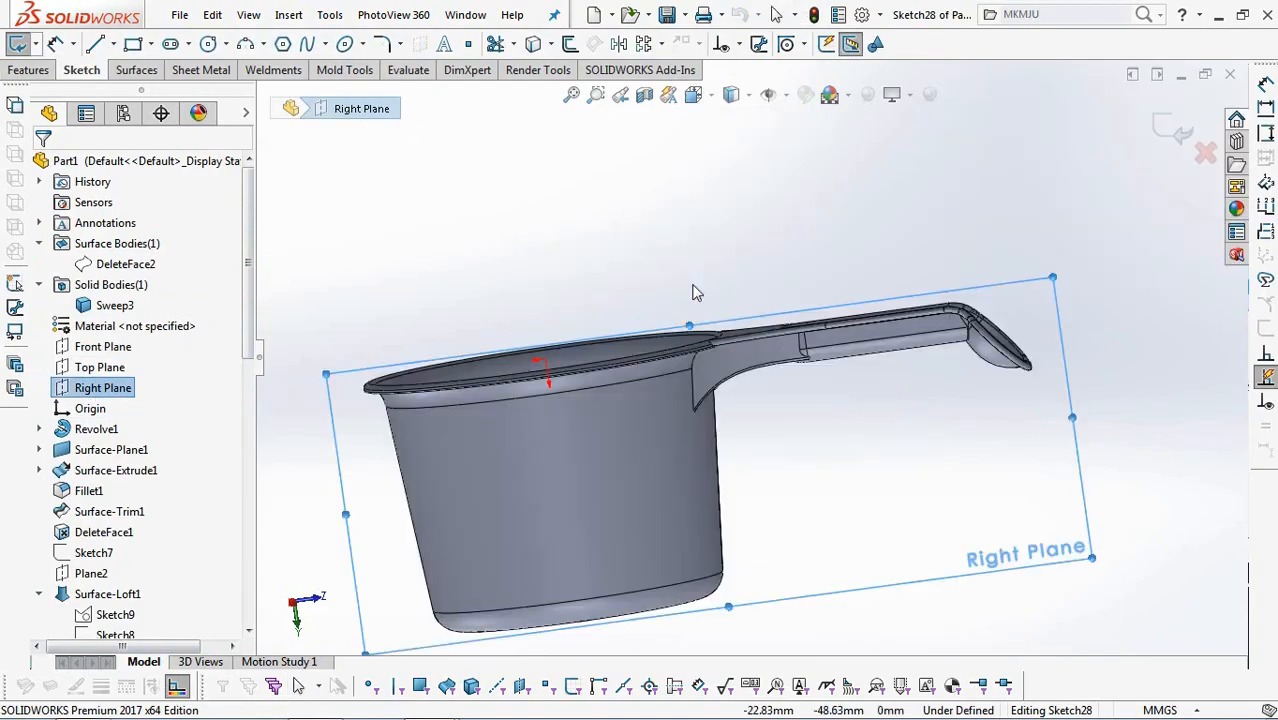
Sketch a horizontal line along the side of the handle, ending just beyond the bend at its tip.
{"action": "left_click", "coordinate": [95, 44]}
{"action": "scroll", "coordinate": [580, 350], "scroll_direction": "down", "scroll_amount": 2}
{"action": "left_click", "coordinate": [572, 342]}
{"action": "scroll", "coordinate": [700, 360], "scroll_direction": "up", "scroll_amount": 4}
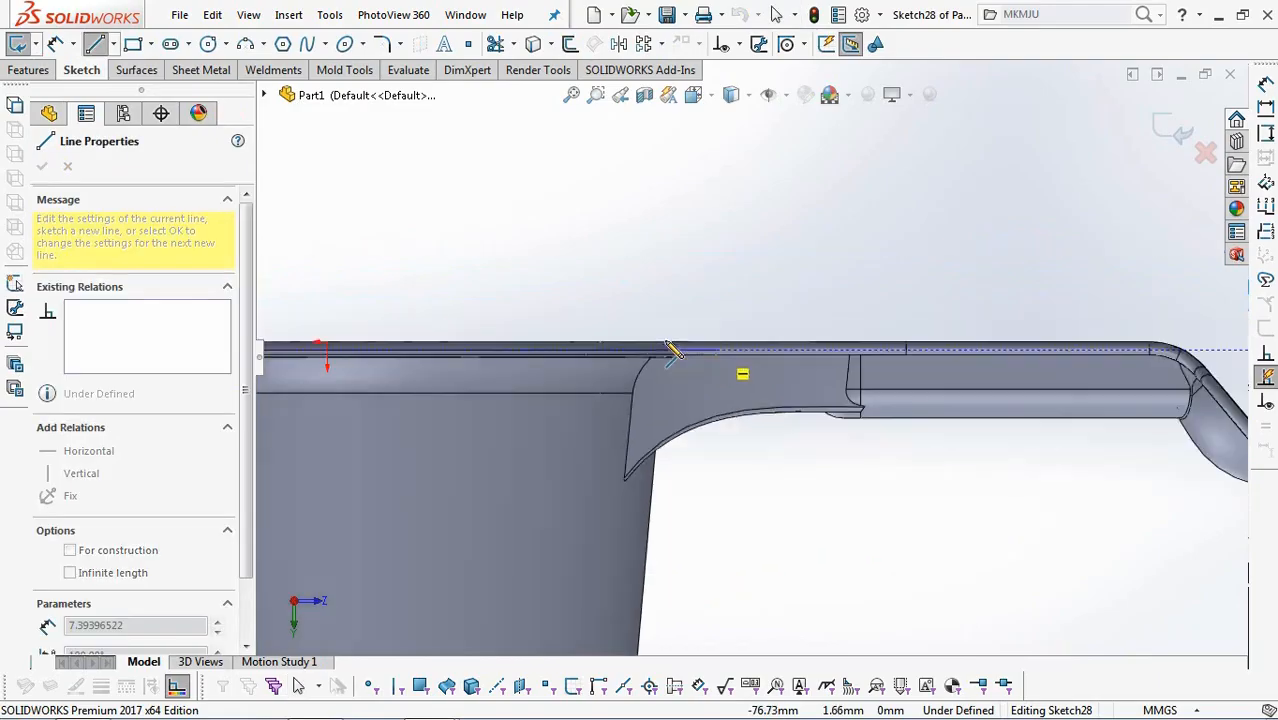
{"action": "scroll", "coordinate": [955, 390], "scroll_direction": "down", "scroll_amount": 2}
{"action": "left_click", "coordinate": [1036, 303]}
{"action": "right_click", "coordinate": [1033, 306]}
{"action": "left_click", "coordinate": [1040, 308]}
Convert the rounded end edge of the handle's sloped lip into sketch geometry.
{"action": "scroll", "coordinate": [1176, 497], "scroll_direction": "down", "scroll_amount": 1}
{"action": "scroll", "coordinate": [1165, 495], "scroll_direction": "down", "scroll_amount": 1}
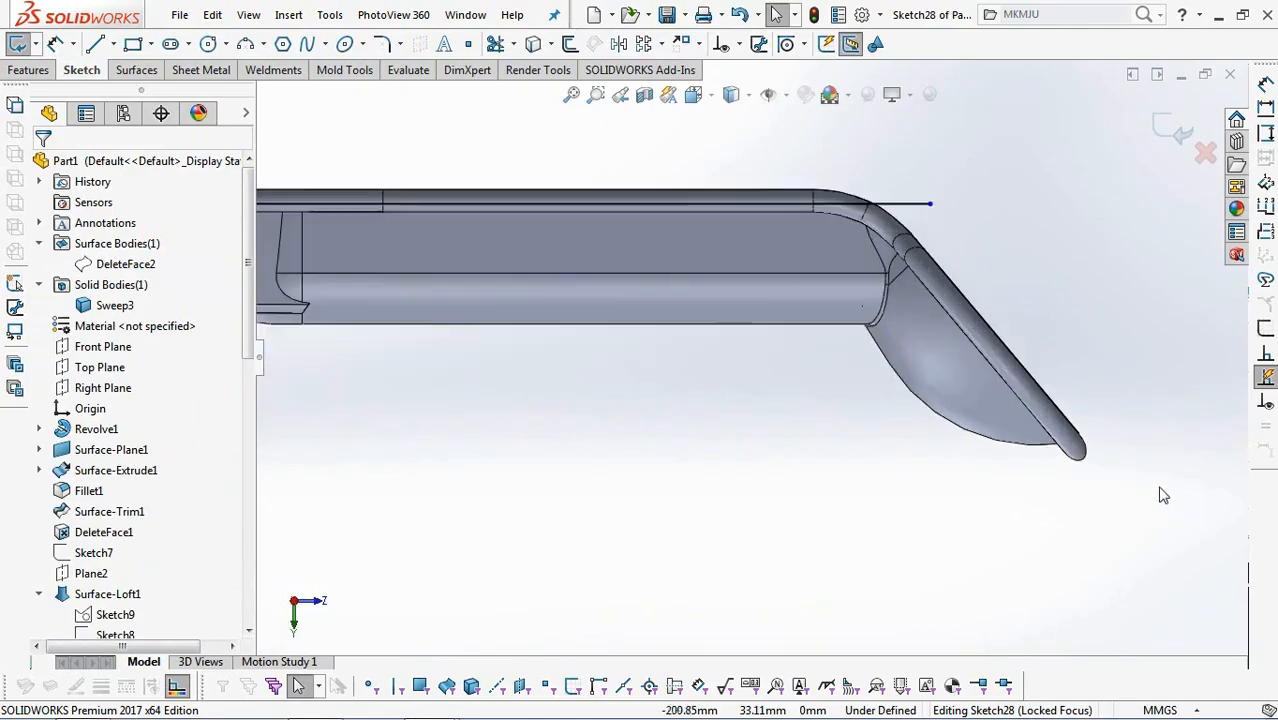
{"action": "scroll", "coordinate": [1160, 495], "scroll_direction": "down", "scroll_amount": 2}
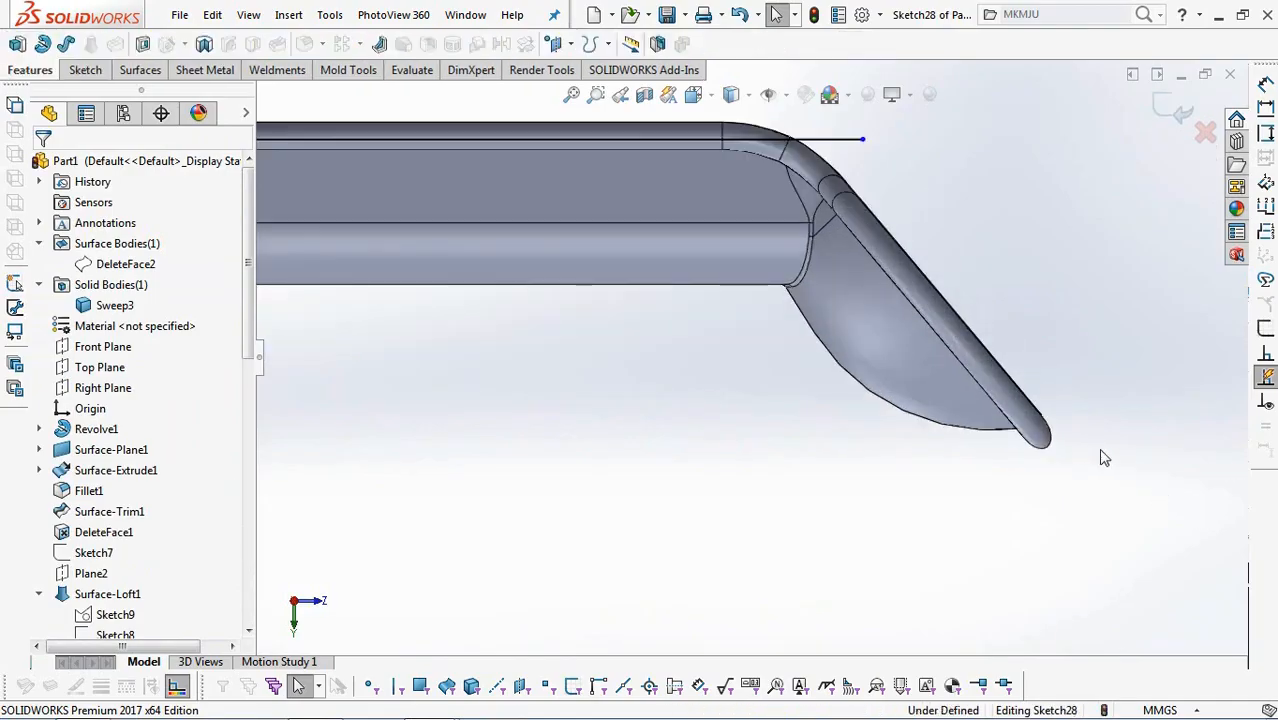
{"action": "scroll", "coordinate": [1120, 463], "scroll_direction": "down", "scroll_amount": 3}
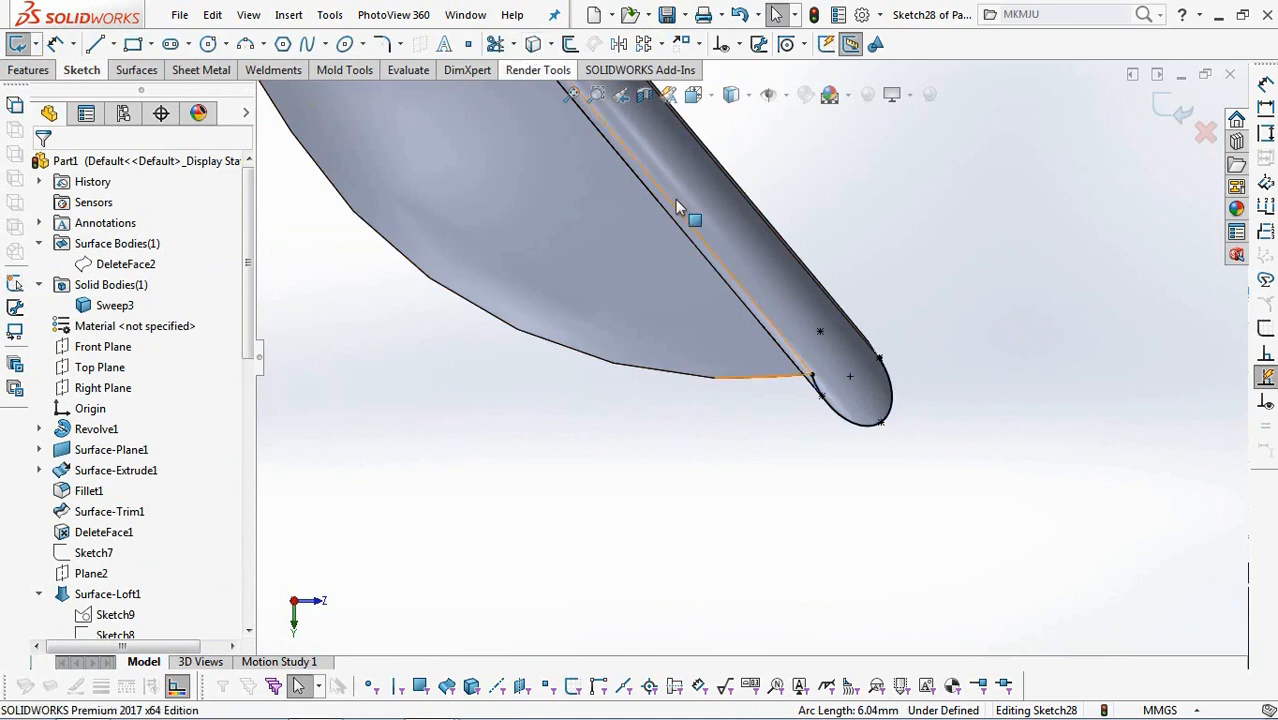
{"action": "left_click", "coordinate": [886, 375]}
{"action": "left_click", "coordinate": [1084, 317]}
Sketch a vertical centerline about 11.5 mm long just outside the rounded end of the handle's lip.
{"action": "left_click", "coordinate": [108, 44]}
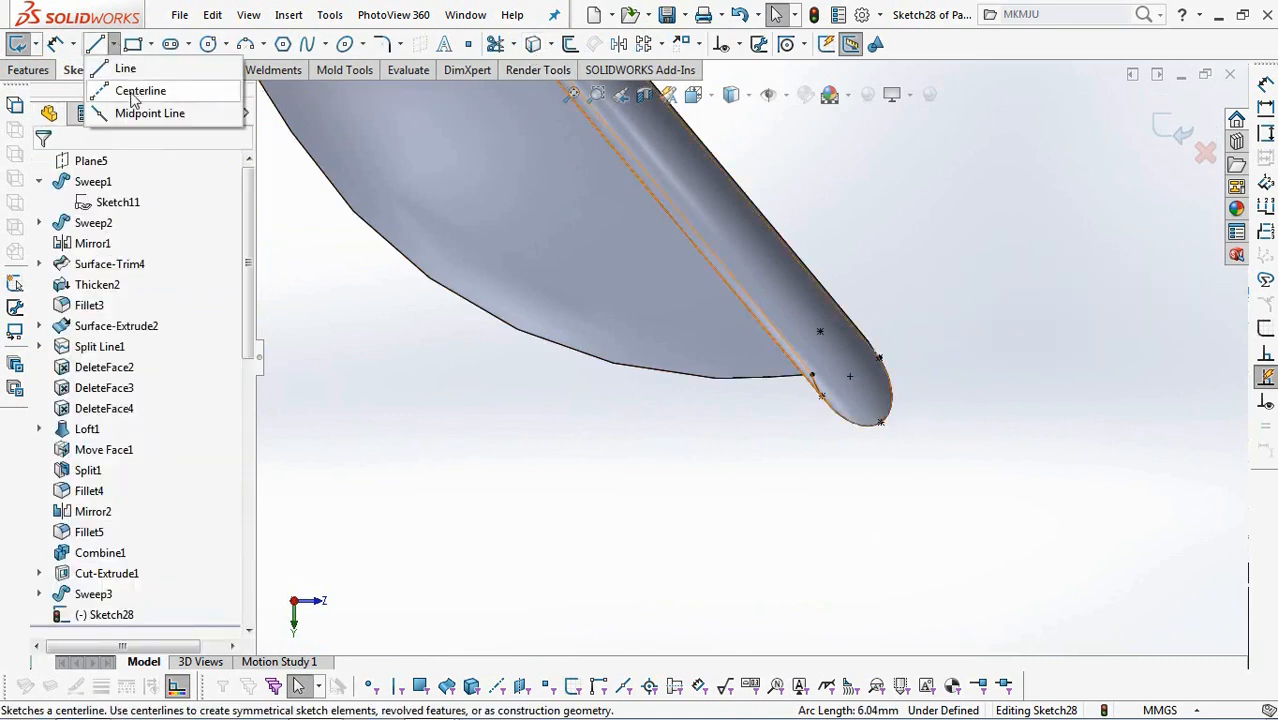
{"action": "left_click", "coordinate": [125, 91]}
{"action": "left_click", "coordinate": [899, 308]}
{"action": "left_click", "coordinate": [899, 457]}
{"action": "right_click", "coordinate": [899, 457]}
{"action": "left_click", "coordinate": [937, 442]}
Make the vertical centerline tangent to the converted ellipse at the handle's tip.
{"action": "left_click", "coordinate": [739, 45]}
{"action": "left_click", "coordinate": [774, 91]}
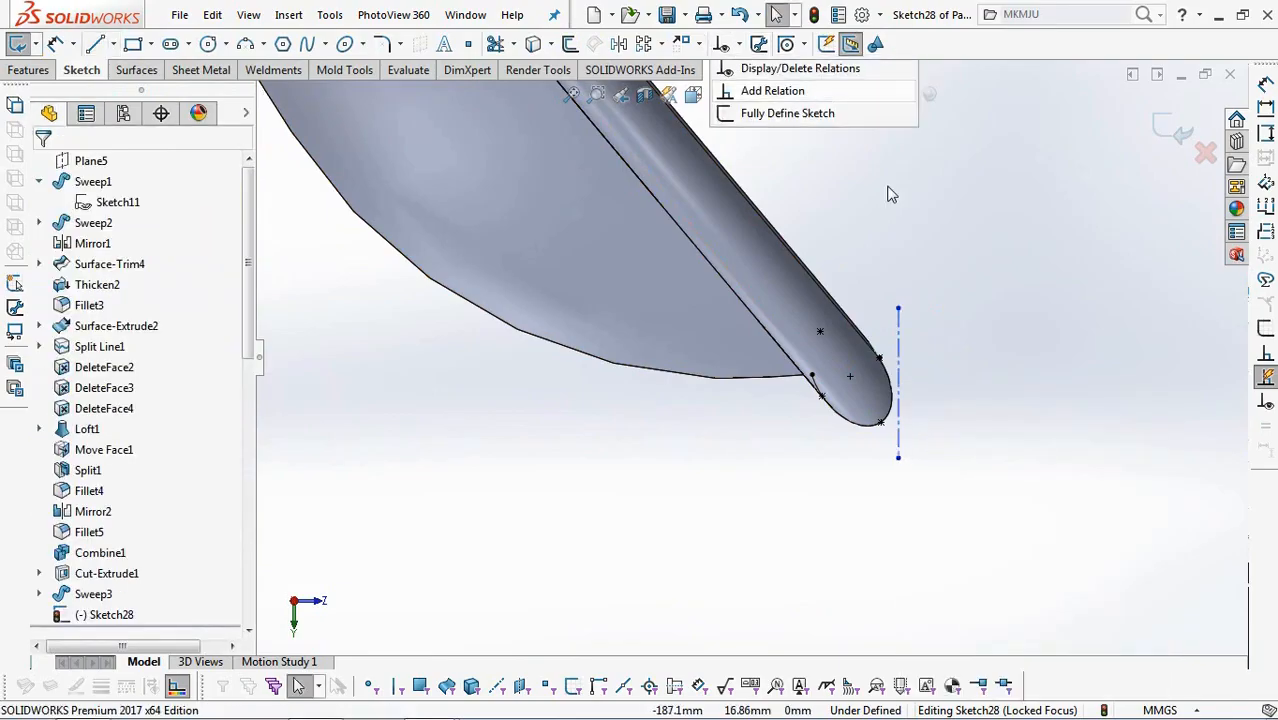
{"action": "left_click", "coordinate": [899, 345]}
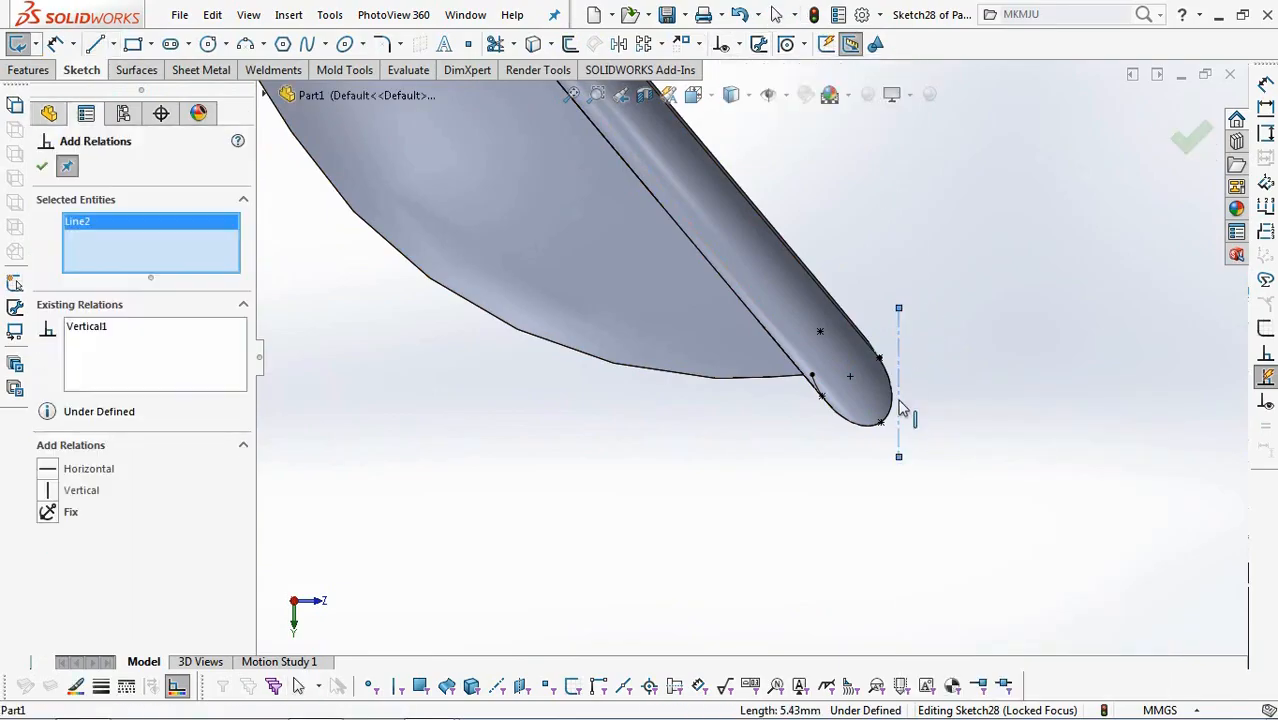
{"action": "left_click", "coordinate": [41, 170]}
Trim away the part of the vertical centerline below its tangent point with the tip ellipse, using Trim to closest.
{"action": "left_click", "coordinate": [495, 45]}
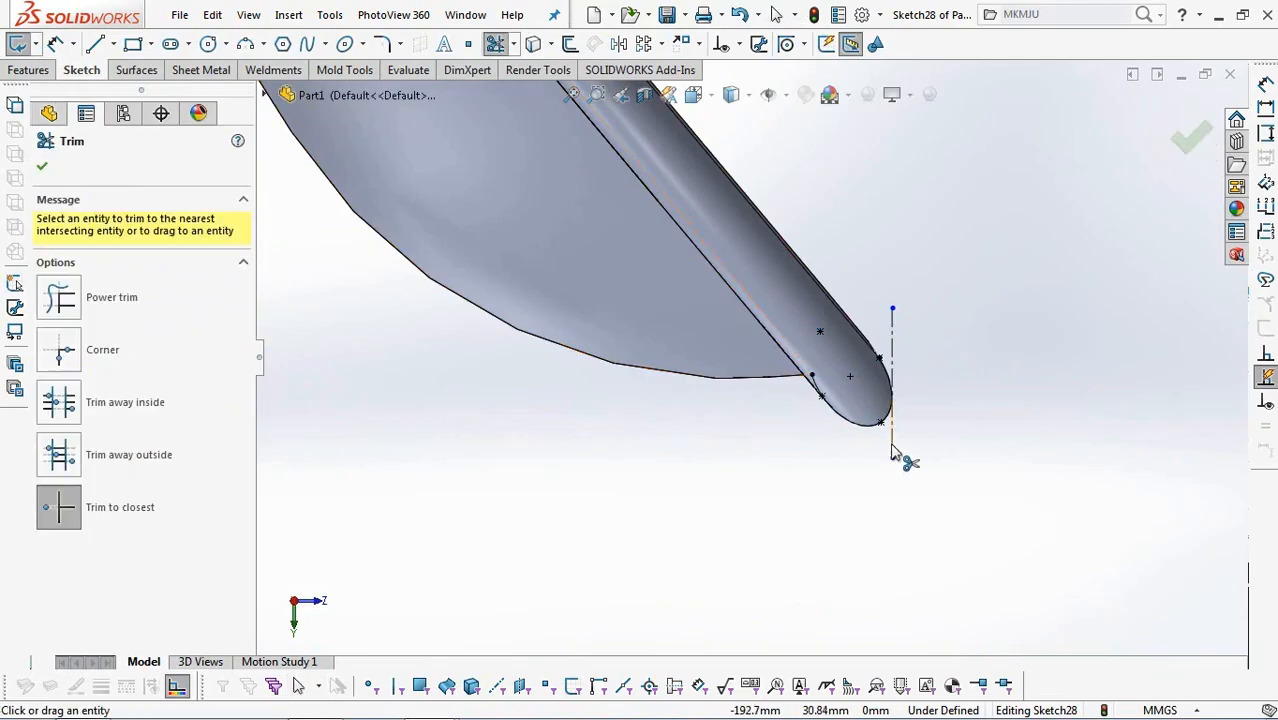
{"action": "scroll", "coordinate": [907, 490], "scroll_direction": "up", "scroll_amount": 7}
{"action": "left_click", "coordinate": [41, 168]}
Sketch a sloped line about 43 mm long from the centerline's lower end along the lip to just above the handle's bend.
{"action": "left_click", "coordinate": [95, 44]}
{"action": "scroll", "coordinate": [795, 395], "scroll_direction": "down", "scroll_amount": 3}
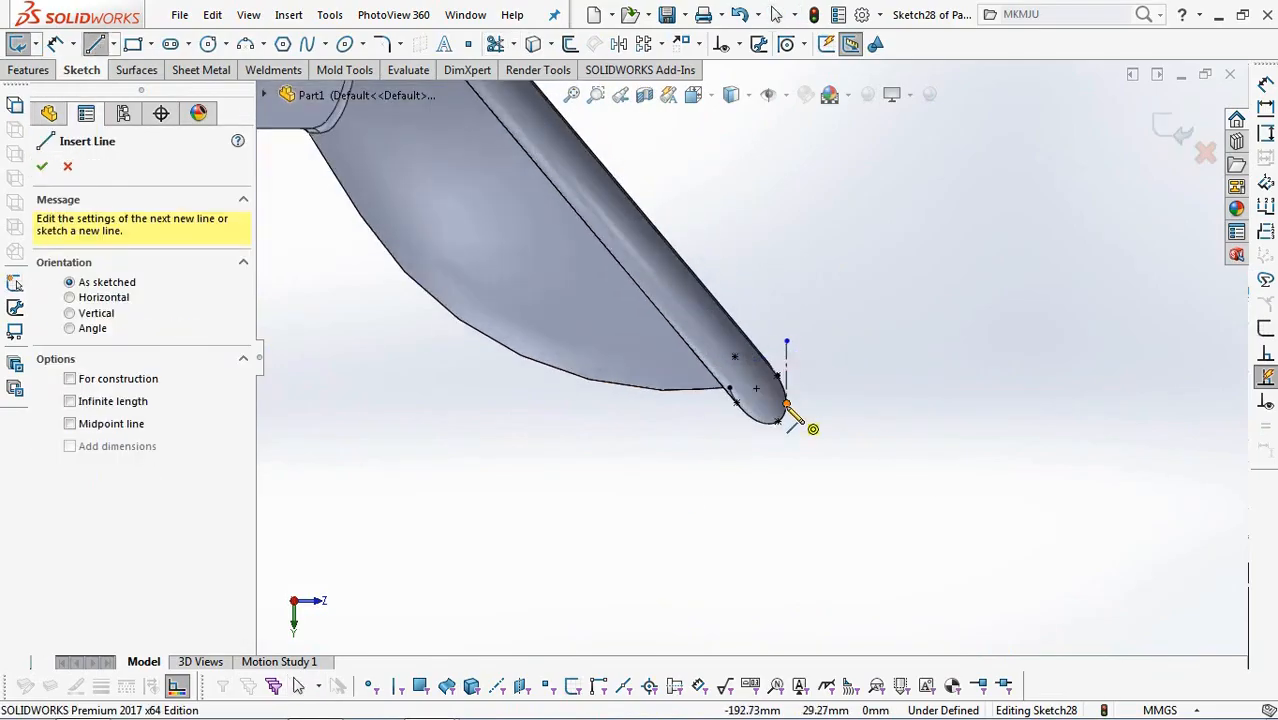
{"action": "scroll", "coordinate": [788, 410], "scroll_direction": "up", "scroll_amount": 3}
{"action": "left_click", "coordinate": [757, 362]}
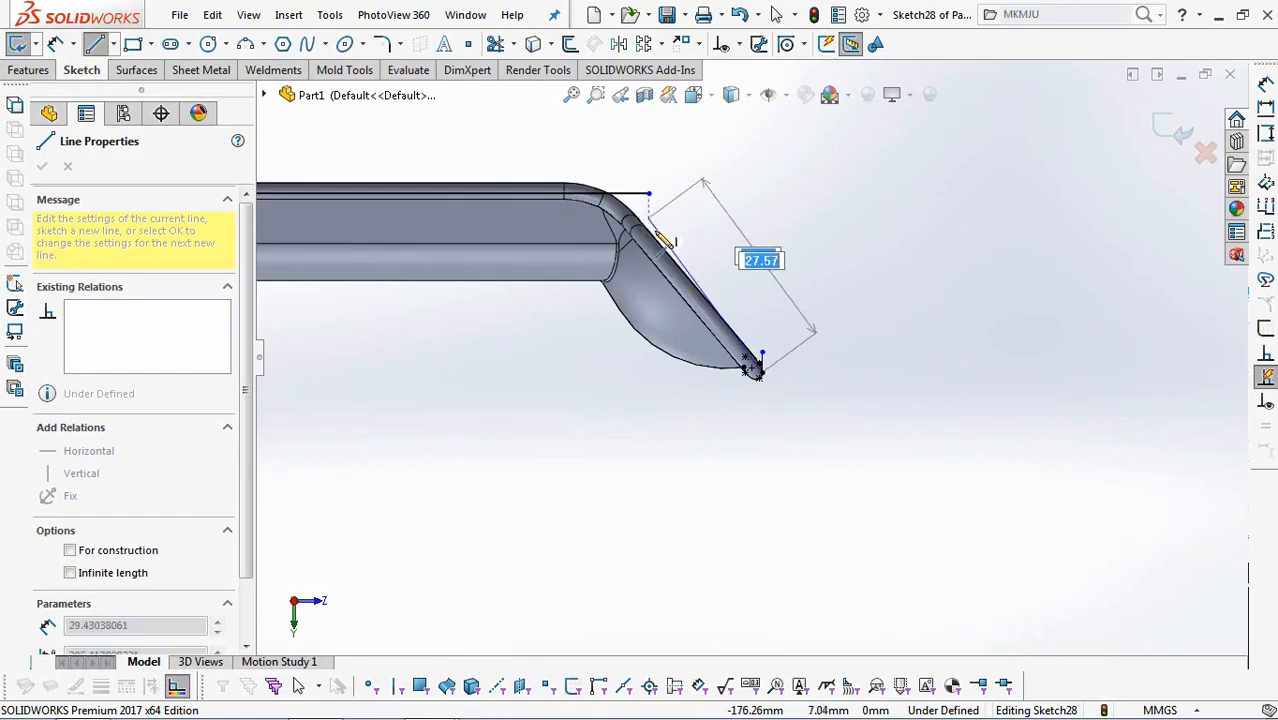
{"action": "left_click", "coordinate": [592, 178]}
Make the sloped sketch line parallel to the straight outer edge of the handle's lip.
{"action": "left_click", "coordinate": [739, 44]}
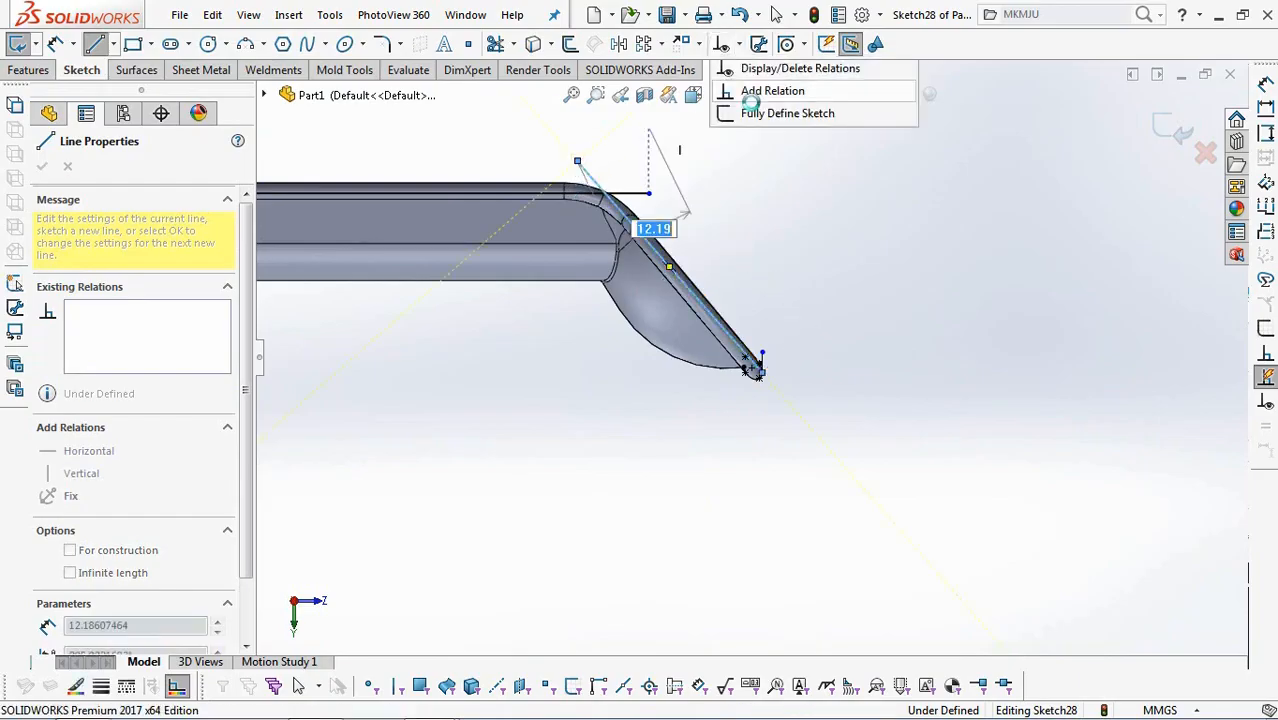
{"action": "left_click", "coordinate": [772, 88]}
{"action": "scroll", "coordinate": [728, 265], "scroll_direction": "down", "scroll_amount": 5}
{"action": "left_click", "coordinate": [693, 421]}
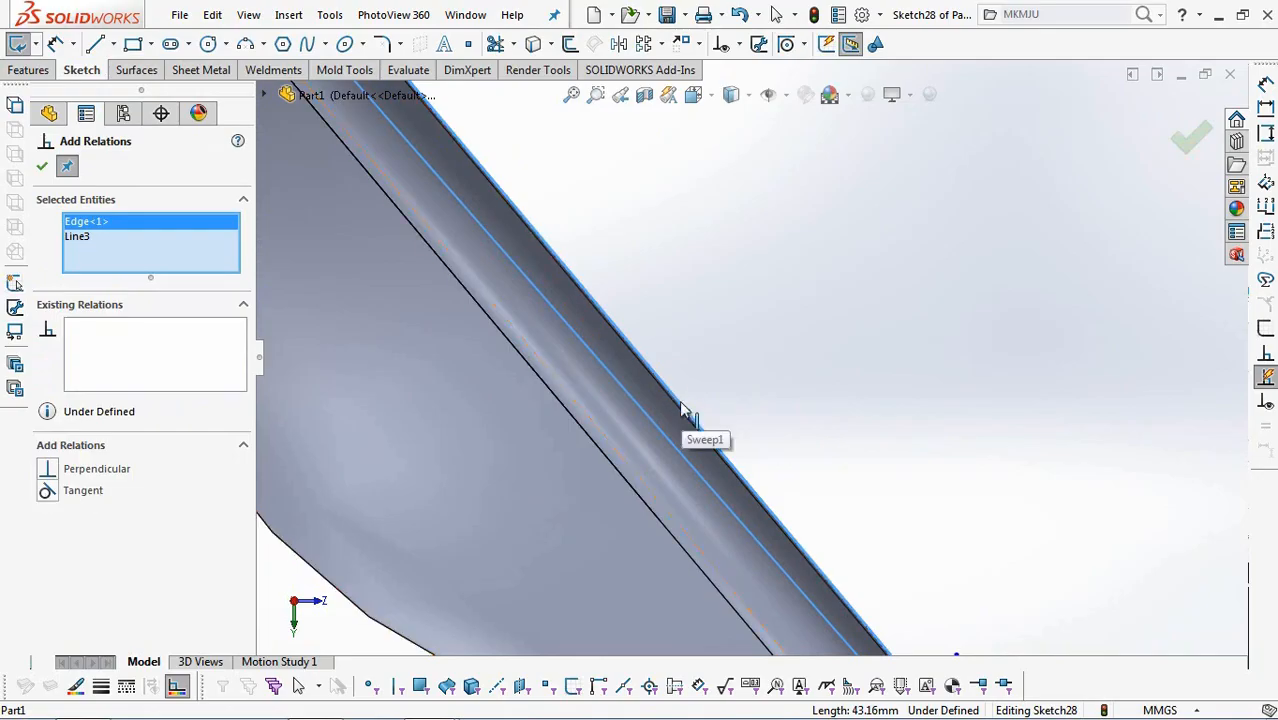
{"action": "right_click", "coordinate": [86, 228]}
{"action": "left_click", "coordinate": [152, 256]}
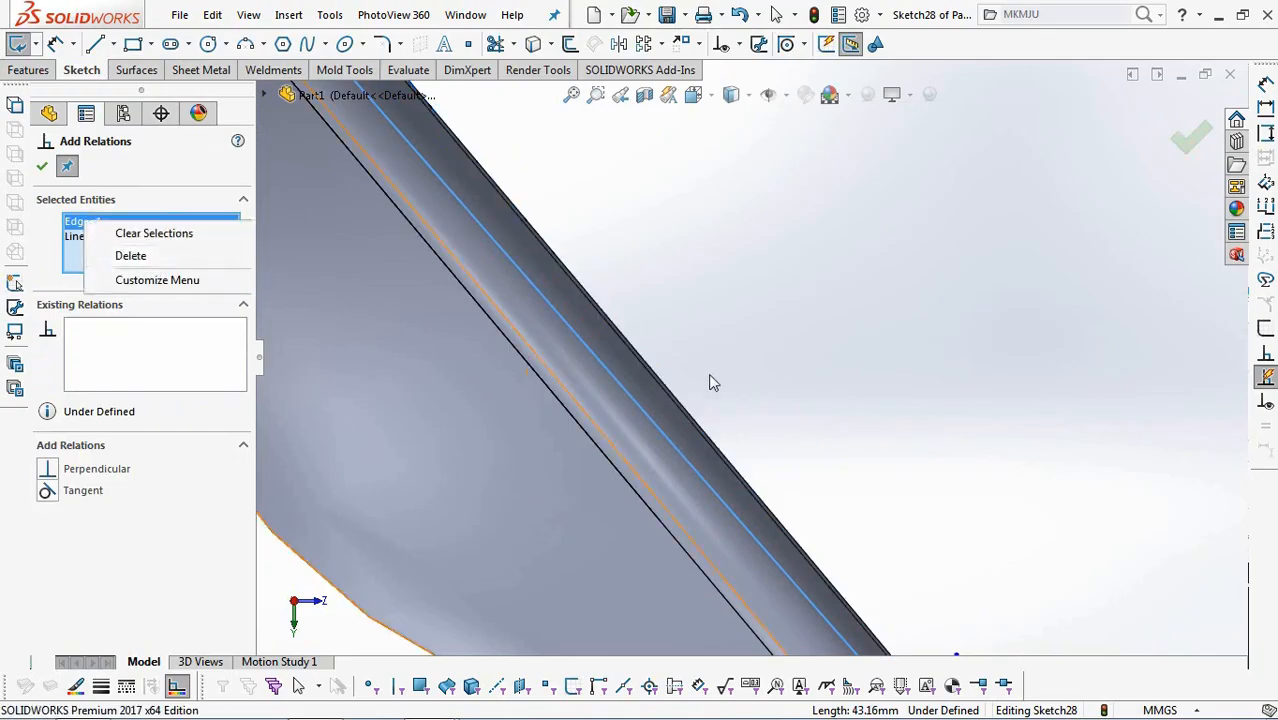
{"action": "left_click", "coordinate": [683, 420]}
{"action": "scroll", "coordinate": [683, 420], "scroll_direction": "up", "scroll_amount": 3}
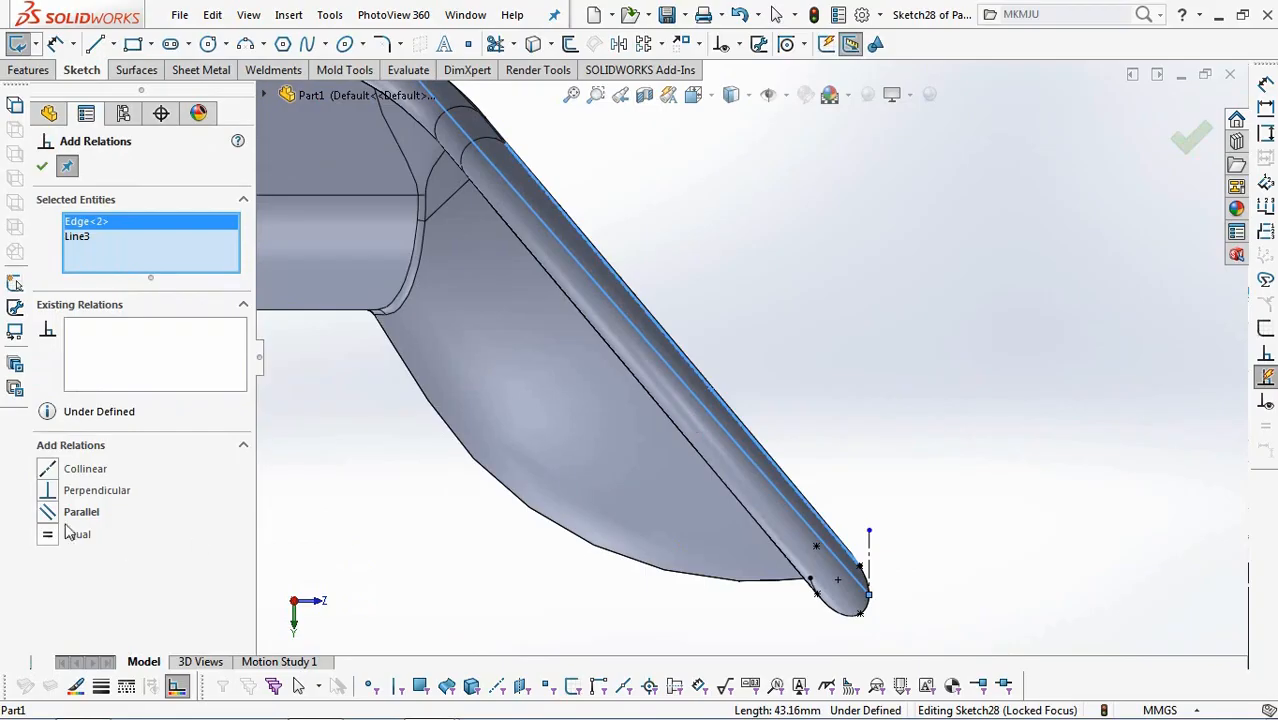
{"action": "scroll", "coordinate": [483, 586], "scroll_direction": "up", "scroll_amount": 3}
{"action": "left_click", "coordinate": [42, 169]}
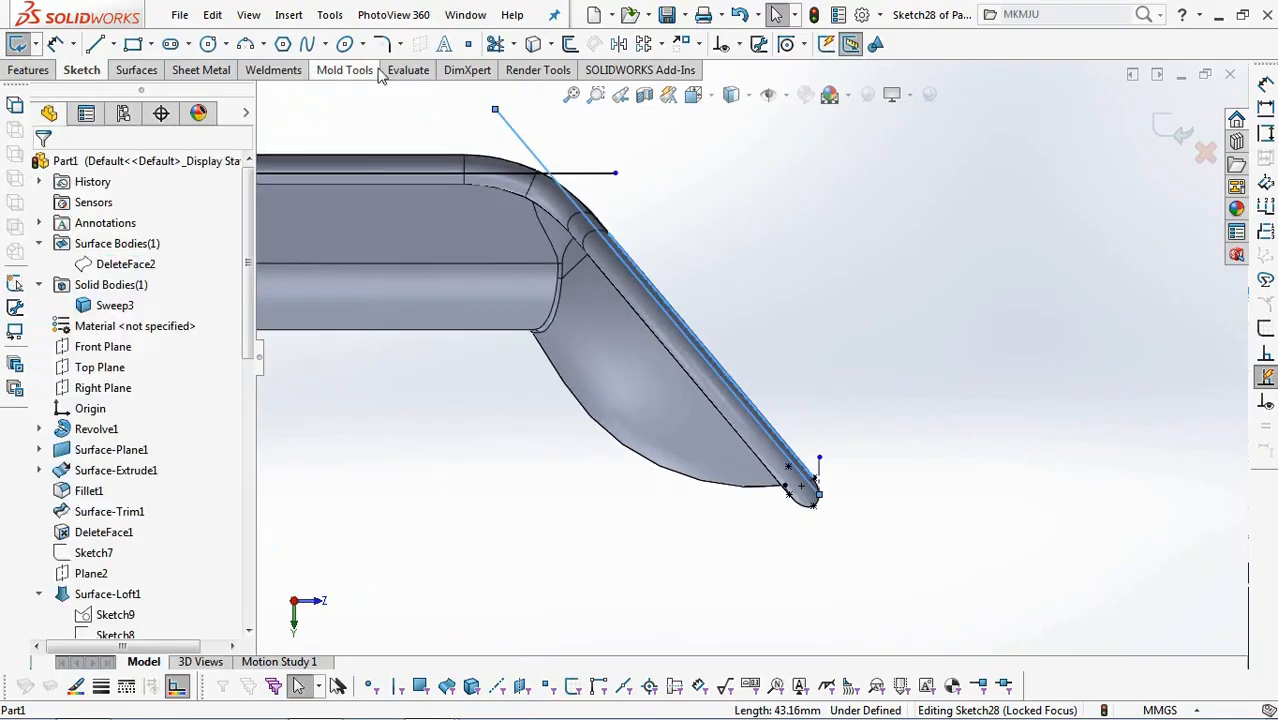
Round the corner between the horizontal sketch line and the sloped line with a 15 mm sketch fillet.
{"action": "left_click", "coordinate": [385, 45]}
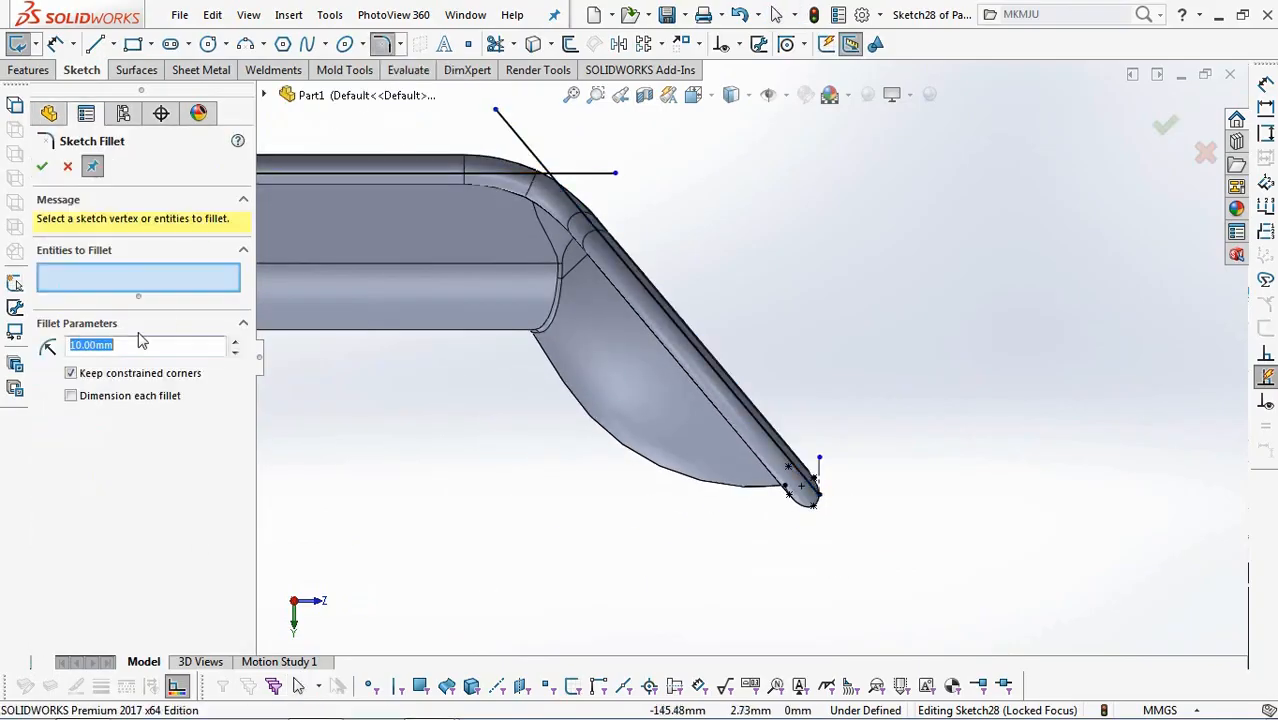
{"action": "left_click", "coordinate": [441, 175]}
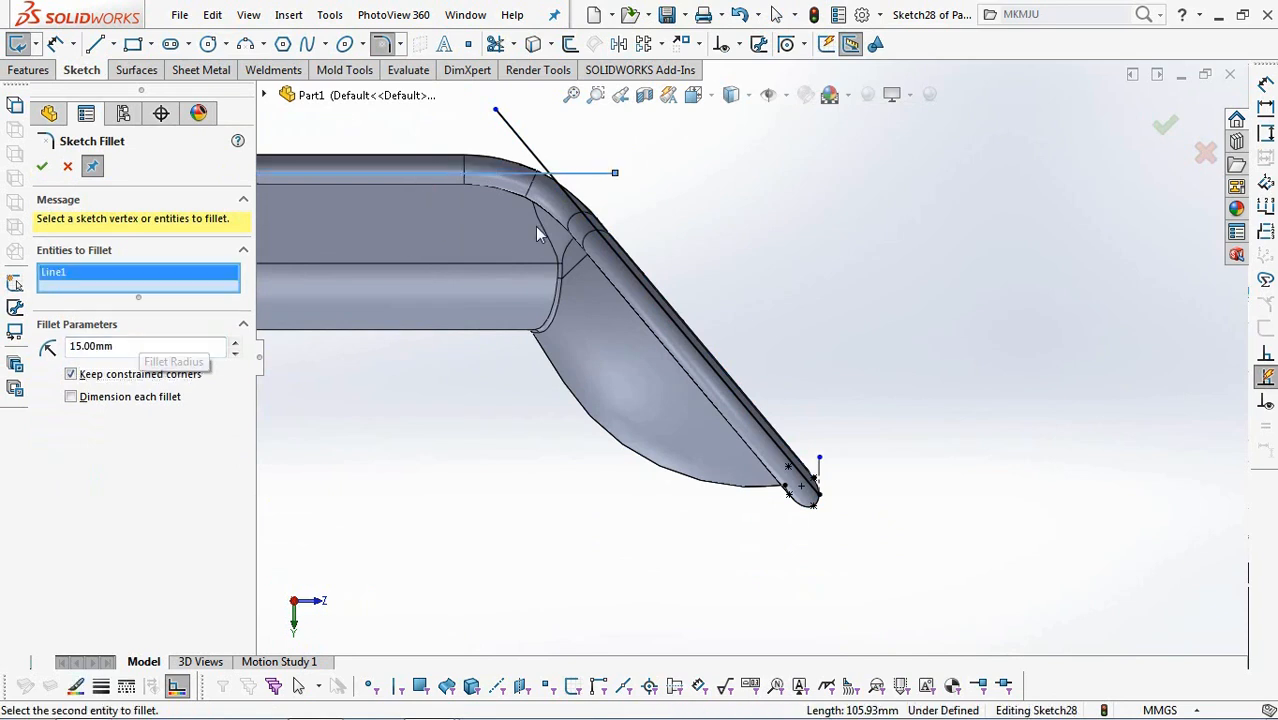
{"action": "left_click", "coordinate": [603, 241]}
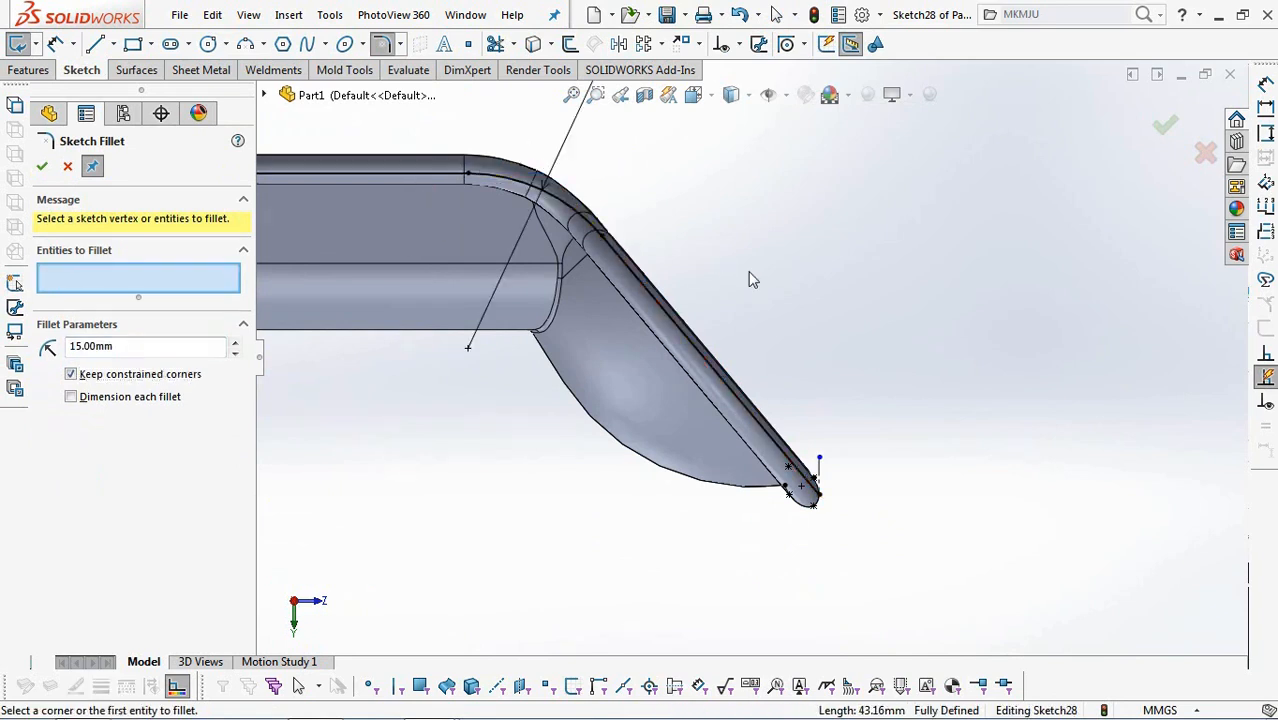
{"action": "left_click", "coordinate": [67, 168]}
Extend the sloped profile with a collinear line about 2.1 mm long past the handle's tip, and exit the sketch.
{"action": "key", "text": "l"}
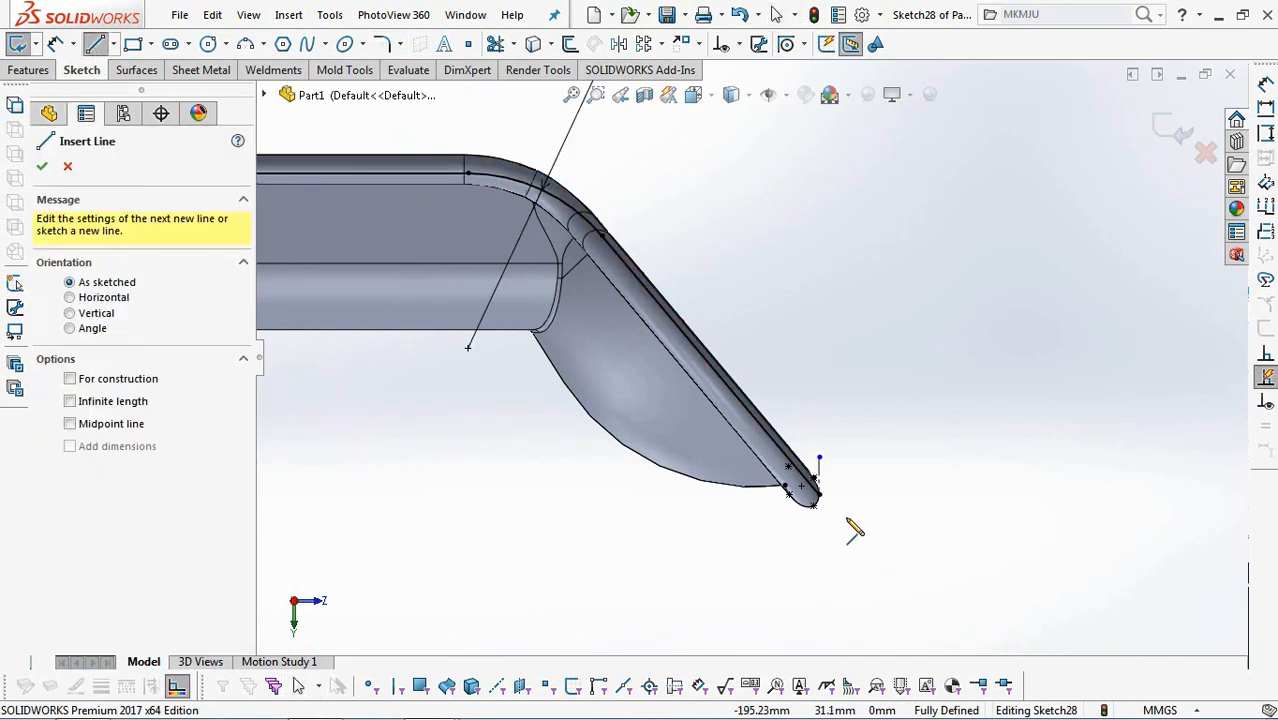
{"action": "scroll", "coordinate": [820, 495], "scroll_direction": "down", "scroll_amount": 5}
{"action": "left_click", "coordinate": [778, 411]}
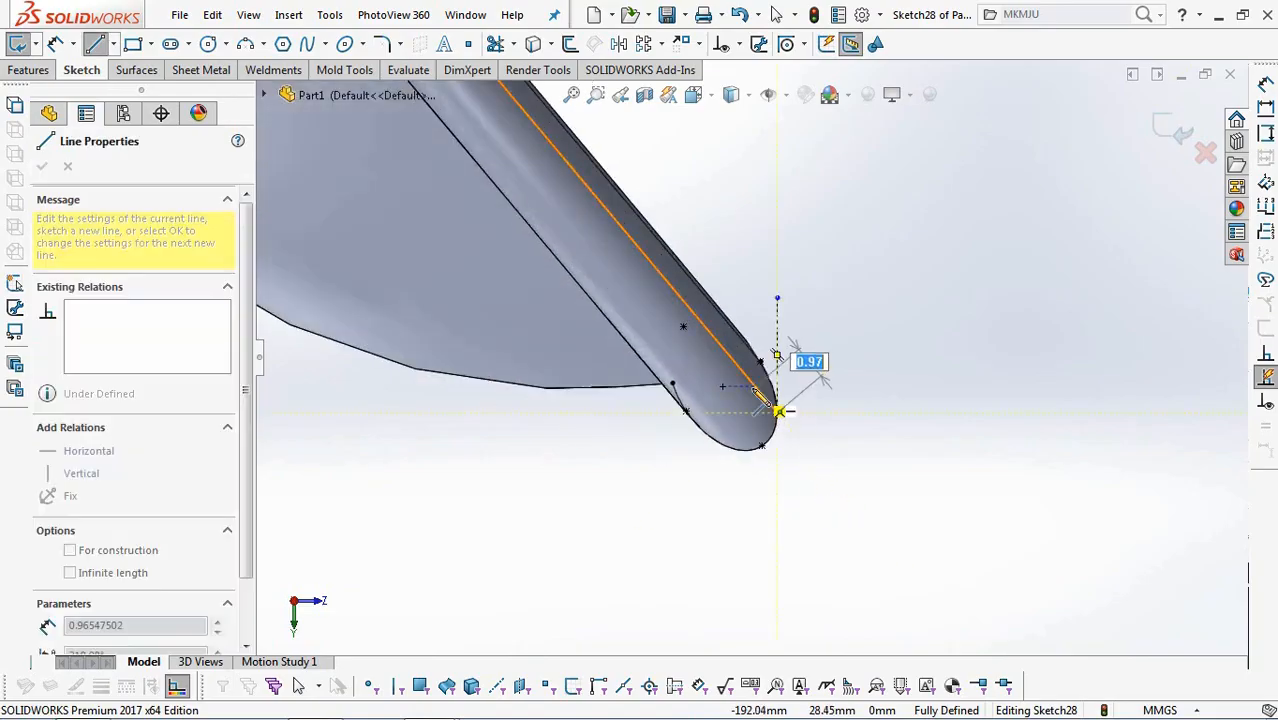
{"action": "left_click", "coordinate": [826, 472]}
{"action": "right_click", "coordinate": [826, 473]}
{"action": "left_click", "coordinate": [848, 484]}
{"action": "scroll", "coordinate": [860, 475], "scroll_direction": "up", "scroll_amount": 3}
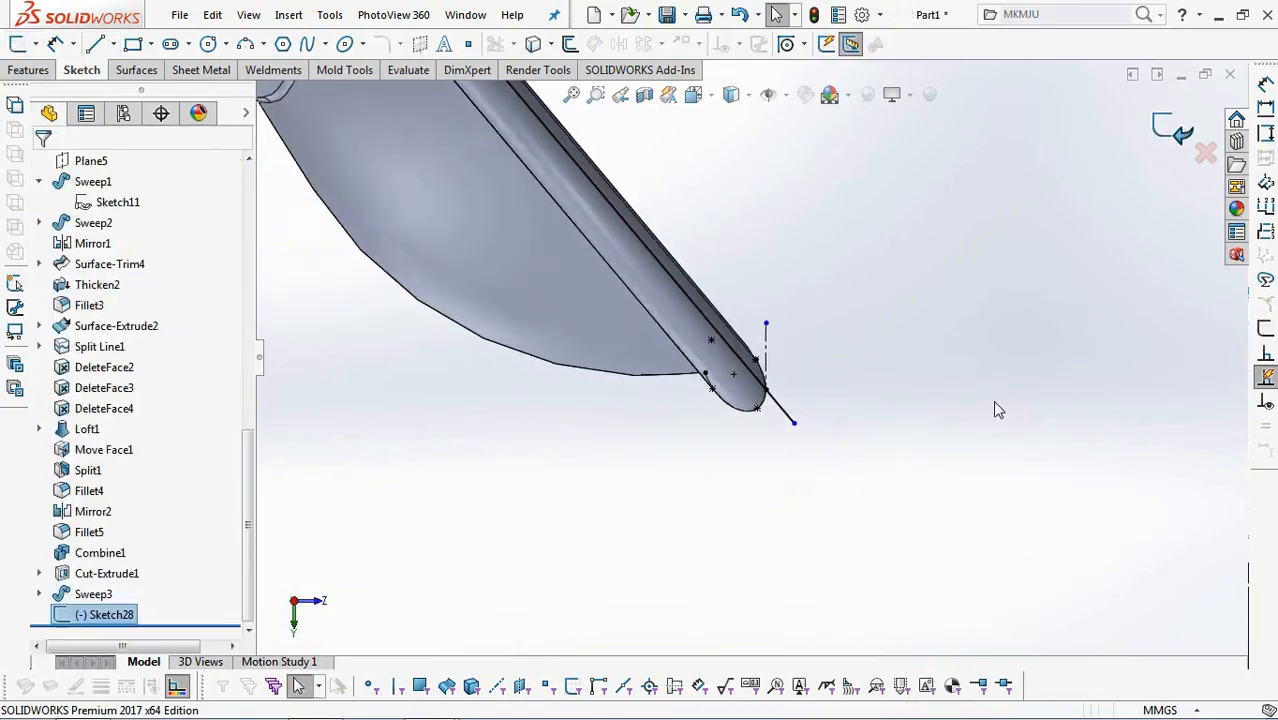
Set up a projection Split Line with the handle's side-profile sketch and select the lip faces along one side and around the bend.
{"action": "left_click", "coordinate": [138, 69]}
{"action": "left_click", "coordinate": [612, 44]}
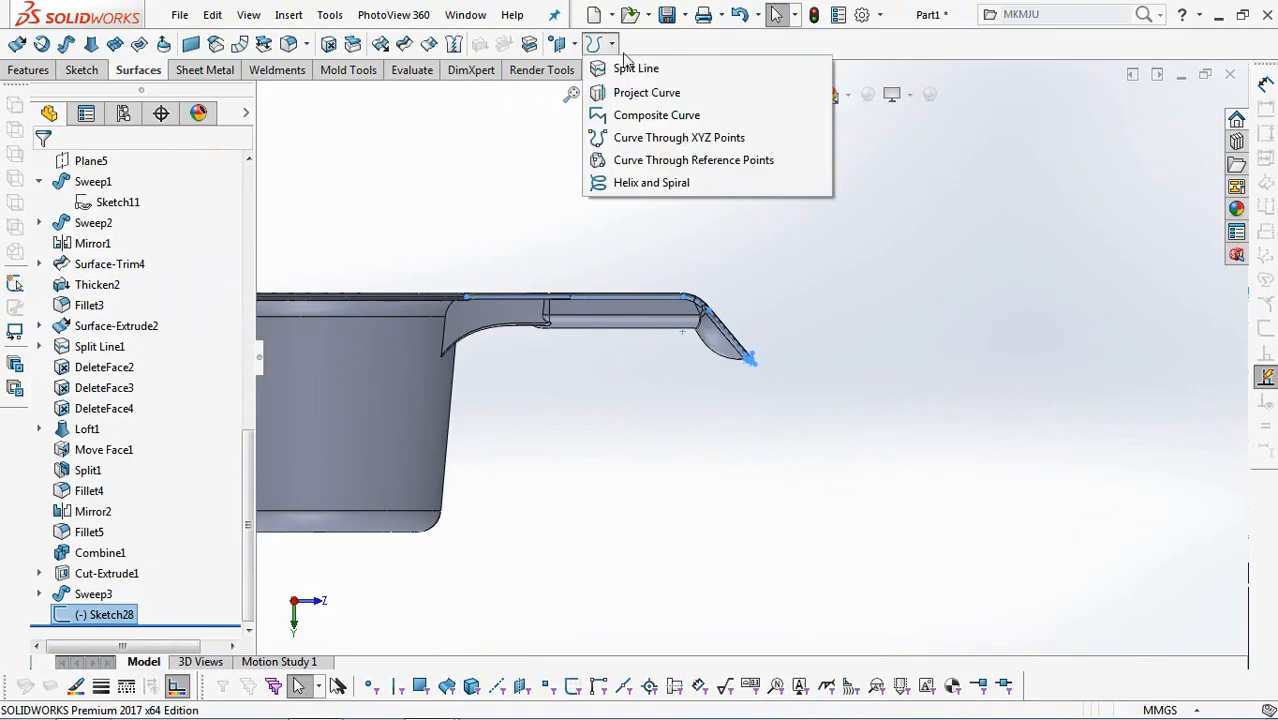
{"action": "left_click", "coordinate": [636, 68]}
{"action": "scroll", "coordinate": [520, 300], "scroll_direction": "down", "scroll_amount": 5}
{"action": "left_click", "coordinate": [530, 333]}
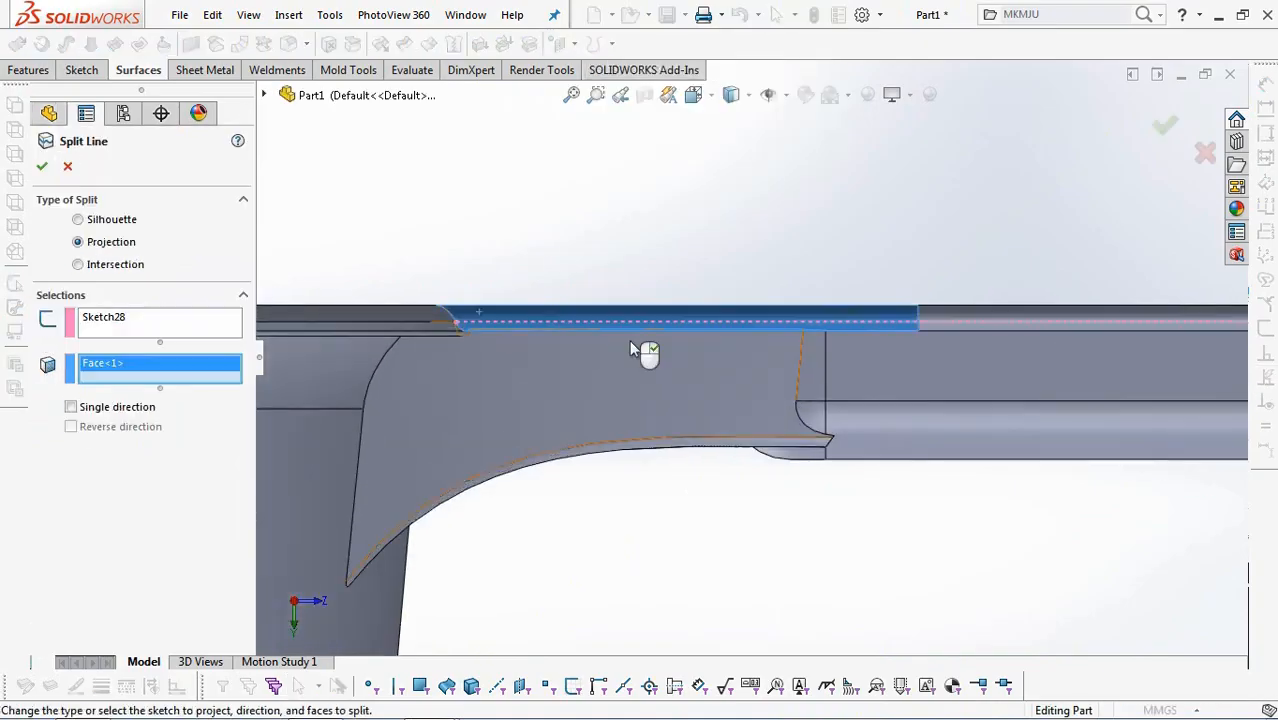
{"action": "left_click", "coordinate": [939, 316]}
{"action": "scroll", "coordinate": [945, 320], "scroll_direction": "up", "scroll_amount": 3}
{"action": "scroll", "coordinate": [780, 280], "scroll_direction": "down", "scroll_amount": 4}
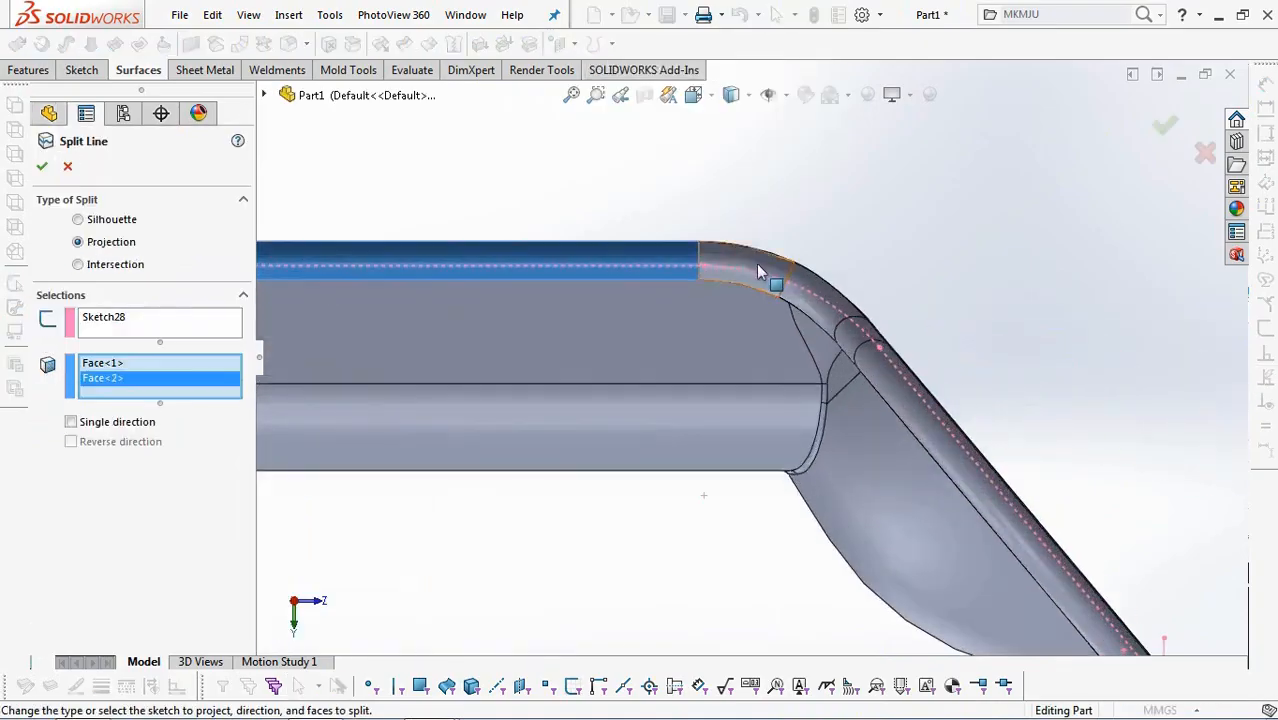
{"action": "left_click", "coordinate": [812, 290]}
{"action": "left_click", "coordinate": [811, 287]}
{"action": "left_click", "coordinate": [860, 342]}
{"action": "left_click", "coordinate": [876, 362]}
Add the lip faces around the handle's rounded tip to the split line selection.
{"action": "scroll", "coordinate": [876, 362], "scroll_direction": "up", "scroll_amount": 4}
{"action": "middle_click_drag", "start_coordinate": [910, 430], "coordinate": [790, 390]}
{"action": "scroll", "coordinate": [960, 500], "scroll_direction": "down", "scroll_amount": 6}
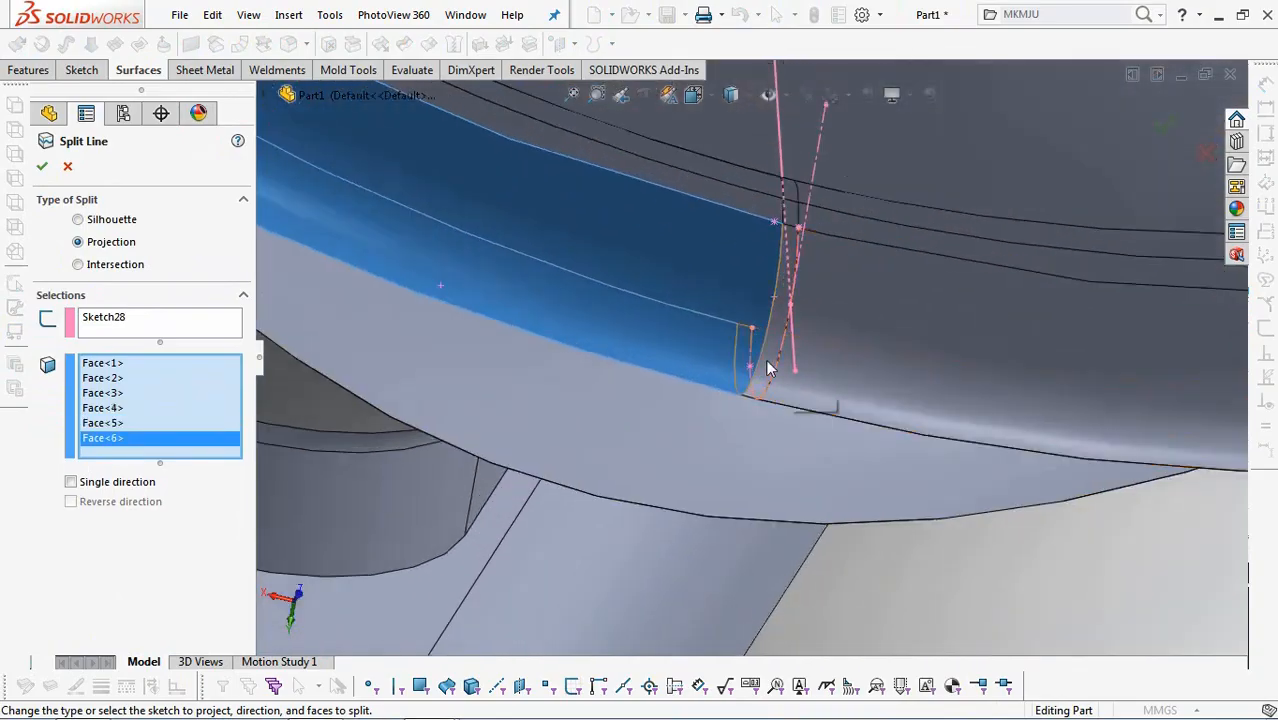
{"action": "left_click", "coordinate": [887, 386]}
{"action": "left_click", "coordinate": [886, 382]}
{"action": "scroll", "coordinate": [886, 382], "scroll_direction": "up", "scroll_amount": 5}
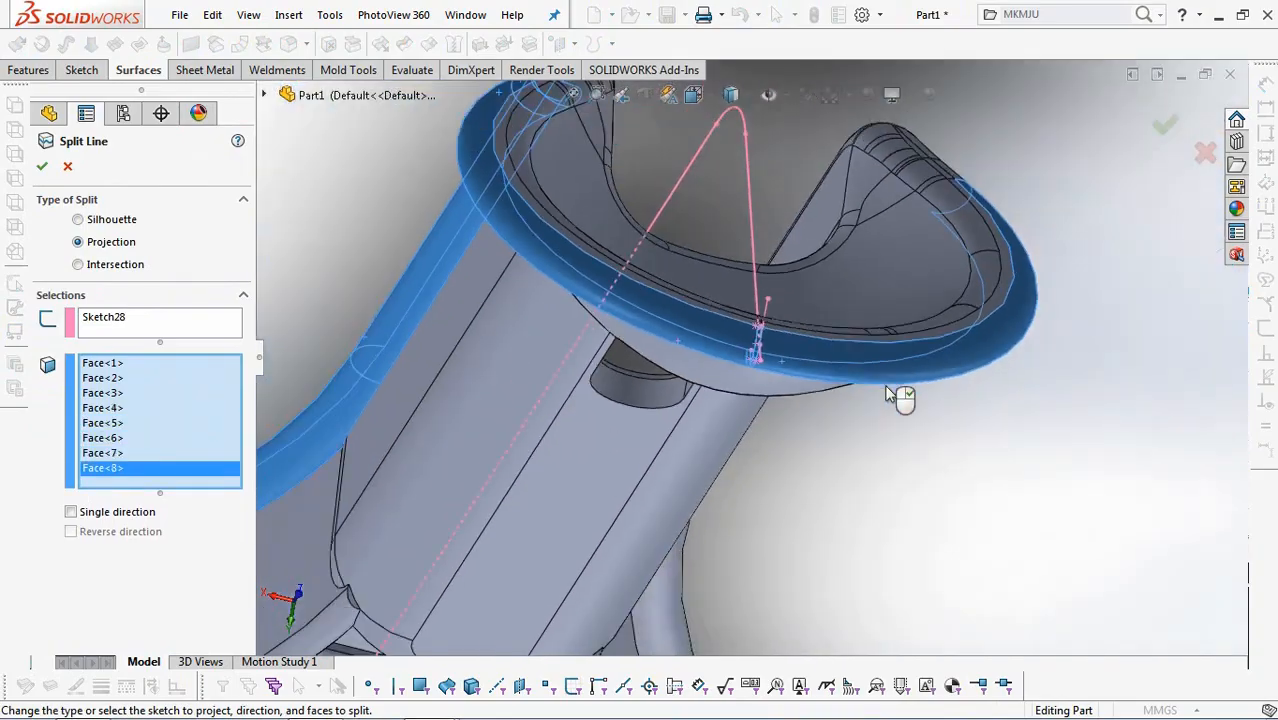
Add the lip faces along the handle's opposite side up to the cup rim and complete the split line.
{"action": "middle_click_drag", "start_coordinate": [893, 392], "coordinate": [797, 468]}
{"action": "scroll", "coordinate": [797, 464], "scroll_direction": "up", "scroll_amount": 4}
{"action": "scroll", "coordinate": [964, 249], "scroll_direction": "down", "scroll_amount": 6}
{"action": "left_click", "coordinate": [783, 297]}
{"action": "left_click", "coordinate": [788, 250]}
{"action": "left_click", "coordinate": [867, 192]}
{"action": "left_click", "coordinate": [957, 187]}
{"action": "scroll", "coordinate": [968, 194], "scroll_direction": "up", "scroll_amount": 5}
{"action": "scroll", "coordinate": [1137, 320], "scroll_direction": "down", "scroll_amount": 3}
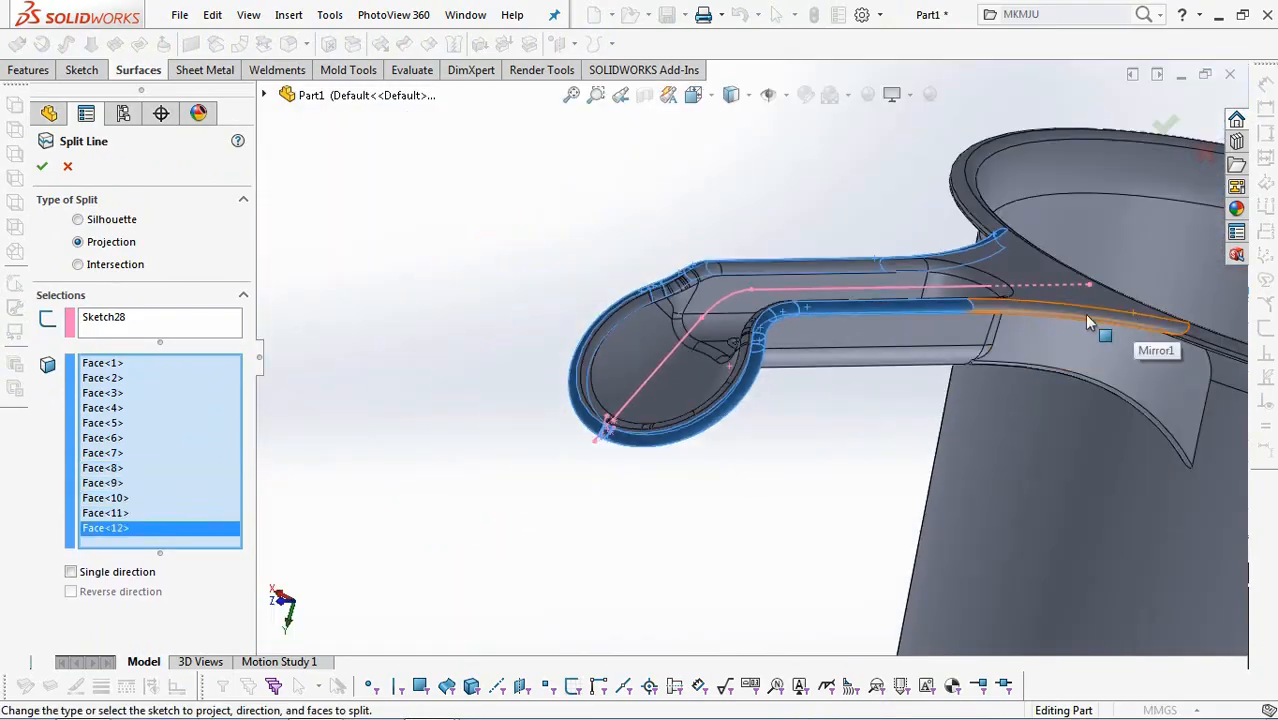
{"action": "left_click", "coordinate": [1092, 322]}
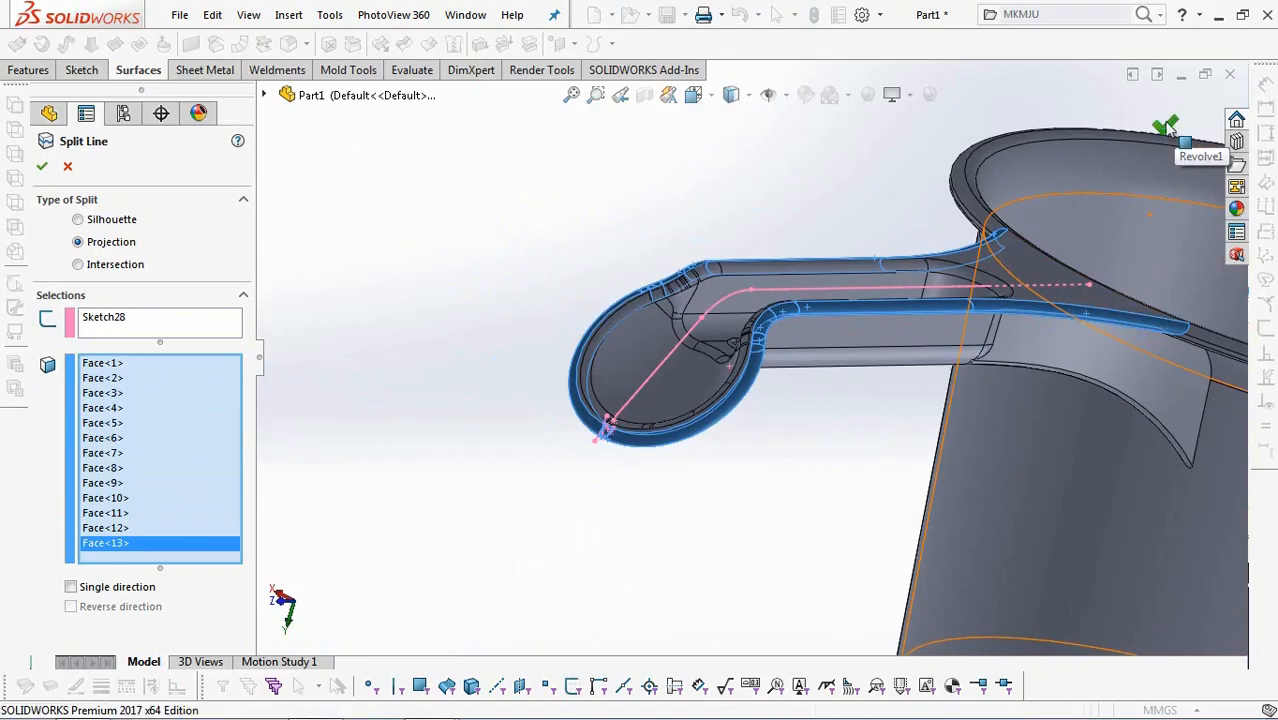
Apply a 2 mm symmetric fillet to the edges where the handle's two side walls meet the cup's outer wall.
{"action": "scroll", "coordinate": [640, 244], "scroll_direction": "up", "scroll_amount": 4}
{"action": "middle_click_drag", "start_coordinate": [862, 400], "coordinate": [910, 510]}
{"action": "scroll", "coordinate": [1003, 364], "scroll_direction": "down", "scroll_amount": 4}
{"action": "middle_click_drag", "start_coordinate": [1003, 364], "coordinate": [947, 223]}
{"action": "middle_click_drag", "start_coordinate": [620, 190], "coordinate": [309, 90]}
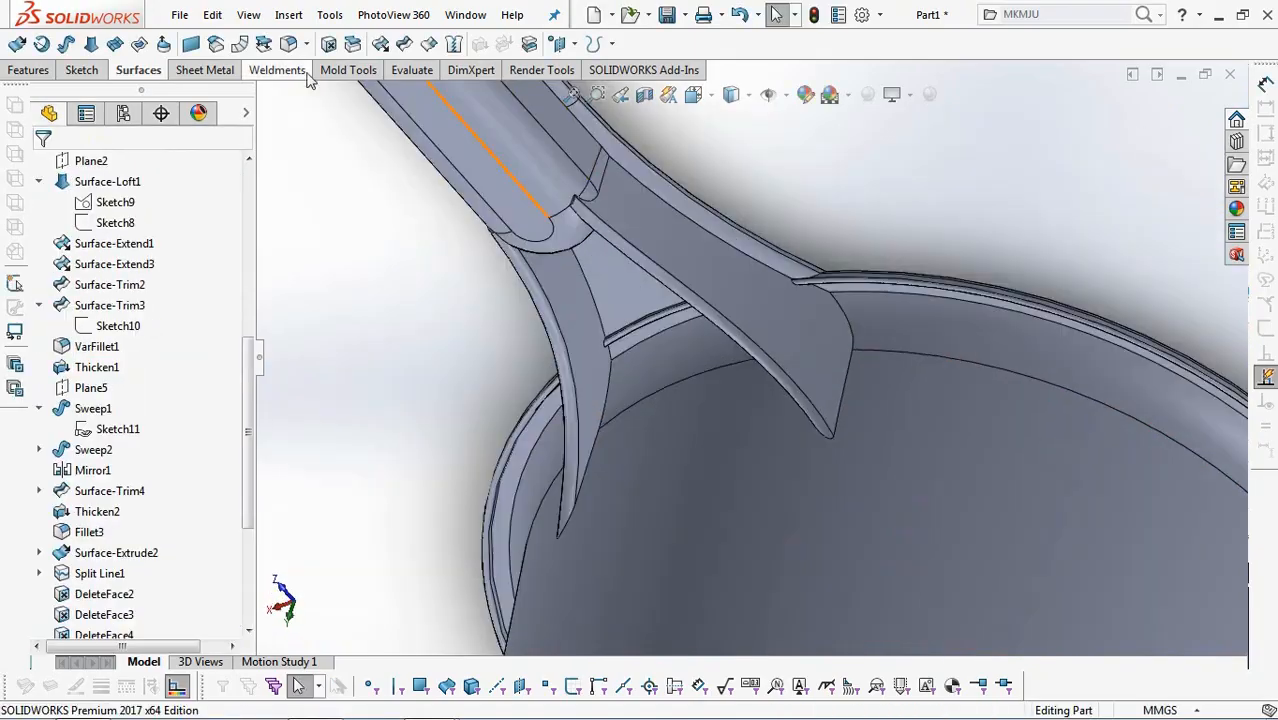
{"action": "left_click", "coordinate": [288, 44]}
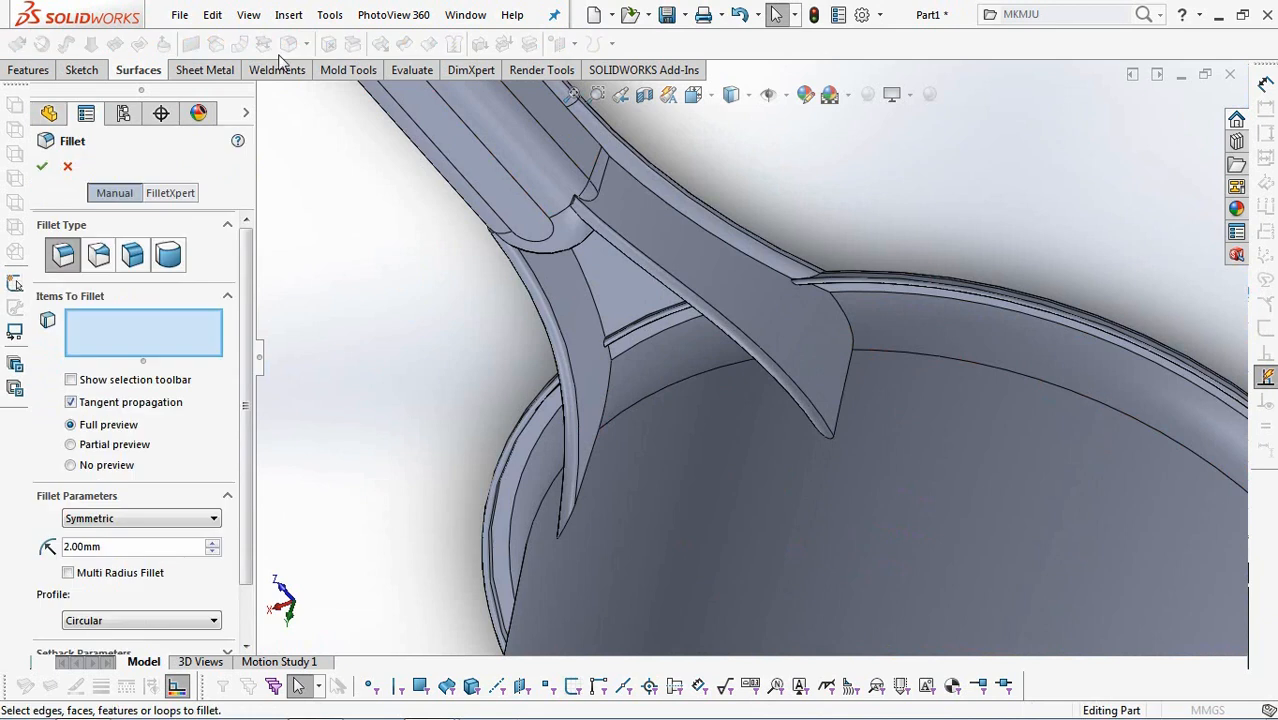
{"action": "left_click", "coordinate": [845, 316]}
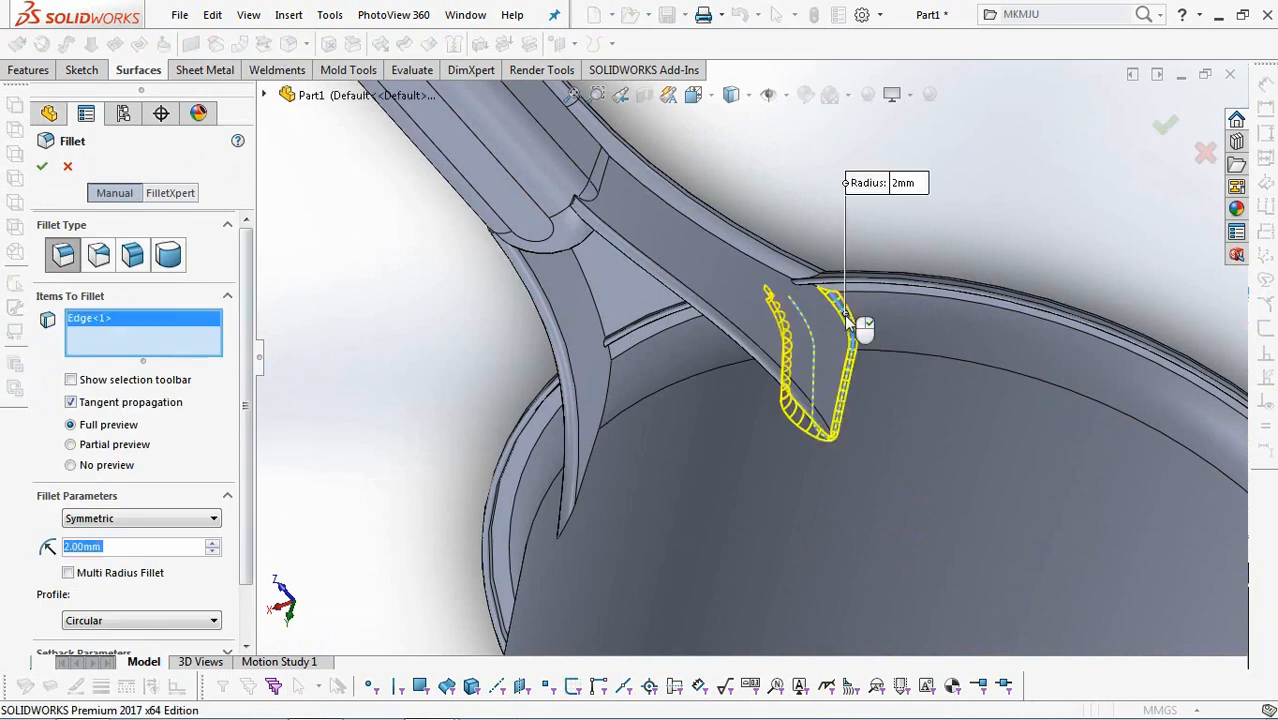
{"action": "left_click", "coordinate": [608, 414]}
{"action": "middle_click_drag", "start_coordinate": [608, 414], "coordinate": [1165, 175]}
{"action": "left_click", "coordinate": [1161, 129]}
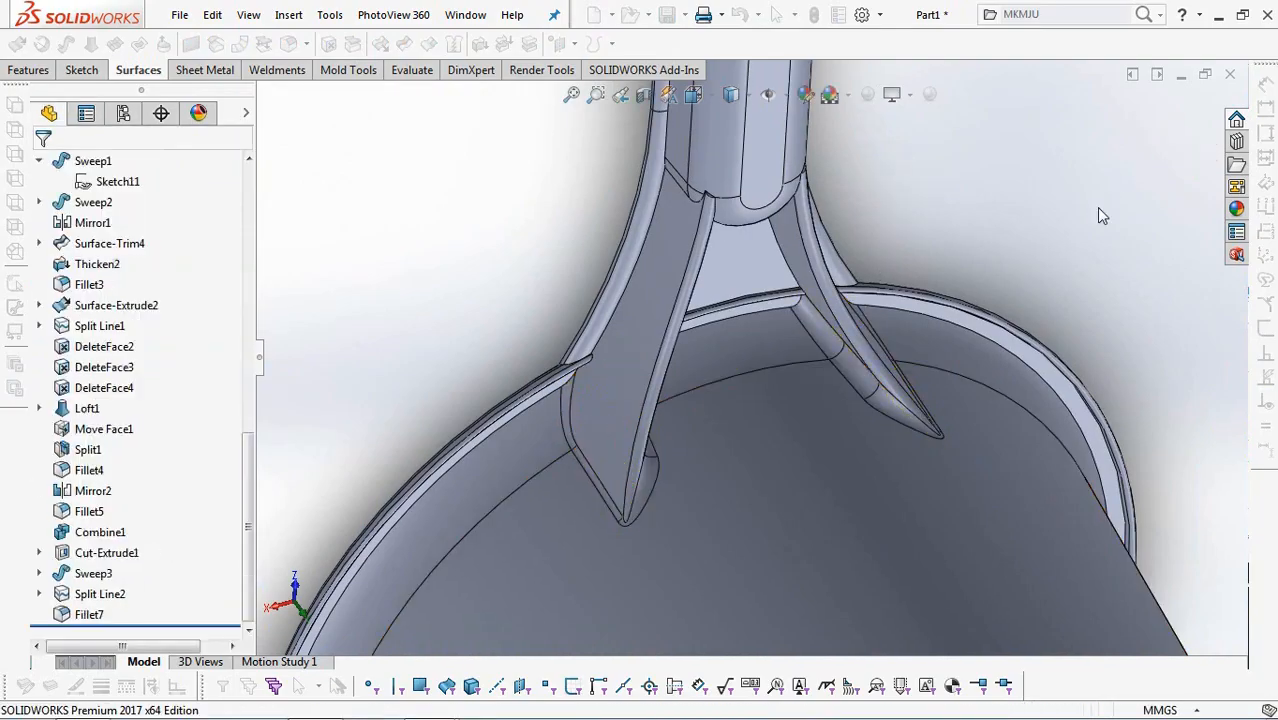
Inspect the whole cup and its handle from several angles.
{"action": "scroll", "coordinate": [1043, 249], "scroll_direction": "up", "scroll_amount": 5}
{"action": "middle_click_drag", "start_coordinate": [960, 262], "coordinate": [765, 355]}
{"action": "scroll", "coordinate": [765, 355], "scroll_direction": "up", "scroll_amount": 3}
{"action": "middle_click_drag", "start_coordinate": [1022, 330], "coordinate": [938, 571]}
{"action": "scroll", "coordinate": [942, 565], "scroll_direction": "down", "scroll_amount": 2}
{"action": "scroll", "coordinate": [1076, 217], "scroll_direction": "down", "scroll_amount": 1}
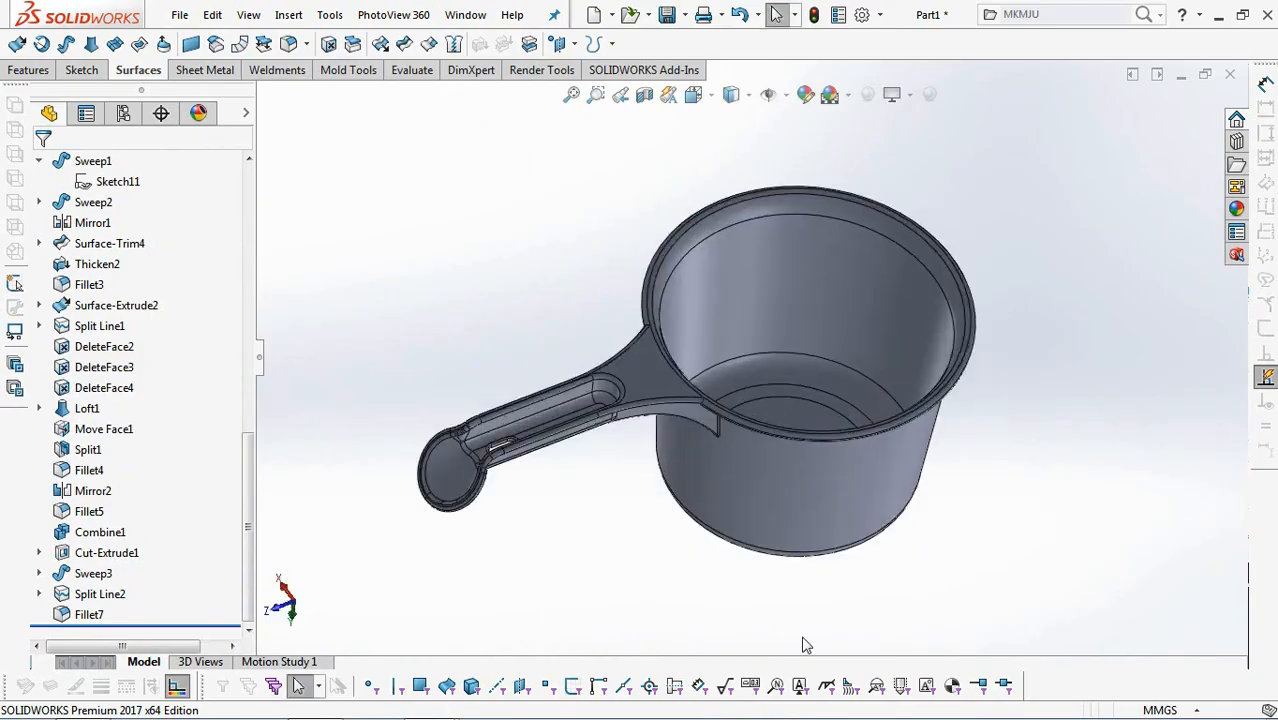
{"action": "scroll", "coordinate": [850, 580], "scroll_direction": "down", "scroll_amount": 1}
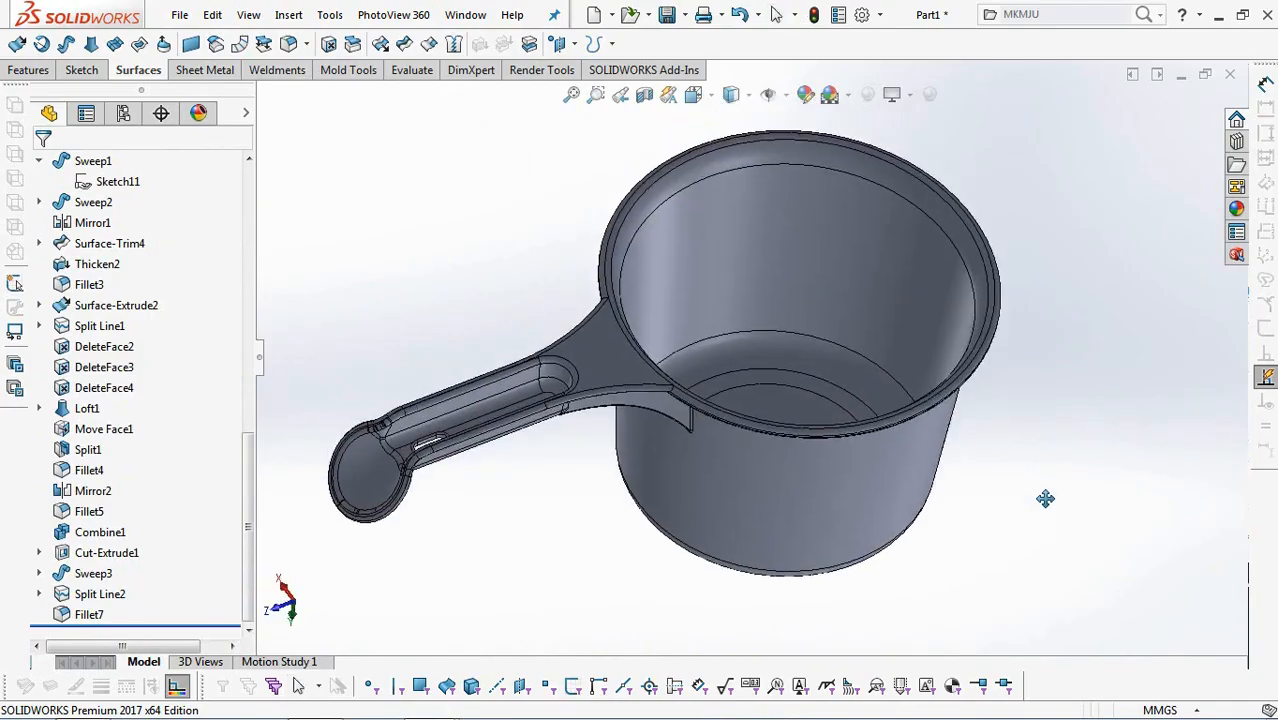